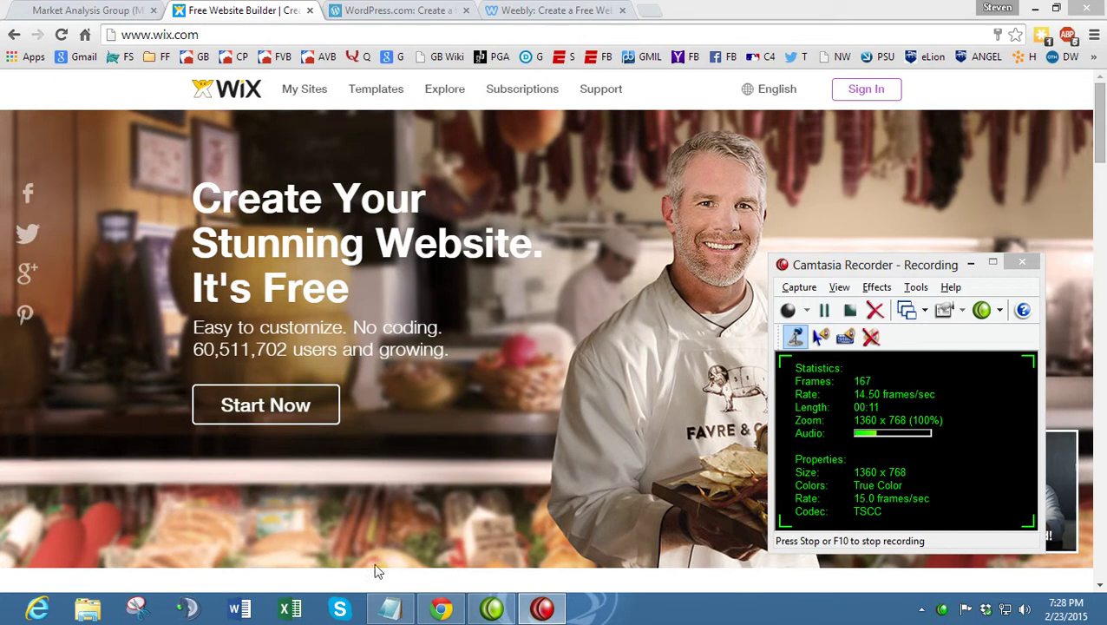
- Review the Wix guide outline in Notepad, then return to the Market Analysis Group site
{"action": "left_click", "coordinate": [390, 608]}
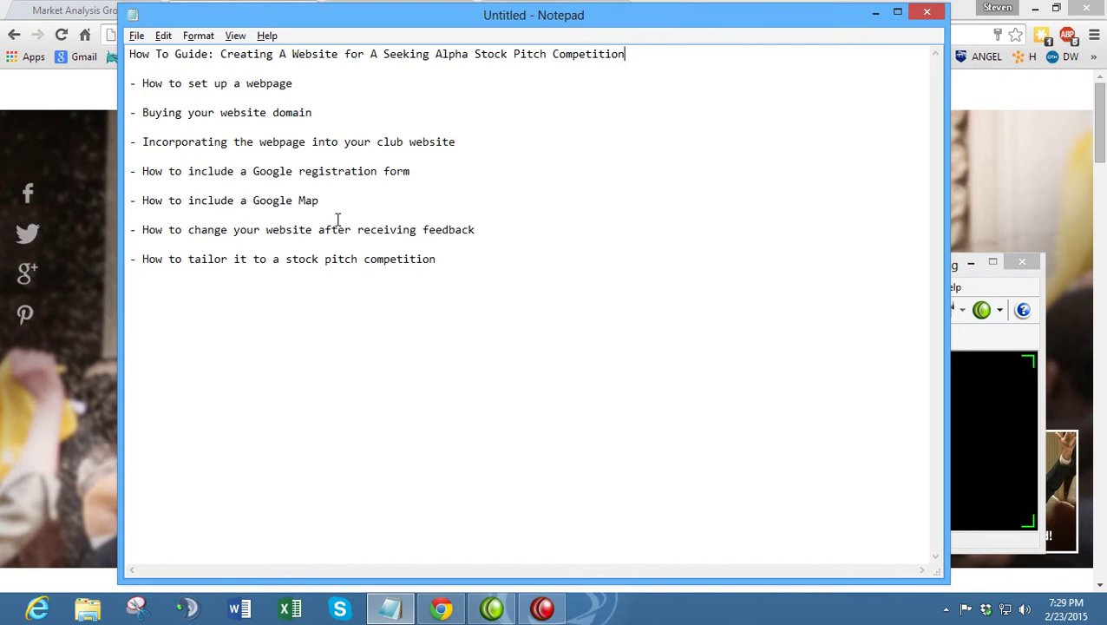
{"action": "left_click", "coordinate": [84, 9]}
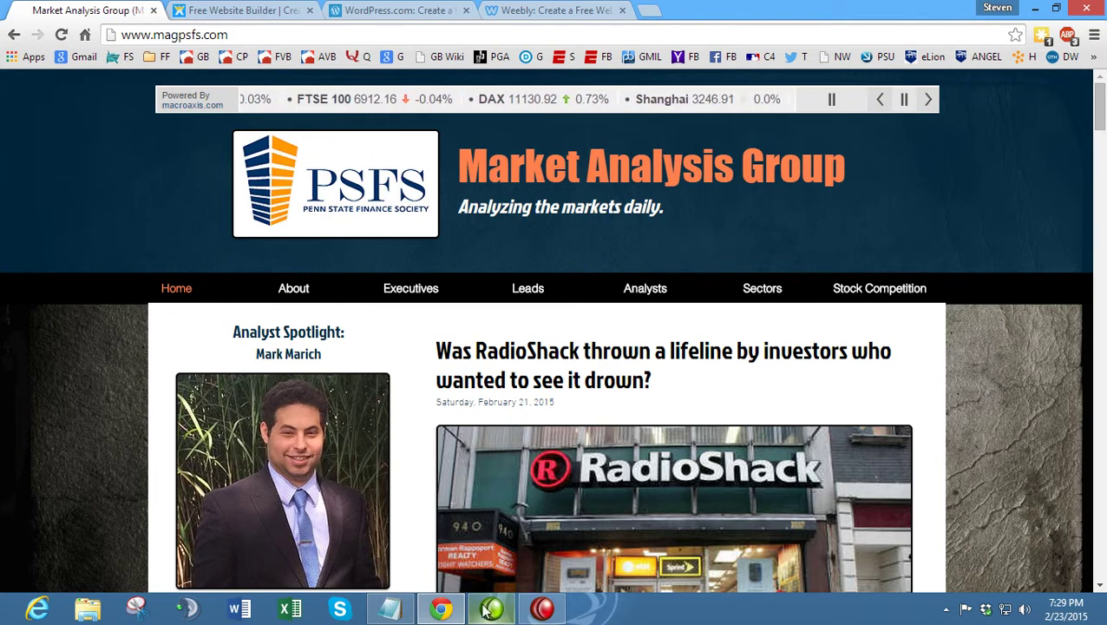
{"action": "left_click", "coordinate": [441, 610]}
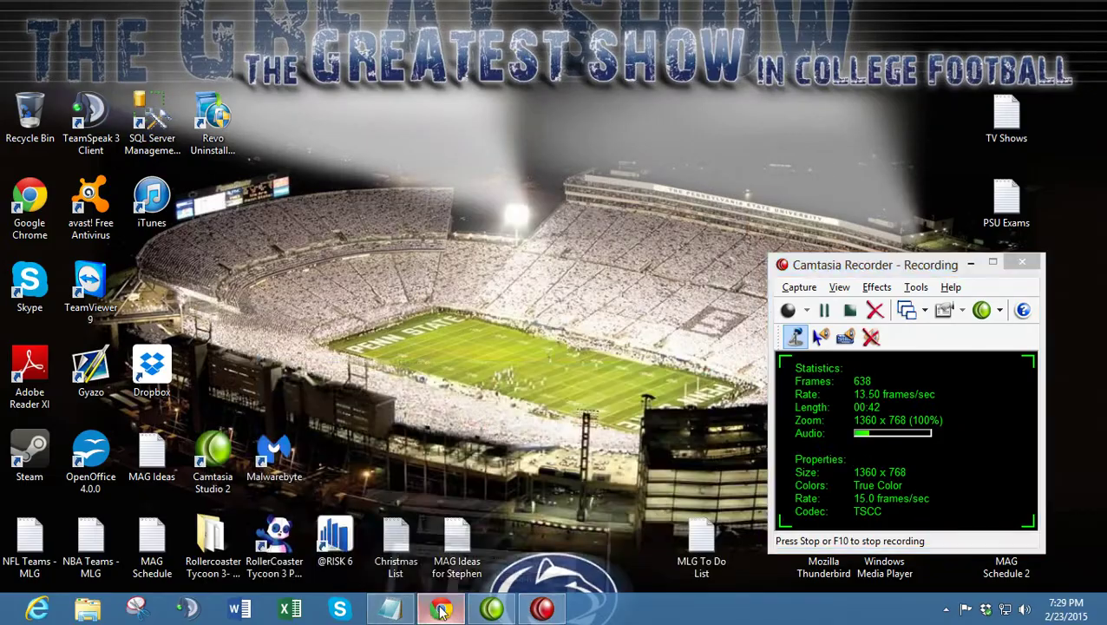
{"action": "left_click", "coordinate": [441, 610]}
{"action": "left_click", "coordinate": [390, 610]}
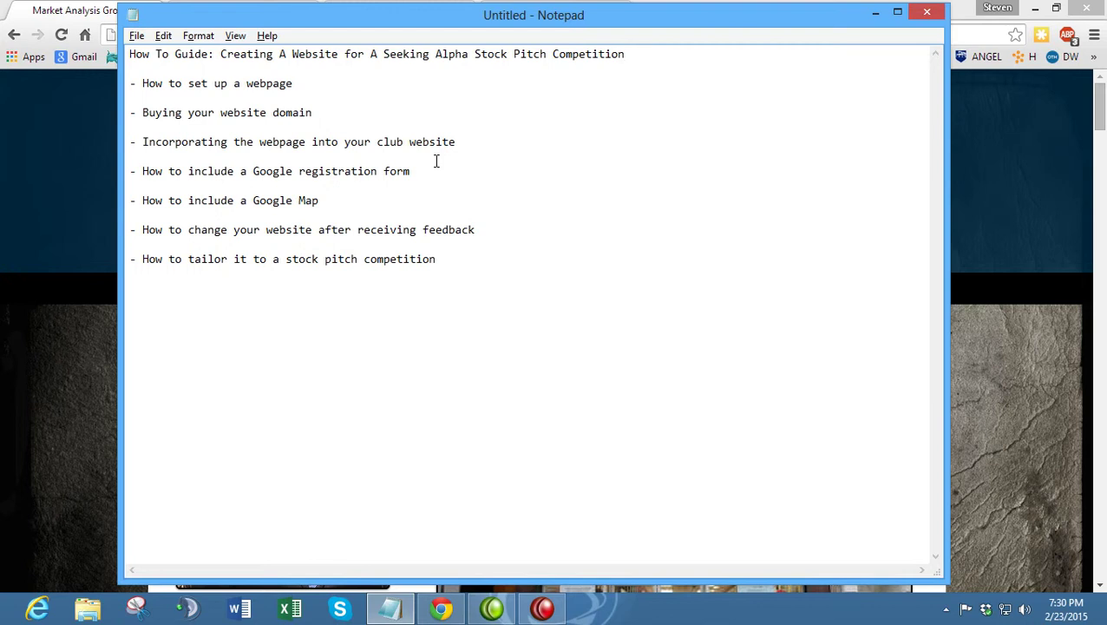
{"action": "key", "text": "ctrl+z"}
{"action": "left_click", "coordinate": [981, 163]}
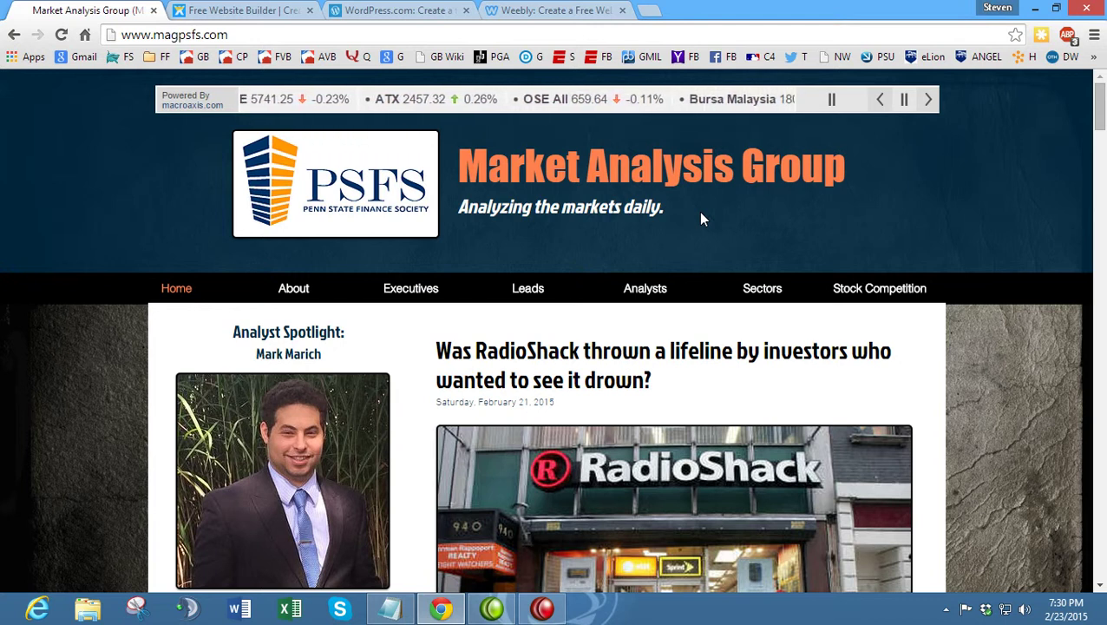
- Open Stock Competition and read the Penn State Seeking Alpha Stock Pitch Competition 2015 details
{"action": "left_click", "coordinate": [868, 290]}
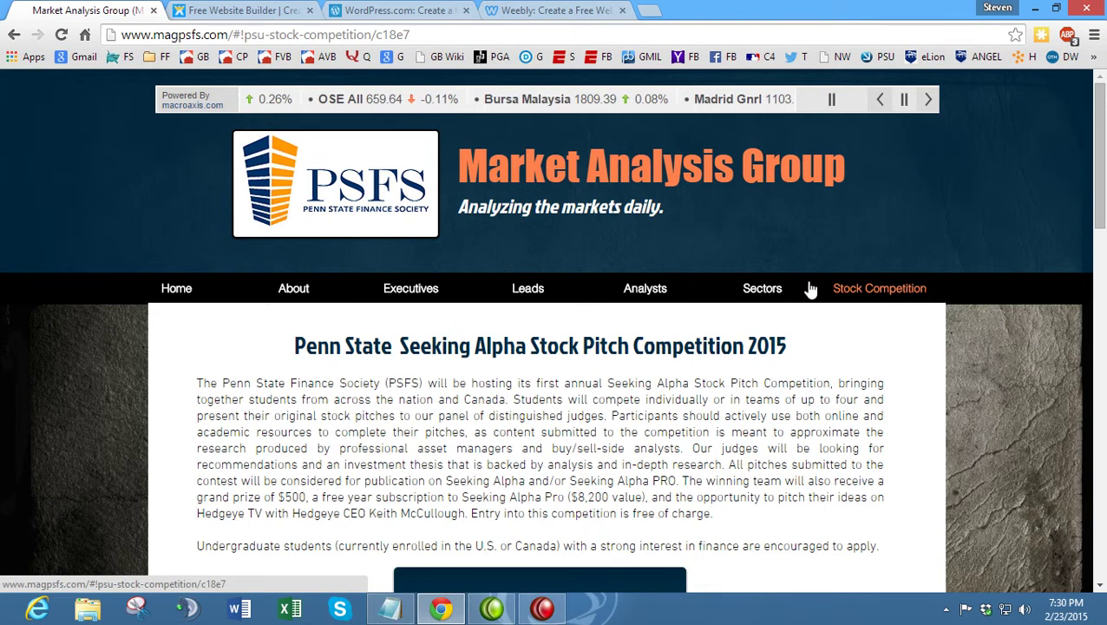
{"action": "scroll", "coordinate": [862, 242], "scroll_direction": "down", "scroll_amount": 3}
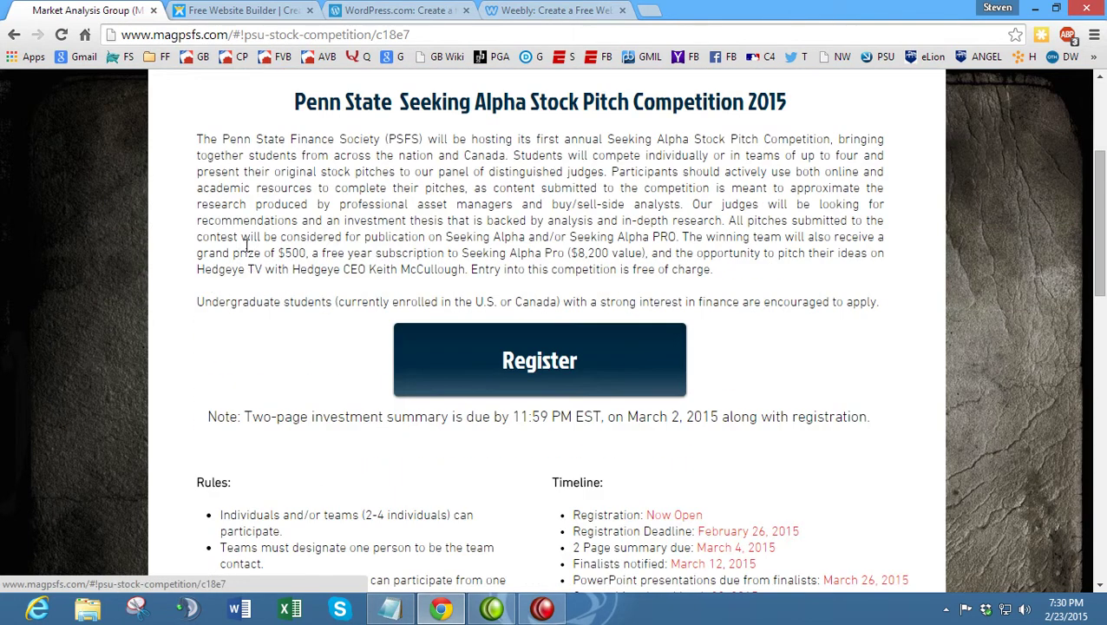
{"action": "scroll", "coordinate": [247, 245], "scroll_direction": "up", "scroll_amount": 1}
{"action": "scroll", "coordinate": [165, 229], "scroll_direction": "down", "scroll_amount": 6}
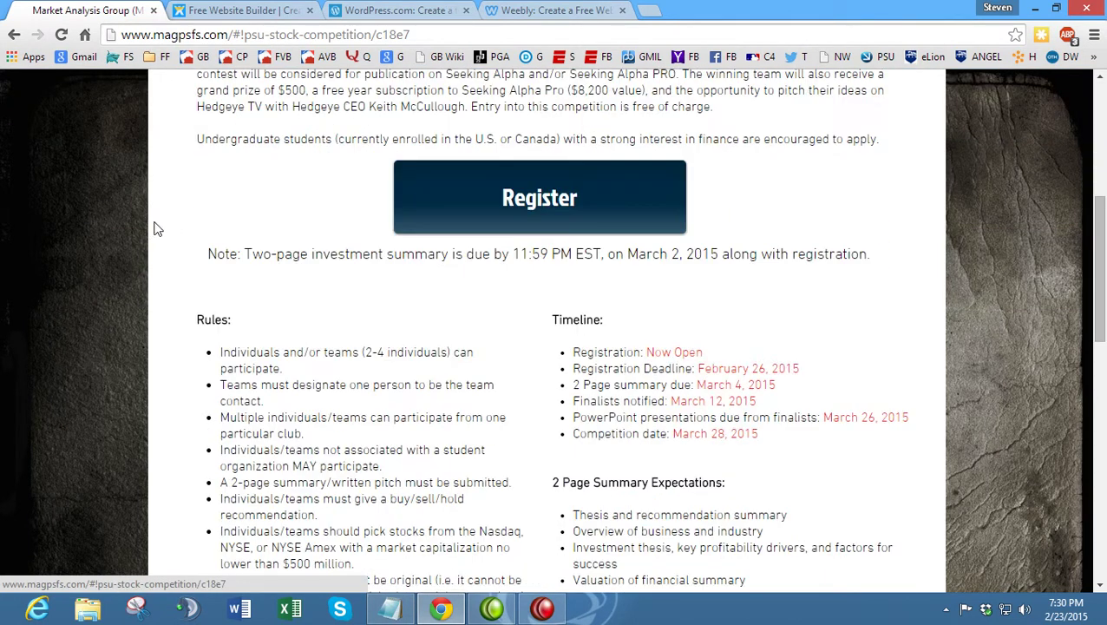
{"action": "scroll", "coordinate": [163, 227], "scroll_direction": "down", "scroll_amount": 6}
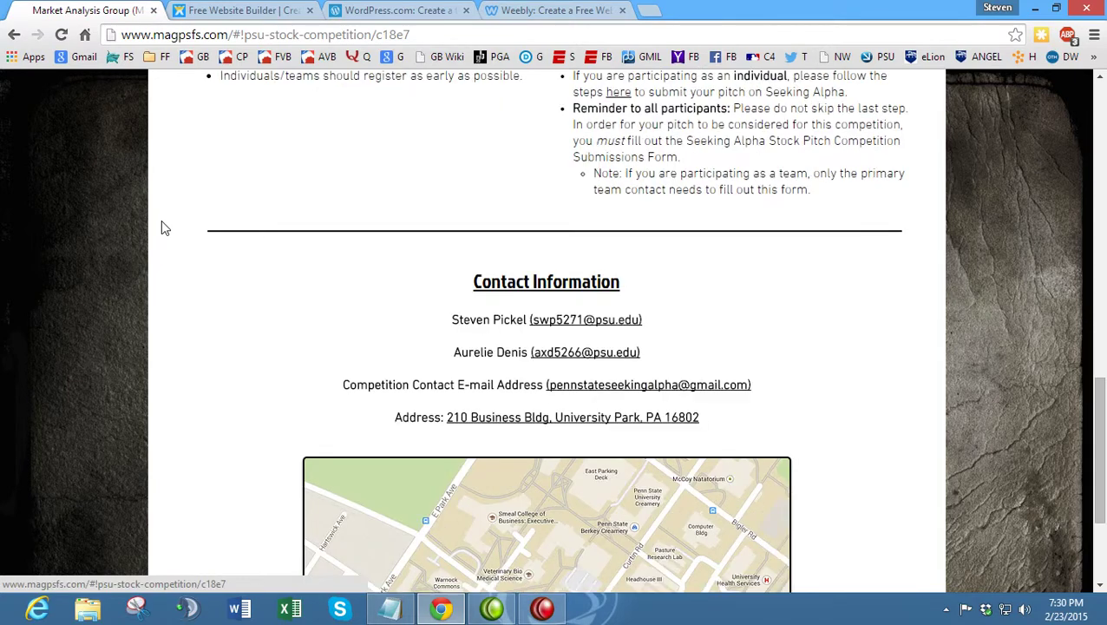
{"action": "scroll", "coordinate": [337, 237], "scroll_direction": "down", "scroll_amount": 1}
{"action": "scroll", "coordinate": [338, 236], "scroll_direction": "up", "scroll_amount": 9}
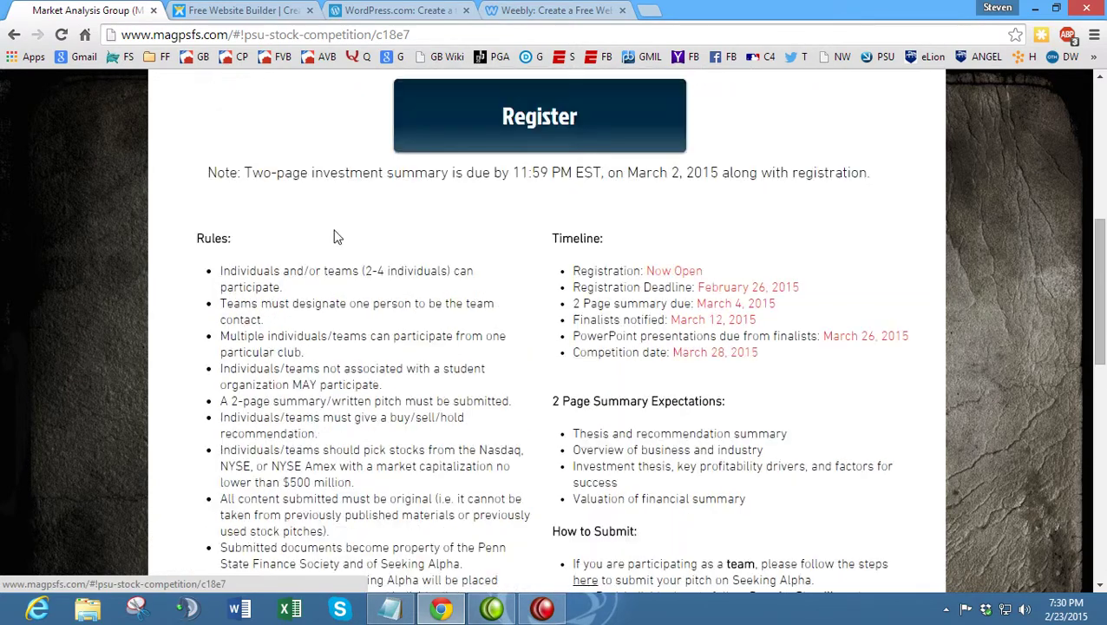
{"action": "scroll", "coordinate": [287, 240], "scroll_direction": "down", "scroll_amount": 9}
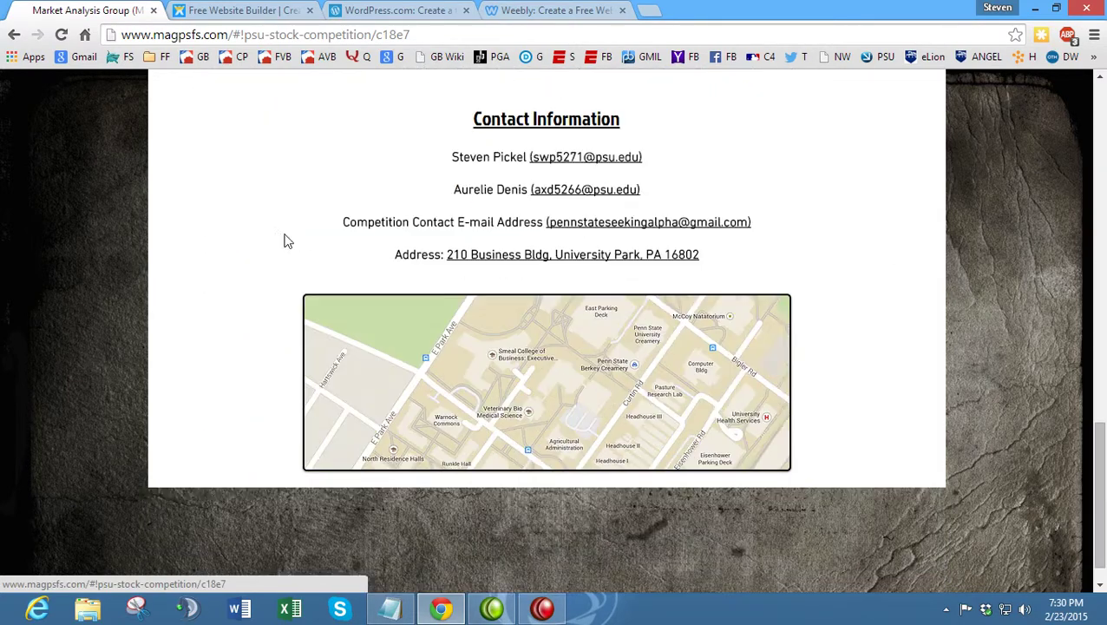
{"action": "left_click", "coordinate": [519, 366]}
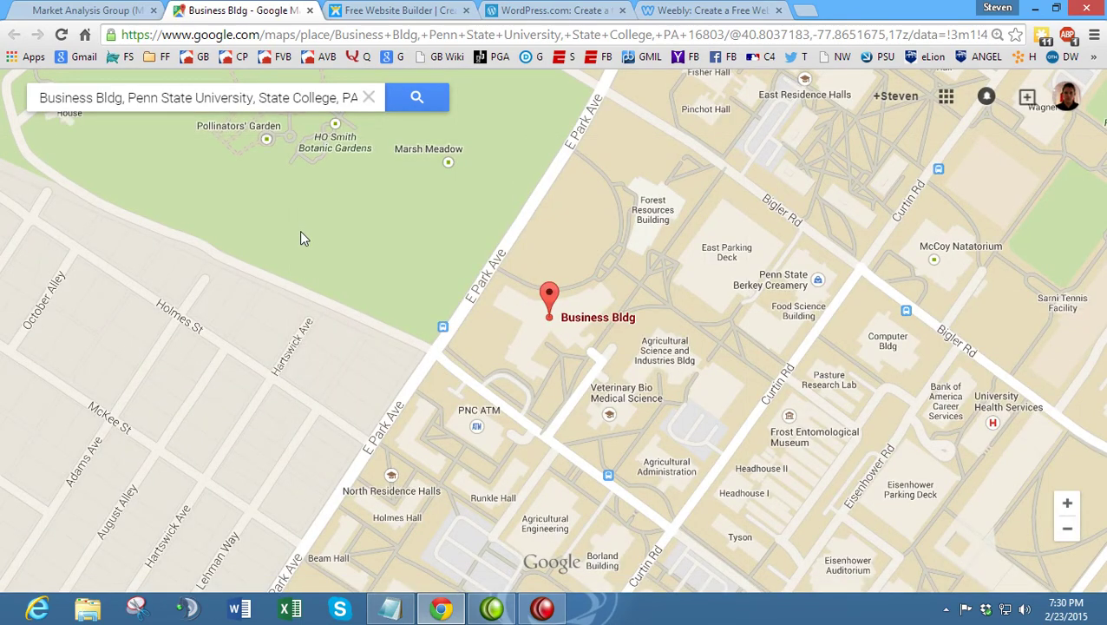
{"action": "left_click", "coordinate": [303, 150]}
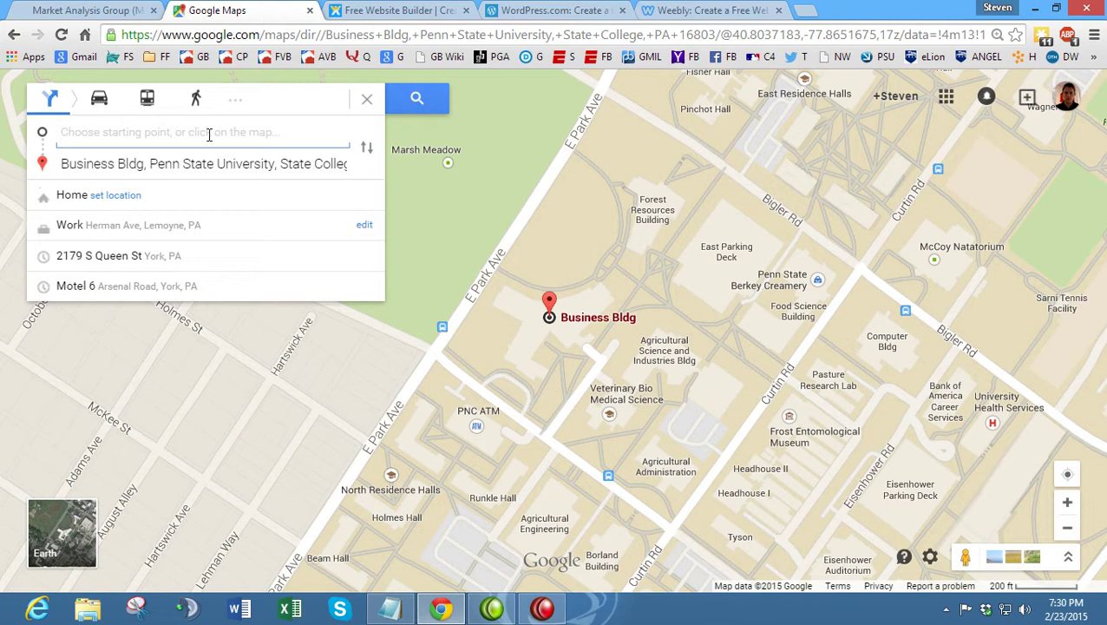
{"action": "left_click", "coordinate": [310, 10]}
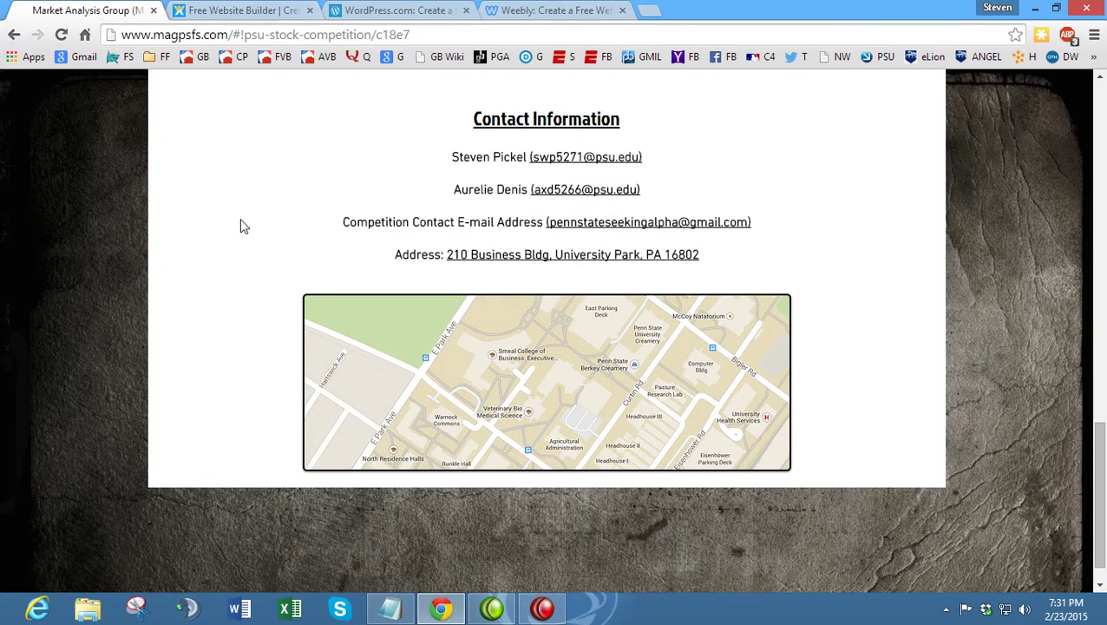
- Review the Pitch Competition Registration 2015 form's fields, then go back to Stock Competition
{"action": "scroll", "coordinate": [239, 225], "scroll_direction": "up", "scroll_amount": 2}
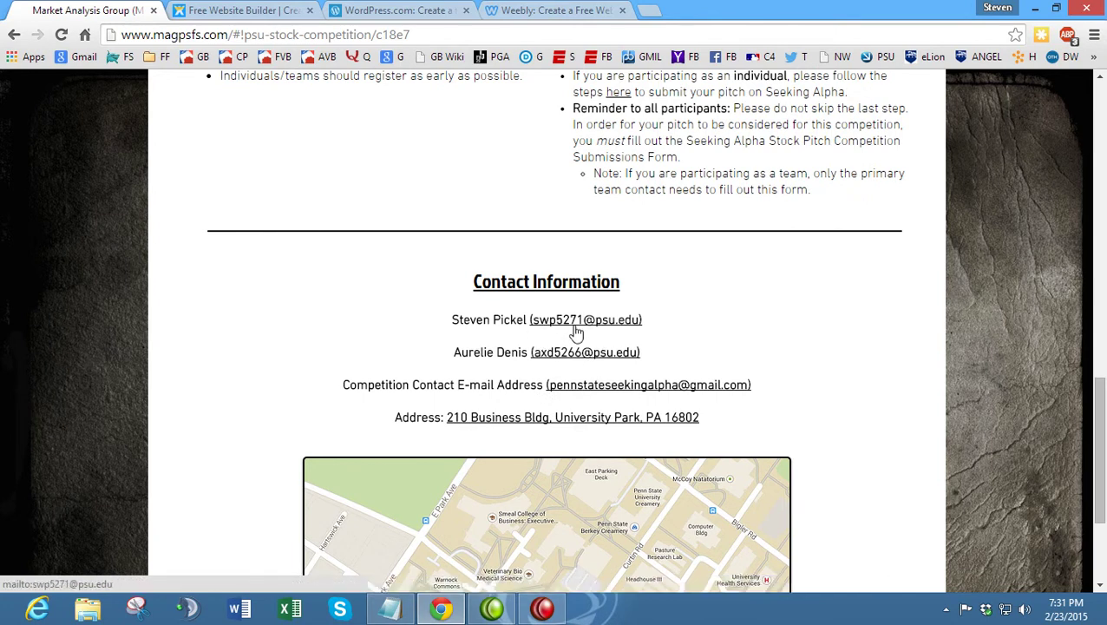
{"action": "scroll", "coordinate": [564, 338], "scroll_direction": "up", "scroll_amount": 8}
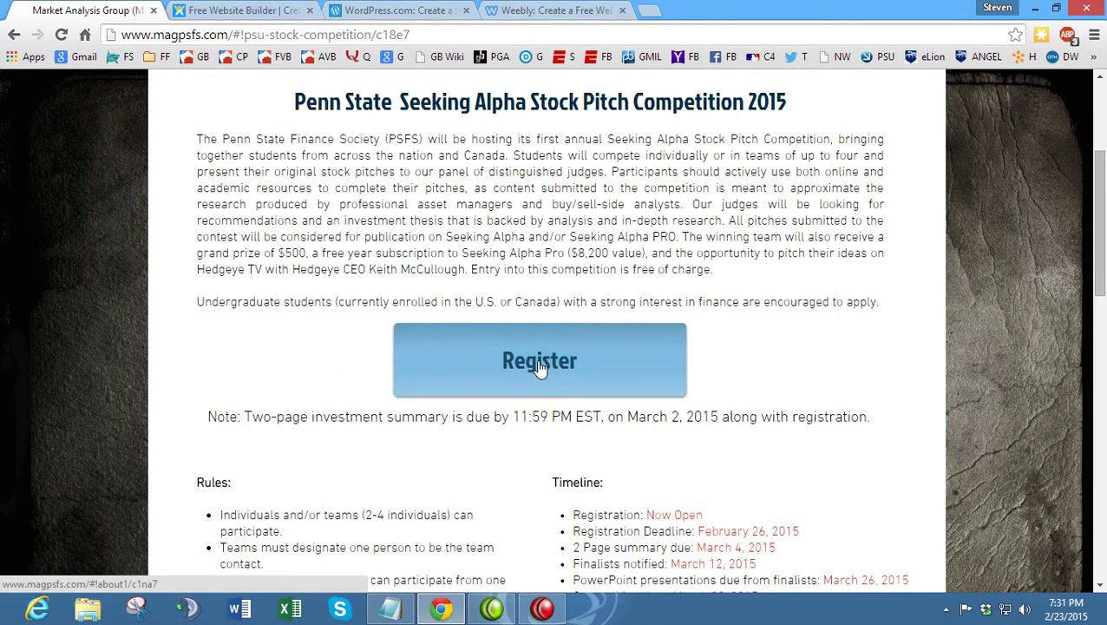
{"action": "left_click", "coordinate": [484, 349]}
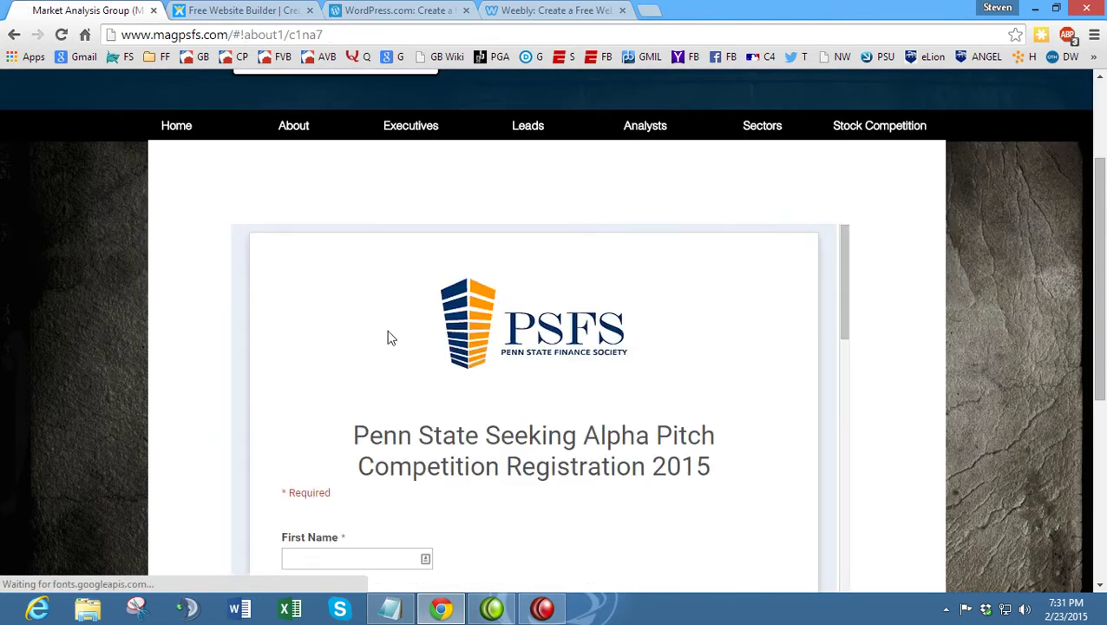
{"action": "scroll", "coordinate": [187, 309], "scroll_direction": "down", "scroll_amount": 3}
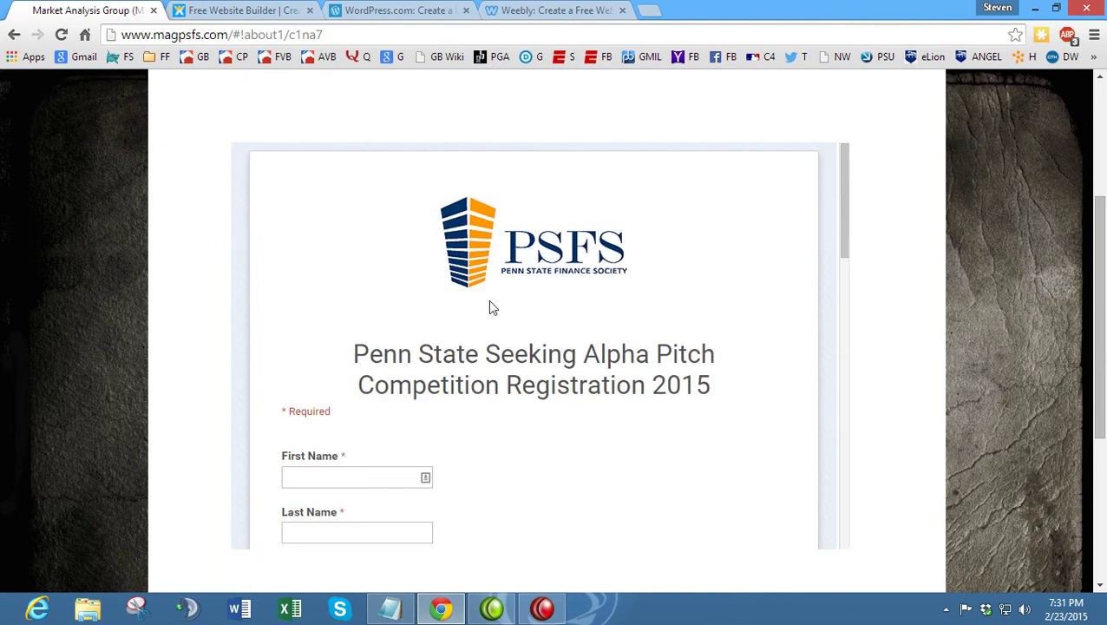
{"action": "scroll", "coordinate": [490, 310], "scroll_direction": "down", "scroll_amount": 9}
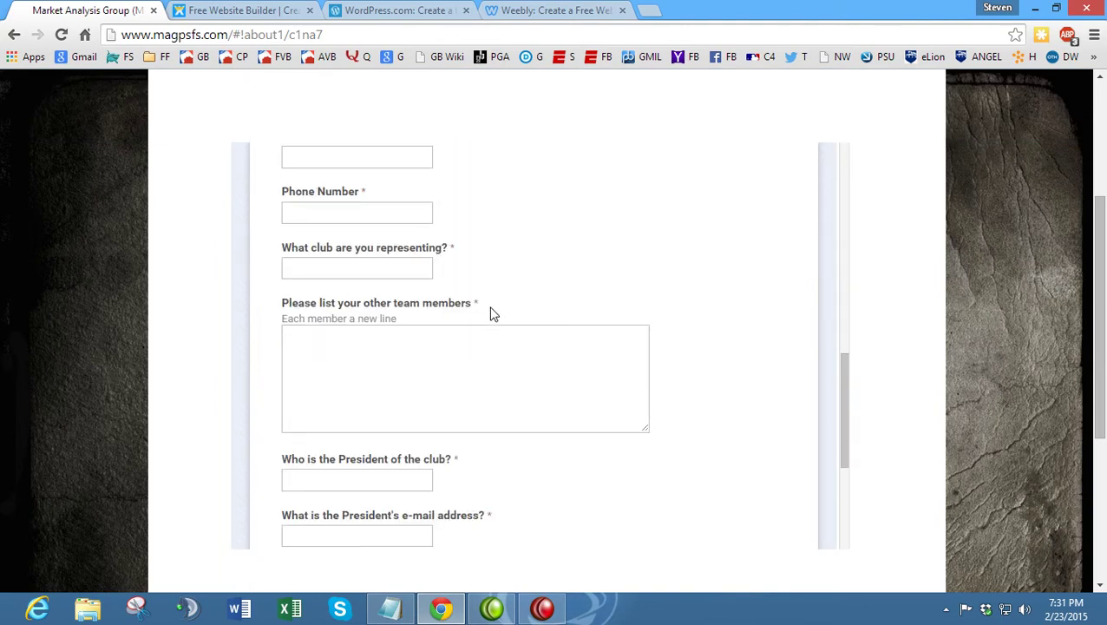
{"action": "scroll", "coordinate": [472, 323], "scroll_direction": "up", "scroll_amount": 1}
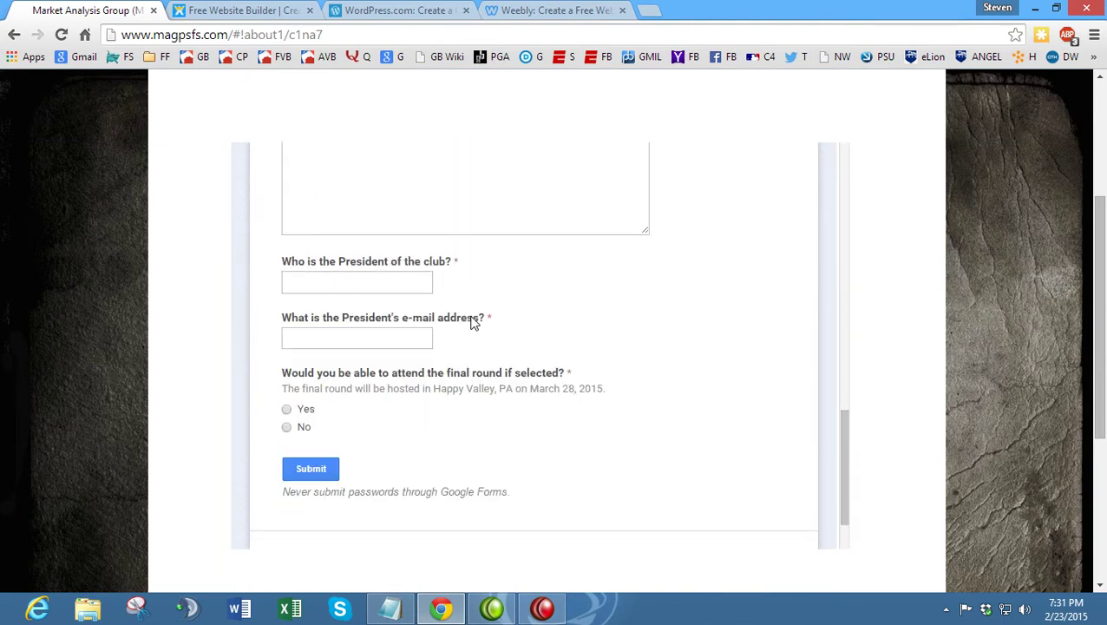
{"action": "scroll", "coordinate": [473, 323], "scroll_direction": "up", "scroll_amount": 12}
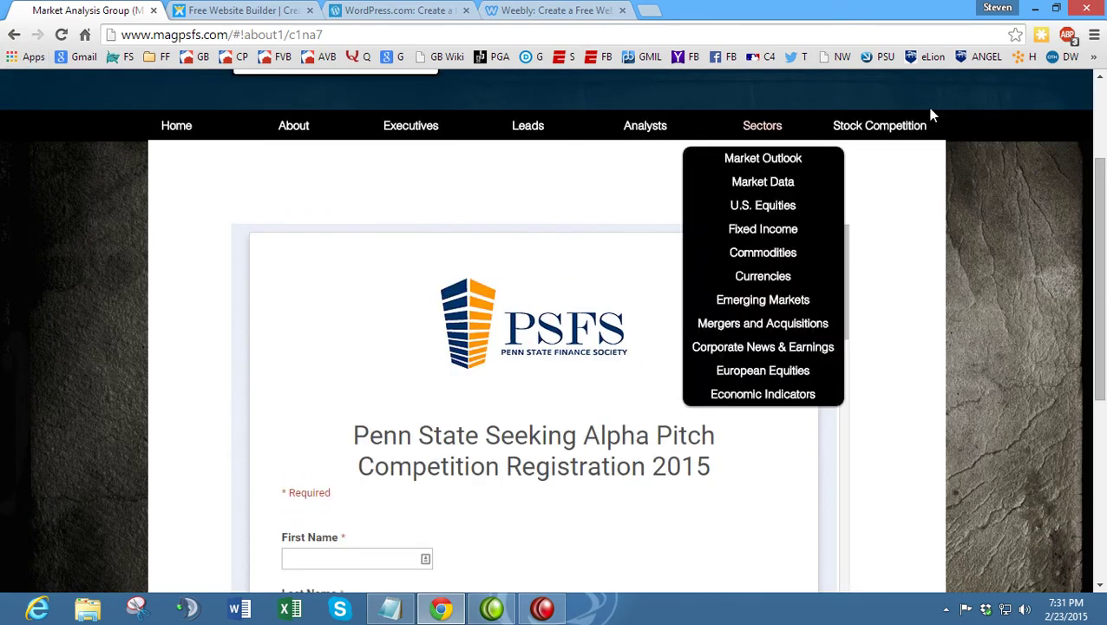
{"action": "left_click", "coordinate": [851, 126]}
- Scroll the competition page, then switch to the Wix 'Free Website Builder' tab
{"action": "scroll", "coordinate": [219, 376], "scroll_direction": "down", "scroll_amount": 2}
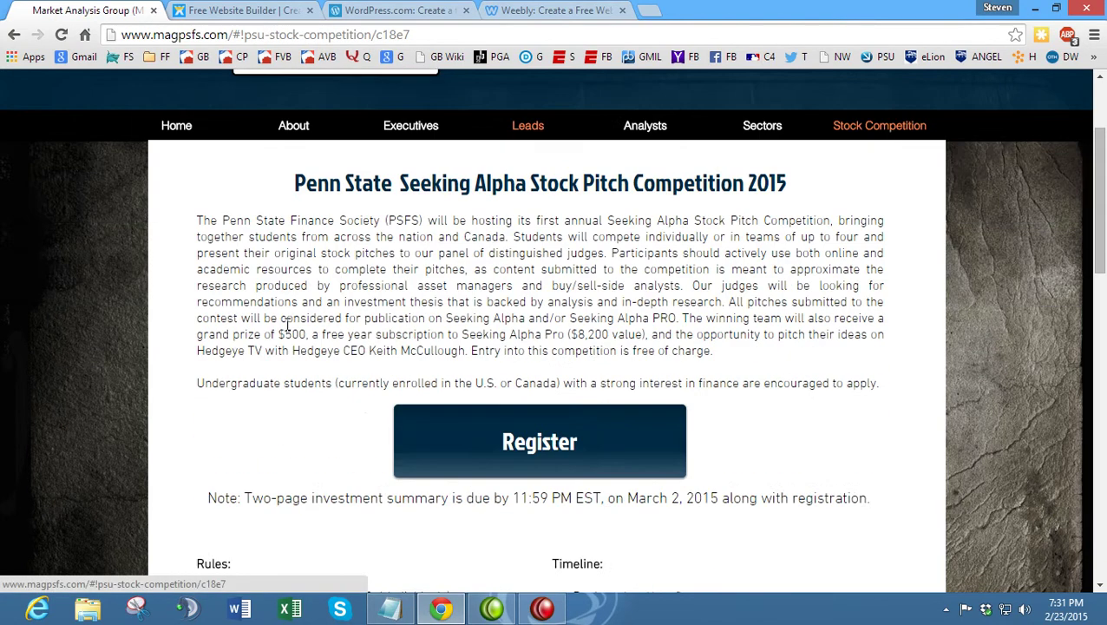
{"action": "scroll", "coordinate": [295, 360], "scroll_direction": "up", "scroll_amount": 2}
{"action": "scroll", "coordinate": [368, 346], "scroll_direction": "down", "scroll_amount": 1}
{"action": "scroll", "coordinate": [367, 346], "scroll_direction": "down", "scroll_amount": 2}
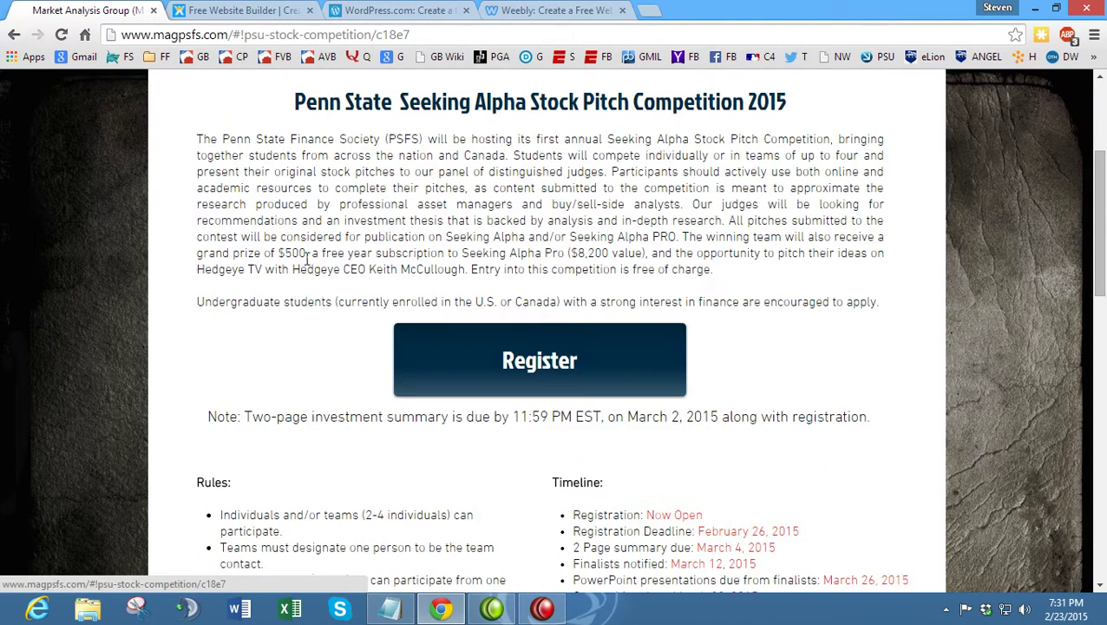
{"action": "left_click", "coordinate": [243, 10]}
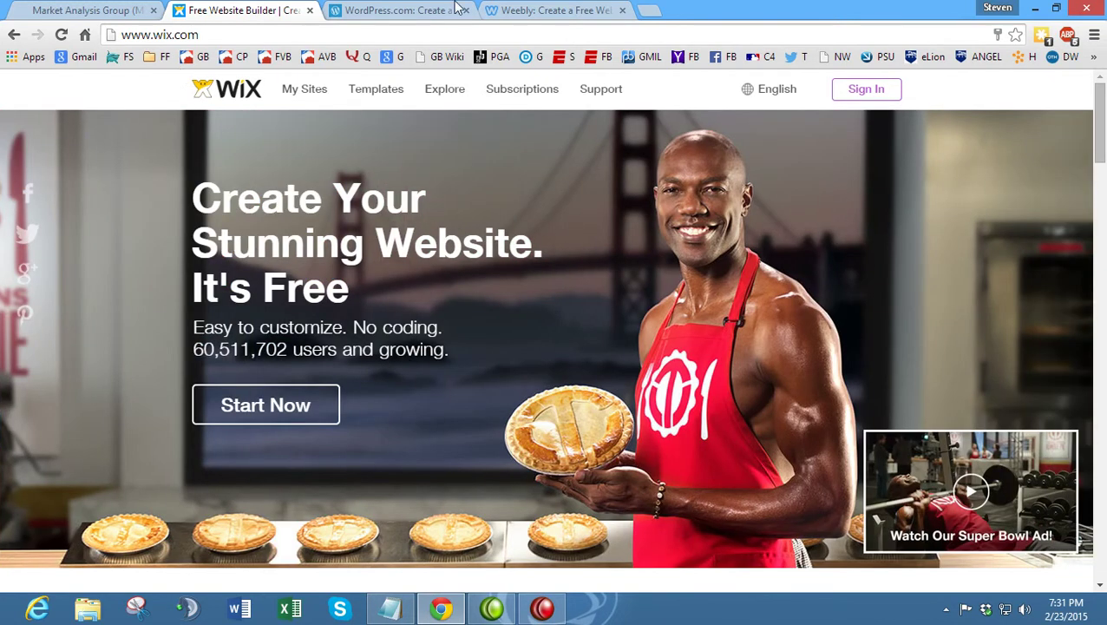
- Look over the WordPress.com and Weebly signup pages, then close both of those tabs
{"action": "left_click", "coordinate": [399, 9]}
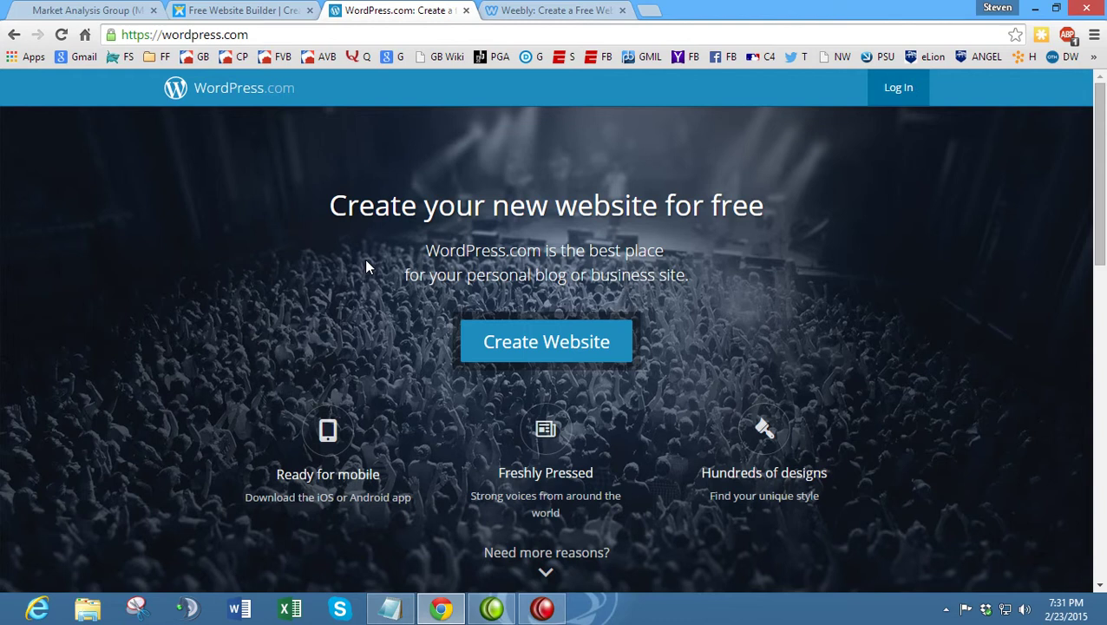
{"action": "left_click", "coordinate": [529, 10]}
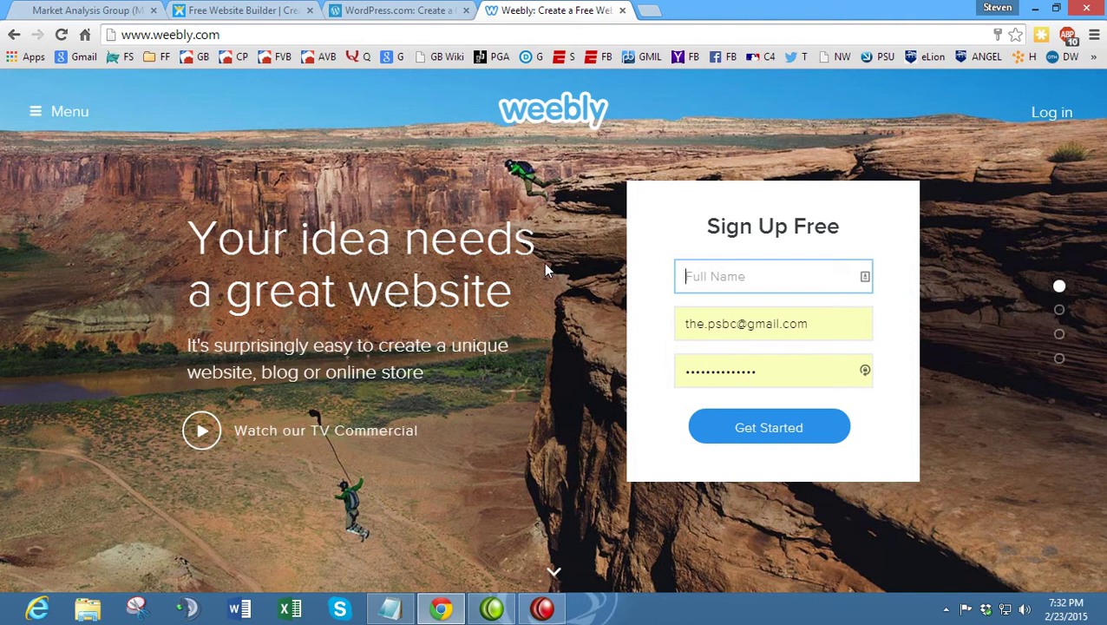
{"action": "left_click", "coordinate": [401, 10]}
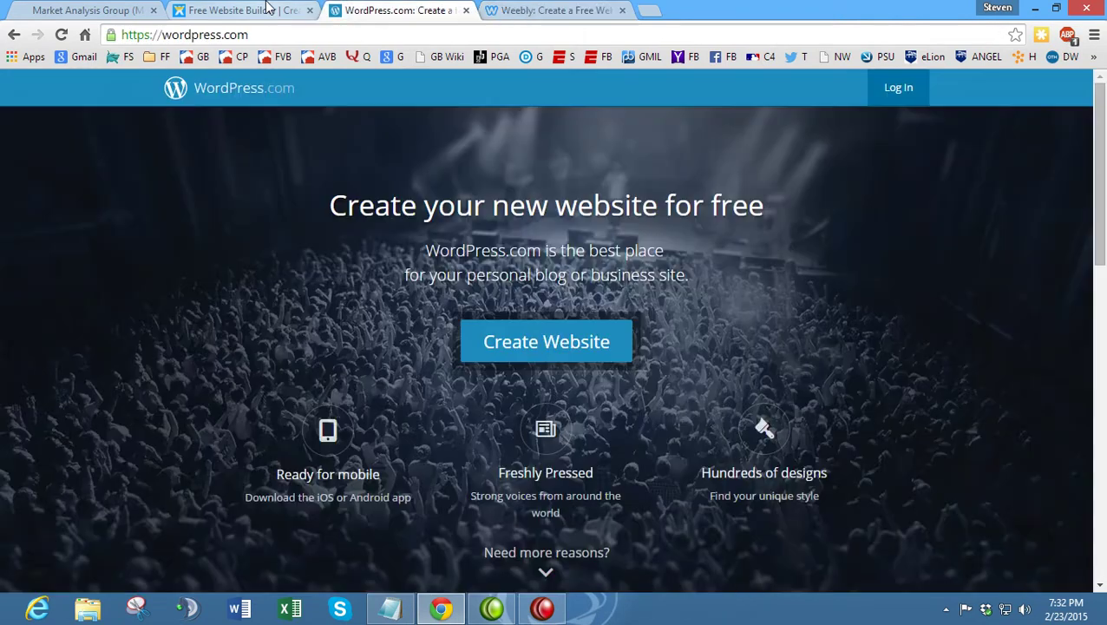
{"action": "left_click", "coordinate": [269, 10]}
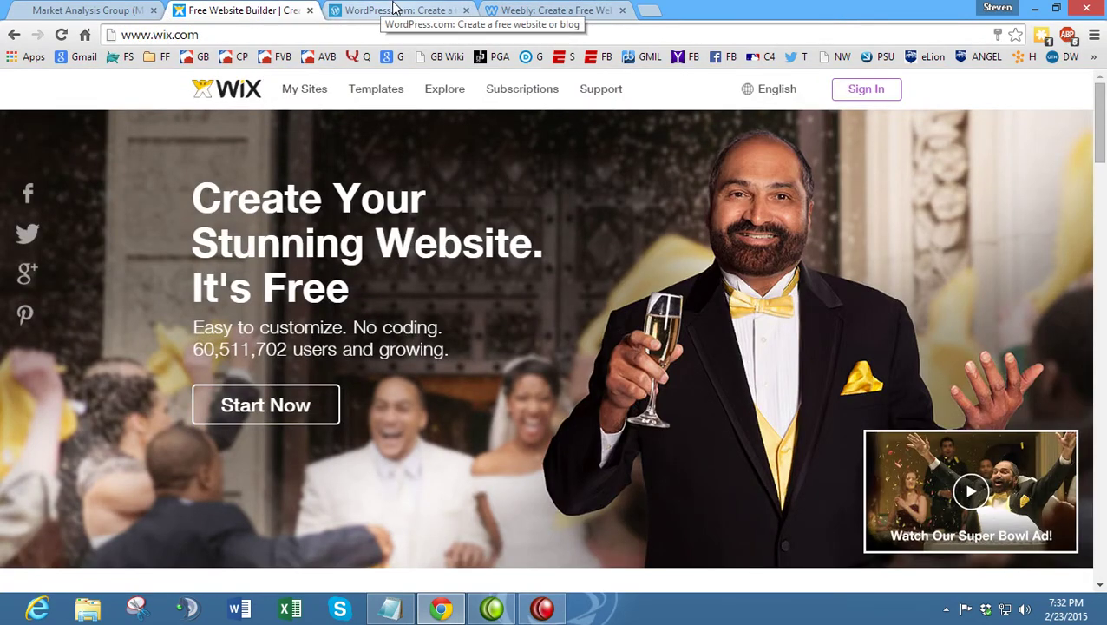
{"action": "left_click", "coordinate": [408, 10]}
{"action": "left_click", "coordinate": [467, 11]}
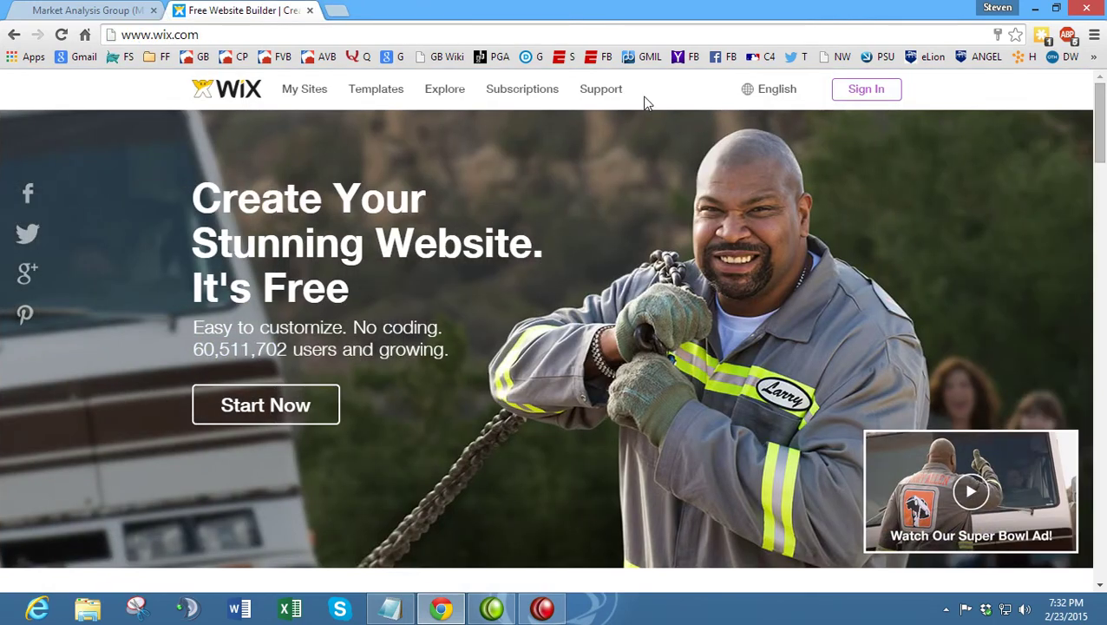
- Check the guide outline, then open Wix Sign In and choose 'I'm a new user'
{"action": "left_click", "coordinate": [393, 609]}
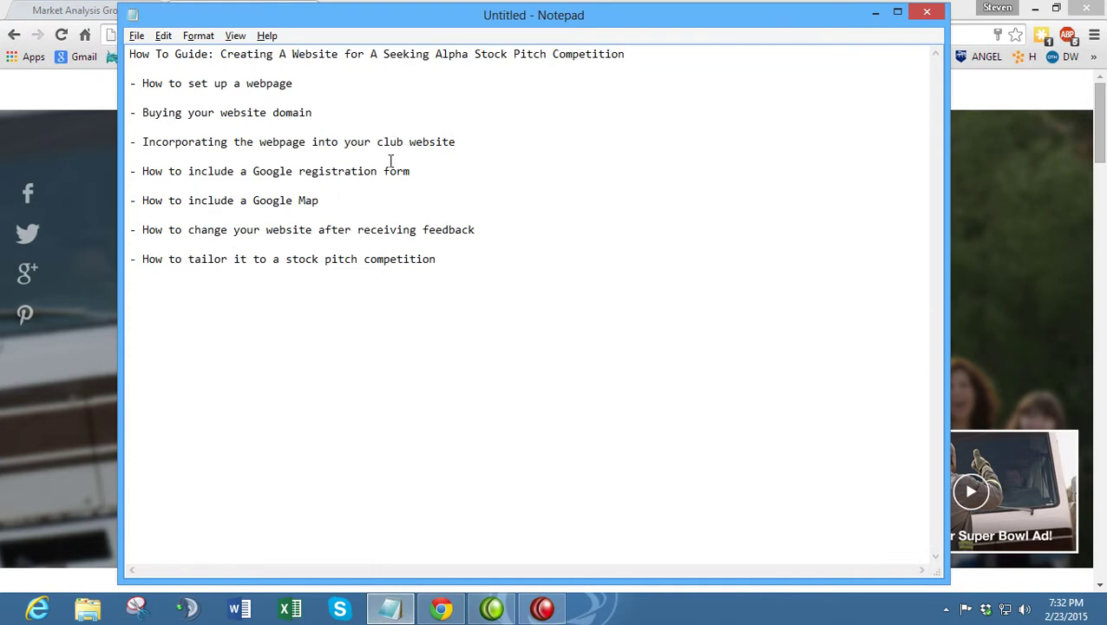
{"action": "left_click", "coordinate": [69, 105]}
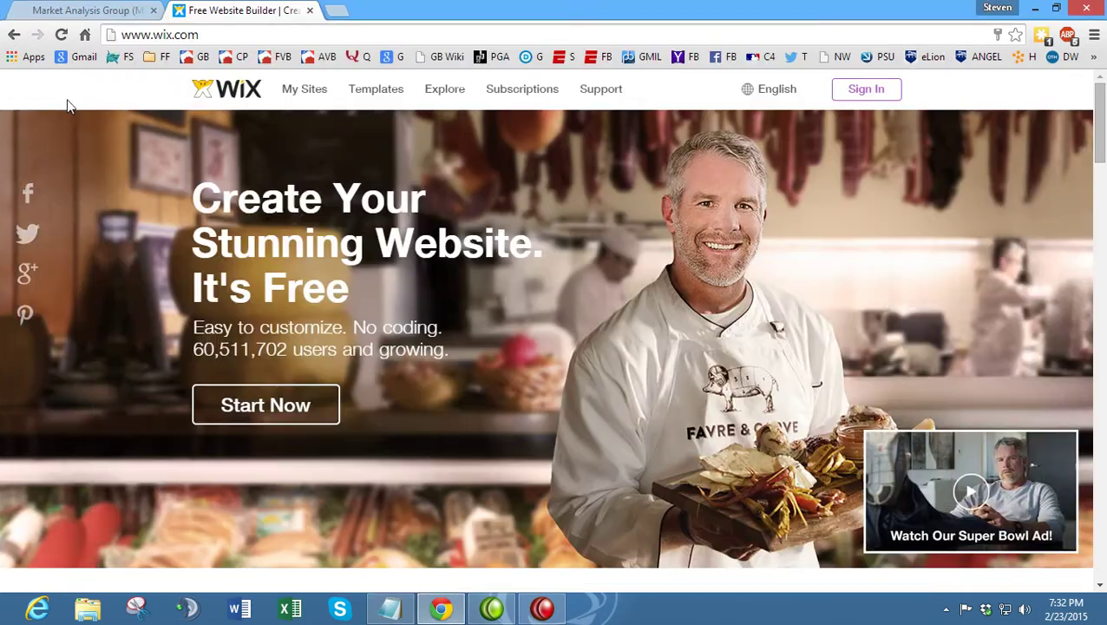
{"action": "left_click", "coordinate": [861, 91]}
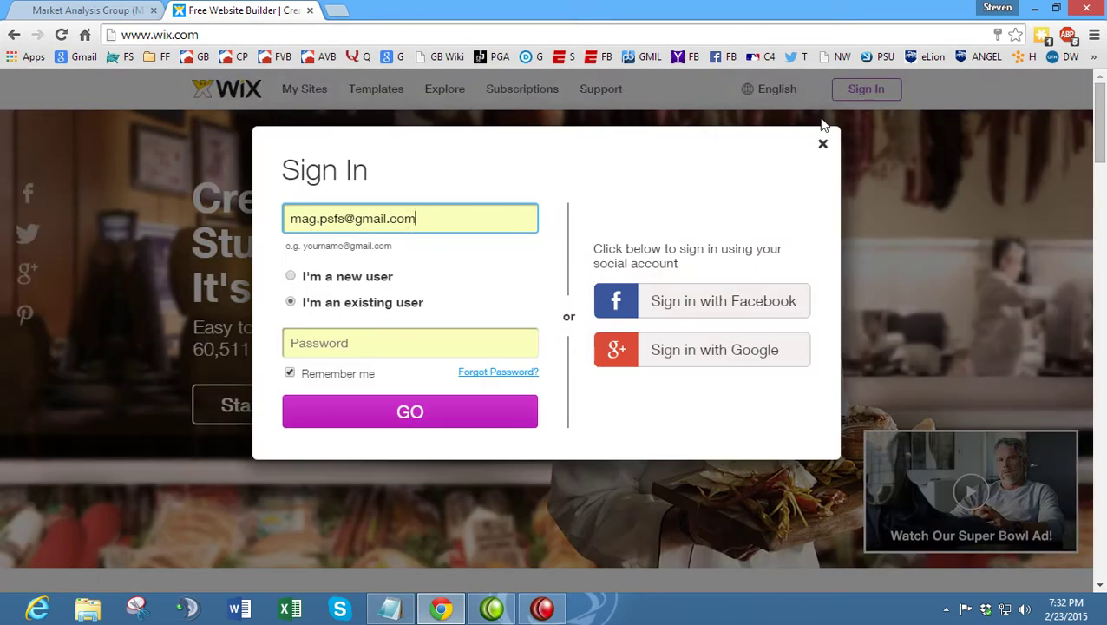
{"action": "left_click", "coordinate": [293, 276]}
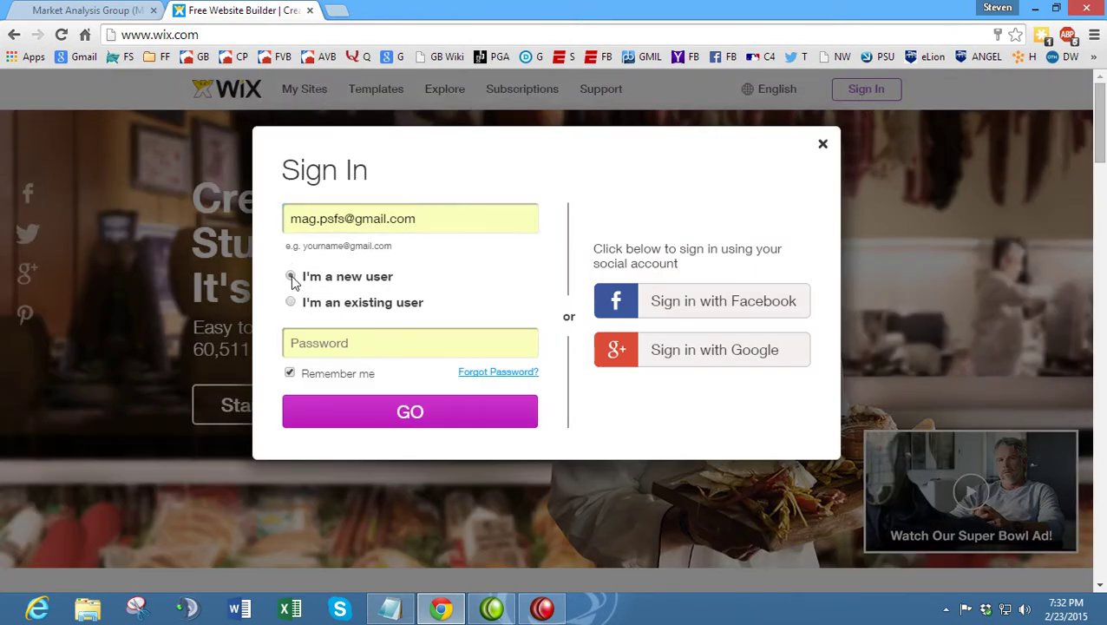
- Enter the new e-mail address and a password, untick Remember me, and submit
{"action": "left_click", "coordinate": [484, 215]}
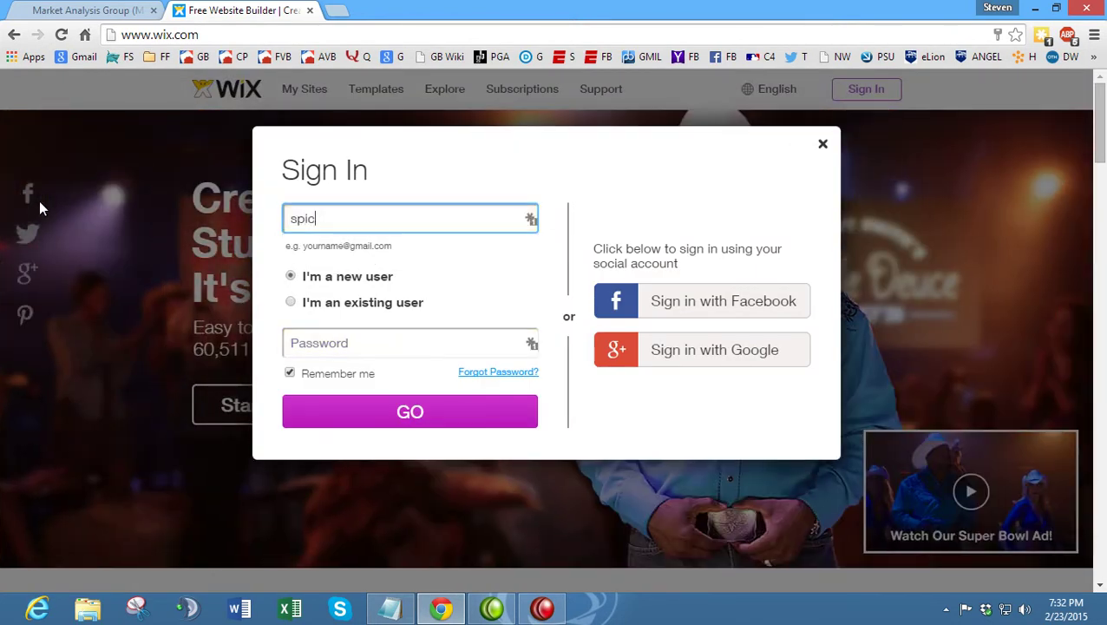
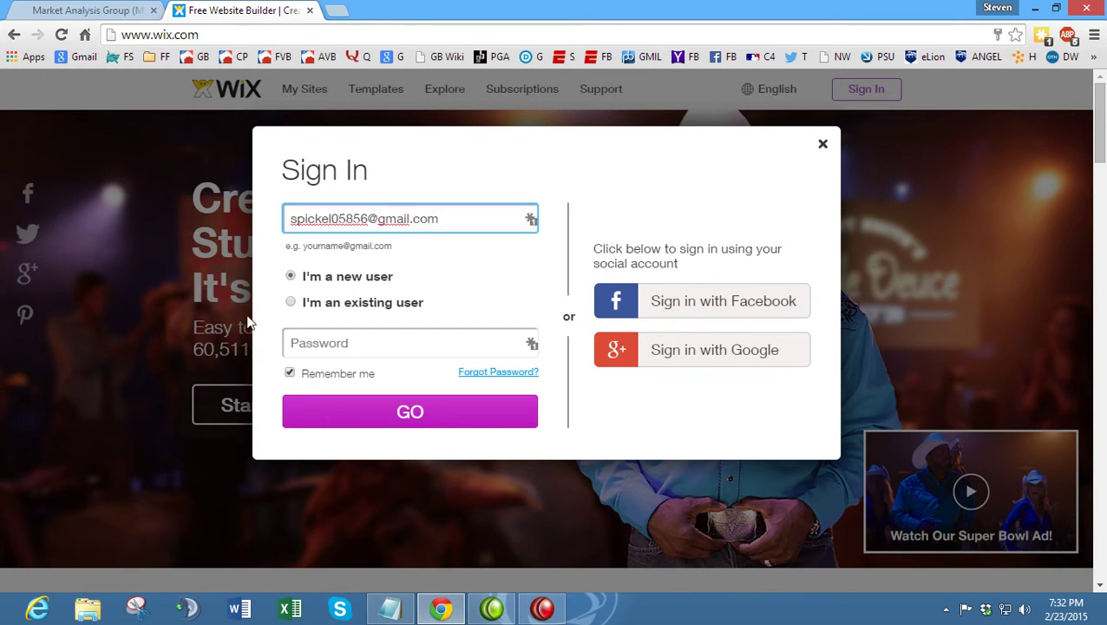
{"action": "left_click", "coordinate": [317, 342]}
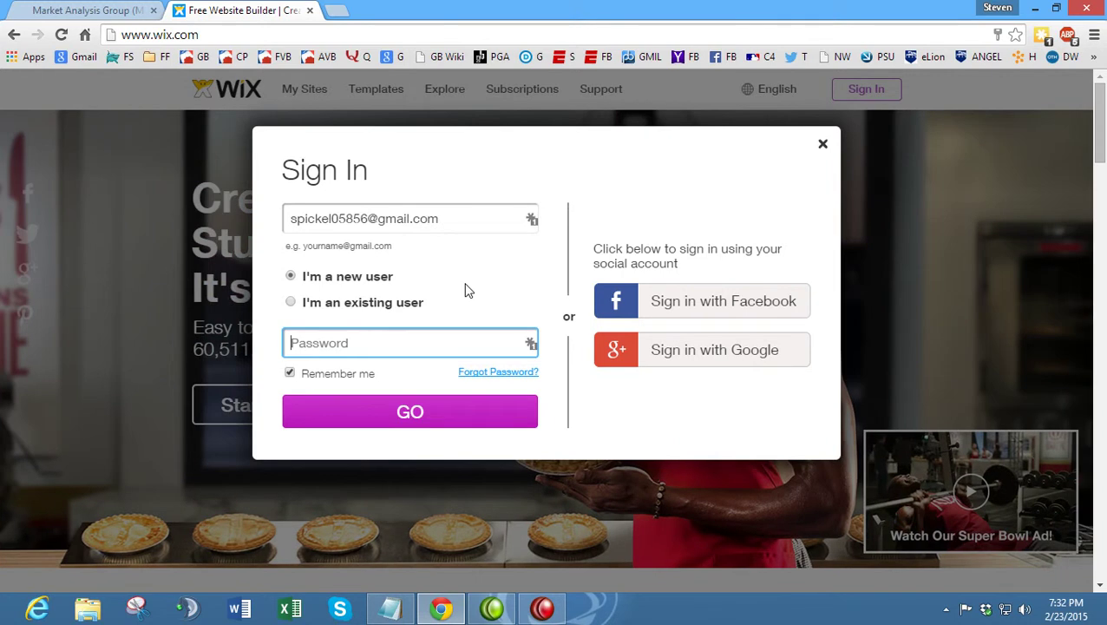
{"action": "left_click_drag", "start_coordinate": [450, 219], "coordinate": [267, 221]}
{"action": "left_click", "coordinate": [475, 181]}
{"action": "left_click", "coordinate": [400, 334]}
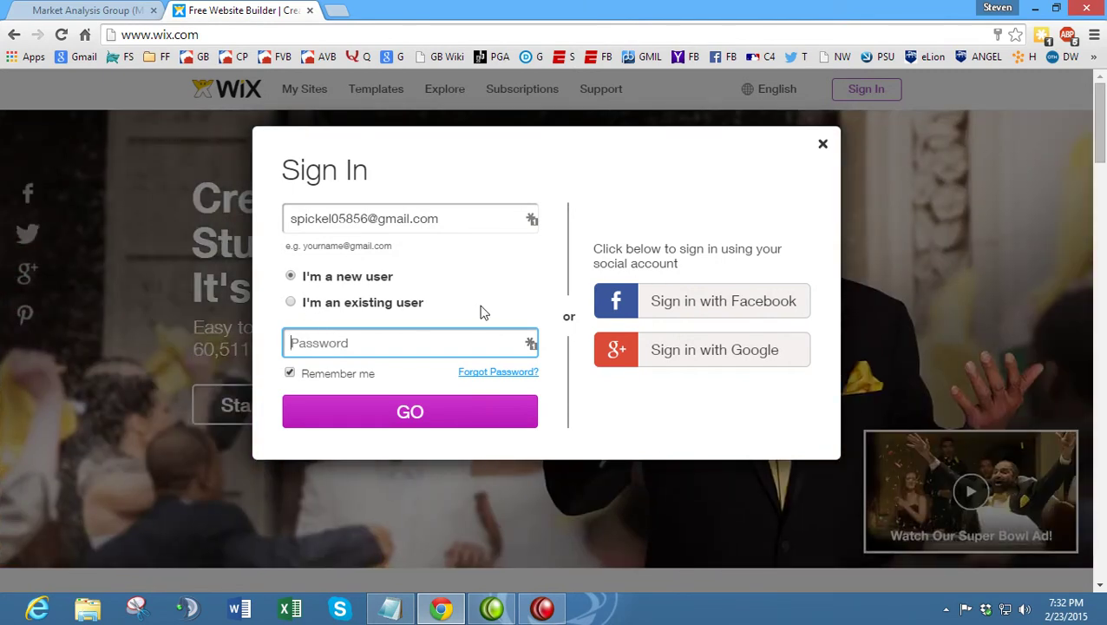
{"action": "type", "text": "•••"}
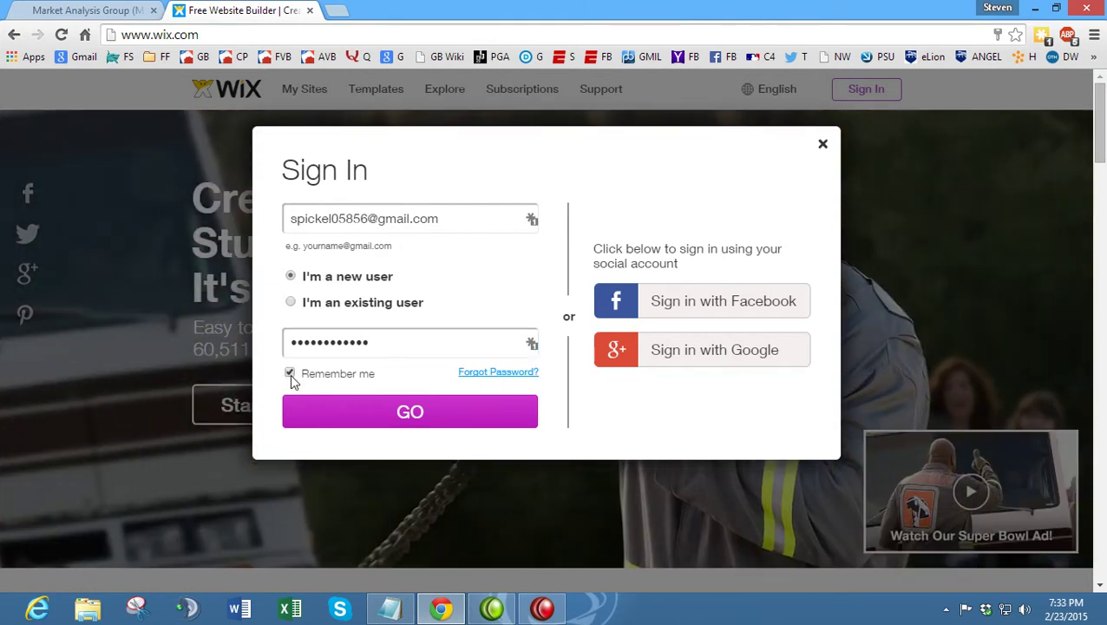
{"action": "left_click", "coordinate": [290, 373]}
{"action": "left_click", "coordinate": [332, 409]}
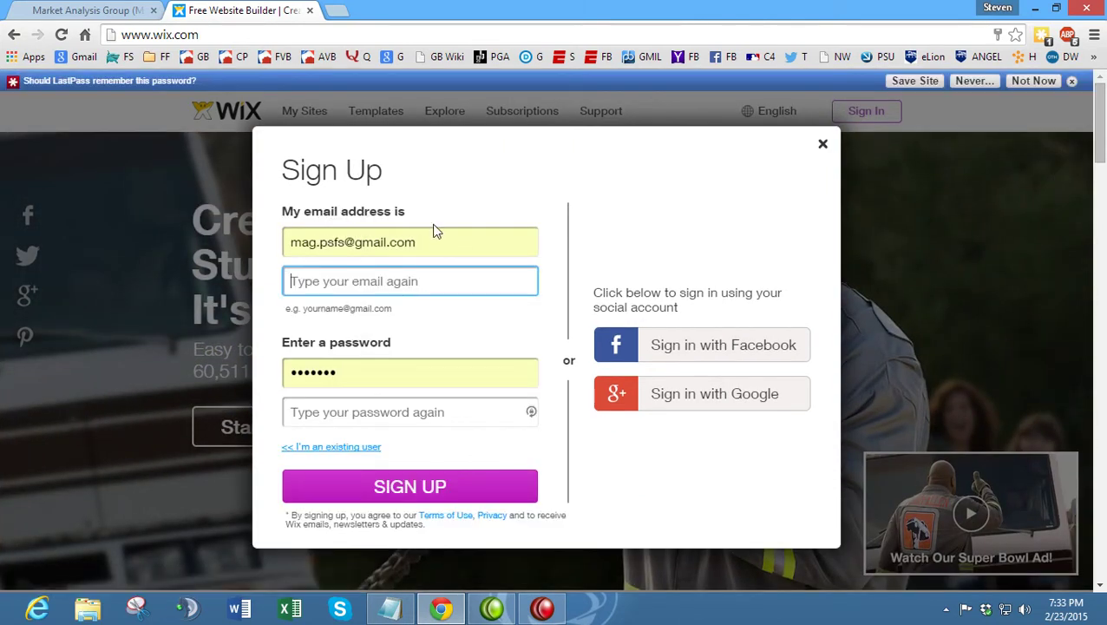
- Enter and confirm the account e-mail and password, then submit the Sign Up form
{"action": "left_click_drag", "start_coordinate": [442, 236], "coordinate": [286, 234]}
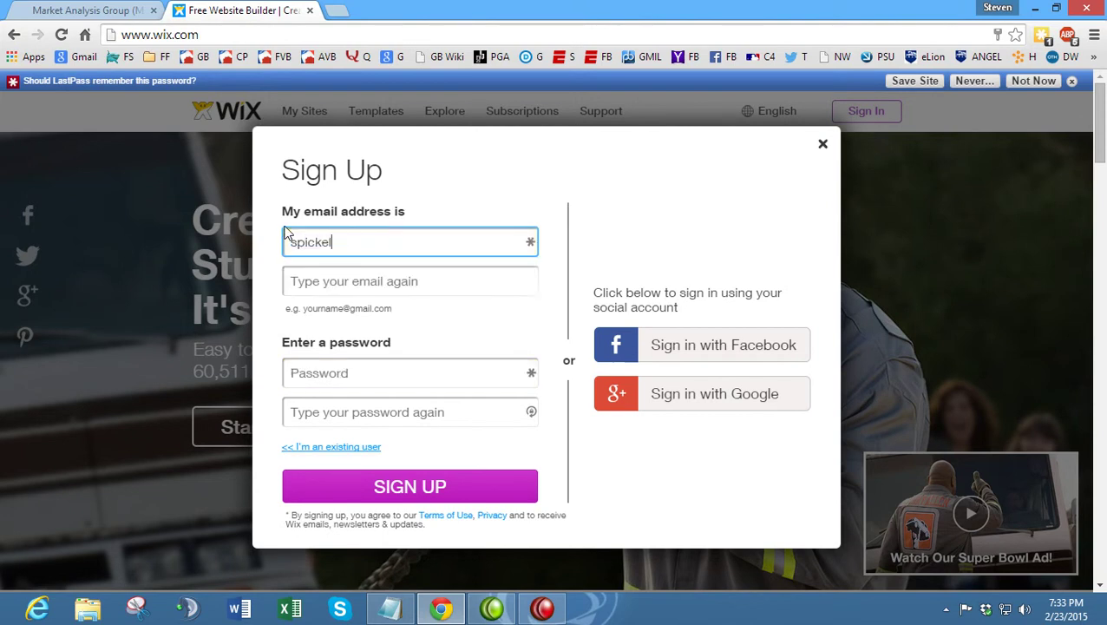
{"action": "key", "text": "Tab"}
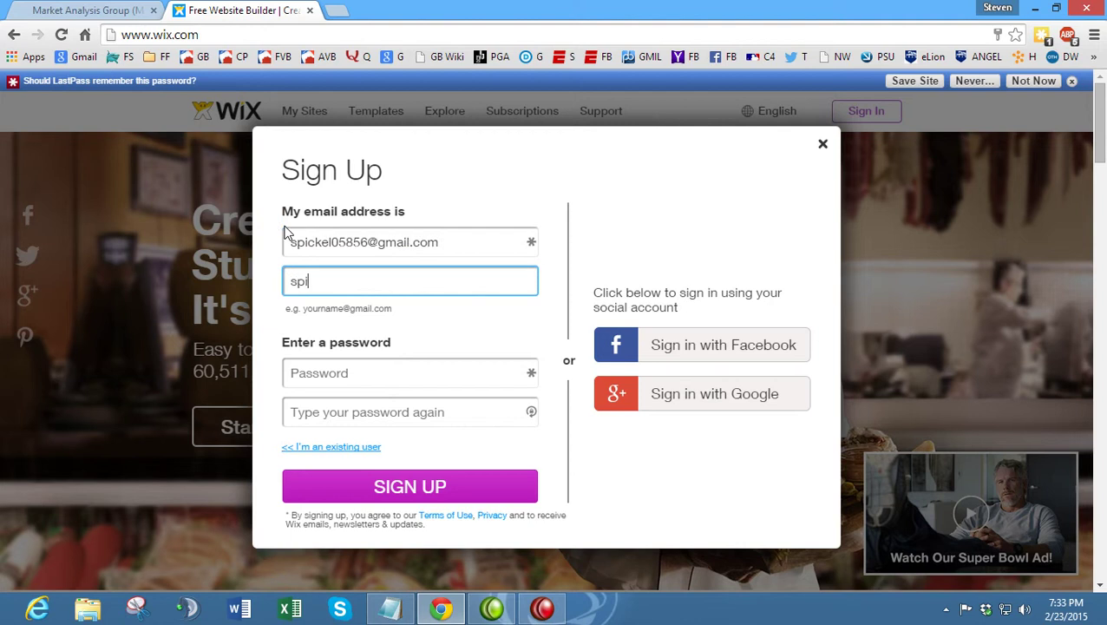
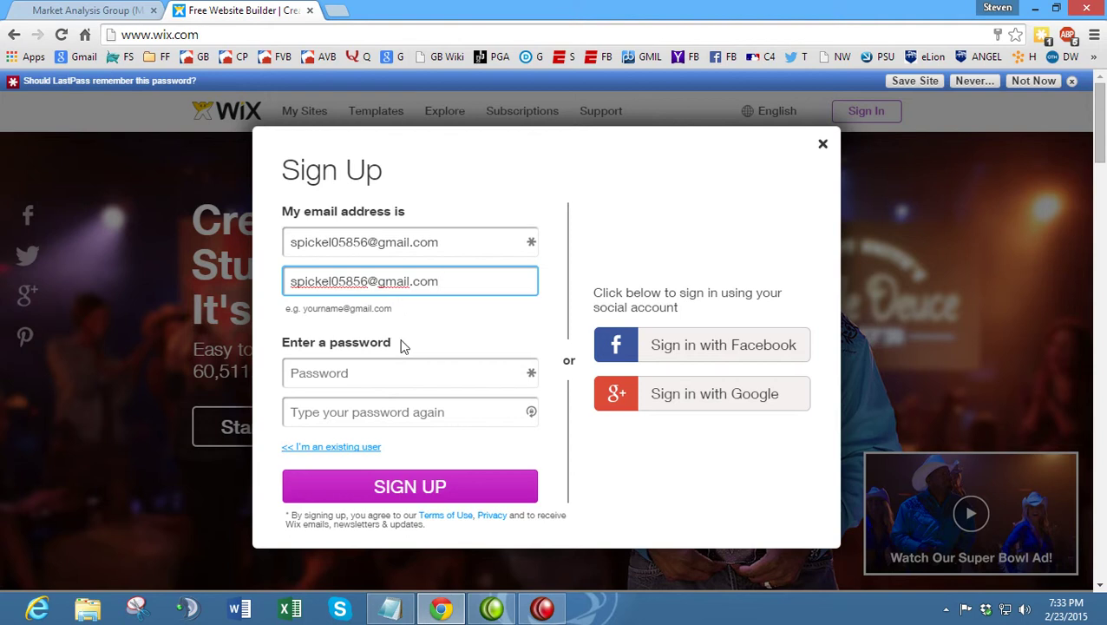
{"action": "left_click", "coordinate": [406, 362]}
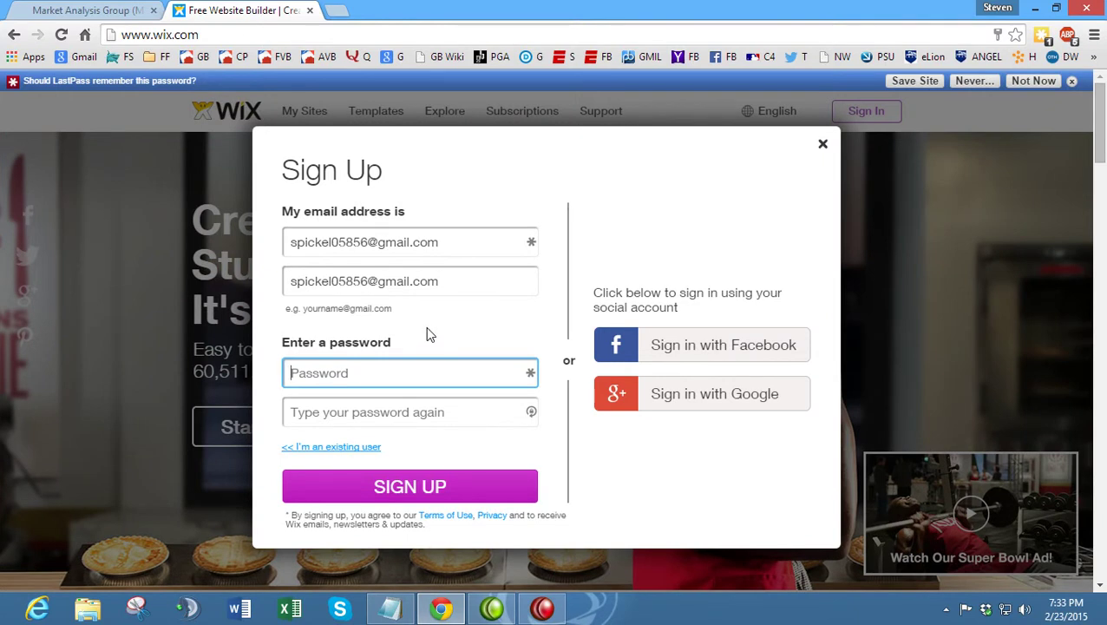
{"action": "type", "text": "•••••"}
{"action": "key", "text": "Tab"}
{"action": "type", "text": "••••"}
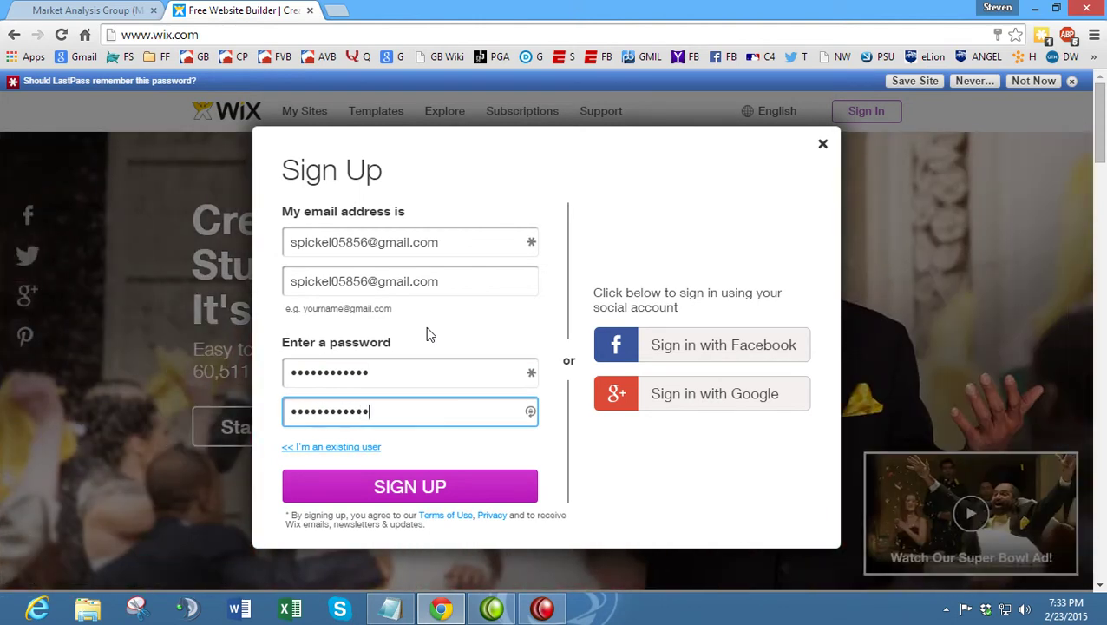
{"action": "left_click", "coordinate": [432, 486]}
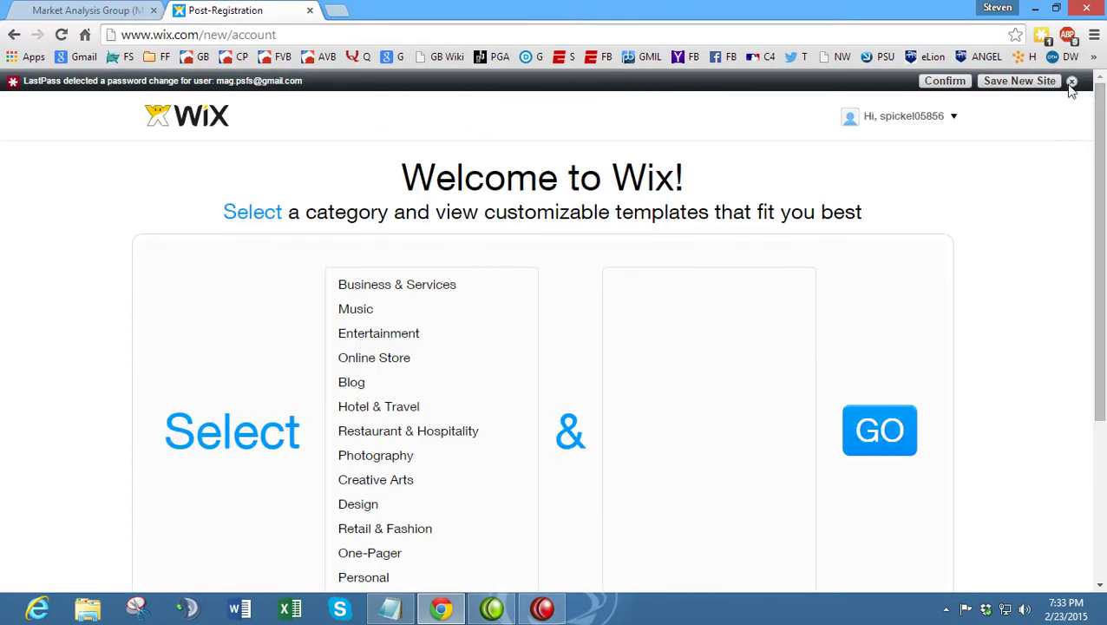
- Dismiss the LastPass bar, pick Business & Services, and tick the Finance & Law subcategory
{"action": "left_click", "coordinate": [1071, 81]}
{"action": "scroll", "coordinate": [245, 250], "scroll_direction": "down", "scroll_amount": 2}
{"action": "scroll", "coordinate": [248, 251], "scroll_direction": "up", "scroll_amount": 1}
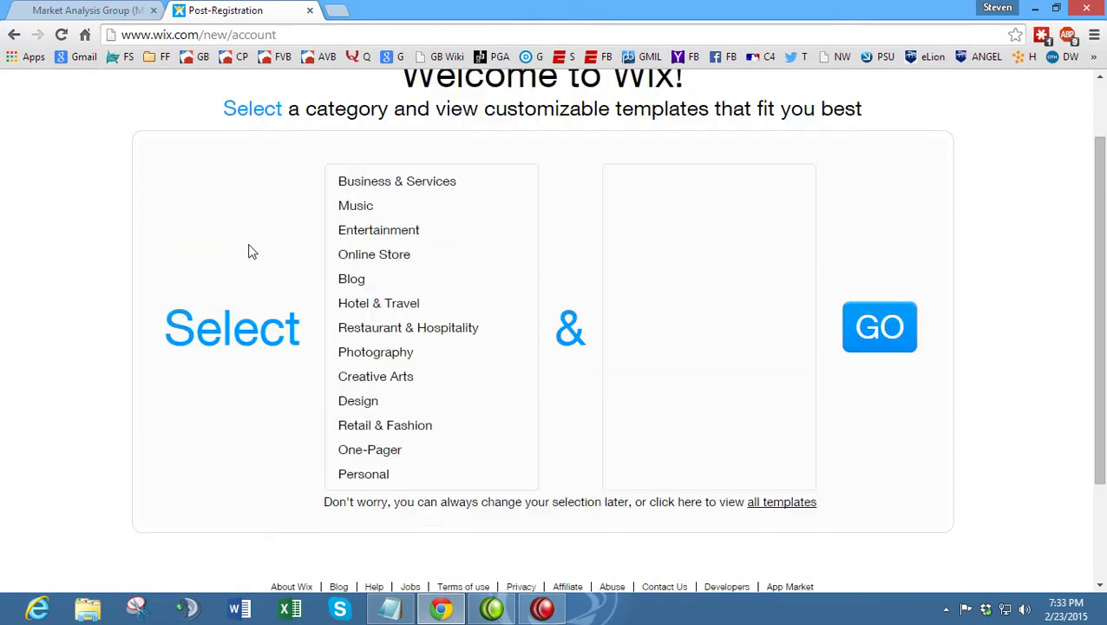
{"action": "scroll", "coordinate": [434, 247], "scroll_direction": "down", "scroll_amount": 1}
{"action": "scroll", "coordinate": [433, 364], "scroll_direction": "up", "scroll_amount": 1}
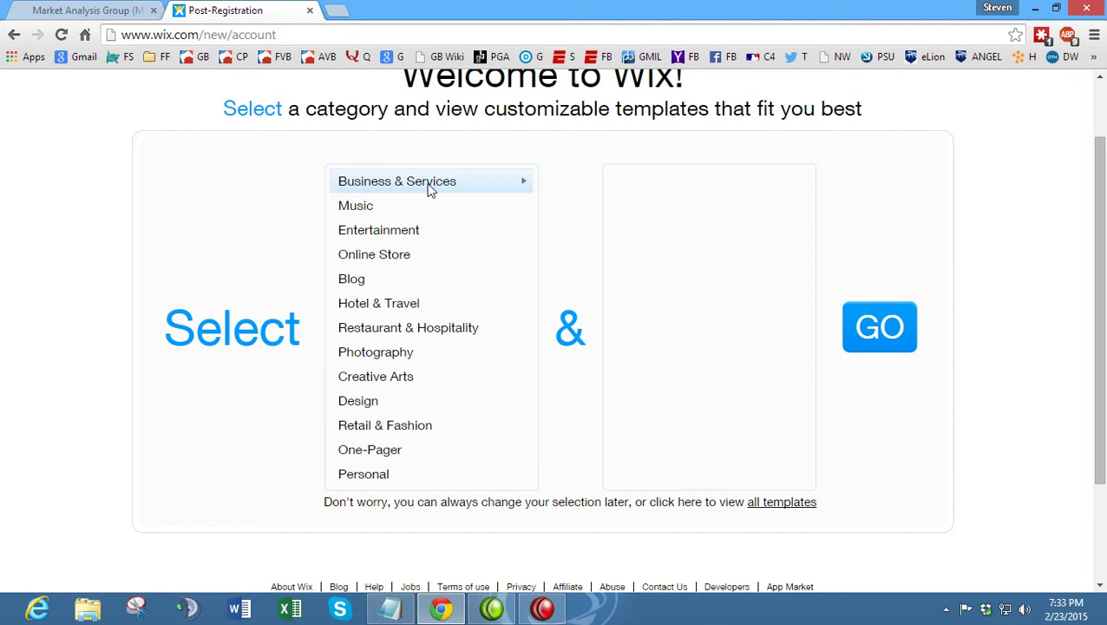
{"action": "left_click", "coordinate": [425, 184]}
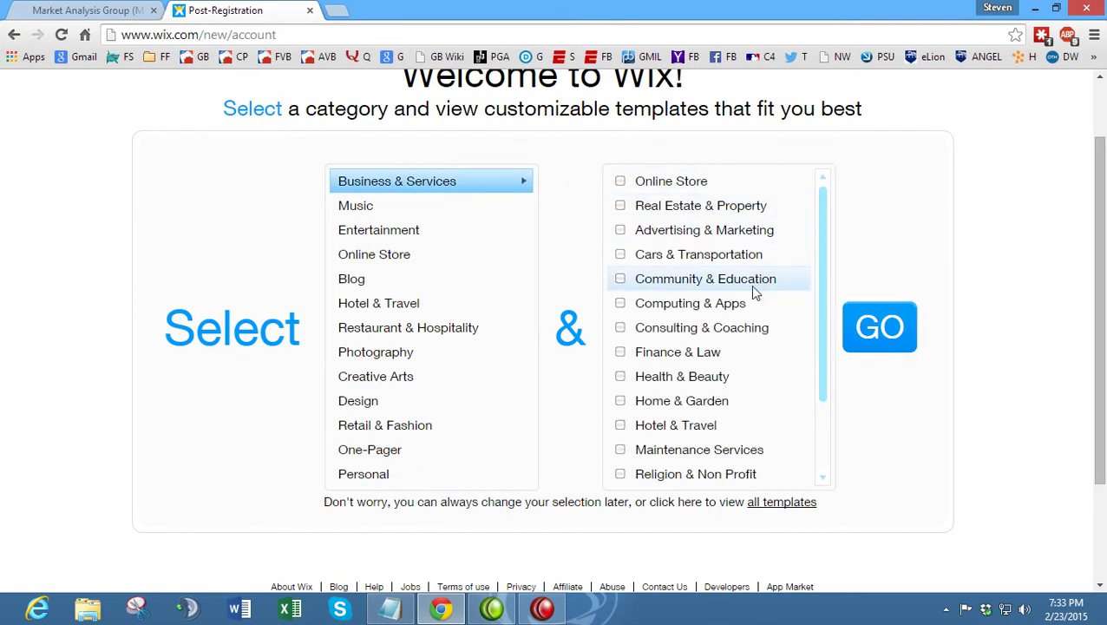
{"action": "scroll", "coordinate": [749, 303], "scroll_direction": "down", "scroll_amount": 1}
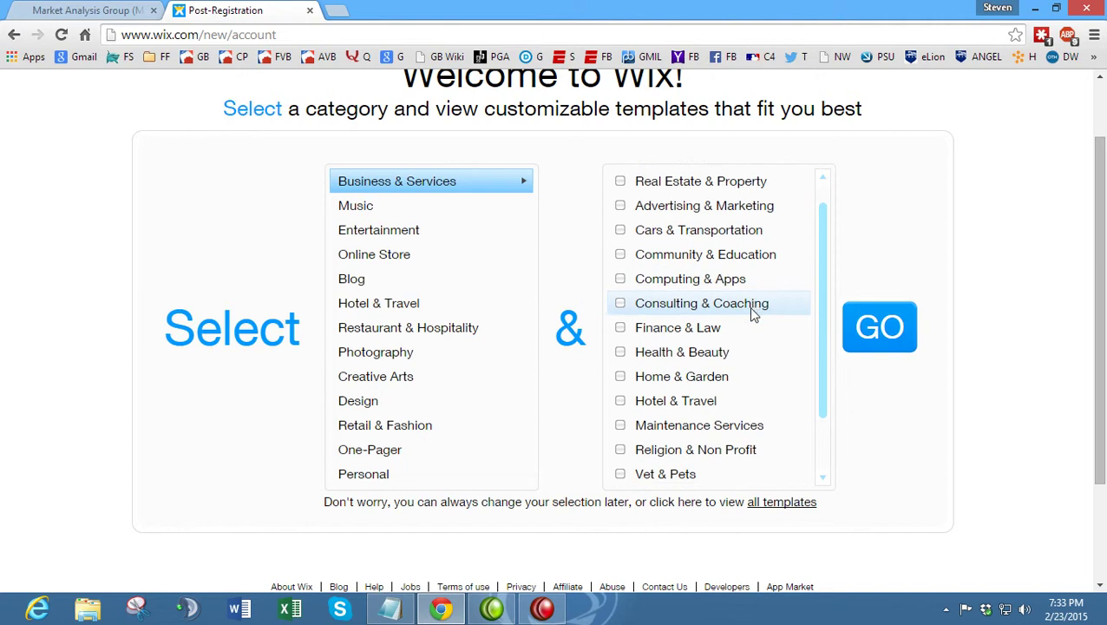
{"action": "left_click", "coordinate": [719, 326]}
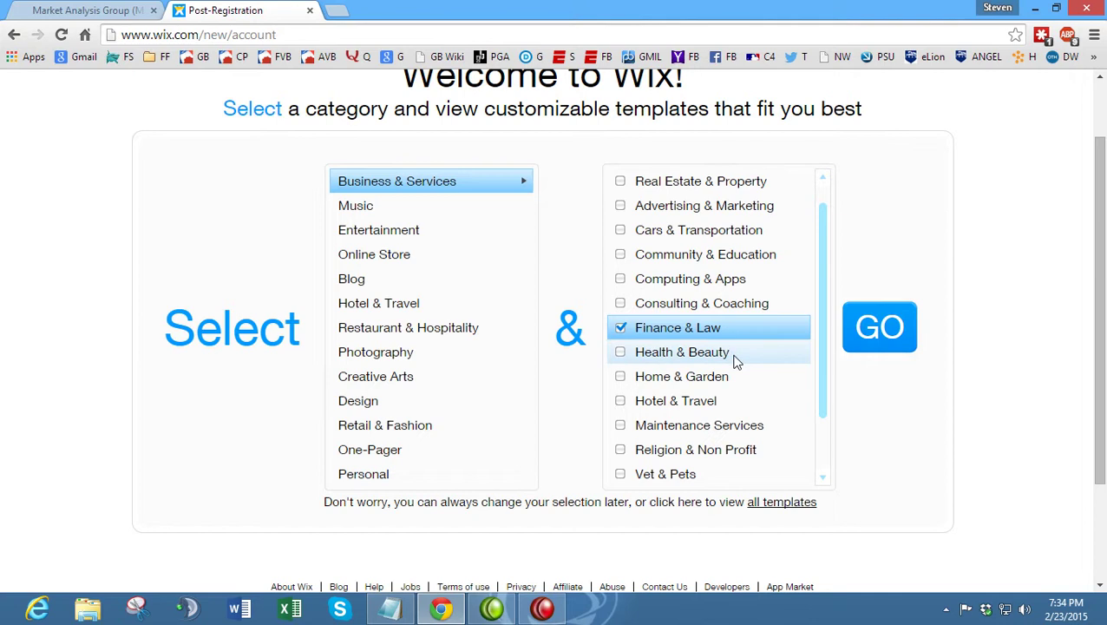
{"action": "scroll", "coordinate": [717, 386], "scroll_direction": "up", "scroll_amount": 1}
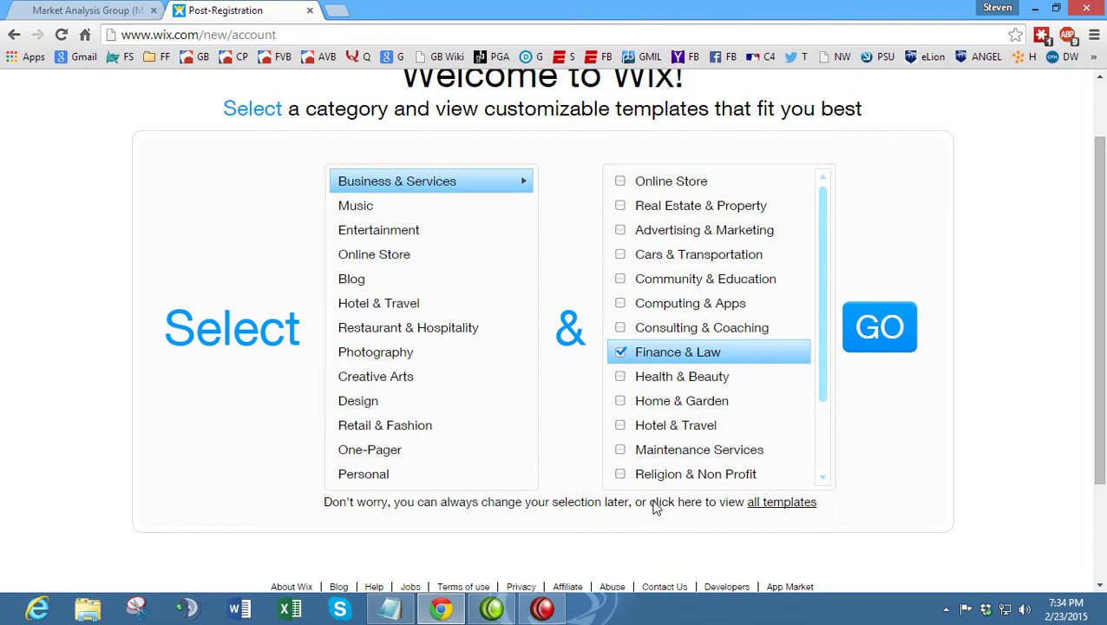
- Load the Finance & Law website templates and scroll through the gallery
{"action": "left_click", "coordinate": [880, 331]}
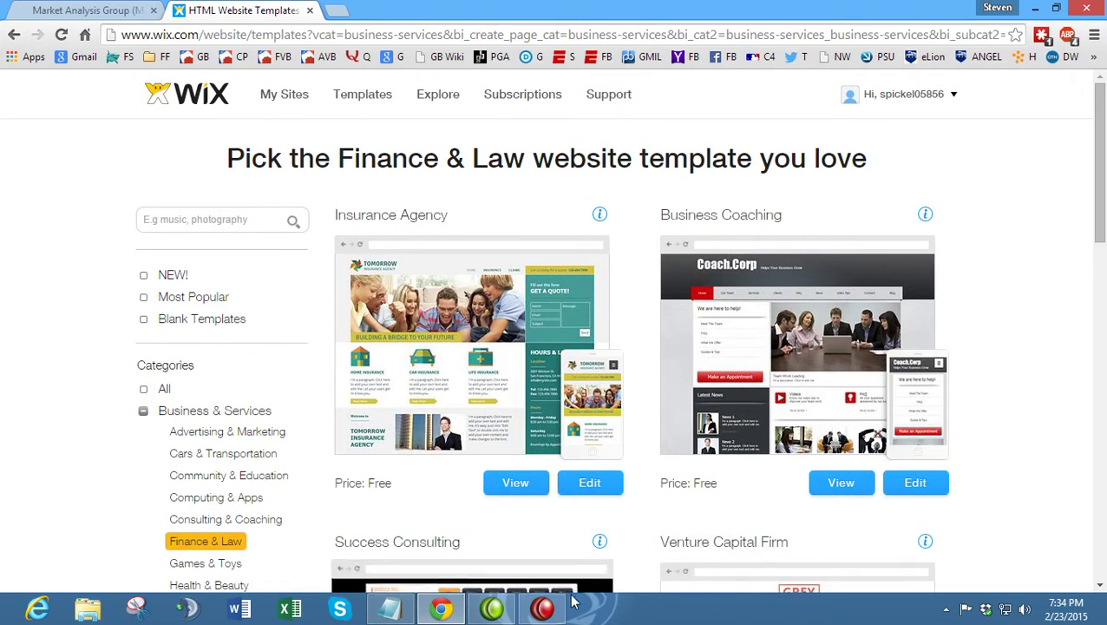
{"action": "left_click", "coordinate": [542, 608]}
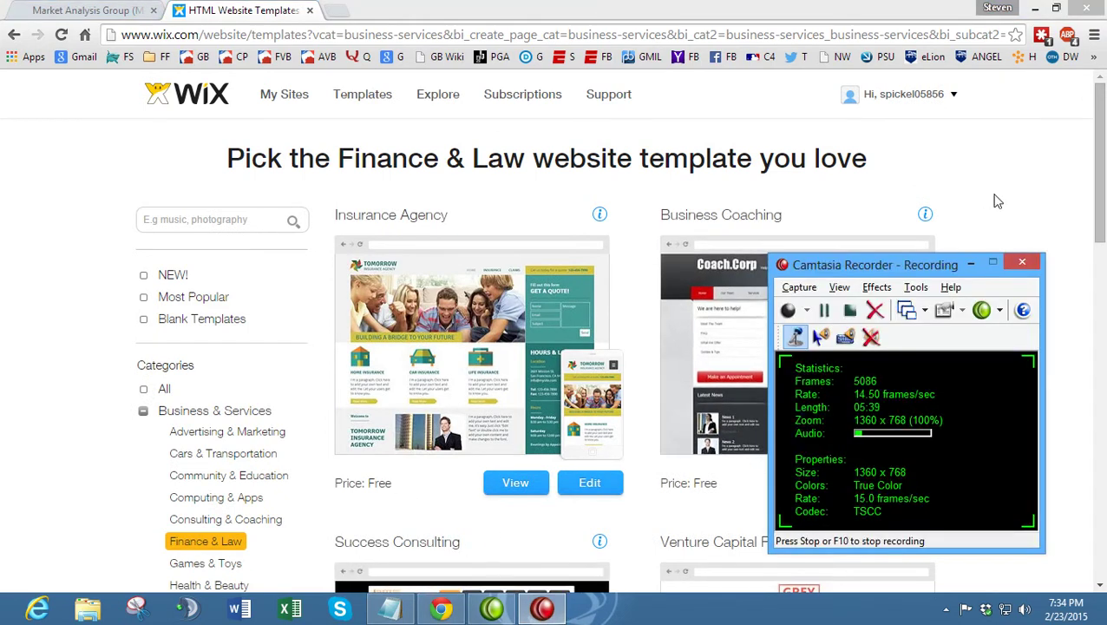
{"action": "left_click", "coordinate": [994, 200]}
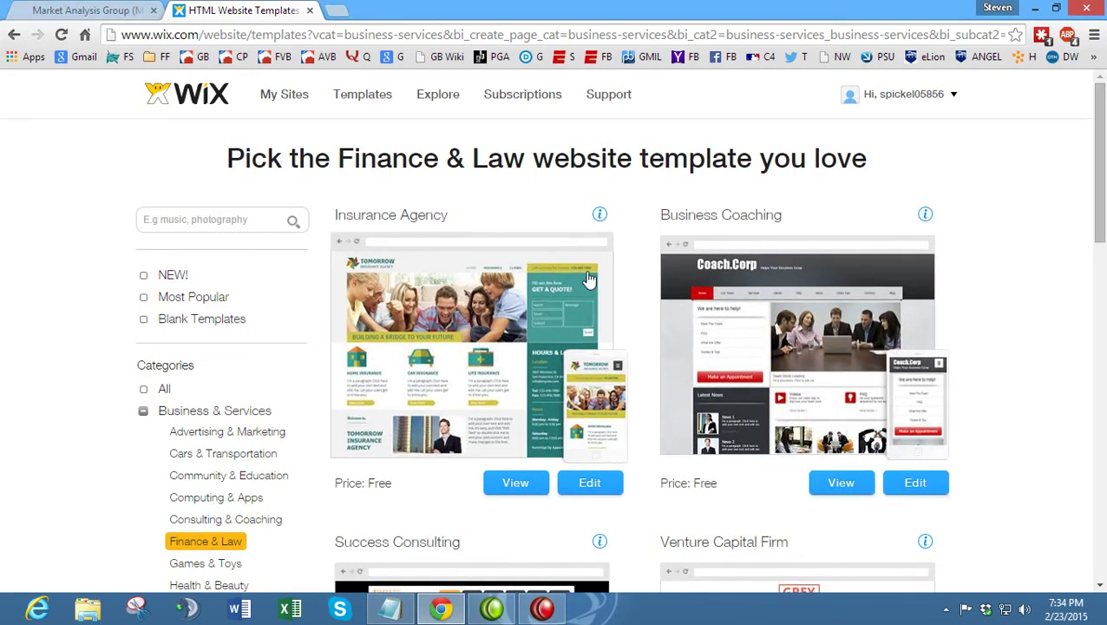
{"action": "scroll", "coordinate": [642, 279], "scroll_direction": "down", "scroll_amount": 4}
{"action": "scroll", "coordinate": [642, 286], "scroll_direction": "down", "scroll_amount": 6}
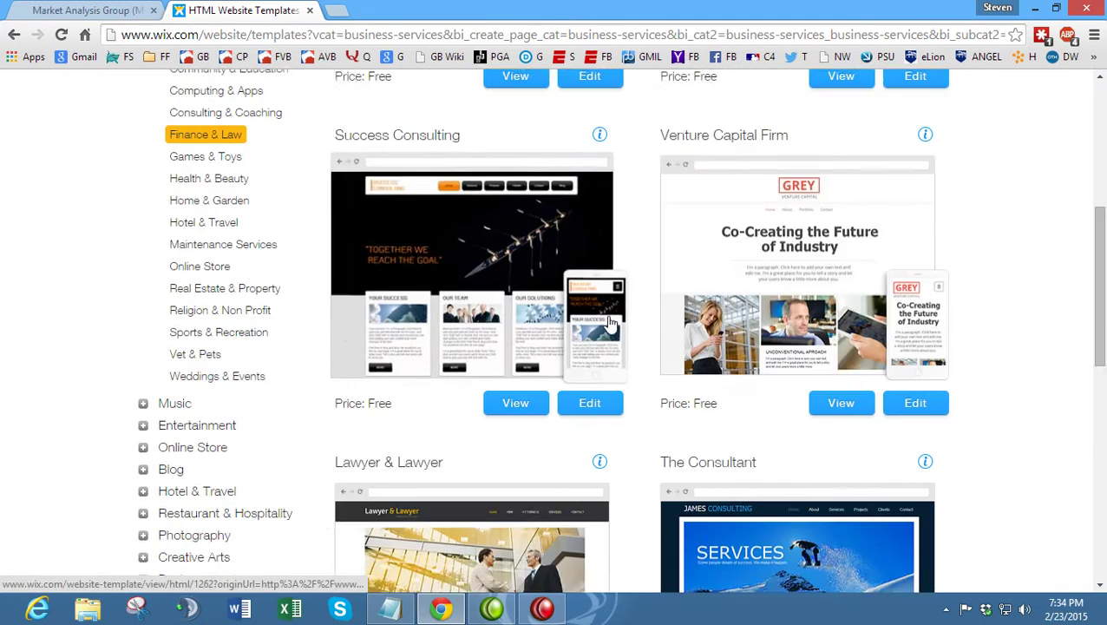
{"action": "scroll", "coordinate": [608, 326], "scroll_direction": "up", "scroll_amount": 2}
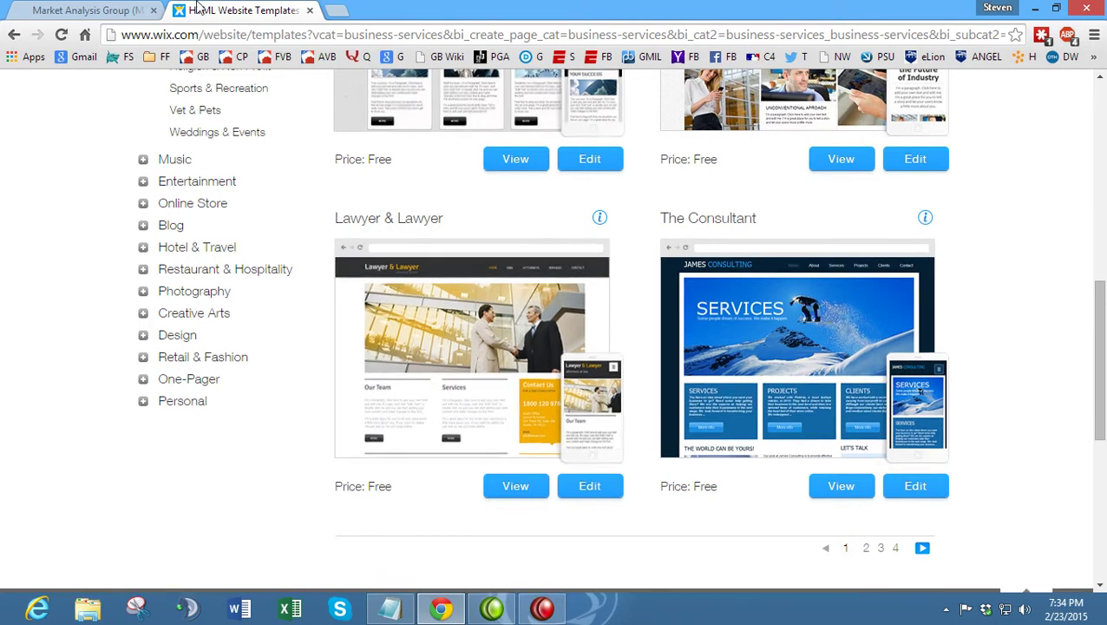
- Glance at the stock competition page, then browse the templates back to Business Coaching
{"action": "left_click", "coordinate": [86, 9]}
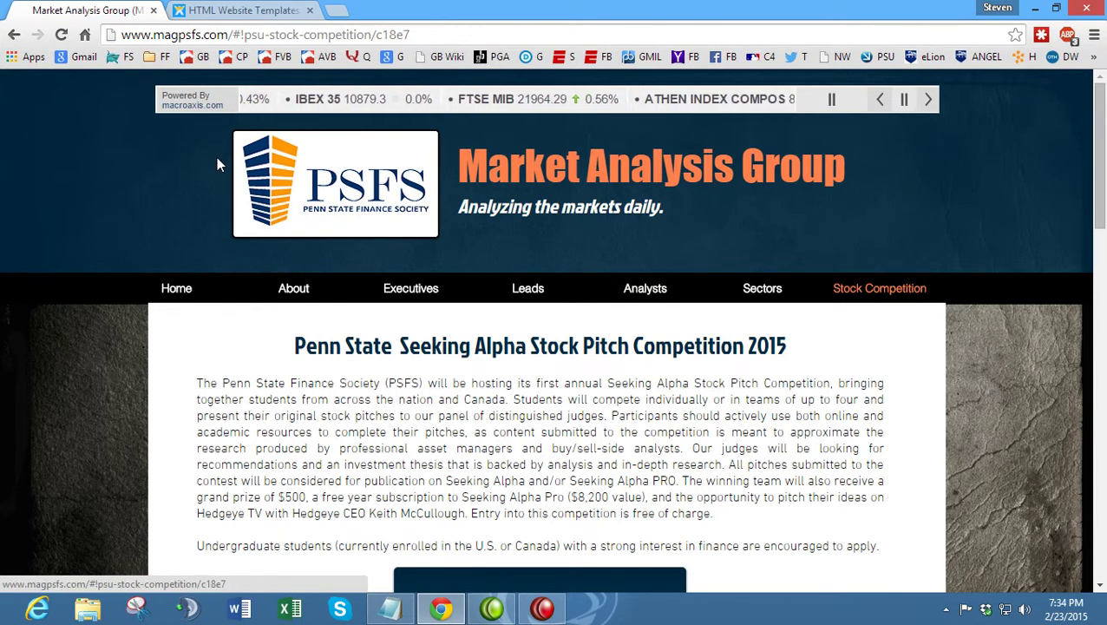
{"action": "left_click", "coordinate": [286, 7]}
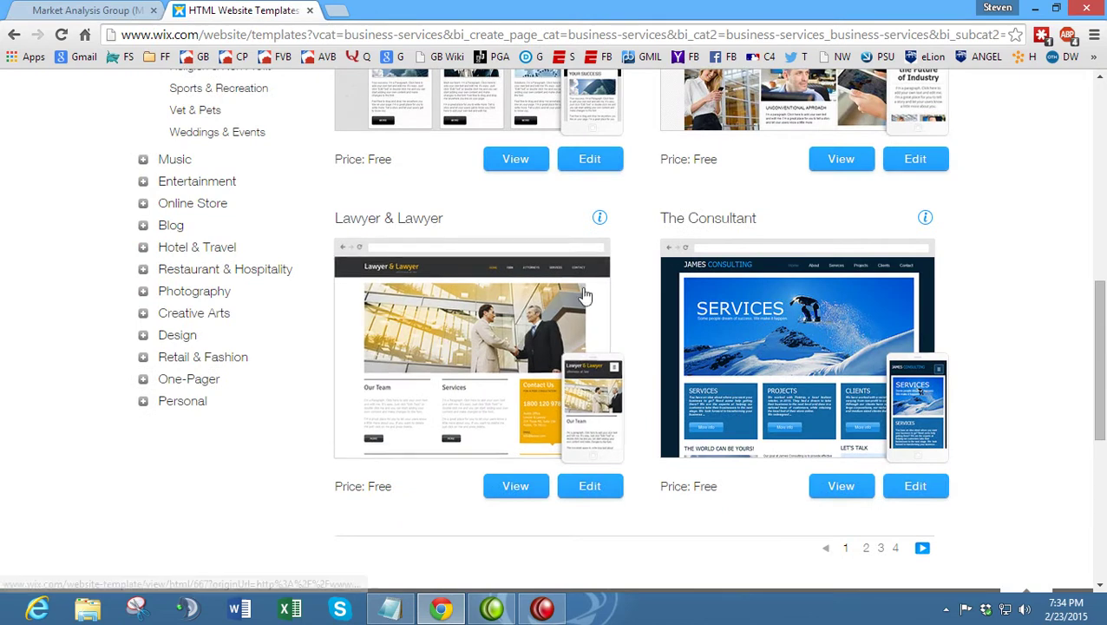
{"action": "scroll", "coordinate": [538, 324], "scroll_direction": "up", "scroll_amount": 3}
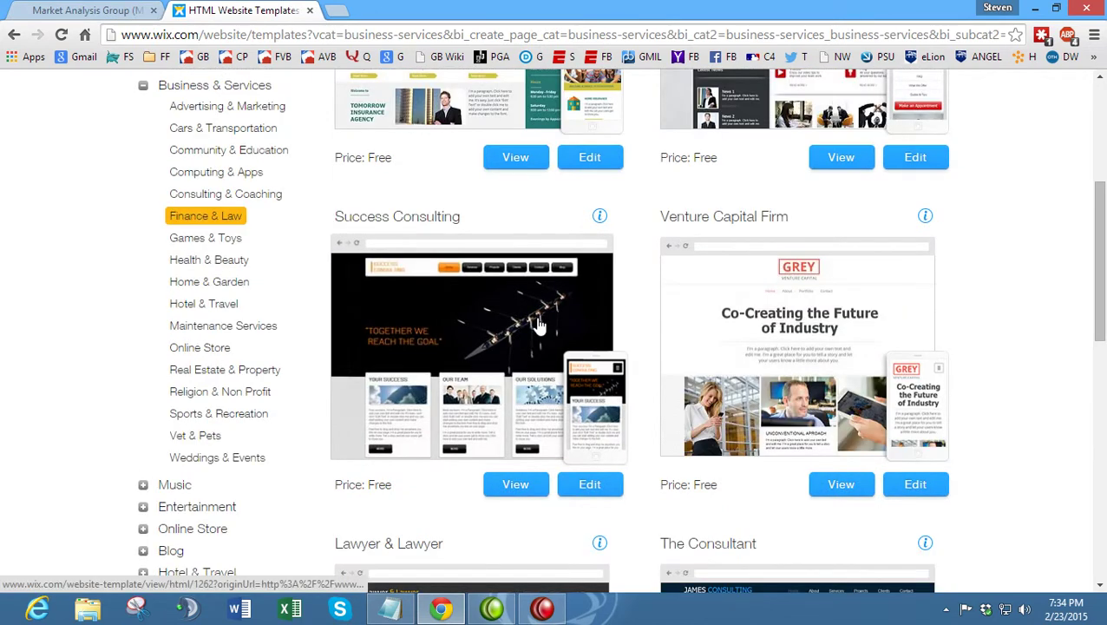
{"action": "scroll", "coordinate": [538, 323], "scroll_direction": "up", "scroll_amount": 3}
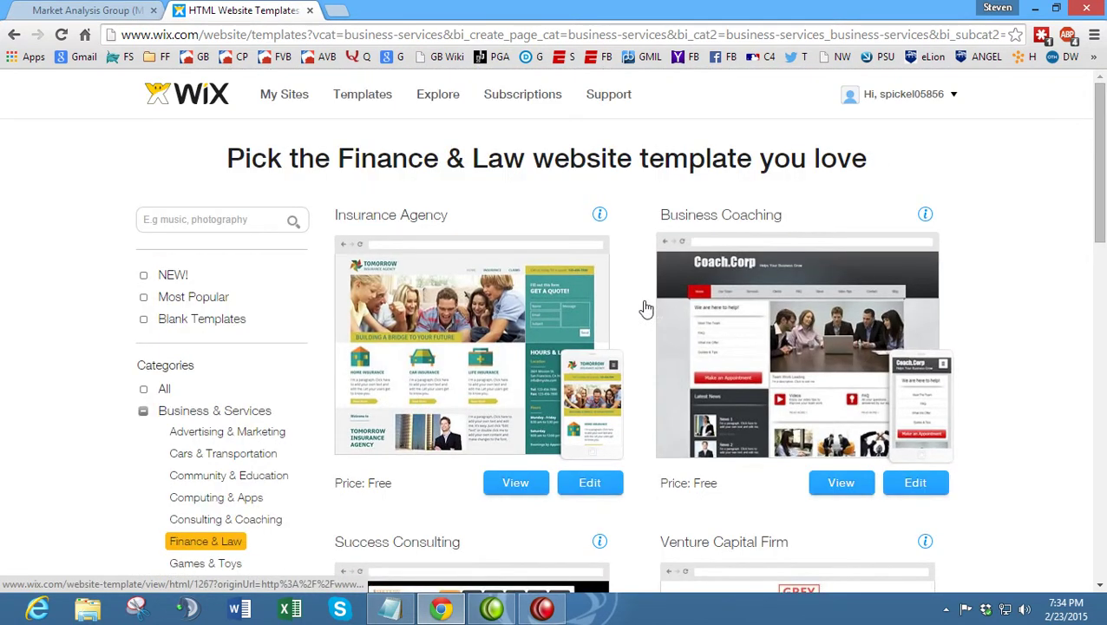
{"action": "scroll", "coordinate": [1001, 300], "scroll_direction": "down", "scroll_amount": 1}
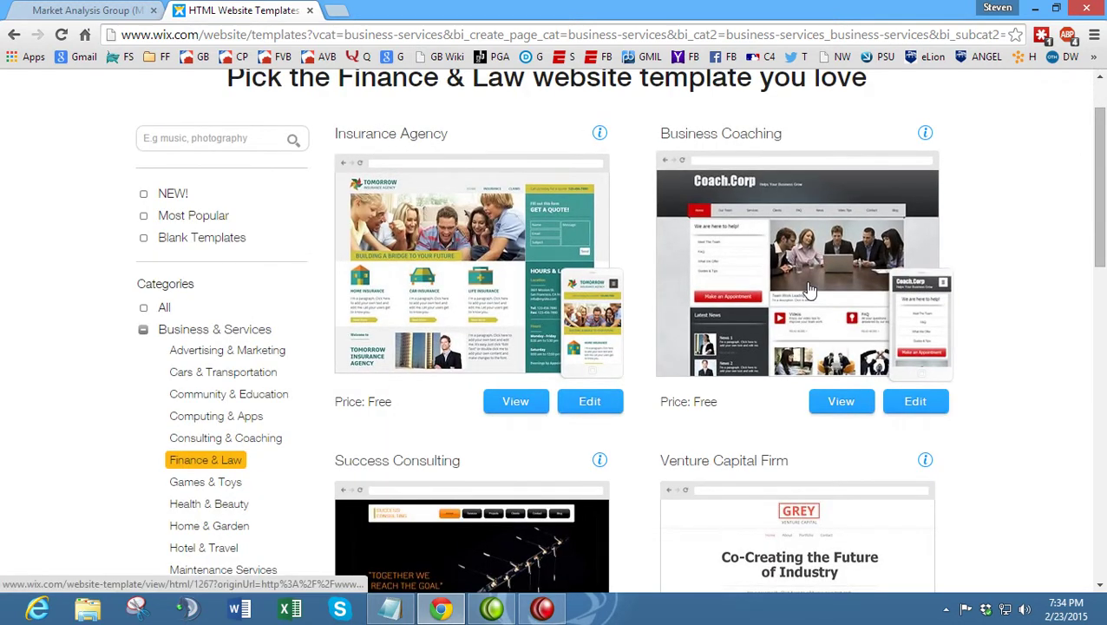
{"action": "scroll", "coordinate": [1001, 308], "scroll_direction": "down", "scroll_amount": 1}
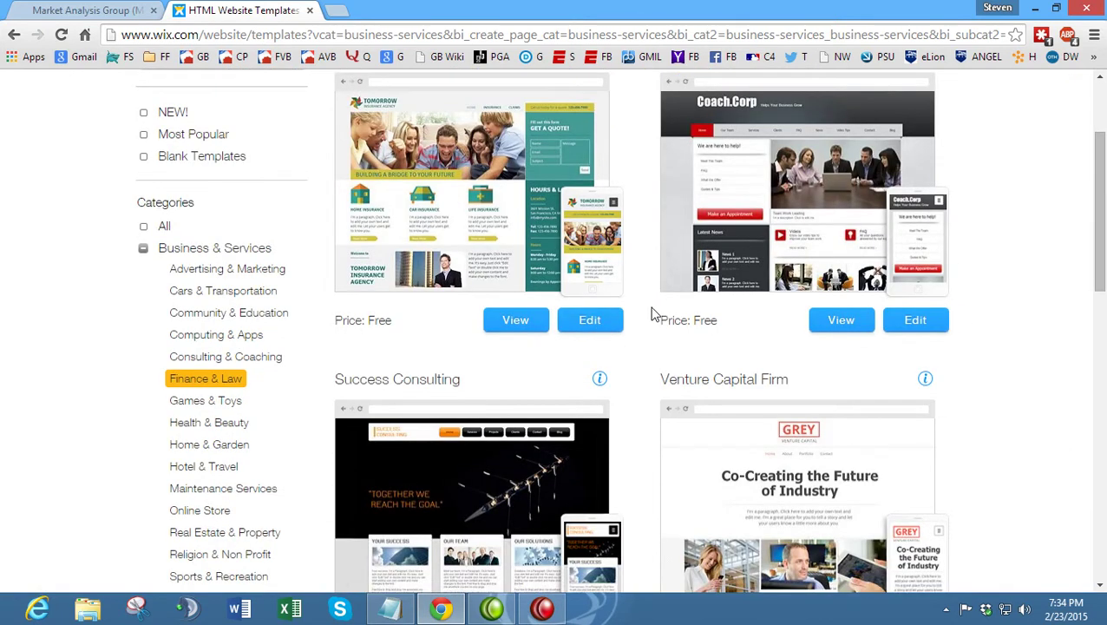
{"action": "scroll", "coordinate": [729, 325], "scroll_direction": "down", "scroll_amount": 4}
{"action": "scroll", "coordinate": [694, 324], "scroll_direction": "down", "scroll_amount": 3}
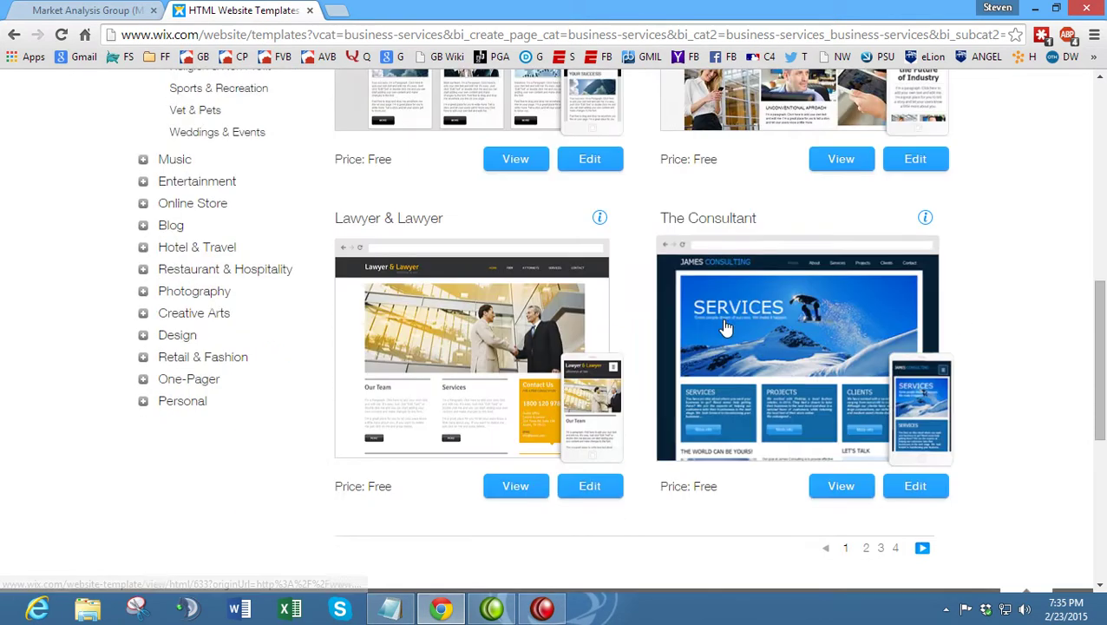
{"action": "scroll", "coordinate": [667, 323], "scroll_direction": "up", "scroll_amount": 5}
{"action": "scroll", "coordinate": [664, 322], "scroll_direction": "down", "scroll_amount": 4}
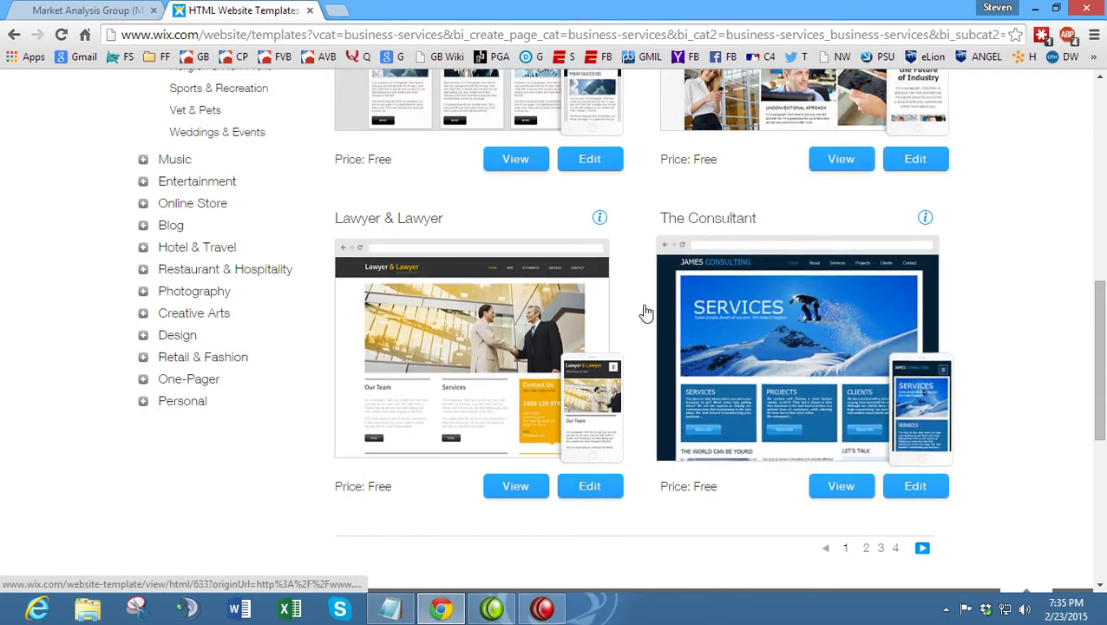
{"action": "scroll", "coordinate": [638, 217], "scroll_direction": "up", "scroll_amount": 4}
{"action": "scroll", "coordinate": [638, 217], "scroll_direction": "up", "scroll_amount": 4}
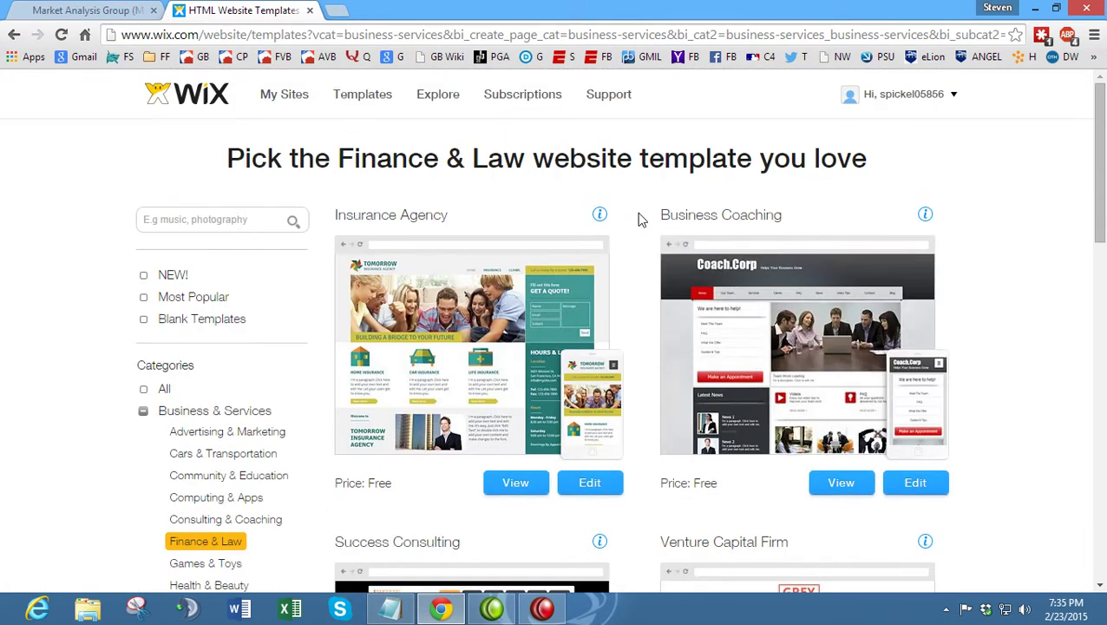
{"action": "scroll", "coordinate": [791, 295], "scroll_direction": "down", "scroll_amount": 1}
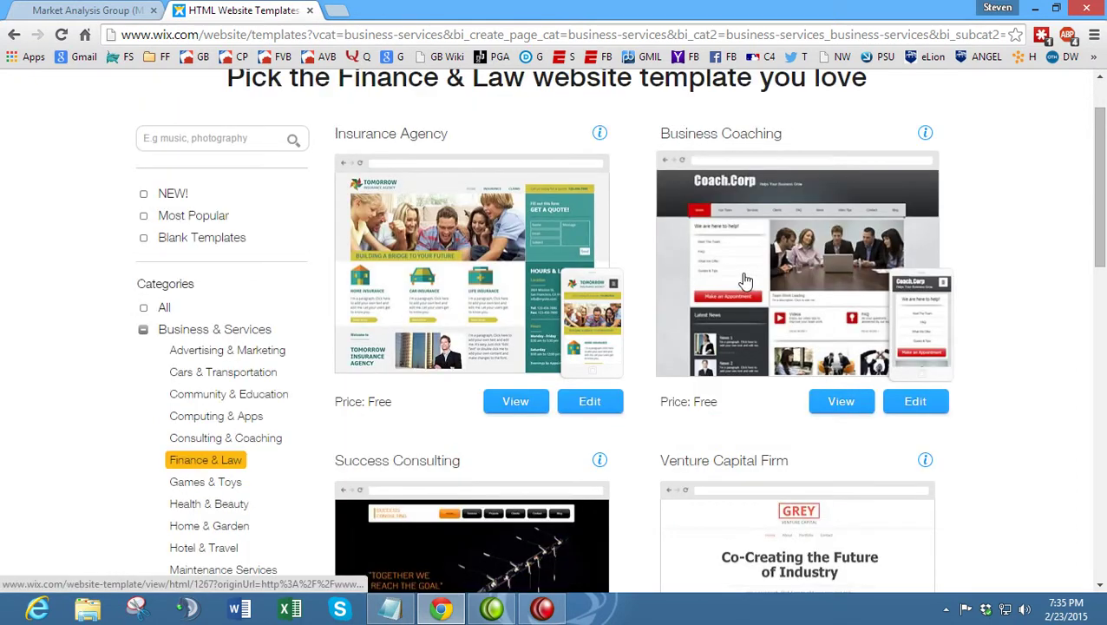
- Preview the Business Coaching template's Coach.Corp site and choose 'Edit this site'
{"action": "left_click", "coordinate": [846, 404]}
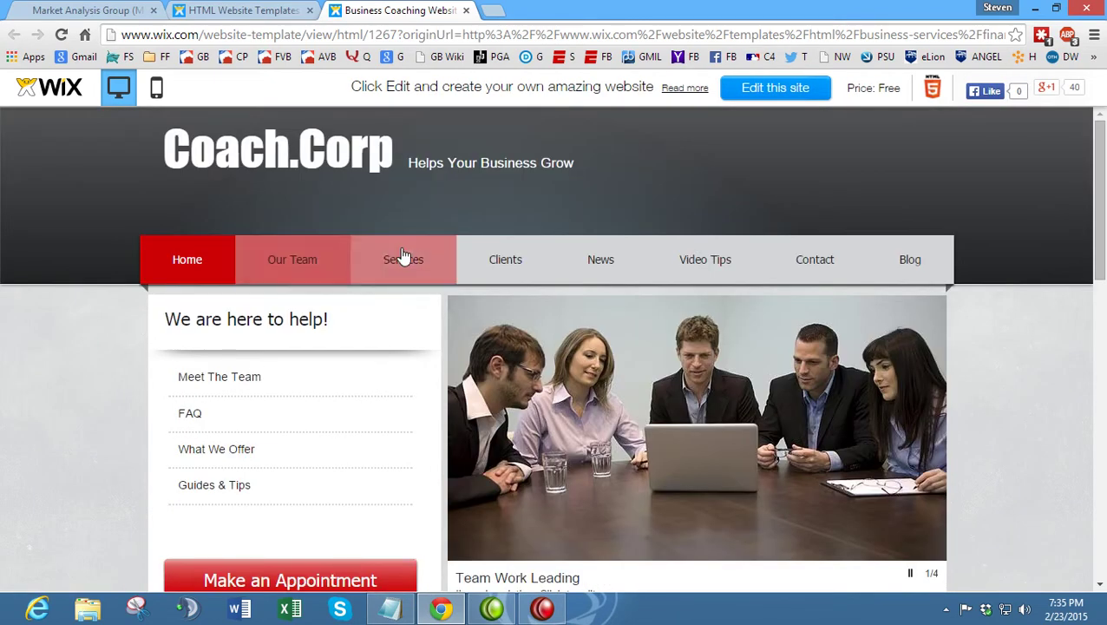
{"action": "mouse_move", "coordinate": [806, 272]}
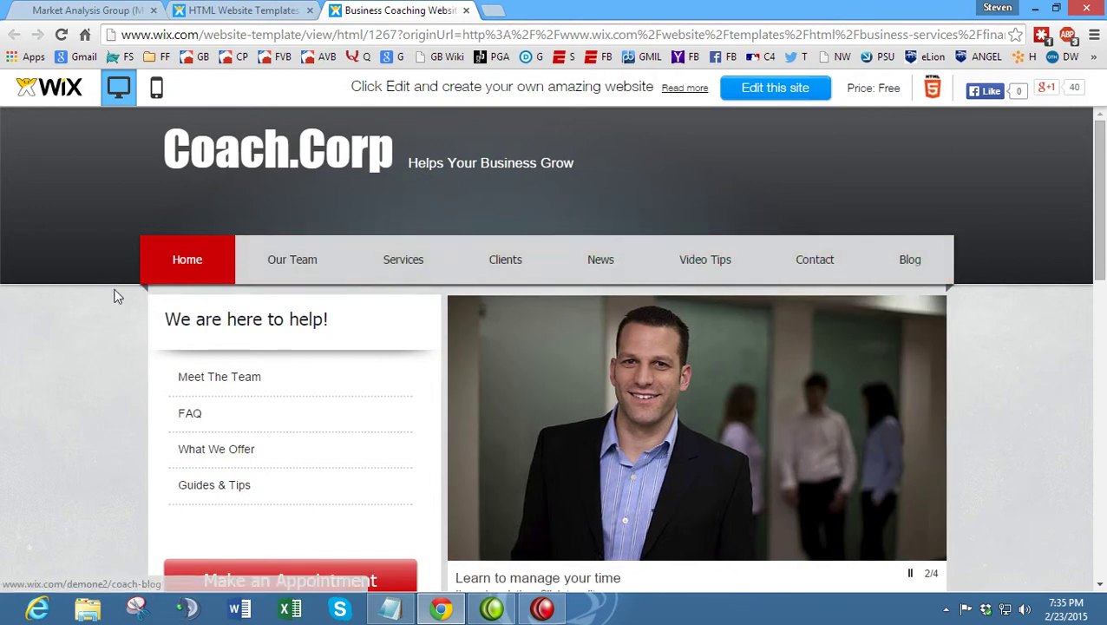
{"action": "scroll", "coordinate": [116, 295], "scroll_direction": "down", "scroll_amount": 3}
{"action": "scroll", "coordinate": [134, 296], "scroll_direction": "down", "scroll_amount": 7}
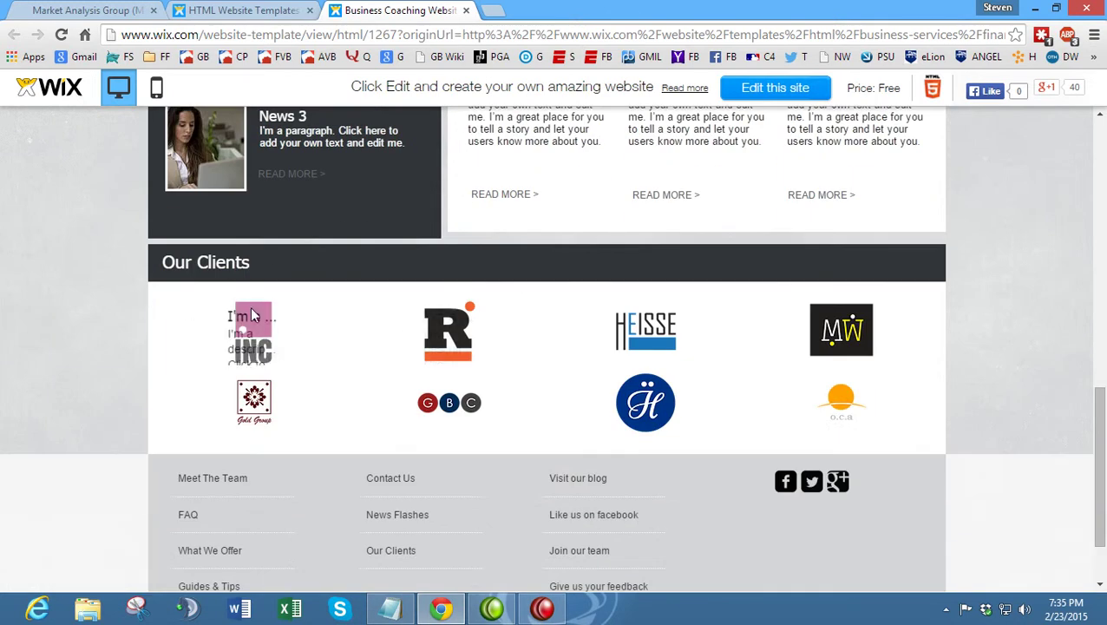
{"action": "scroll", "coordinate": [110, 311], "scroll_direction": "down", "scroll_amount": 1}
{"action": "scroll", "coordinate": [107, 308], "scroll_direction": "up", "scroll_amount": 12}
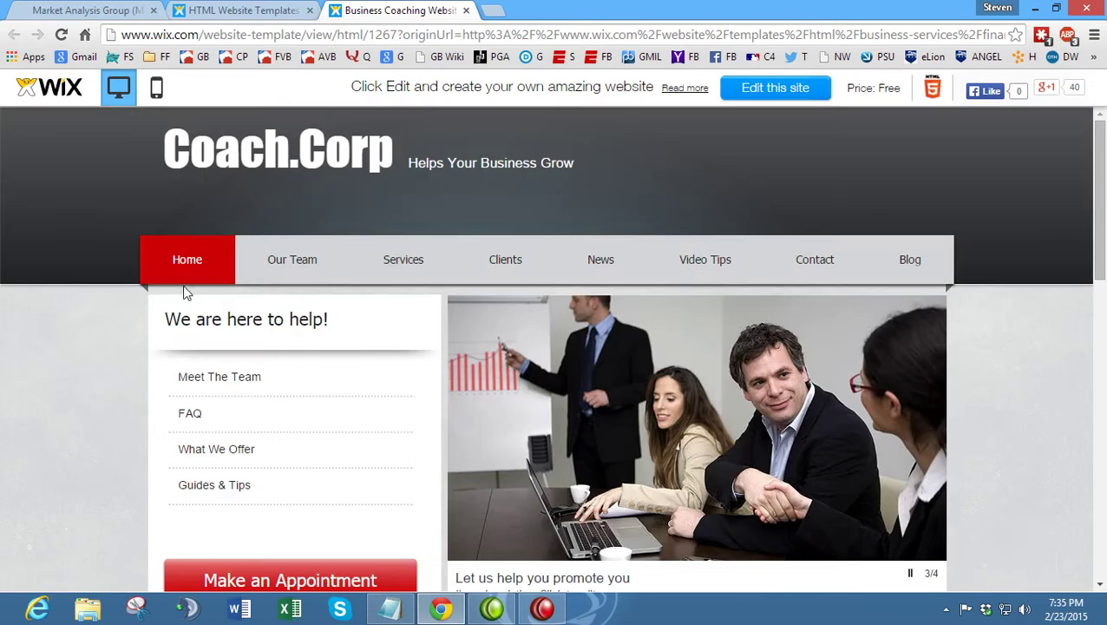
{"action": "left_click", "coordinate": [788, 94]}
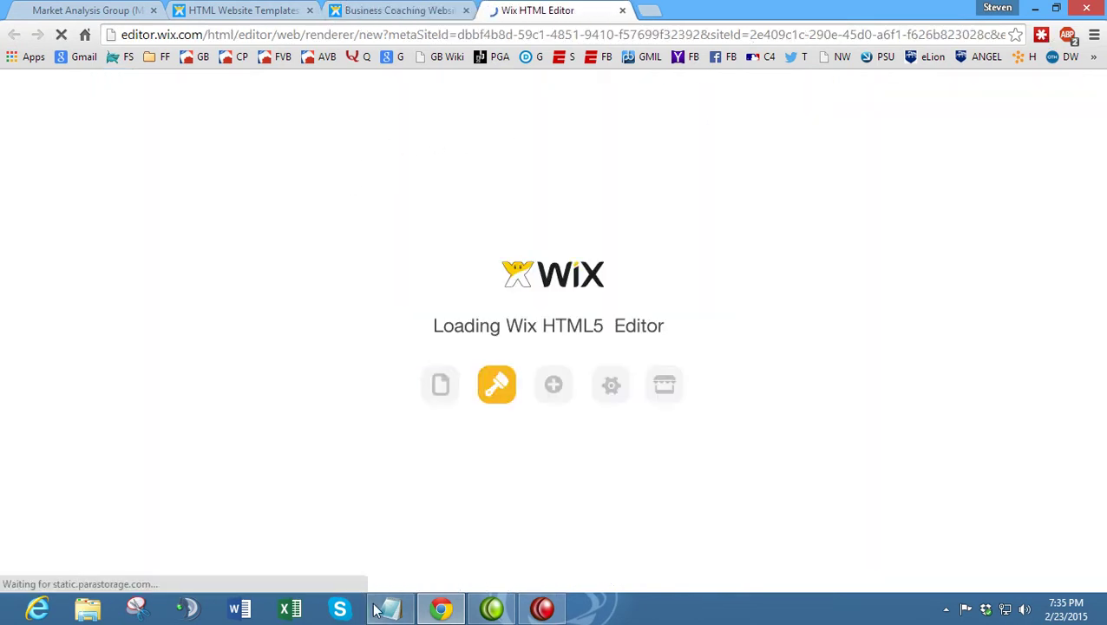
- Once the Coach.Corp template finishes loading, close the HTML Editor welcome video
{"action": "left_click", "coordinate": [389, 608]}
{"action": "left_click", "coordinate": [47, 296]}
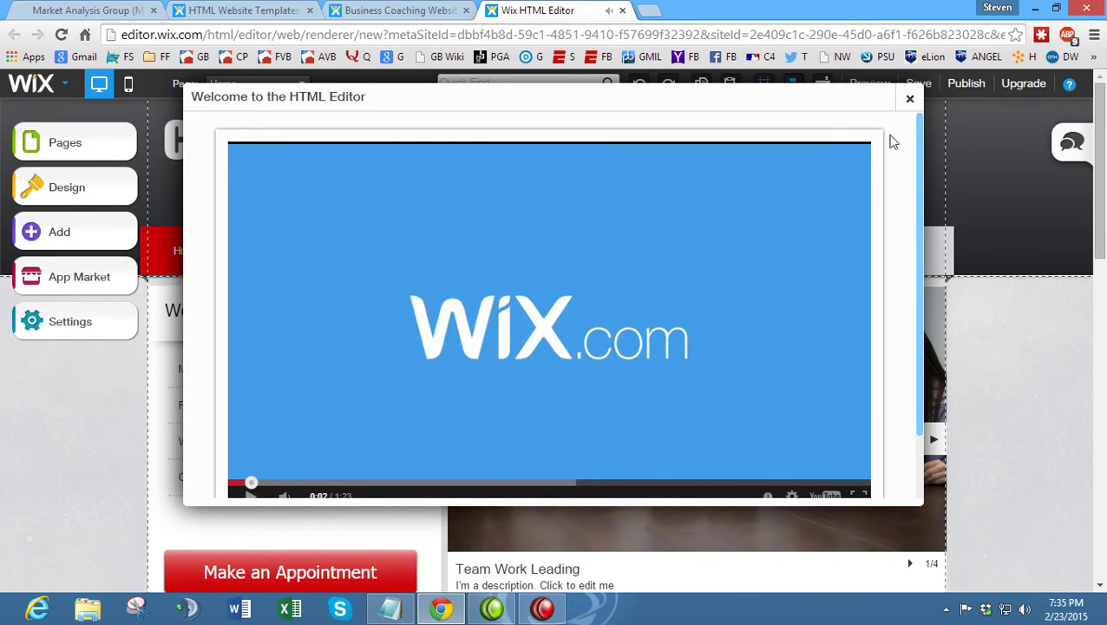
{"action": "left_click", "coordinate": [909, 98]}
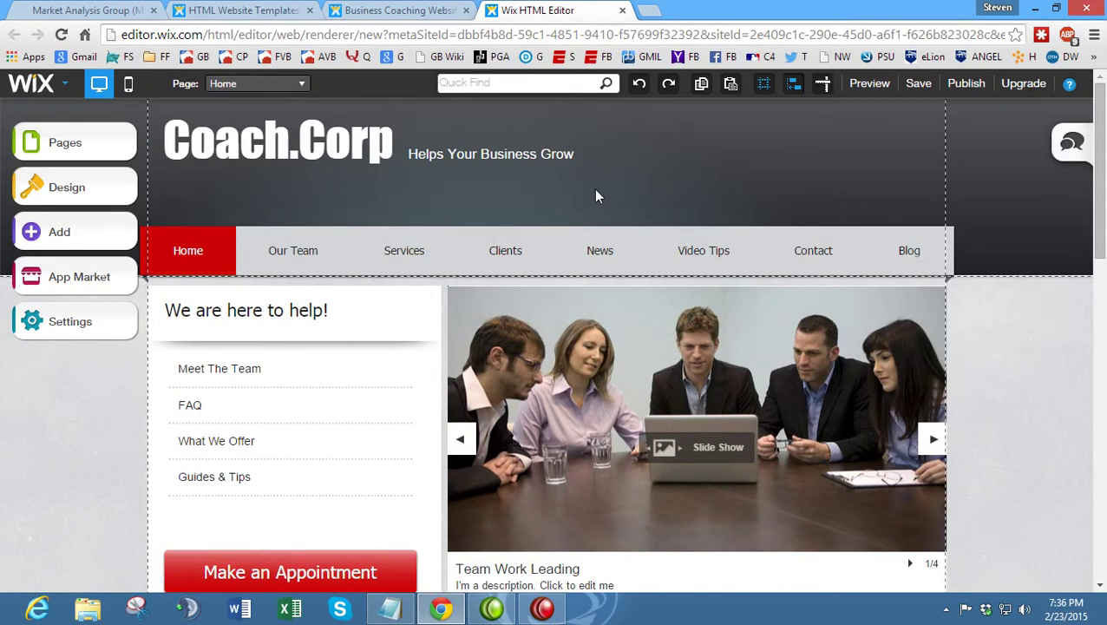
- Centre the Coach.Corp title in the header with the Helps Your Business Grow tagline beneath it
{"action": "scroll", "coordinate": [344, 252], "scroll_direction": "down", "scroll_amount": 1}
{"action": "scroll", "coordinate": [343, 254], "scroll_direction": "up", "scroll_amount": 1}
{"action": "scroll", "coordinate": [281, 285], "scroll_direction": "down", "scroll_amount": 8}
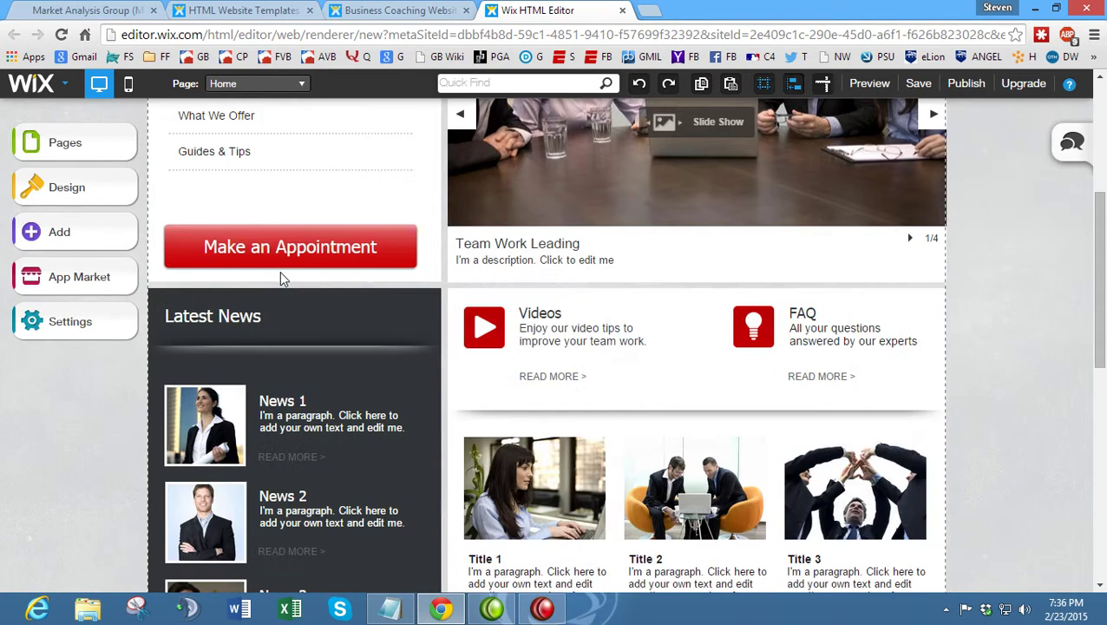
{"action": "scroll", "coordinate": [417, 277], "scroll_direction": "up", "scroll_amount": 5}
{"action": "scroll", "coordinate": [417, 277], "scroll_direction": "up", "scroll_amount": 3}
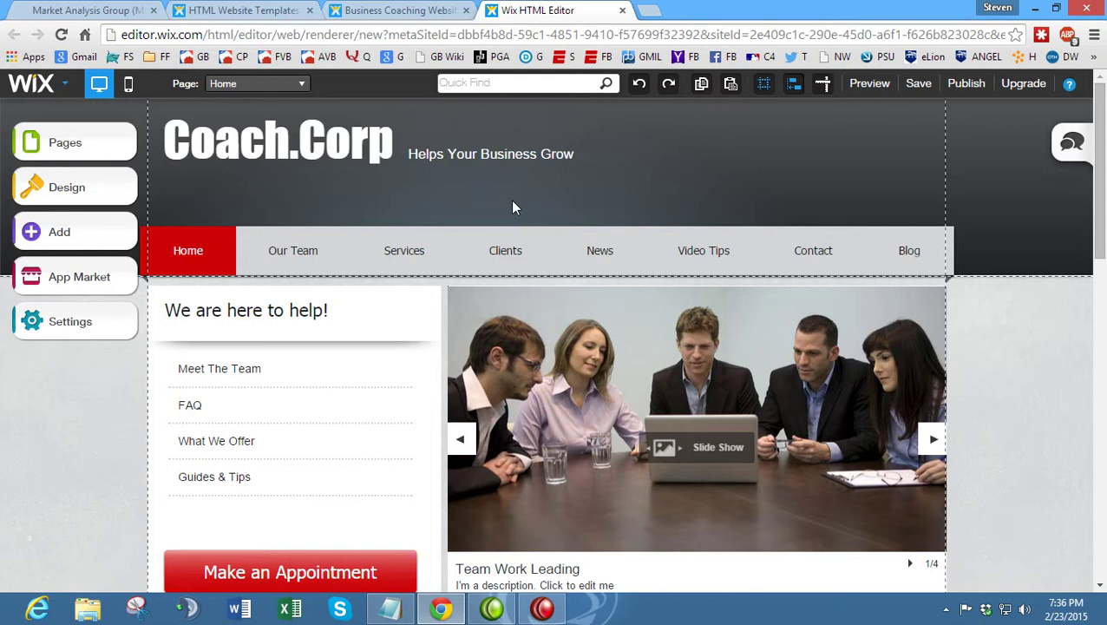
{"action": "right_click", "coordinate": [373, 153]}
{"action": "left_click_drag", "start_coordinate": [220, 144], "coordinate": [885, 160]}
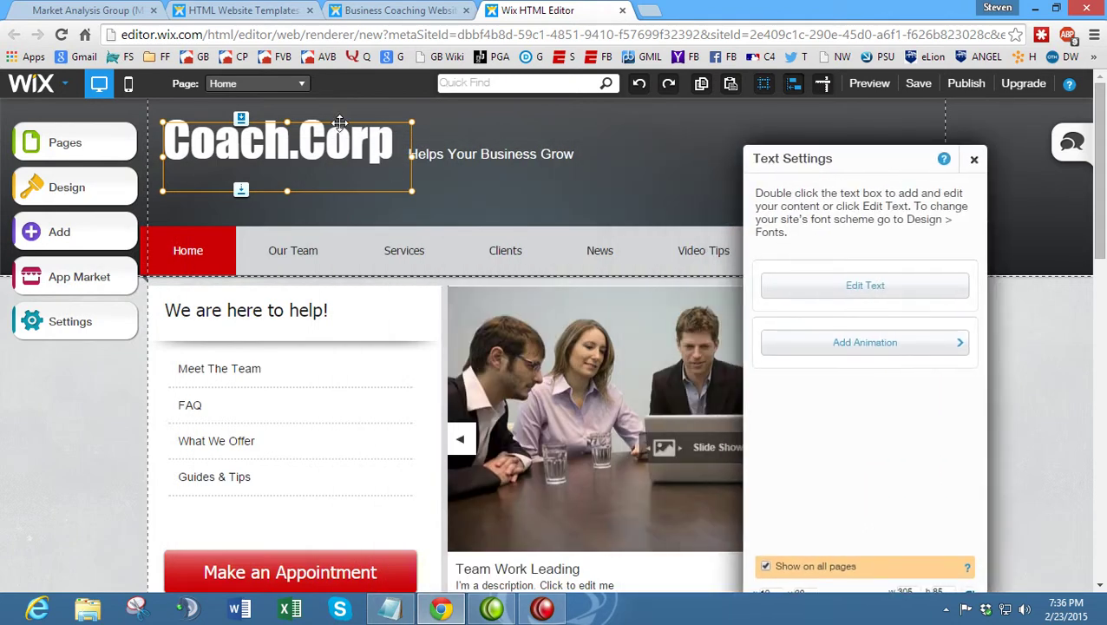
{"action": "left_click_drag", "start_coordinate": [339, 123], "coordinate": [609, 135]}
{"action": "left_click", "coordinate": [424, 156]}
{"action": "left_click_drag", "start_coordinate": [425, 148], "coordinate": [475, 187]}
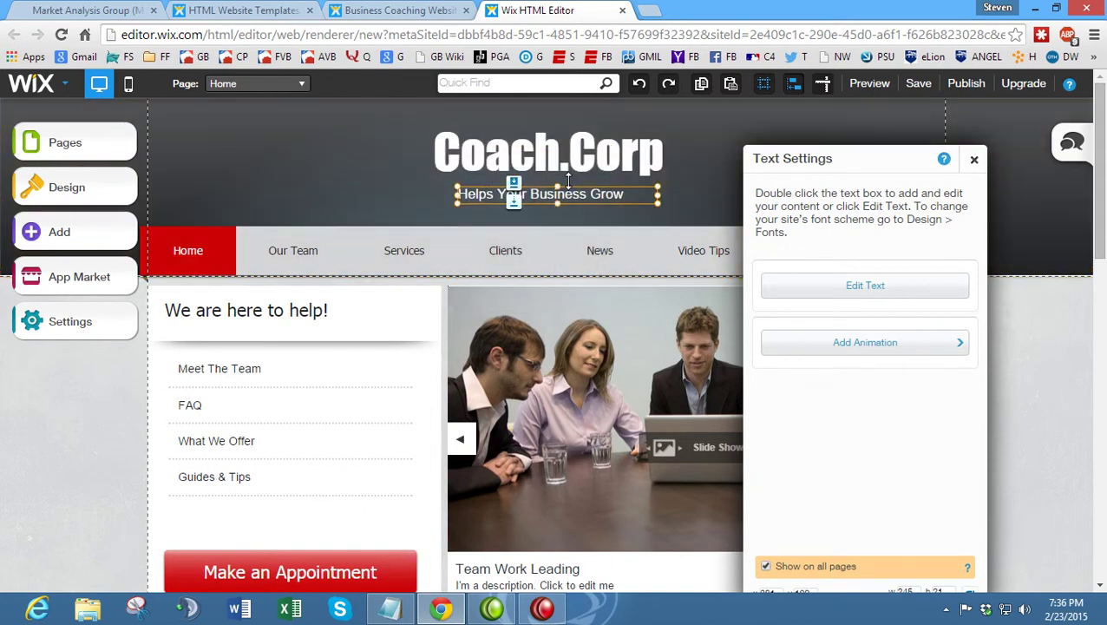
- Select the Coach.Corp title text, then switch to the Market Analysis Group site
{"action": "double_click", "coordinate": [625, 158]}
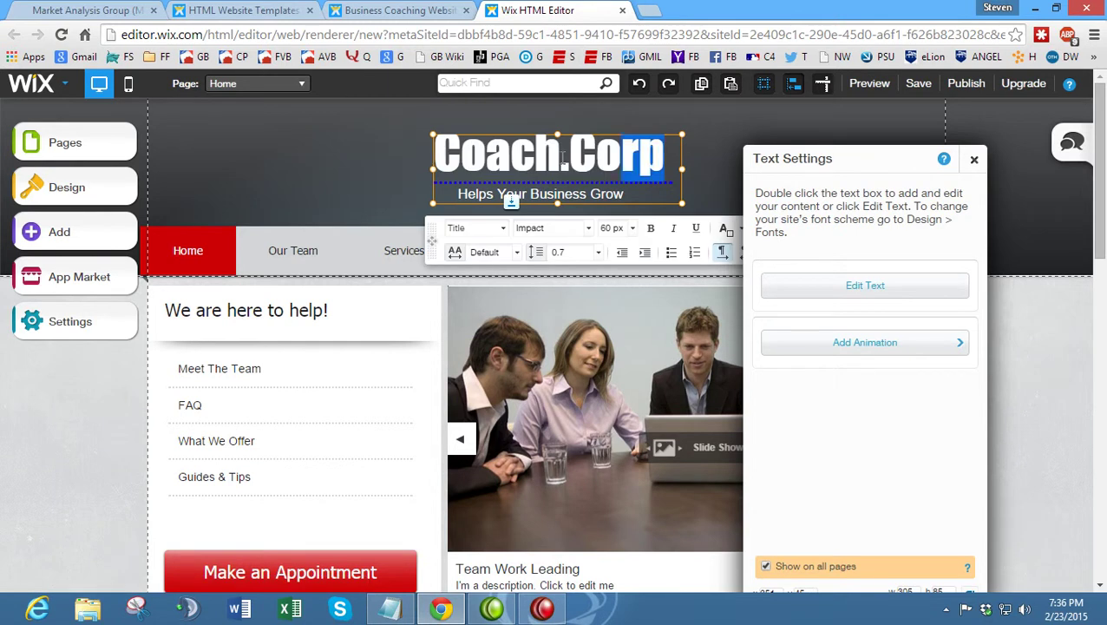
{"action": "left_click_drag", "start_coordinate": [648, 161], "coordinate": [371, 159]}
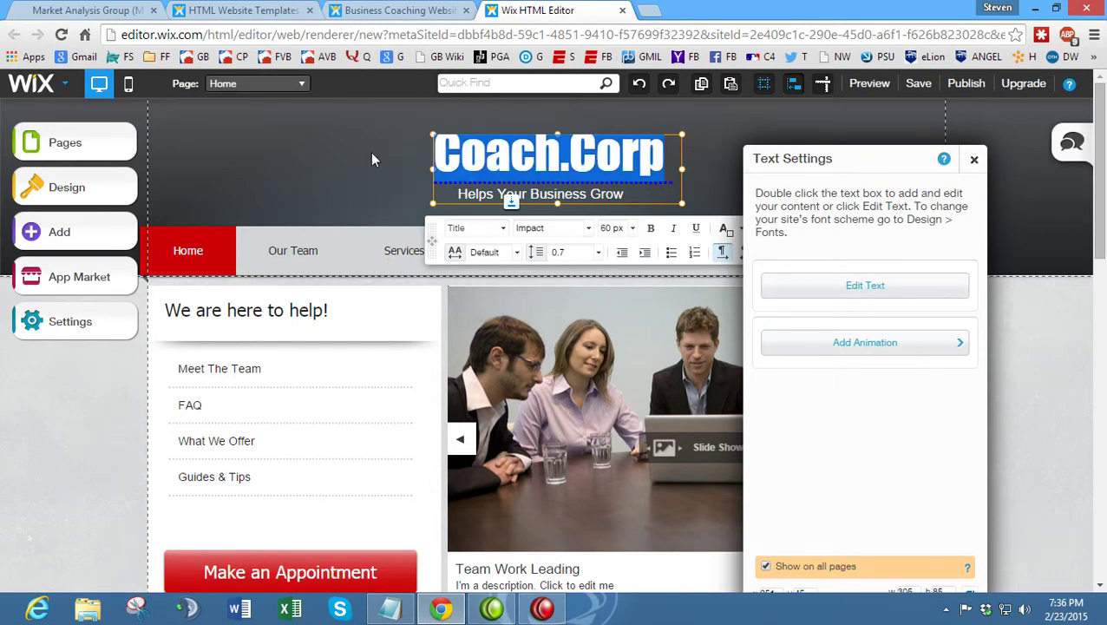
{"action": "right_click", "coordinate": [406, 154]}
{"action": "left_click", "coordinate": [87, 9]}
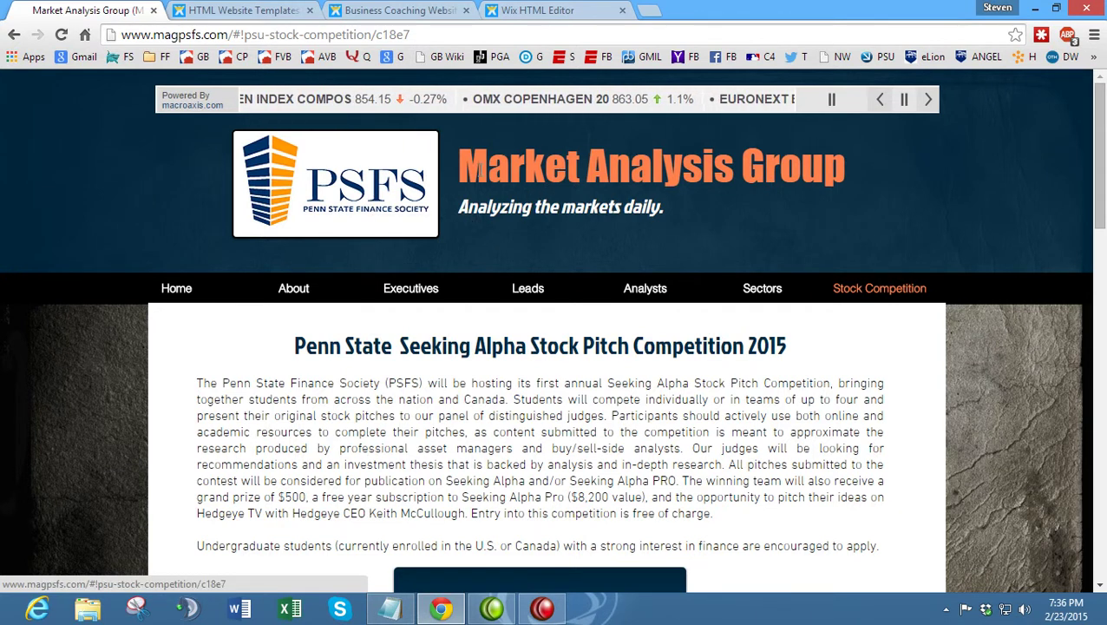
- Review the Market Analysis Group heading and tagline, then return to the Coach.Corp editor
{"action": "left_click_drag", "start_coordinate": [443, 186], "coordinate": [702, 207]}
{"action": "left_click", "coordinate": [695, 206]}
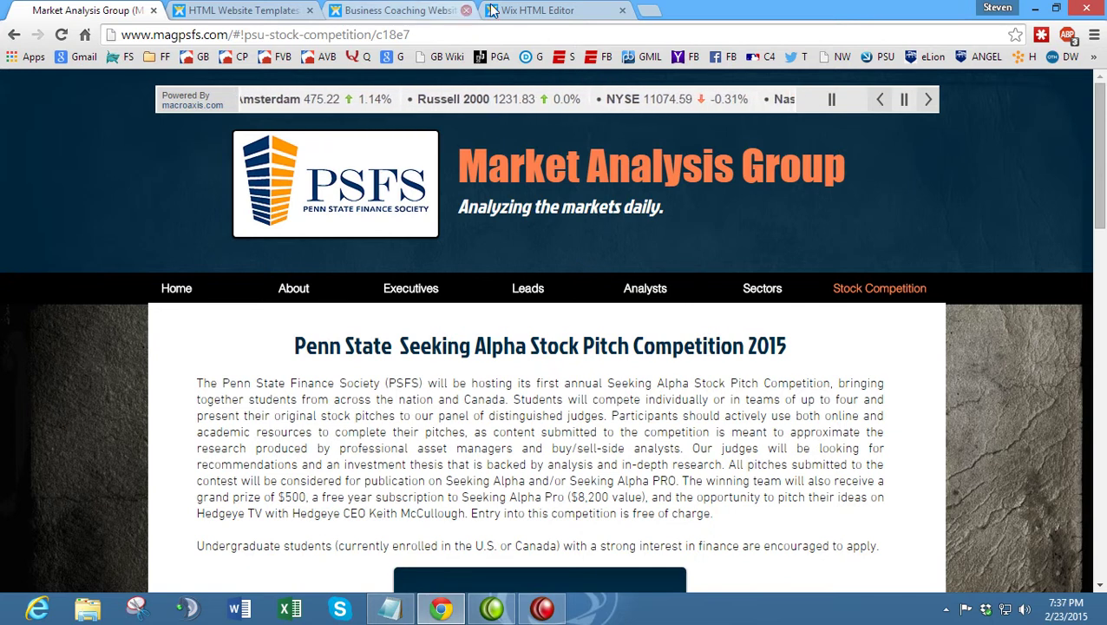
{"action": "left_click", "coordinate": [516, 8]}
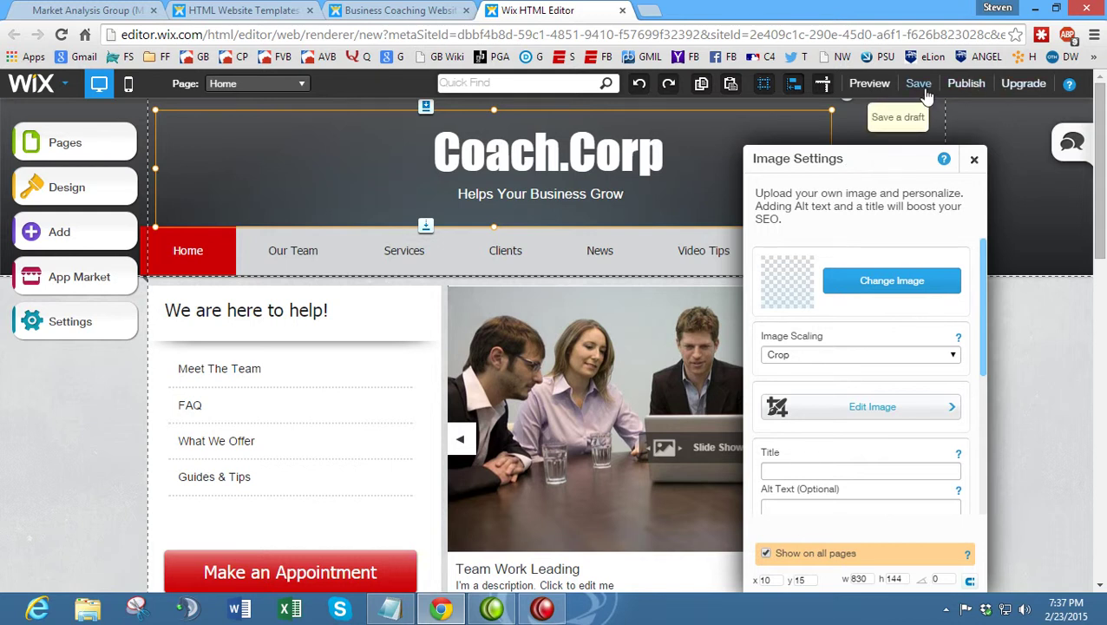
- Open the Change Style presets (None, Line, Strip) for the Coach.Corp header
{"action": "left_click", "coordinate": [974, 159]}
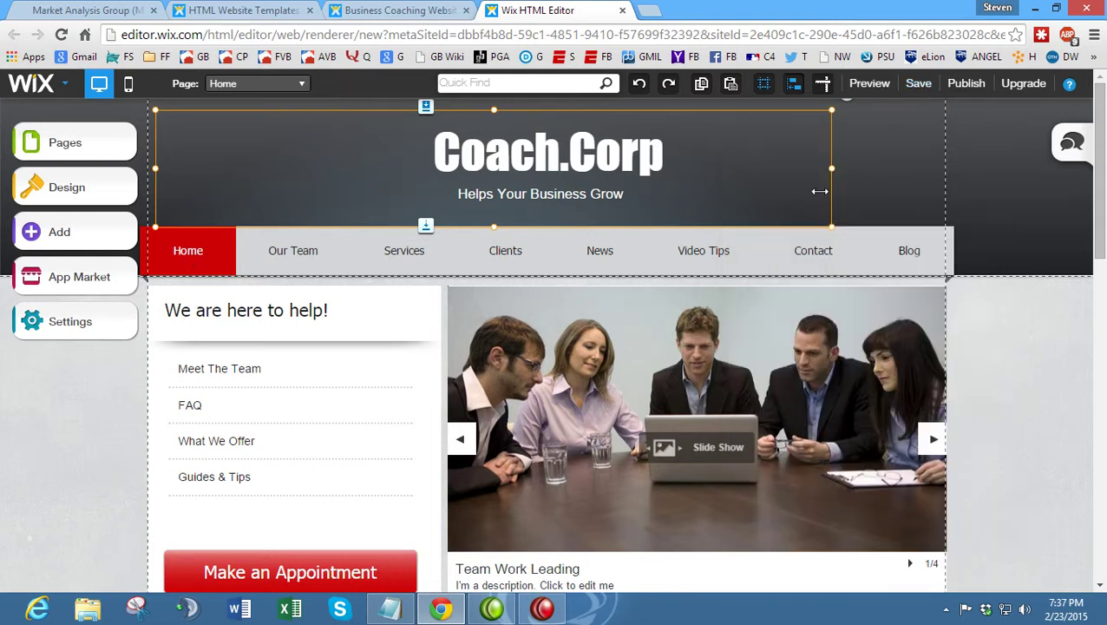
{"action": "left_click", "coordinate": [979, 193]}
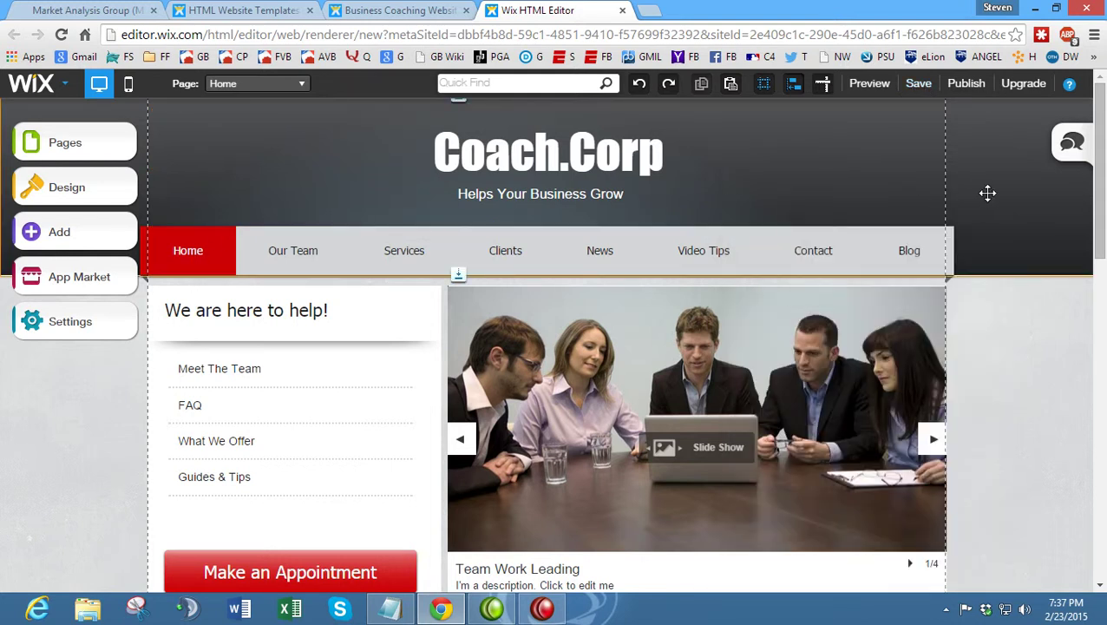
{"action": "left_click", "coordinate": [865, 231]}
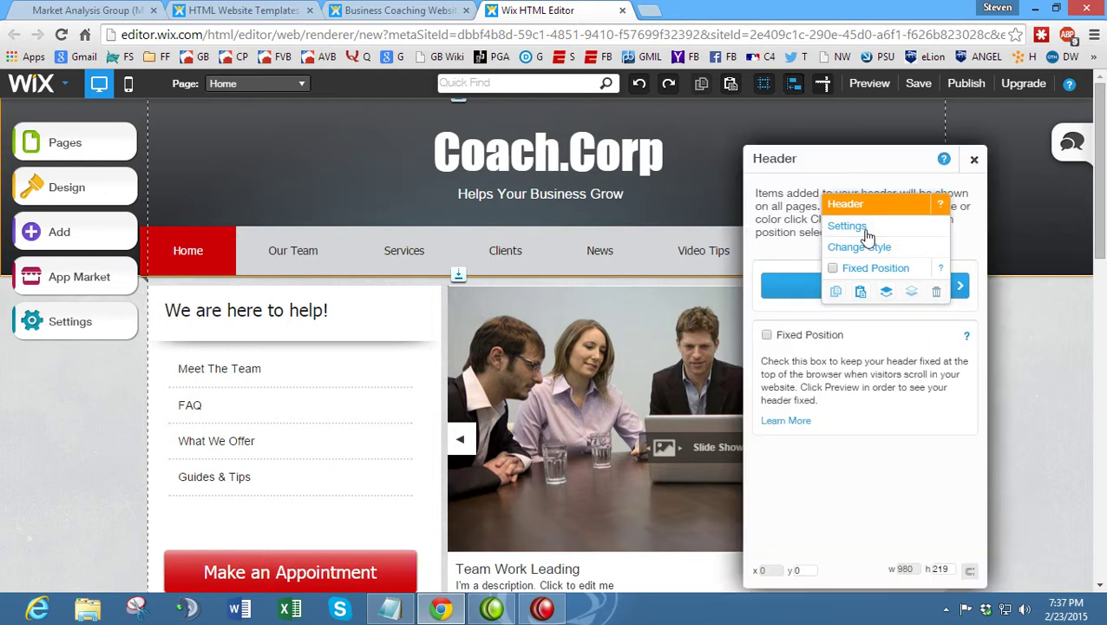
{"action": "left_click", "coordinate": [853, 289]}
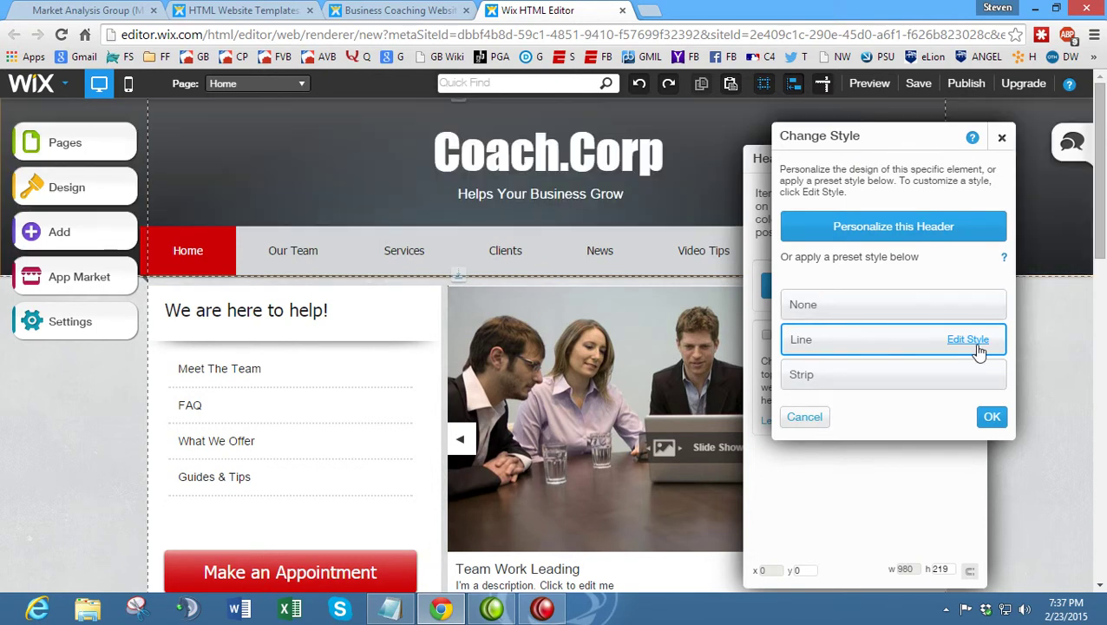
- Preview several header skins, including 3D Screen, then return to the original skin
{"action": "left_click", "coordinate": [970, 341]}
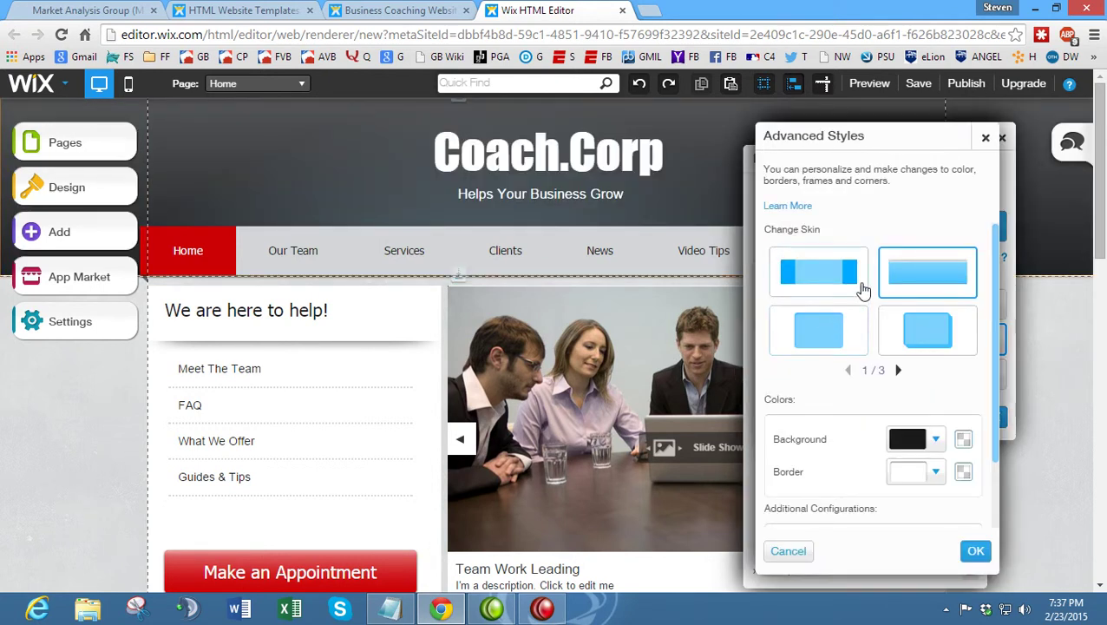
{"action": "left_click", "coordinate": [953, 332]}
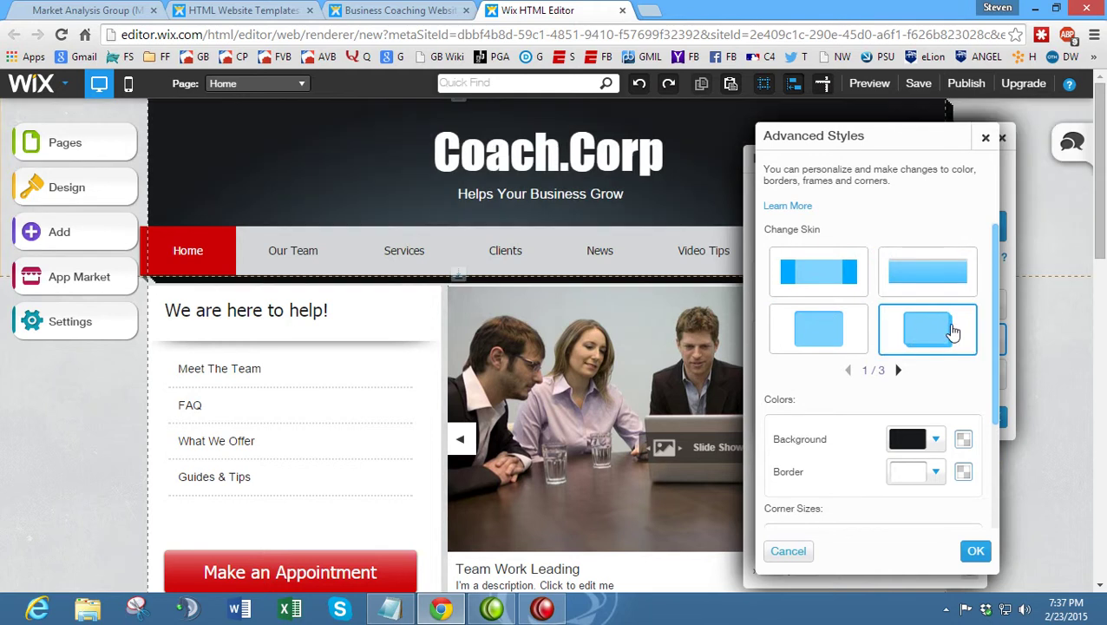
{"action": "left_click", "coordinate": [803, 289]}
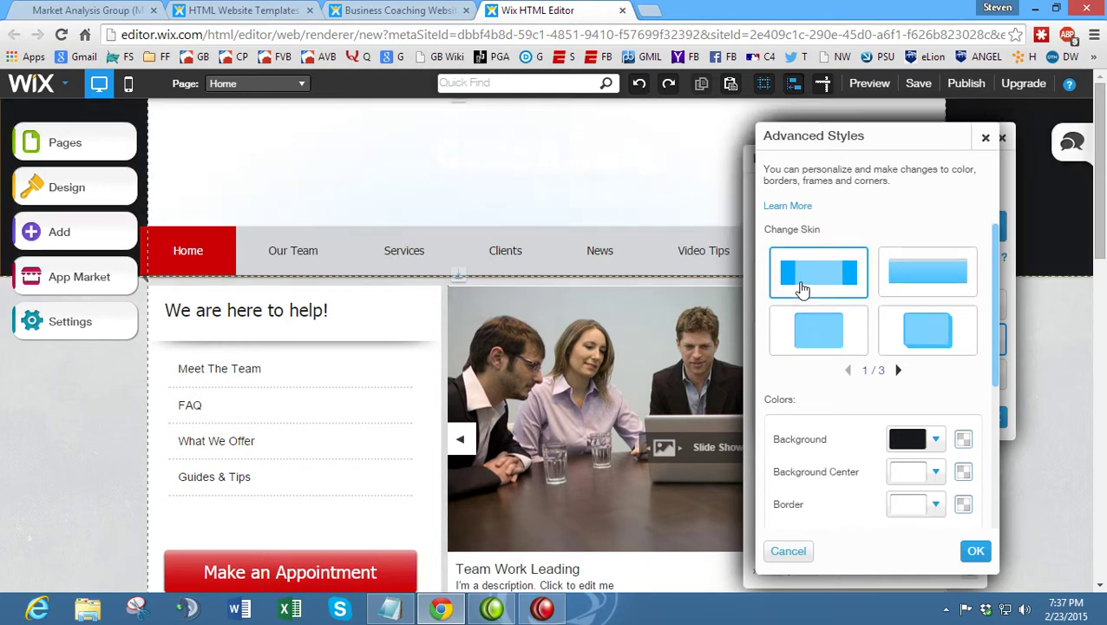
{"action": "left_click", "coordinate": [811, 327]}
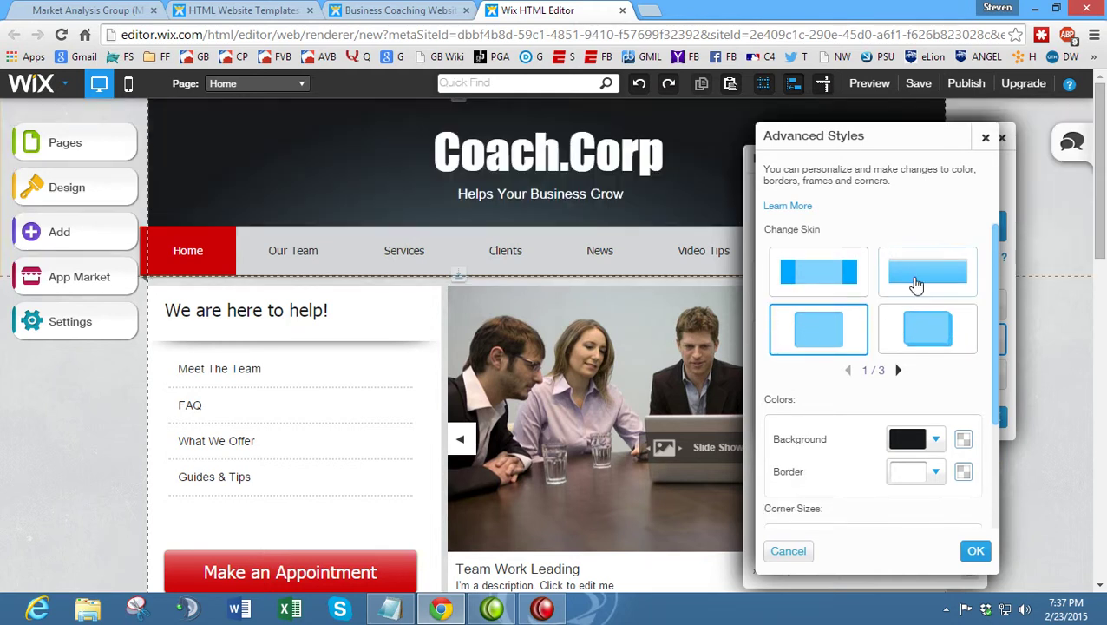
{"action": "left_click", "coordinate": [916, 284]}
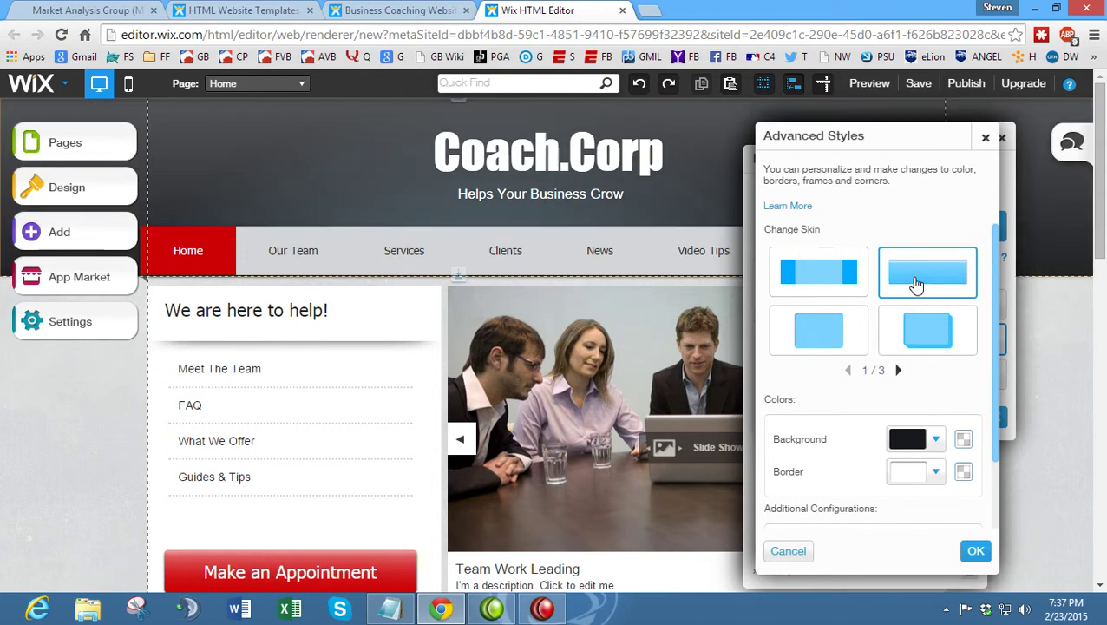
- In the header background's full colour picker, enter hue 219 and saturation 100
{"action": "left_click", "coordinate": [933, 444]}
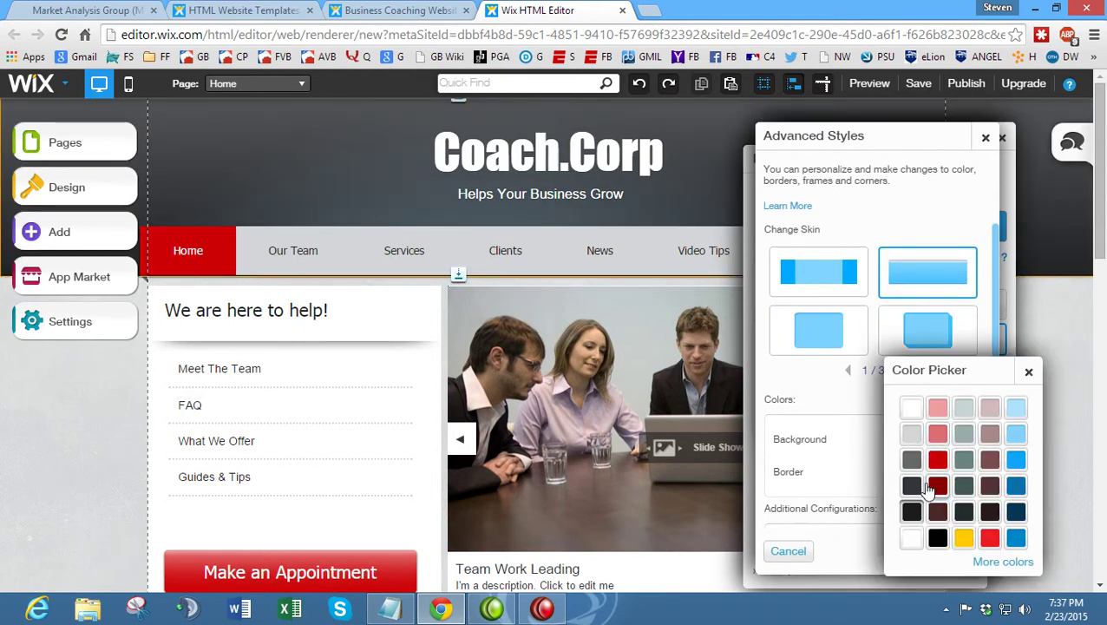
{"action": "left_click", "coordinate": [1006, 564]}
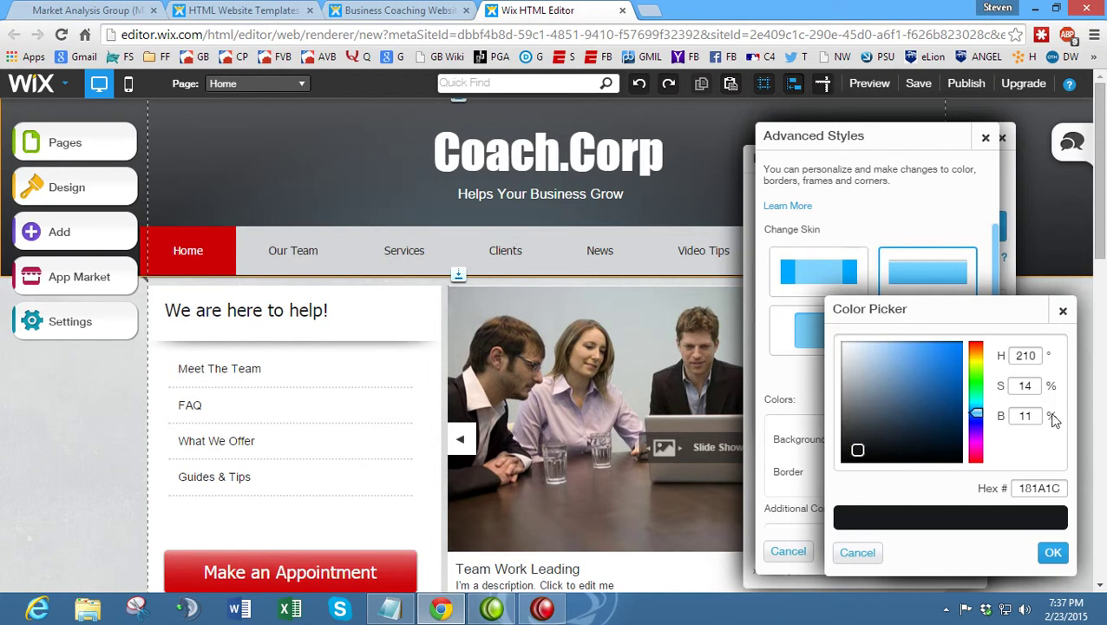
{"action": "left_click_drag", "start_coordinate": [846, 306], "coordinate": [590, 269]}
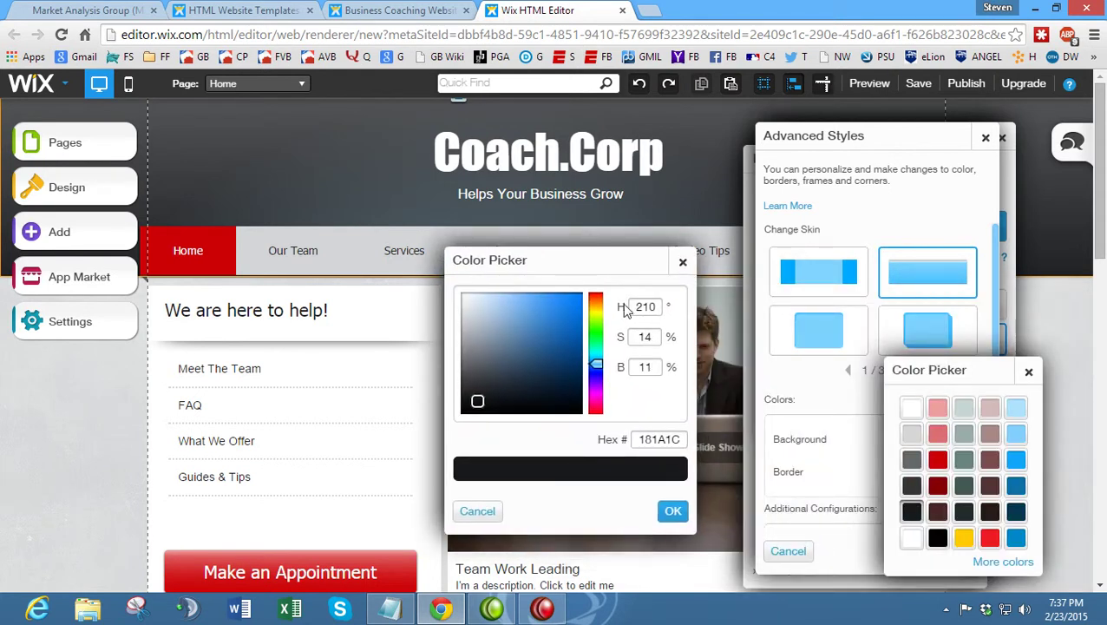
{"action": "double_click", "coordinate": [634, 307]}
{"action": "type", "text": "219"}
{"action": "key", "text": "Tab"}
{"action": "type", "text": "100"}
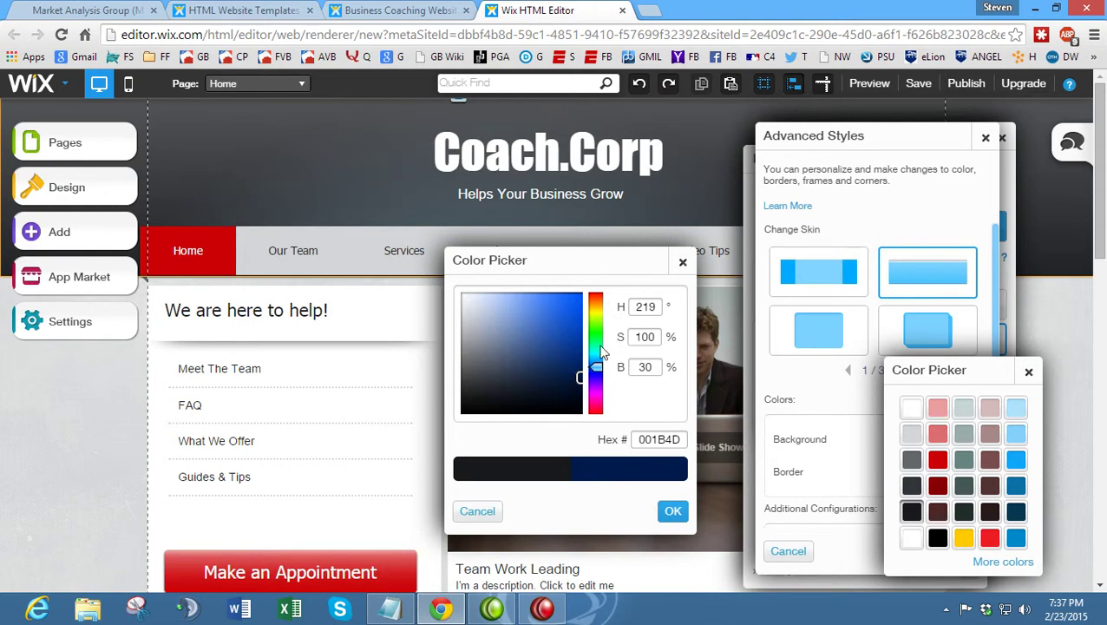
- Re-enter hue 219 and saturation 100 and apply the navy header background
{"action": "mouse_move", "coordinate": [595, 371]}
{"action": "left_mouse_down"}
{"action": "mouse_move", "coordinate": [594, 313]}
{"action": "mouse_move", "coordinate": [586, 330]}
{"action": "left_mouse_up"}
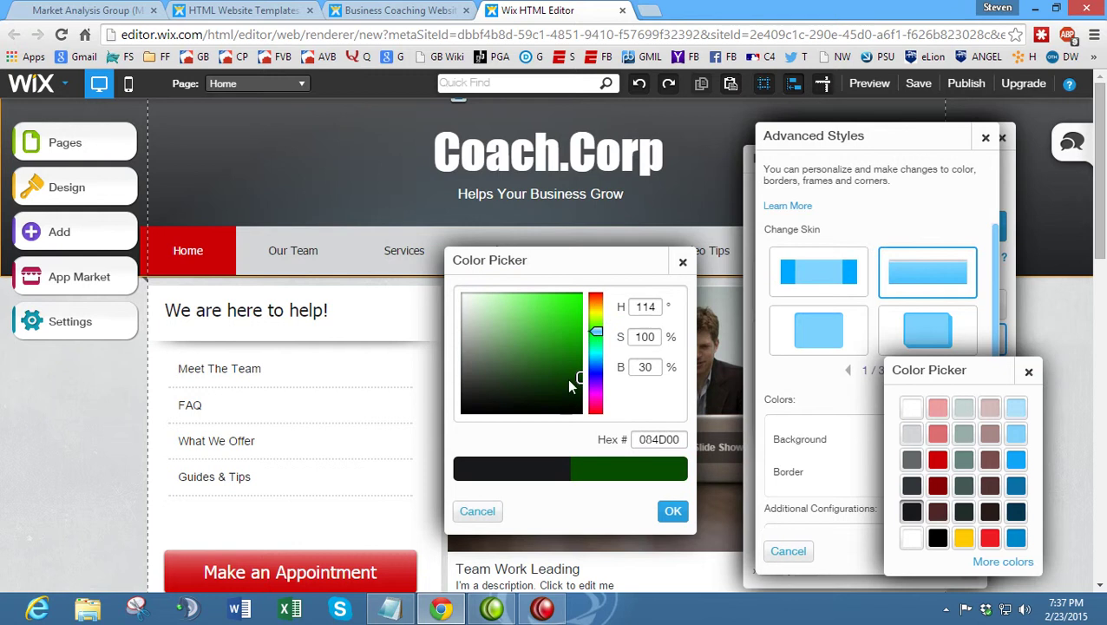
{"action": "left_click_drag", "start_coordinate": [661, 314], "coordinate": [615, 306]}
{"action": "type", "text": "219"}
{"action": "key", "text": "Tab"}
{"action": "type", "text": "30"}
{"action": "key", "text": "BackSpace"}
{"action": "key", "text": "BackSpace"}
{"action": "type", "text": "100"}
{"action": "key", "text": "Tab"}
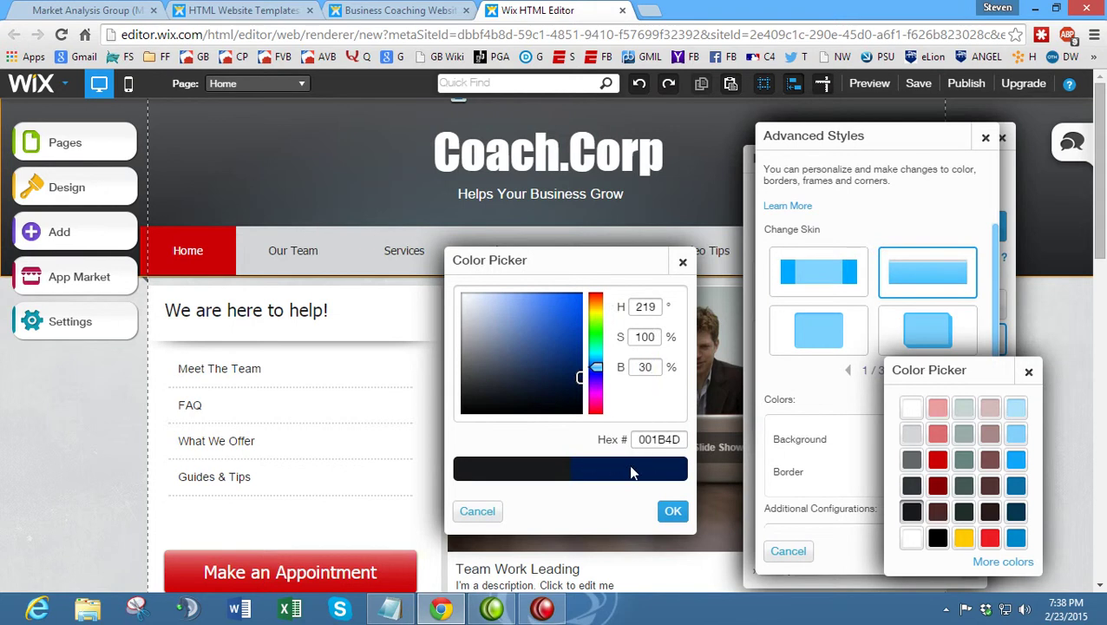
{"action": "left_click", "coordinate": [675, 511]}
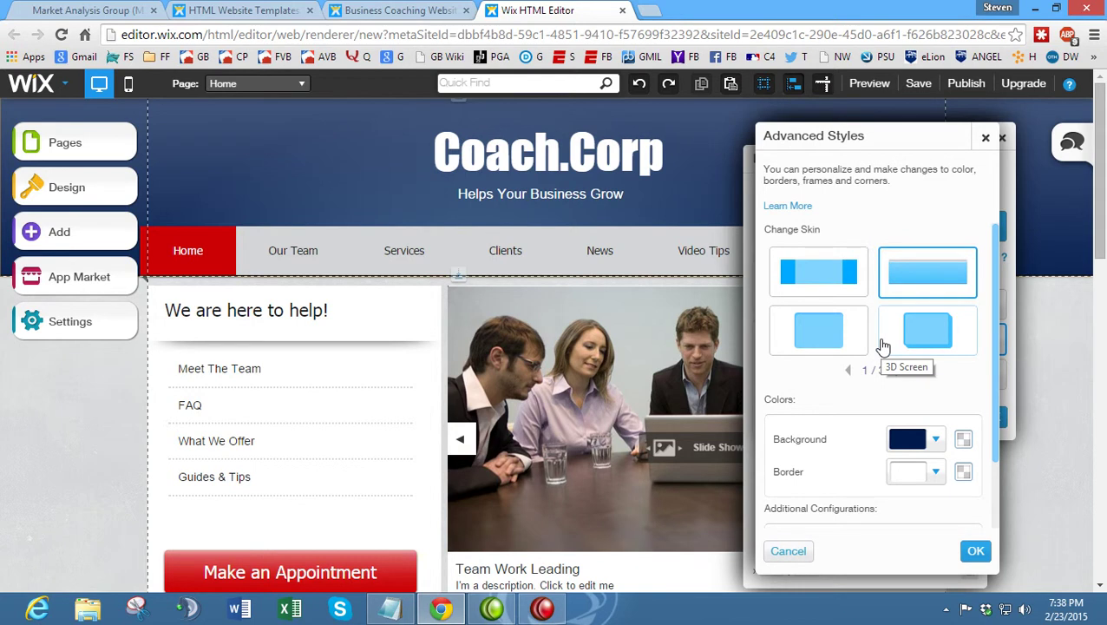
- Lighten the header background to a brighter blue (2350A8), confirm, and close Change Style
{"action": "left_click", "coordinate": [935, 439]}
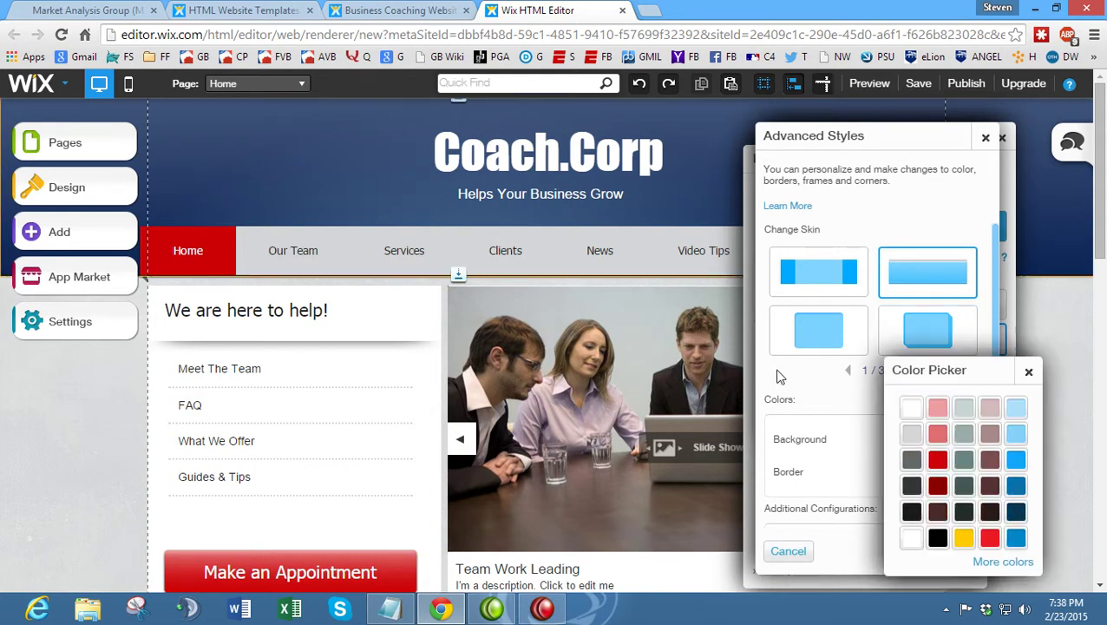
{"action": "left_click", "coordinate": [1003, 561]}
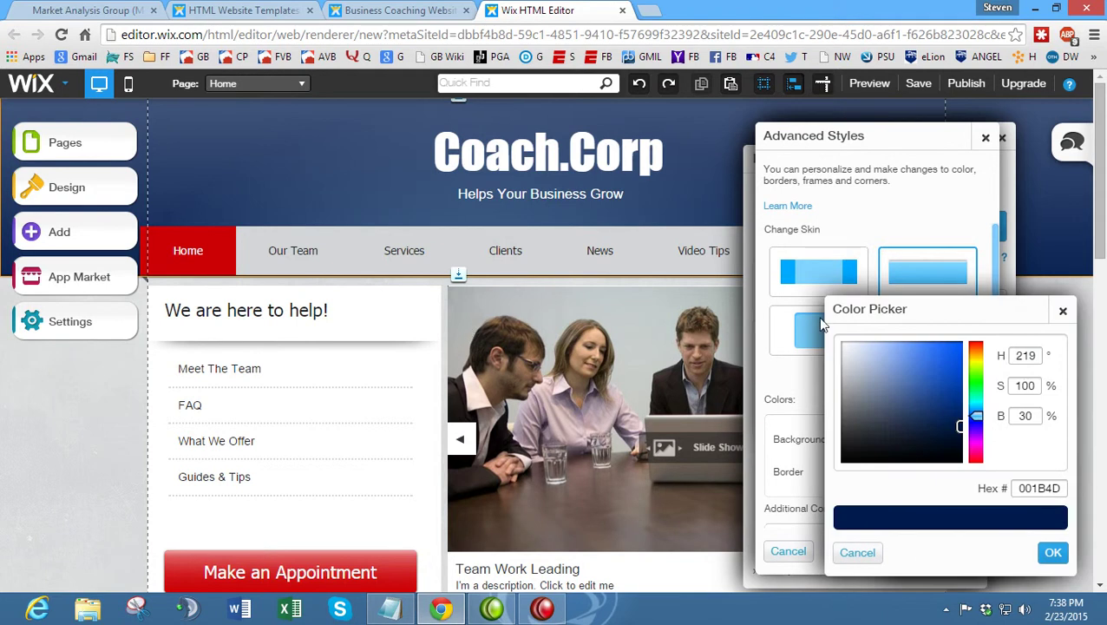
{"action": "left_click_drag", "start_coordinate": [962, 426], "coordinate": [937, 384]}
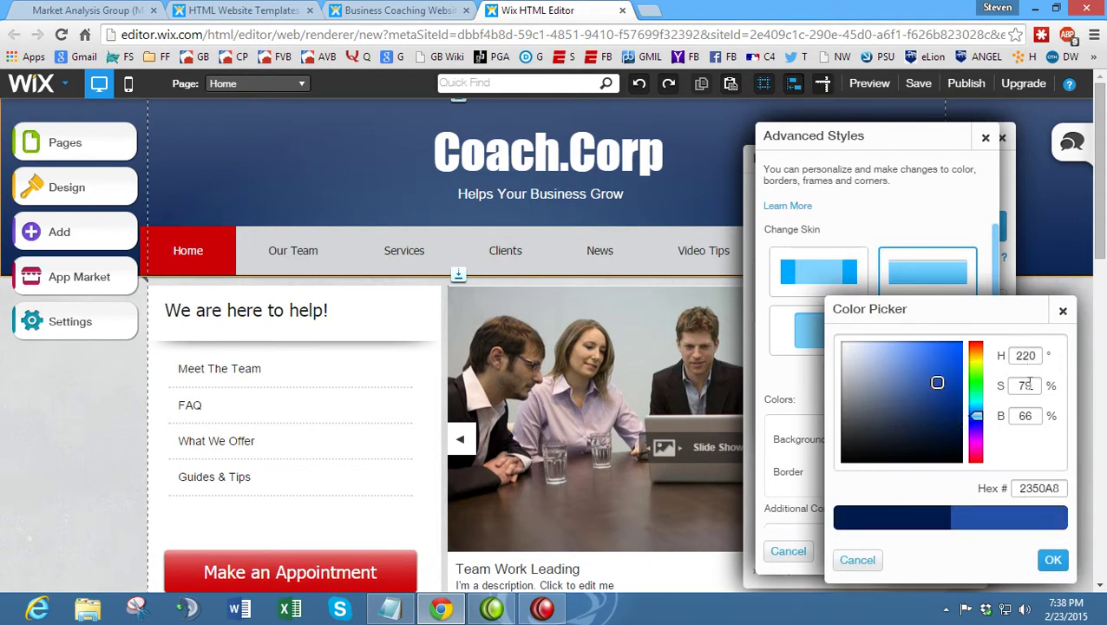
{"action": "left_click", "coordinate": [1053, 560]}
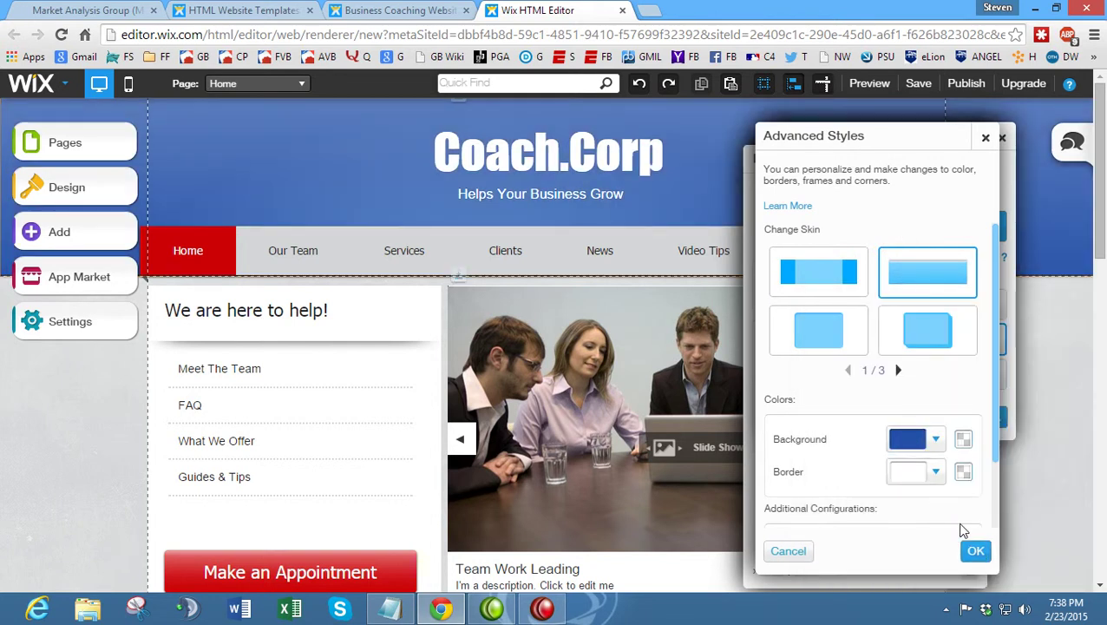
{"action": "left_click", "coordinate": [975, 550]}
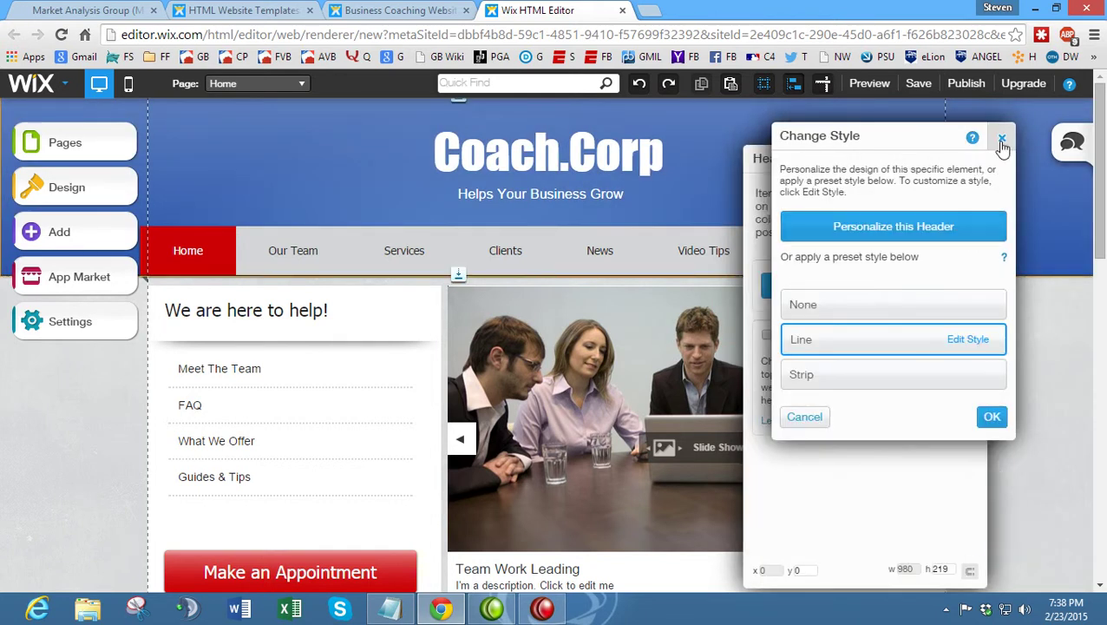
{"action": "left_click", "coordinate": [1001, 137]}
- Close the Header panel, inspect the Coach.Corp title and menu bar, then deselect everything
{"action": "left_click", "coordinate": [975, 163]}
{"action": "left_click", "coordinate": [598, 169]}
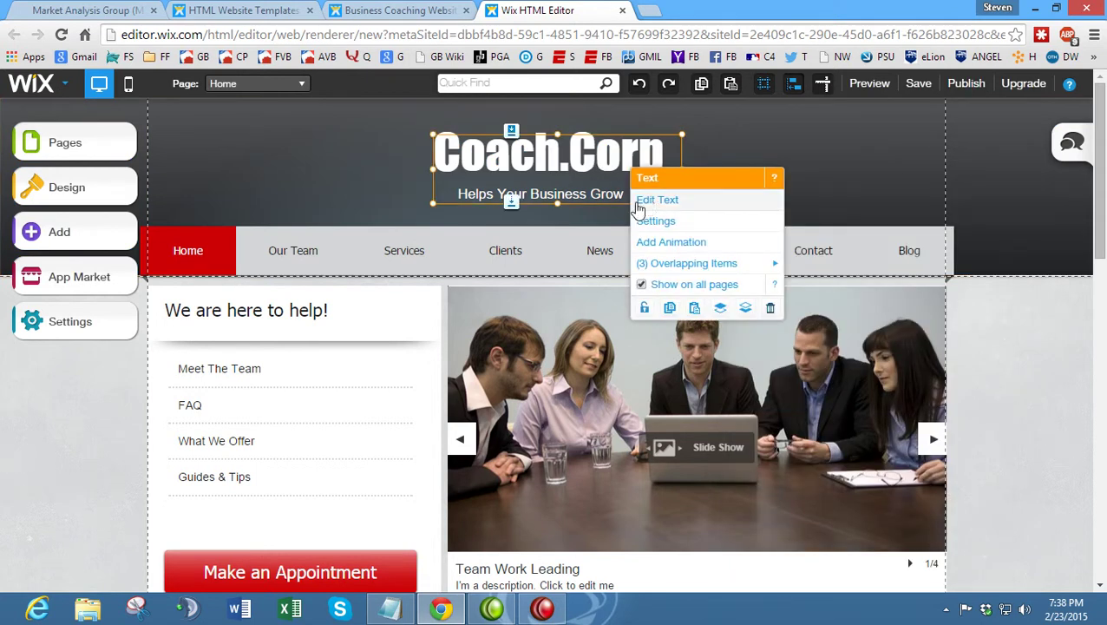
{"action": "left_click", "coordinate": [329, 249]}
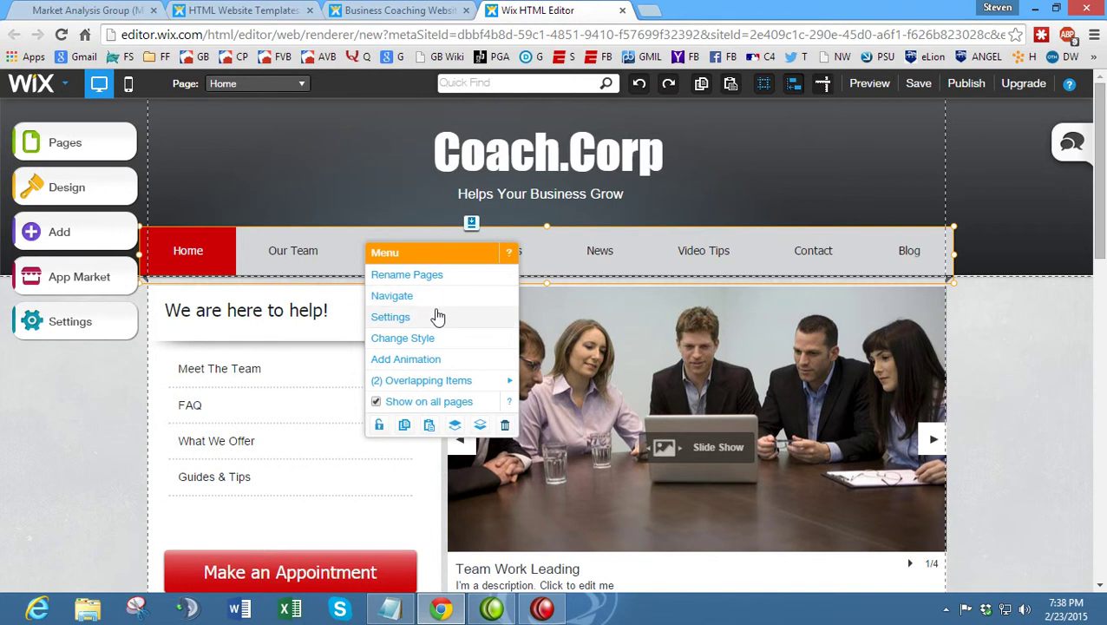
{"action": "left_click", "coordinate": [106, 399]}
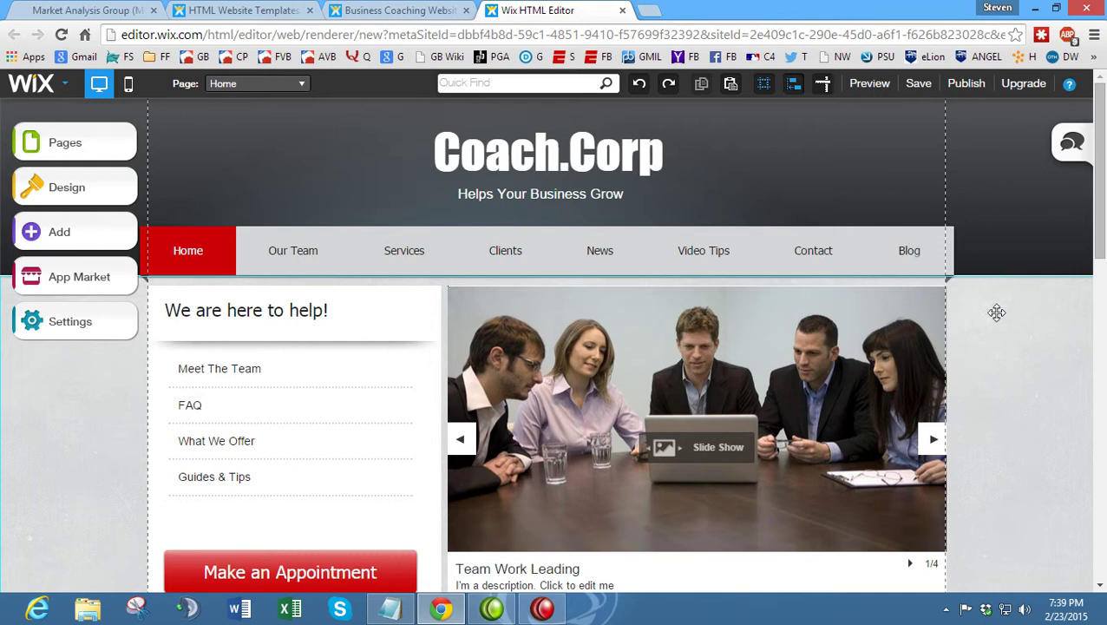
- View the Coach.Corp Our Team page from the Pages list
{"action": "left_click", "coordinate": [94, 148]}
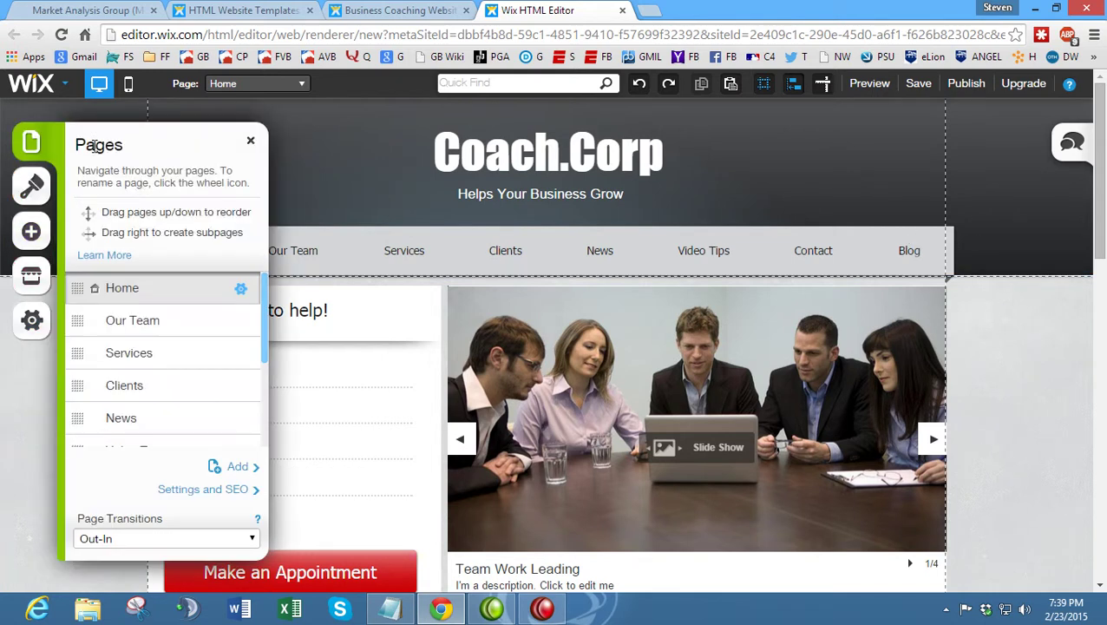
{"action": "left_click", "coordinate": [172, 329]}
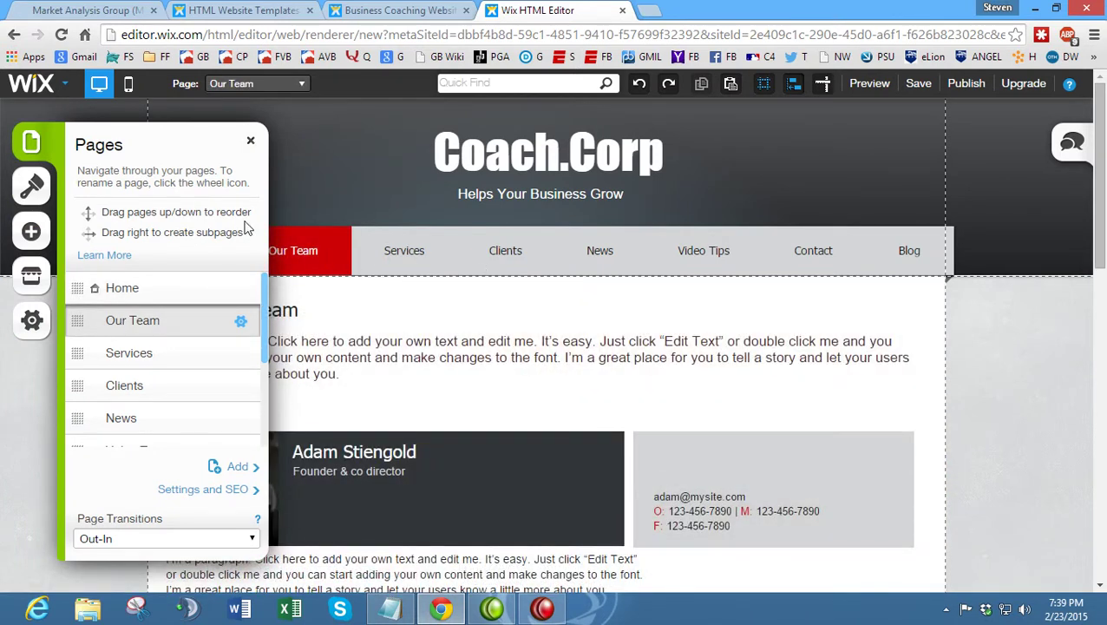
{"action": "left_click", "coordinate": [250, 139]}
{"action": "scroll", "coordinate": [339, 280], "scroll_direction": "down", "scroll_amount": 1}
{"action": "scroll", "coordinate": [260, 252], "scroll_direction": "up", "scroll_amount": 1}
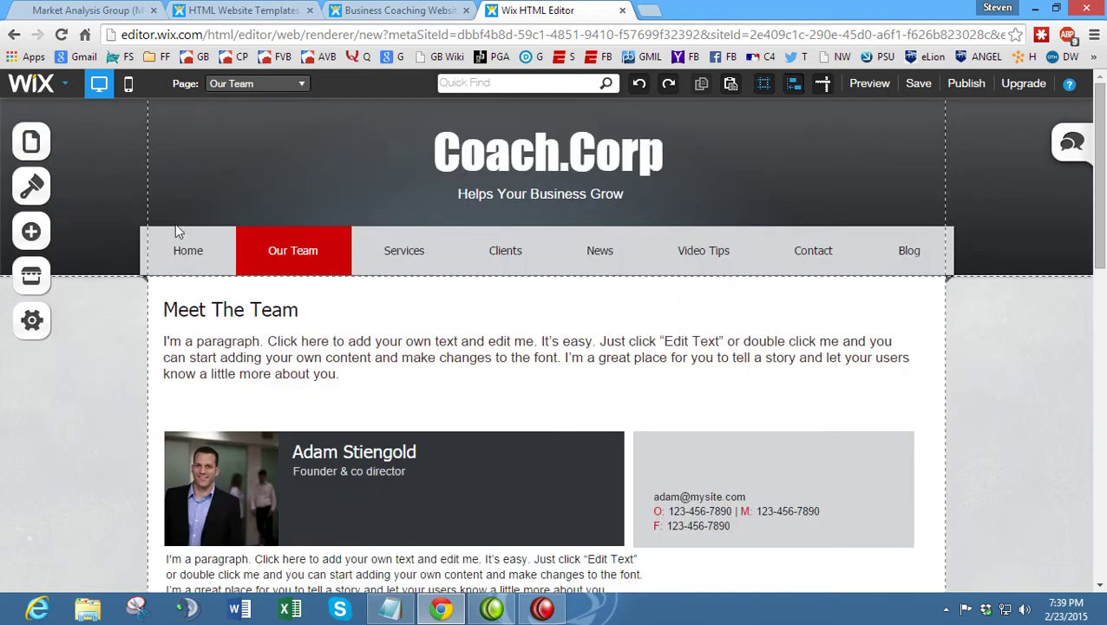
- Switch to the Blog page and inspect its feed, then go to the Market Analysis Group site
{"action": "left_click", "coordinate": [231, 86]}
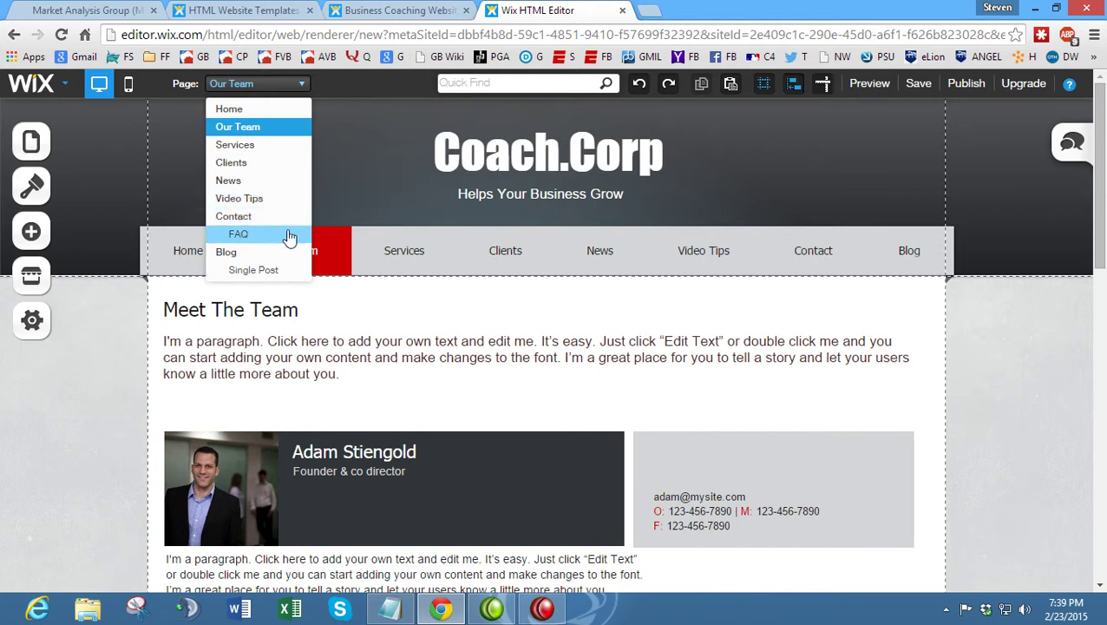
{"action": "left_click", "coordinate": [261, 252]}
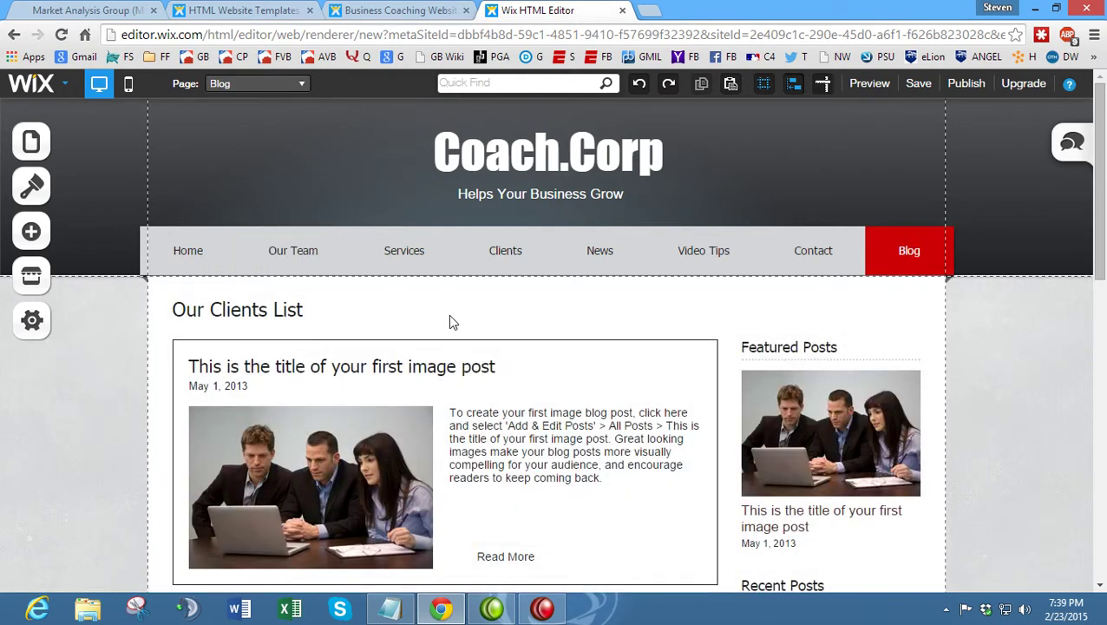
{"action": "scroll", "coordinate": [451, 317], "scroll_direction": "down", "scroll_amount": 3}
{"action": "left_click", "coordinate": [521, 278]}
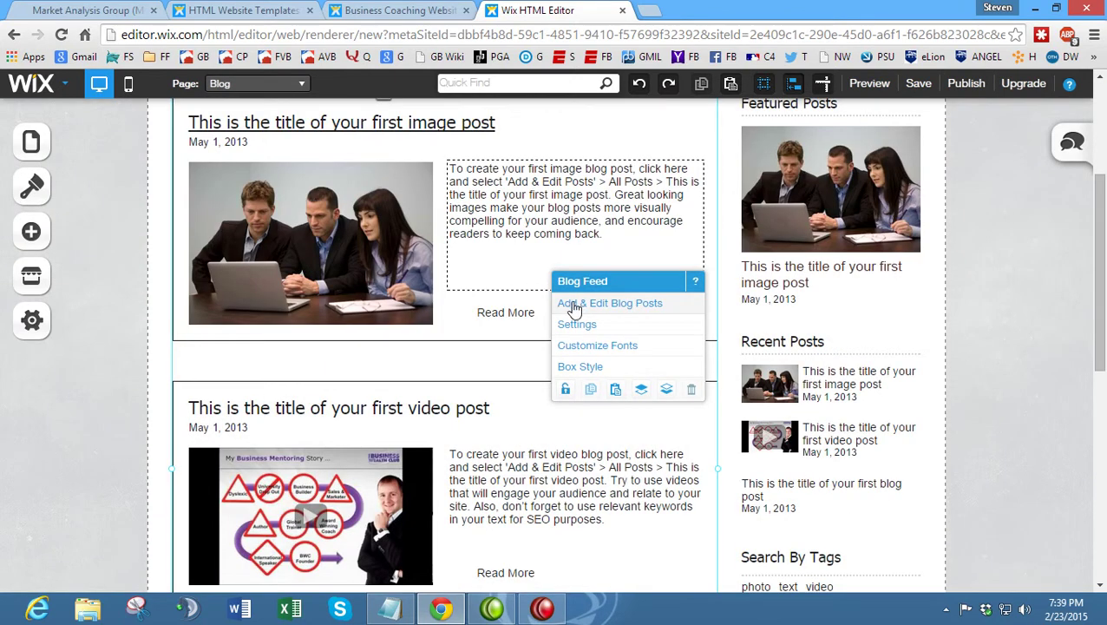
{"action": "scroll", "coordinate": [565, 304], "scroll_direction": "up", "scroll_amount": 1}
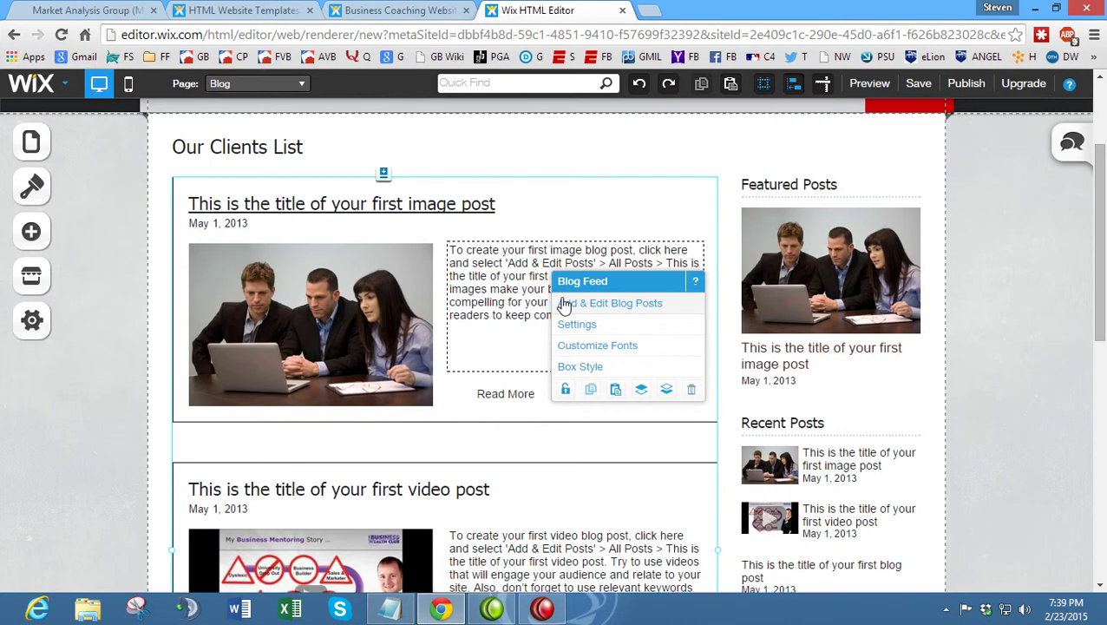
{"action": "left_click", "coordinate": [95, 10]}
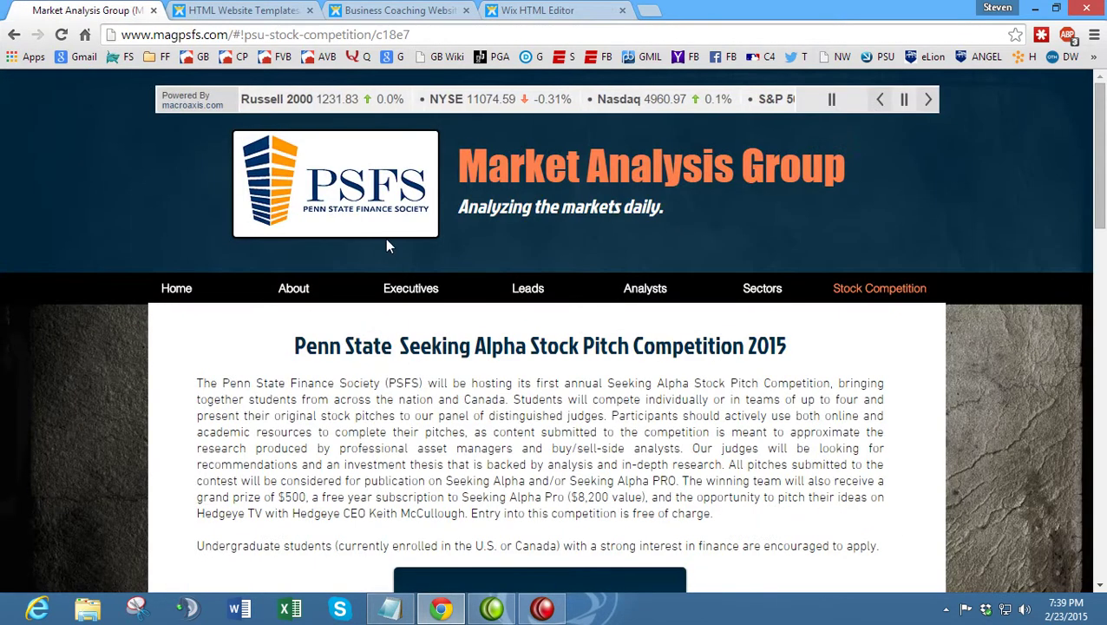
- Scroll through the magpsfs.com home page news articles, then return to the Coach.Corp Blog editor
{"action": "left_click", "coordinate": [176, 290]}
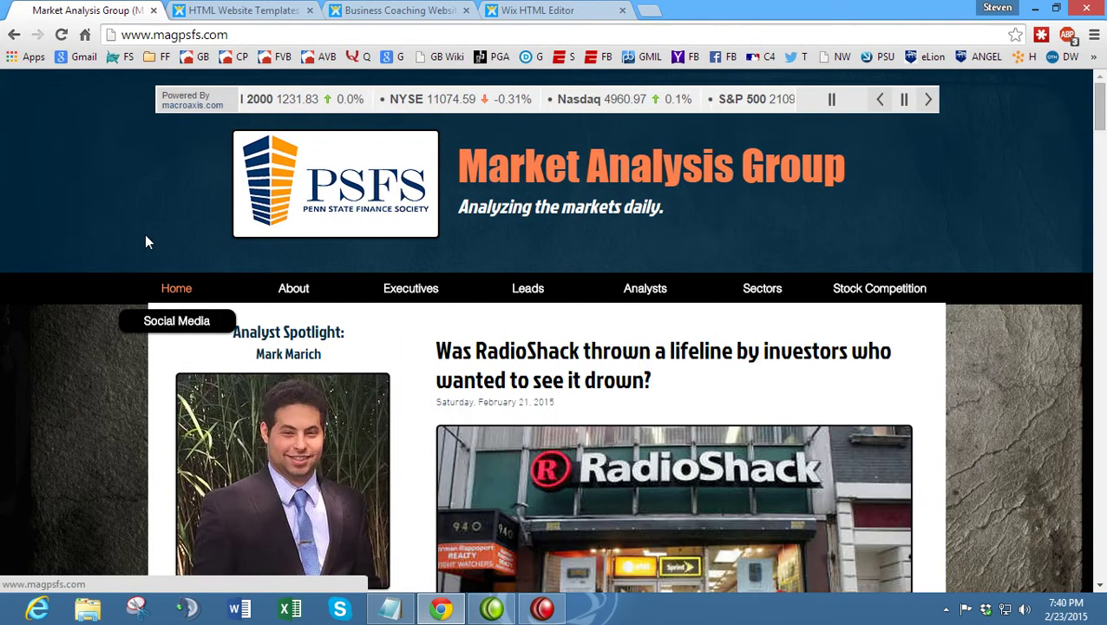
{"action": "scroll", "coordinate": [460, 304], "scroll_direction": "down", "scroll_amount": 2}
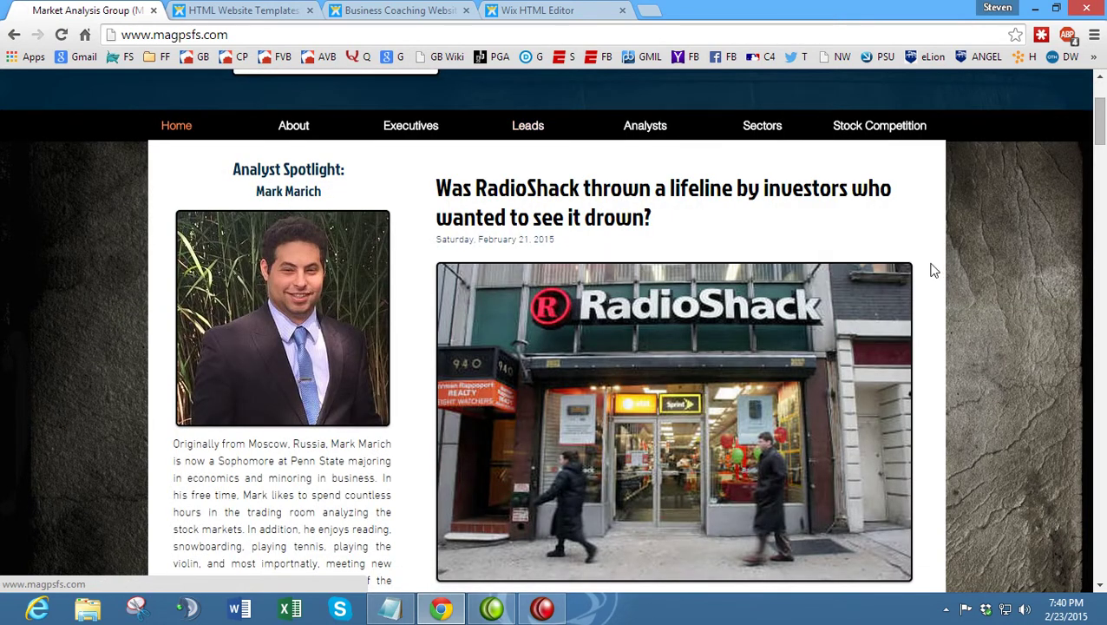
{"action": "scroll", "coordinate": [935, 274], "scroll_direction": "down", "scroll_amount": 3}
{"action": "scroll", "coordinate": [935, 274], "scroll_direction": "down", "scroll_amount": 6}
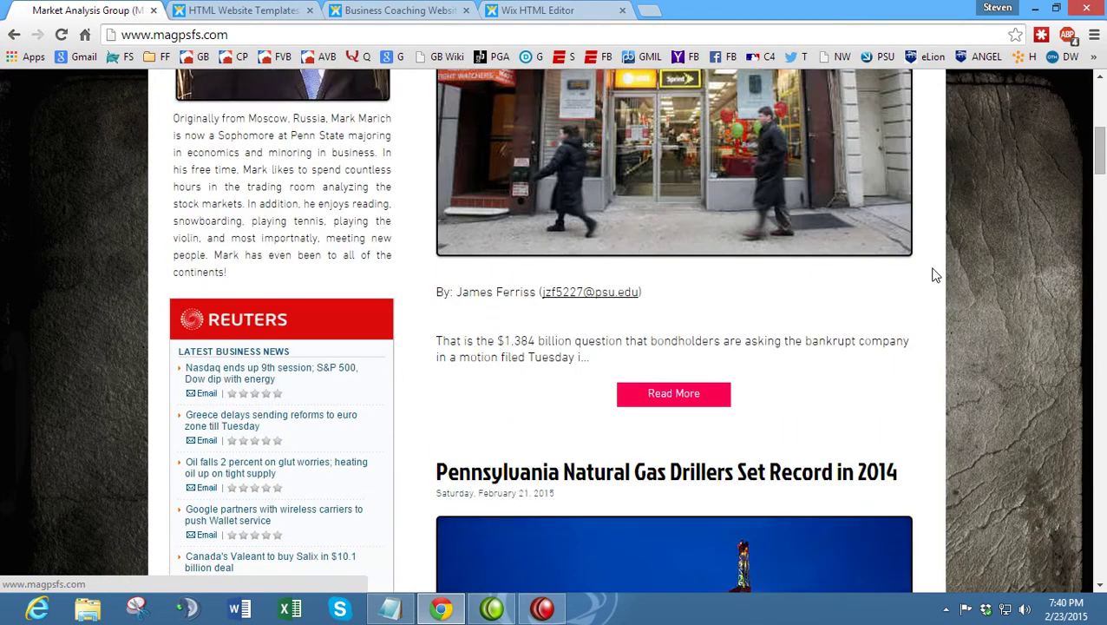
{"action": "scroll", "coordinate": [931, 282], "scroll_direction": "down", "scroll_amount": 7}
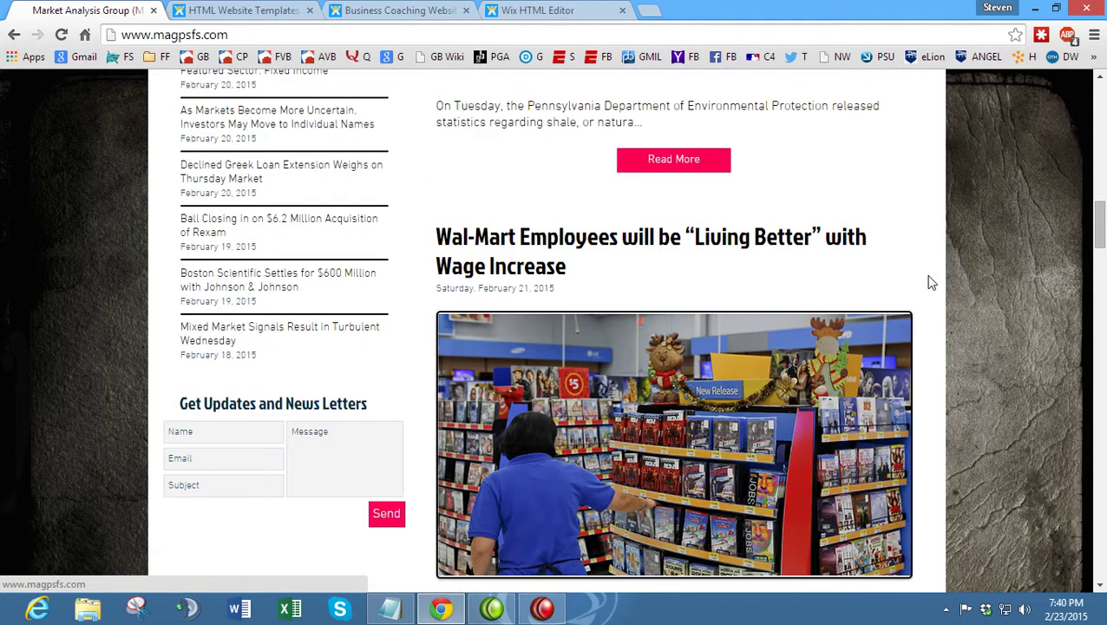
{"action": "scroll", "coordinate": [931, 282], "scroll_direction": "up", "scroll_amount": 16}
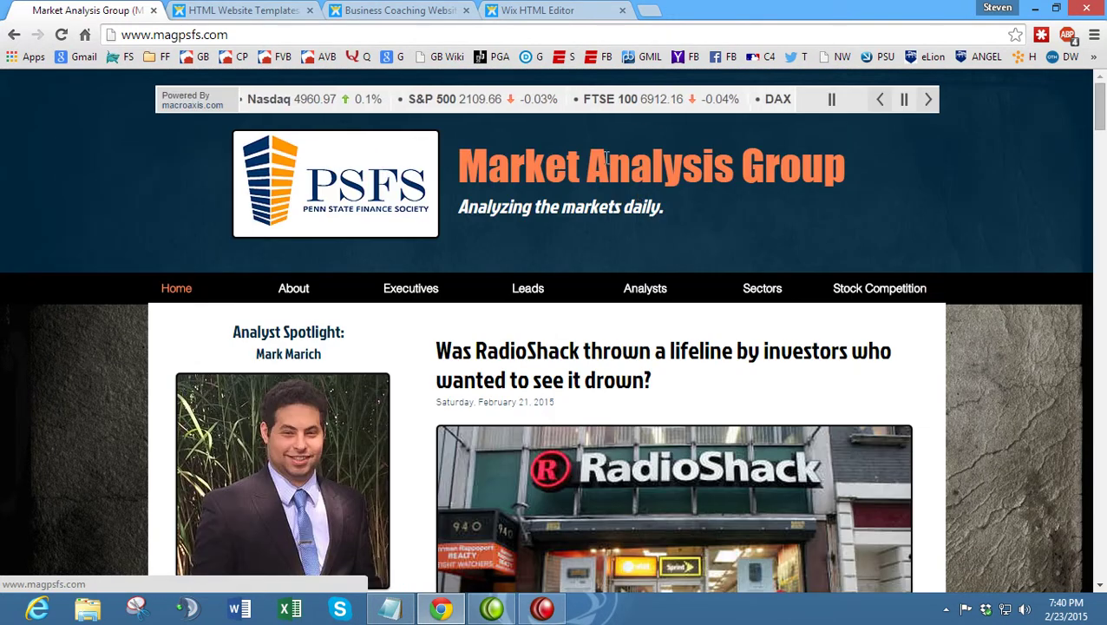
{"action": "left_click", "coordinate": [574, 10]}
{"action": "scroll", "coordinate": [412, 170], "scroll_direction": "up", "scroll_amount": 2}
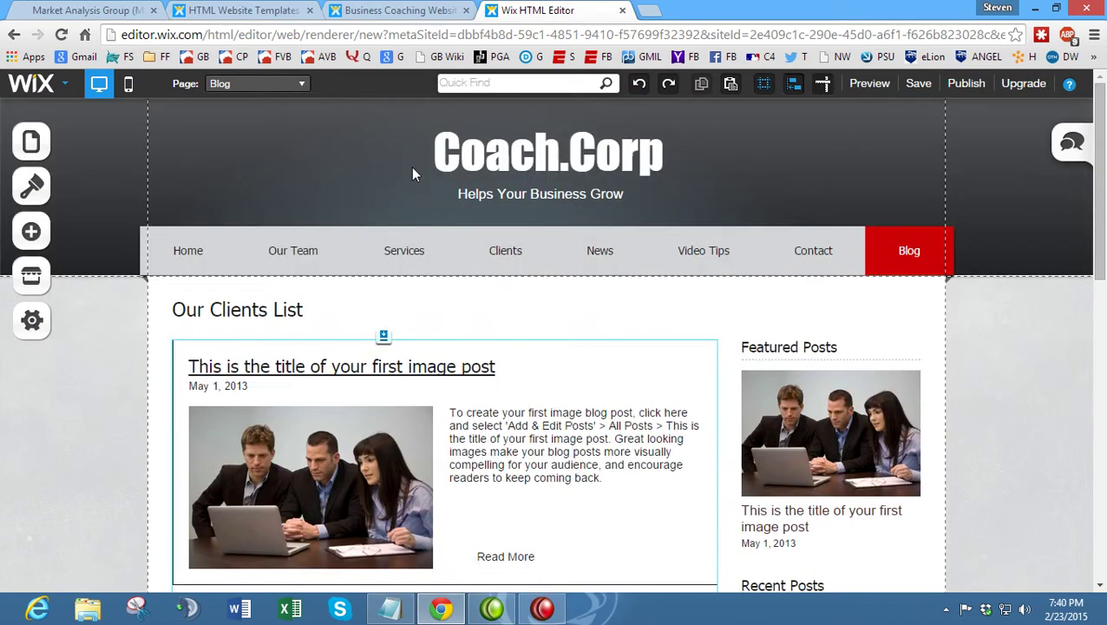
- Check the Coach.Corp Page dropdown without switching pages, then go to the Market Analysis Group tab
{"action": "left_click", "coordinate": [300, 83]}
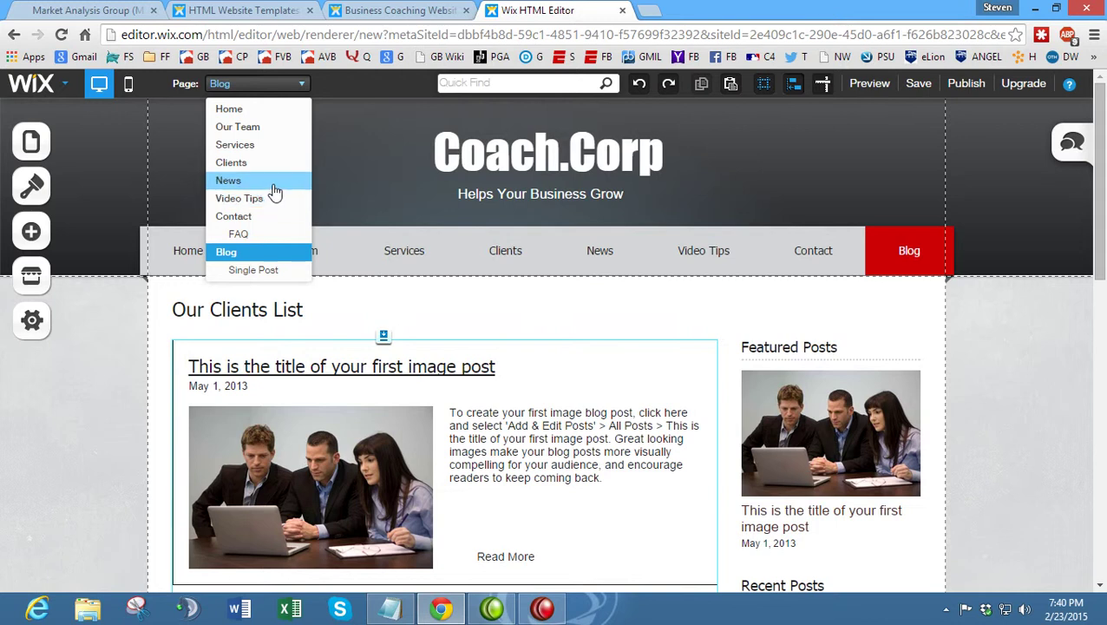
{"action": "left_click", "coordinate": [104, 291]}
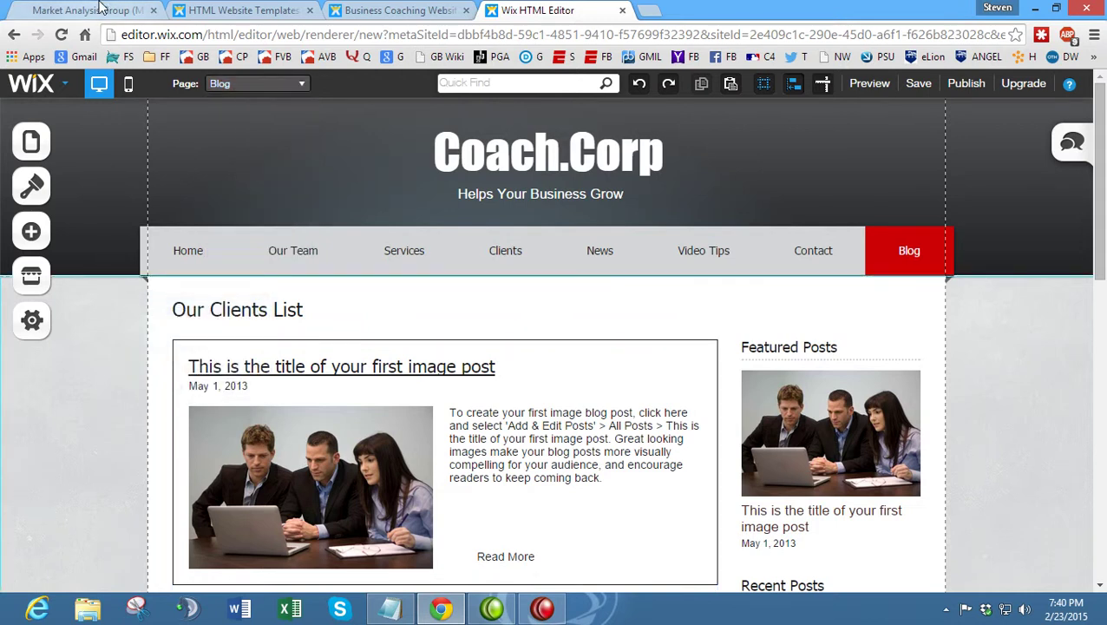
{"action": "left_click", "coordinate": [87, 11]}
- Open the Stock Competition page and read through it, highlighting the How to Submit section
{"action": "left_click", "coordinate": [878, 290]}
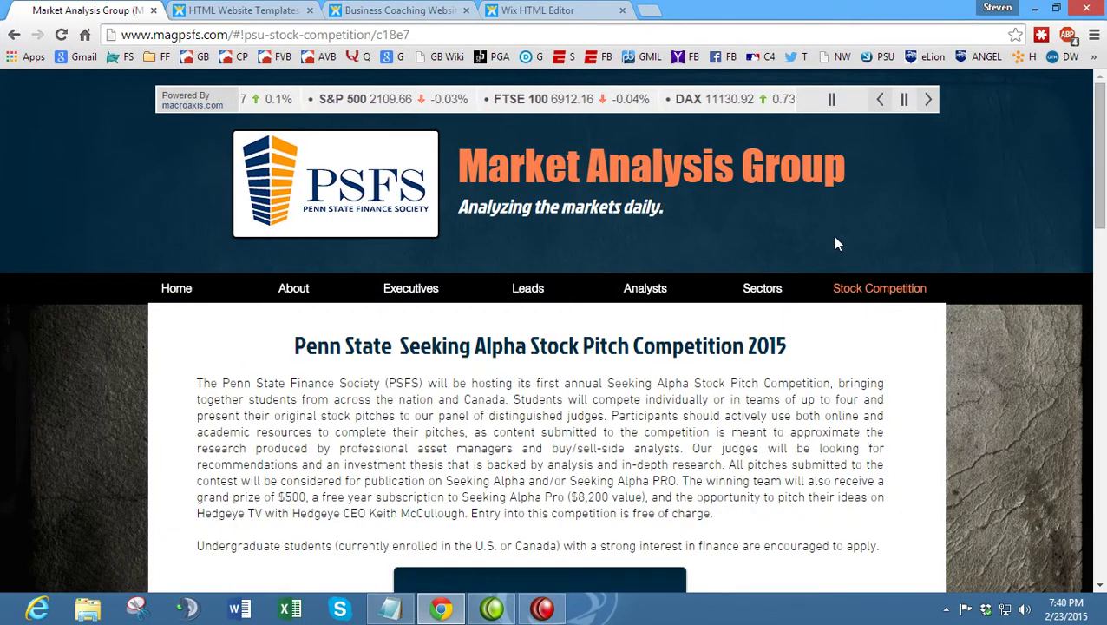
{"action": "scroll", "coordinate": [209, 392], "scroll_direction": "down", "scroll_amount": 2}
{"action": "scroll", "coordinate": [222, 351], "scroll_direction": "down", "scroll_amount": 1}
{"action": "scroll", "coordinate": [223, 351], "scroll_direction": "up", "scroll_amount": 1}
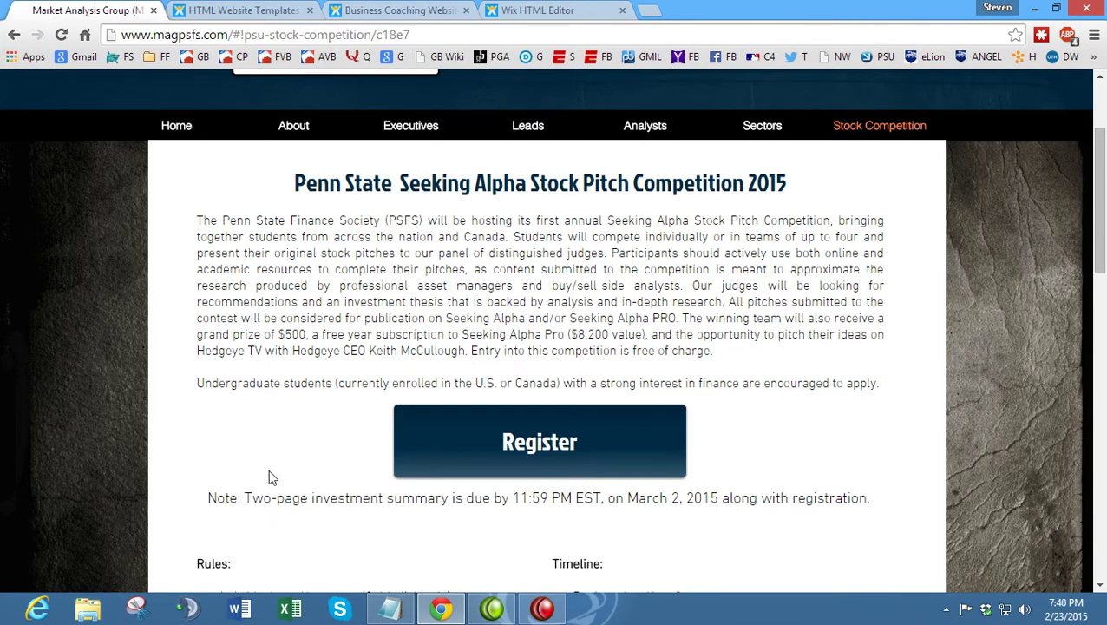
{"action": "scroll", "coordinate": [269, 477], "scroll_direction": "down", "scroll_amount": 3}
{"action": "scroll", "coordinate": [271, 465], "scroll_direction": "down", "scroll_amount": 2}
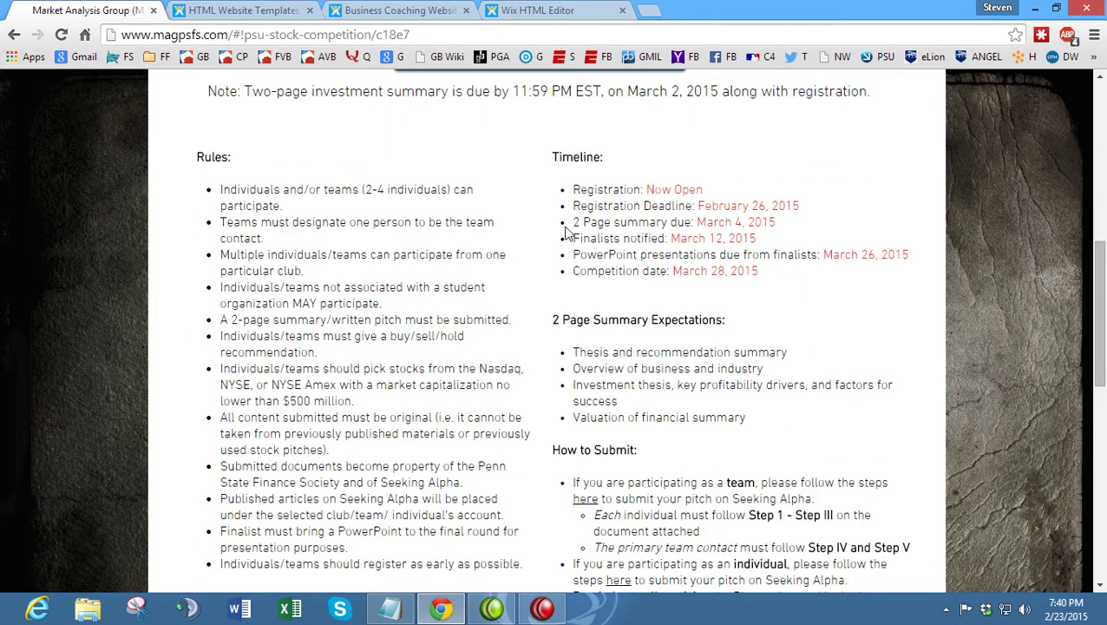
{"action": "scroll", "coordinate": [570, 233], "scroll_direction": "down", "scroll_amount": 4}
{"action": "scroll", "coordinate": [586, 234], "scroll_direction": "up", "scroll_amount": 2}
{"action": "left_click_drag", "start_coordinate": [562, 289], "coordinate": [659, 314]}
{"action": "left_click", "coordinate": [657, 314]}
{"action": "left_click_drag", "start_coordinate": [827, 528], "coordinate": [566, 289]}
{"action": "left_click", "coordinate": [627, 291]}
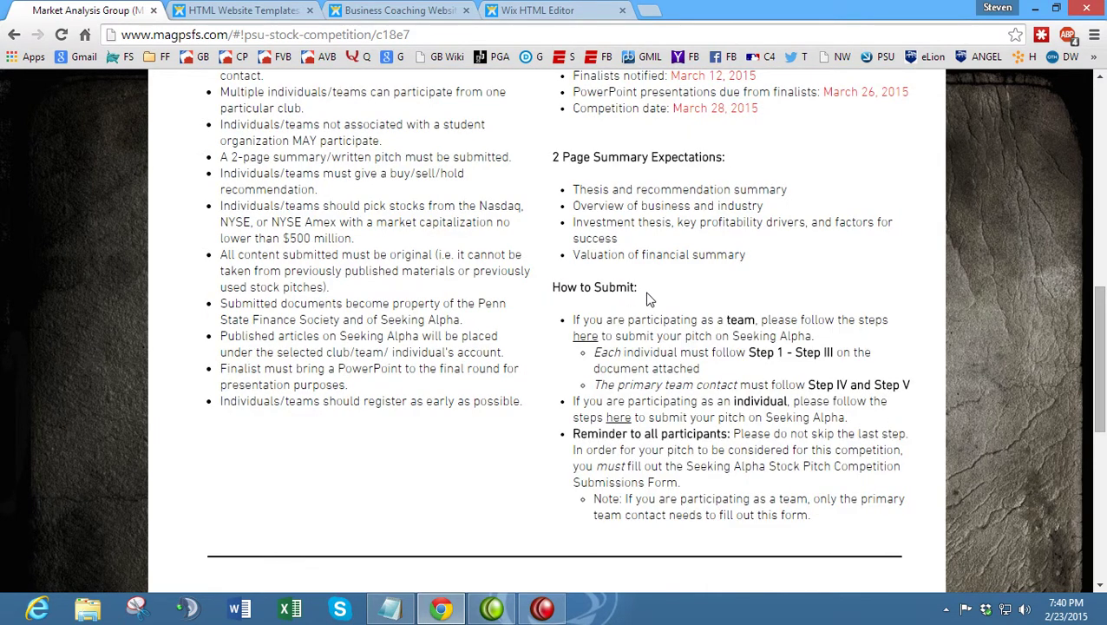
- Review the rest of the Stock Competition page and check its web address
{"action": "scroll", "coordinate": [649, 293], "scroll_direction": "up", "scroll_amount": 3}
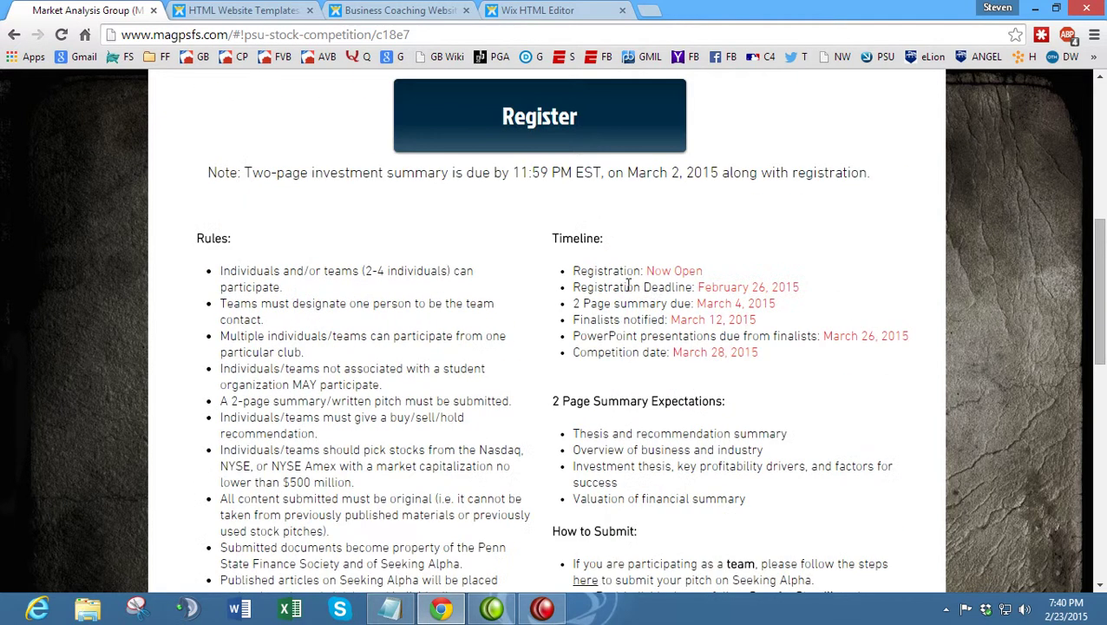
{"action": "scroll", "coordinate": [463, 277], "scroll_direction": "down", "scroll_amount": 8}
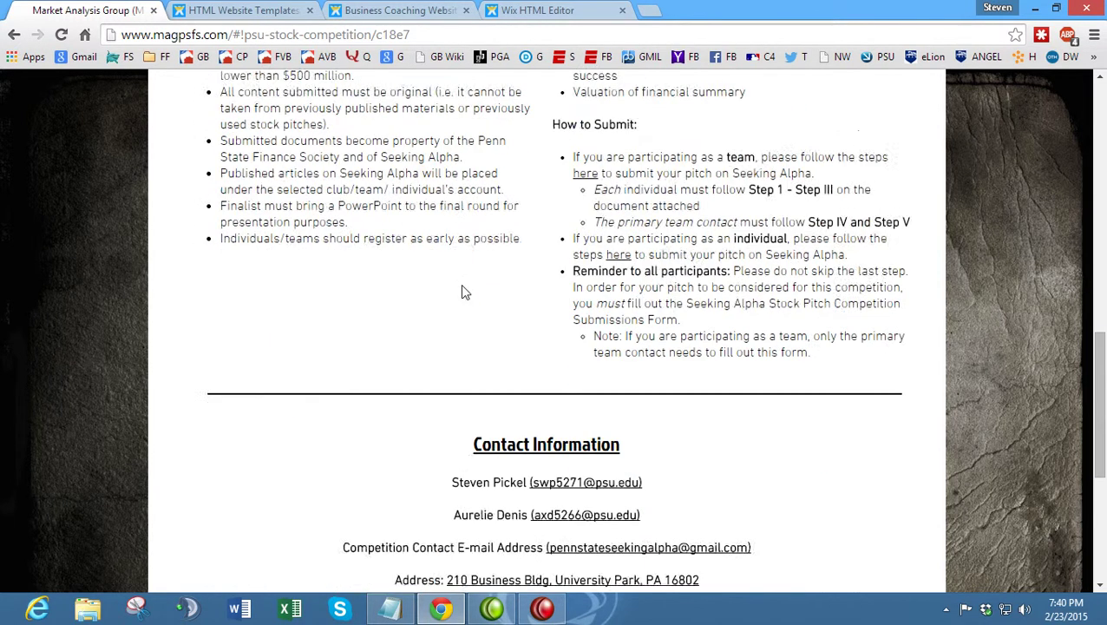
{"action": "scroll", "coordinate": [445, 292], "scroll_direction": "down", "scroll_amount": 1}
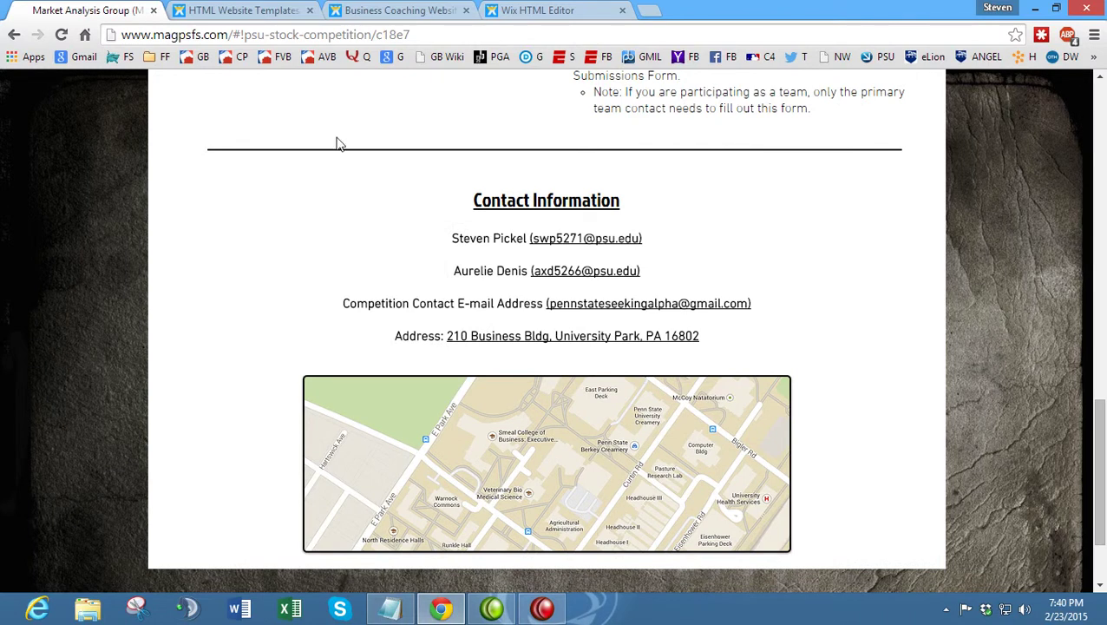
{"action": "left_click", "coordinate": [422, 35]}
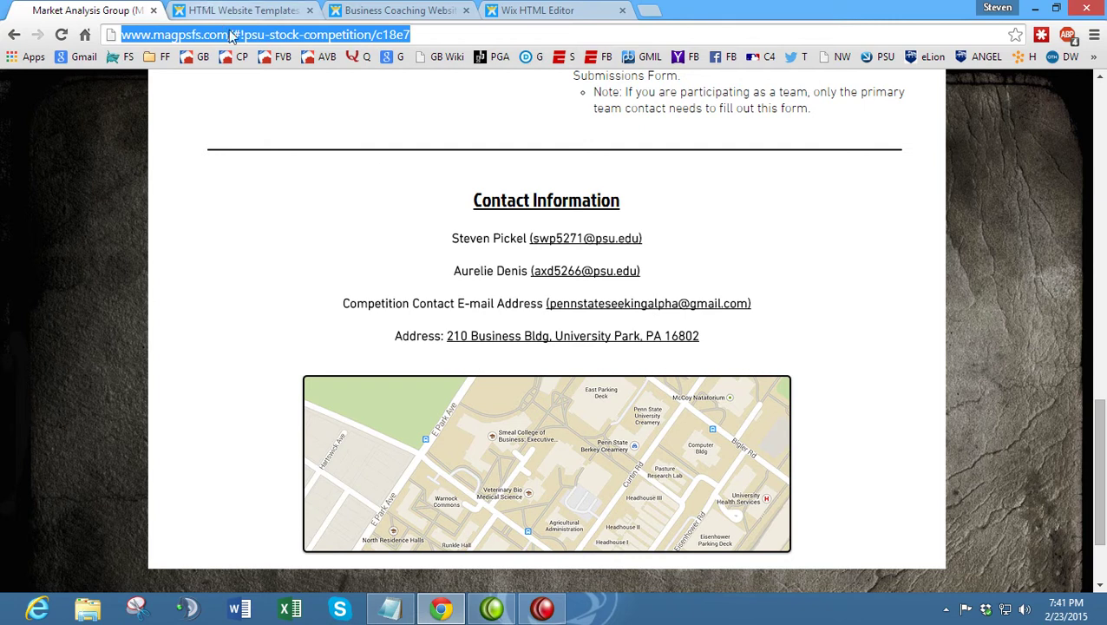
{"action": "left_click", "coordinate": [381, 168]}
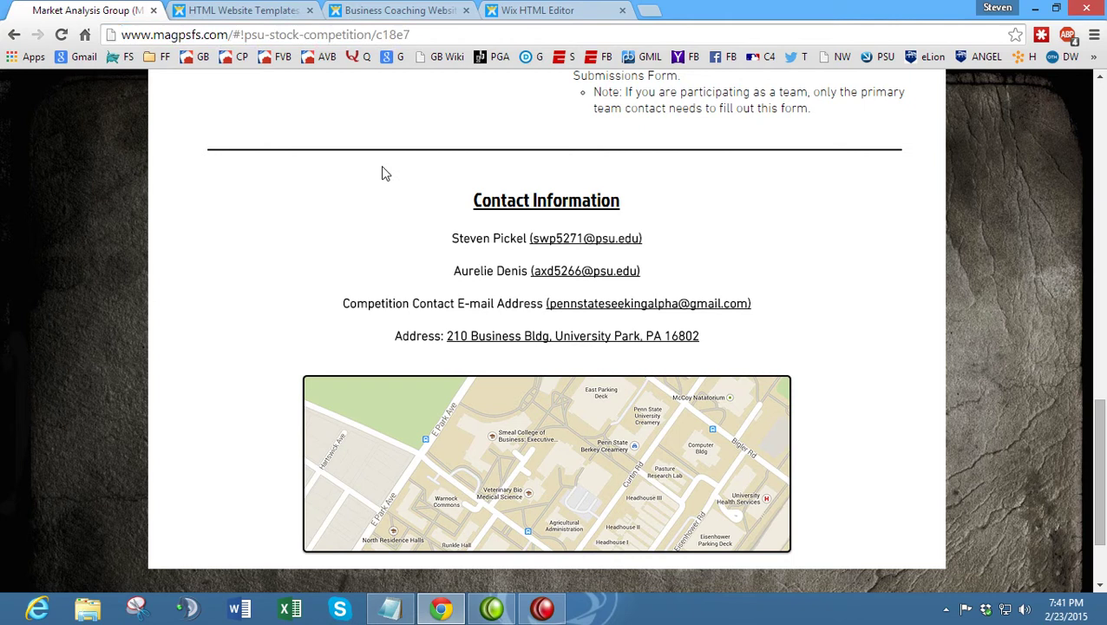
{"action": "scroll", "coordinate": [385, 172], "scroll_direction": "up", "scroll_amount": 20}
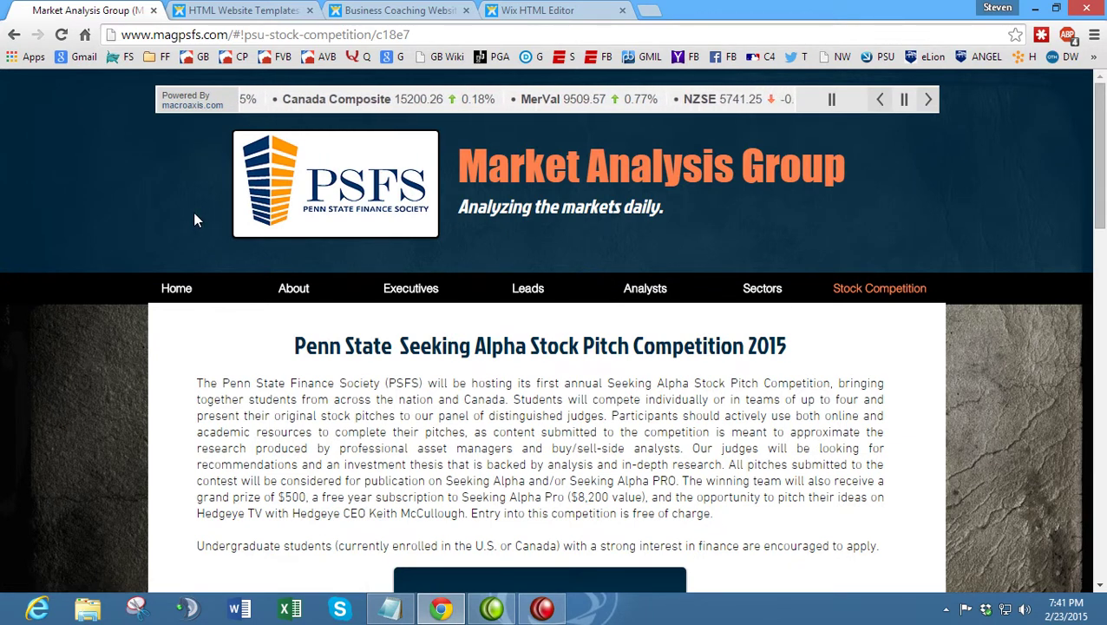
{"action": "left_click", "coordinate": [430, 34]}
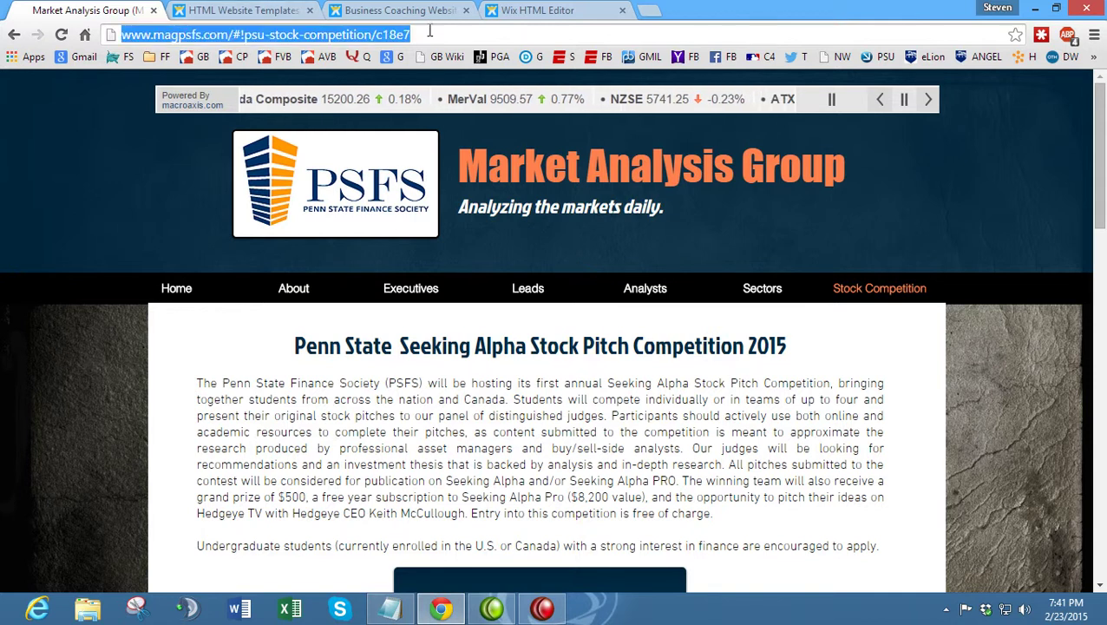
{"action": "left_click", "coordinate": [118, 310]}
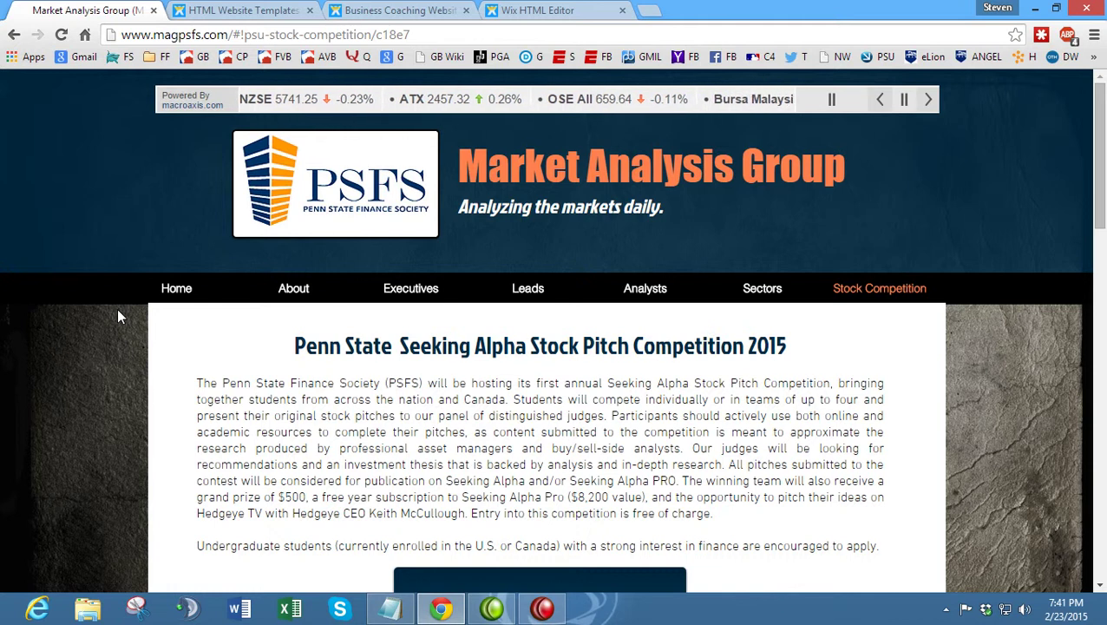
- Recheck the Register button and competition page, then open the Design panel with Background, Colors and Fonts
{"action": "left_click", "coordinate": [523, 8]}
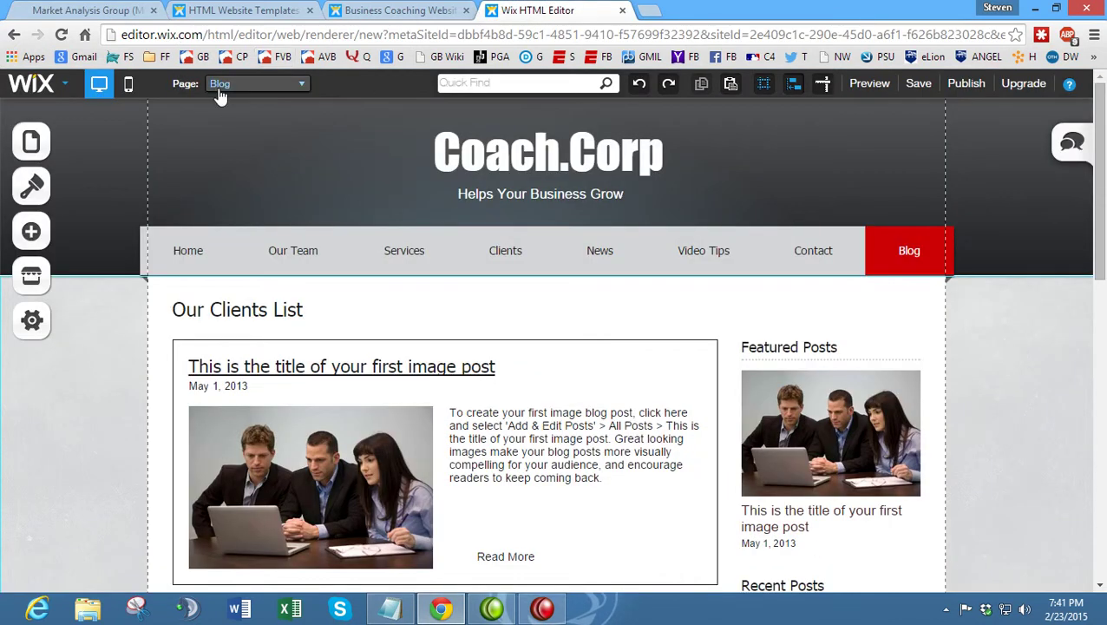
{"action": "left_click", "coordinate": [543, 608]}
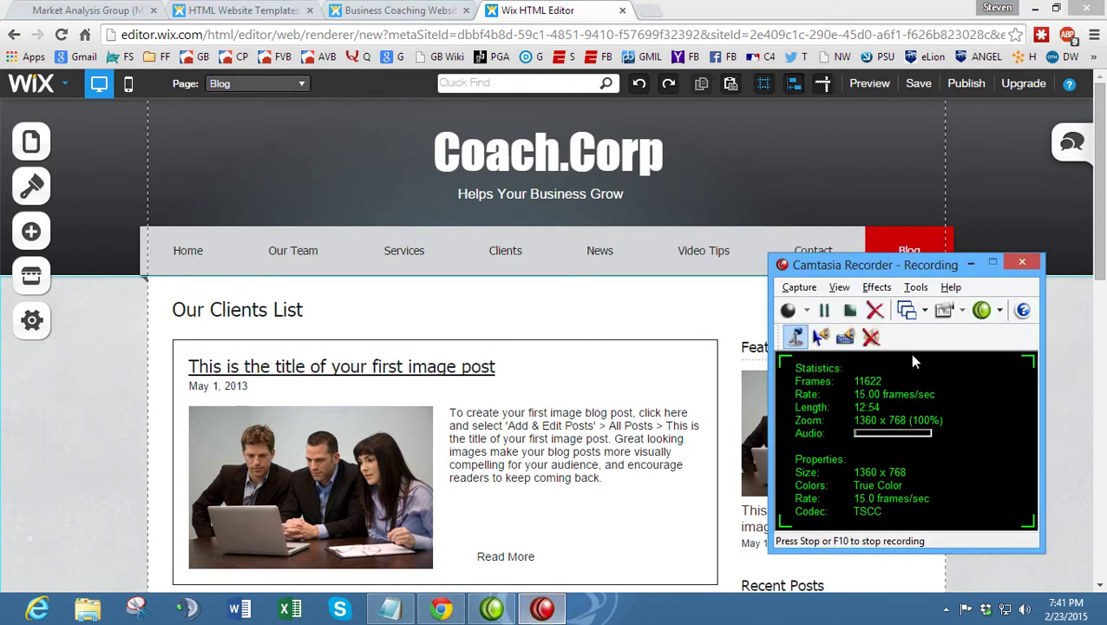
{"action": "left_click", "coordinate": [841, 317]}
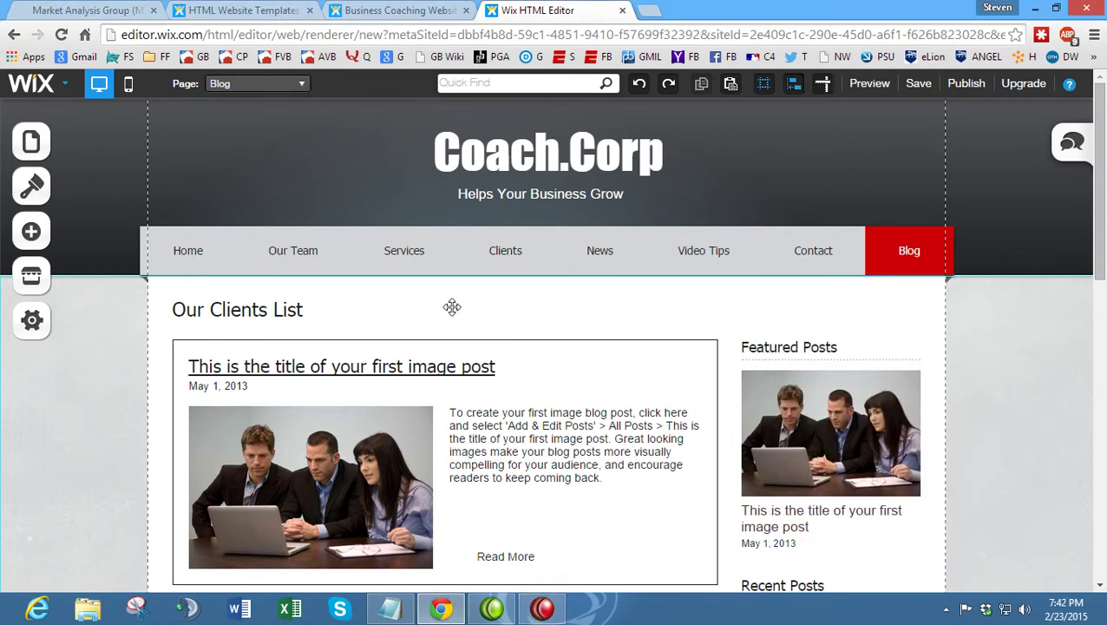
{"action": "left_click", "coordinate": [540, 607]}
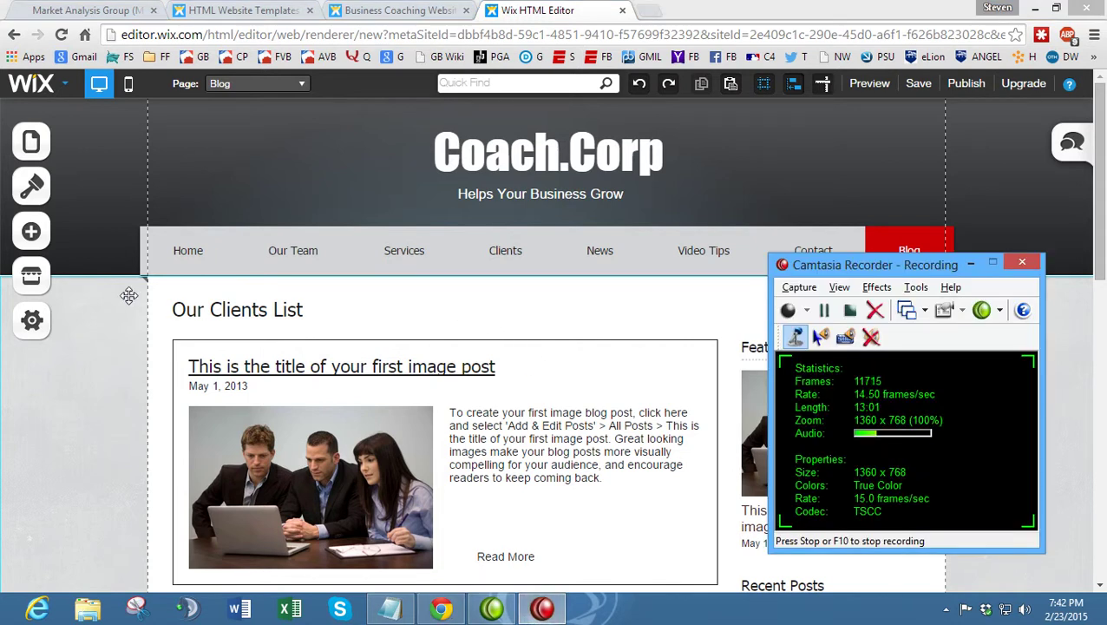
{"action": "left_click", "coordinate": [101, 10]}
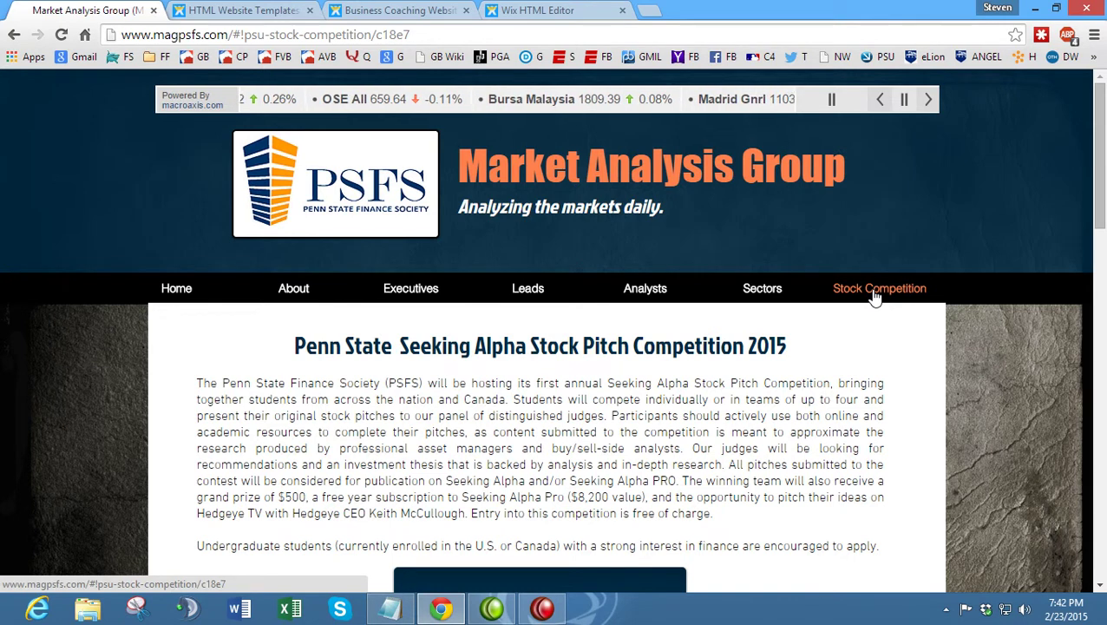
{"action": "scroll", "coordinate": [875, 297], "scroll_direction": "down", "scroll_amount": 2}
{"action": "scroll", "coordinate": [875, 297], "scroll_direction": "down", "scroll_amount": 1}
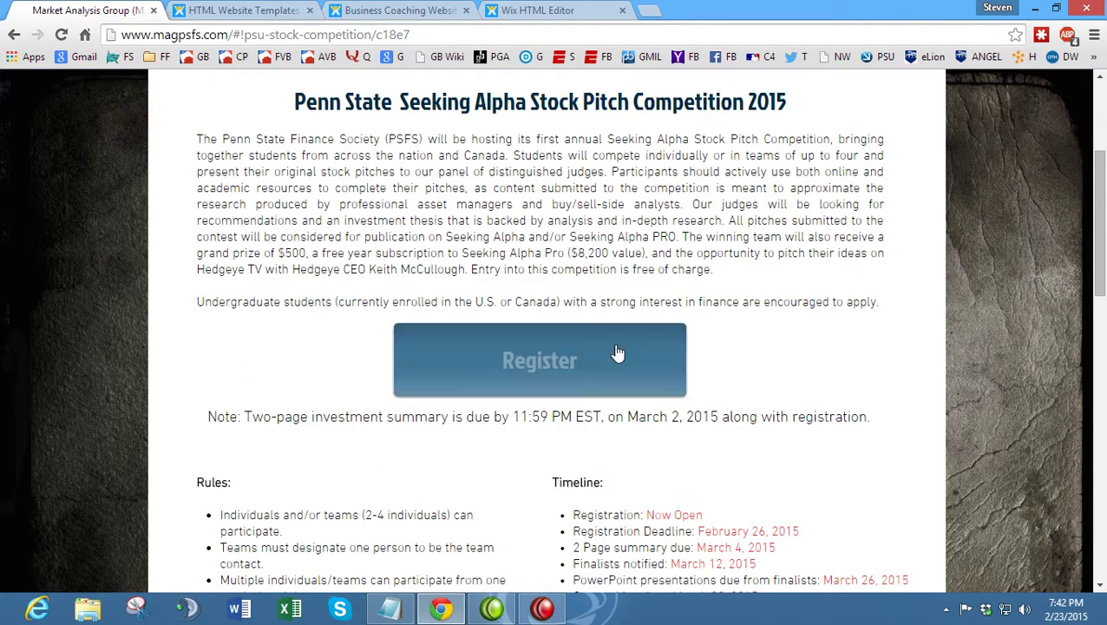
{"action": "scroll", "coordinate": [457, 369], "scroll_direction": "down", "scroll_amount": 3}
{"action": "scroll", "coordinate": [458, 369], "scroll_direction": "up", "scroll_amount": 5}
{"action": "left_click", "coordinate": [517, 8]}
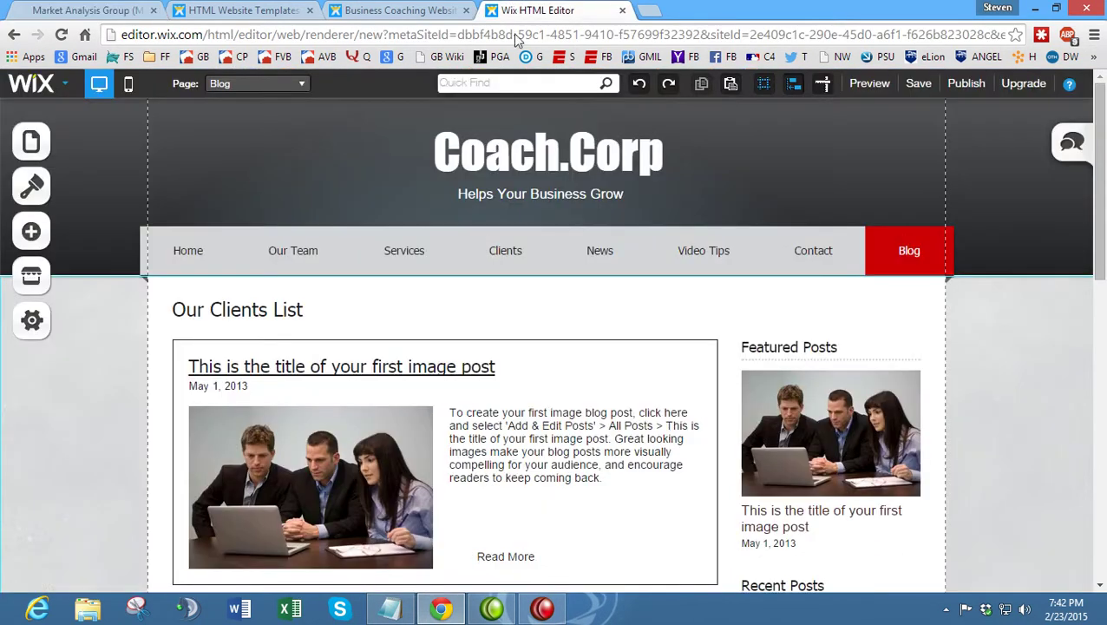
{"action": "left_click", "coordinate": [32, 192]}
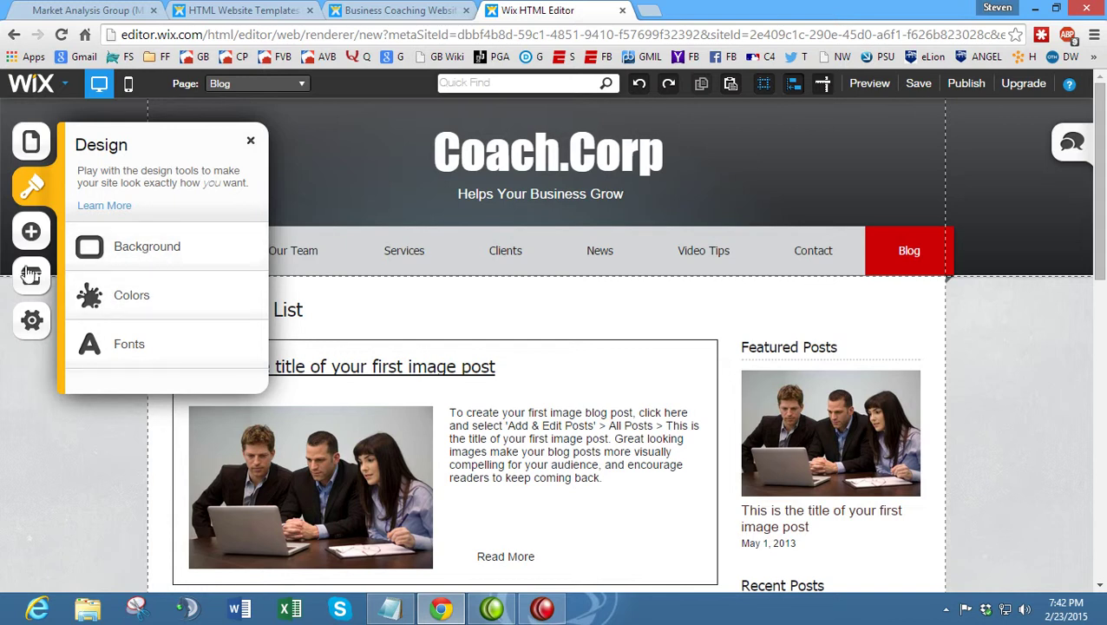
- Scroll through the Add panel's list of elements
{"action": "left_click", "coordinate": [31, 236]}
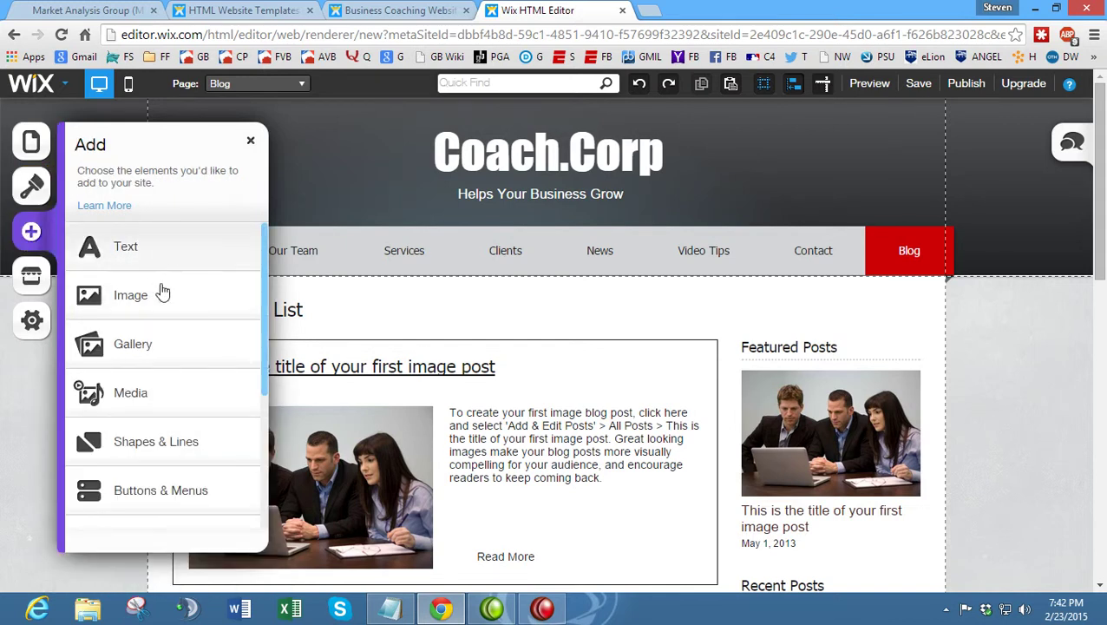
{"action": "scroll", "coordinate": [197, 314], "scroll_direction": "down", "scroll_amount": 1}
{"action": "scroll", "coordinate": [197, 314], "scroll_direction": "down", "scroll_amount": 2}
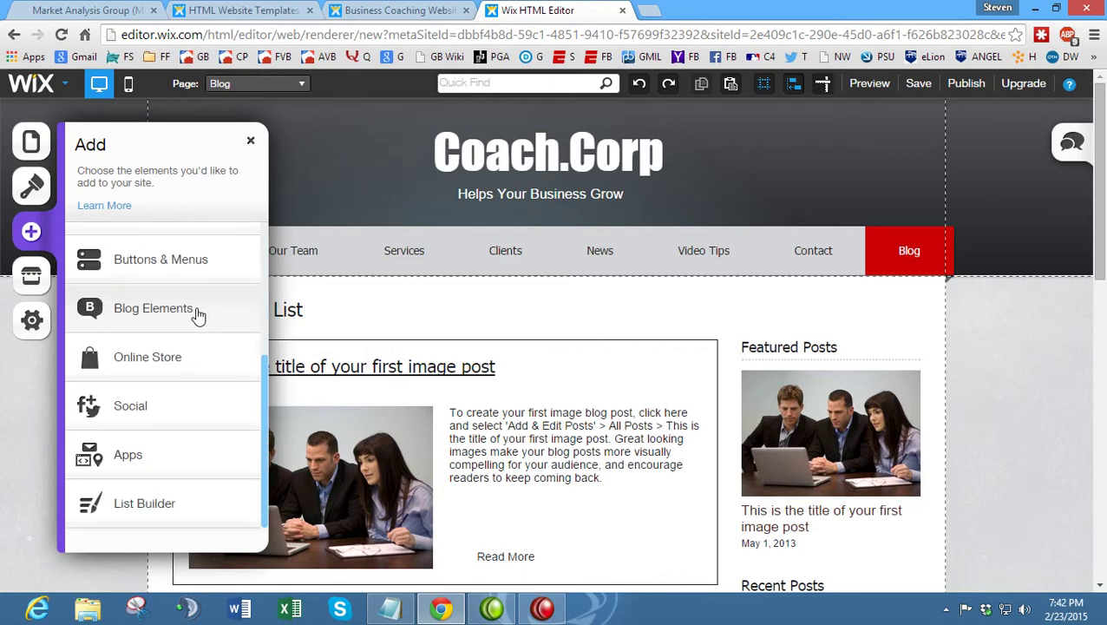
{"action": "scroll", "coordinate": [200, 330], "scroll_direction": "up", "scroll_amount": 1}
{"action": "scroll", "coordinate": [201, 330], "scroll_direction": "down", "scroll_amount": 1}
{"action": "scroll", "coordinate": [200, 356], "scroll_direction": "up", "scroll_amount": 5}
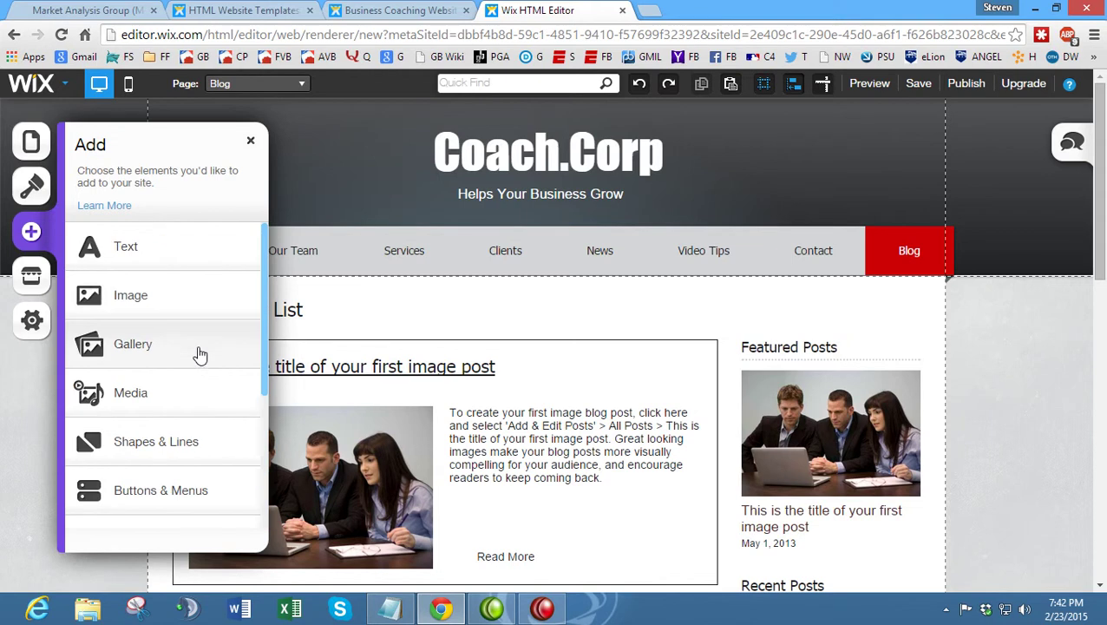
- Open the App Market, dismiss its welcome message and browse the add-ons
{"action": "left_click", "coordinate": [31, 278]}
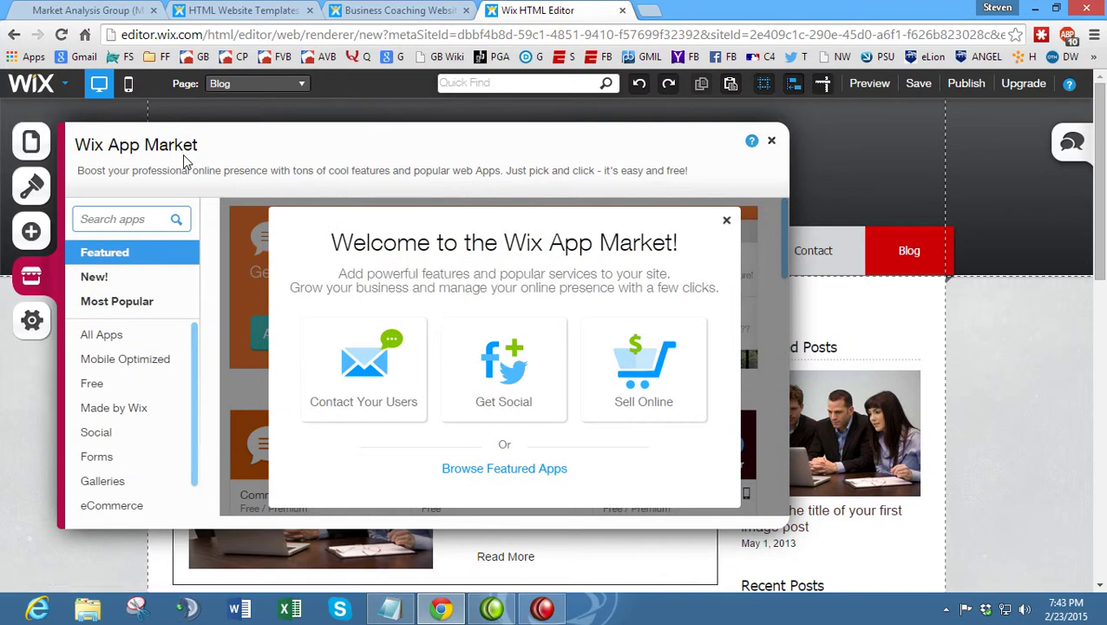
{"action": "left_click", "coordinate": [726, 220]}
{"action": "scroll", "coordinate": [425, 293], "scroll_direction": "down", "scroll_amount": 4}
{"action": "scroll", "coordinate": [417, 295], "scroll_direction": "down", "scroll_amount": 6}
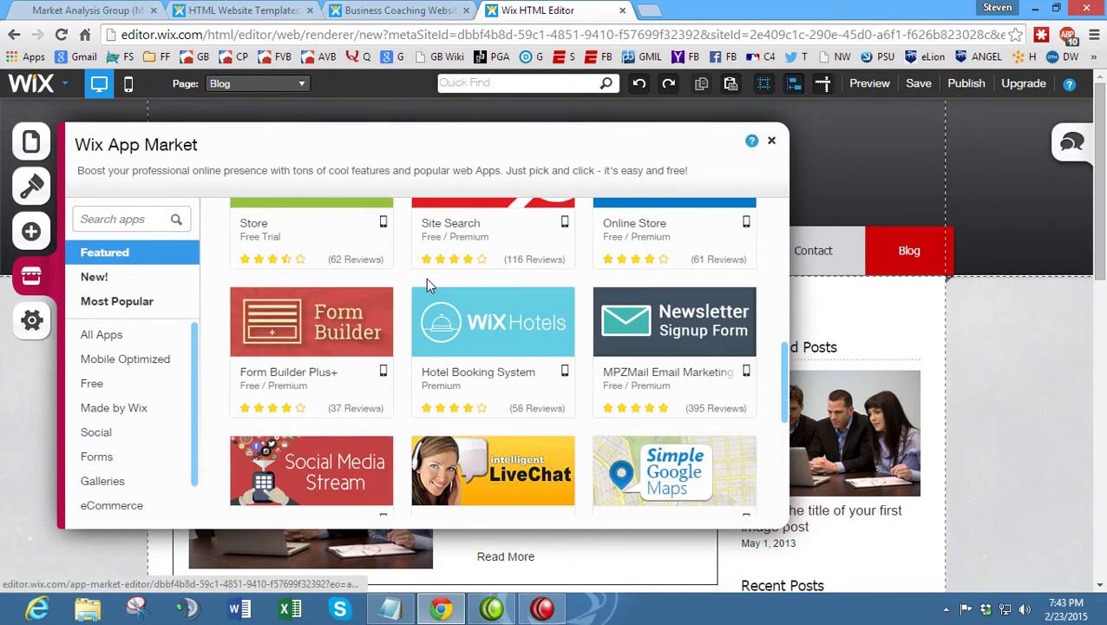
{"action": "scroll", "coordinate": [408, 295], "scroll_direction": "down", "scroll_amount": 3}
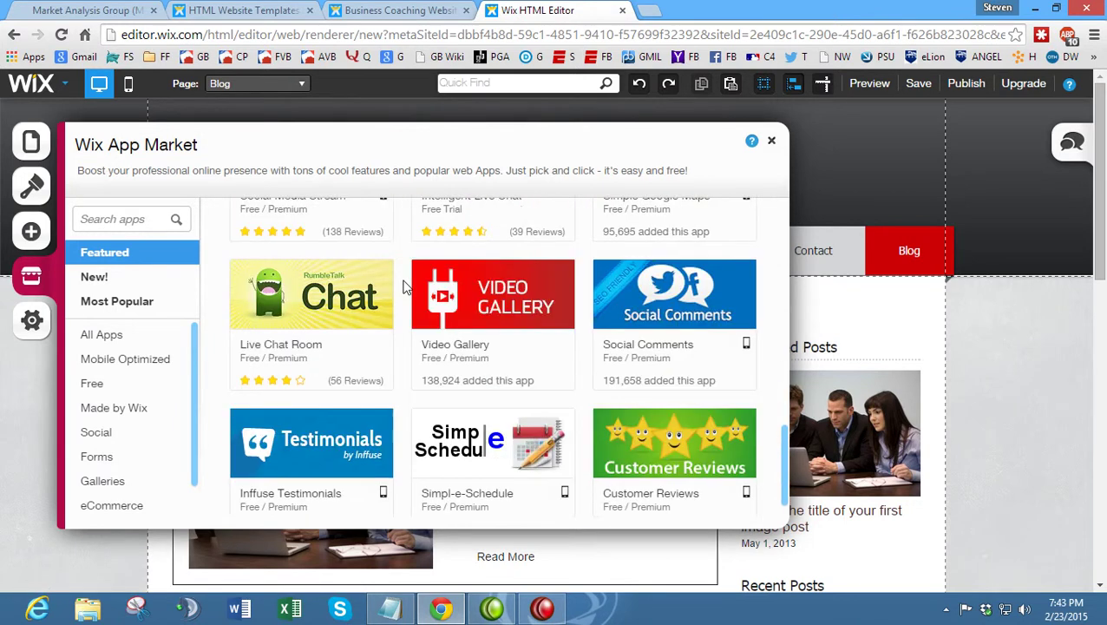
- Review the Site Address, SEO, Social and Statistics settings, then show the Pages list
{"action": "left_click", "coordinate": [33, 321]}
{"action": "left_click", "coordinate": [206, 245]}
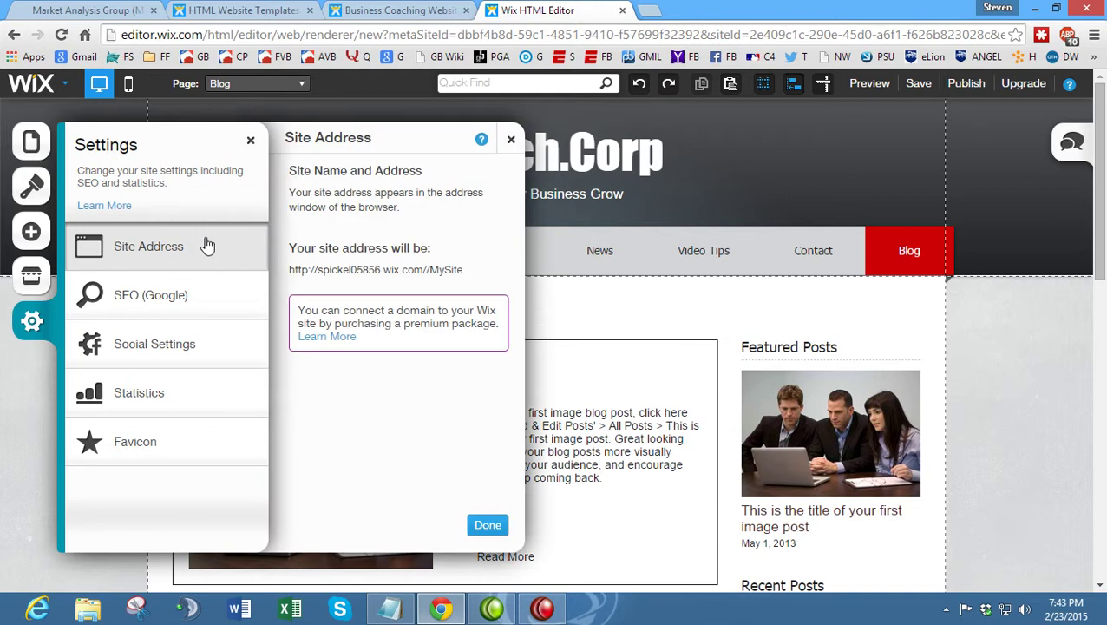
{"action": "left_click_drag", "start_coordinate": [293, 274], "coordinate": [469, 277]}
{"action": "left_click", "coordinate": [473, 282]}
{"action": "left_click", "coordinate": [194, 302]}
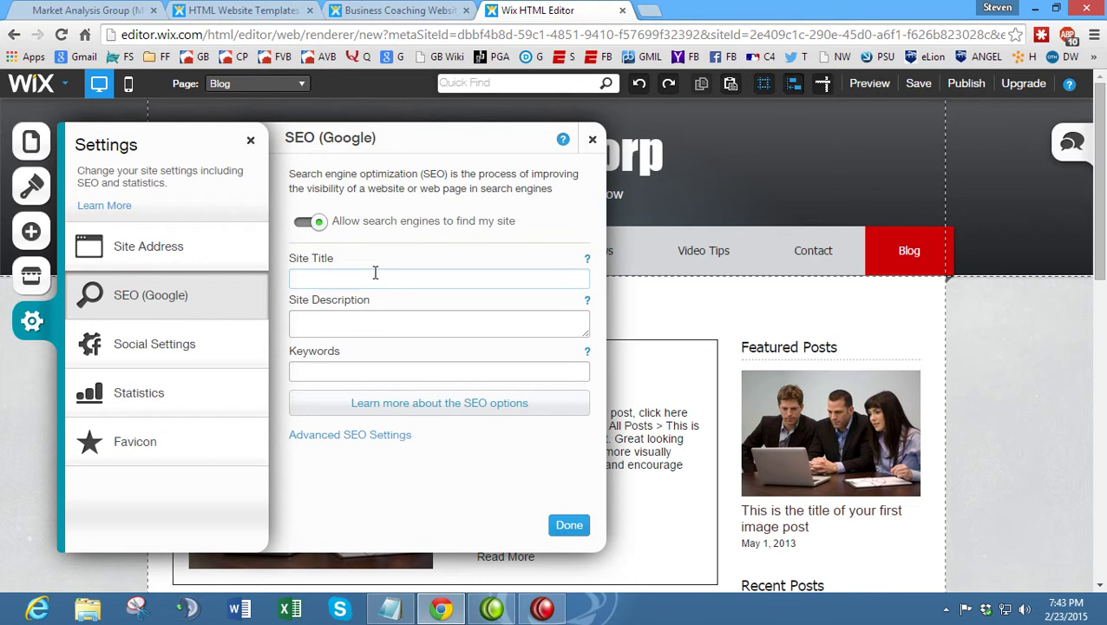
{"action": "left_click", "coordinate": [227, 346]}
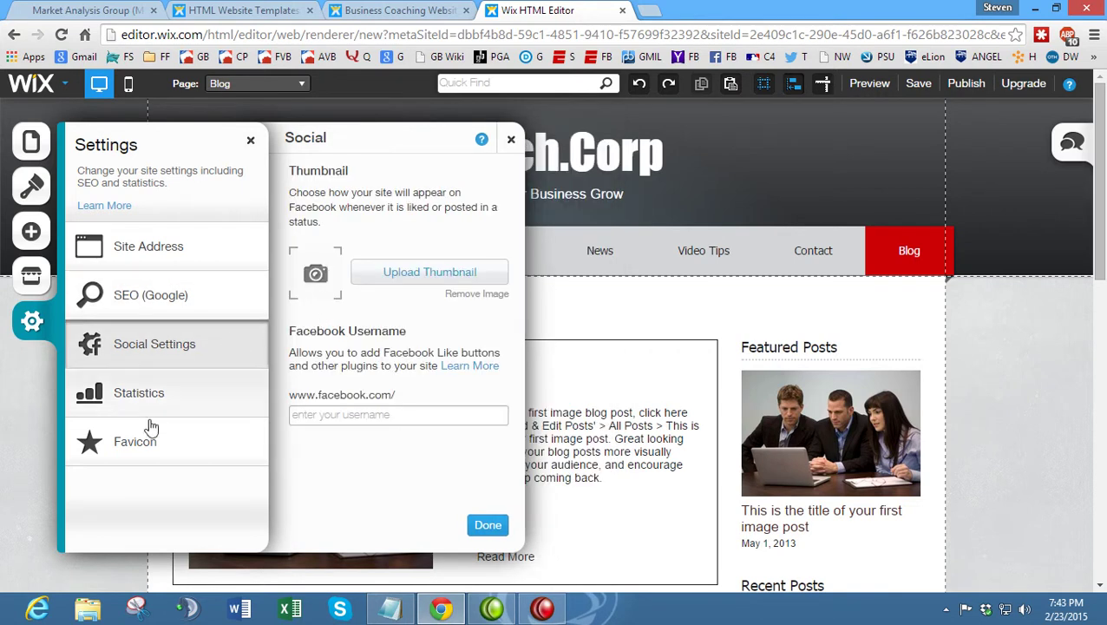
{"action": "left_click", "coordinate": [161, 407]}
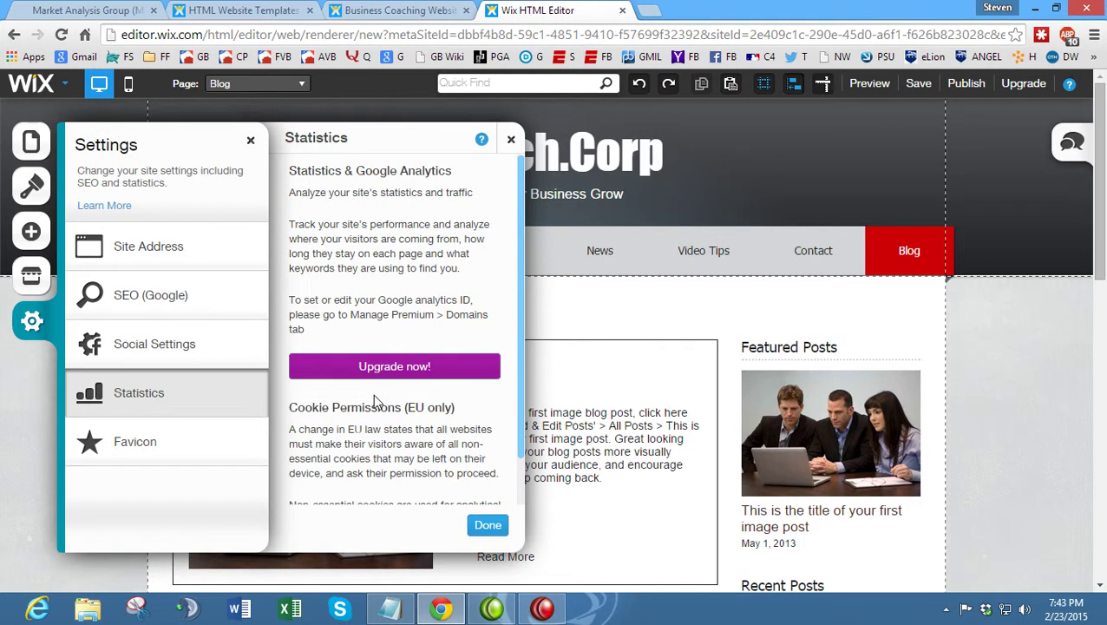
{"action": "left_click", "coordinate": [35, 144]}
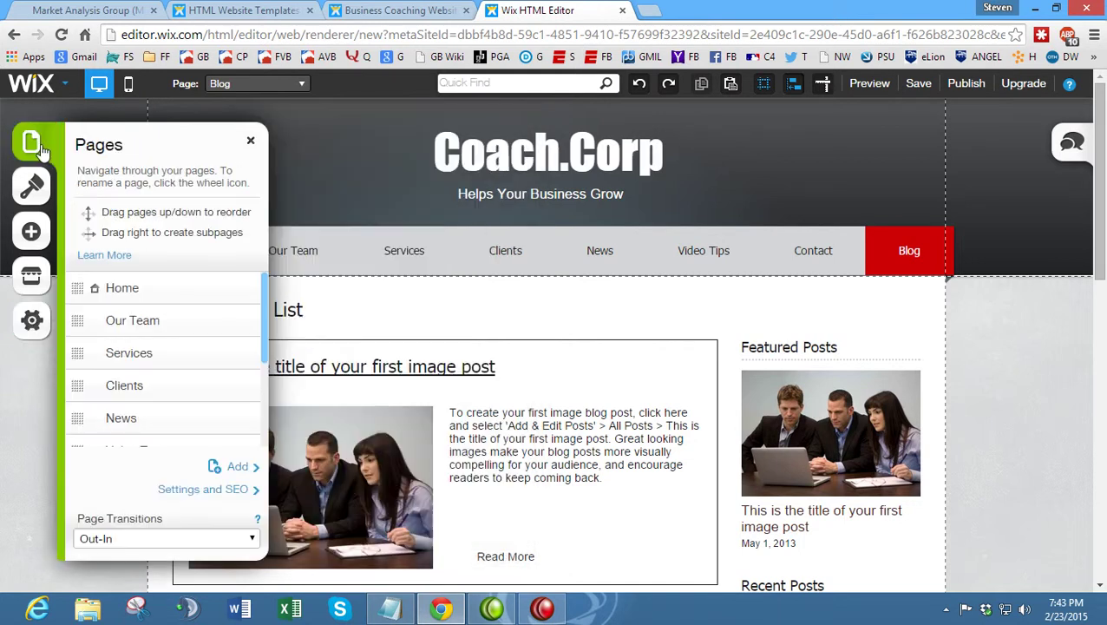
- Delete the Blog page from the site
{"action": "scroll", "coordinate": [165, 305], "scroll_direction": "down", "scroll_amount": 4}
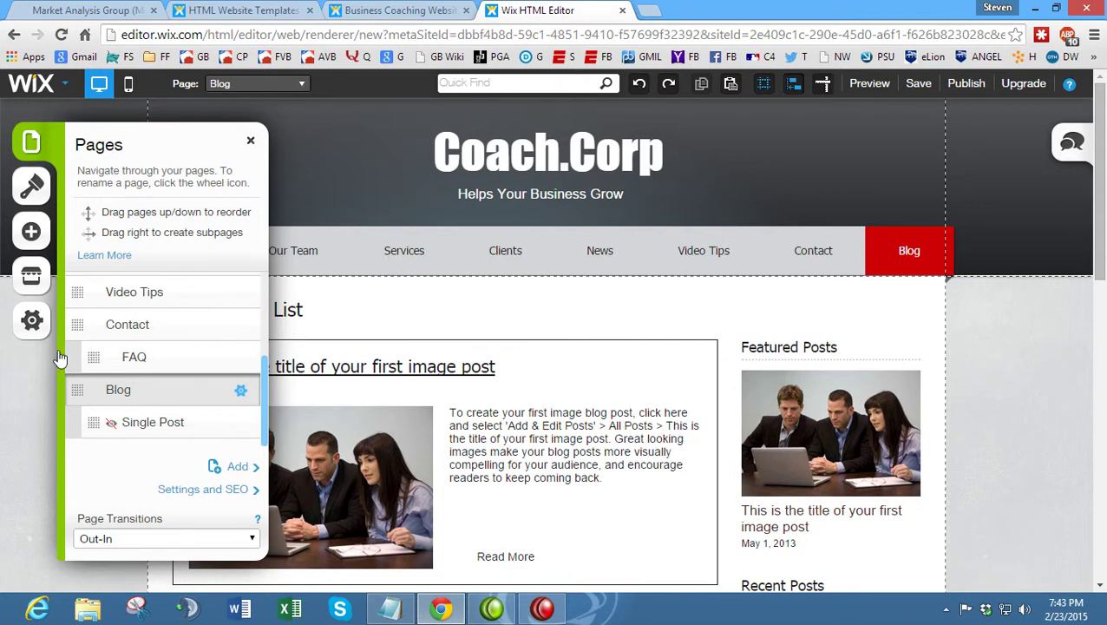
{"action": "left_click", "coordinate": [242, 392]}
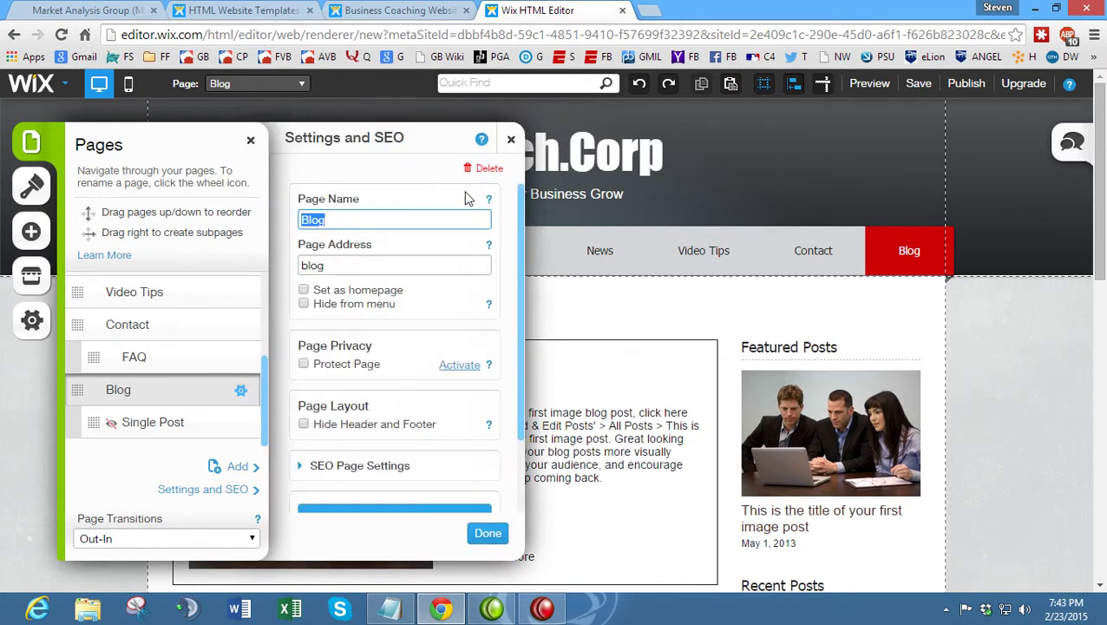
{"action": "left_click", "coordinate": [491, 170]}
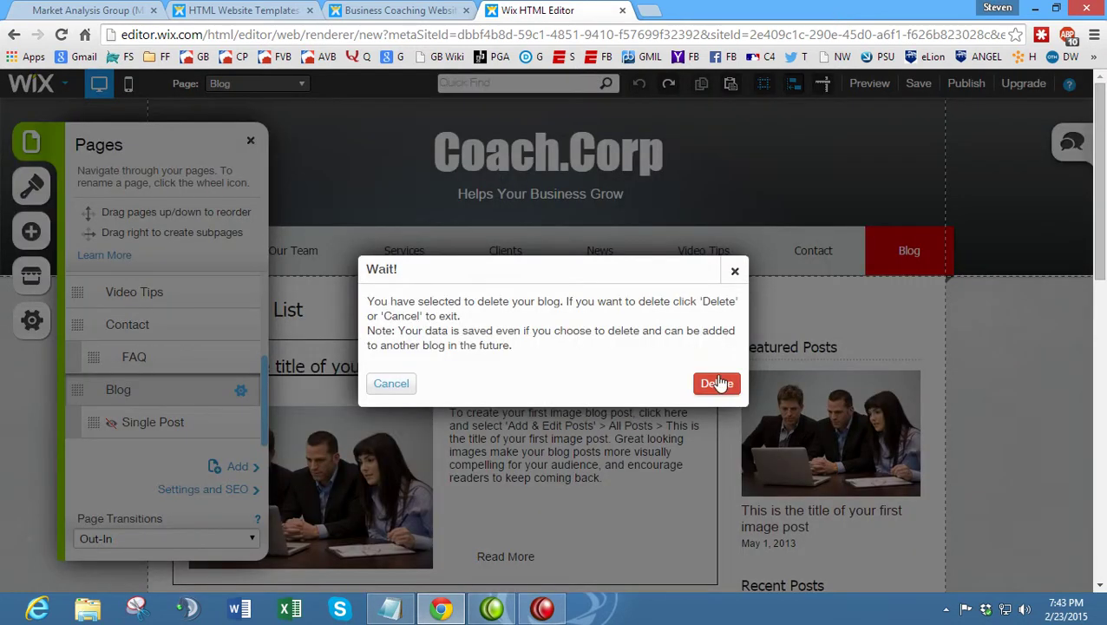
{"action": "left_click", "coordinate": [716, 383]}
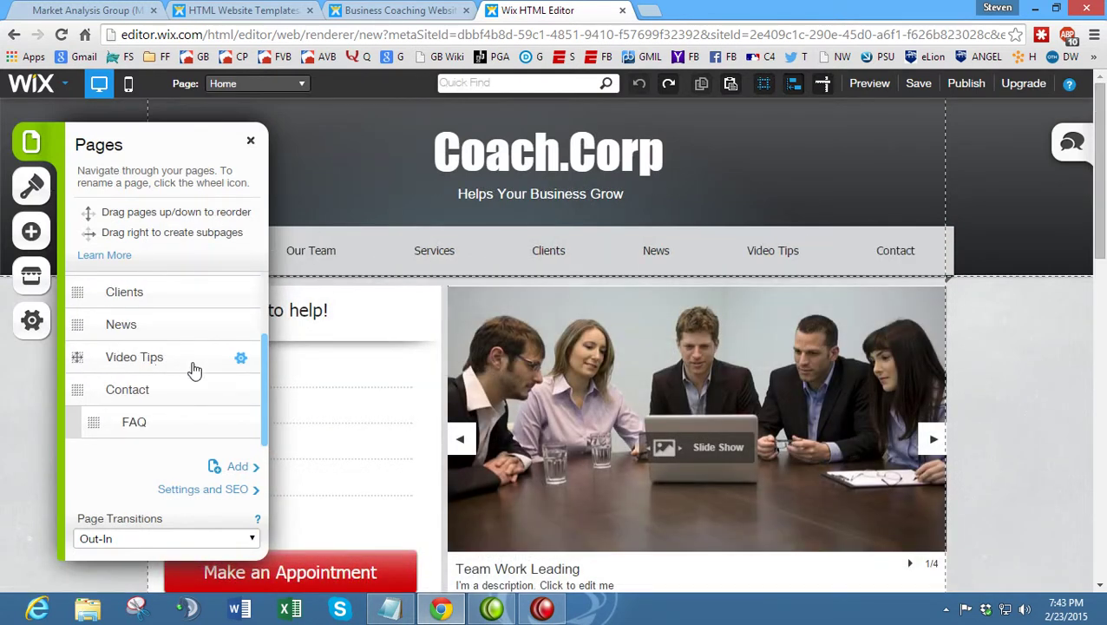
- Delete the Contact page from the site
{"action": "left_click", "coordinate": [210, 391]}
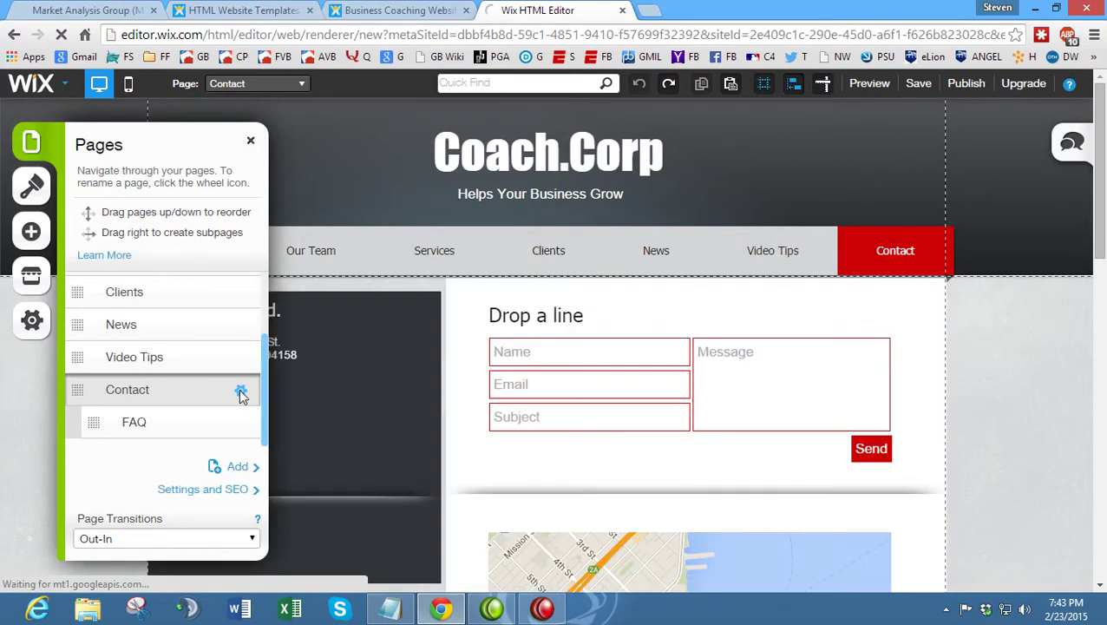
{"action": "left_click", "coordinate": [242, 393]}
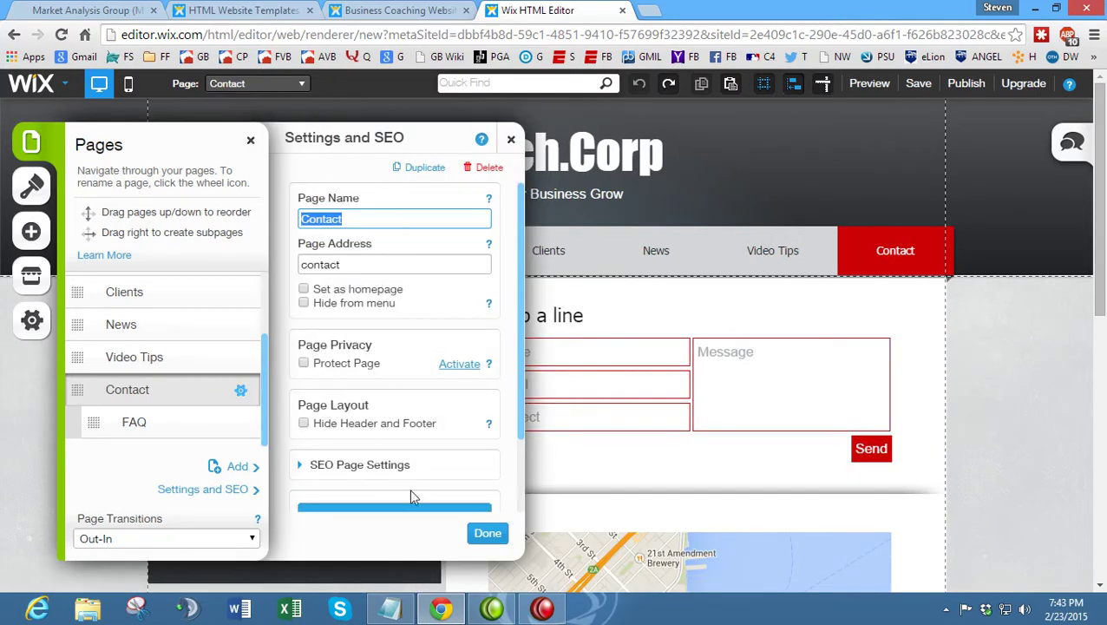
{"action": "left_click", "coordinate": [491, 169]}
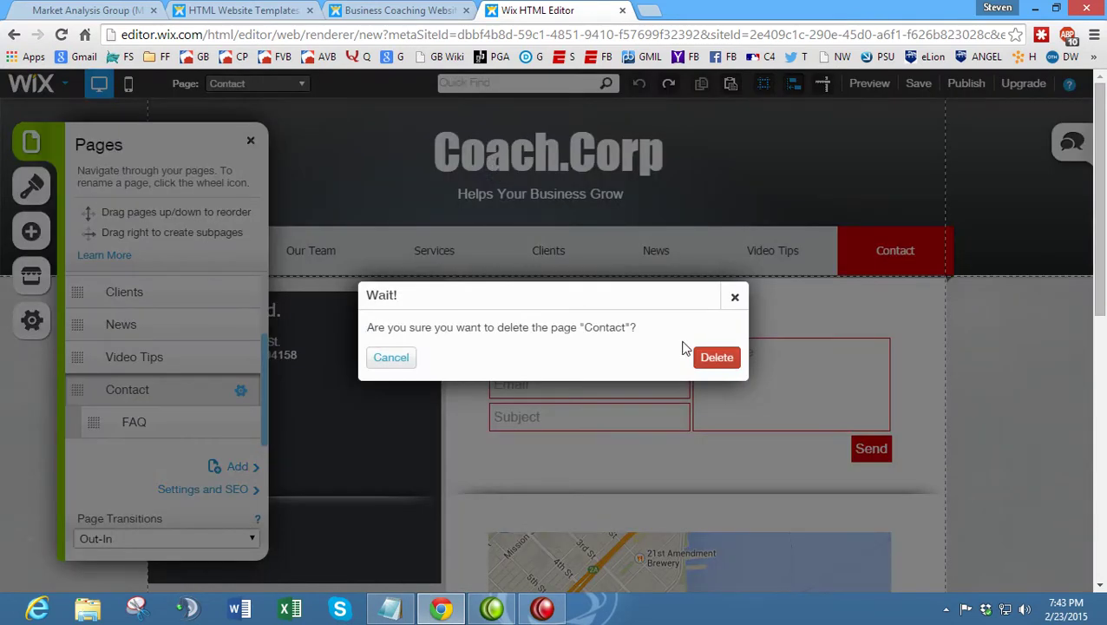
{"action": "left_click", "coordinate": [714, 359]}
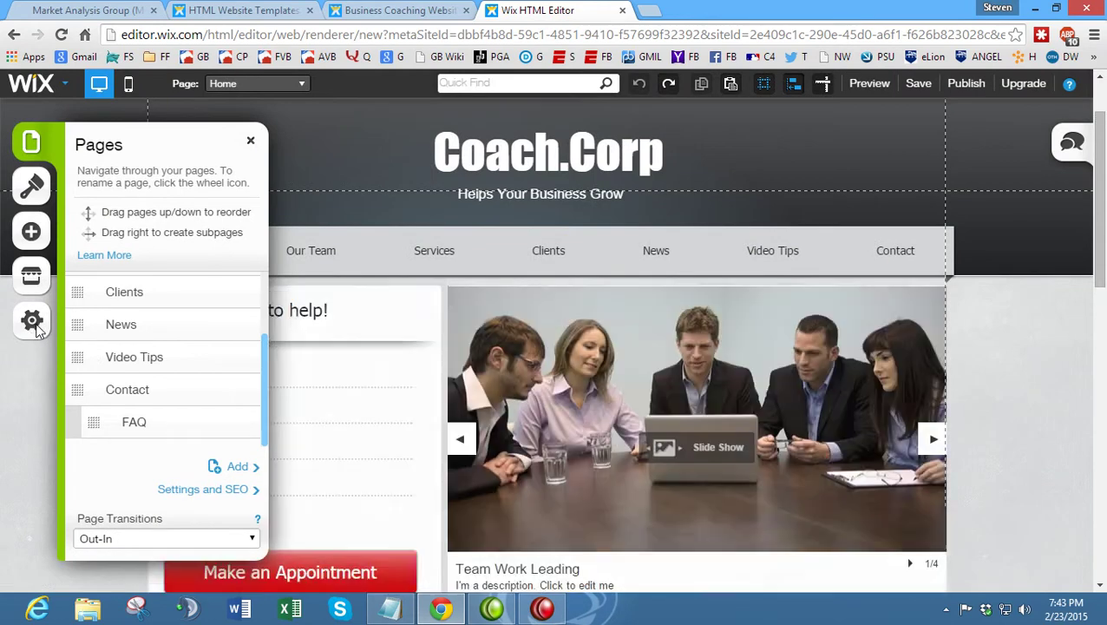
- Create a new page from the About1 layout, named 'Stock Competition'
{"action": "left_click", "coordinate": [241, 468]}
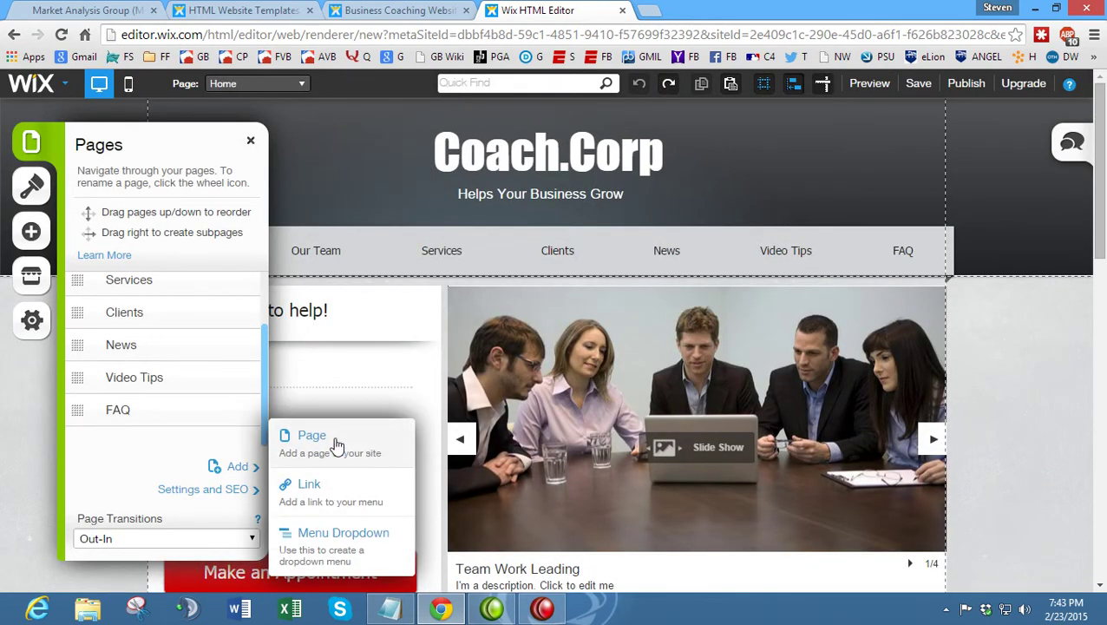
{"action": "left_click", "coordinate": [336, 443]}
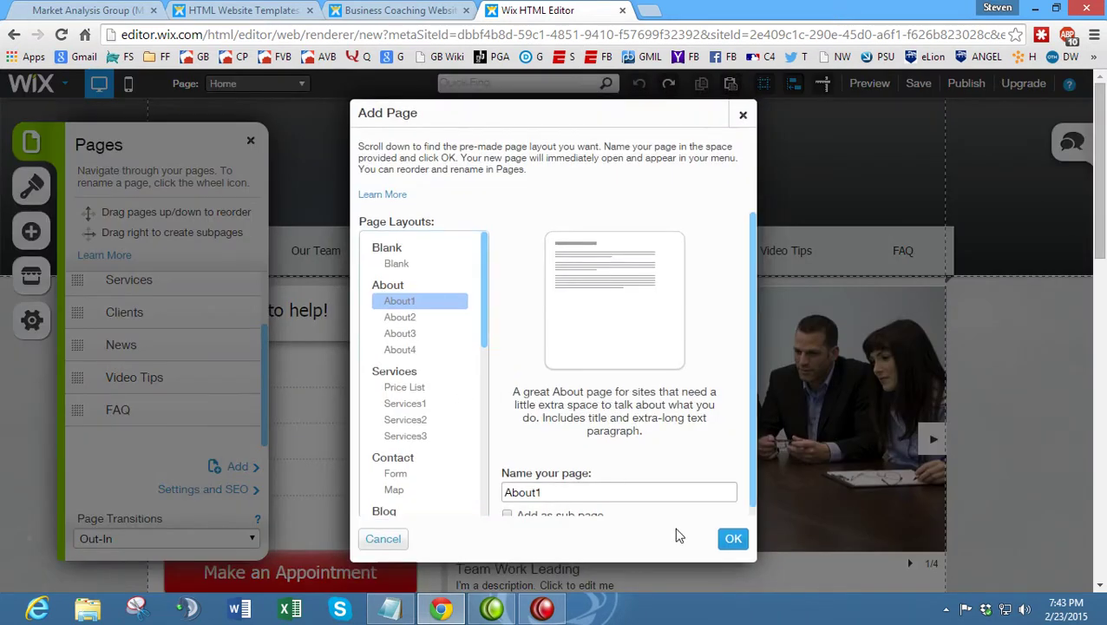
{"action": "scroll", "coordinate": [626, 421], "scroll_direction": "down", "scroll_amount": 1}
{"action": "left_click_drag", "start_coordinate": [579, 482], "coordinate": [483, 489]}
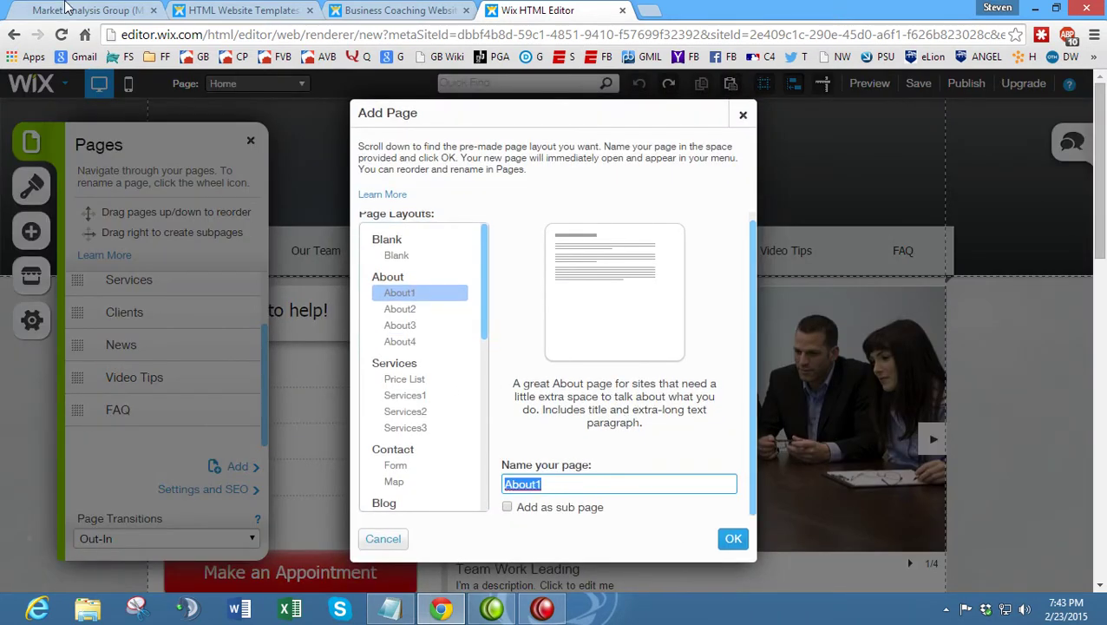
{"action": "left_click", "coordinate": [87, 9]}
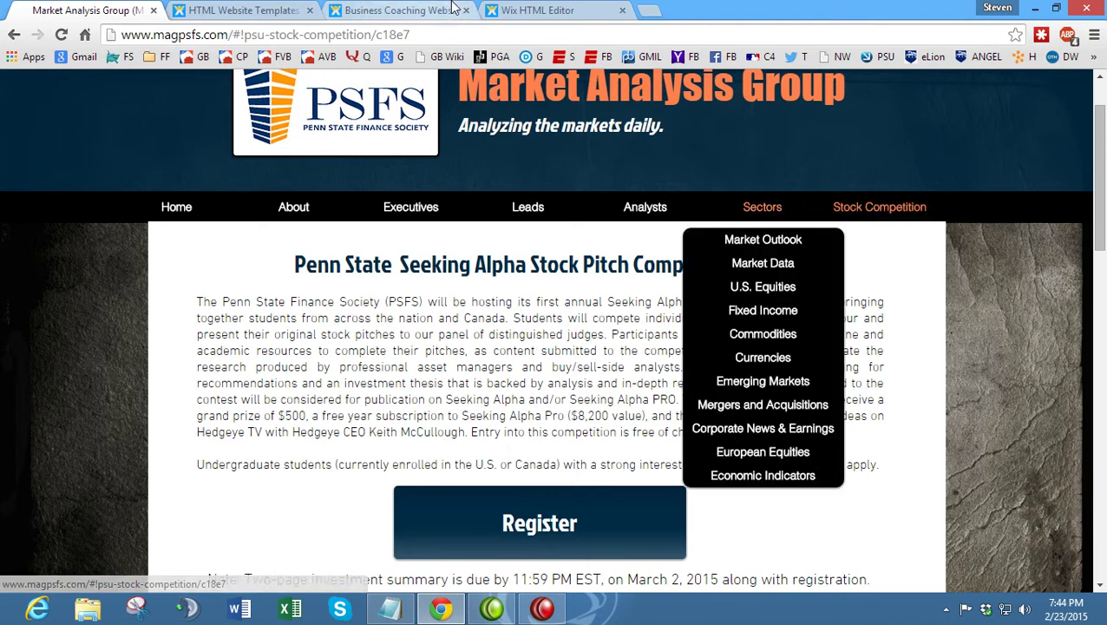
{"action": "left_click", "coordinate": [556, 9]}
{"action": "type", "text": "Stock Competition"}
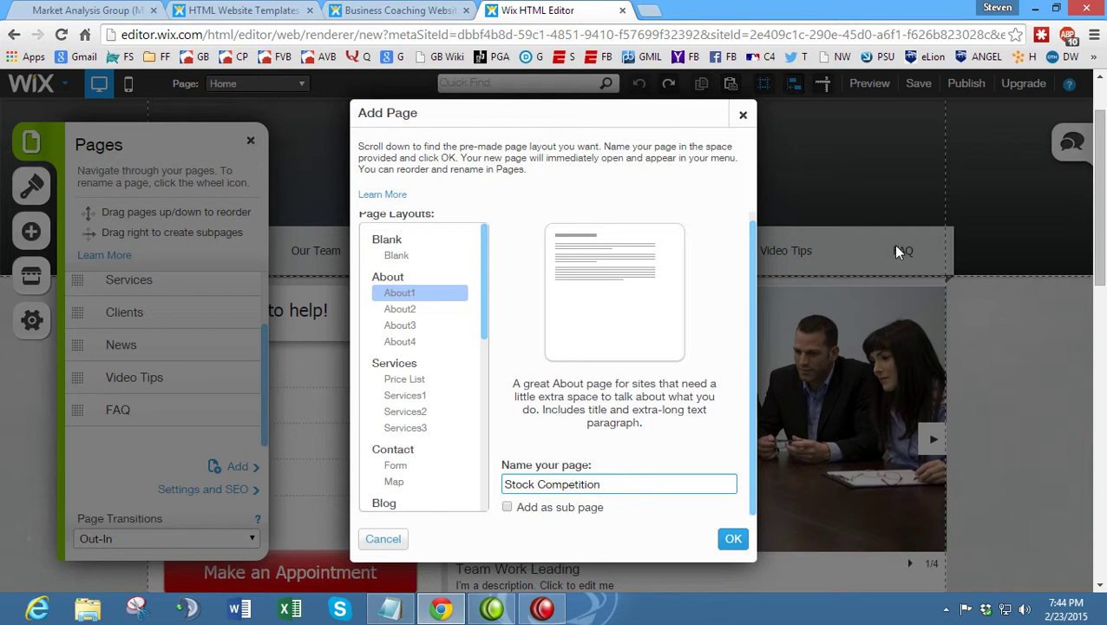
{"action": "left_click", "coordinate": [733, 540]}
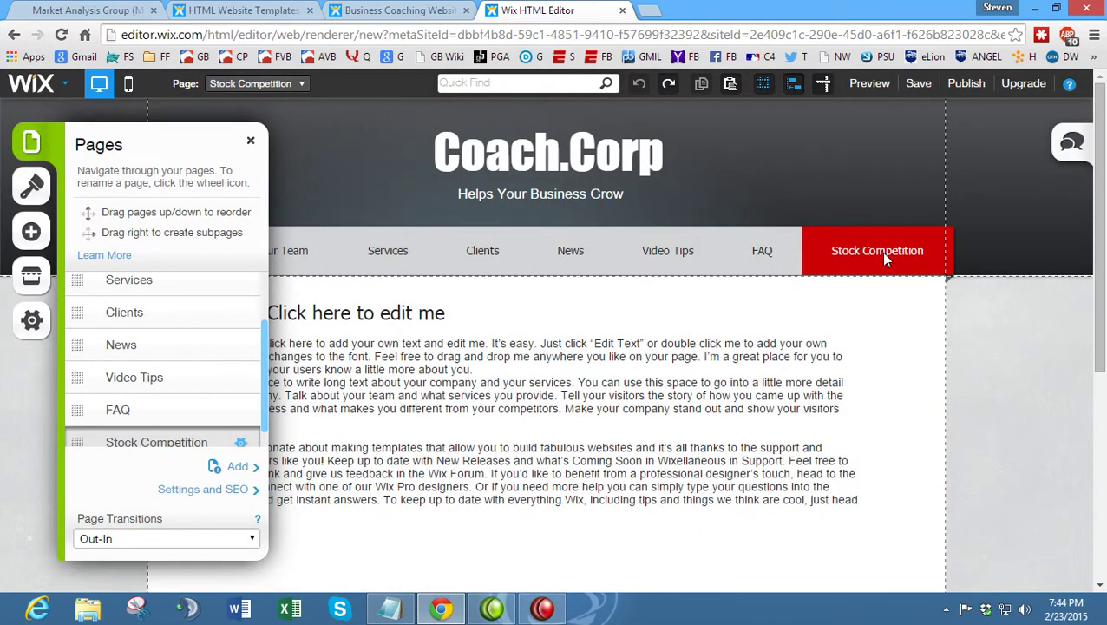
- Copy the 'Penn State Seeking Alpha Stock Pitch Competition 2015' heading from the Market Analysis Group page
{"action": "left_click", "coordinate": [249, 142]}
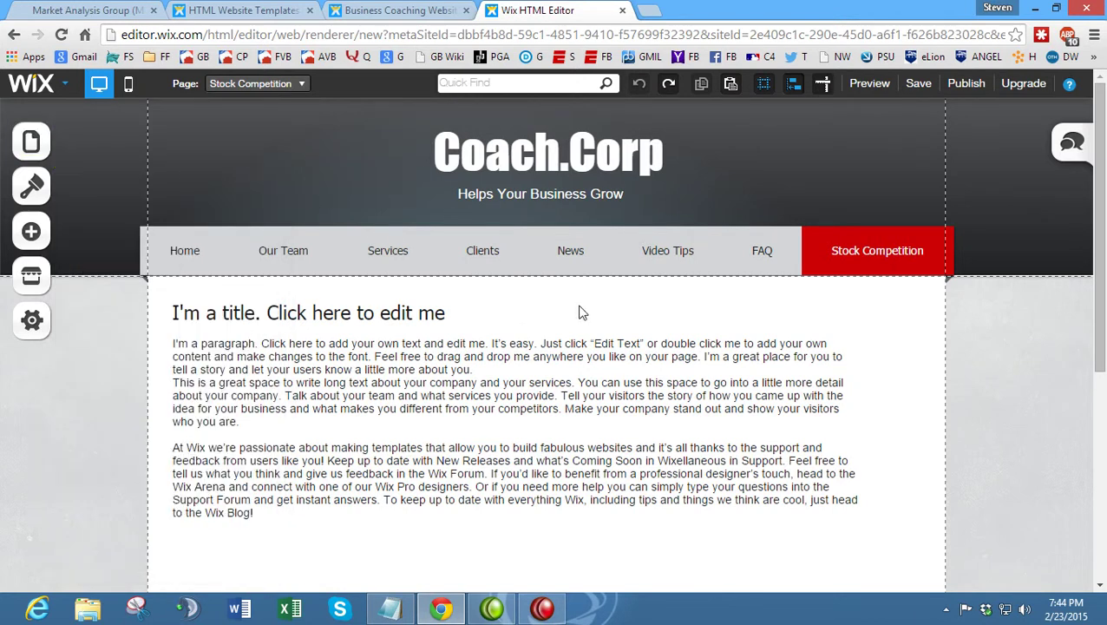
{"action": "left_click", "coordinate": [87, 11]}
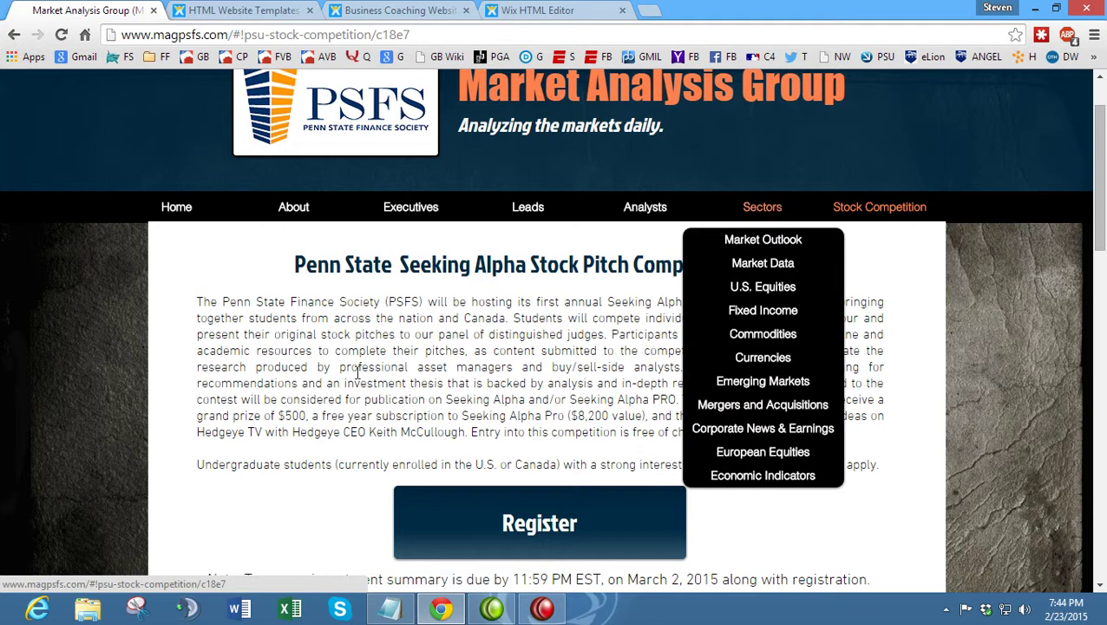
{"action": "left_click_drag", "start_coordinate": [338, 267], "coordinate": [655, 266]}
{"action": "left_click", "coordinate": [899, 280]}
{"action": "left_click_drag", "start_coordinate": [786, 273], "coordinate": [328, 269]}
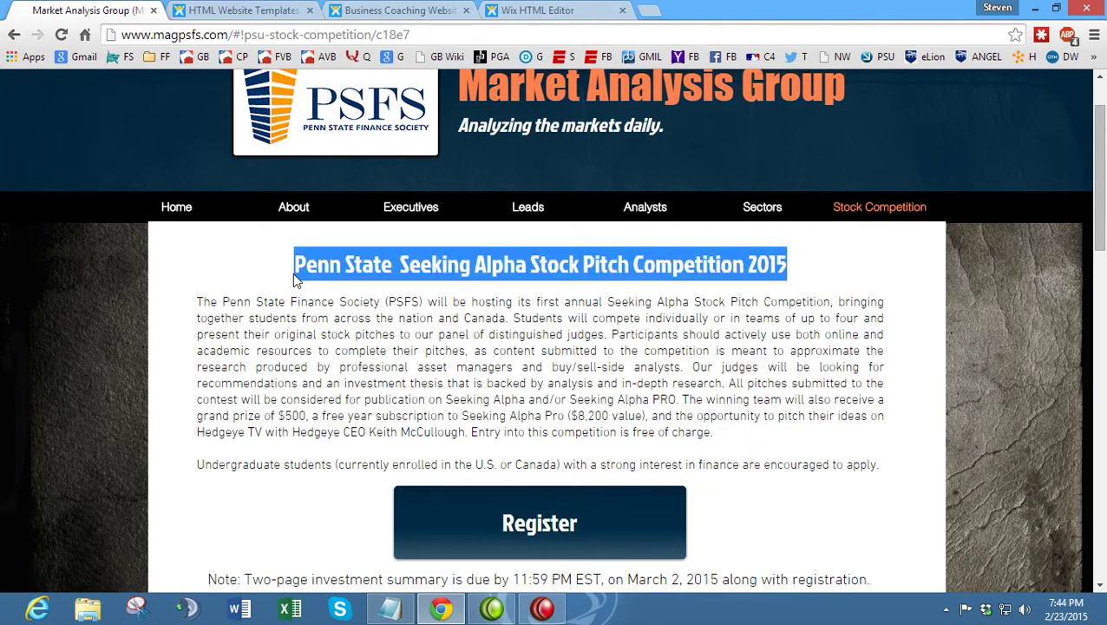
{"action": "right_click", "coordinate": [328, 271]}
{"action": "left_click", "coordinate": [352, 287]}
- Delete the placeholder 'I'm a title' heading and sample paragraph block from the Stock Competition page
{"action": "left_click", "coordinate": [555, 11]}
{"action": "left_click", "coordinate": [353, 304]}
{"action": "left_click", "coordinate": [354, 309]}
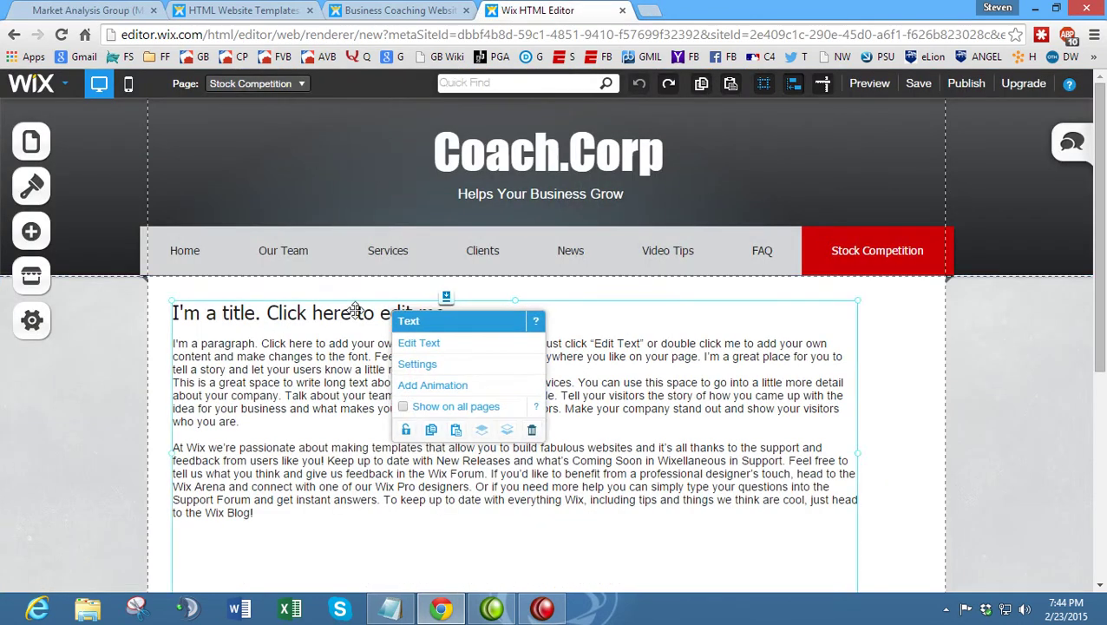
{"action": "left_click", "coordinate": [420, 343]}
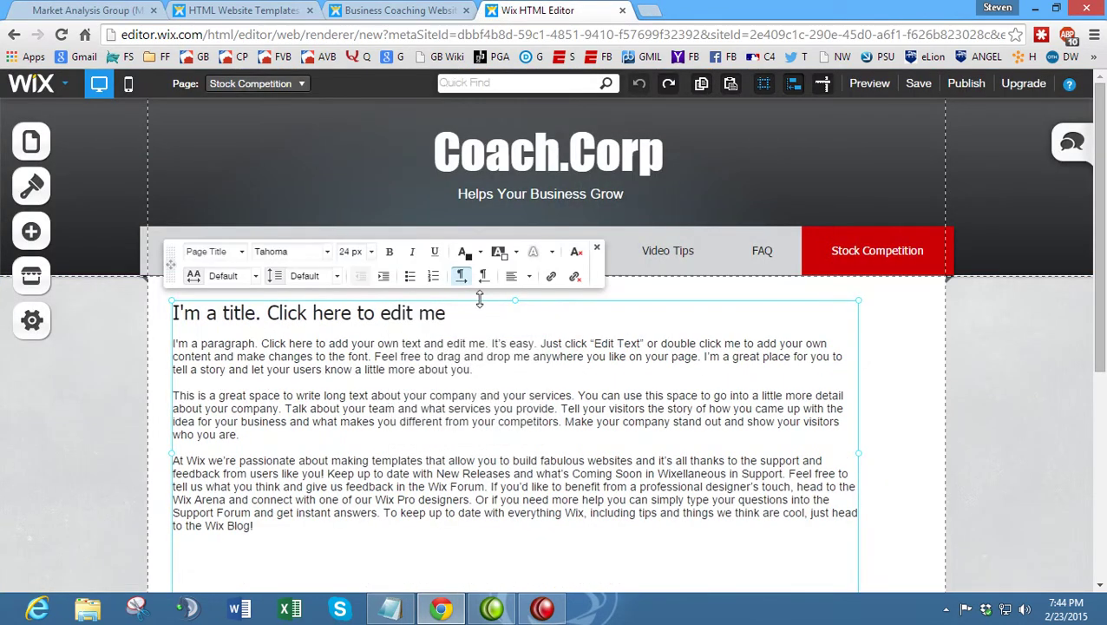
{"action": "left_click", "coordinate": [761, 298]}
{"action": "left_click", "coordinate": [726, 321]}
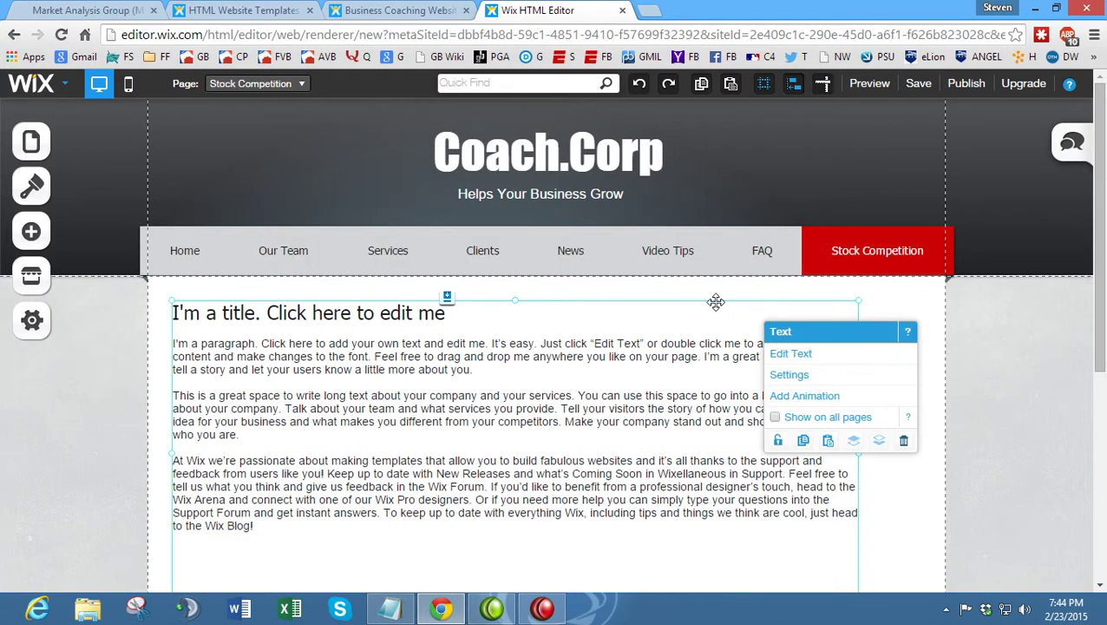
{"action": "key", "text": "Delete"}
{"action": "scroll", "coordinate": [709, 304], "scroll_direction": "down", "scroll_amount": 5}
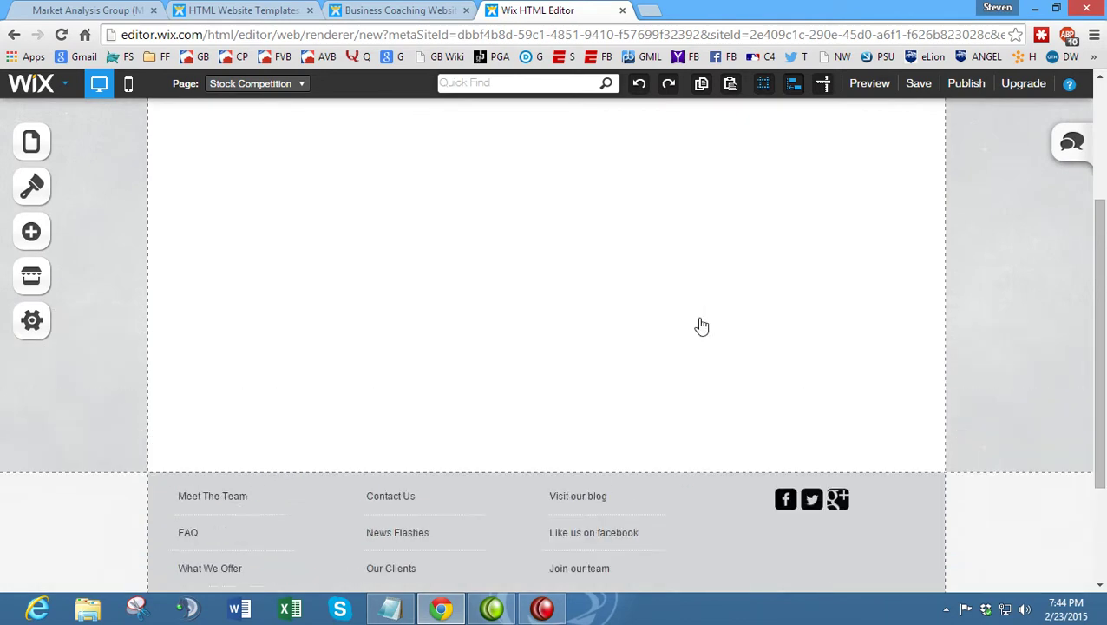
{"action": "scroll", "coordinate": [699, 323], "scroll_direction": "down", "scroll_amount": 3}
{"action": "left_click", "coordinate": [615, 390]}
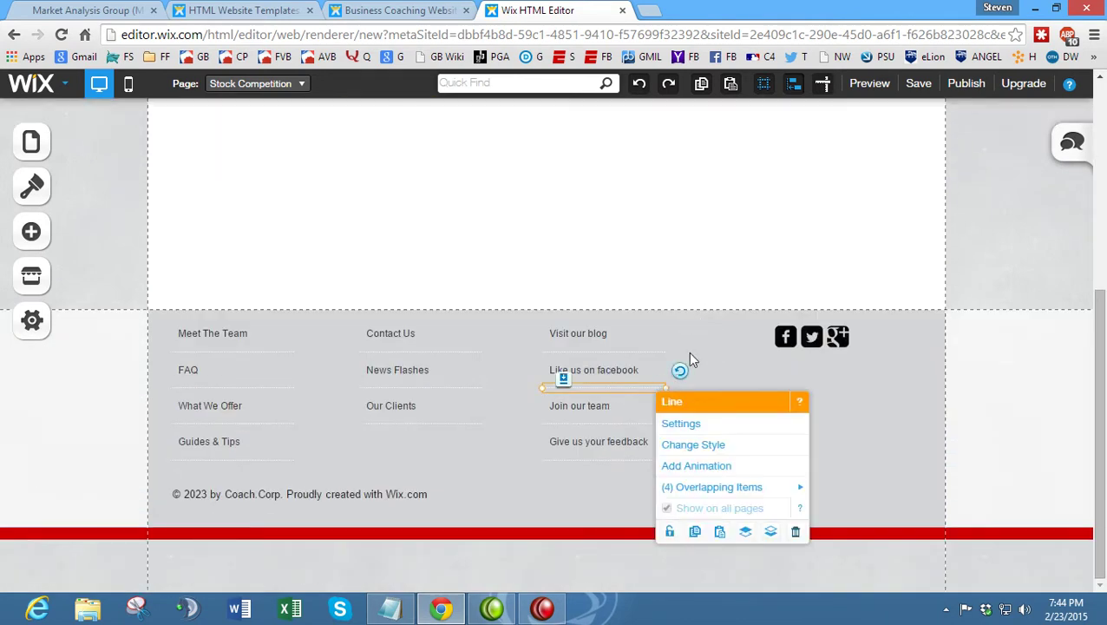
{"action": "left_click", "coordinate": [702, 337]}
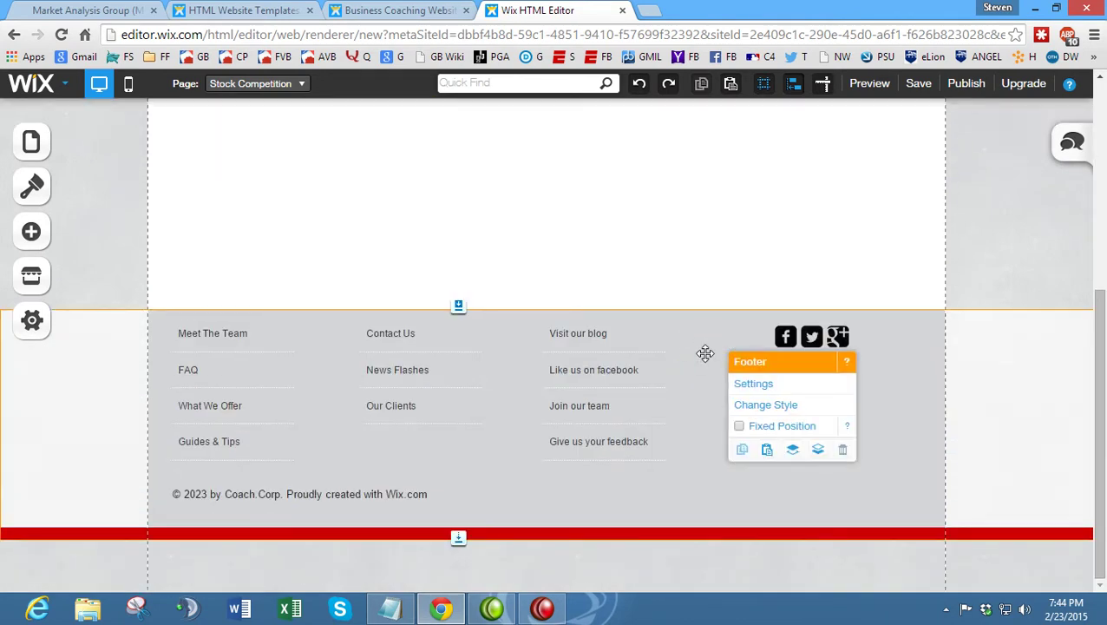
{"action": "scroll", "coordinate": [660, 308], "scroll_direction": "up", "scroll_amount": 1}
{"action": "scroll", "coordinate": [499, 338], "scroll_direction": "up", "scroll_amount": 5}
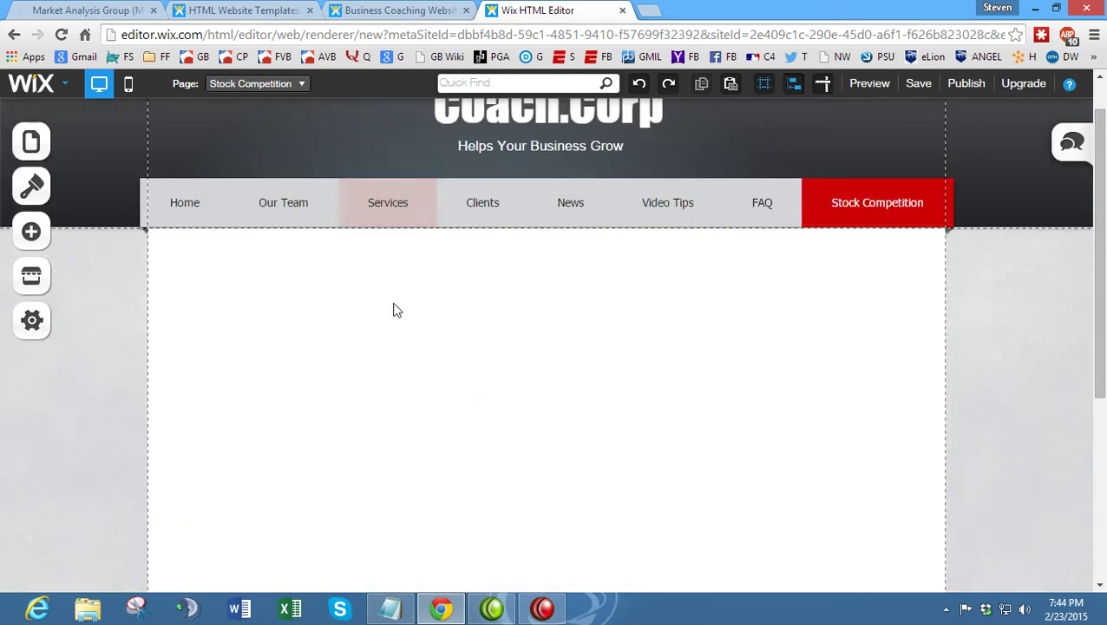
- Add a Title text box near the page top and paste in the competition title
{"action": "left_click", "coordinate": [30, 232]}
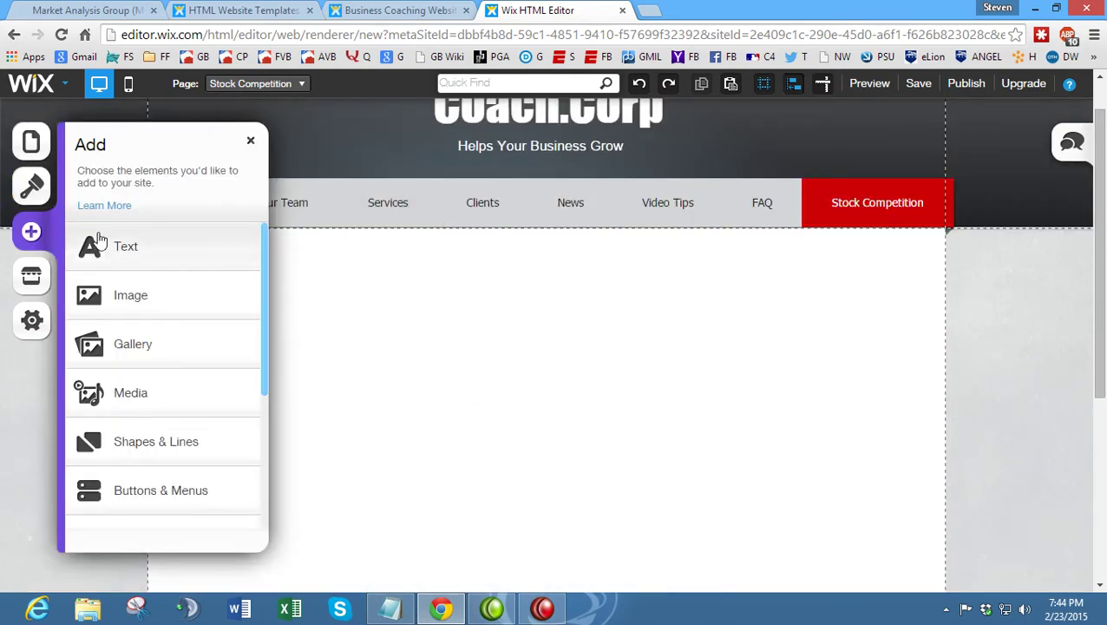
{"action": "left_click", "coordinate": [176, 248]}
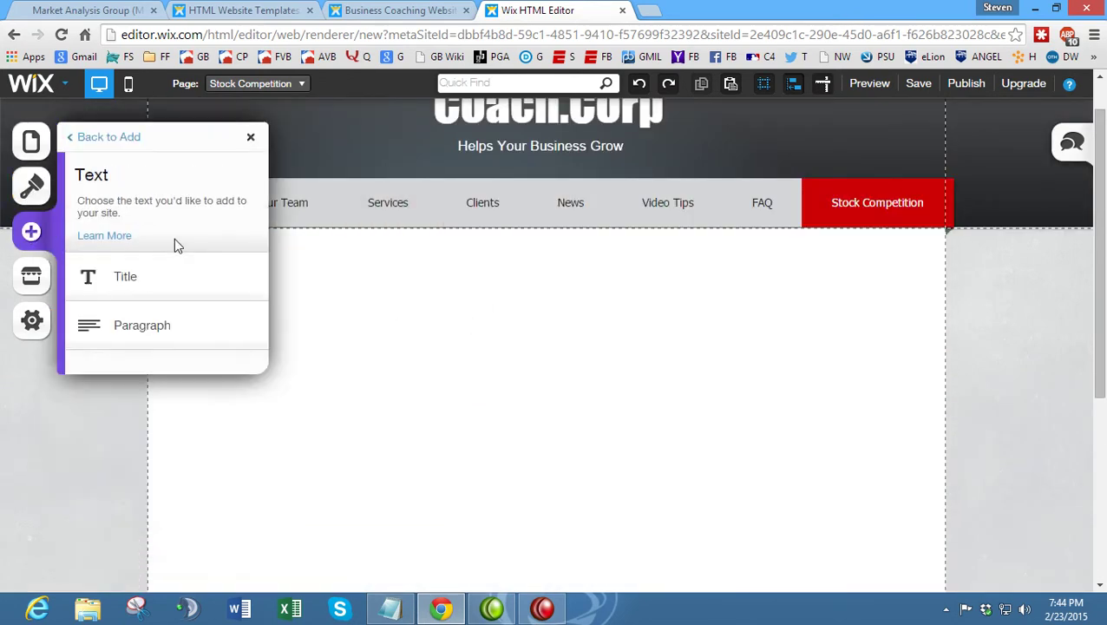
{"action": "left_click", "coordinate": [158, 295]}
{"action": "left_click_drag", "start_coordinate": [641, 315], "coordinate": [647, 279]}
{"action": "double_click", "coordinate": [621, 333]}
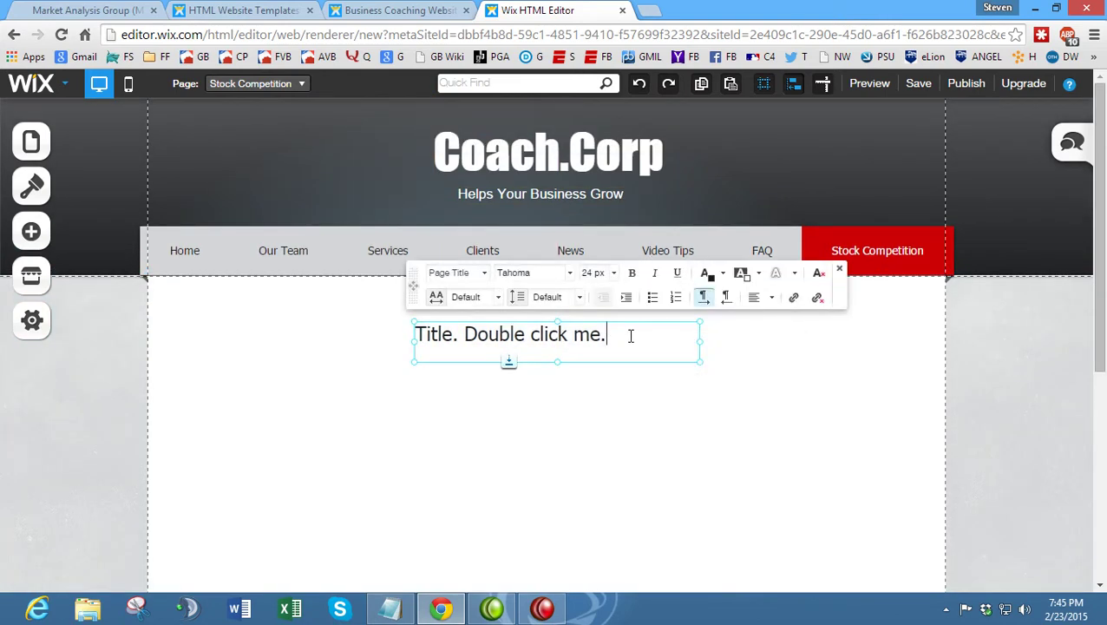
{"action": "left_click_drag", "start_coordinate": [631, 335], "coordinate": [312, 332]}
{"action": "key", "text": "ctrl+v"}
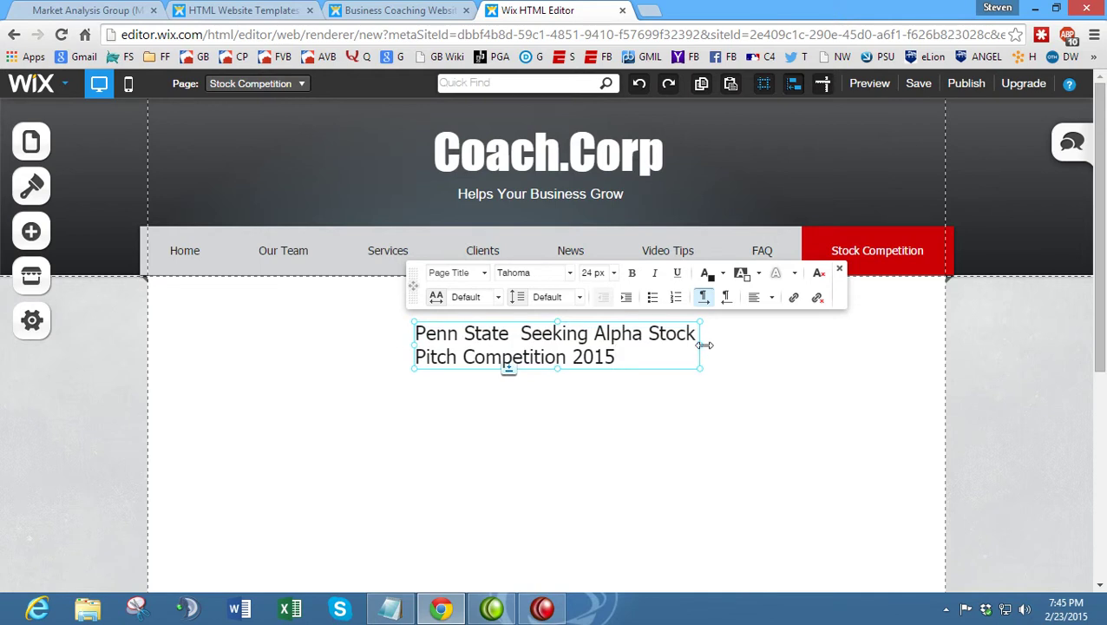
- Widen the title box so the heading fits on one line, centred on the page
{"action": "left_click_drag", "start_coordinate": [709, 341], "coordinate": [838, 344]}
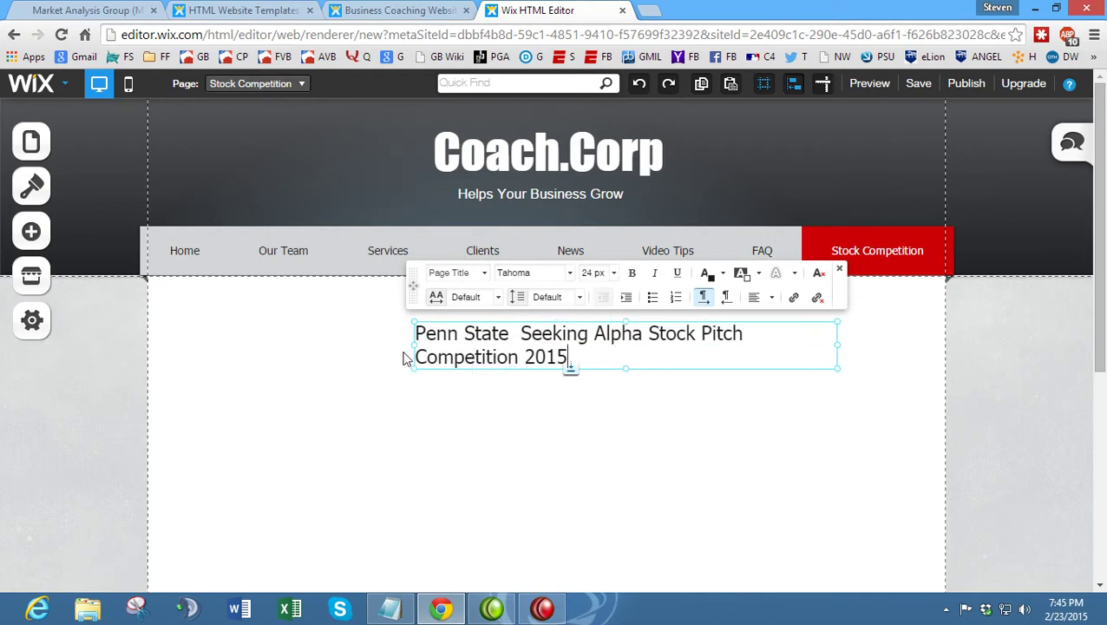
{"action": "left_click_drag", "start_coordinate": [411, 348], "coordinate": [338, 344]}
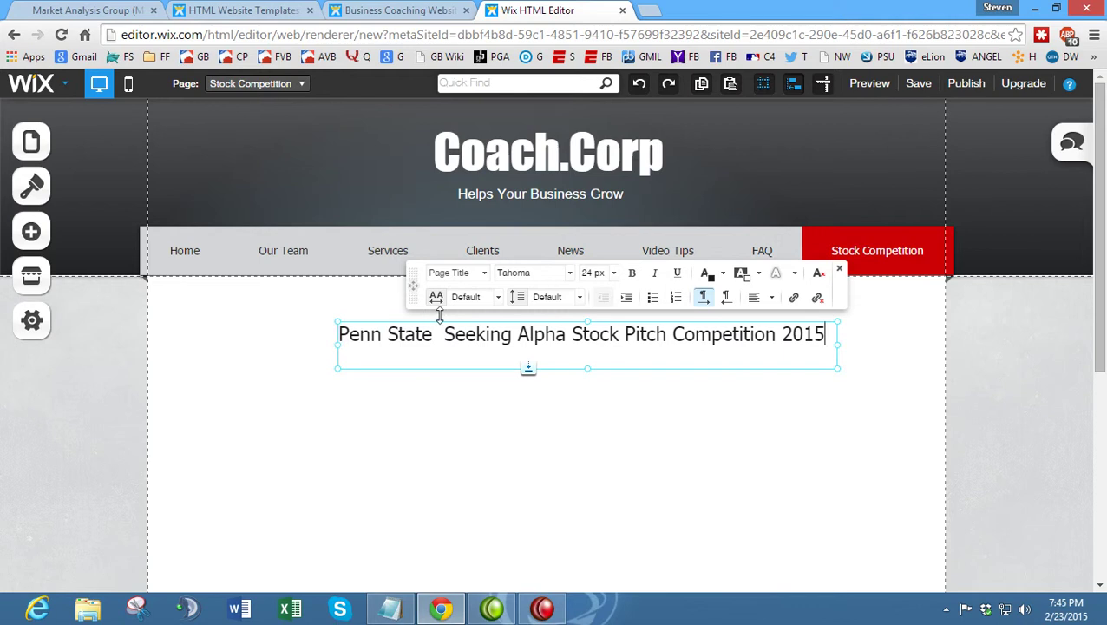
{"action": "left_click", "coordinate": [456, 400]}
{"action": "left_click", "coordinate": [452, 324]}
{"action": "left_click_drag", "start_coordinate": [452, 324], "coordinate": [425, 322]}
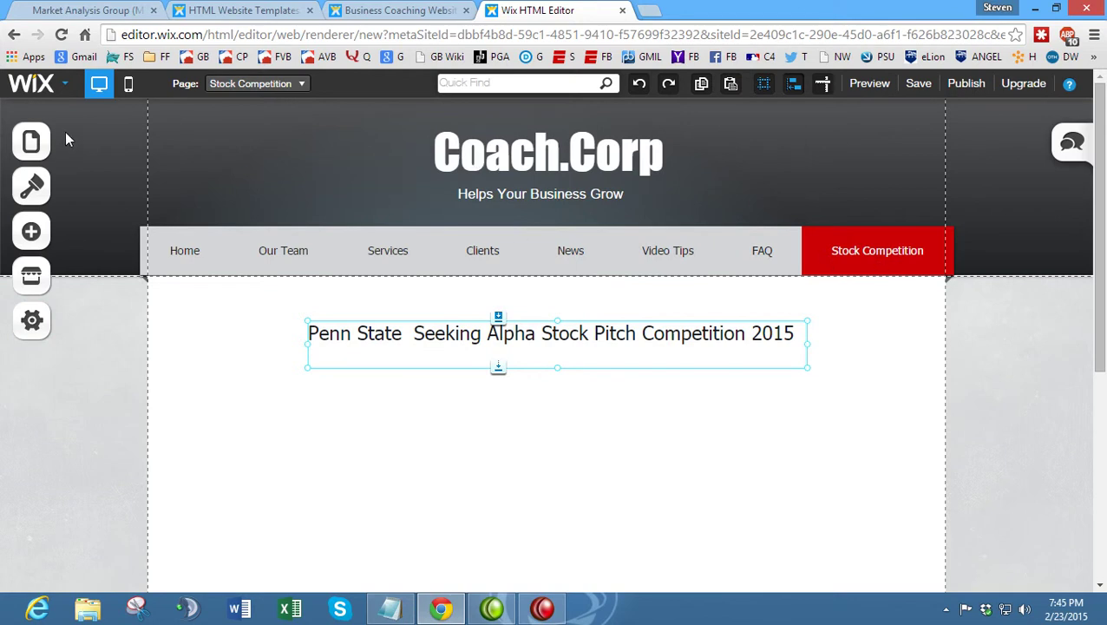
{"action": "left_click", "coordinate": [401, 359]}
{"action": "left_click", "coordinate": [415, 352]}
{"action": "left_click", "coordinate": [203, 363]}
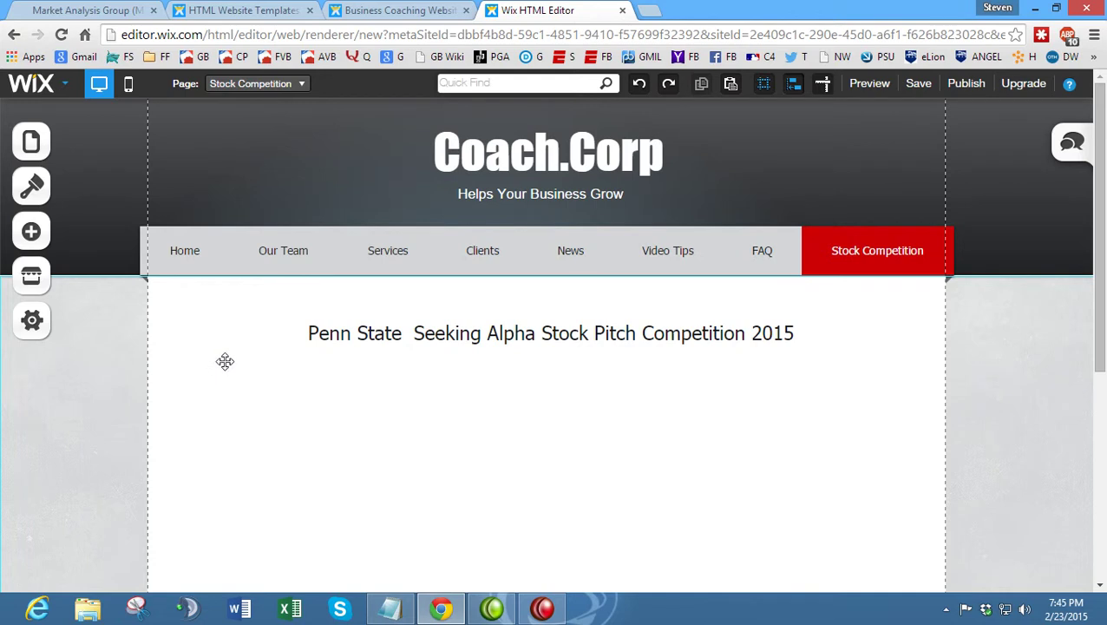
- Enlarge the heading text to 30 px, widening and recentring its box
{"action": "left_click", "coordinate": [119, 8]}
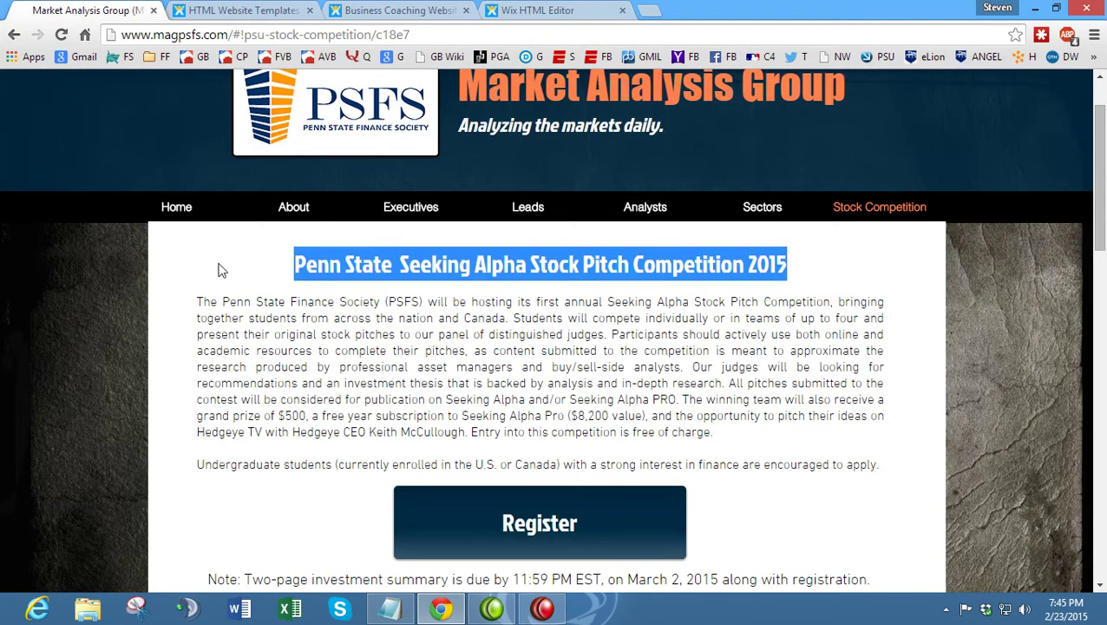
{"action": "left_click", "coordinate": [259, 284]}
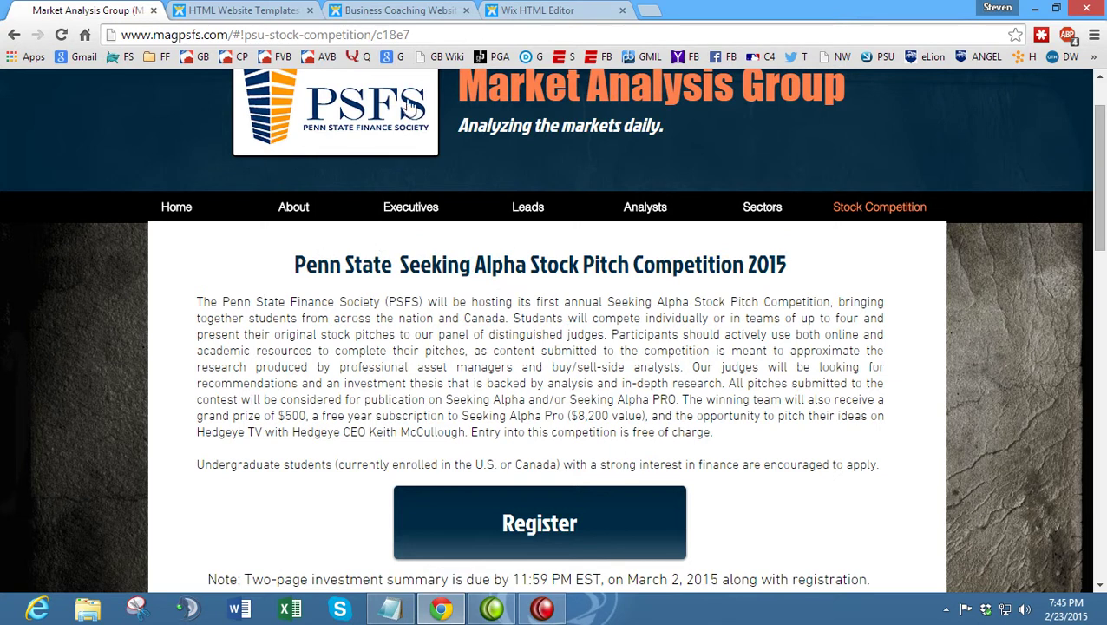
{"action": "left_click", "coordinate": [538, 10]}
{"action": "left_click", "coordinate": [630, 334]}
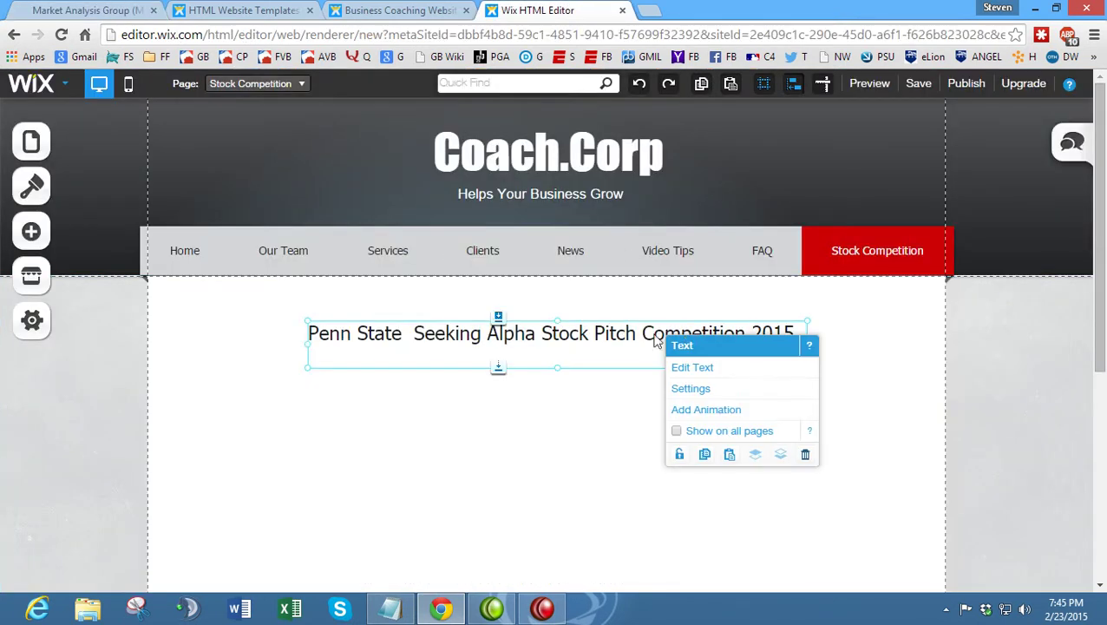
{"action": "double_click", "coordinate": [665, 334]}
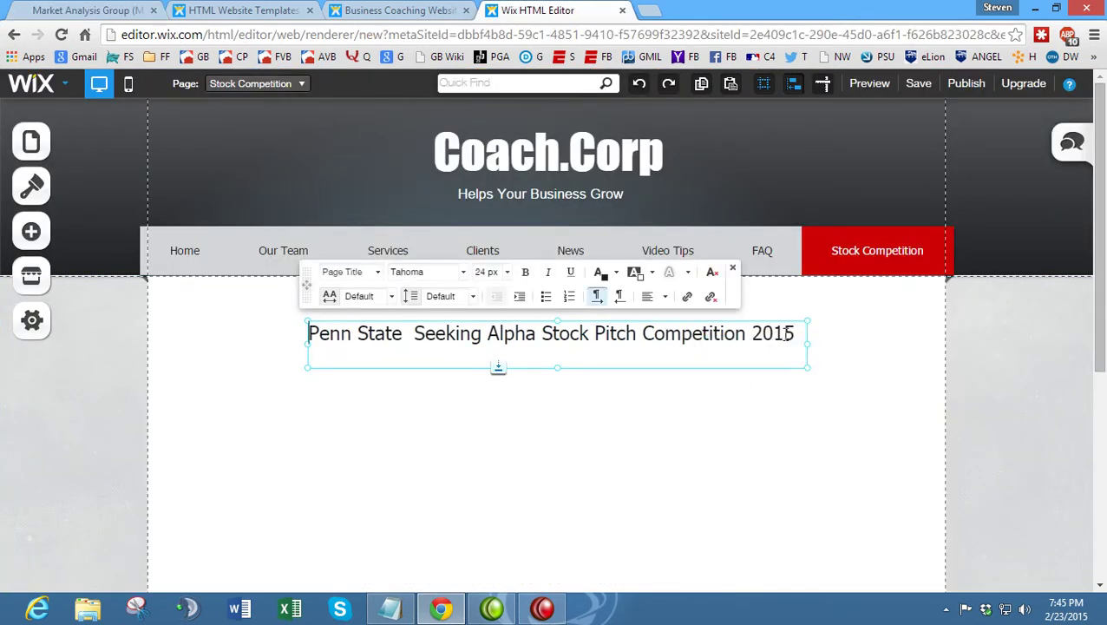
{"action": "left_click_drag", "start_coordinate": [795, 335], "coordinate": [296, 317]}
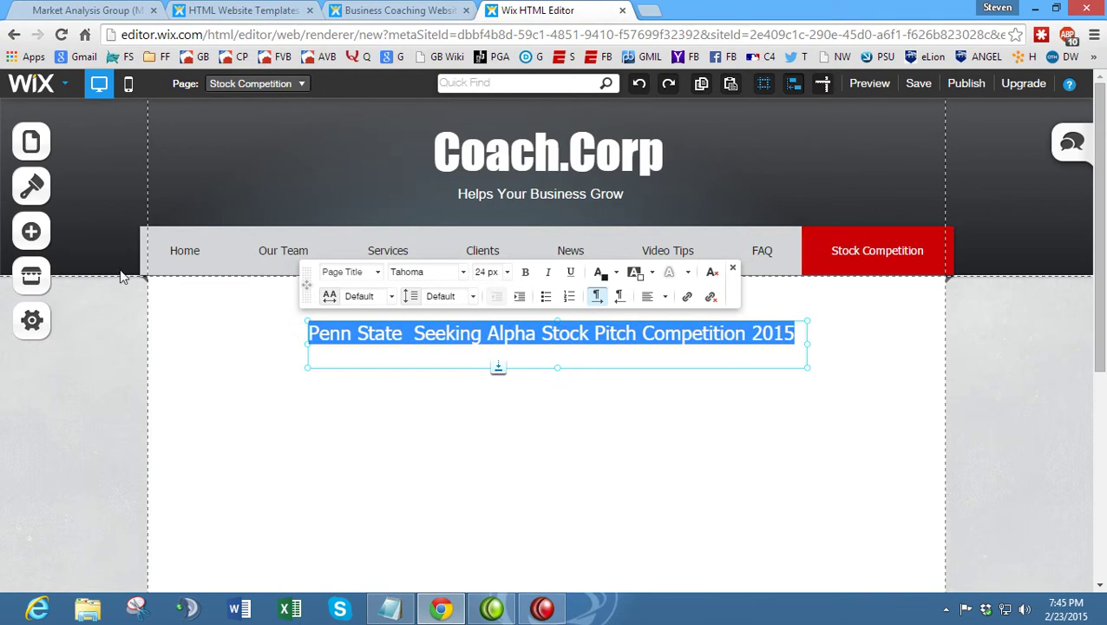
{"action": "left_click", "coordinate": [507, 272]}
{"action": "scroll", "coordinate": [547, 382], "scroll_direction": "down", "scroll_amount": 3}
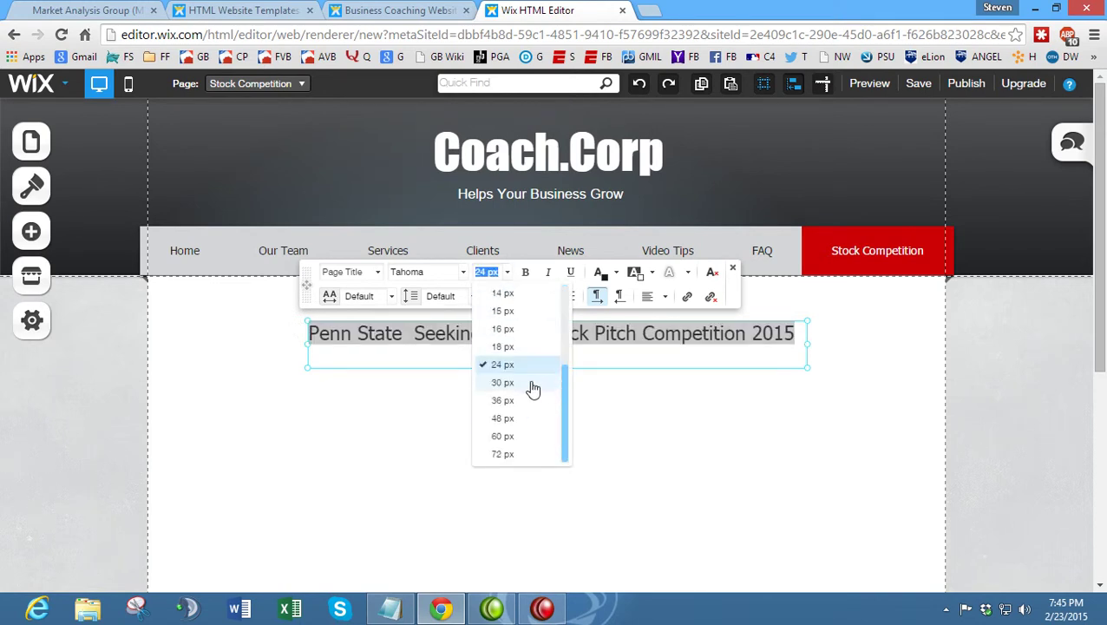
{"action": "left_click", "coordinate": [503, 382]}
{"action": "left_click_drag", "start_coordinate": [812, 356], "coordinate": [928, 345]}
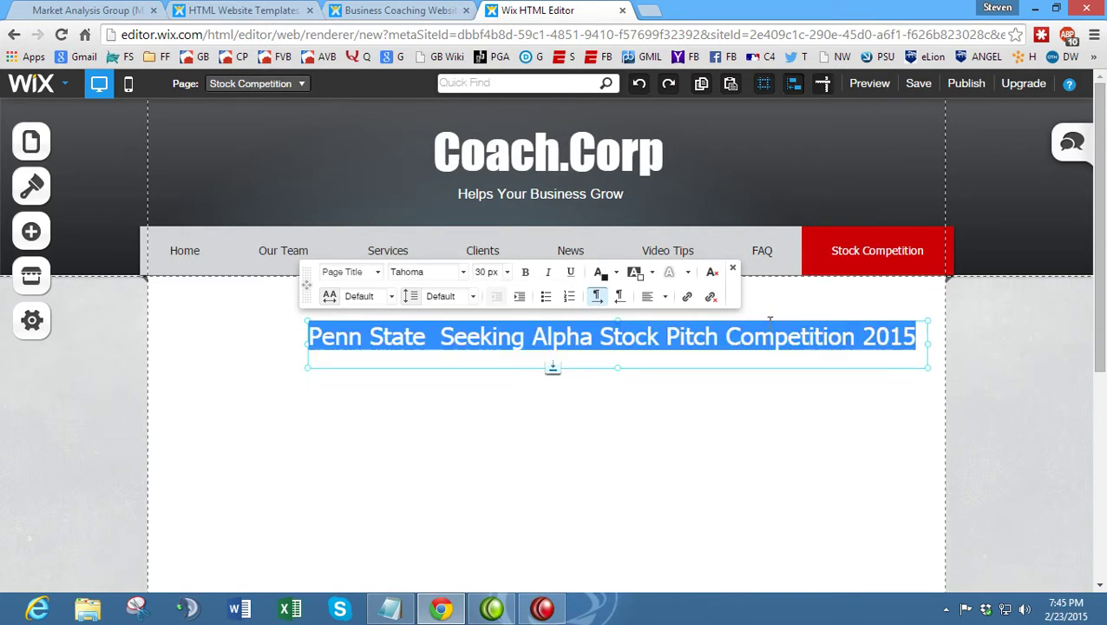
{"action": "left_click", "coordinate": [716, 395]}
{"action": "left_click", "coordinate": [726, 340]}
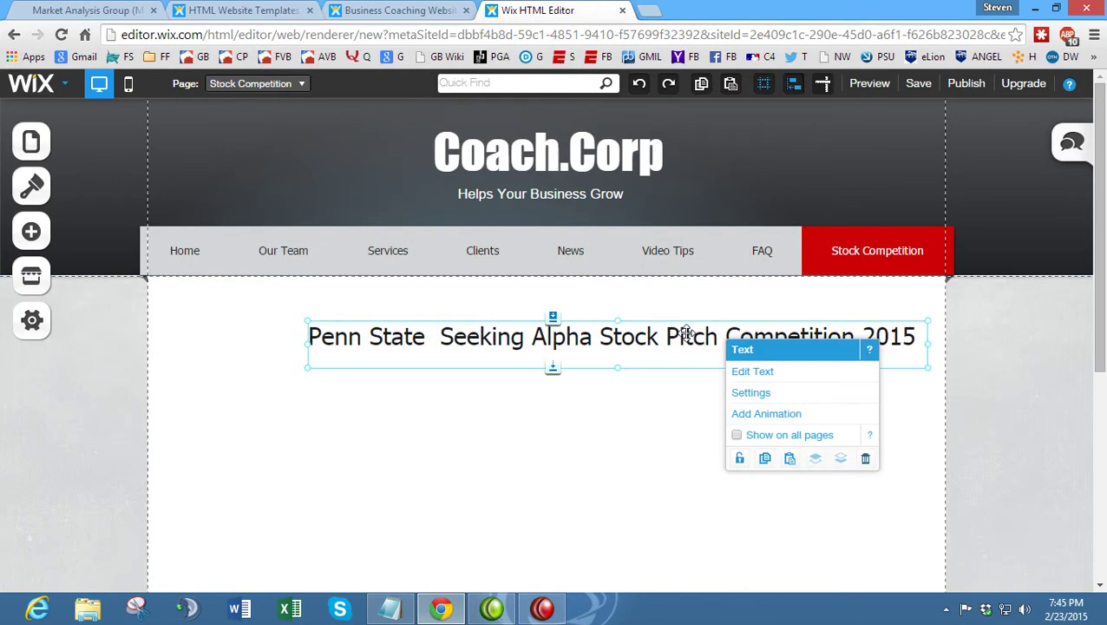
{"action": "left_click_drag", "start_coordinate": [692, 322], "coordinate": [623, 322]}
- Make the heading text red and bold, keeping it centred on one line
{"action": "double_click", "coordinate": [806, 347]}
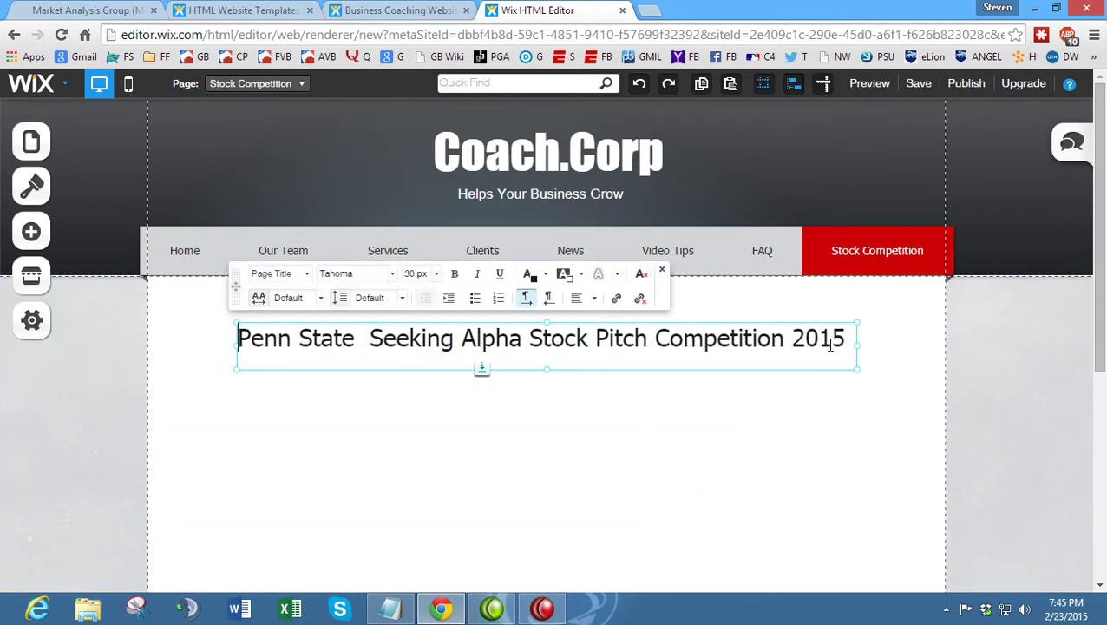
{"action": "left_click_drag", "start_coordinate": [848, 344], "coordinate": [131, 338]}
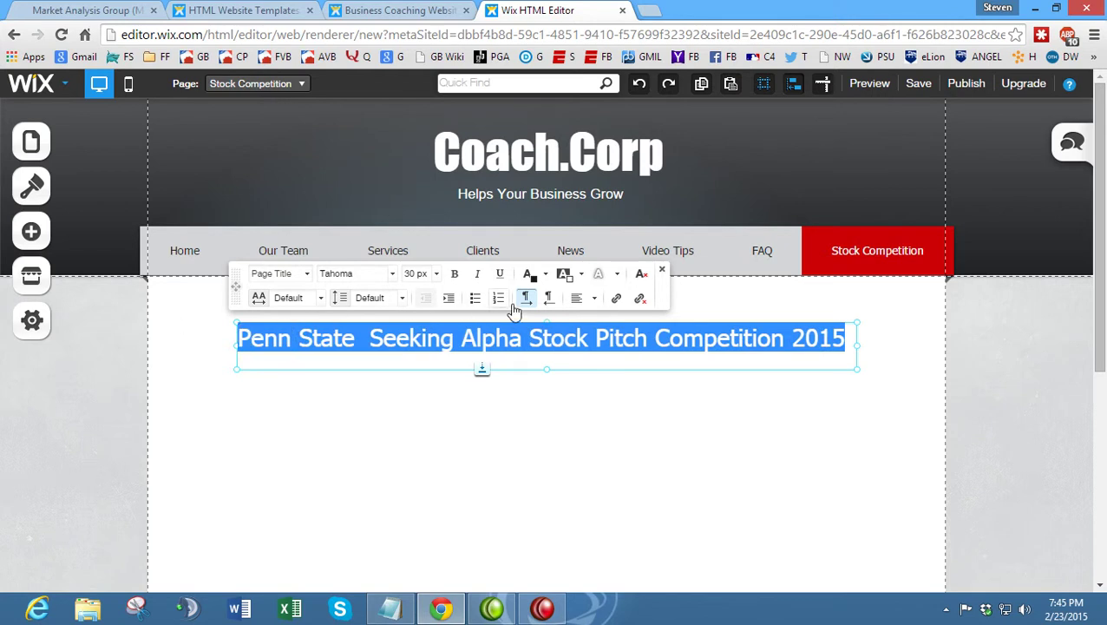
{"action": "left_click", "coordinate": [545, 277]}
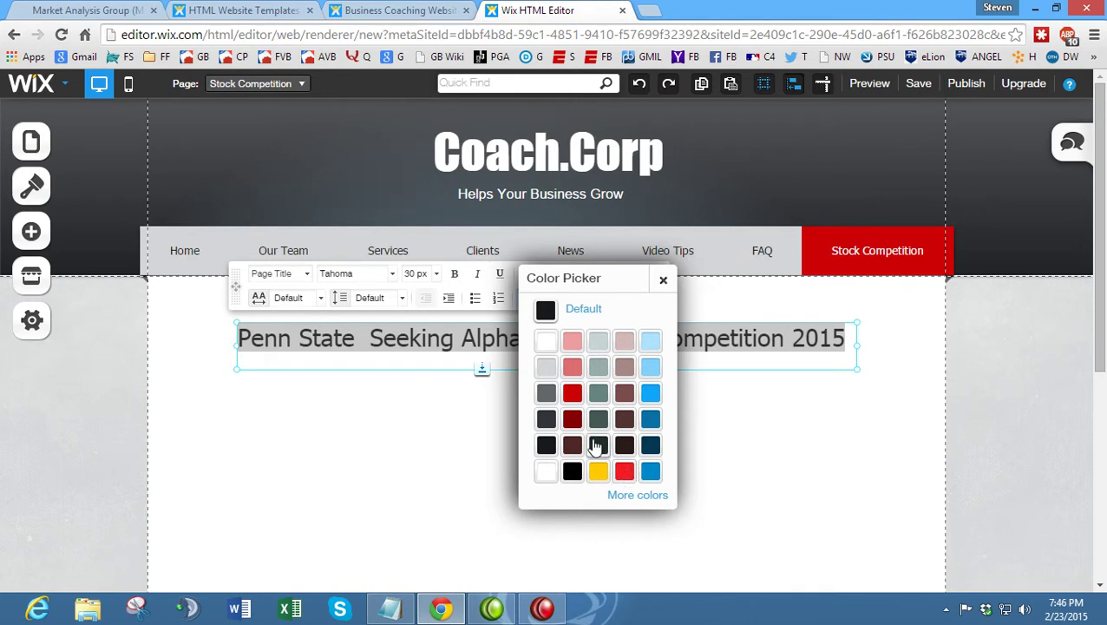
{"action": "left_click", "coordinate": [580, 397]}
{"action": "key", "text": "ctrl+b"}
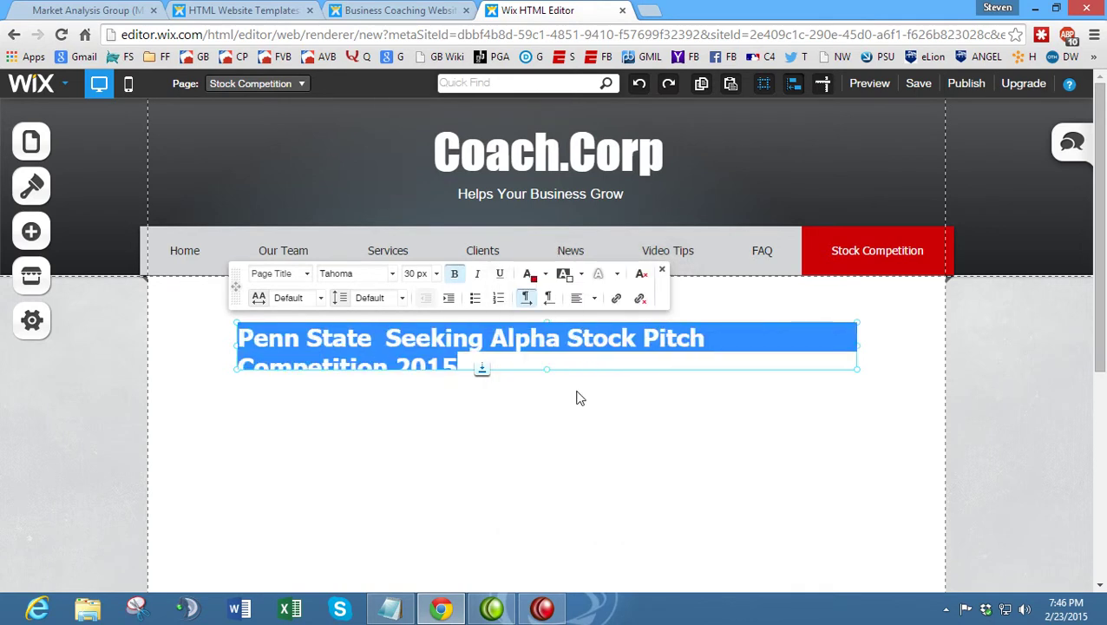
{"action": "left_click", "coordinate": [732, 382]}
{"action": "left_click", "coordinate": [590, 347]}
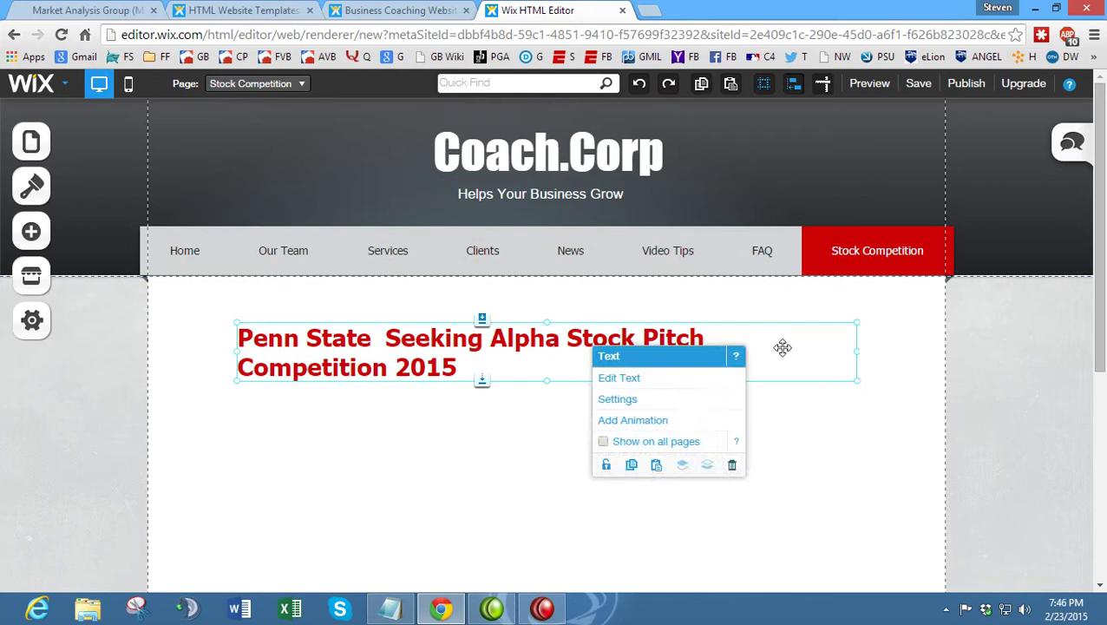
{"action": "left_click_drag", "start_coordinate": [863, 353], "coordinate": [962, 346]}
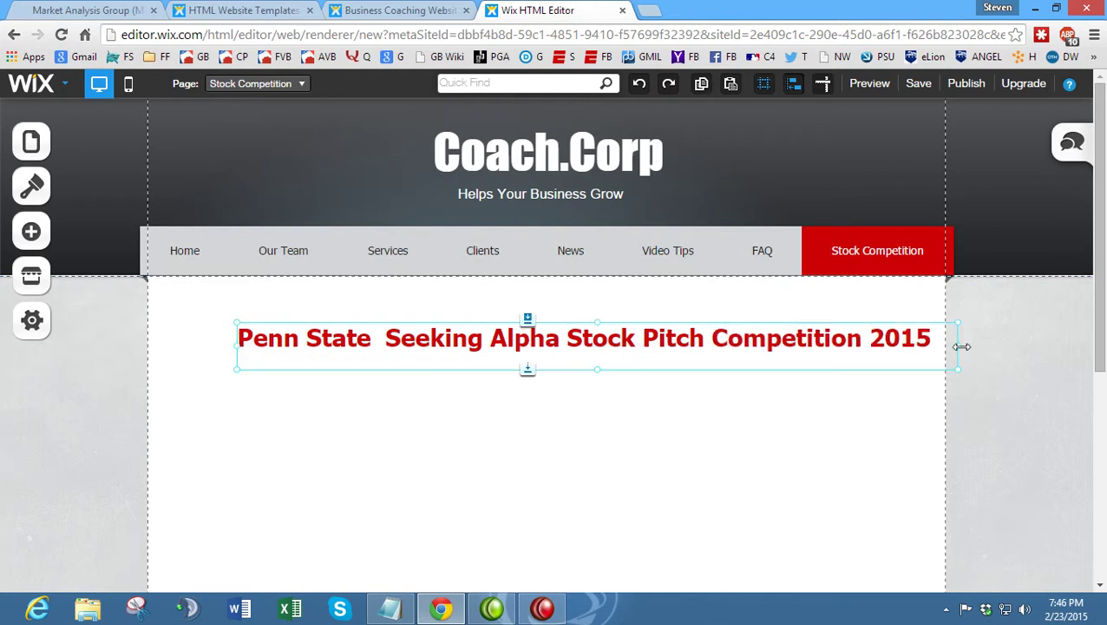
{"action": "left_click", "coordinate": [458, 392]}
{"action": "left_click", "coordinate": [463, 344]}
{"action": "left_click_drag", "start_coordinate": [468, 324], "coordinate": [427, 322]}
- Replace 'Penn State' in the heading with 'Coach.Corp'
{"action": "double_click", "coordinate": [328, 341]}
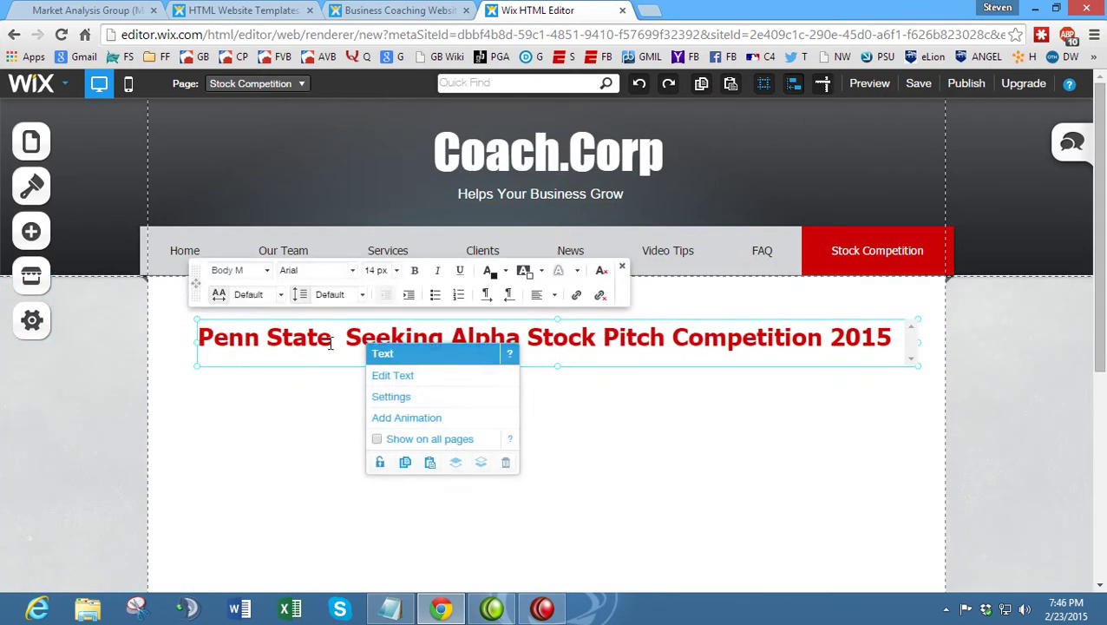
{"action": "left_click_drag", "start_coordinate": [331, 339], "coordinate": [149, 335]}
{"action": "type", "text": "Coach.Cor"}
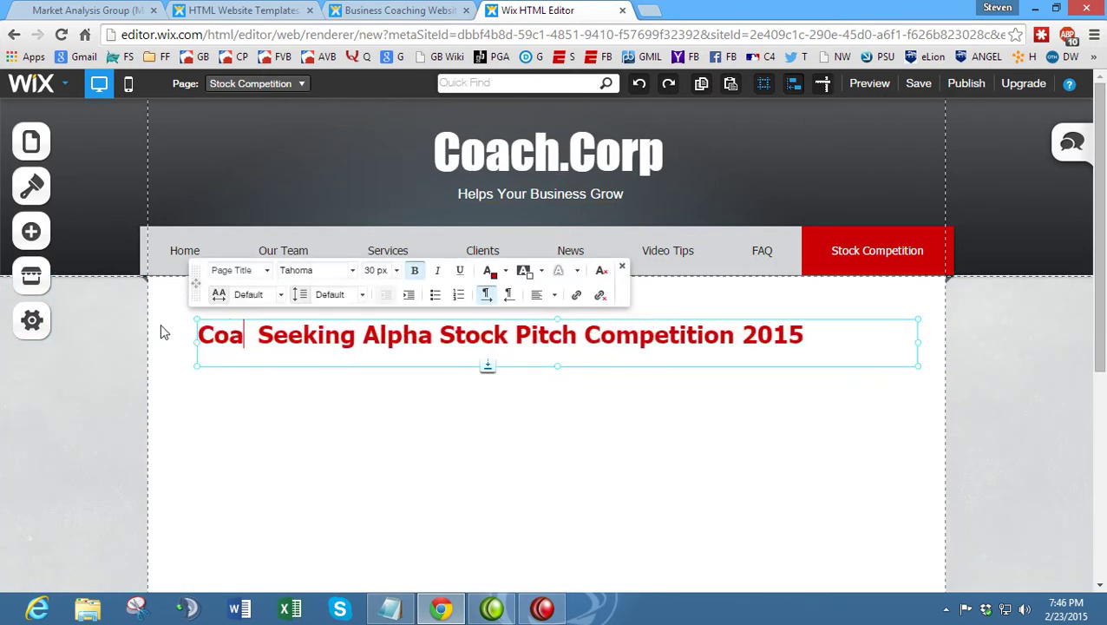
{"action": "type", "text": "p"}
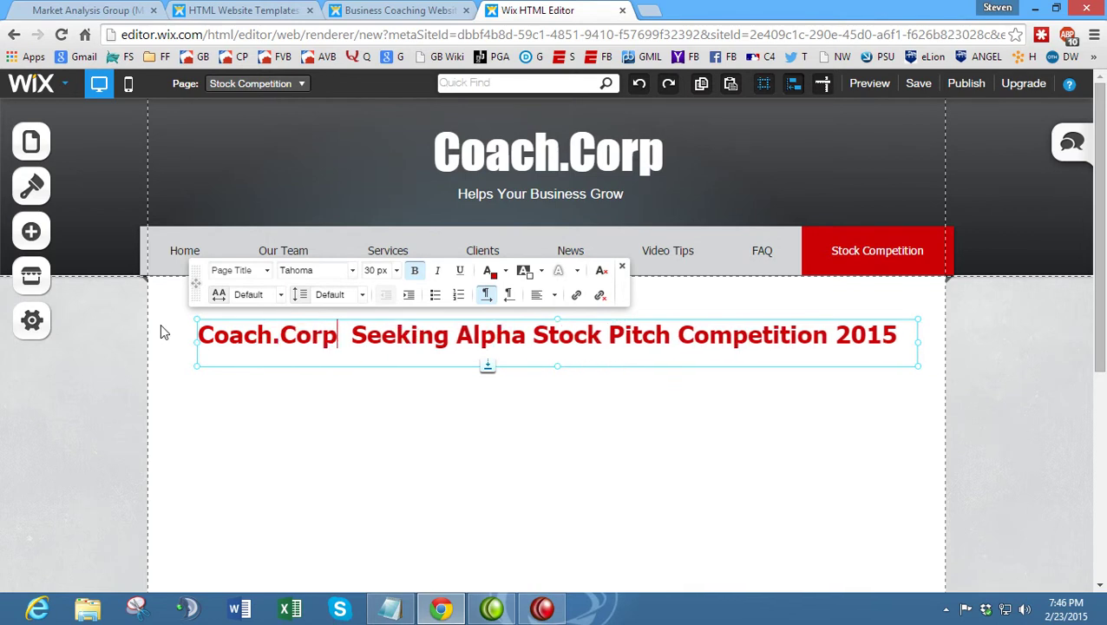
{"action": "left_click", "coordinate": [353, 397]}
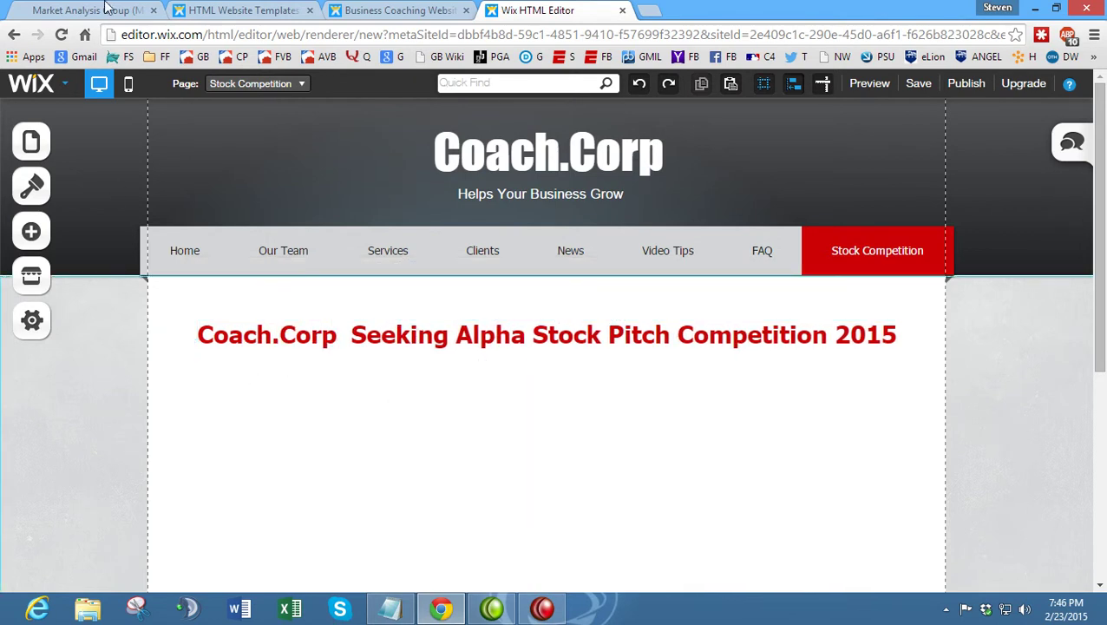
- Copy the competition title and intro paragraphs from the Market Analysis Group page
{"action": "left_click", "coordinate": [87, 9]}
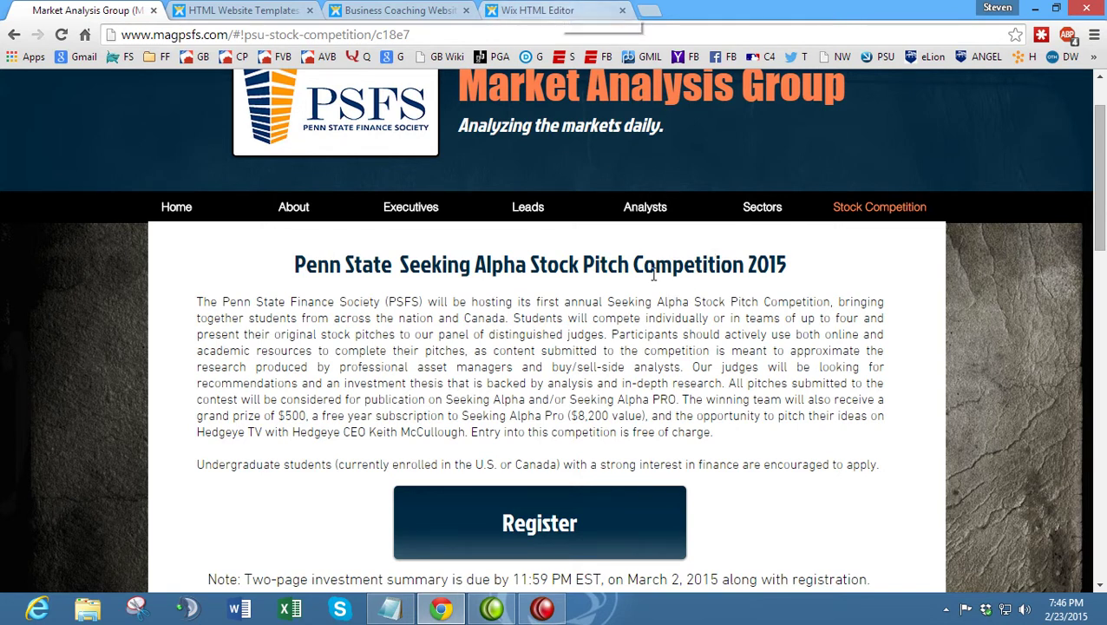
{"action": "scroll", "coordinate": [736, 433], "scroll_direction": "down", "scroll_amount": 3}
{"action": "scroll", "coordinate": [736, 433], "scroll_direction": "down", "scroll_amount": 5}
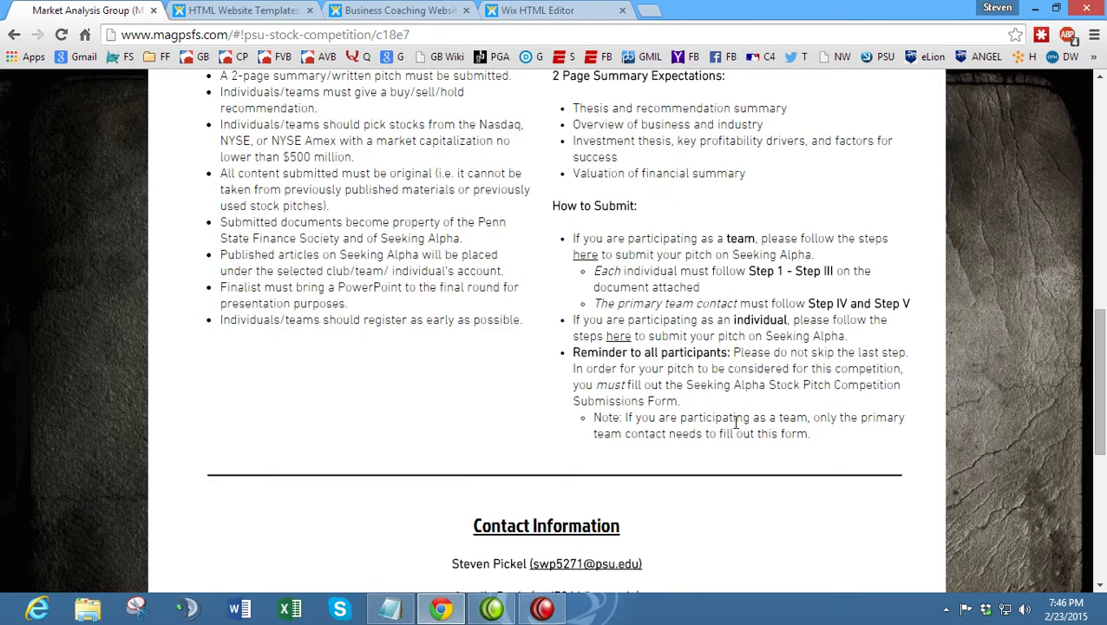
{"action": "scroll", "coordinate": [736, 422], "scroll_direction": "up", "scroll_amount": 8}
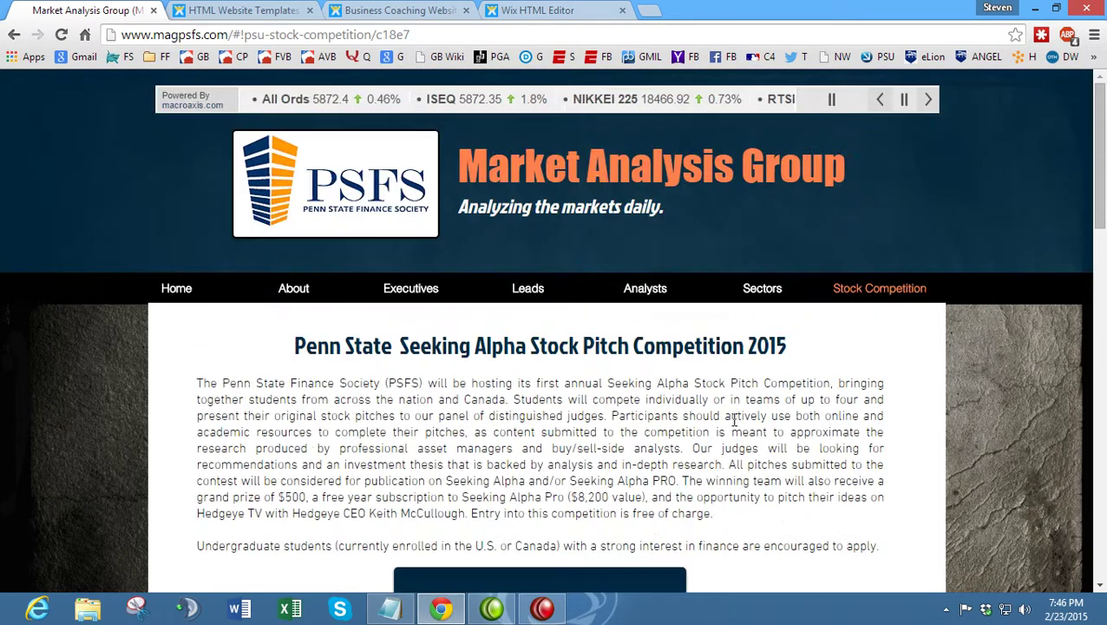
{"action": "scroll", "coordinate": [728, 417], "scroll_direction": "down", "scroll_amount": 1}
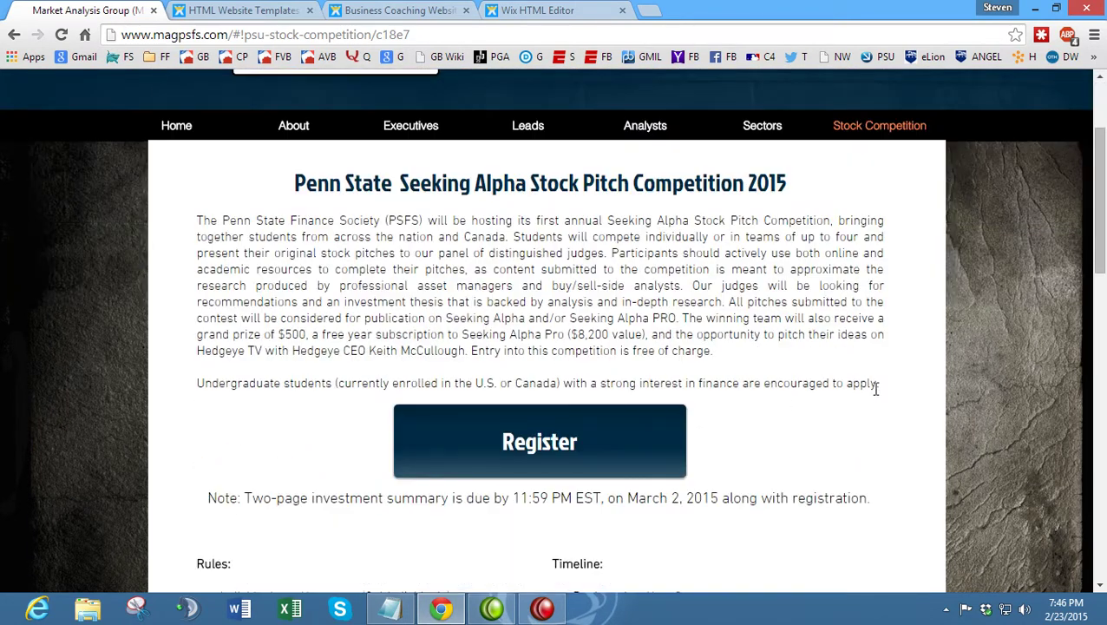
{"action": "left_click_drag", "start_coordinate": [879, 387], "coordinate": [291, 178]}
{"action": "right_click", "coordinate": [217, 227]}
{"action": "left_click", "coordinate": [257, 238]}
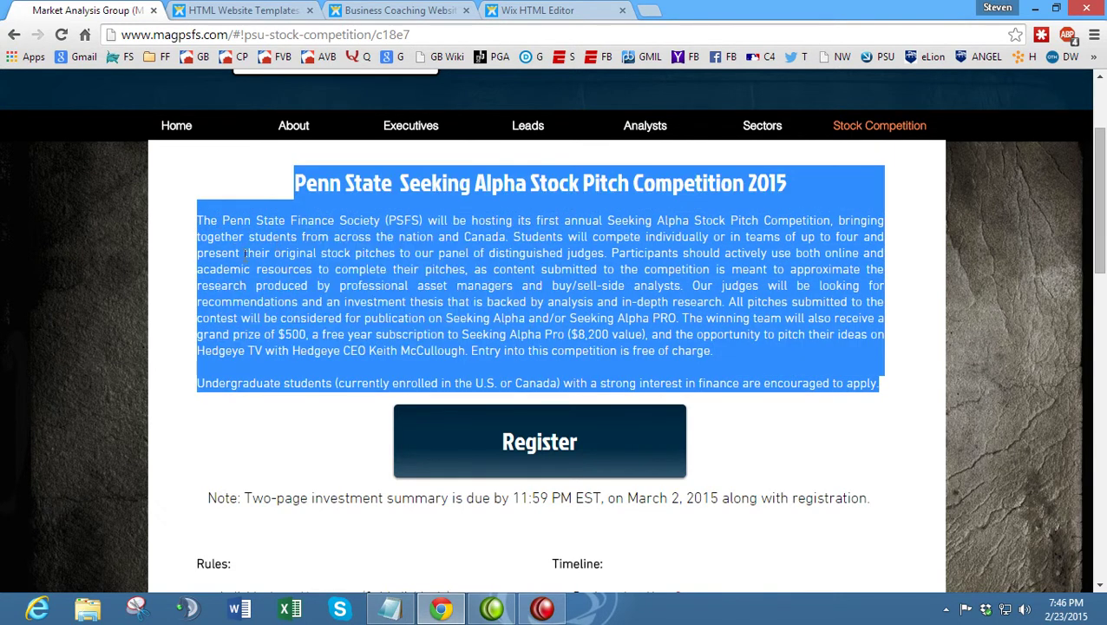
- Reselect the competition text through How to Submit, copy it, and return to the Wix editor
{"action": "left_click", "coordinate": [245, 258]}
{"action": "left_click_drag", "start_coordinate": [905, 383], "coordinate": [820, 318]}
{"action": "left_click", "coordinate": [262, 272]}
{"action": "right_click", "coordinate": [772, 249]}
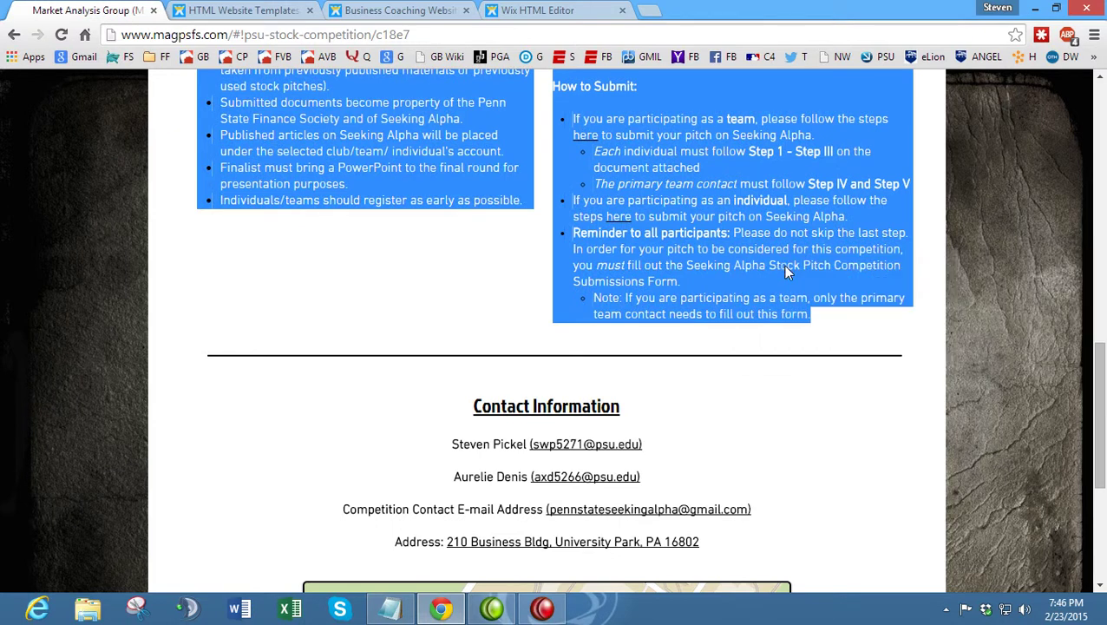
{"action": "left_click", "coordinate": [776, 263]}
{"action": "left_click", "coordinate": [531, 9]}
{"action": "right_click", "coordinate": [444, 373]}
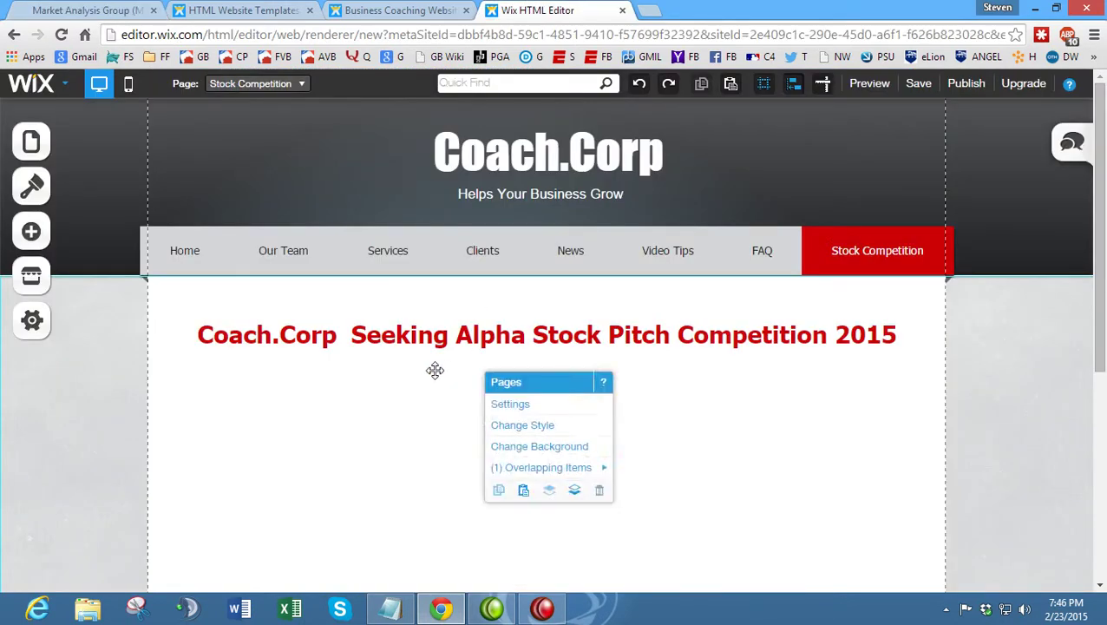
- Add a Paragraph text box and place it below the red competition heading, widened to match
{"action": "left_click", "coordinate": [31, 232]}
{"action": "left_click", "coordinate": [146, 265]}
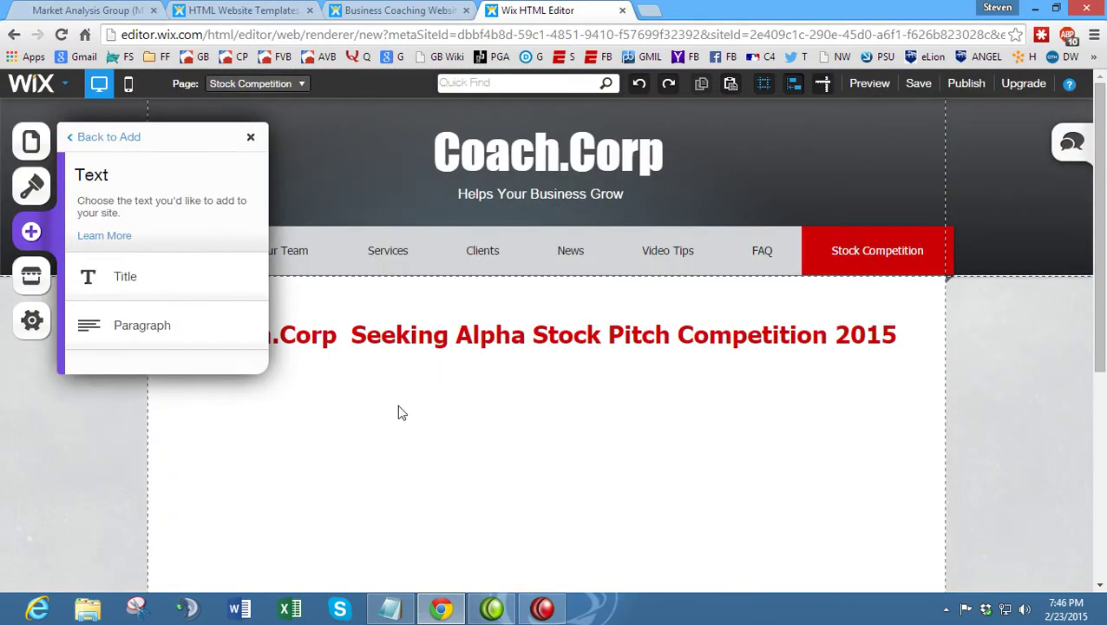
{"action": "left_click", "coordinate": [151, 325]}
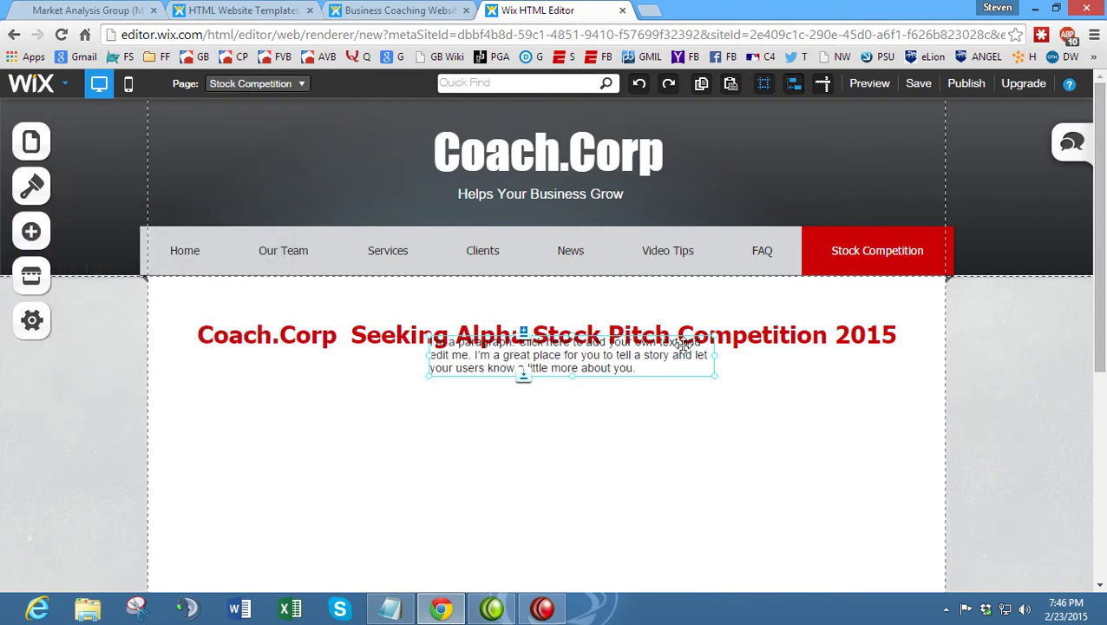
{"action": "left_click_drag", "start_coordinate": [674, 341], "coordinate": [835, 394]}
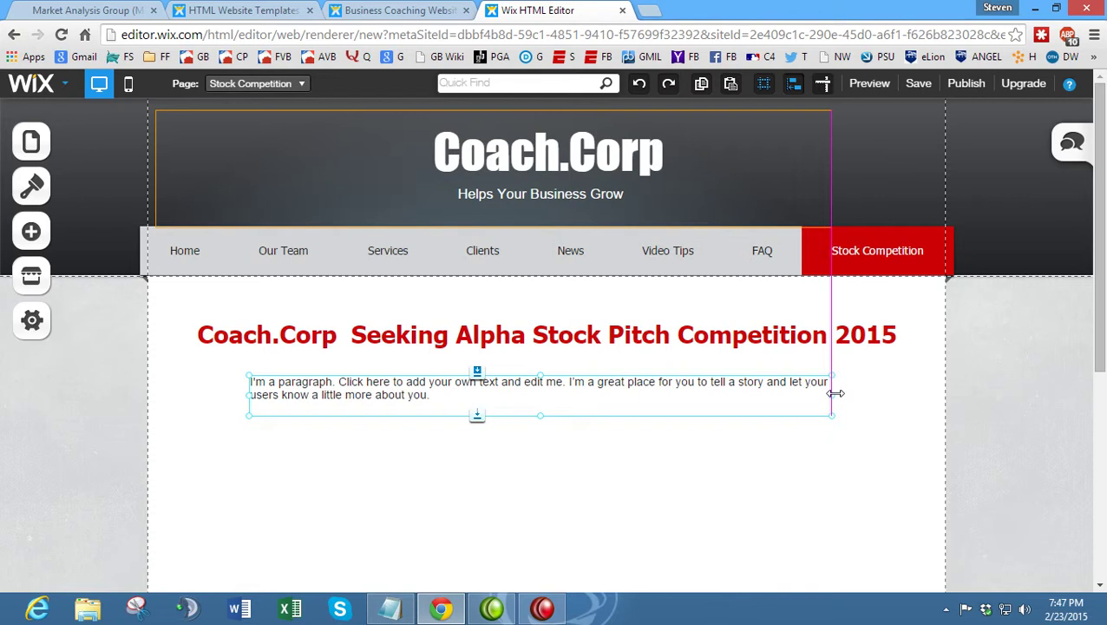
{"action": "scroll", "coordinate": [642, 401], "scroll_direction": "down", "scroll_amount": 1}
- Replace the placeholder paragraph text with the copied competition text
{"action": "double_click", "coordinate": [578, 311]}
{"action": "left_click_drag", "start_coordinate": [596, 325], "coordinate": [169, 306]}
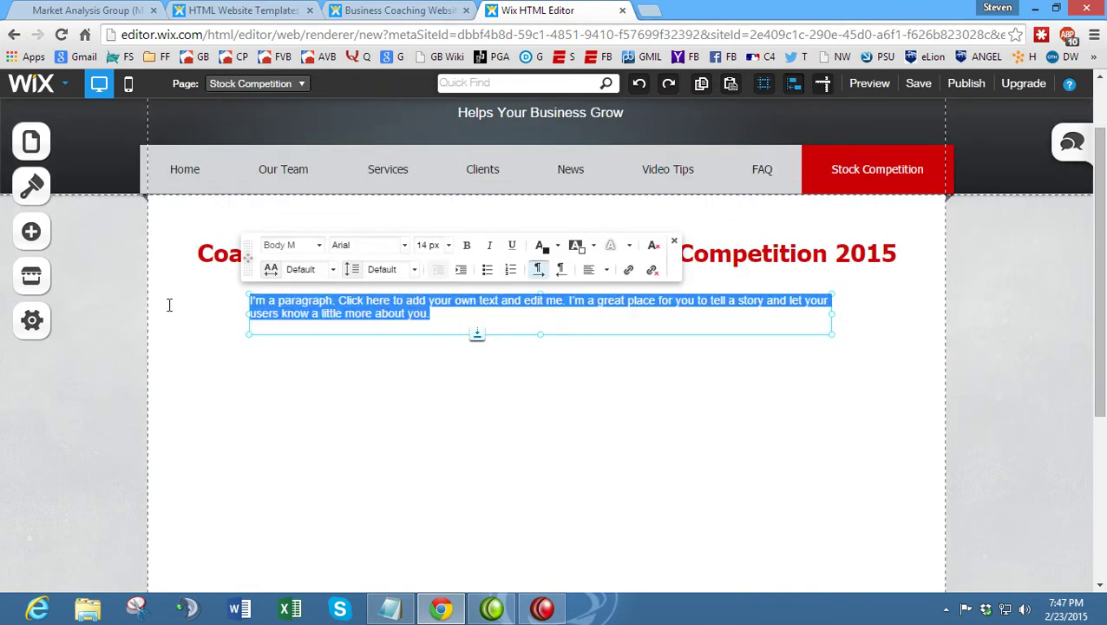
{"action": "key", "text": "ctrl+v"}
{"action": "scroll", "coordinate": [334, 385], "scroll_direction": "down", "scroll_amount": 9}
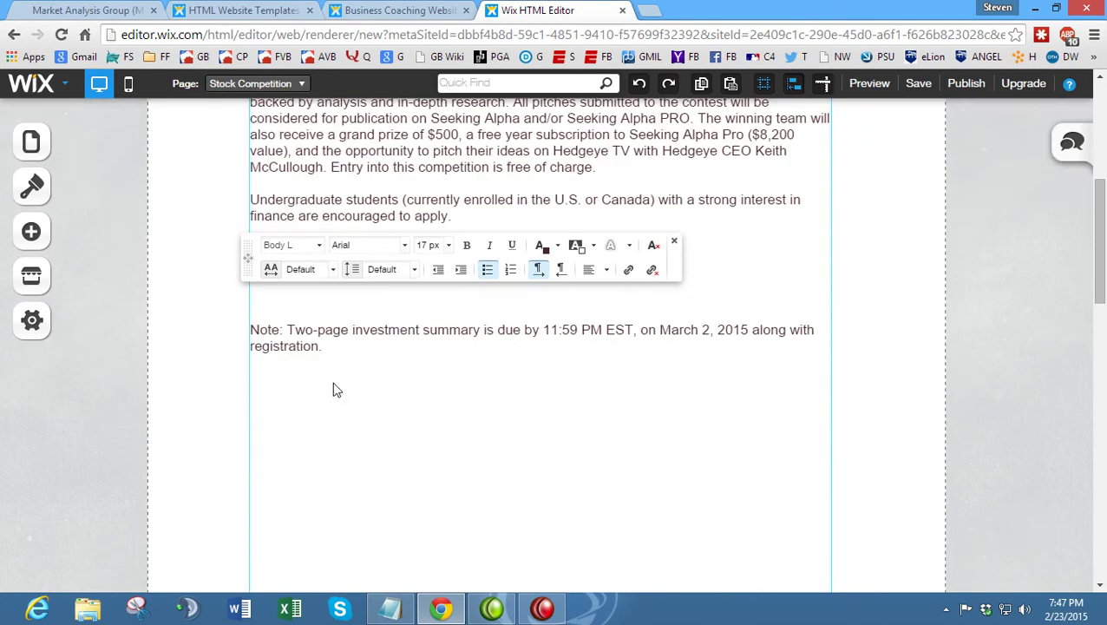
{"action": "scroll", "coordinate": [334, 384], "scroll_direction": "up", "scroll_amount": 4}
{"action": "scroll", "coordinate": [334, 384], "scroll_direction": "down", "scroll_amount": 6}
{"action": "scroll", "coordinate": [334, 384], "scroll_direction": "down", "scroll_amount": 6}
{"action": "scroll", "coordinate": [334, 384], "scroll_direction": "up", "scroll_amount": 2}
{"action": "scroll", "coordinate": [207, 395], "scroll_direction": "up", "scroll_amount": 2}
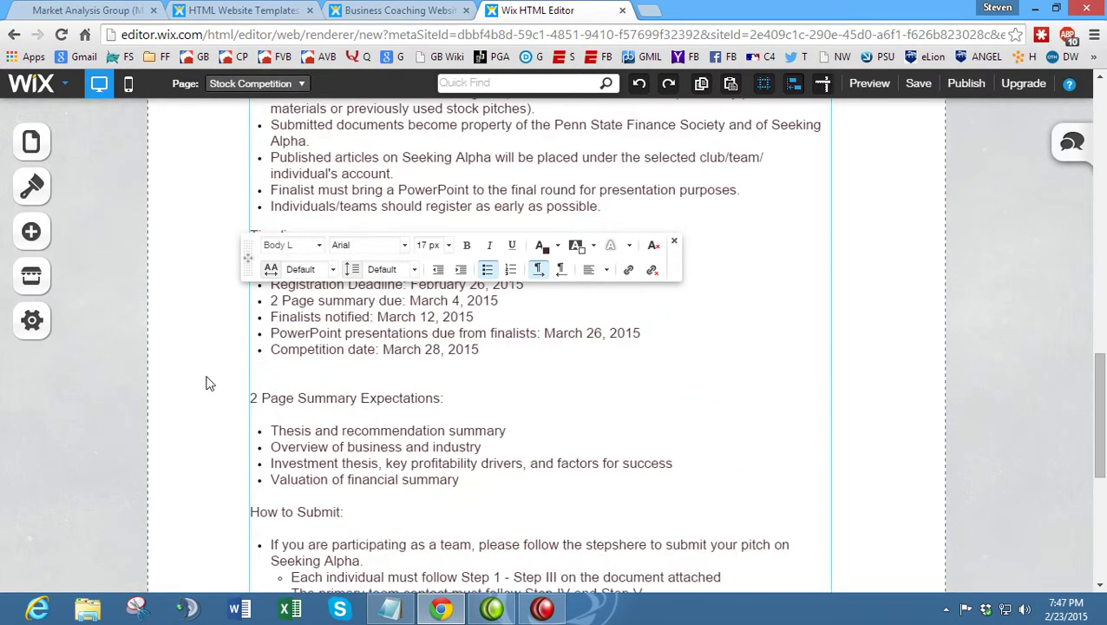
{"action": "scroll", "coordinate": [207, 384], "scroll_direction": "up", "scroll_amount": 6}
{"action": "scroll", "coordinate": [299, 402], "scroll_direction": "down", "scroll_amount": 8}
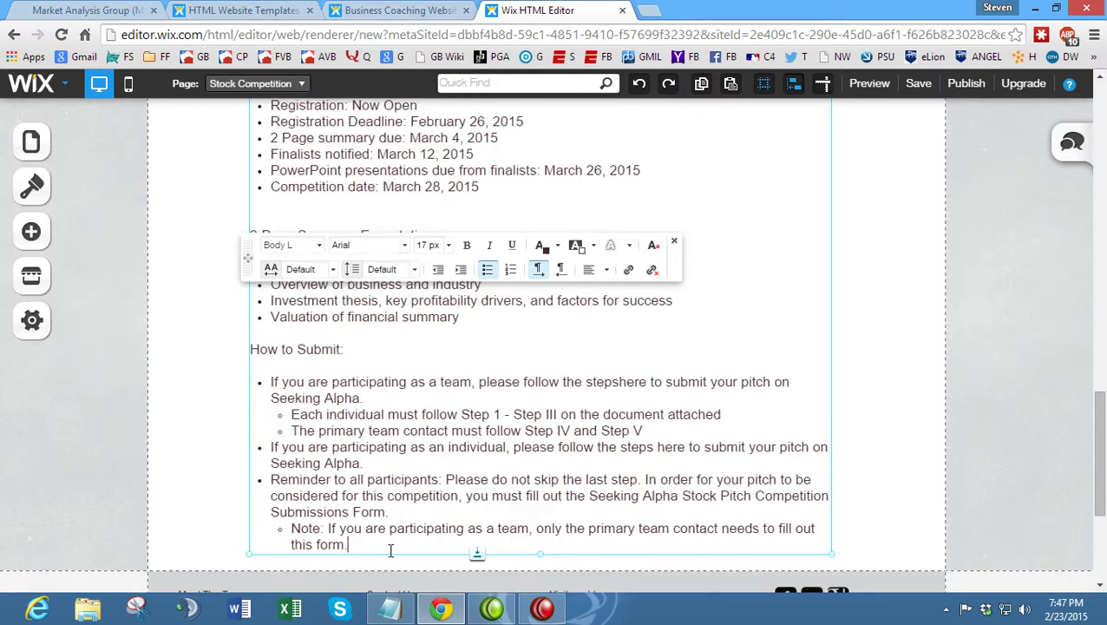
- Delete the Register, Rules, Timeline and submission sections from the pasted text
{"action": "left_click_drag", "start_coordinate": [388, 548], "coordinate": [154, 198]}
{"action": "scroll", "coordinate": [154, 198], "scroll_direction": "up", "scroll_amount": 5}
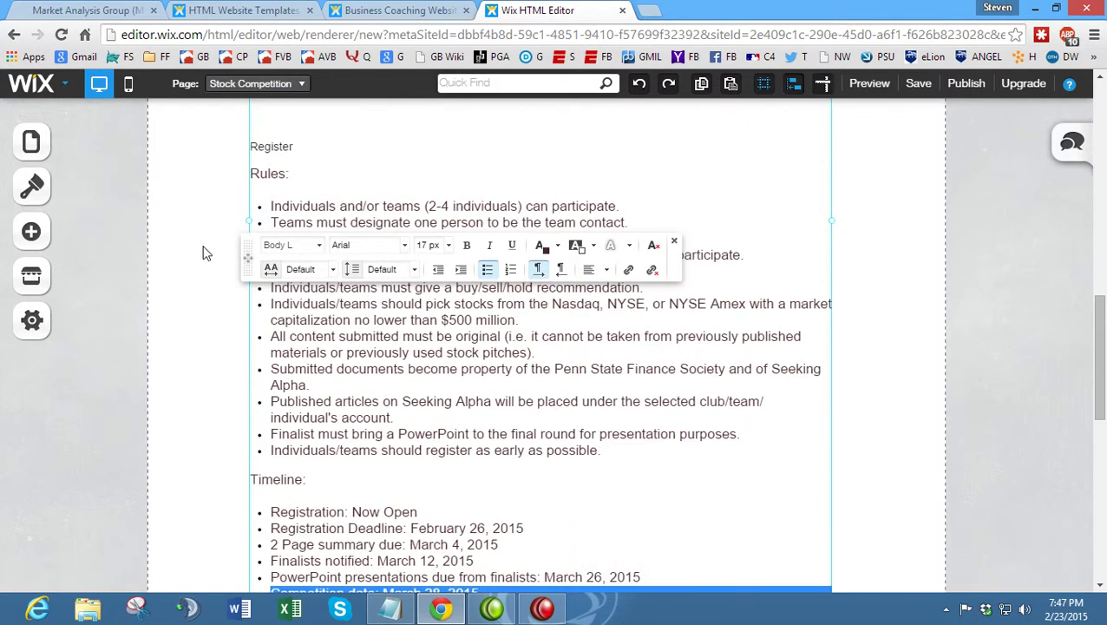
{"action": "left_click_drag", "start_coordinate": [254, 141], "coordinate": [640, 432]}
{"action": "scroll", "coordinate": [560, 511], "scroll_direction": "down", "scroll_amount": 7}
{"action": "key", "text": "BackSpace"}
{"action": "scroll", "coordinate": [344, 329], "scroll_direction": "up", "scroll_amount": 7}
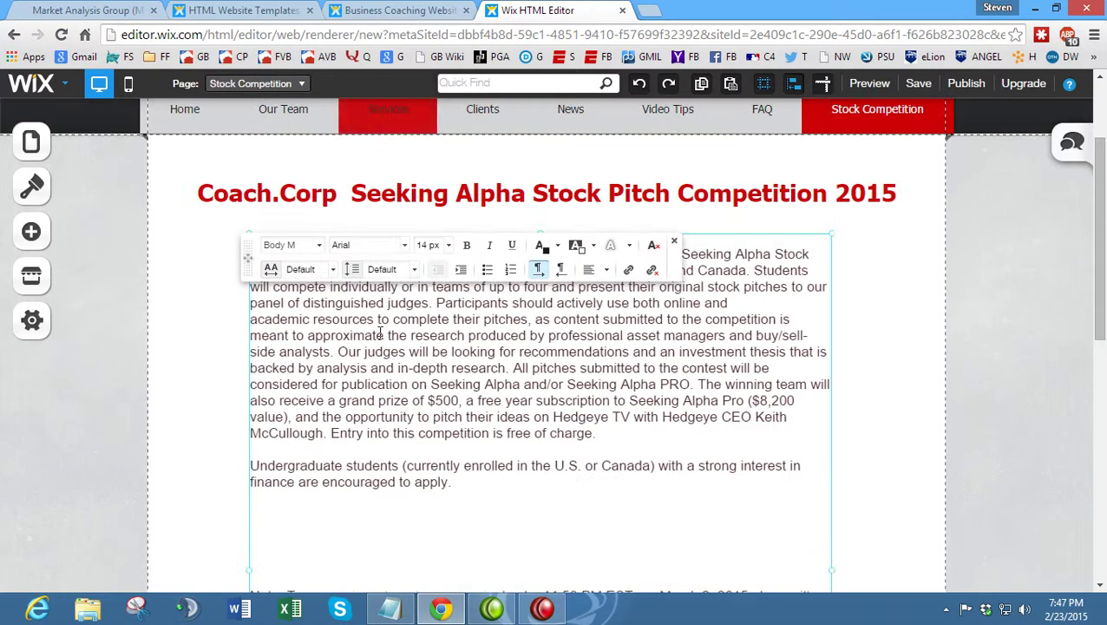
{"action": "scroll", "coordinate": [442, 317], "scroll_direction": "down", "scroll_amount": 1}
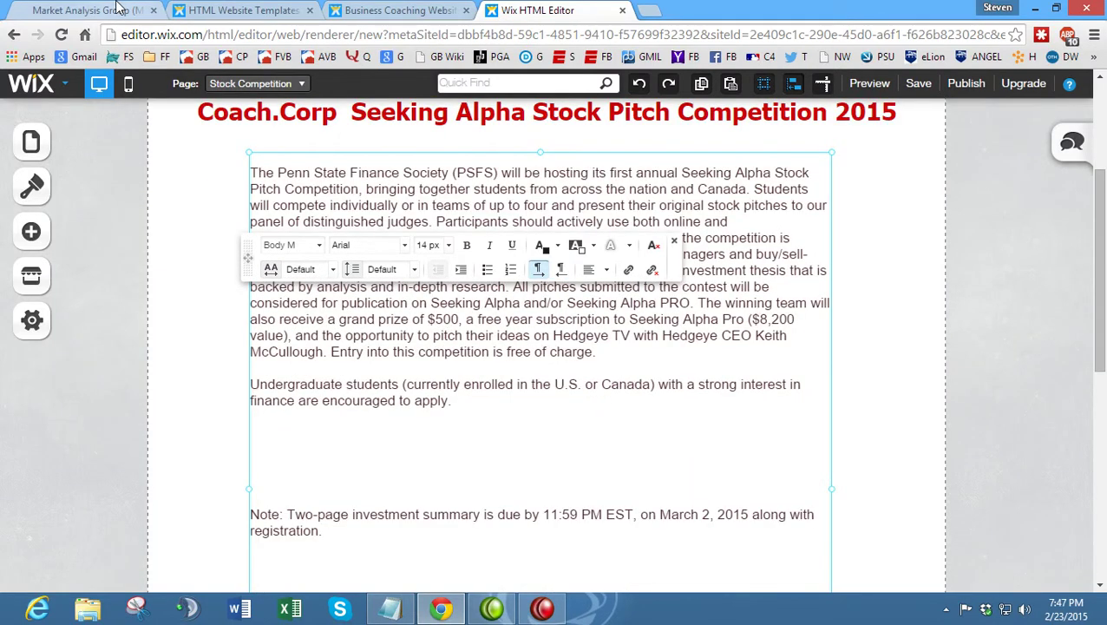
- Check on the live site where the text ends at the registration Note line
{"action": "left_click", "coordinate": [119, 8]}
{"action": "scroll", "coordinate": [421, 235], "scroll_direction": "up", "scroll_amount": 10}
{"action": "left_click", "coordinate": [422, 265]}
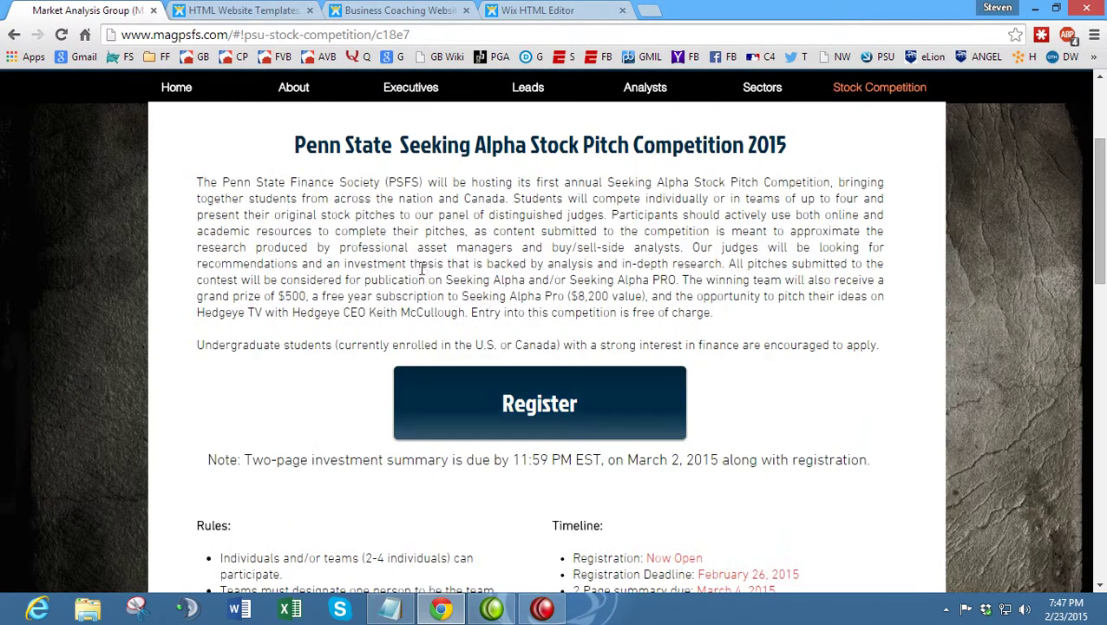
{"action": "left_click_drag", "start_coordinate": [213, 479], "coordinate": [878, 467]}
{"action": "left_click", "coordinate": [878, 466]}
{"action": "scroll", "coordinate": [709, 369], "scroll_direction": "down", "scroll_amount": 3}
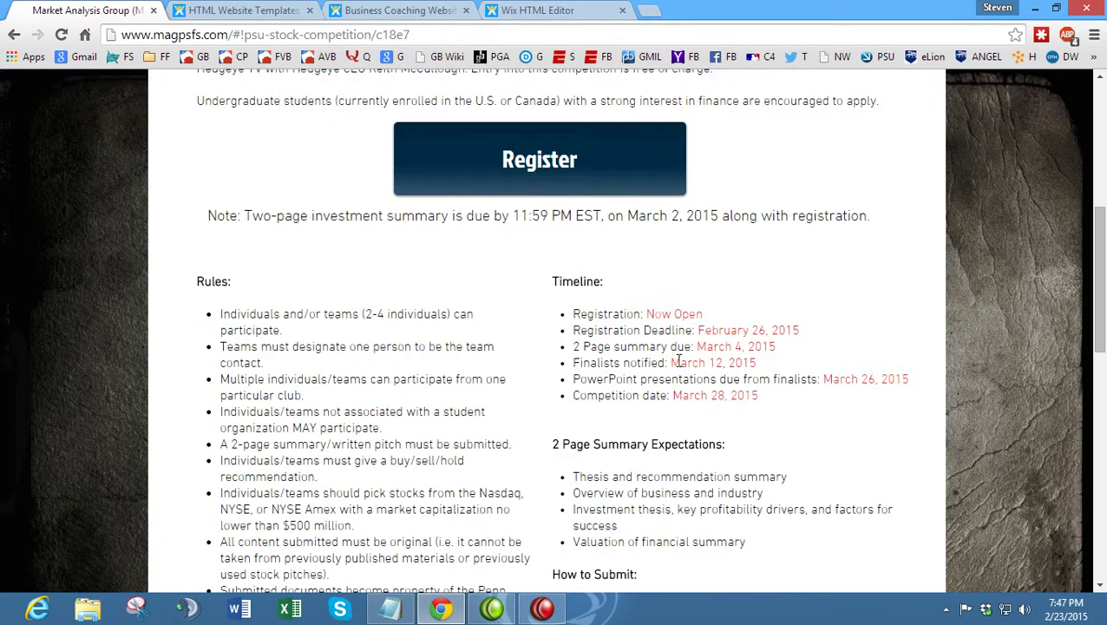
{"action": "scroll", "coordinate": [599, 303], "scroll_direction": "up", "scroll_amount": 3}
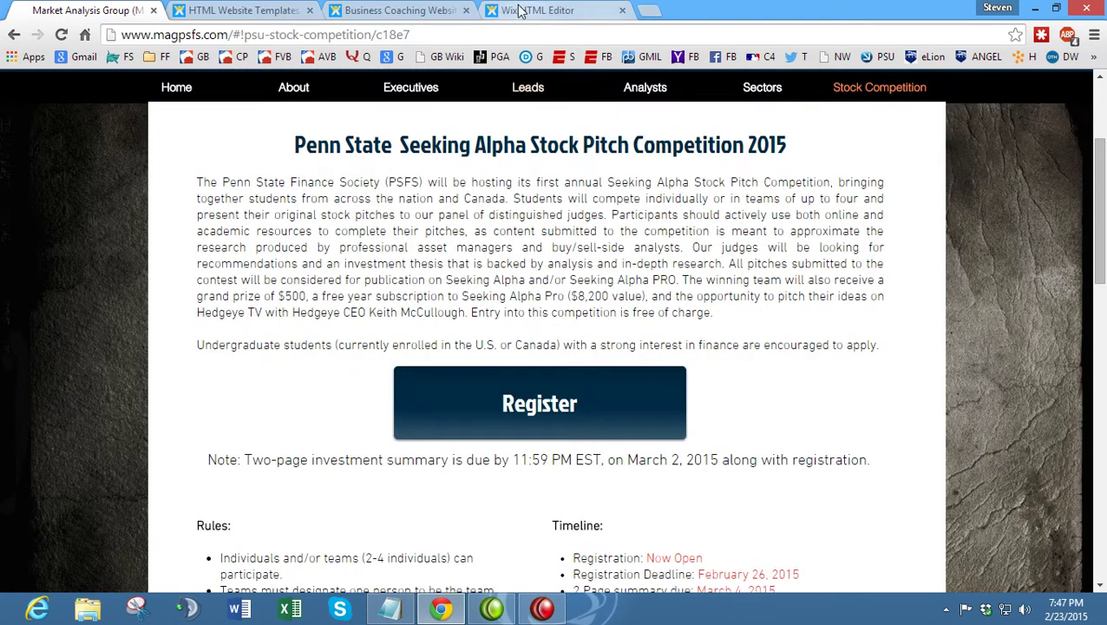
- Shorten the competition text box so it ends just below the Note line
{"action": "left_click", "coordinate": [521, 10]}
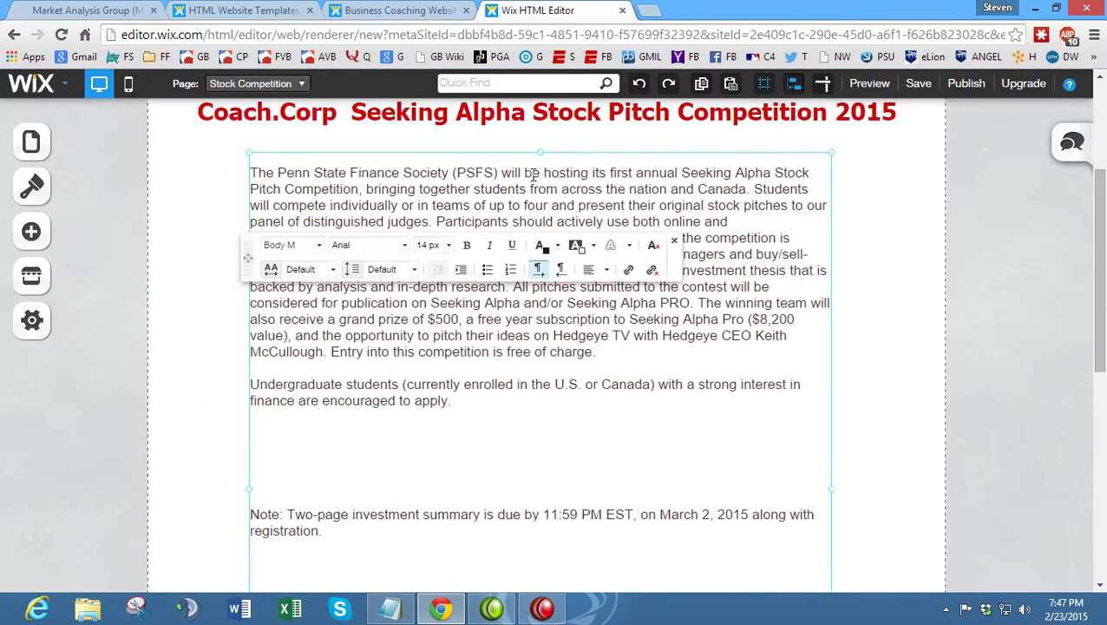
{"action": "scroll", "coordinate": [330, 516], "scroll_direction": "down", "scroll_amount": 3}
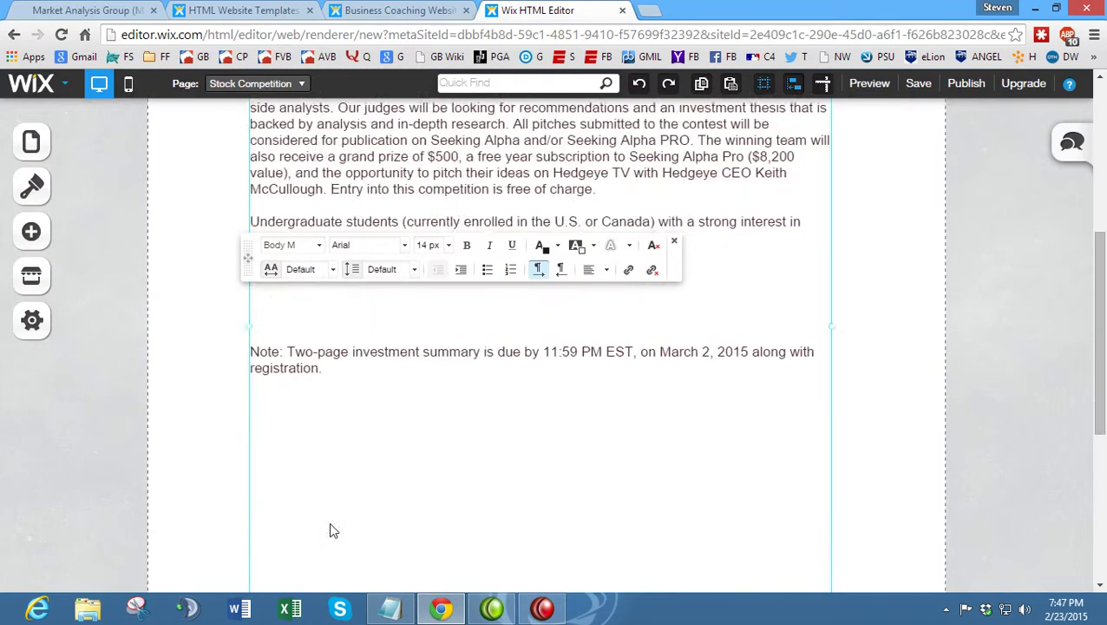
{"action": "left_click", "coordinate": [855, 494]}
{"action": "left_click", "coordinate": [546, 573]}
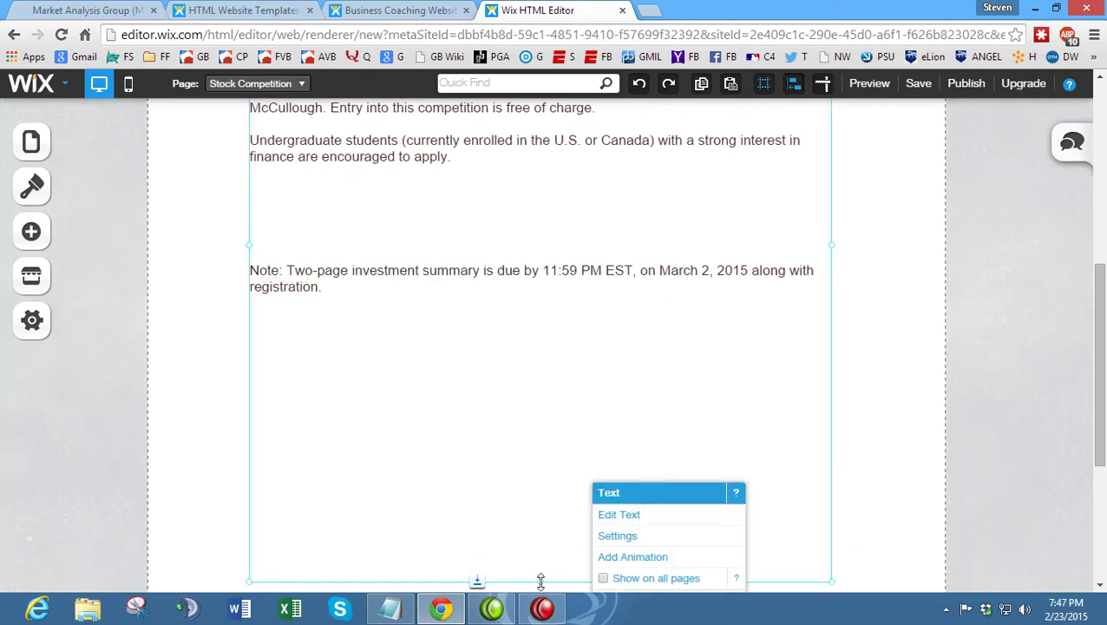
{"action": "scroll", "coordinate": [520, 365], "scroll_direction": "down", "scroll_amount": 1}
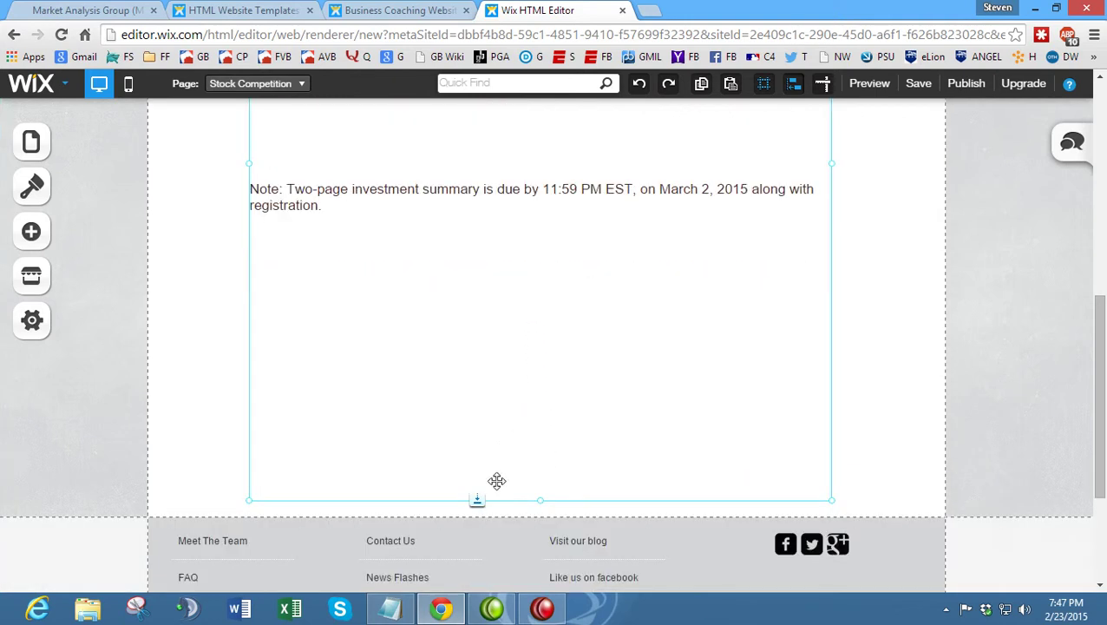
{"action": "double_click", "coordinate": [495, 396]}
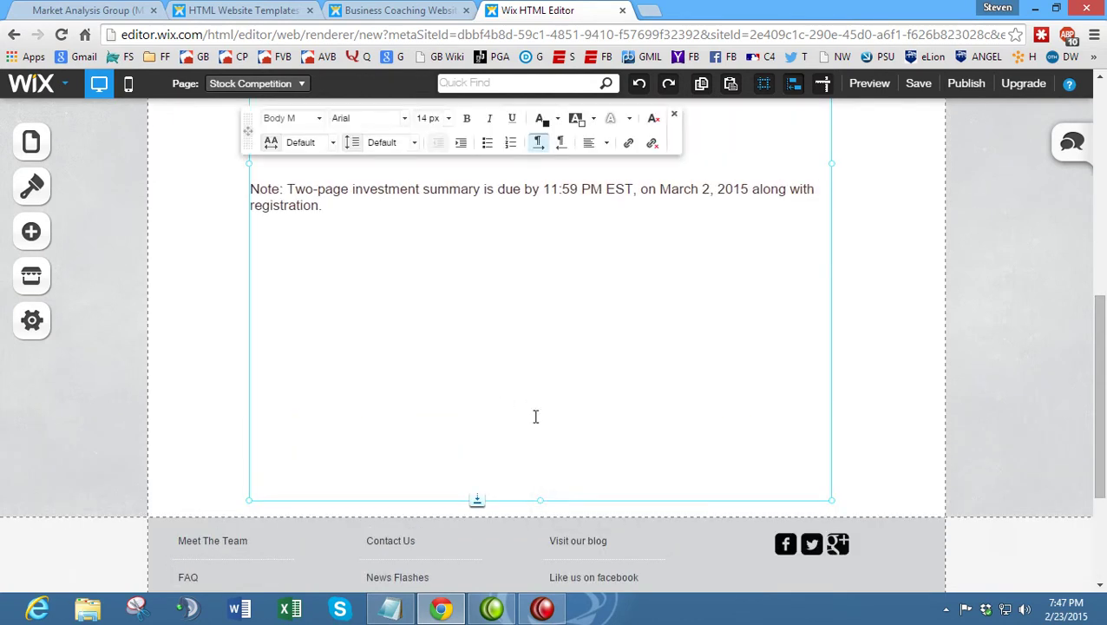
{"action": "left_click", "coordinate": [194, 367]}
{"action": "left_click", "coordinate": [447, 428]}
{"action": "left_click_drag", "start_coordinate": [477, 499], "coordinate": [489, 228]}
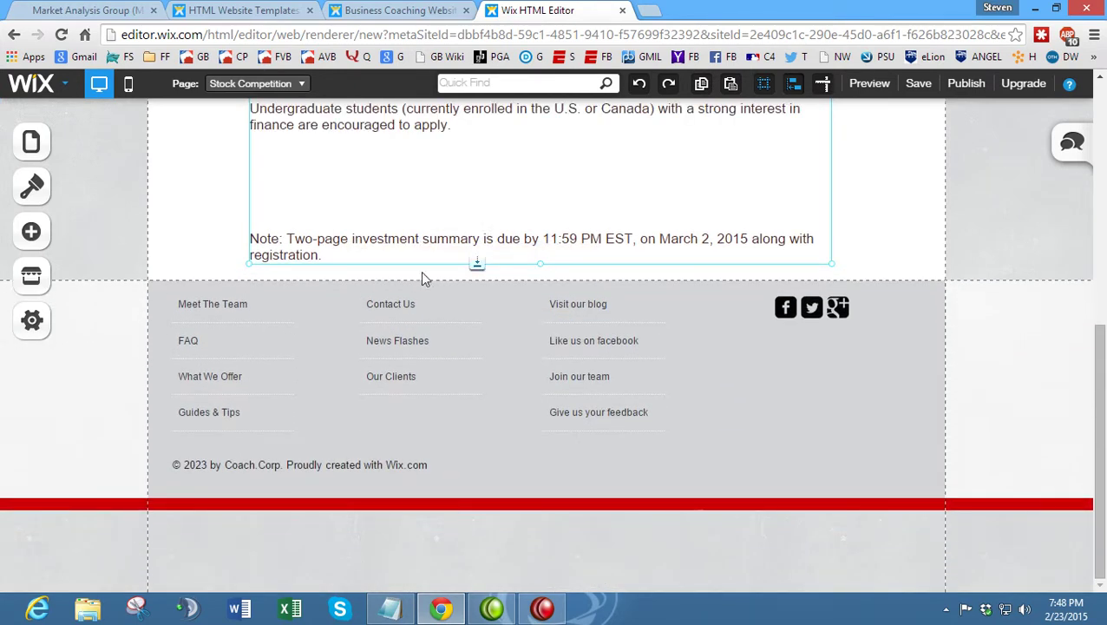
- Set all of the competition description text to Justify alignment
{"action": "scroll", "coordinate": [423, 277], "scroll_direction": "up", "scroll_amount": 3}
{"action": "left_click", "coordinate": [173, 365]}
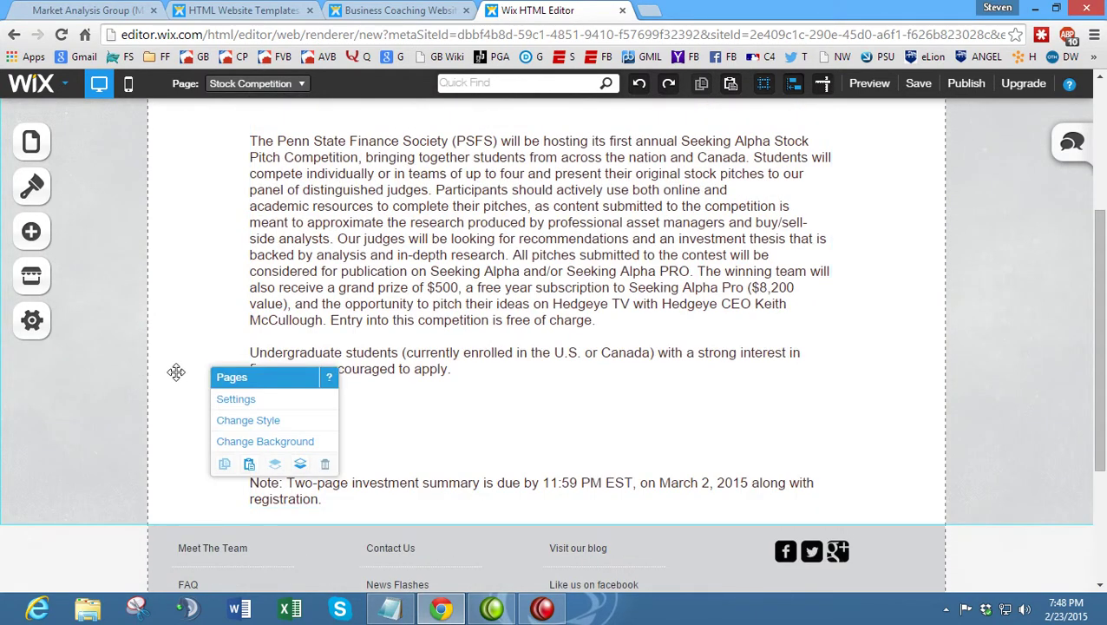
{"action": "left_click", "coordinate": [507, 406]}
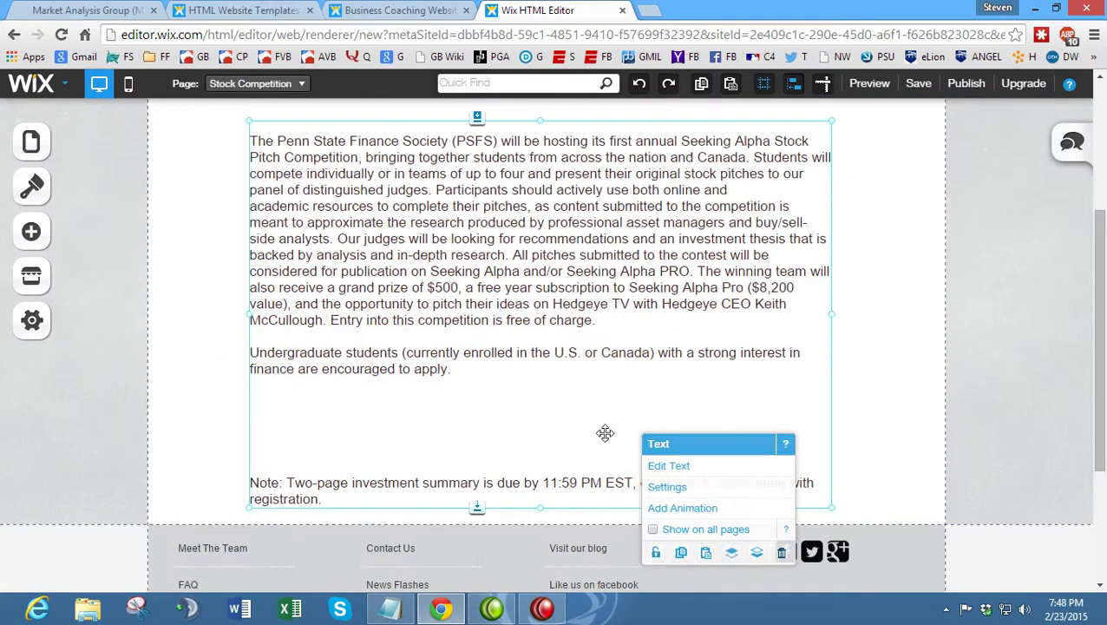
{"action": "left_click", "coordinate": [415, 493]}
{"action": "left_click_drag", "start_coordinate": [374, 498], "coordinate": [74, 146]}
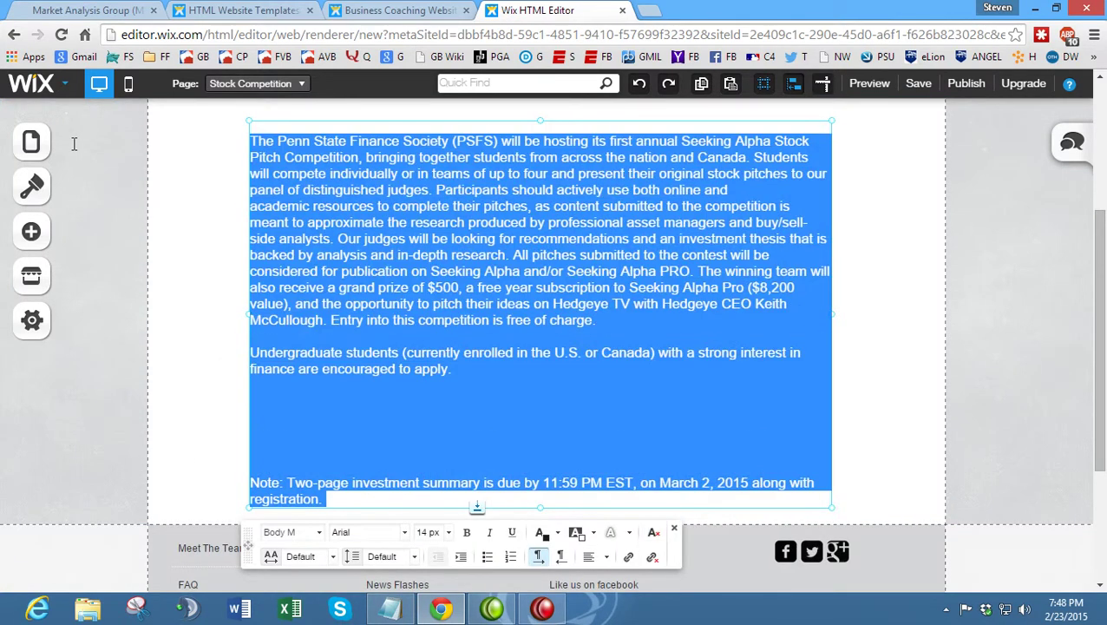
{"action": "scroll", "coordinate": [631, 217], "scroll_direction": "up", "scroll_amount": 2}
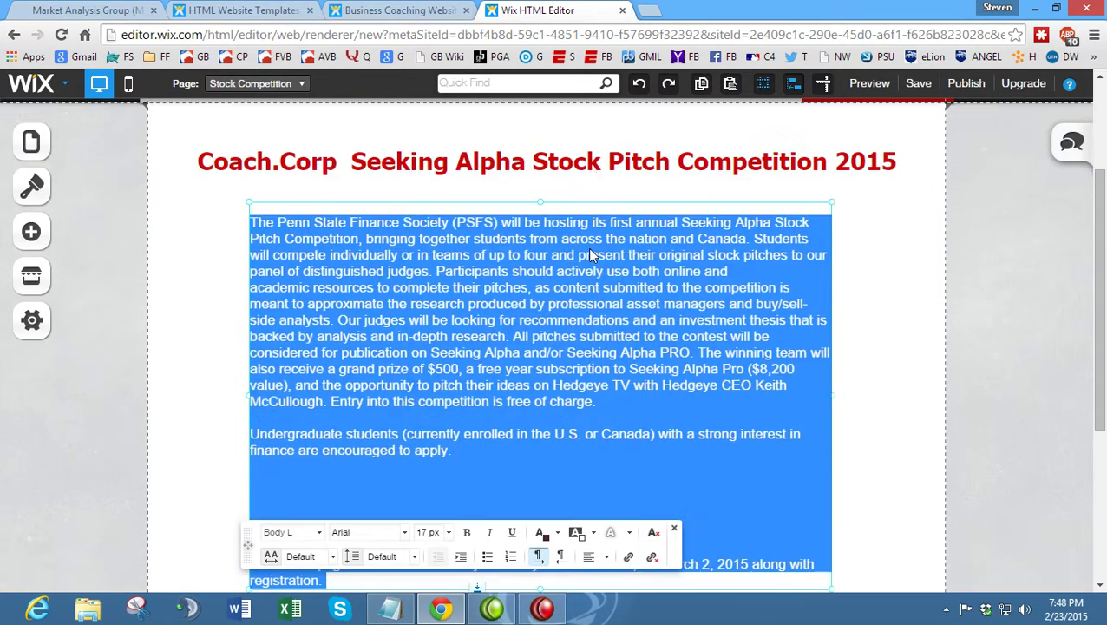
{"action": "scroll", "coordinate": [590, 251], "scroll_direction": "down", "scroll_amount": 4}
{"action": "scroll", "coordinate": [564, 328], "scroll_direction": "up", "scroll_amount": 2}
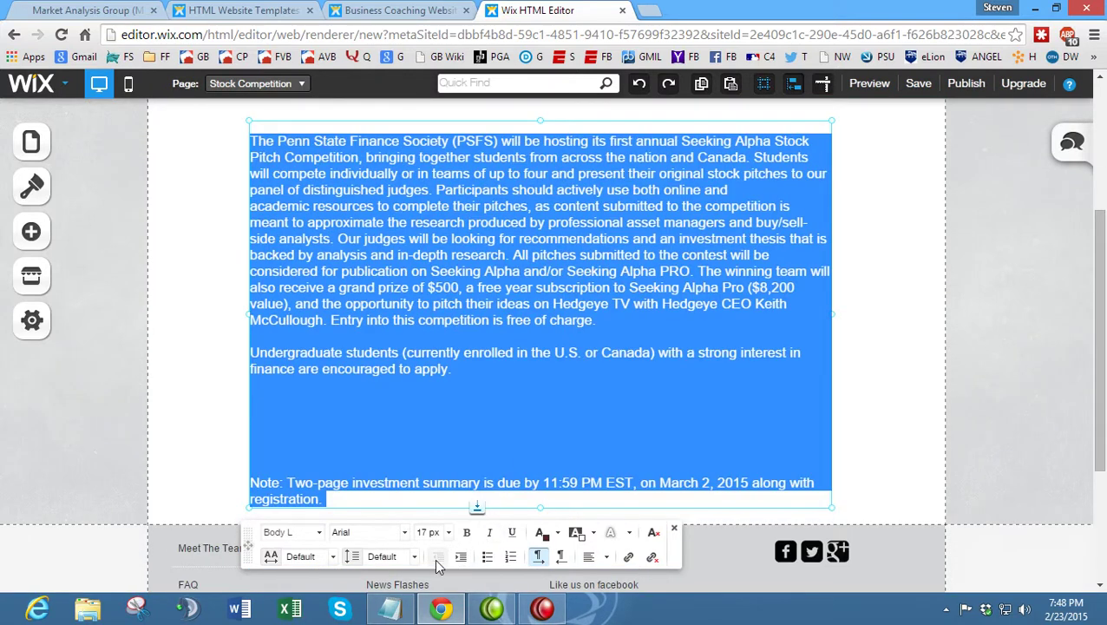
{"action": "left_click", "coordinate": [594, 556]}
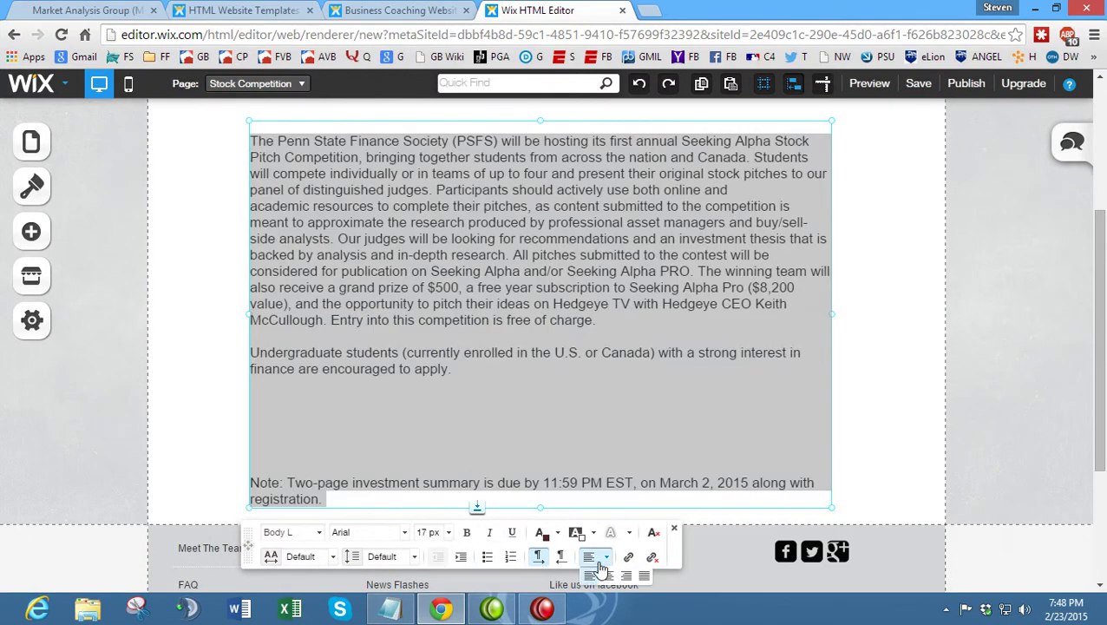
{"action": "left_click", "coordinate": [644, 575]}
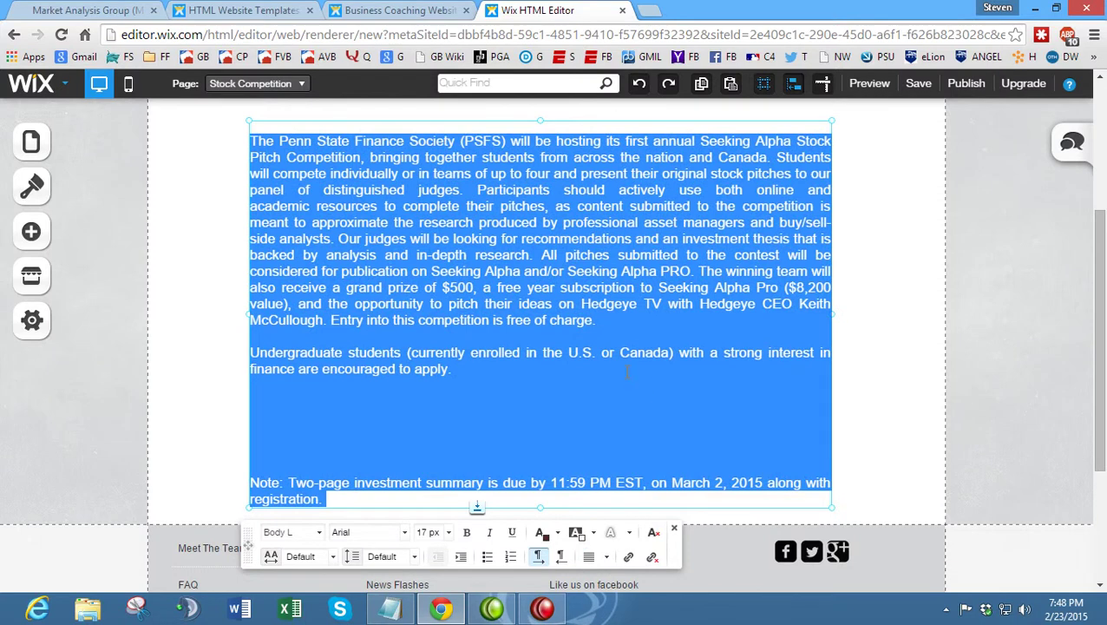
{"action": "left_click", "coordinate": [519, 374]}
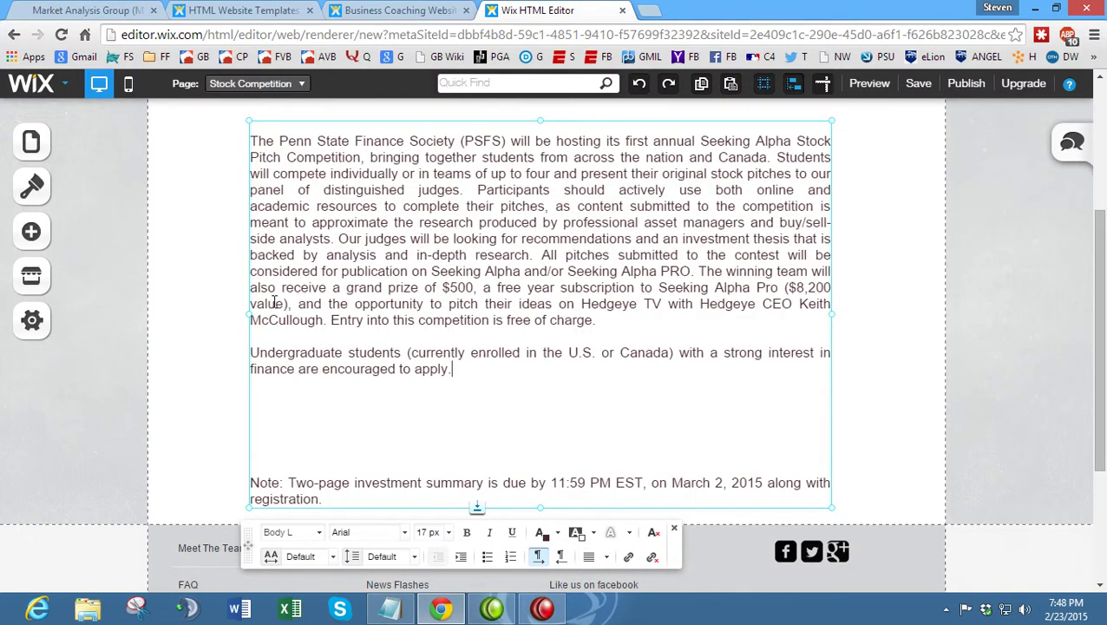
{"action": "right_click", "coordinate": [170, 289]}
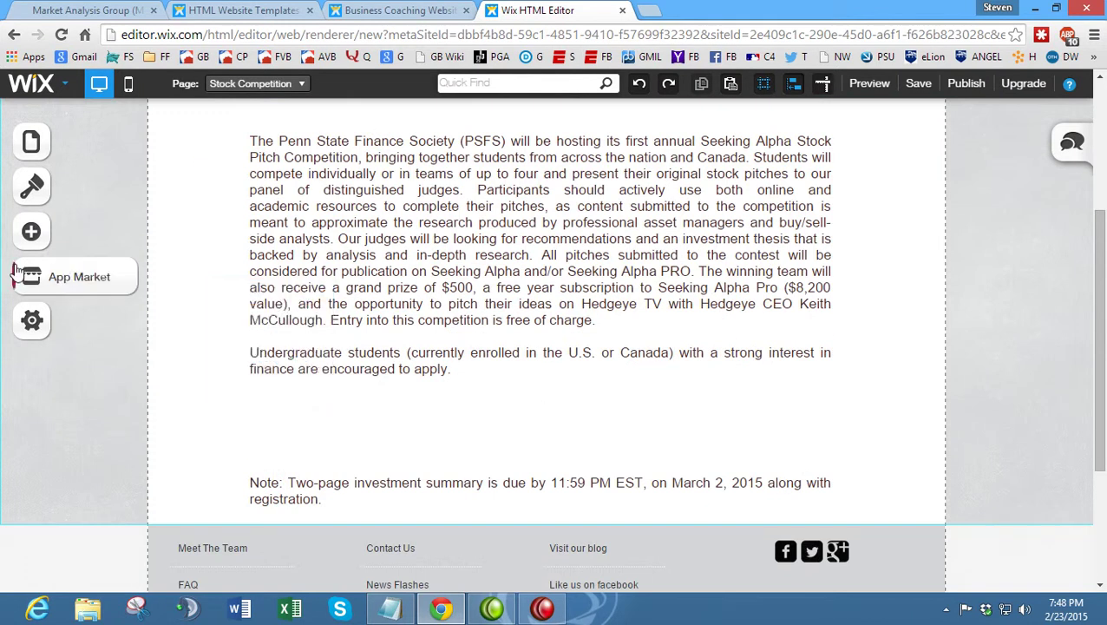
{"action": "left_click", "coordinate": [31, 232]}
- Add a new button below the applicant paragraph
{"action": "scroll", "coordinate": [174, 347], "scroll_direction": "down", "scroll_amount": 1}
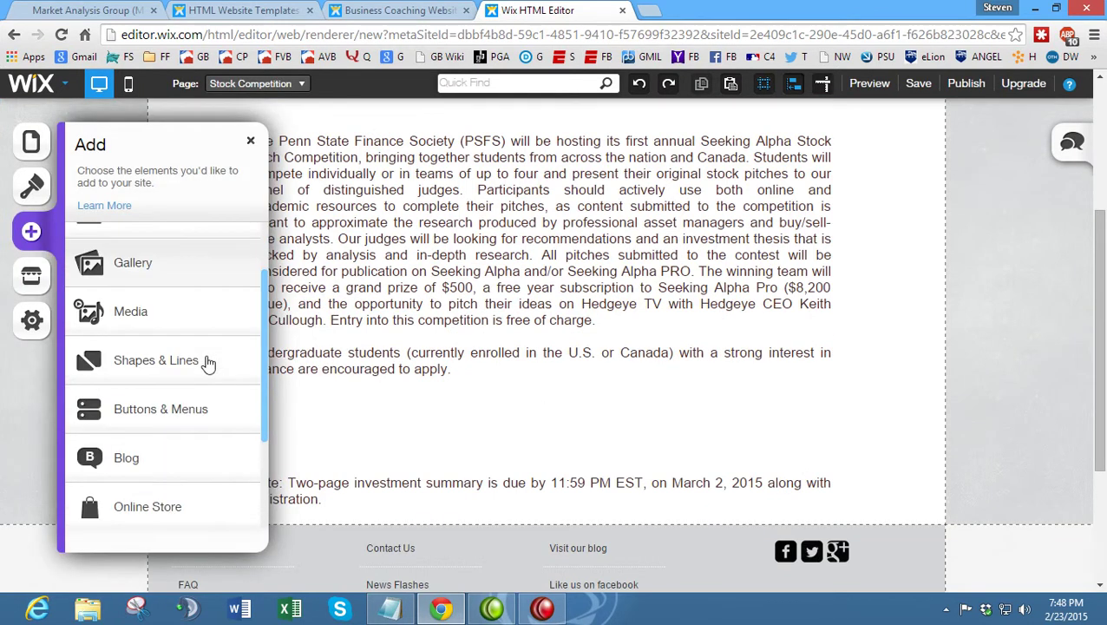
{"action": "left_click", "coordinate": [195, 415]}
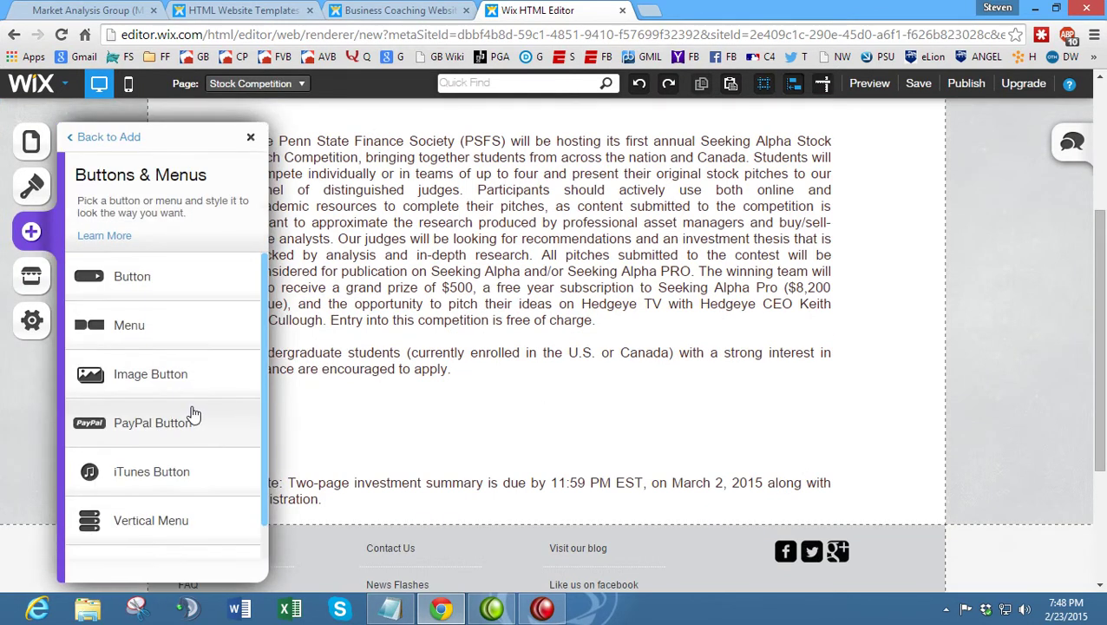
{"action": "left_click_drag", "start_coordinate": [193, 287], "coordinate": [699, 430]}
- Label the button 'Register' and leave it without a link
{"action": "right_click", "coordinate": [551, 428]}
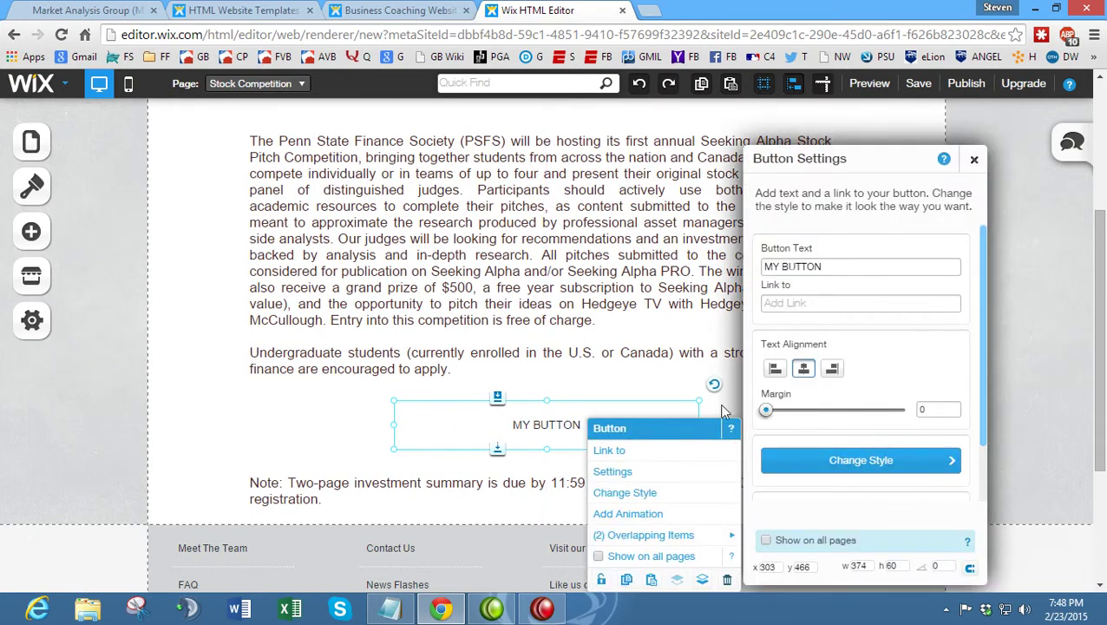
{"action": "left_click", "coordinate": [87, 10]}
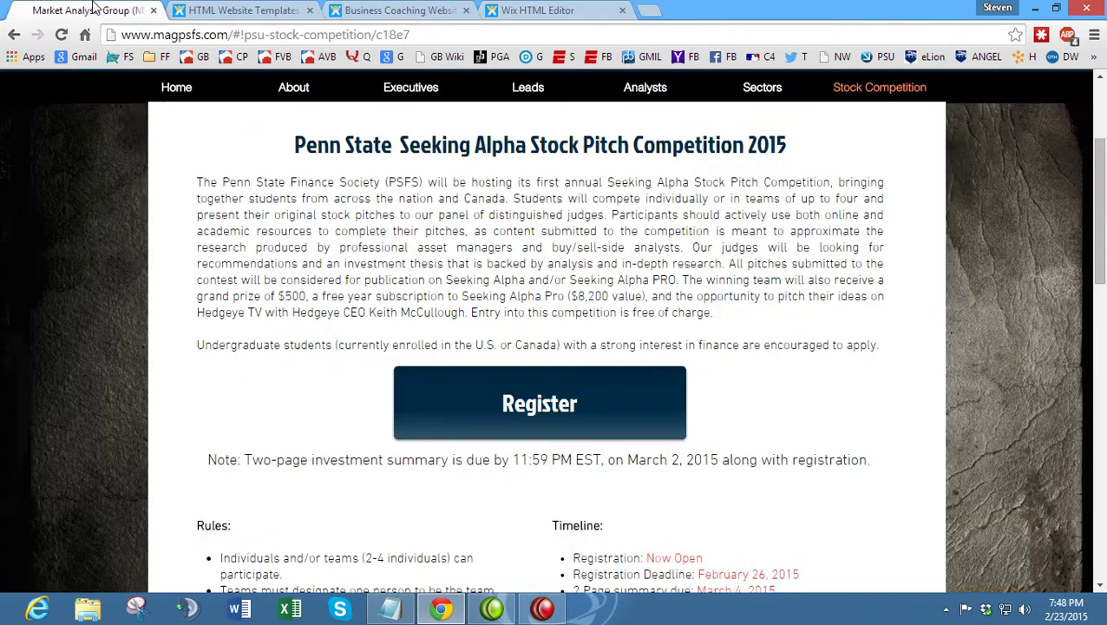
{"action": "left_click", "coordinate": [568, 11]}
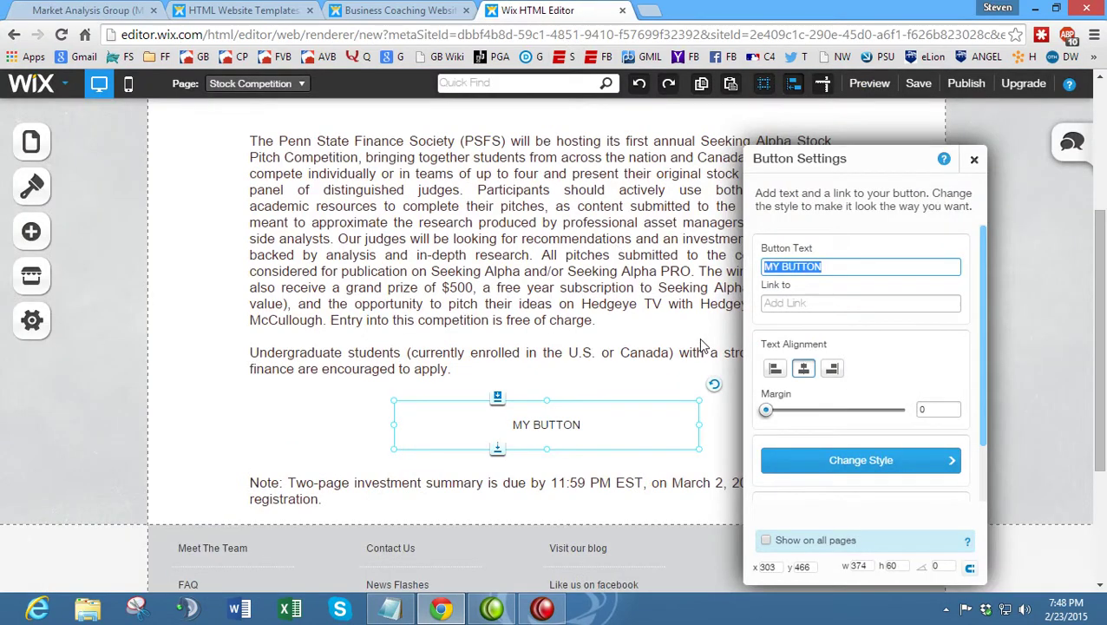
{"action": "type", "text": "Register"}
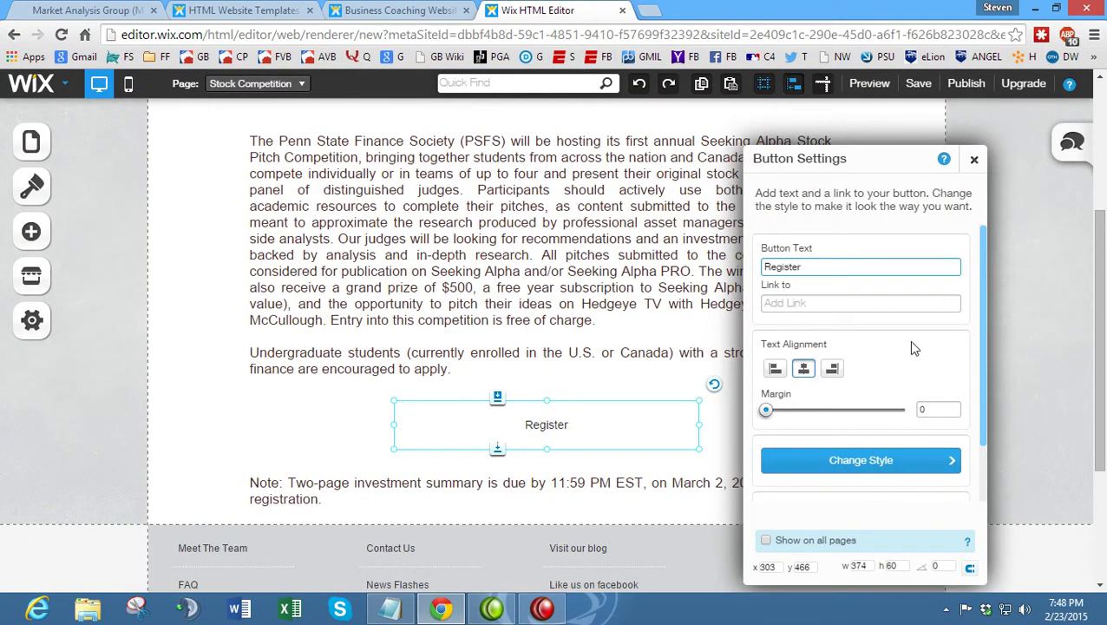
{"action": "left_click", "coordinate": [800, 303]}
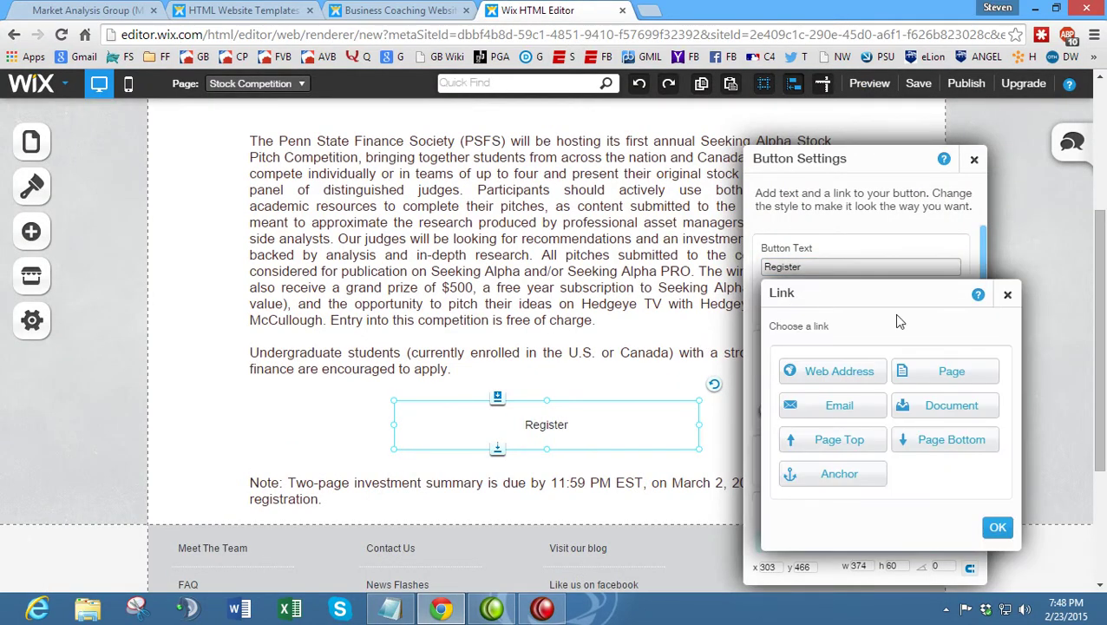
{"action": "left_click", "coordinate": [1007, 295]}
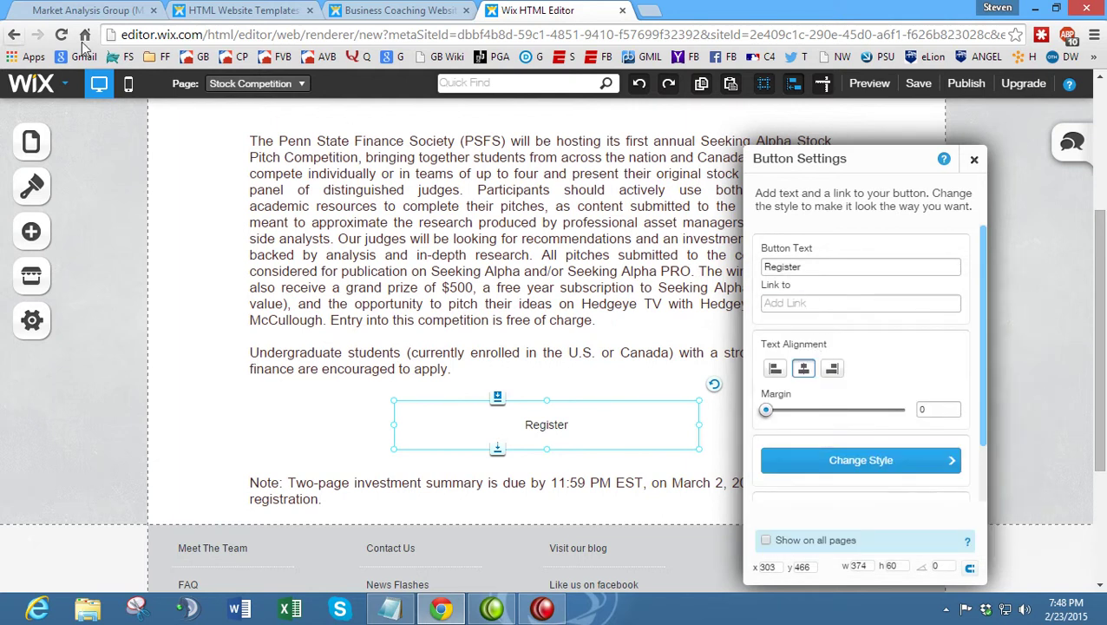
{"action": "left_click", "coordinate": [858, 302]}
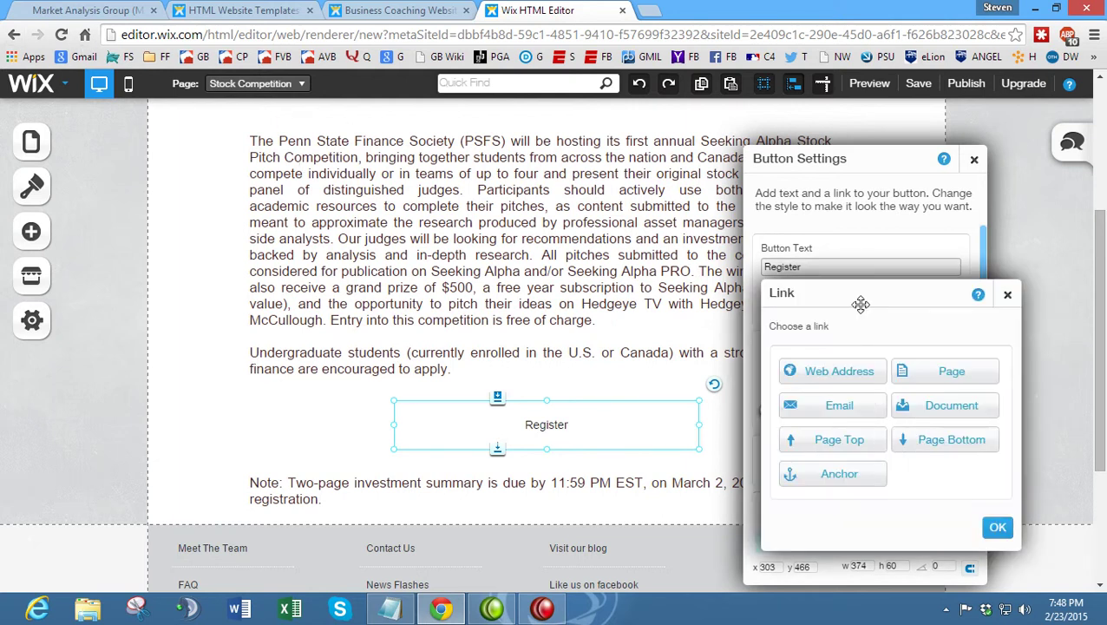
{"action": "left_click", "coordinate": [1007, 297]}
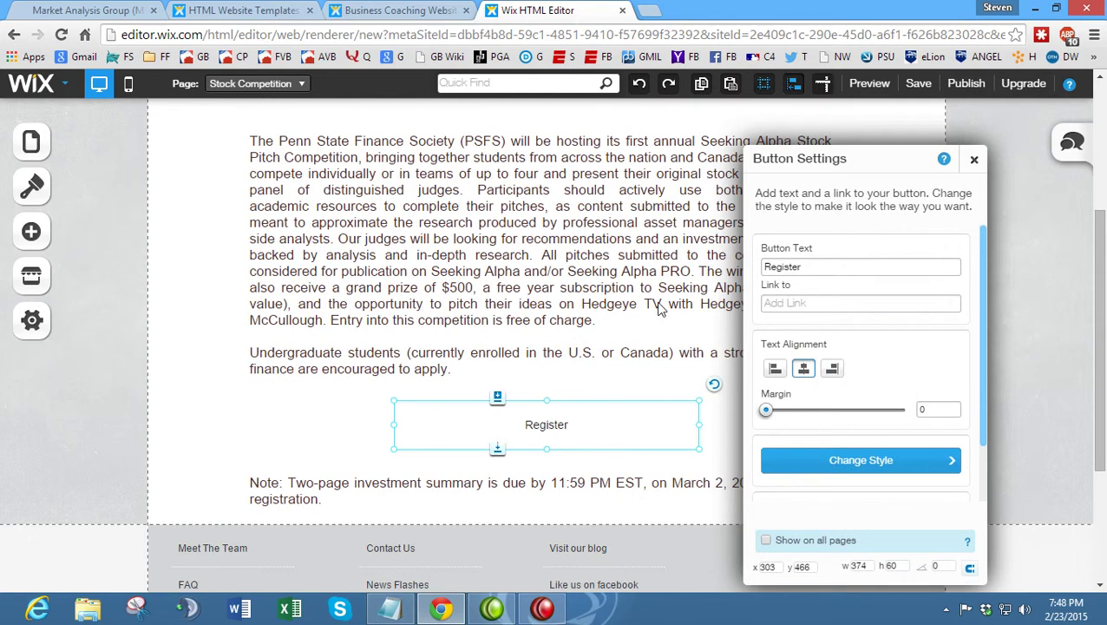
- Reselect the Register button and bring up its style presets
{"action": "left_click", "coordinate": [542, 609]}
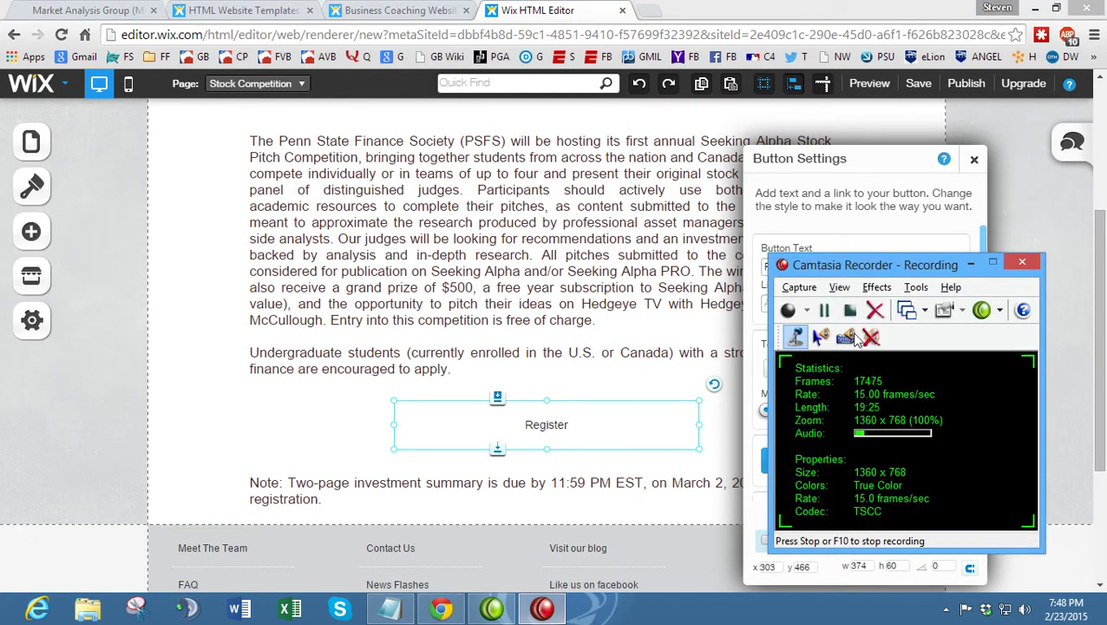
{"action": "left_click", "coordinate": [825, 309]}
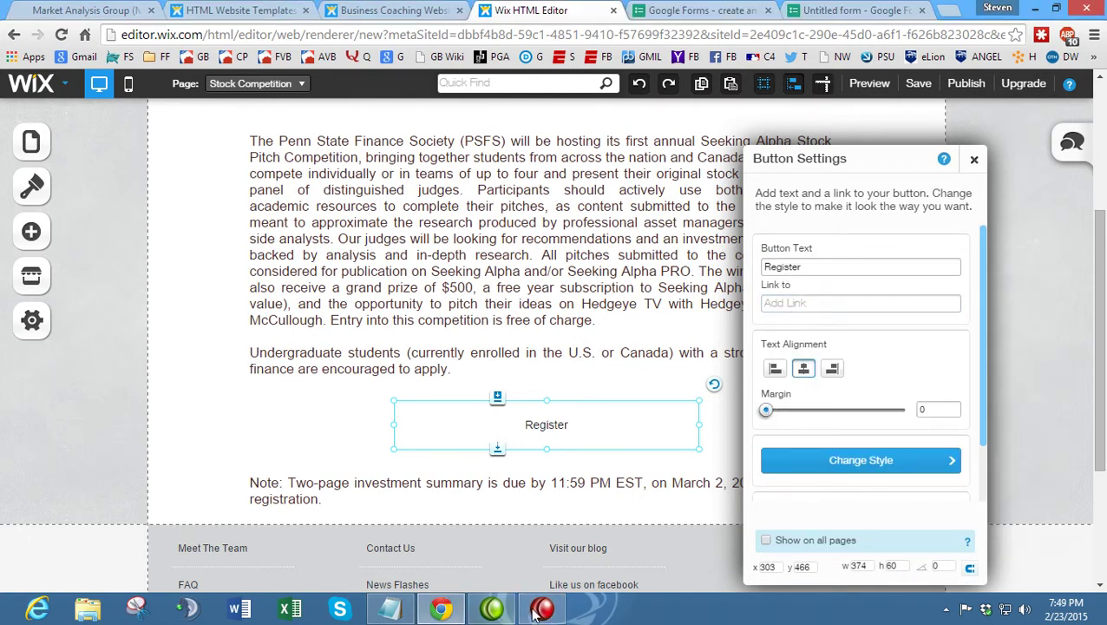
{"action": "left_click", "coordinate": [542, 608]}
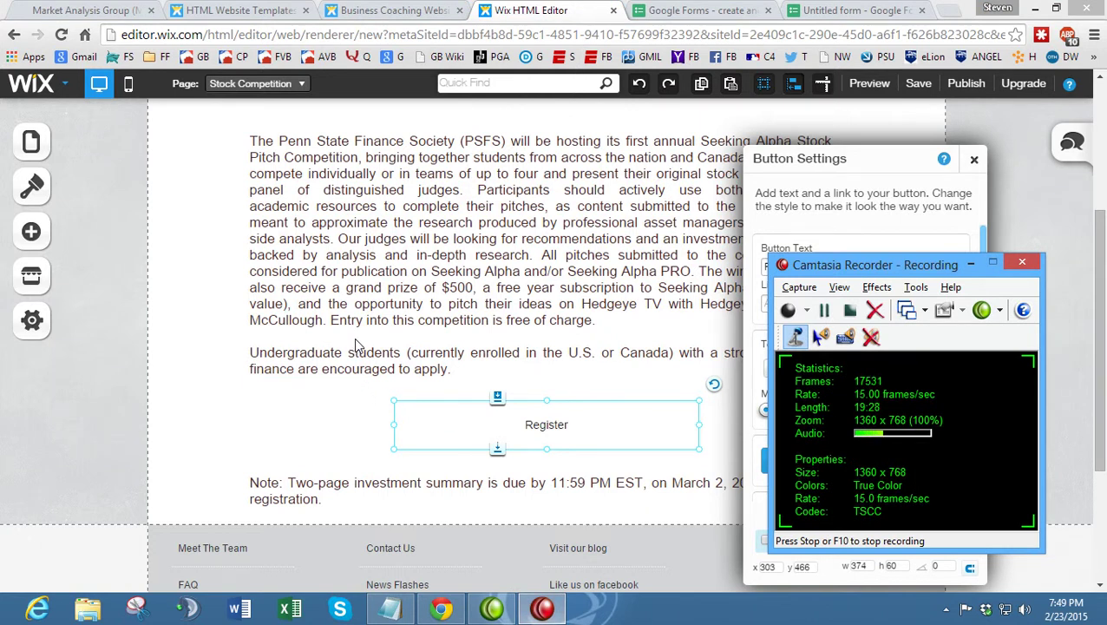
{"action": "right_click", "coordinate": [512, 382]}
{"action": "right_click", "coordinate": [497, 399]}
{"action": "left_click", "coordinate": [497, 398]}
{"action": "right_click", "coordinate": [486, 368]}
{"action": "left_click", "coordinate": [495, 392]}
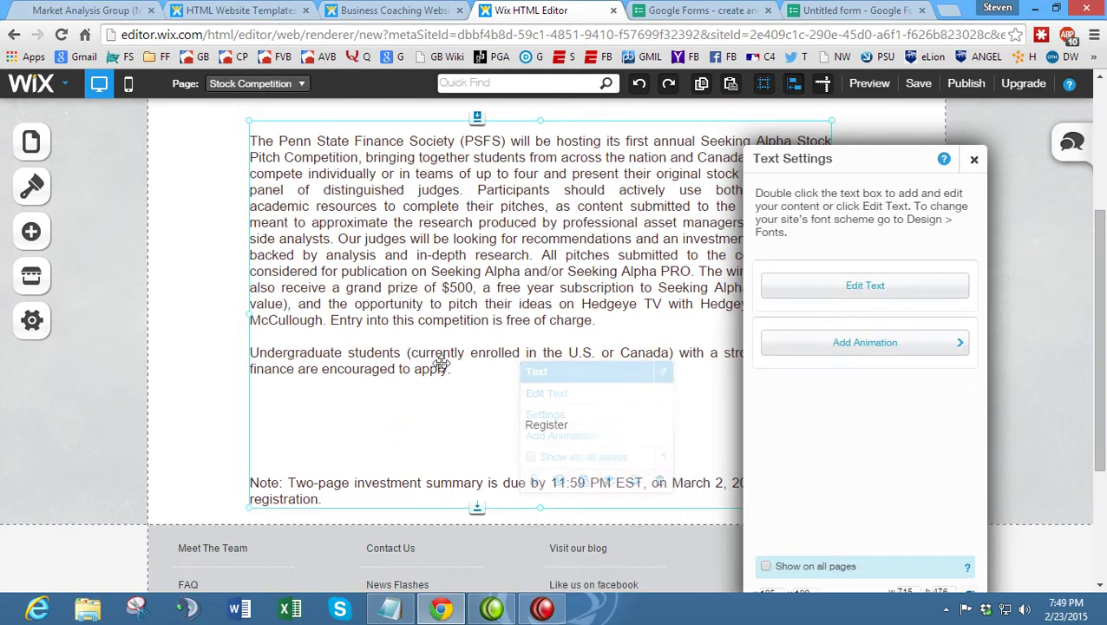
{"action": "right_click", "coordinate": [612, 420]}
{"action": "left_click", "coordinate": [915, 401]}
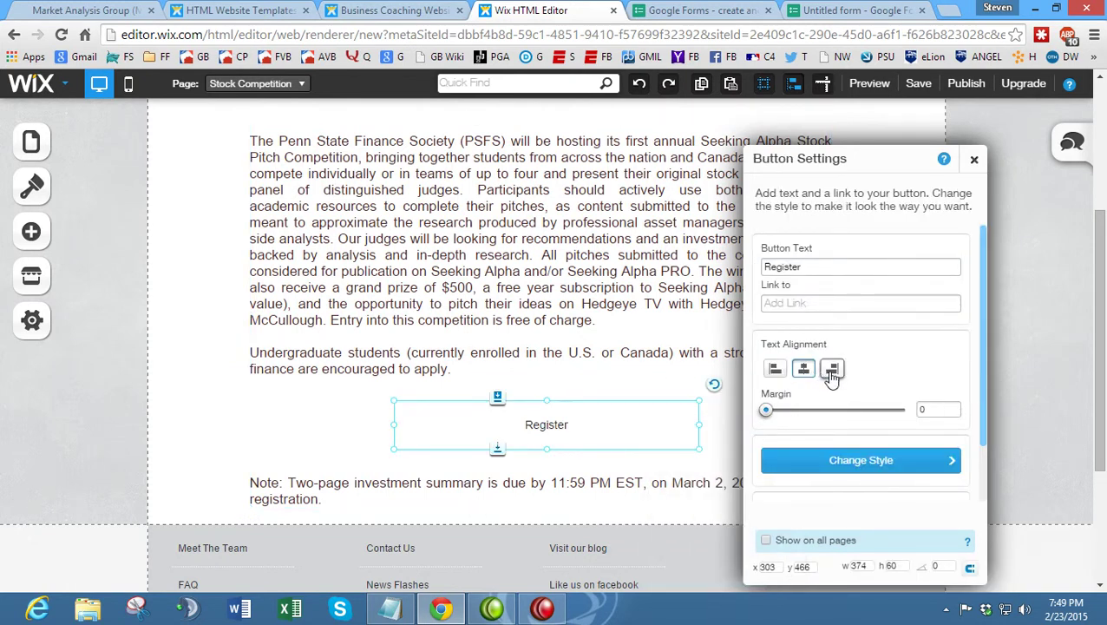
{"action": "scroll", "coordinate": [828, 442], "scroll_direction": "down", "scroll_amount": 1}
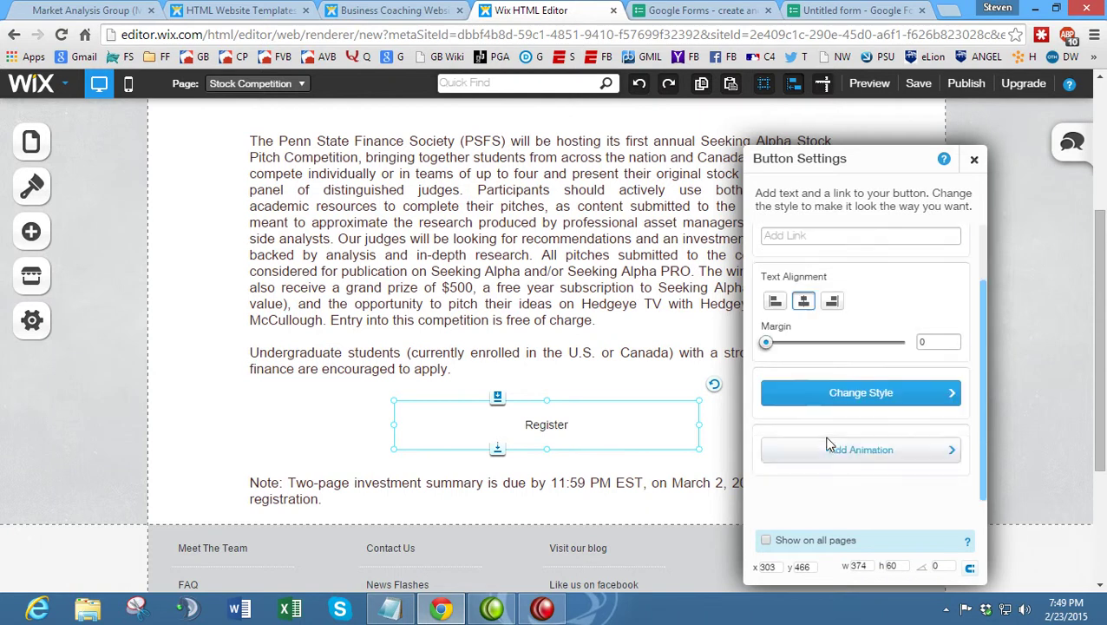
{"action": "left_click", "coordinate": [857, 392]}
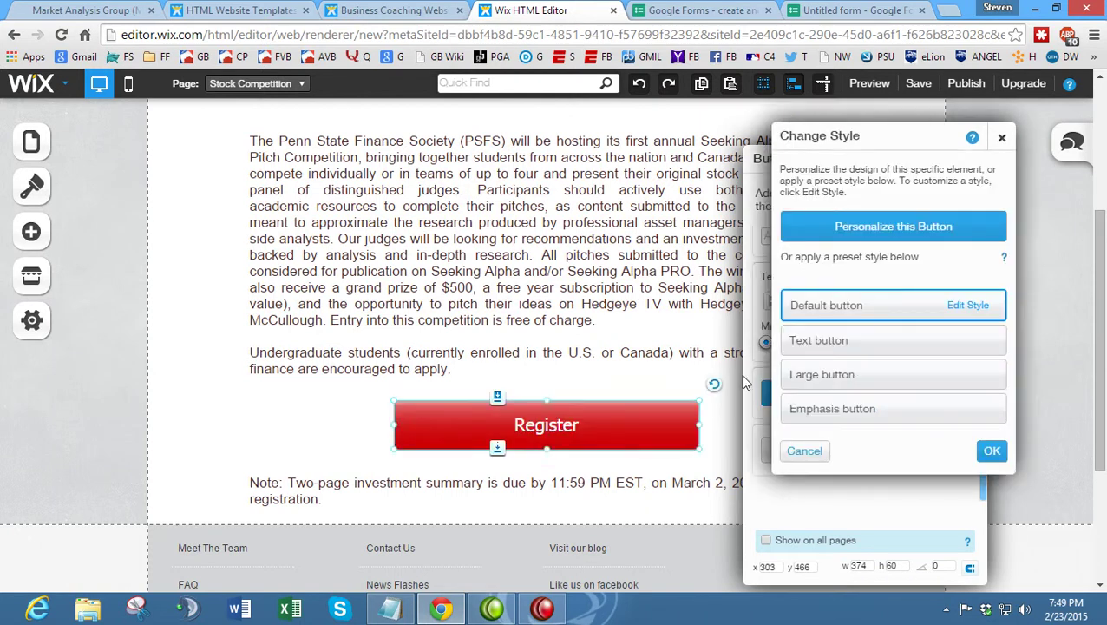
- Give the Register button the Large preset with a blue hover background and black border
{"action": "left_click", "coordinate": [843, 383]}
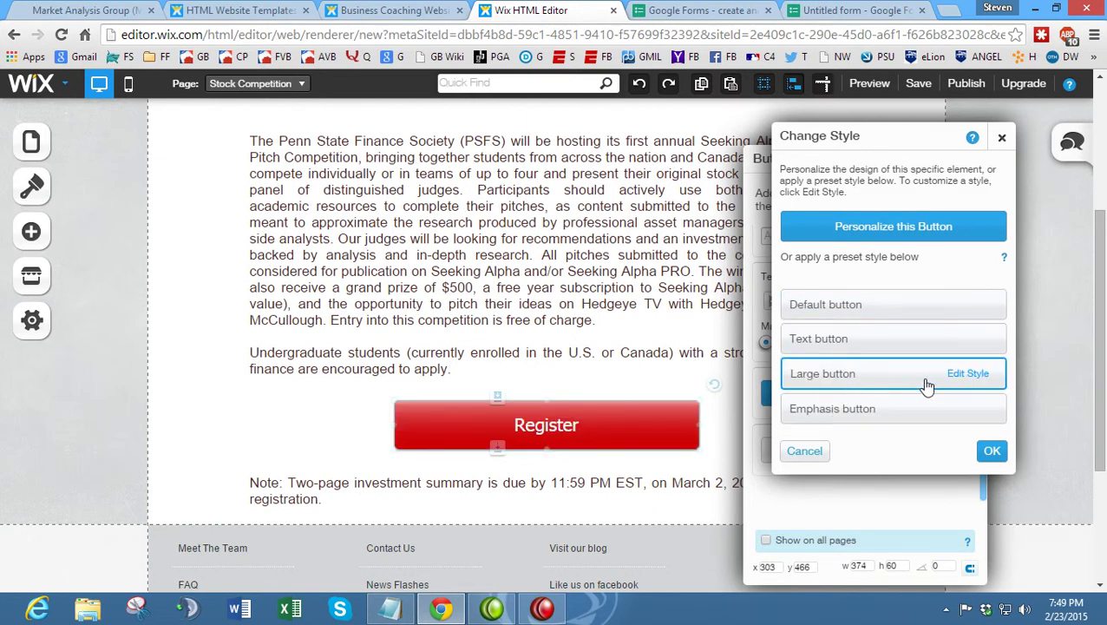
{"action": "left_click", "coordinate": [959, 378]}
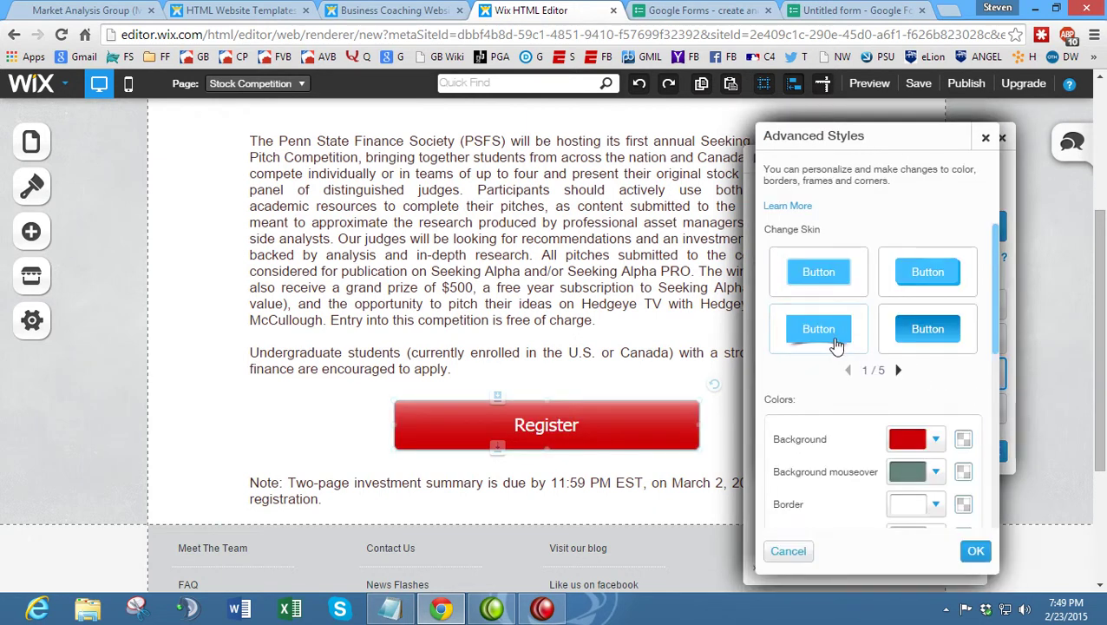
{"action": "scroll", "coordinate": [851, 389], "scroll_direction": "down", "scroll_amount": 1}
{"action": "left_click", "coordinate": [935, 390]}
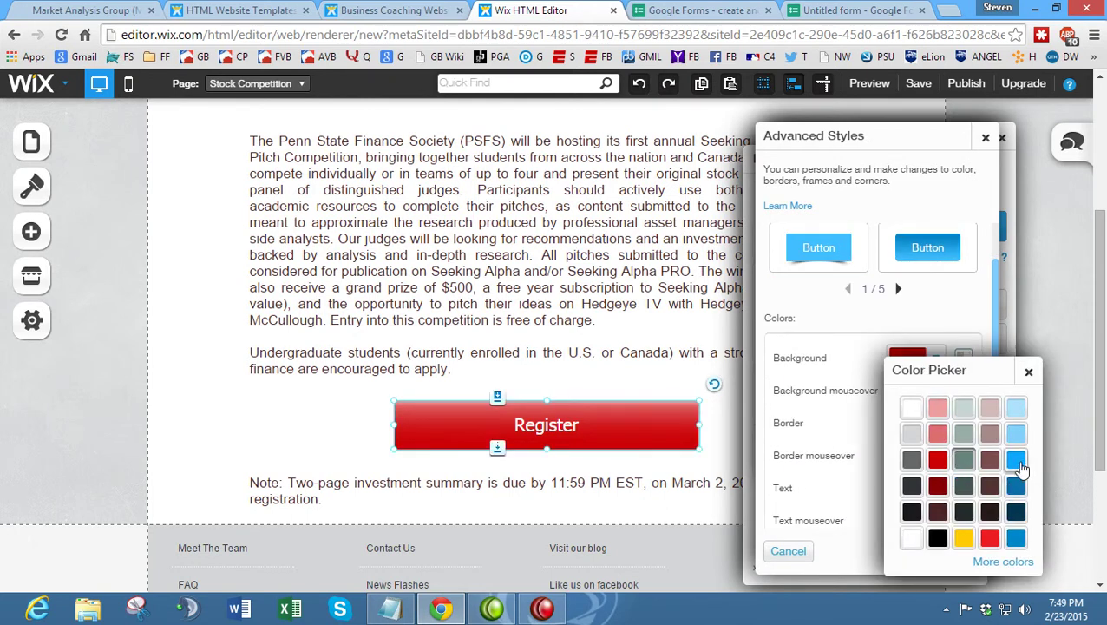
{"action": "left_click", "coordinate": [1016, 459]}
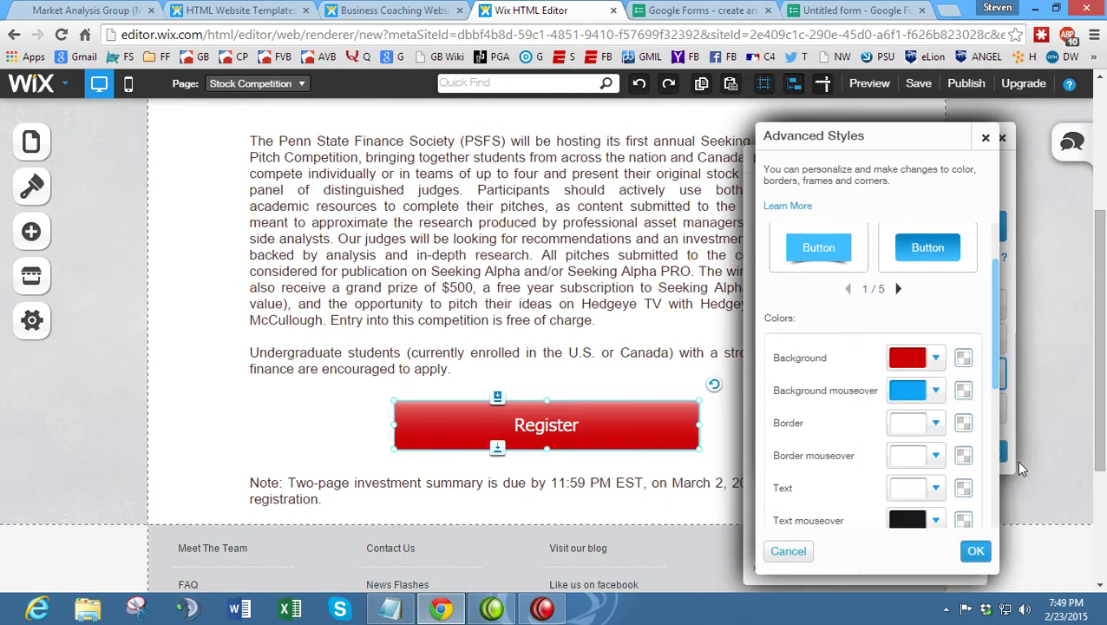
{"action": "left_click", "coordinate": [910, 426]}
{"action": "left_click", "coordinate": [938, 537]}
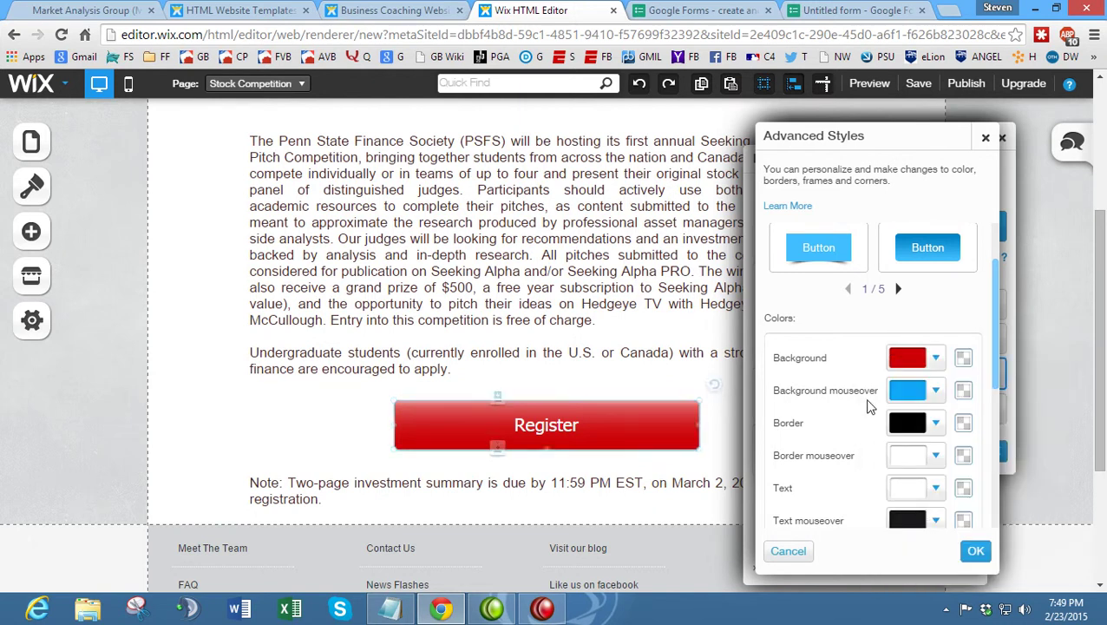
{"action": "scroll", "coordinate": [859, 395], "scroll_direction": "down", "scroll_amount": 1}
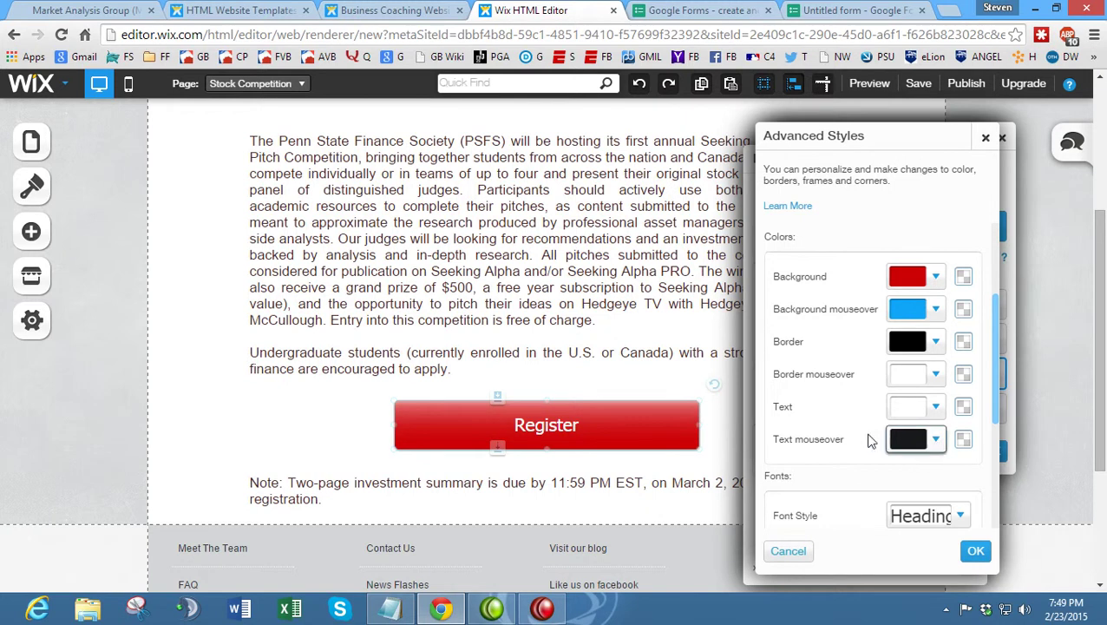
{"action": "scroll", "coordinate": [876, 434], "scroll_direction": "down", "scroll_amount": 4}
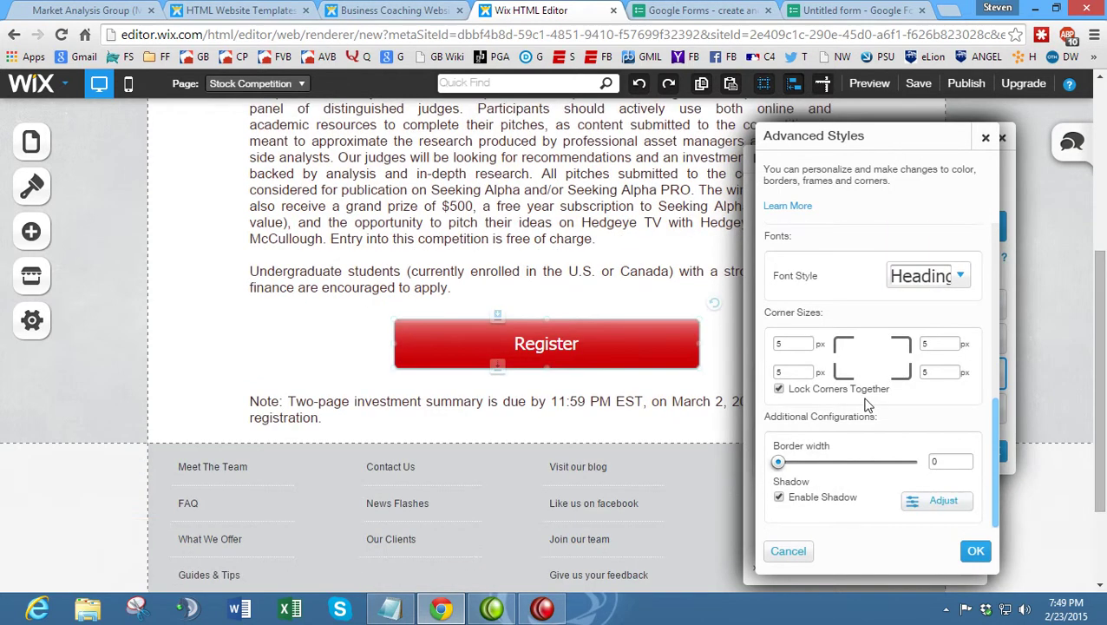
{"action": "scroll", "coordinate": [859, 445], "scroll_direction": "up", "scroll_amount": 1}
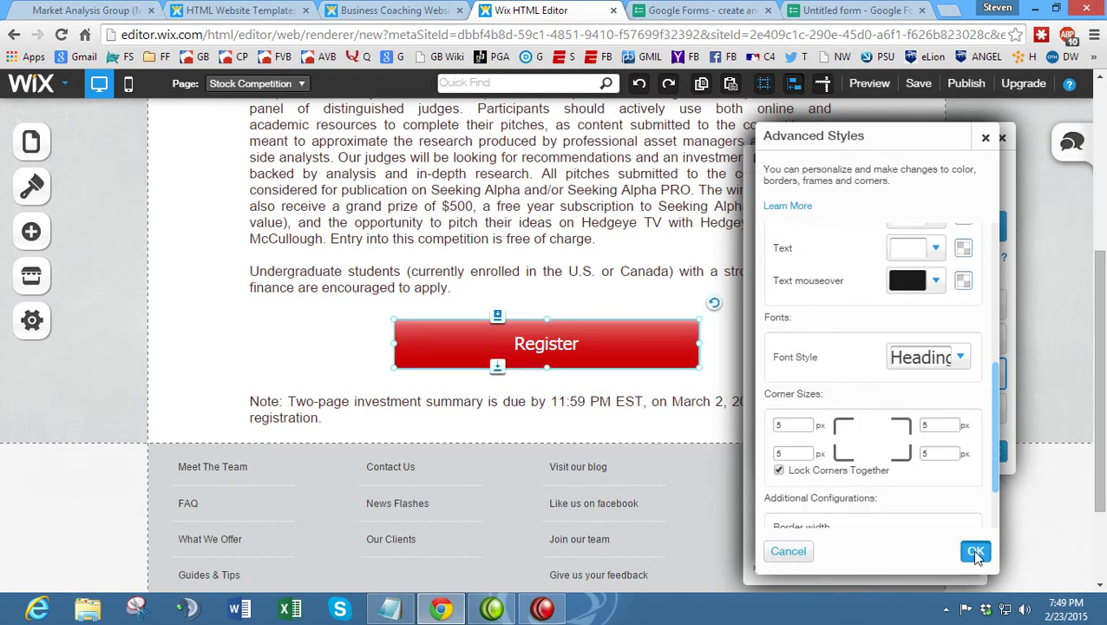
{"action": "left_click", "coordinate": [976, 554]}
{"action": "left_click", "coordinate": [991, 453]}
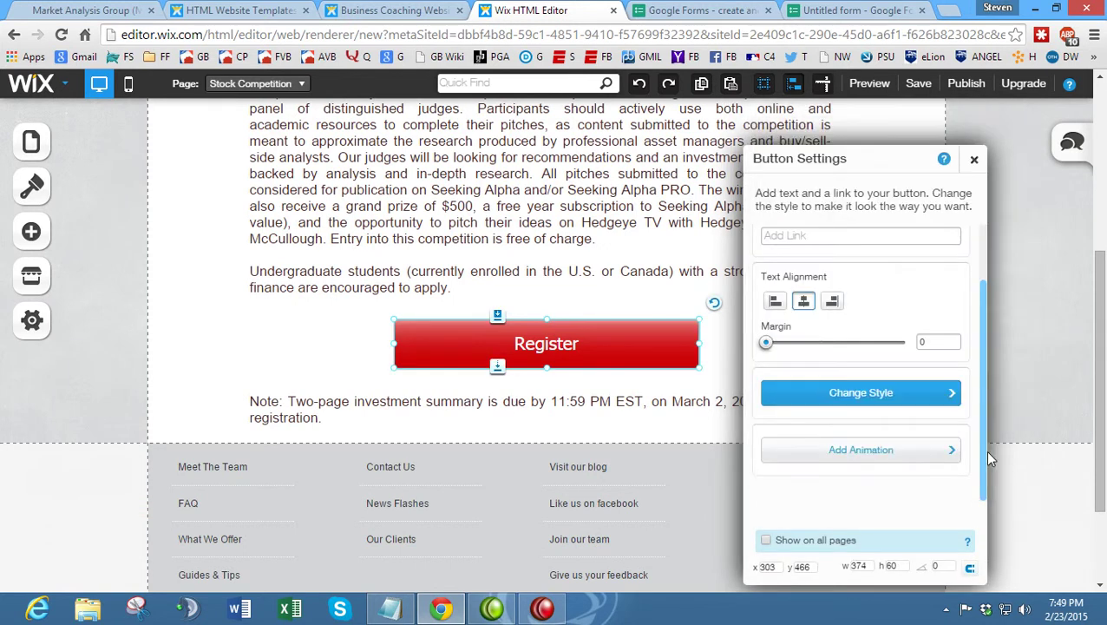
{"action": "left_click", "coordinate": [973, 163]}
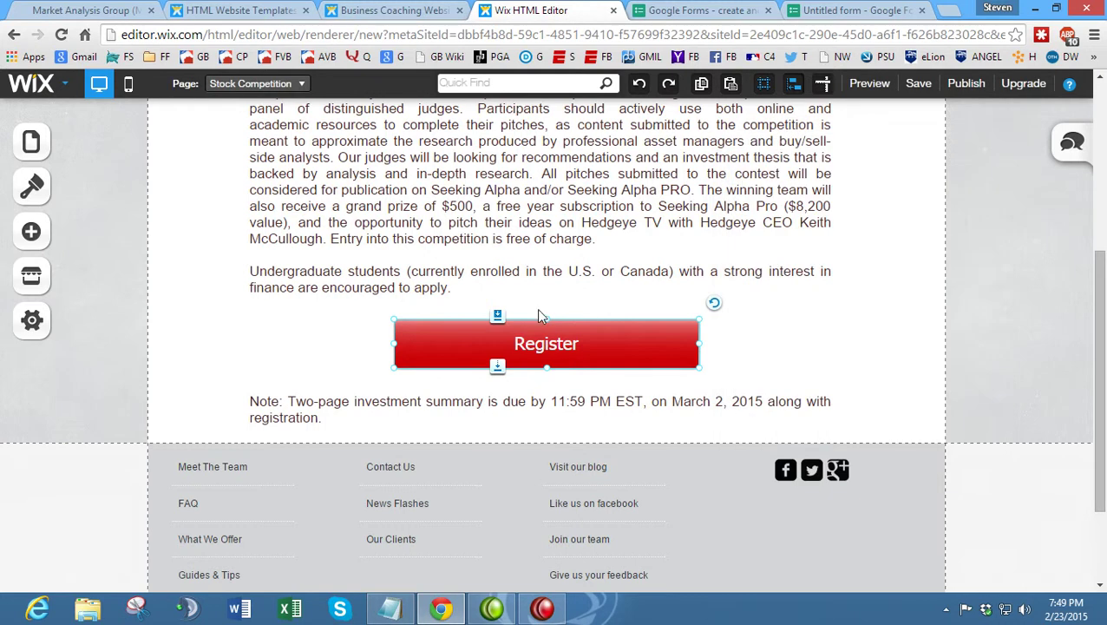
- Reselect the Register button on the page, then switch to the untitled Google Form
{"action": "scroll", "coordinate": [536, 308], "scroll_direction": "up", "scroll_amount": 2}
{"action": "left_click", "coordinate": [504, 345]}
{"action": "left_click", "coordinate": [460, 360]}
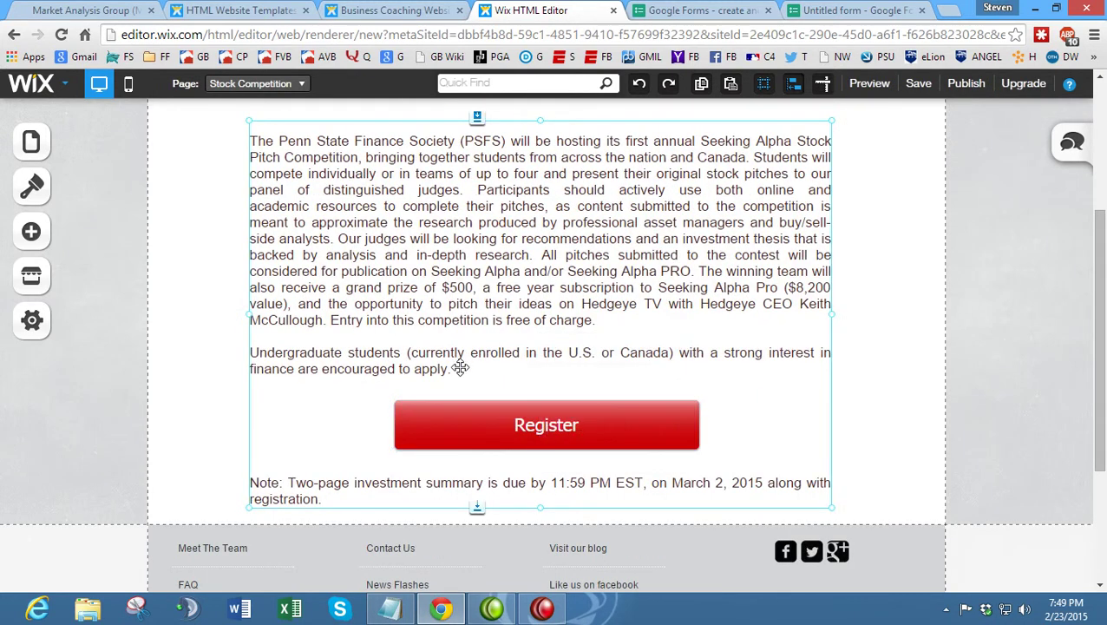
{"action": "left_click", "coordinate": [460, 368]}
{"action": "left_click", "coordinate": [455, 353]}
{"action": "left_click", "coordinate": [398, 328]}
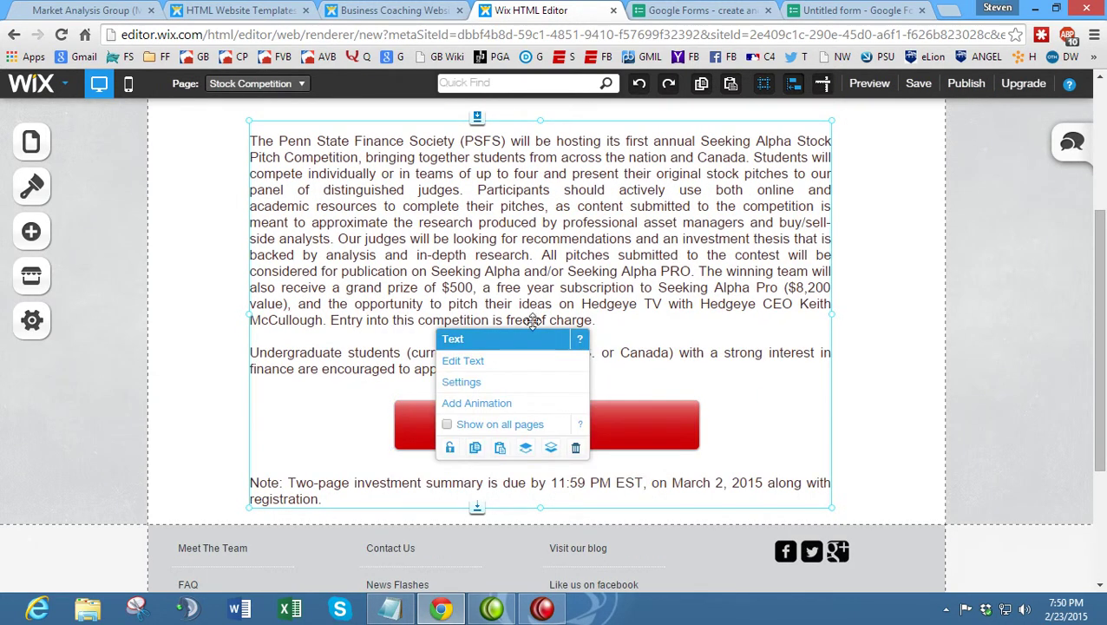
{"action": "left_click", "coordinate": [568, 425]}
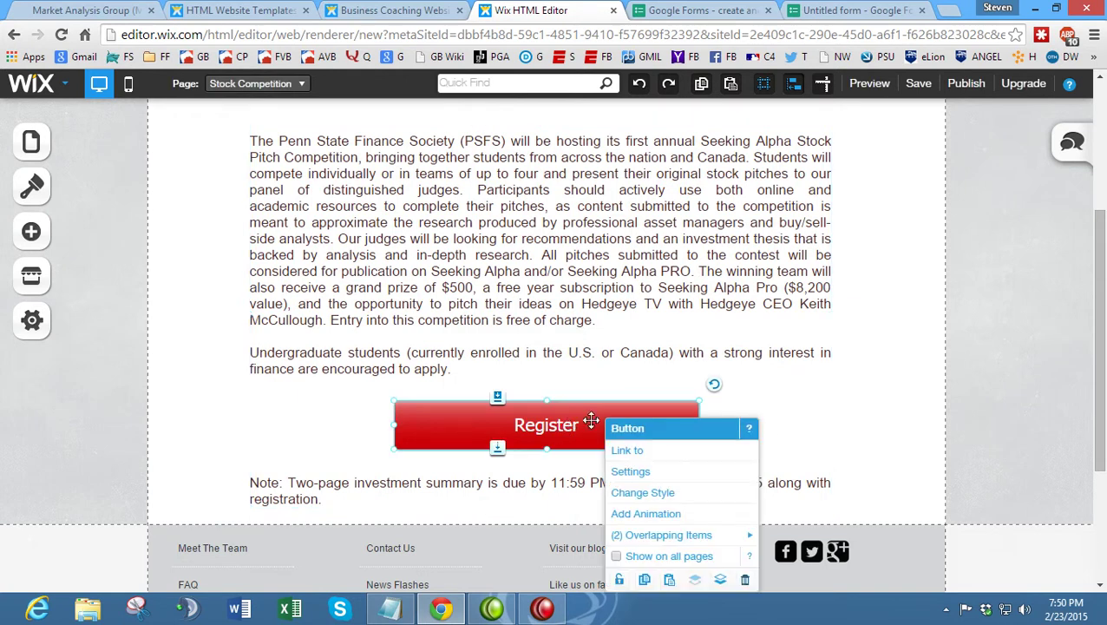
{"action": "left_click", "coordinate": [842, 10]}
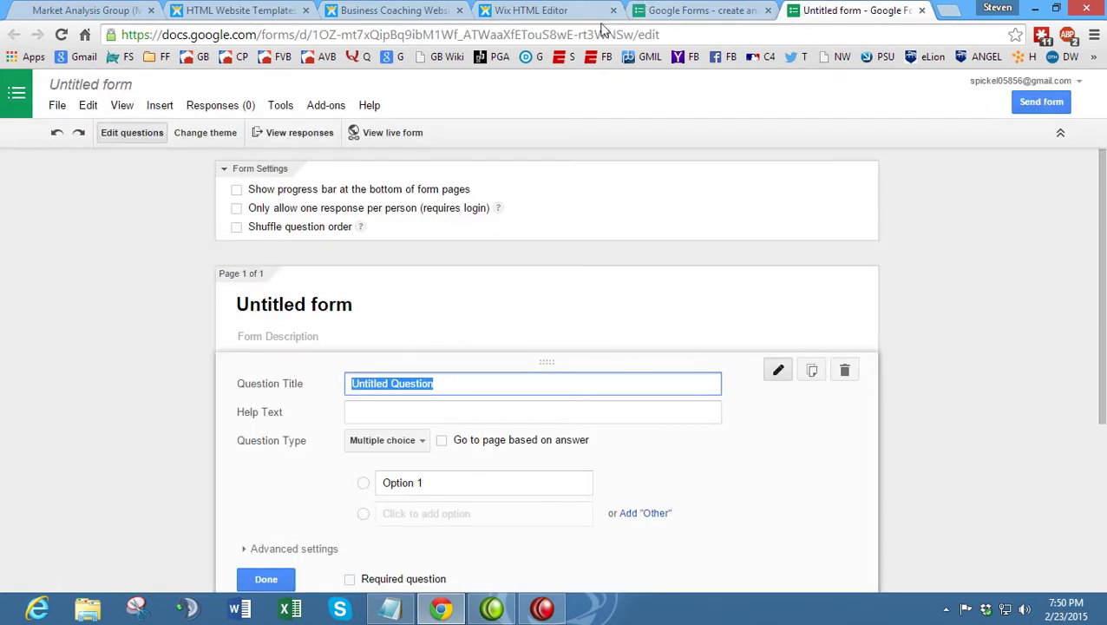
- Follow the live stock competition page's Register link to view the PSFS registration form
{"action": "left_click", "coordinate": [79, 9]}
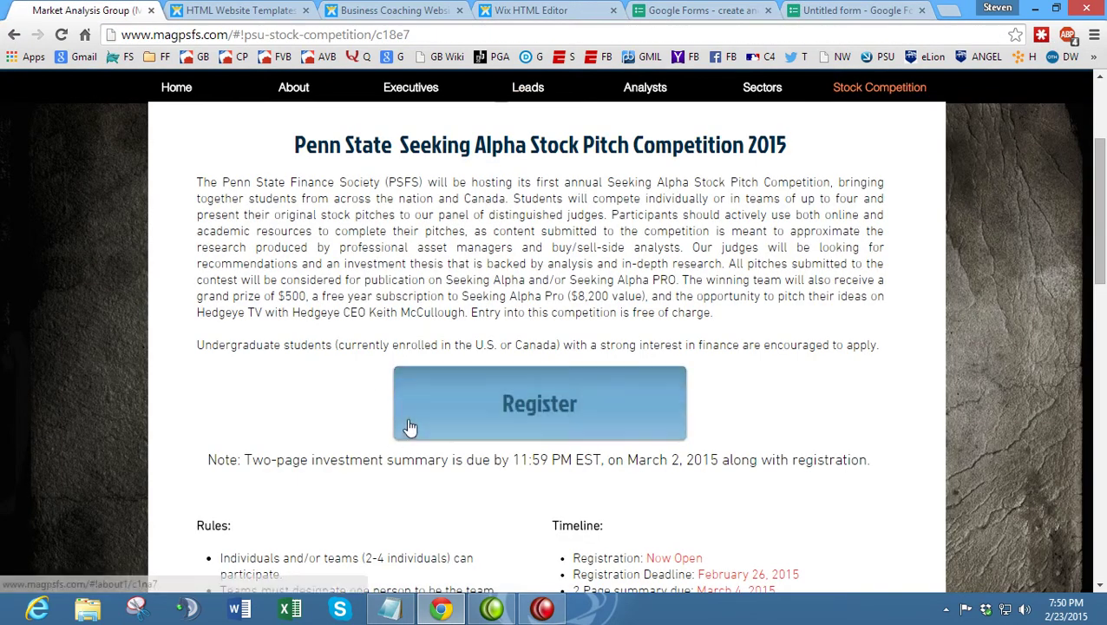
{"action": "left_click", "coordinate": [408, 415]}
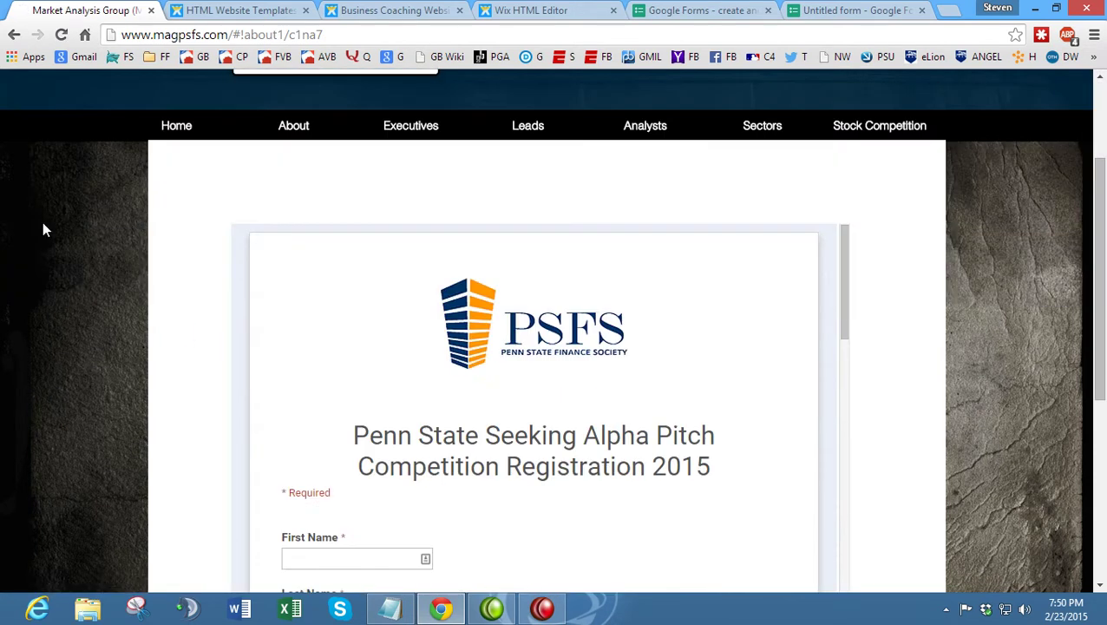
{"action": "left_click", "coordinate": [14, 35]}
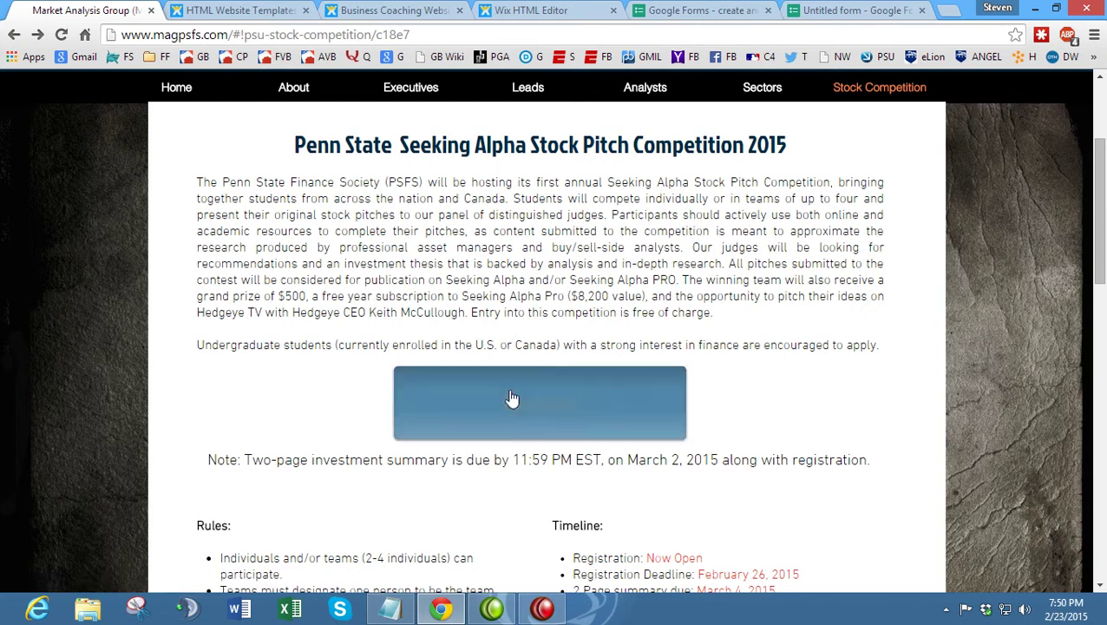
{"action": "left_click", "coordinate": [483, 394]}
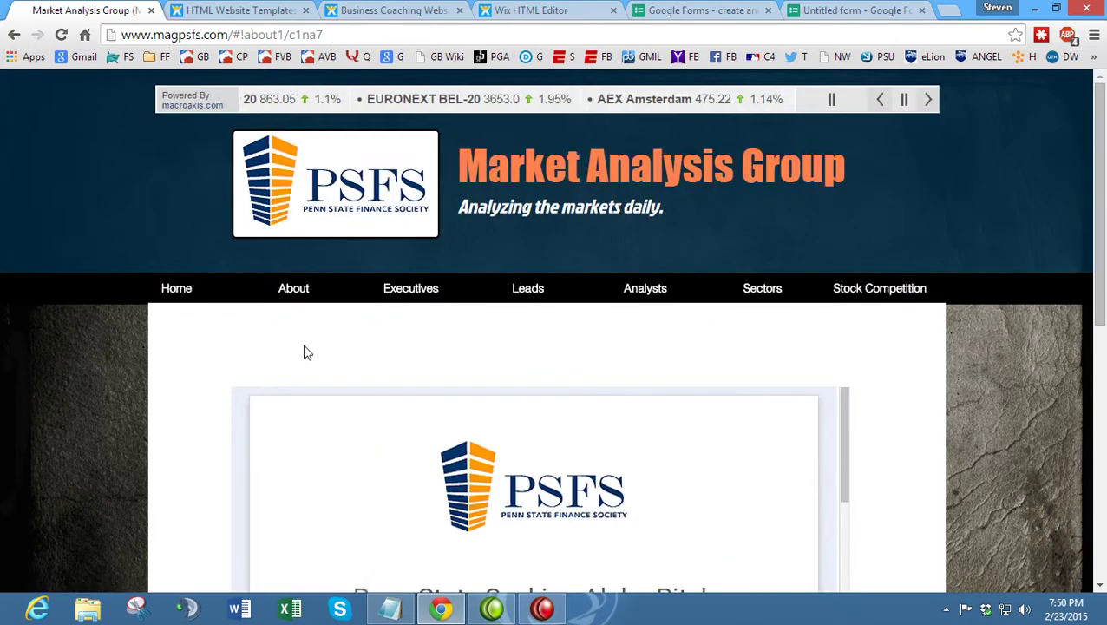
{"action": "scroll", "coordinate": [208, 352], "scroll_direction": "down", "scroll_amount": 2}
{"action": "scroll", "coordinate": [208, 351], "scroll_direction": "down", "scroll_amount": 1}
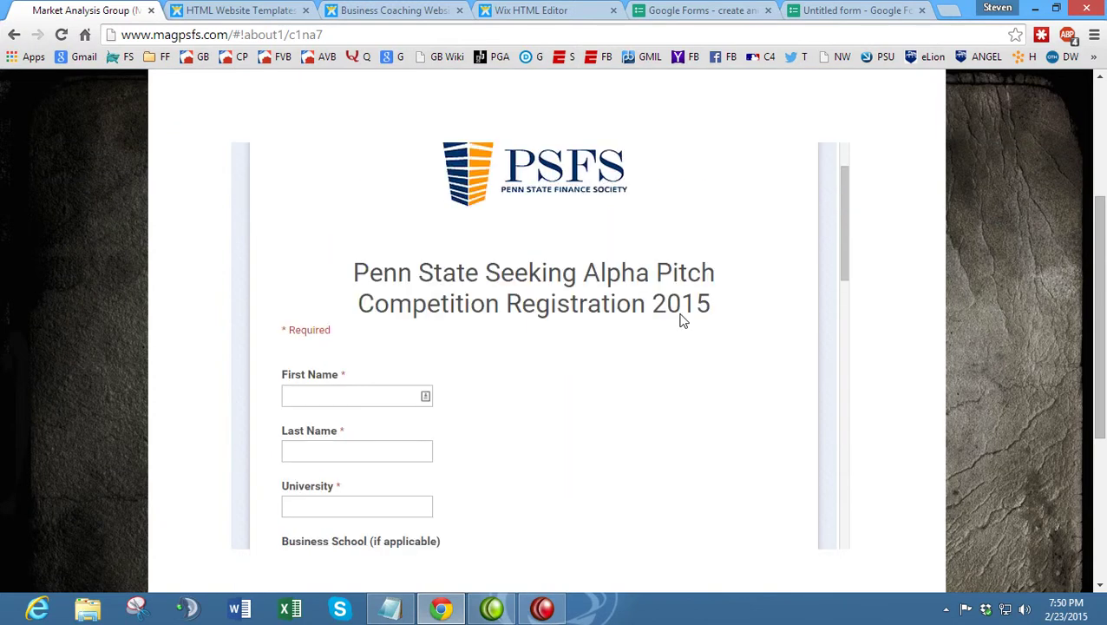
{"action": "scroll", "coordinate": [659, 315], "scroll_direction": "up", "scroll_amount": 1}
- Look over the untitled form editor and Google Forms introduction page, then return to the PSFS form
{"action": "left_click", "coordinate": [829, 10]}
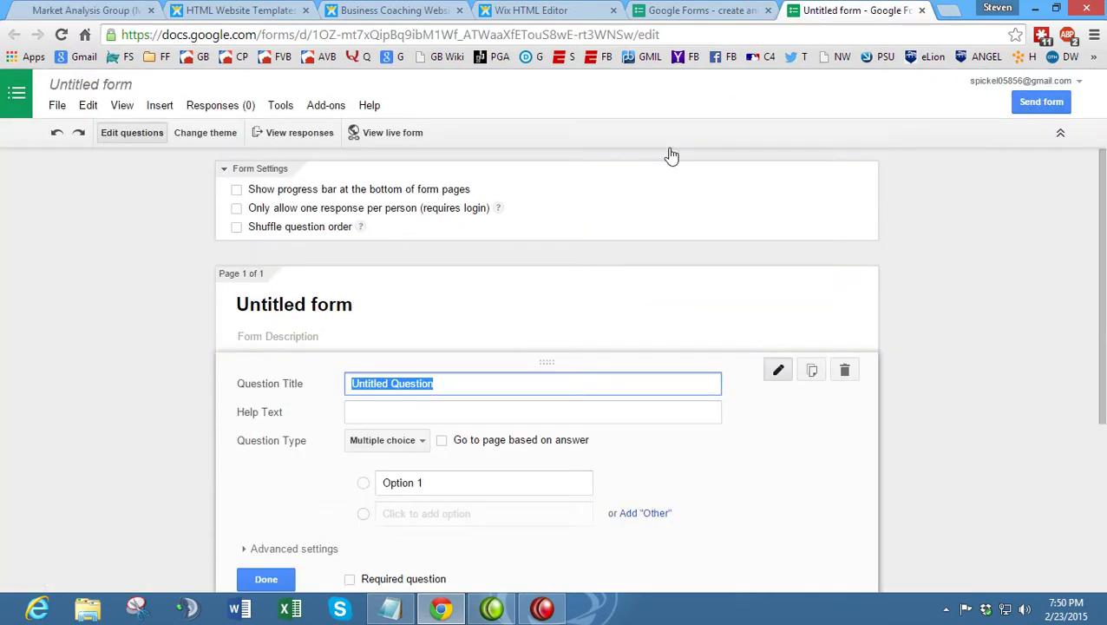
{"action": "scroll", "coordinate": [112, 328], "scroll_direction": "down", "scroll_amount": 1}
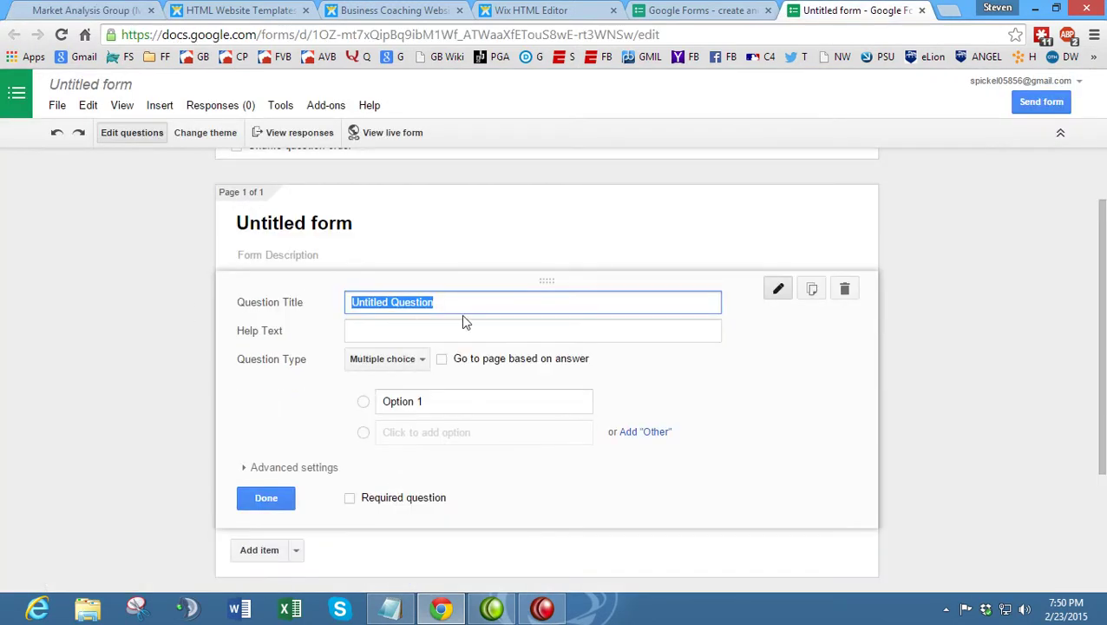
{"action": "left_click", "coordinate": [769, 10]}
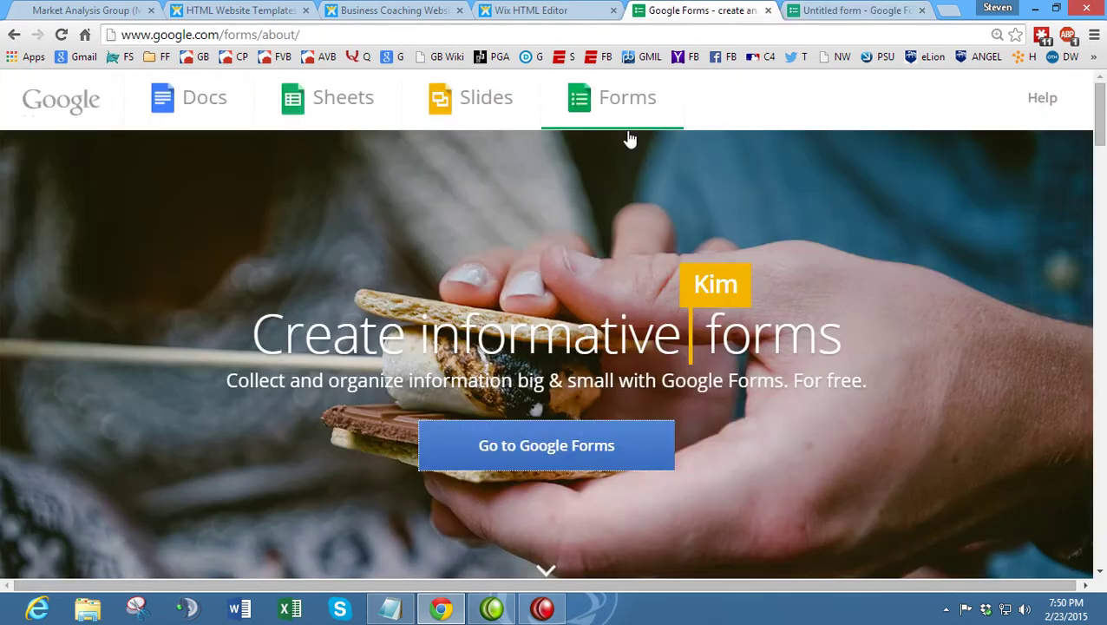
{"action": "left_click", "coordinate": [846, 11]}
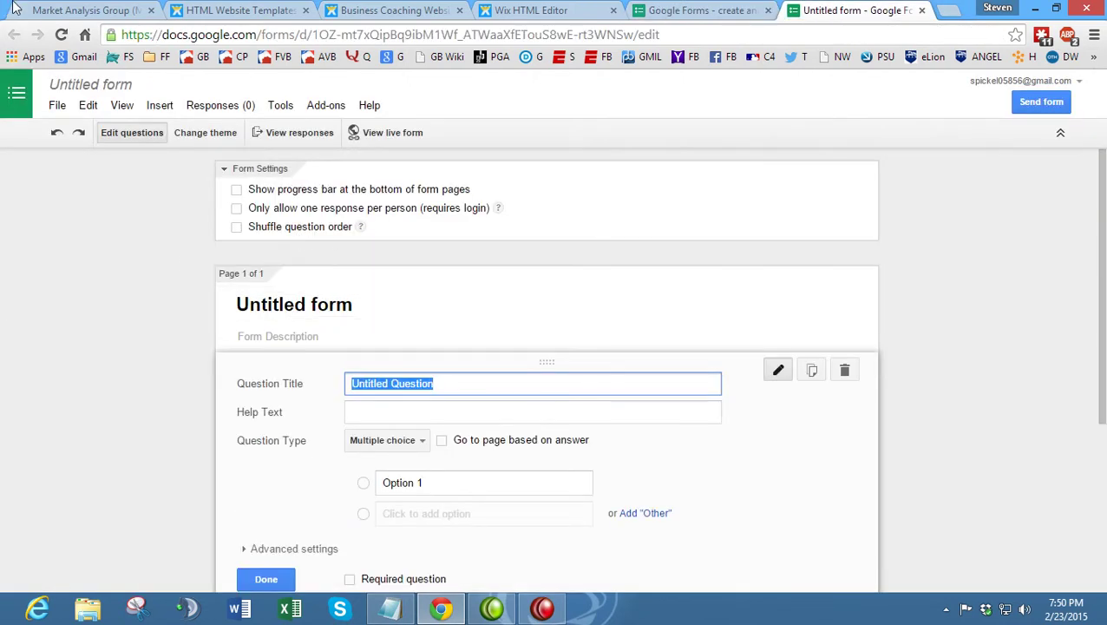
{"action": "left_click", "coordinate": [83, 10]}
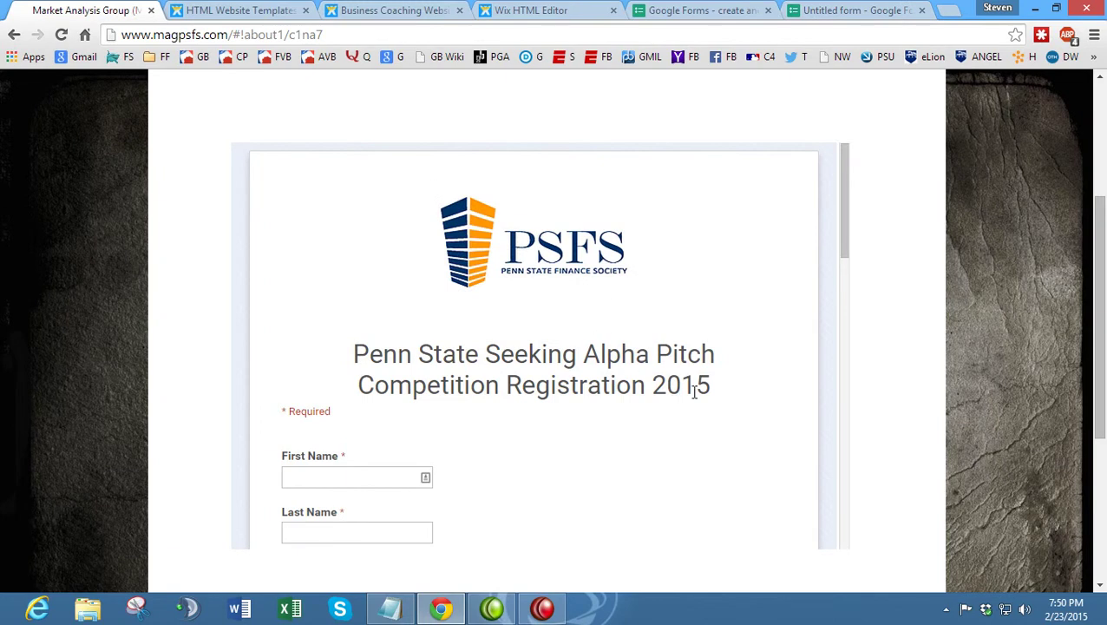
- Paste the PSFS form heading into the question title, replacing Penn State with Coach.Corp
{"action": "left_click_drag", "start_coordinate": [711, 393], "coordinate": [357, 351]}
{"action": "key", "text": "ctrl+c"}
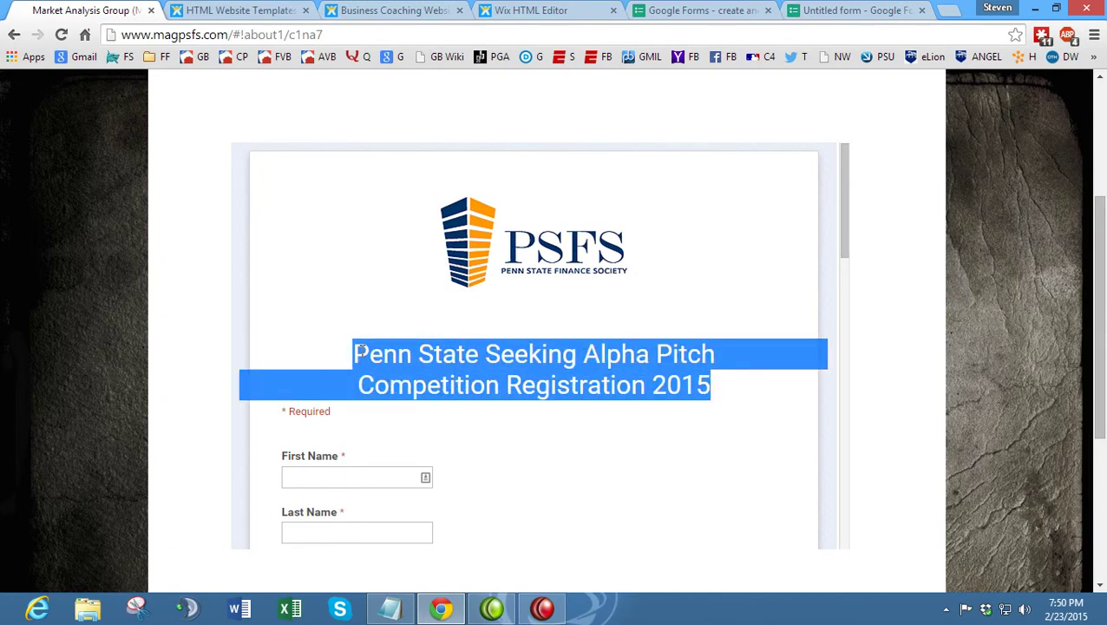
{"action": "left_click", "coordinate": [891, 9]}
{"action": "key", "text": "ctrl+v"}
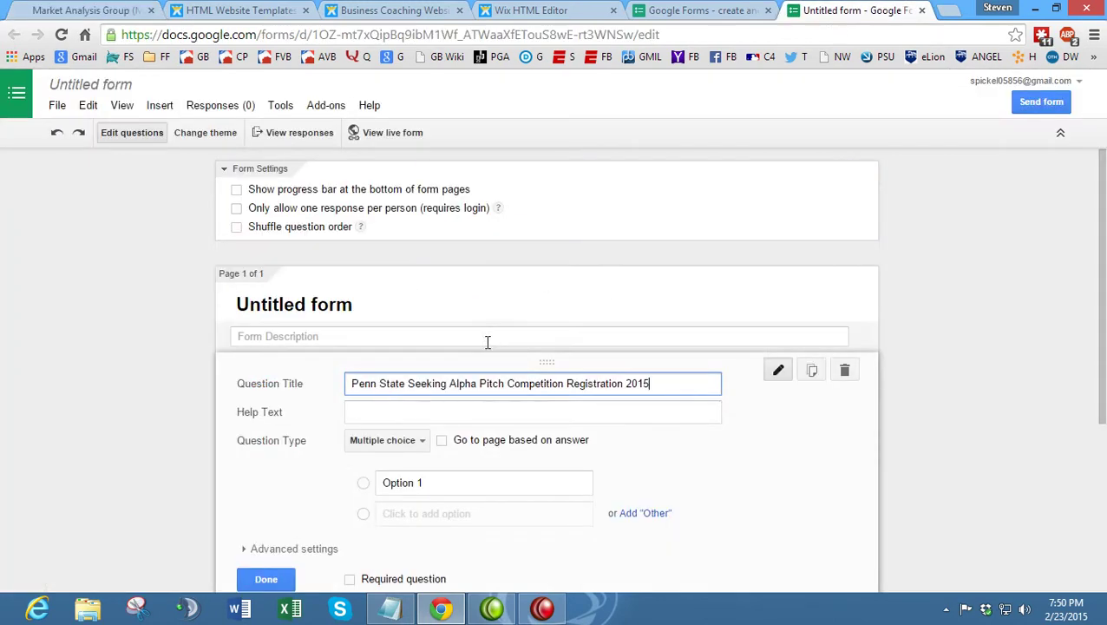
{"action": "left_click", "coordinate": [569, 10]}
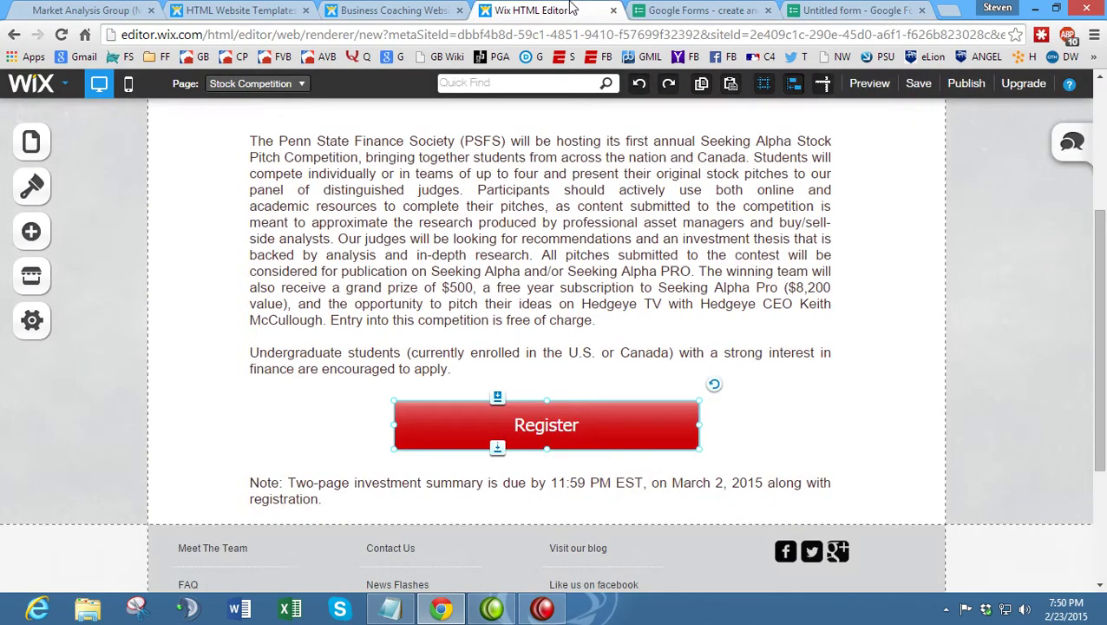
{"action": "scroll", "coordinate": [568, 152], "scroll_direction": "up", "scroll_amount": 4}
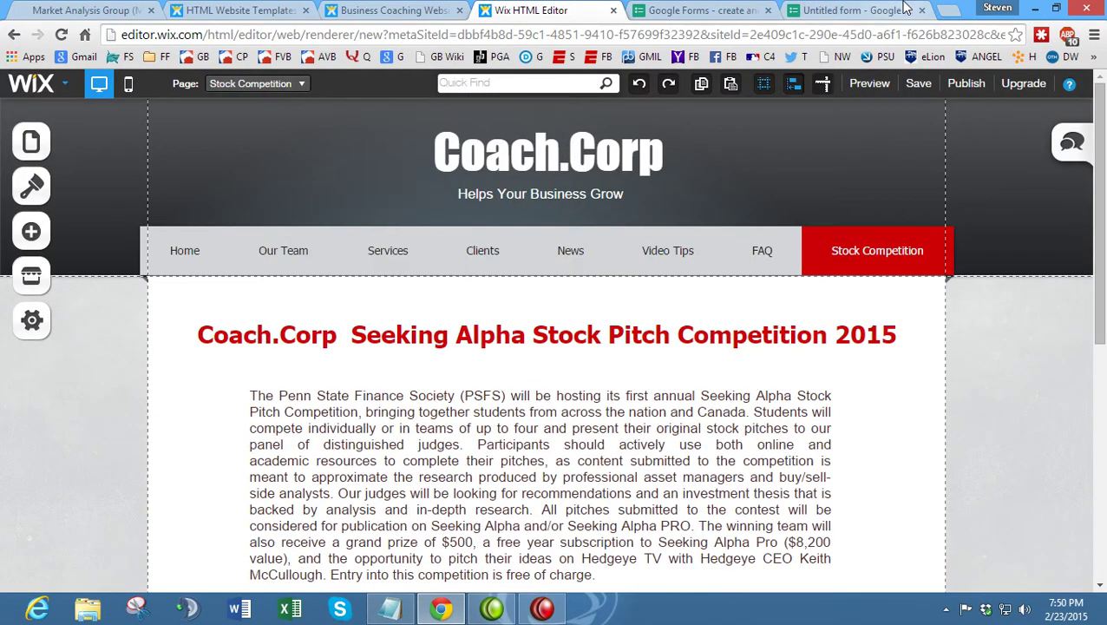
{"action": "left_click", "coordinate": [903, 9]}
{"action": "left_click_drag", "start_coordinate": [393, 388], "coordinate": [328, 377]}
{"action": "type", "text": "Coach.Corp"}
- Move the heading into the form title: 'Coach.Corp Seeking Alpha Pitch Competition Registration 2015'
{"action": "scroll", "coordinate": [328, 376], "scroll_direction": "down", "scroll_amount": 1}
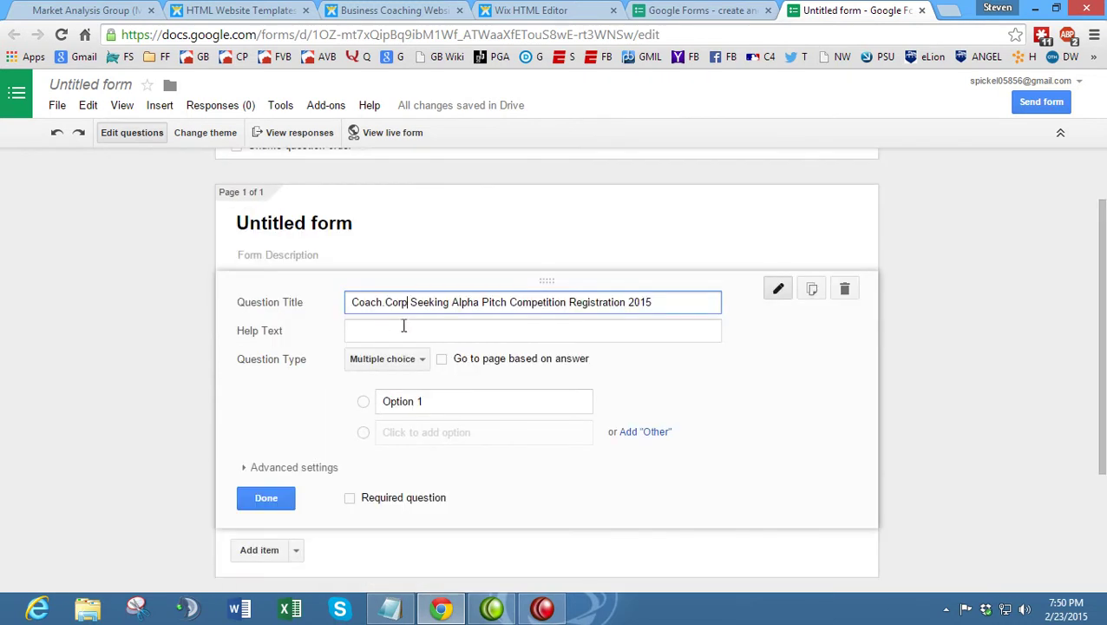
{"action": "left_click_drag", "start_coordinate": [655, 303], "coordinate": [195, 306]}
{"action": "key", "text": "ctrl+c"}
{"action": "key", "text": "BackSpace"}
{"action": "left_click", "coordinate": [330, 228]}
{"action": "left_click_drag", "start_coordinate": [368, 221], "coordinate": [102, 235]}
{"action": "key", "text": "ctrl+v"}
{"action": "left_click", "coordinate": [121, 237]}
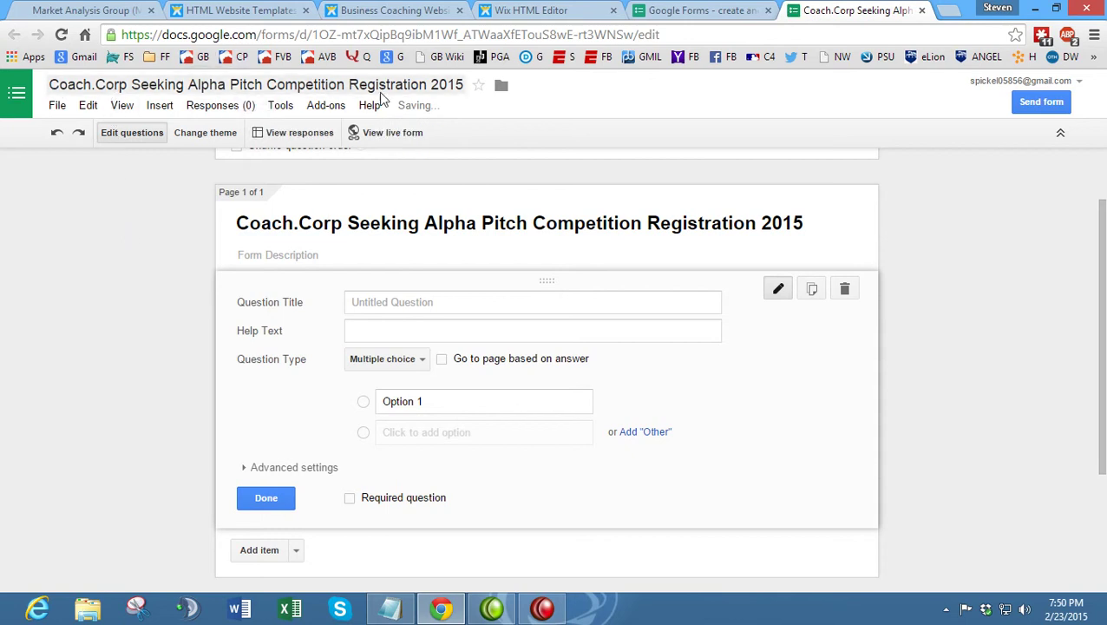
{"action": "left_click", "coordinate": [415, 308]}
{"action": "left_click", "coordinate": [83, 11]}
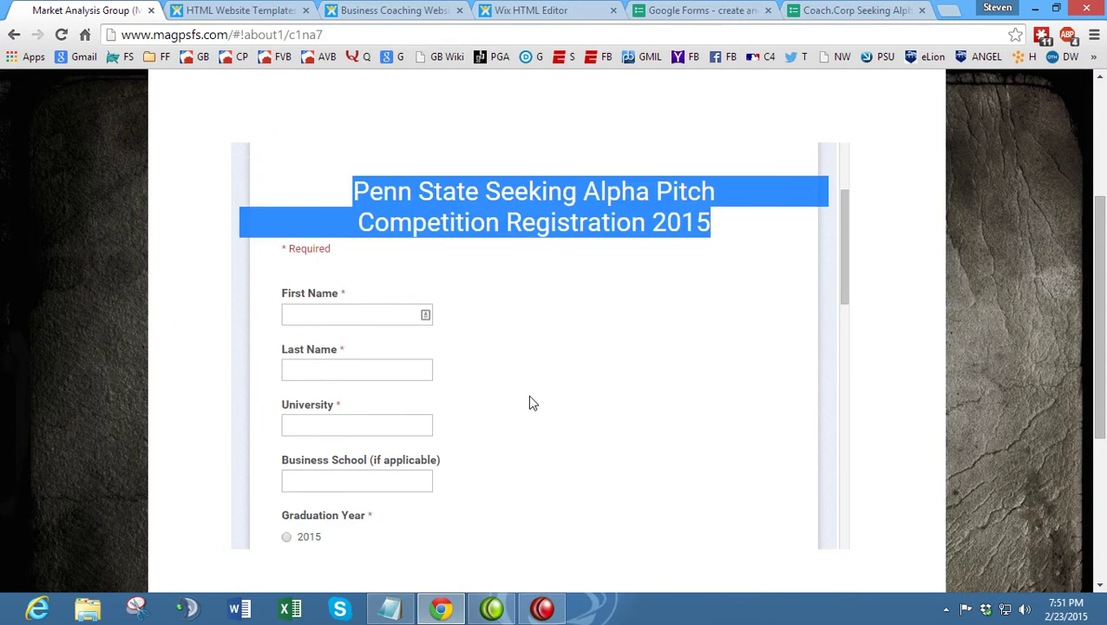
- Keep the new question as Multiple choice and mark it as a required question
{"action": "scroll", "coordinate": [503, 371], "scroll_direction": "down", "scroll_amount": 1}
{"action": "scroll", "coordinate": [502, 359], "scroll_direction": "down", "scroll_amount": 1}
{"action": "scroll", "coordinate": [501, 359], "scroll_direction": "up", "scroll_amount": 1}
{"action": "scroll", "coordinate": [503, 364], "scroll_direction": "down", "scroll_amount": 1}
{"action": "scroll", "coordinate": [502, 363], "scroll_direction": "down", "scroll_amount": 2}
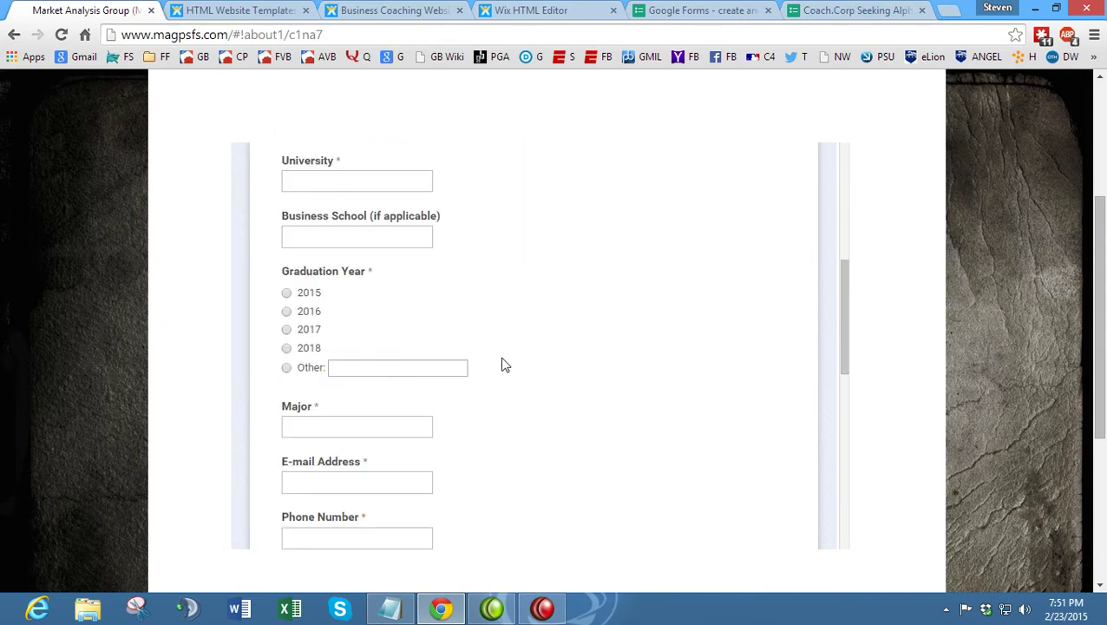
{"action": "scroll", "coordinate": [498, 357], "scroll_direction": "down", "scroll_amount": 1}
{"action": "scroll", "coordinate": [499, 352], "scroll_direction": "down", "scroll_amount": 5}
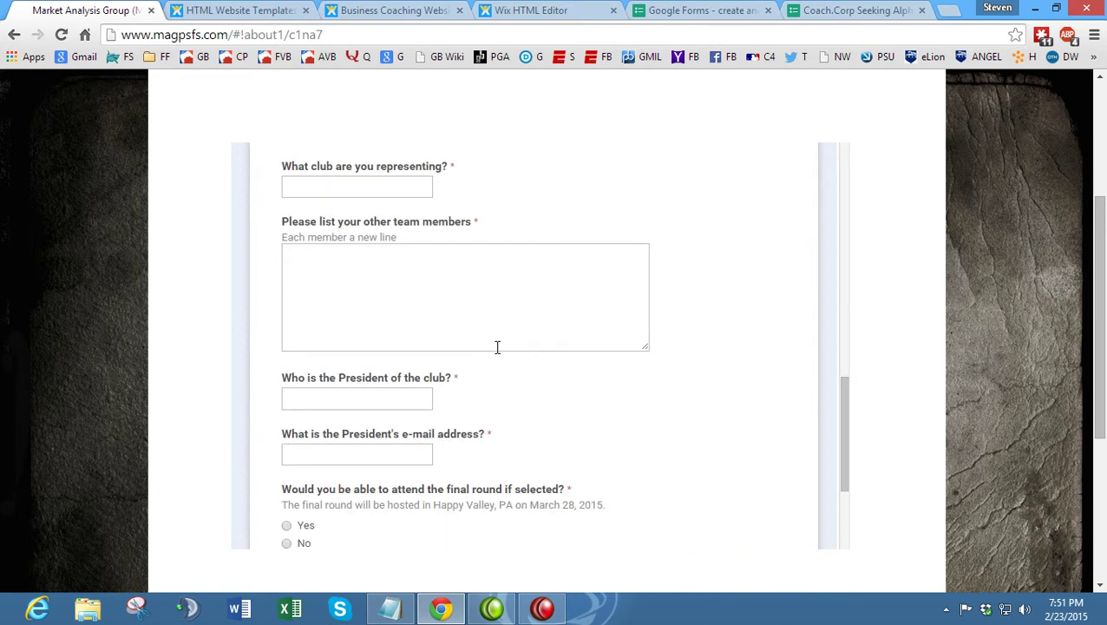
{"action": "left_click", "coordinate": [854, 10]}
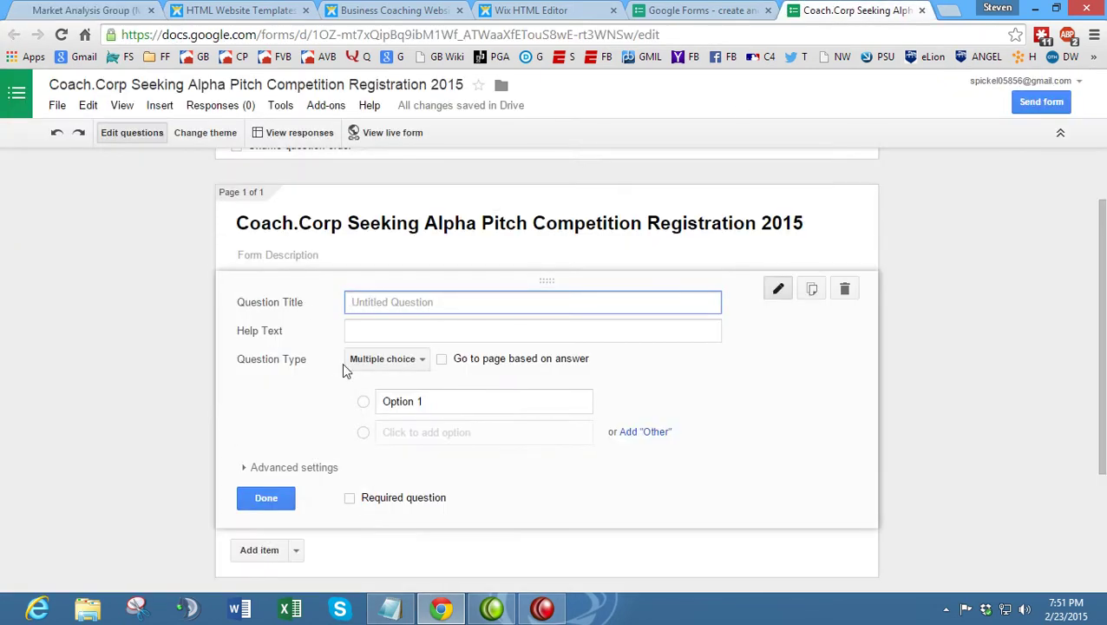
{"action": "left_click", "coordinate": [381, 358]}
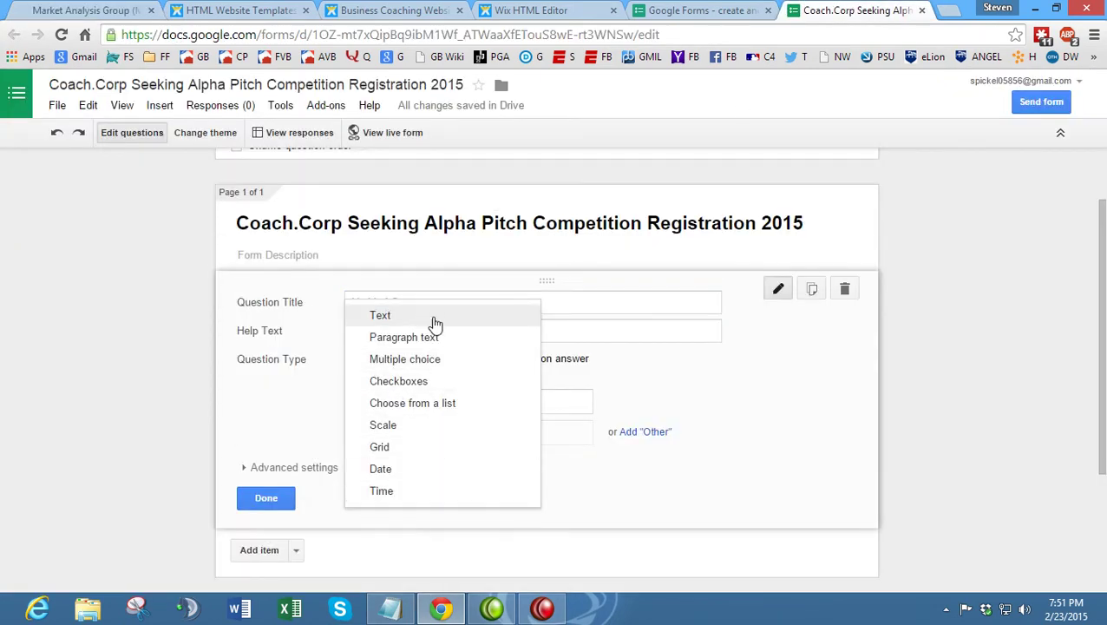
{"action": "left_click", "coordinate": [439, 366]}
{"action": "scroll", "coordinate": [339, 424], "scroll_direction": "down", "scroll_amount": 1}
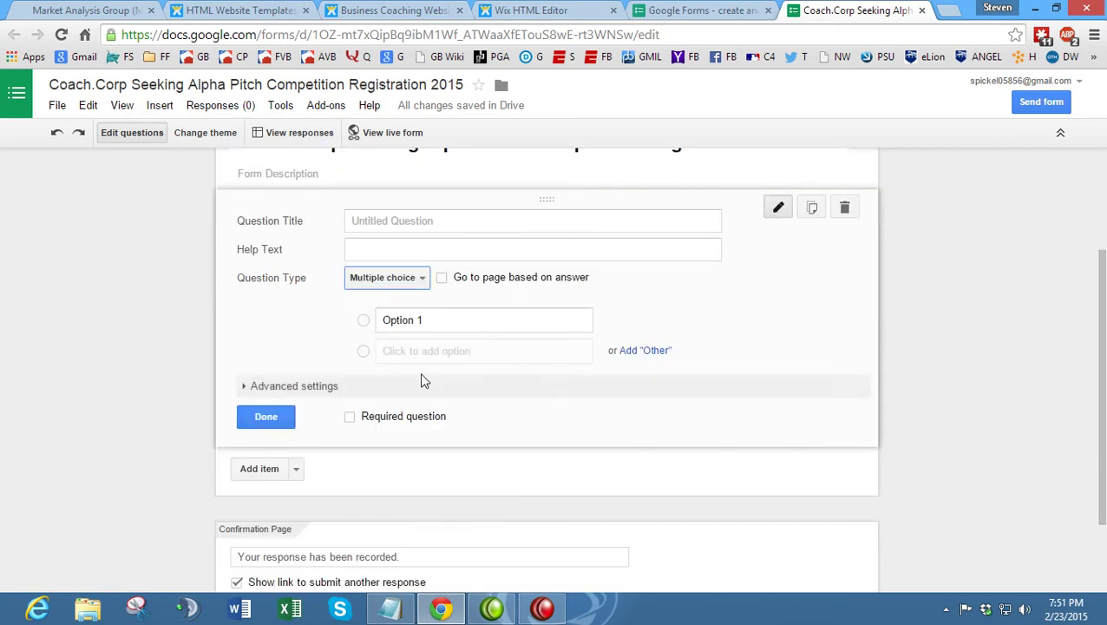
{"action": "left_click", "coordinate": [351, 420]}
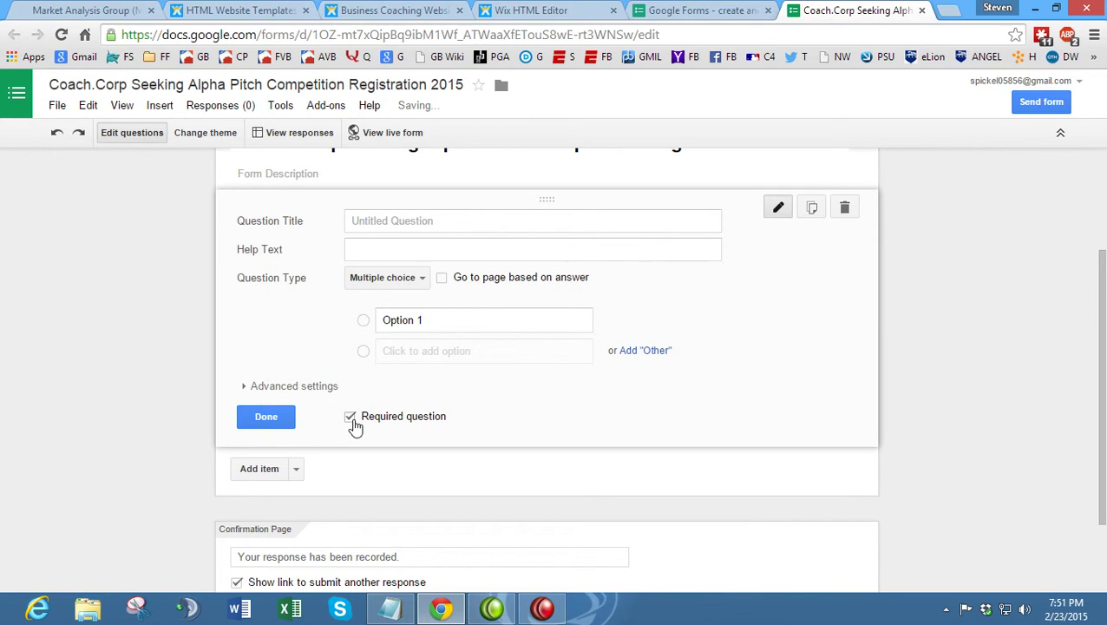
- Check the existing registration form's title, then return to the Coach.Corp form editor
{"action": "left_click", "coordinate": [123, 9]}
{"action": "scroll", "coordinate": [445, 265], "scroll_direction": "up", "scroll_amount": 3}
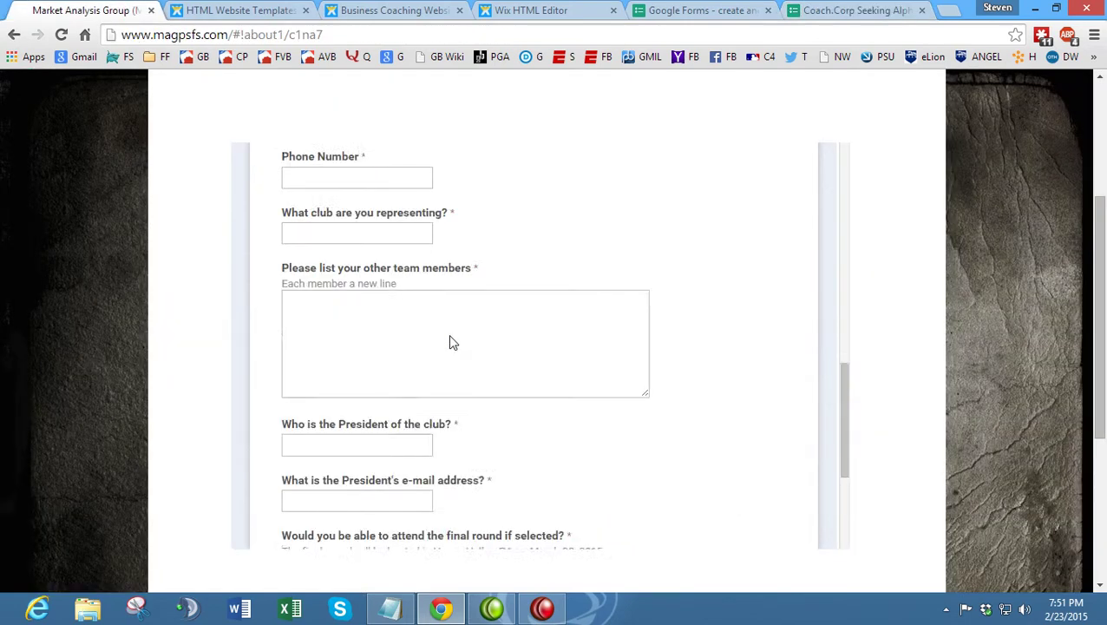
{"action": "scroll", "coordinate": [449, 341], "scroll_direction": "up", "scroll_amount": 10}
{"action": "triple_click", "coordinate": [451, 340]}
{"action": "left_click", "coordinate": [365, 277]}
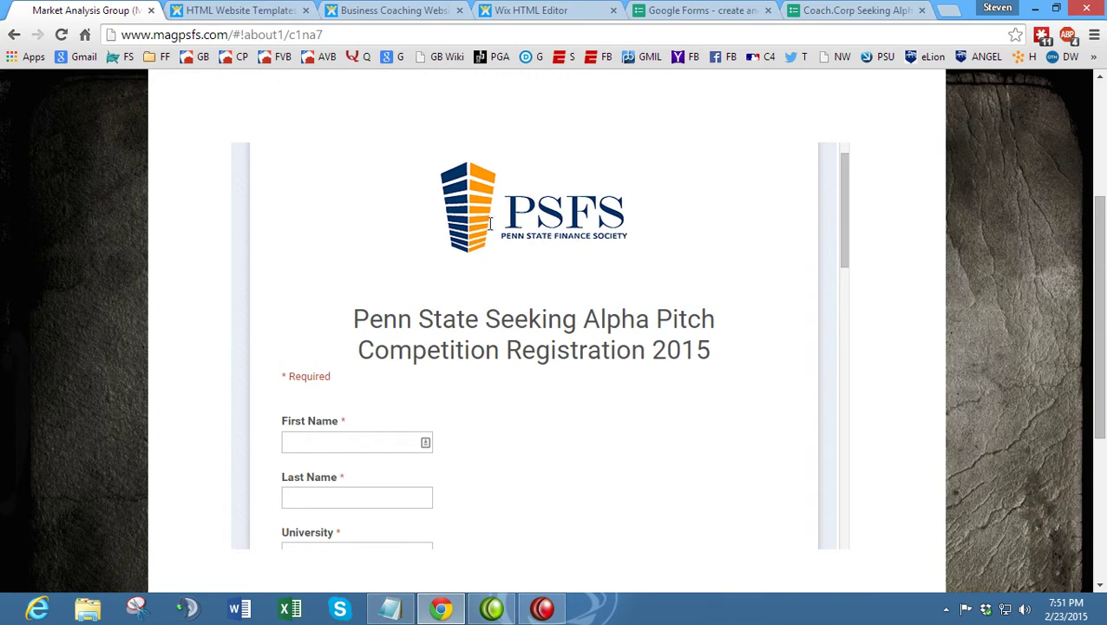
{"action": "scroll", "coordinate": [338, 228], "scroll_direction": "up", "scroll_amount": 1}
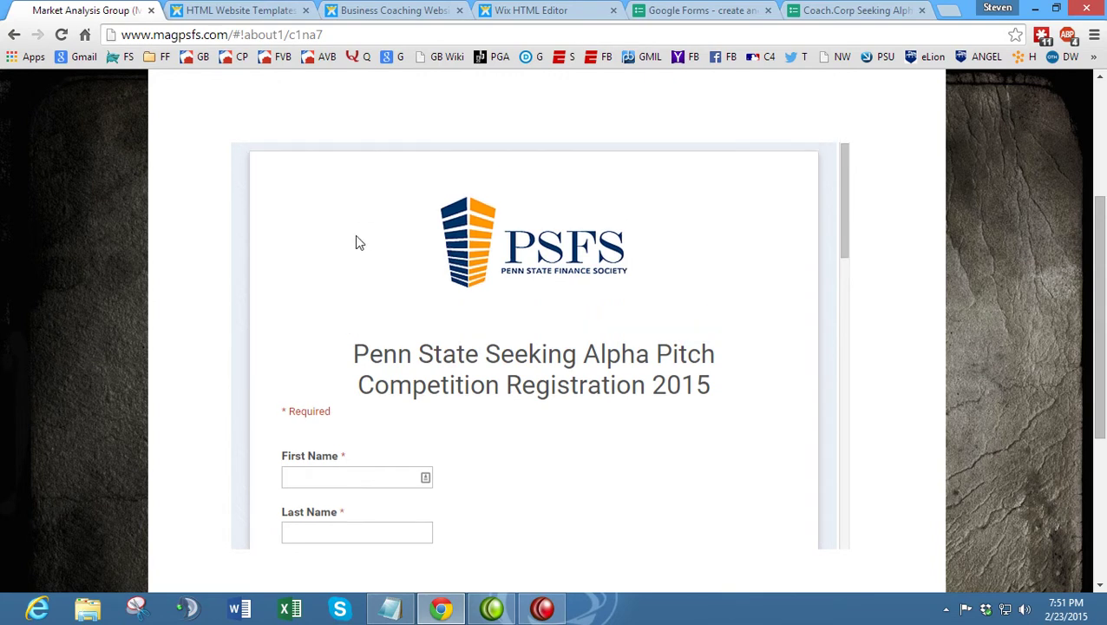
{"action": "left_click", "coordinate": [835, 9]}
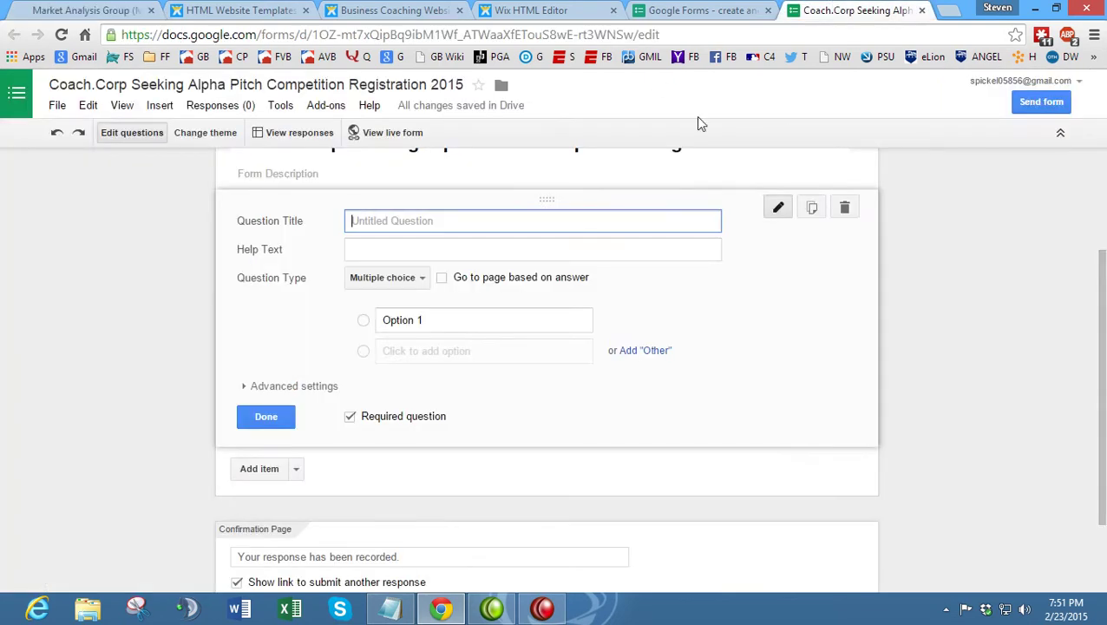
{"action": "scroll", "coordinate": [301, 343], "scroll_direction": "up", "scroll_amount": 2}
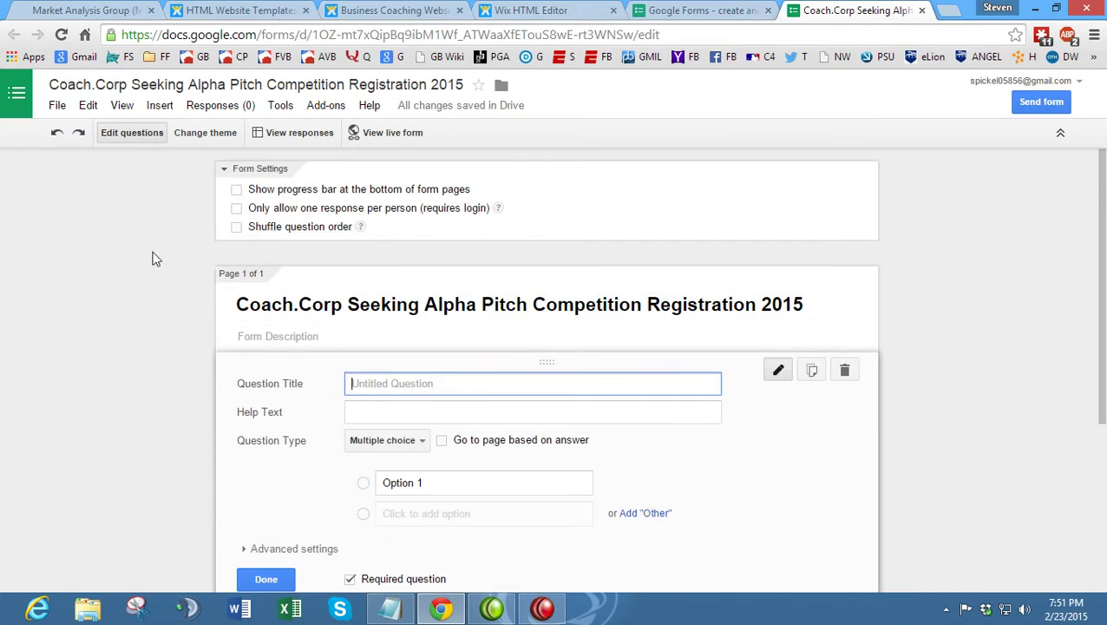
- Open File > Embed and select the form's full iframe embed code
{"action": "left_click", "coordinate": [61, 109]}
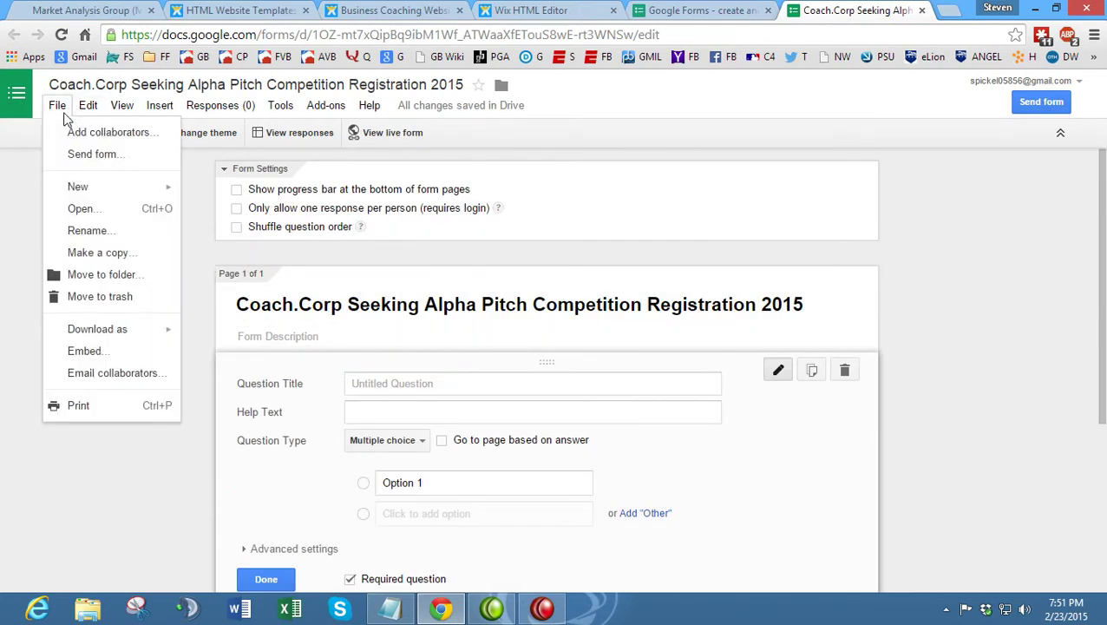
{"action": "left_click", "coordinate": [121, 105]}
{"action": "left_click", "coordinate": [184, 104]}
{"action": "mouse_move", "coordinate": [163, 105]}
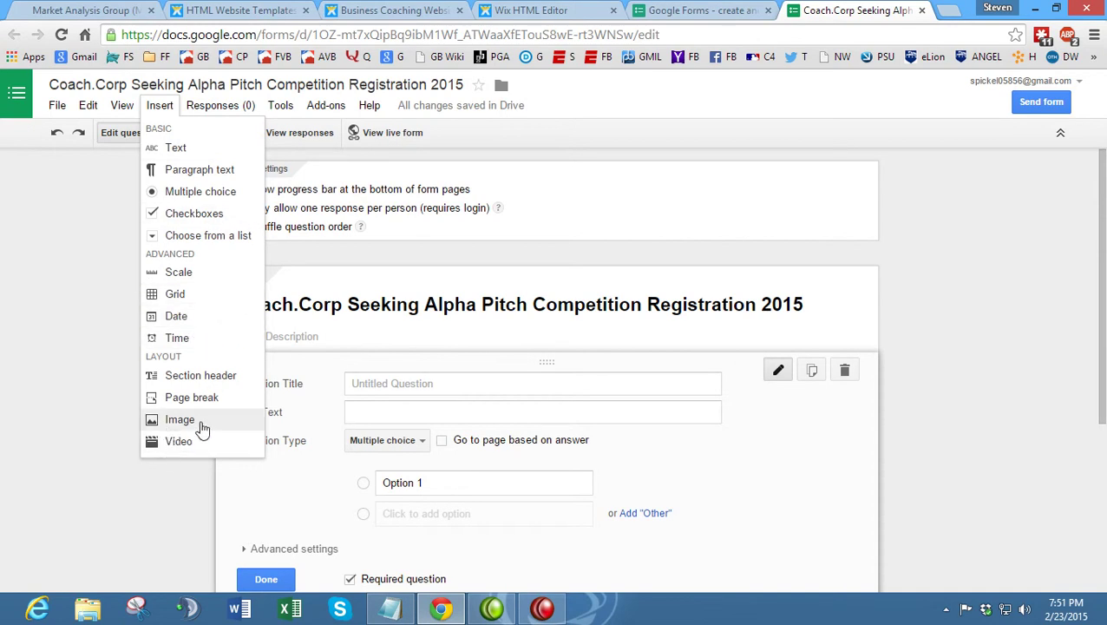
{"action": "mouse_move", "coordinate": [354, 101]}
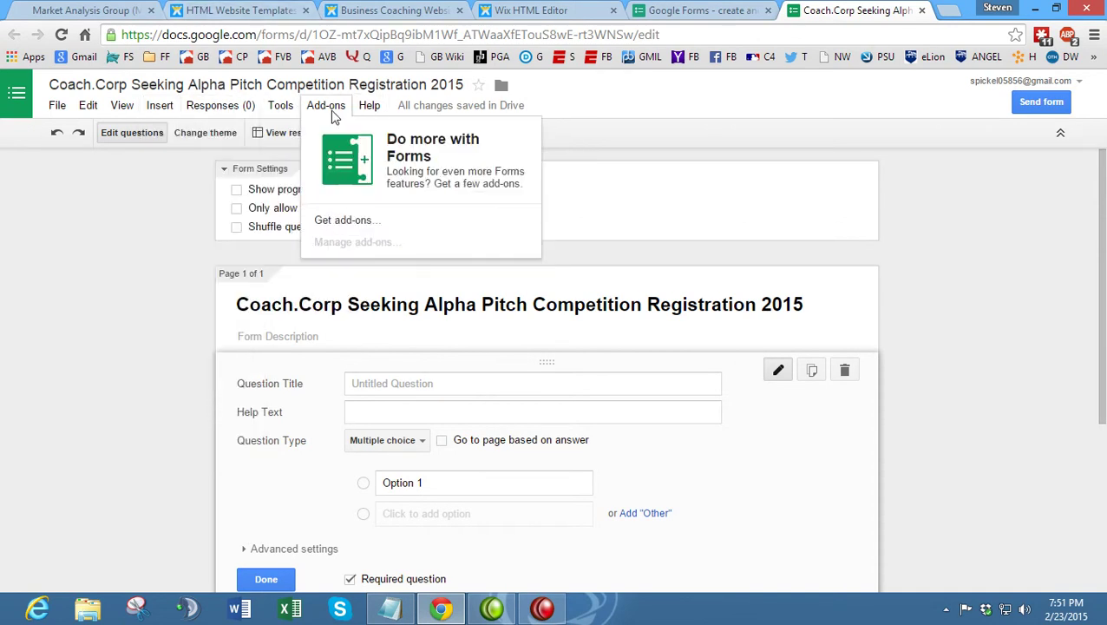
{"action": "mouse_move", "coordinate": [65, 113]}
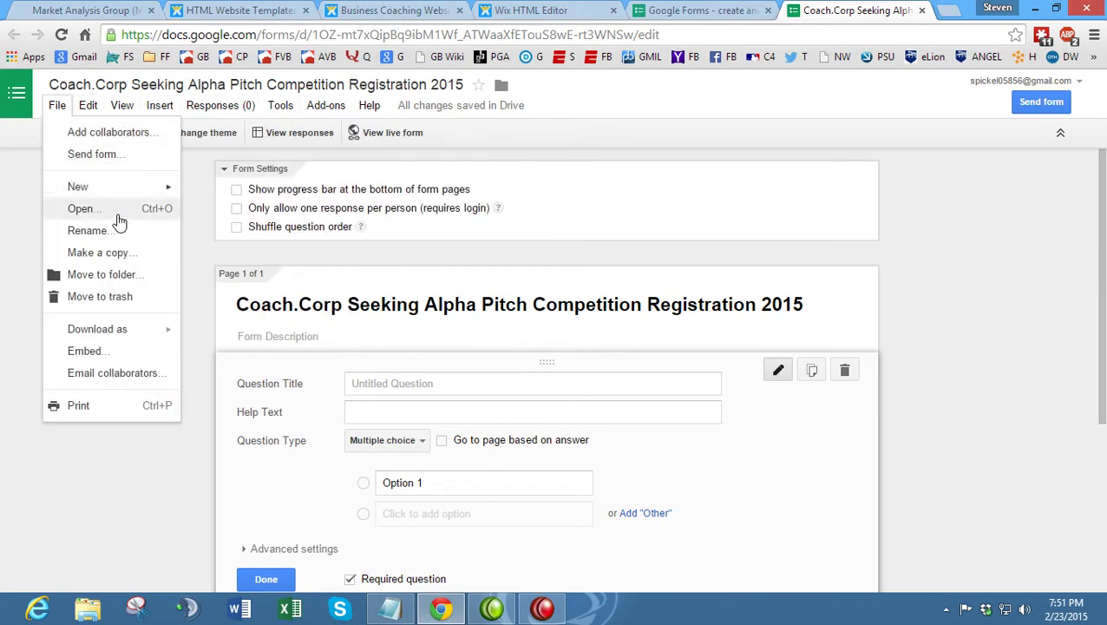
{"action": "left_click", "coordinate": [143, 352]}
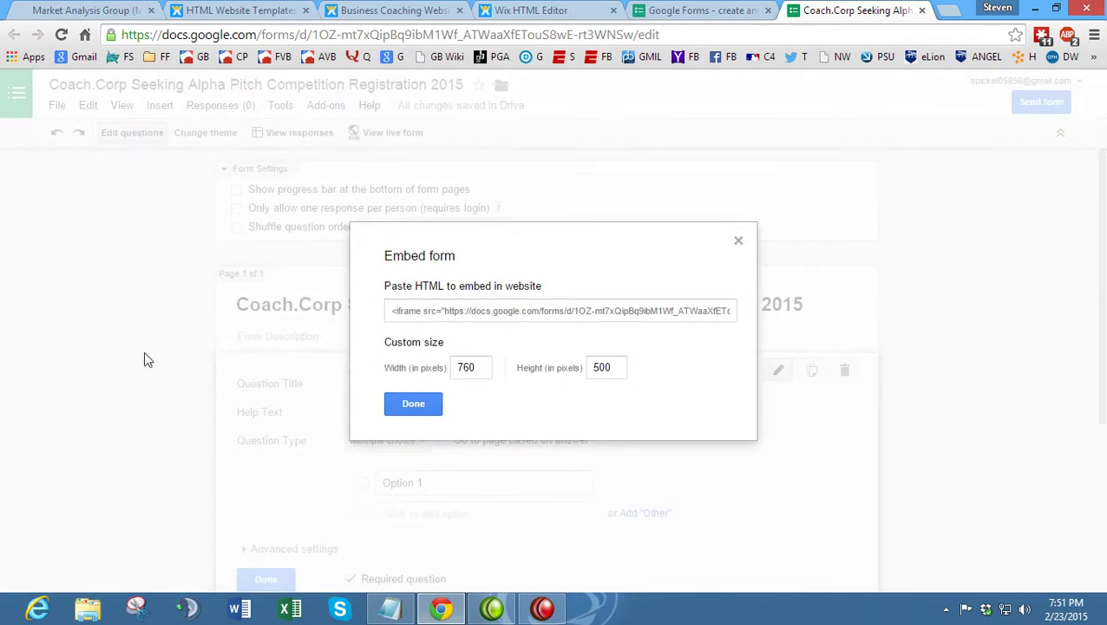
{"action": "left_click", "coordinate": [411, 319]}
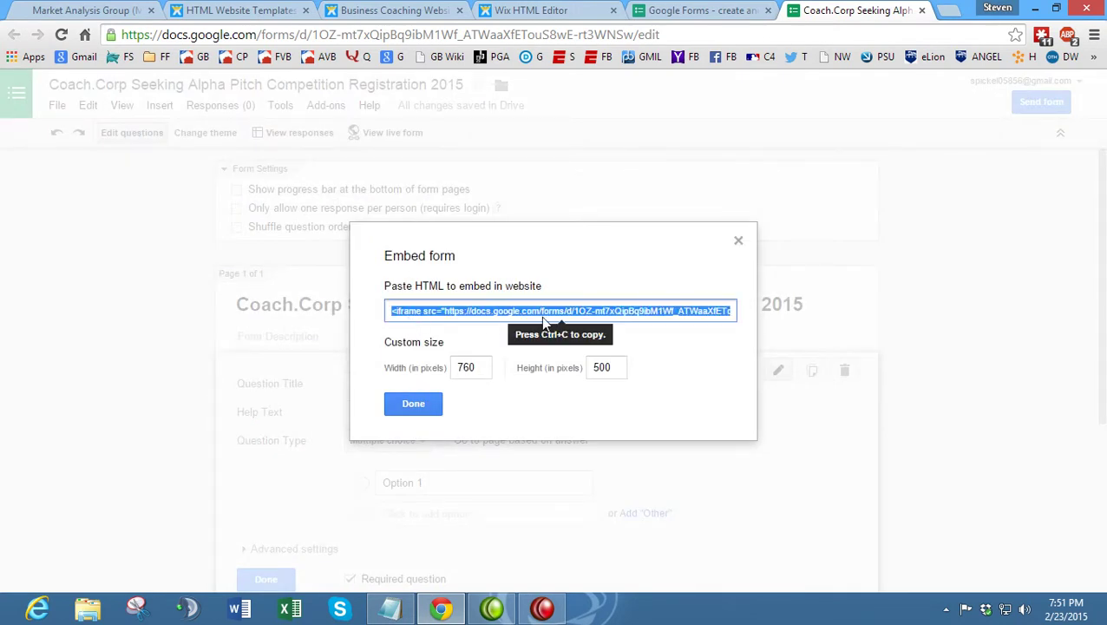
{"action": "left_click", "coordinate": [414, 409]}
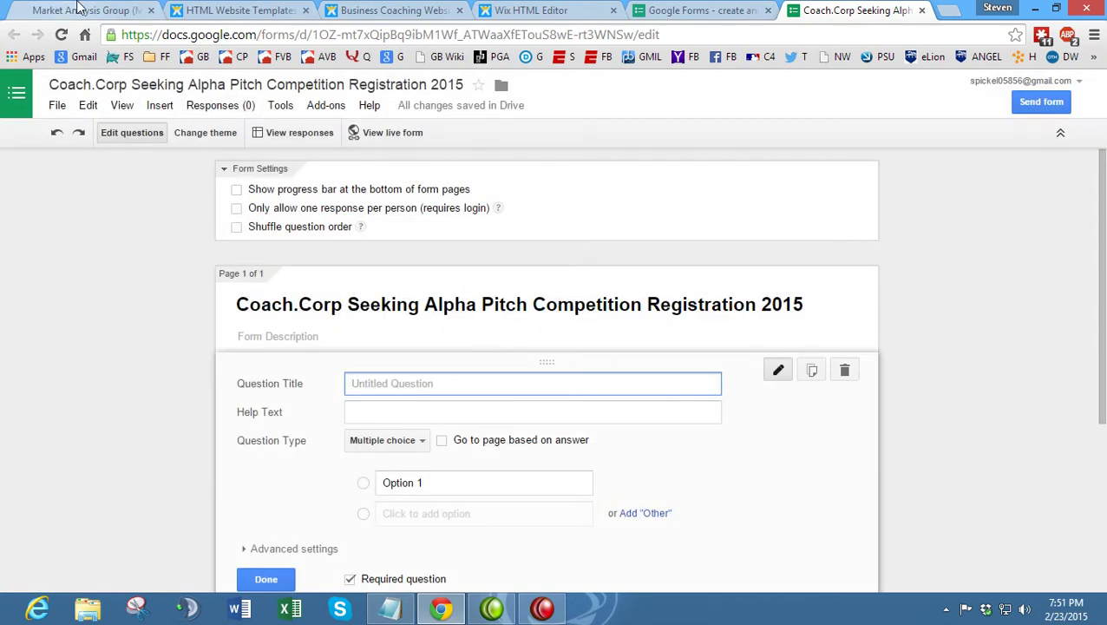
{"action": "left_click", "coordinate": [115, 9]}
- Select the Register button in Wix, then copy the live Coach.Corp form's viewform address
{"action": "left_click", "coordinate": [534, 10]}
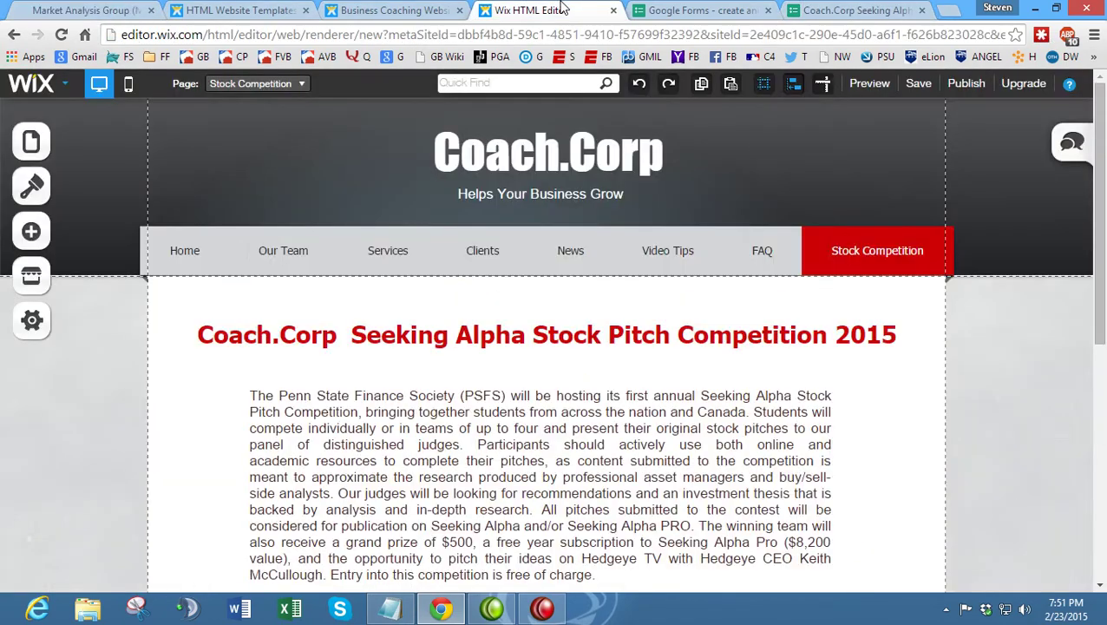
{"action": "scroll", "coordinate": [407, 347], "scroll_direction": "down", "scroll_amount": 4}
{"action": "scroll", "coordinate": [408, 356], "scroll_direction": "down", "scroll_amount": 1}
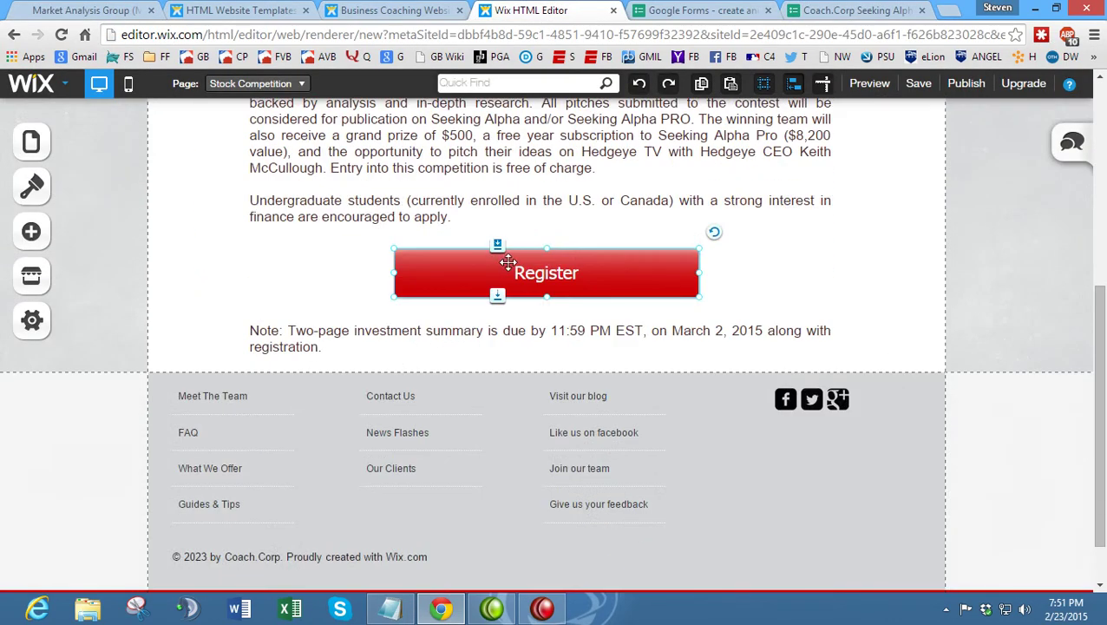
{"action": "left_click", "coordinate": [508, 262]}
{"action": "left_click", "coordinate": [256, 229]}
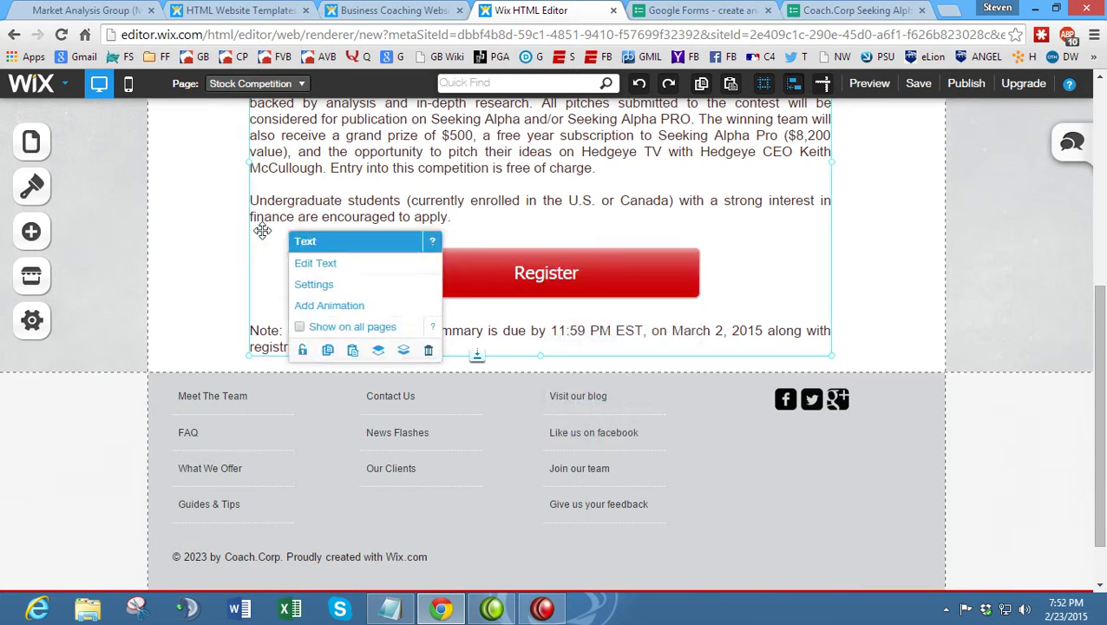
{"action": "left_click", "coordinate": [528, 262]}
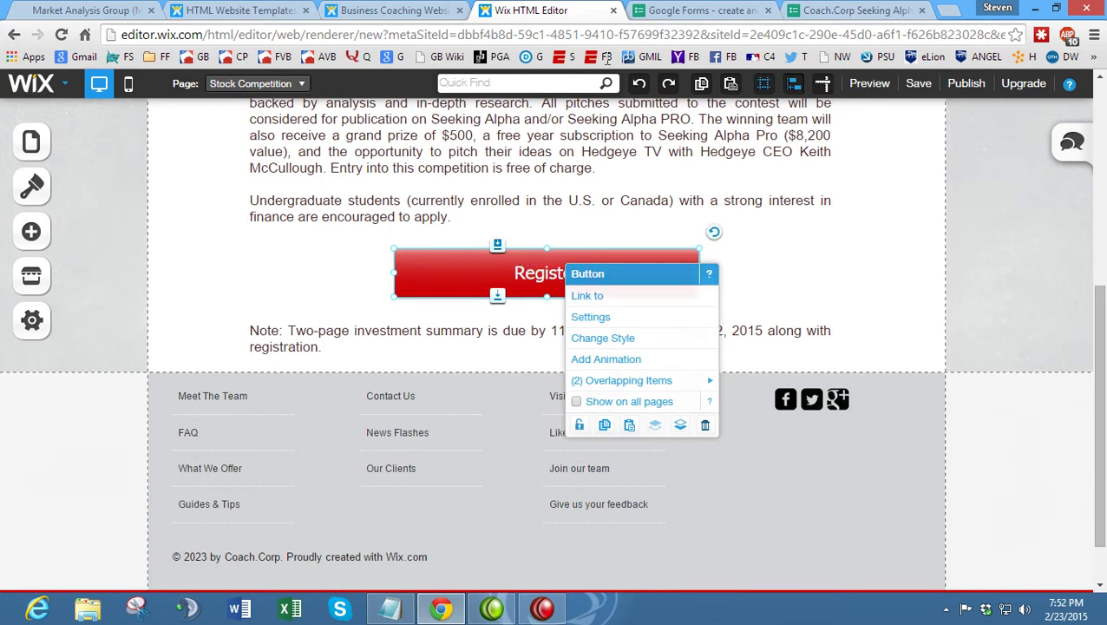
{"action": "left_click", "coordinate": [854, 9]}
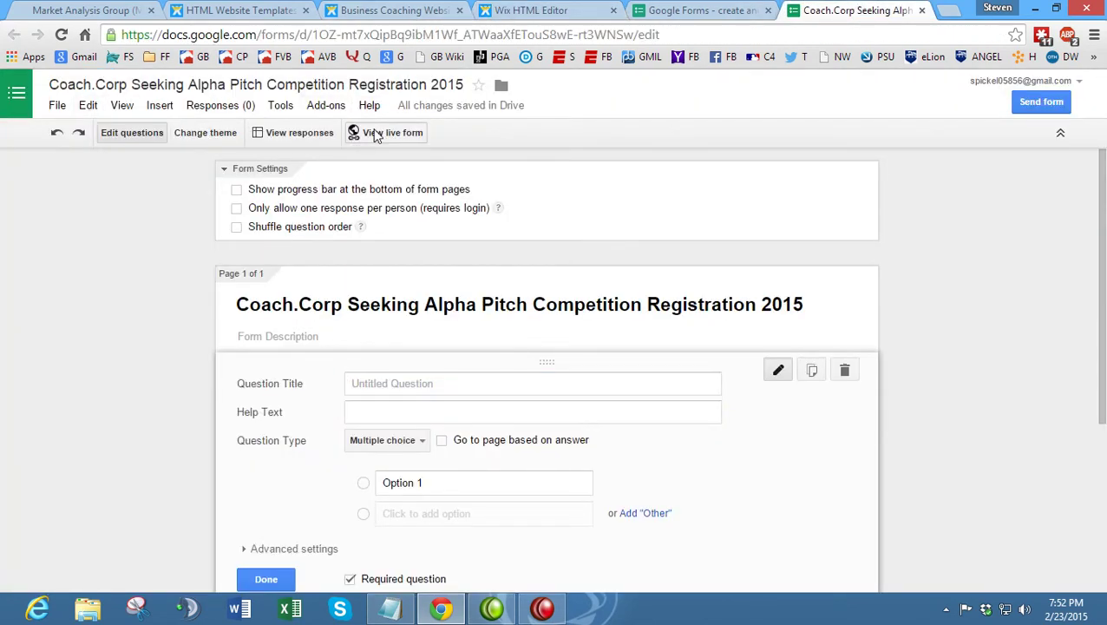
{"action": "left_click", "coordinate": [376, 135]}
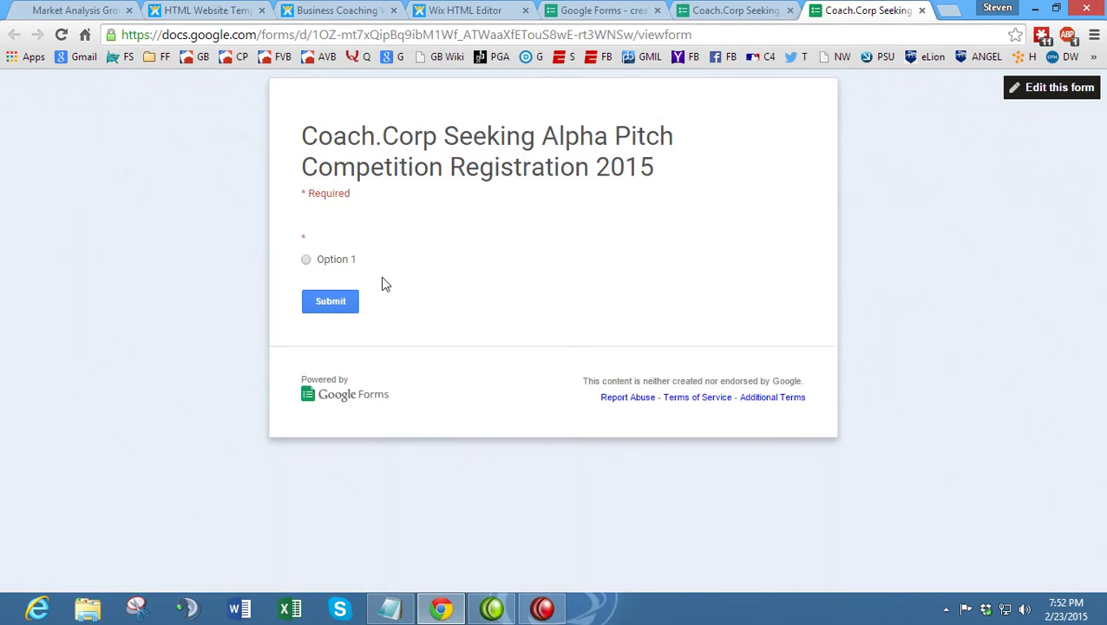
{"action": "left_click", "coordinate": [401, 38]}
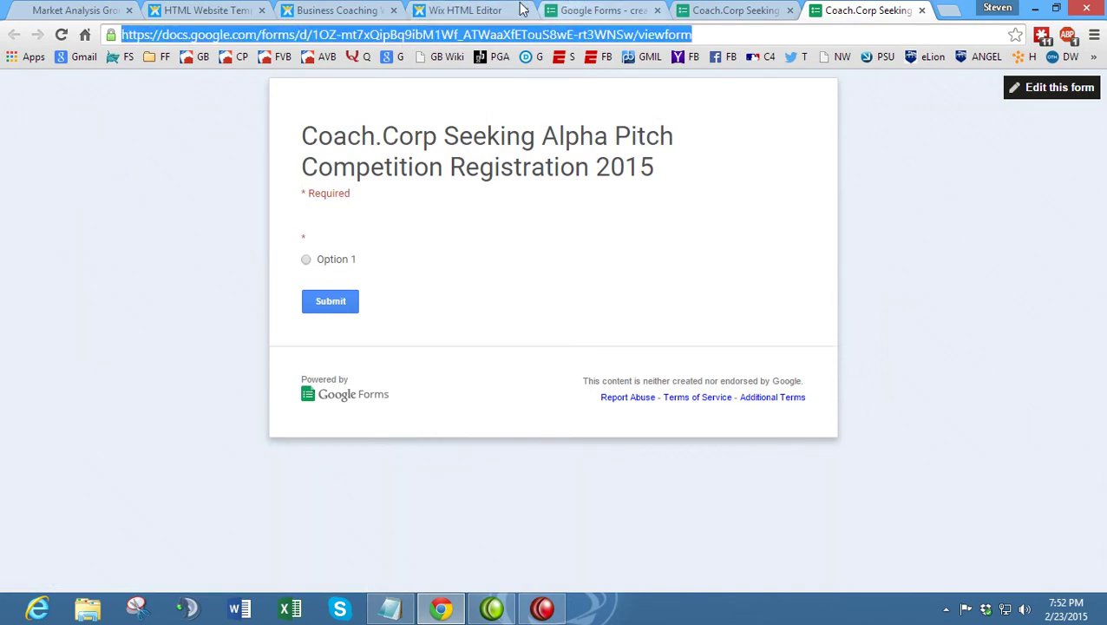
- Link the Register button to the pasted form address as a web address link
{"action": "left_click", "coordinate": [457, 8]}
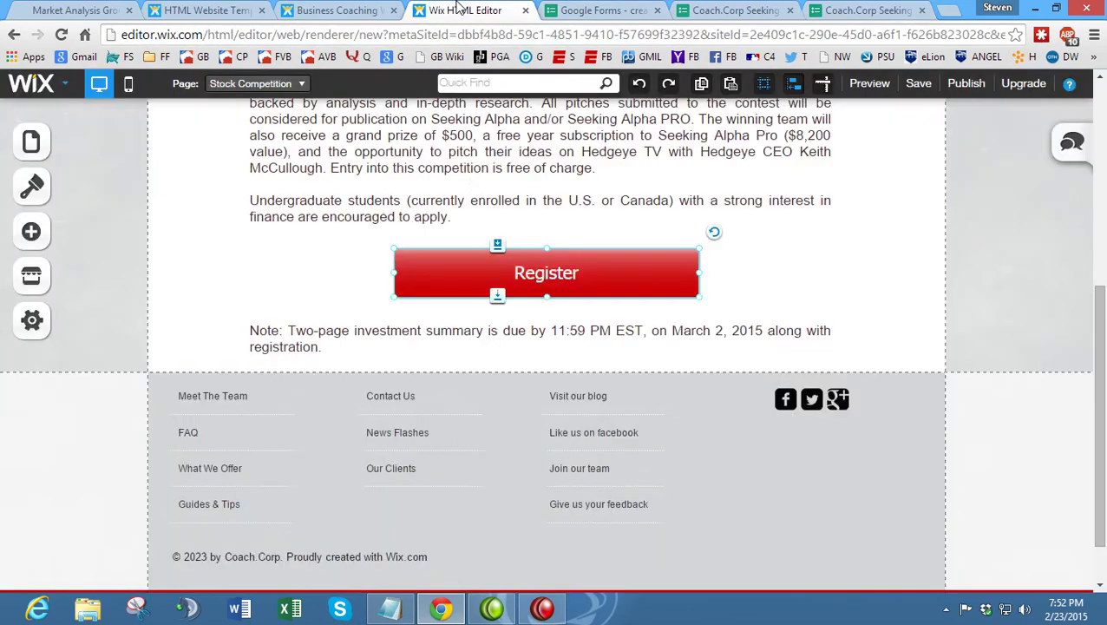
{"action": "right_click", "coordinate": [473, 255]}
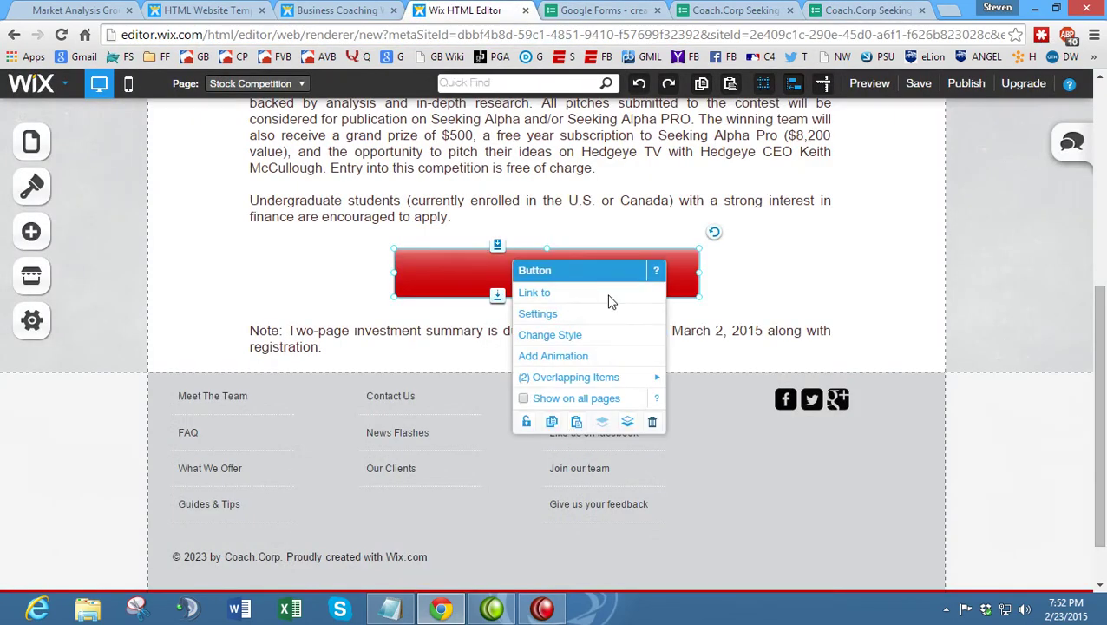
{"action": "left_click", "coordinate": [610, 299]}
{"action": "left_click", "coordinate": [488, 288]}
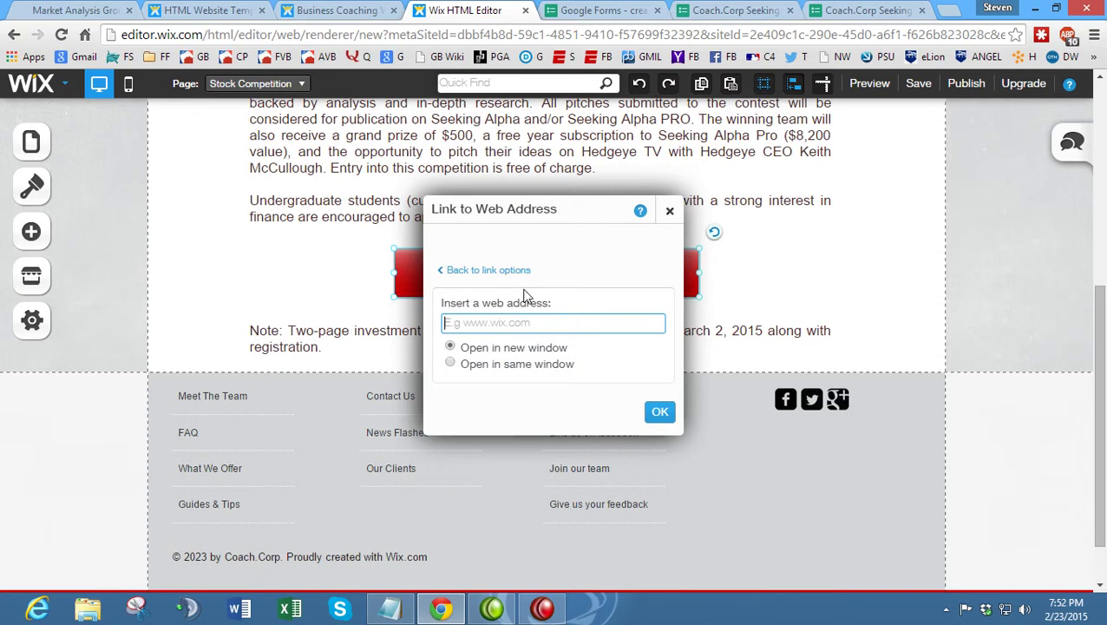
{"action": "key", "text": "ctrl+v"}
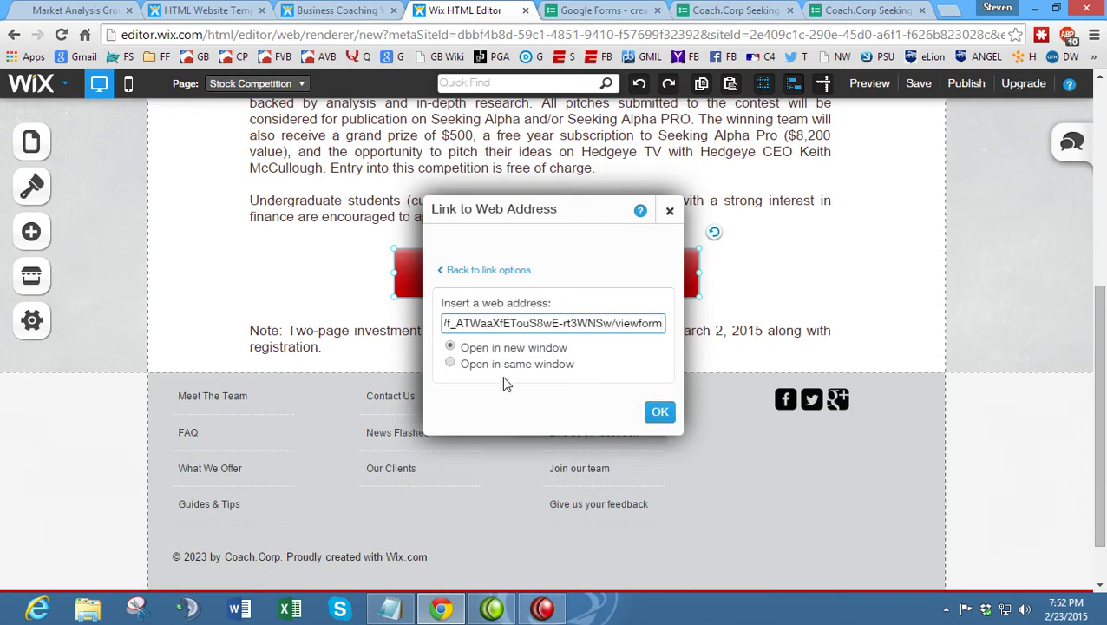
{"action": "left_click", "coordinate": [660, 413]}
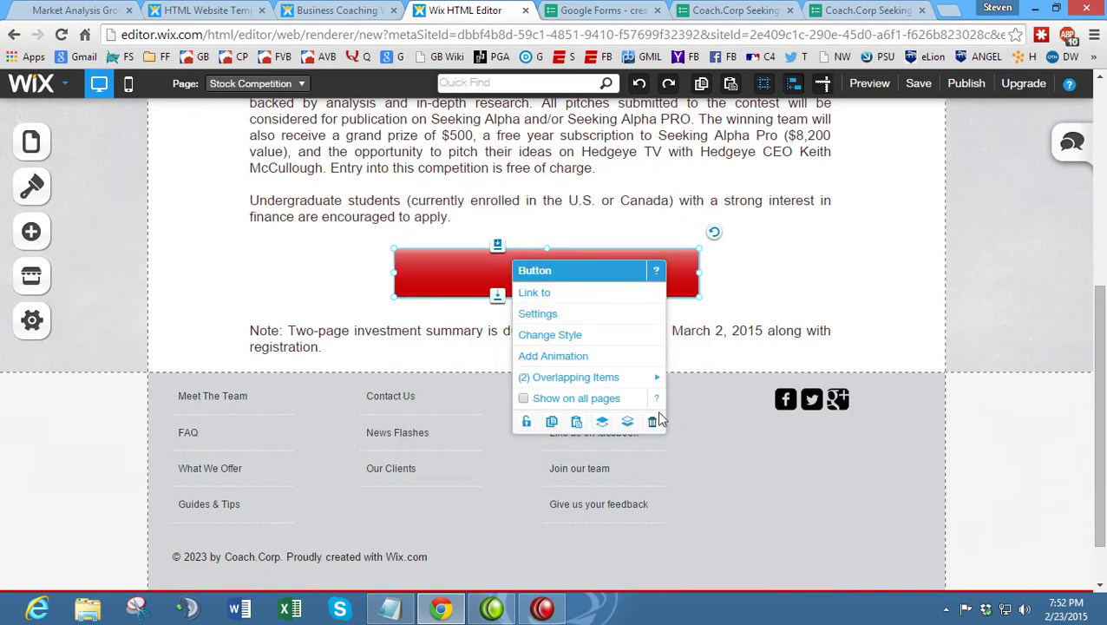
{"action": "left_click", "coordinate": [886, 267]}
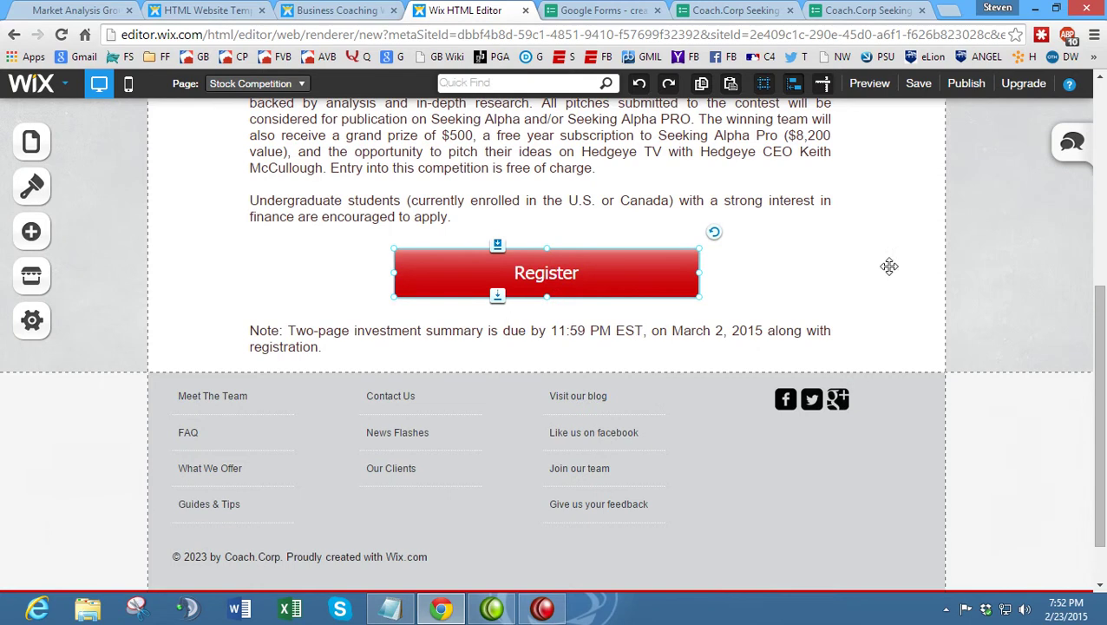
- Save the site with the name 'seekingalphatest' and dismiss the saved confirmation
{"action": "left_click", "coordinate": [966, 84]}
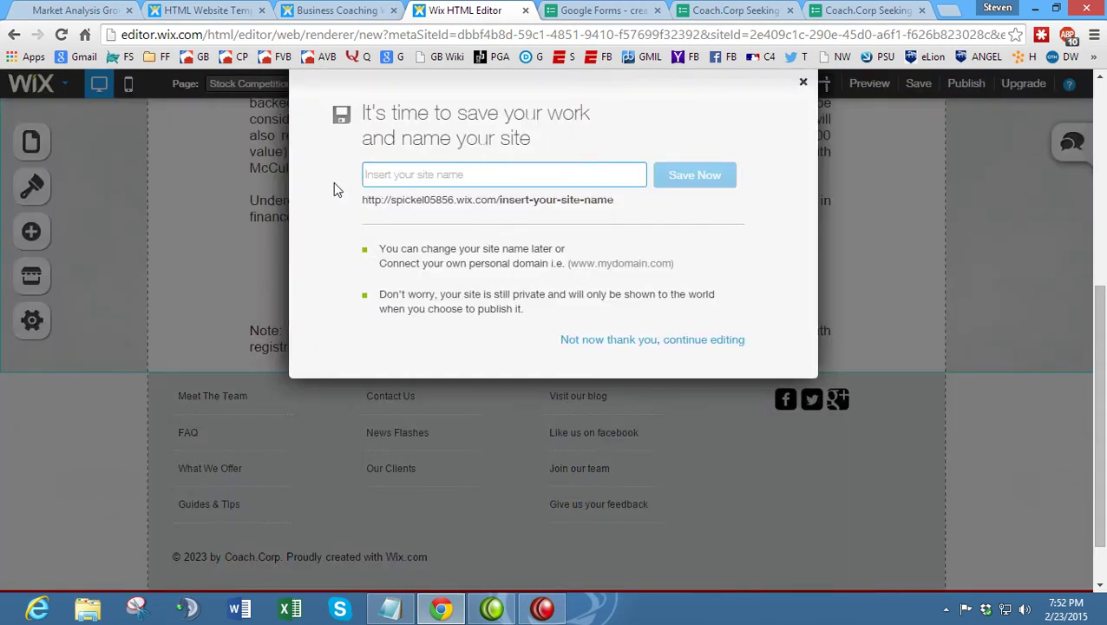
{"action": "type", "text": "seeki"}
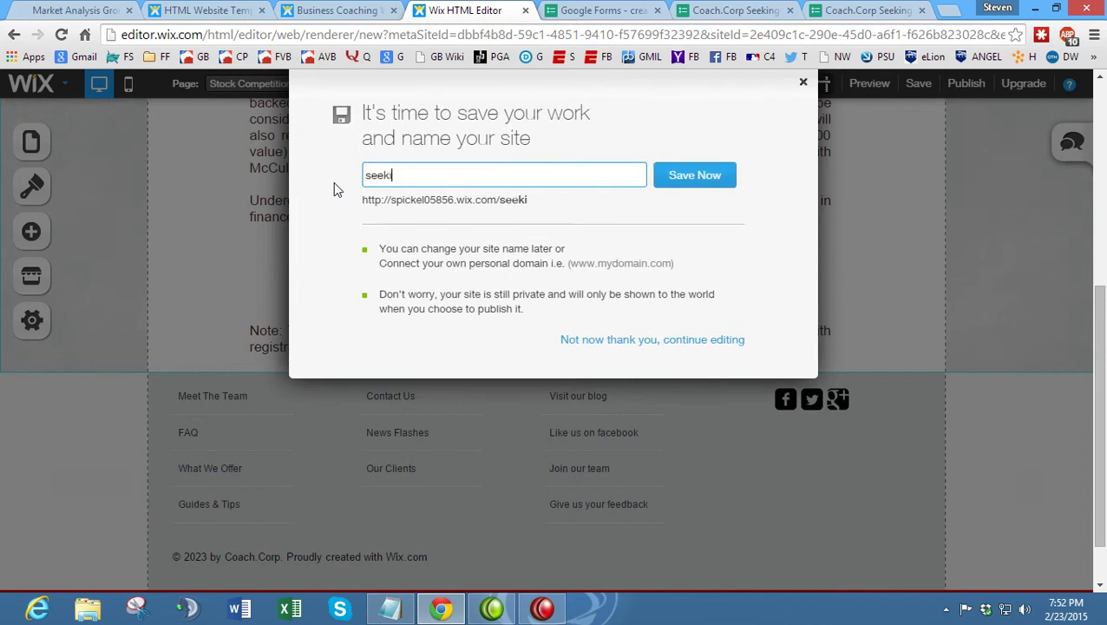
{"action": "type", "text": "ngalphatest"}
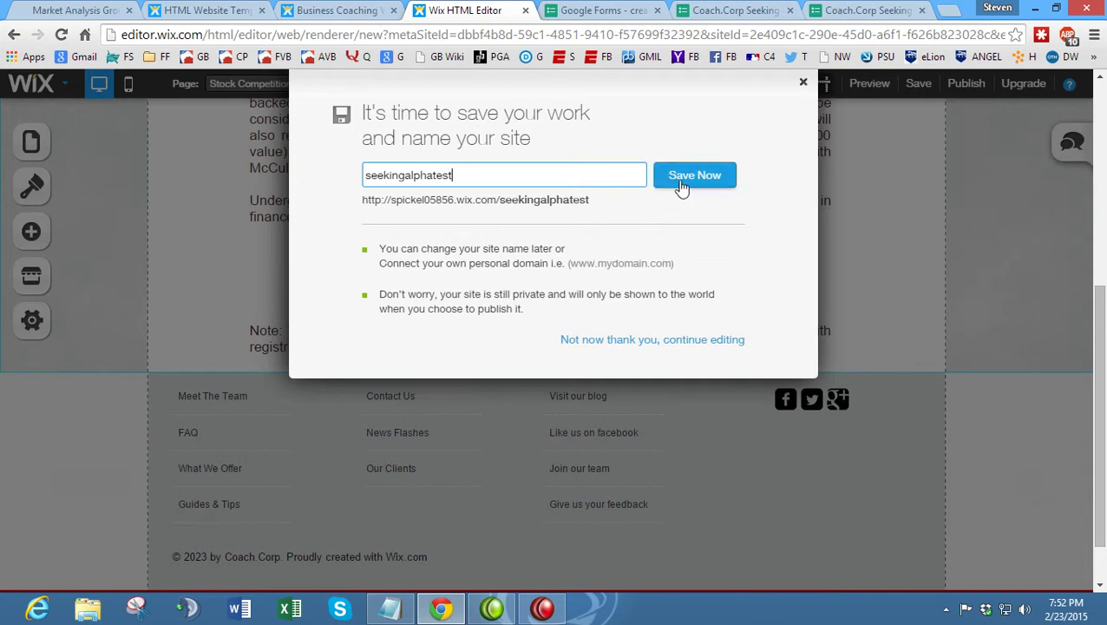
{"action": "left_click_drag", "start_coordinate": [597, 208], "coordinate": [479, 206]}
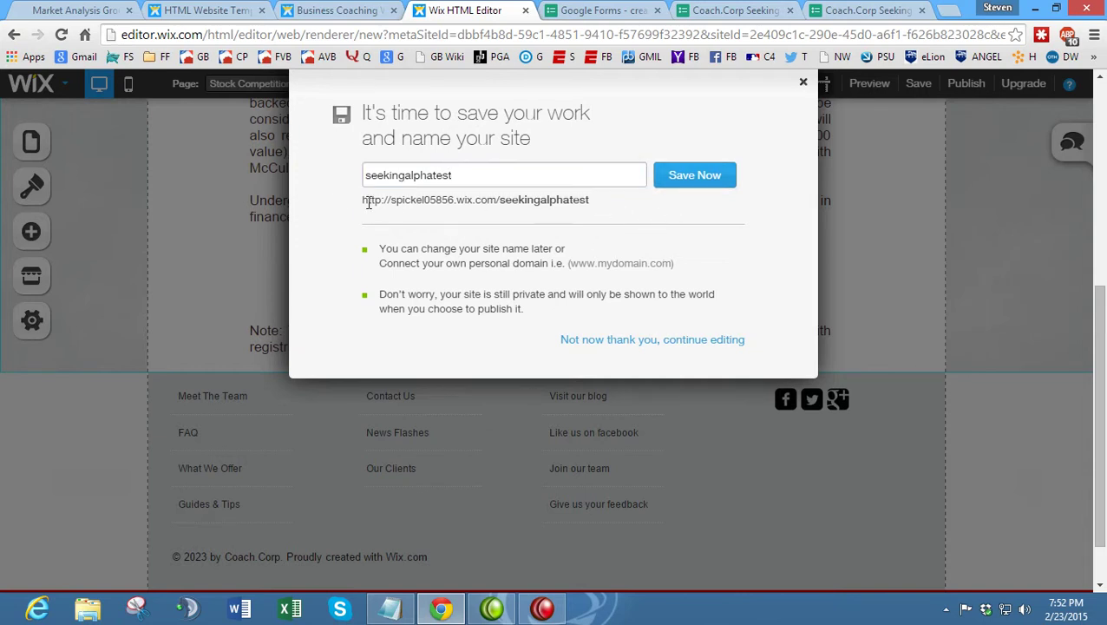
{"action": "left_click", "coordinate": [680, 177]}
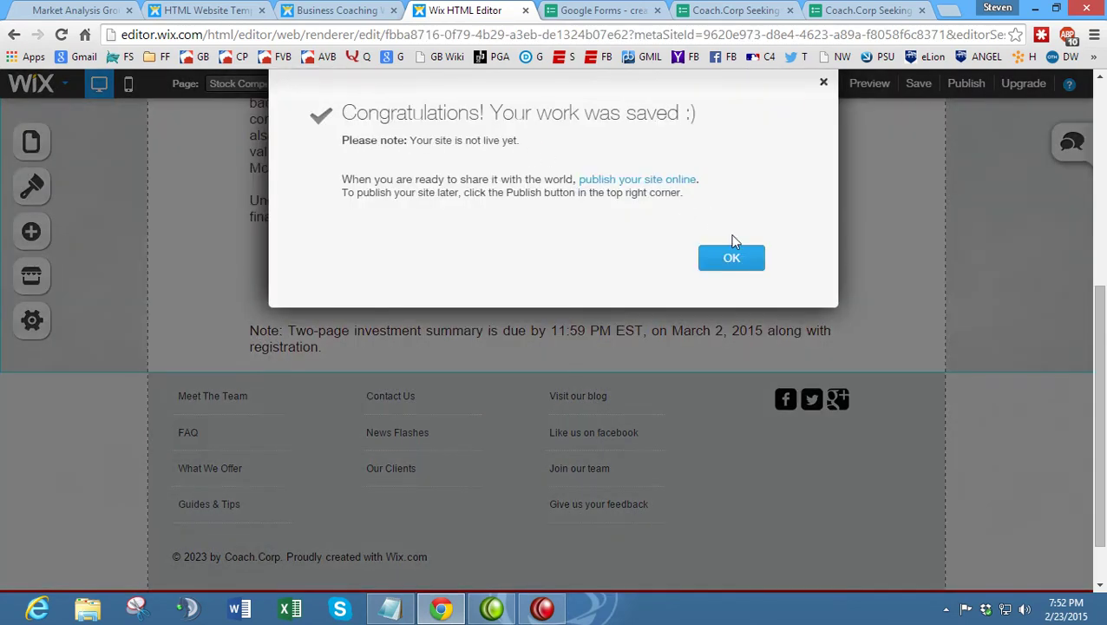
{"action": "left_click", "coordinate": [731, 260]}
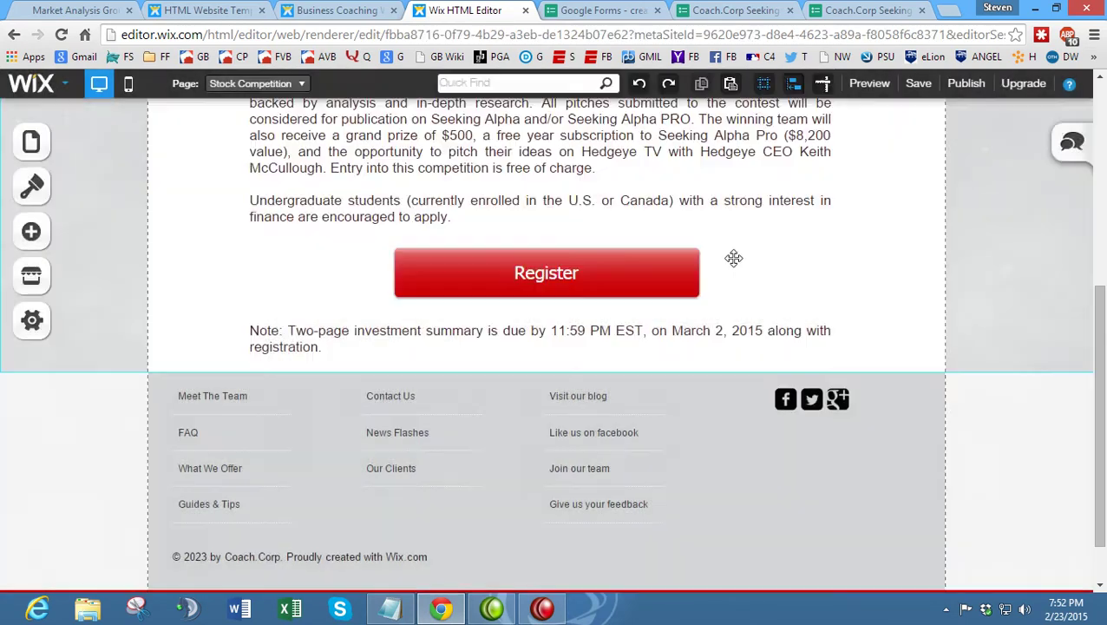
{"action": "left_click", "coordinate": [572, 11]}
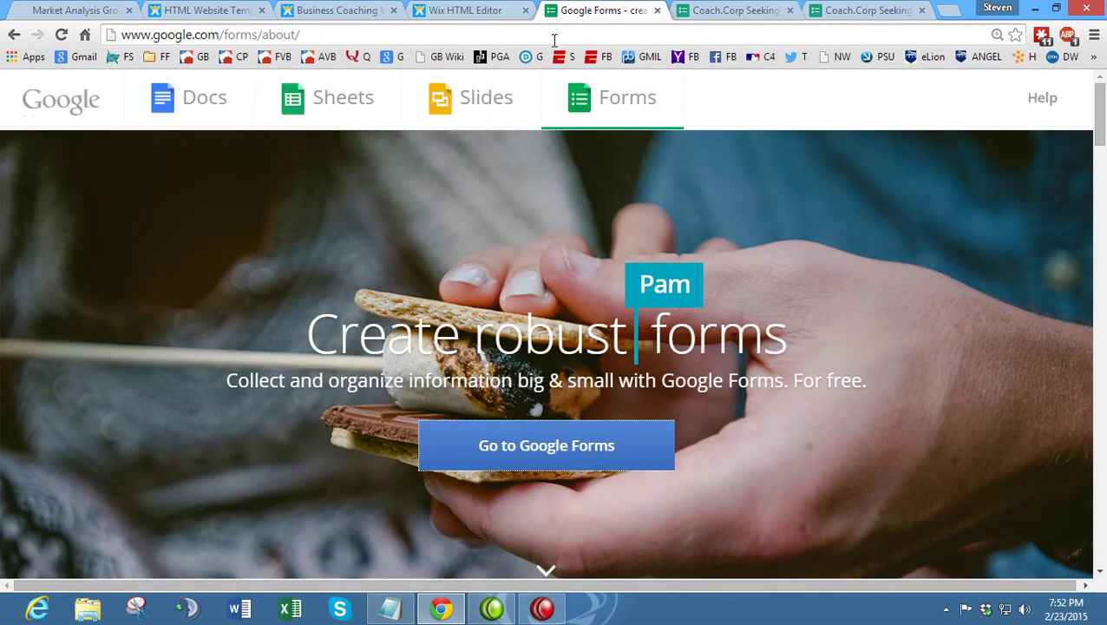
- Enter the site's wix.com/seekingalphatest address in Chrome and load the live Home page
{"action": "left_click", "coordinate": [554, 40]}
{"action": "type", "text": "www.seelo"}
{"action": "key", "text": "BackSpace"}
{"action": "key", "text": "BackSpace"}
{"action": "type", "text": "king"}
{"action": "key", "text": "BackSpace"}
{"action": "key", "text": "BackSpace"}
{"action": "key", "text": "BackSpace"}
{"action": "key", "text": "BackSpace"}
{"action": "key", "text": "BackSpace"}
{"action": "key", "text": "BackSpace"}
{"action": "type", "text": "p"}
{"action": "key", "text": "BackSpace"}
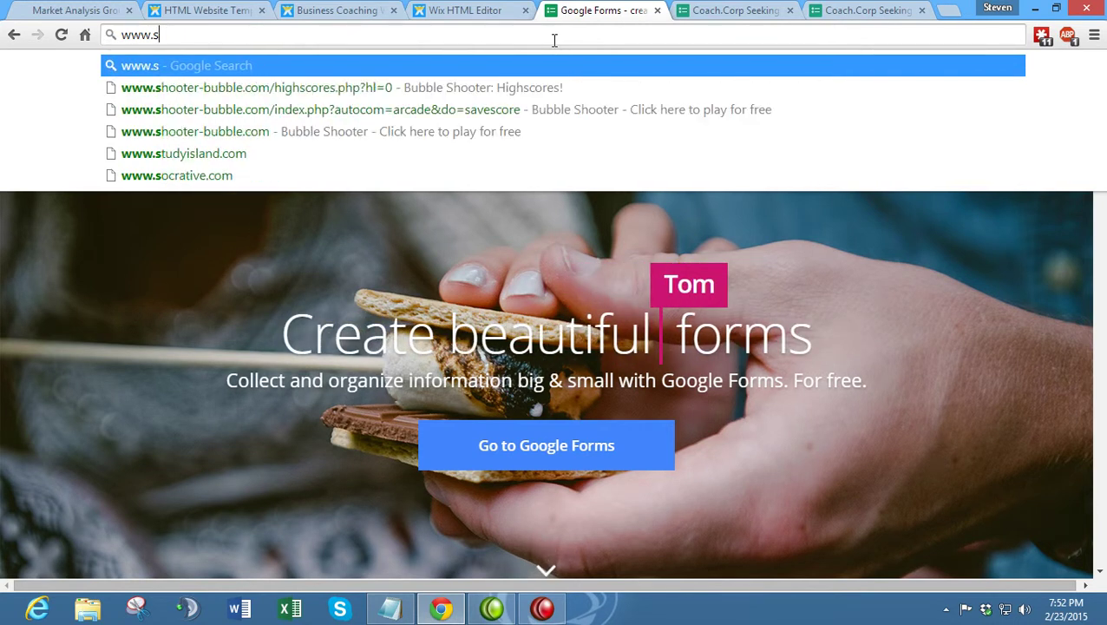
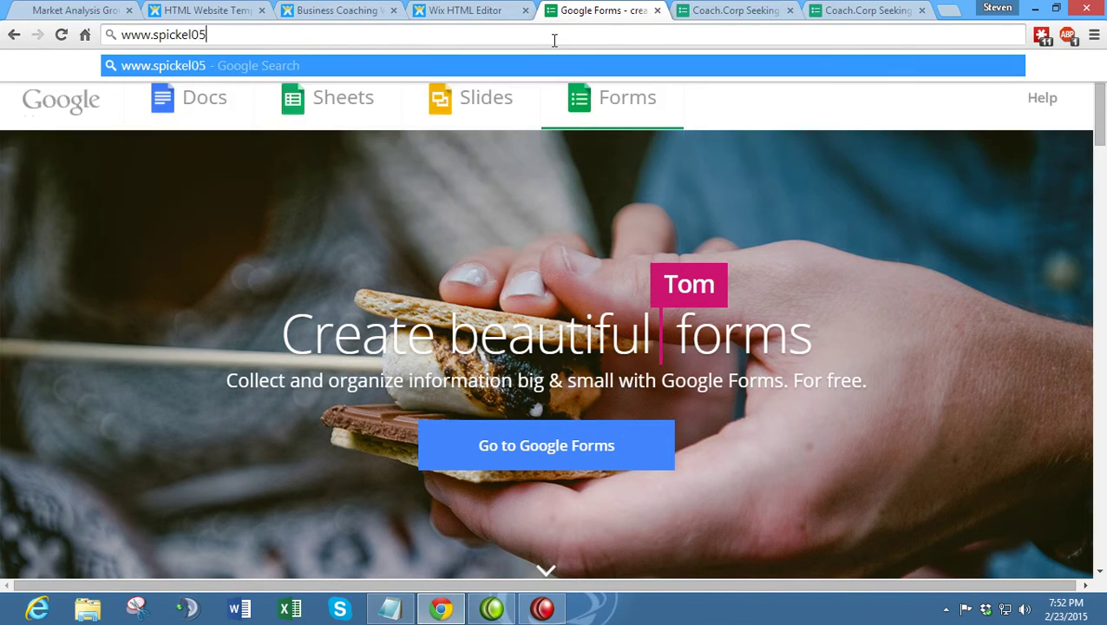
{"action": "type", "text": ".wox"}
{"action": "key", "text": "BackSpace"}
{"action": "key", "text": "BackSpace"}
{"action": "type", "text": "ix"}
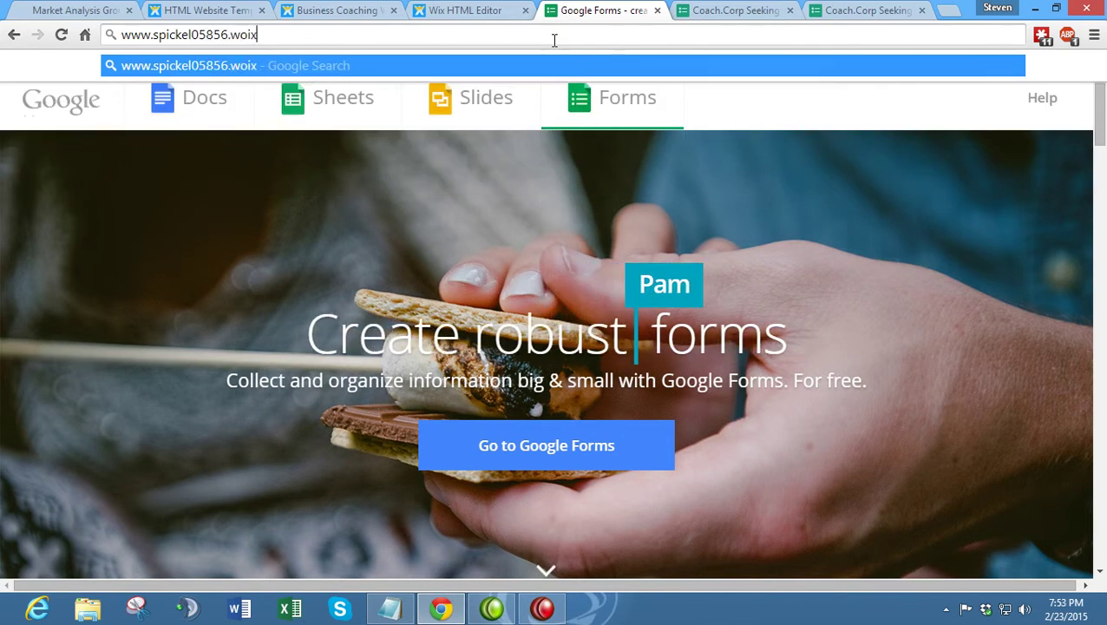
{"action": "type", "text": ".com/s"}
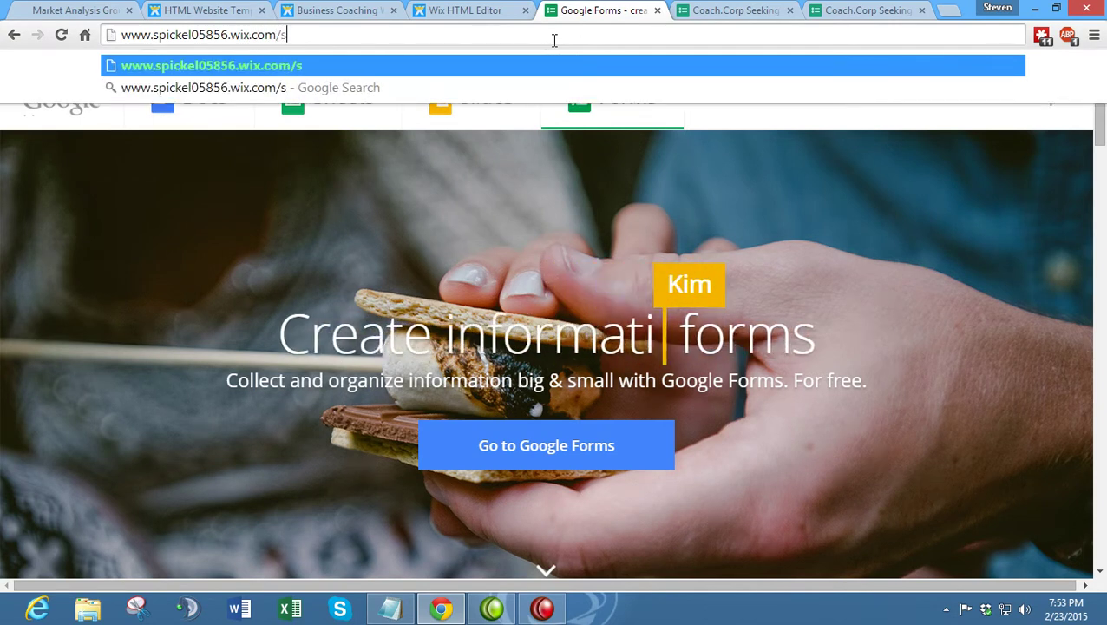
{"action": "type", "text": "eekingalphatest"}
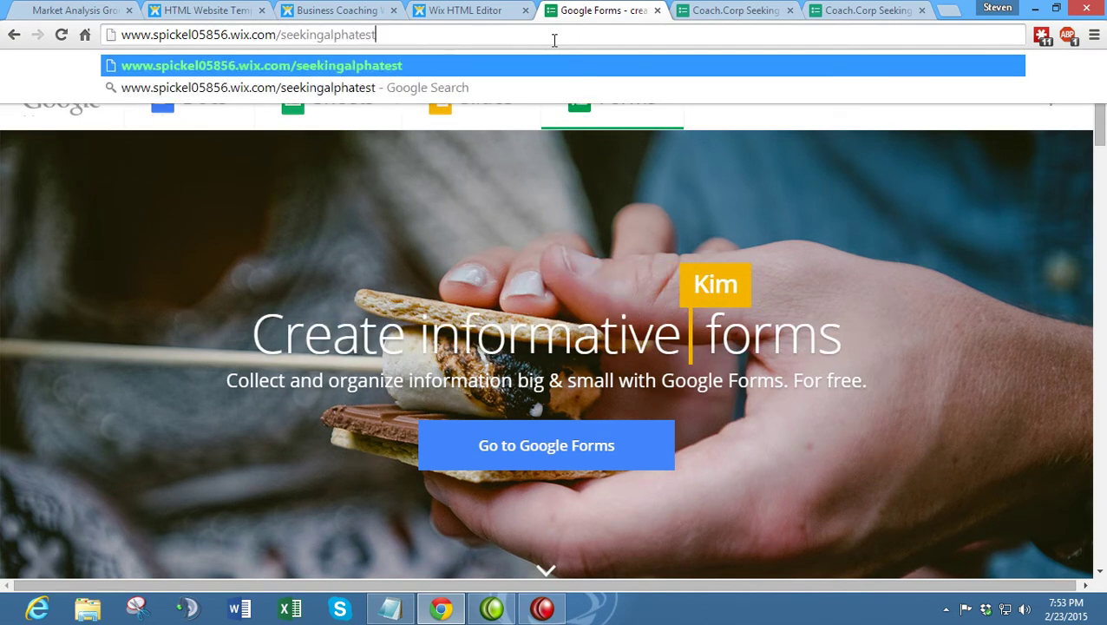
{"action": "key", "text": "Return"}
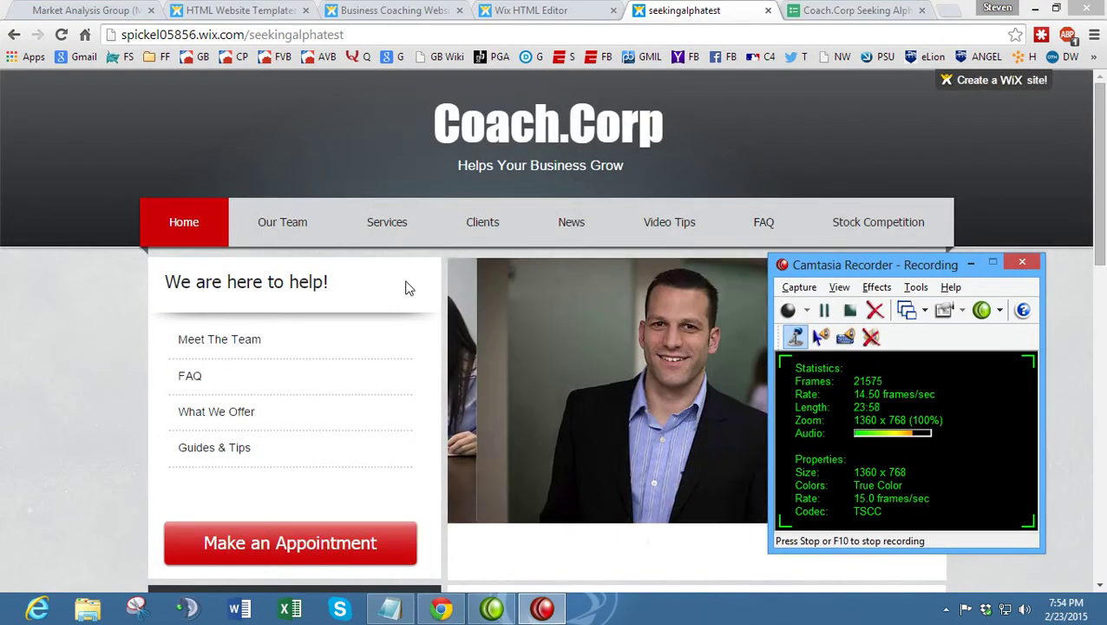
- Publish the site from the Wix editor and skip the sharing prompt
{"action": "left_click", "coordinate": [486, 10]}
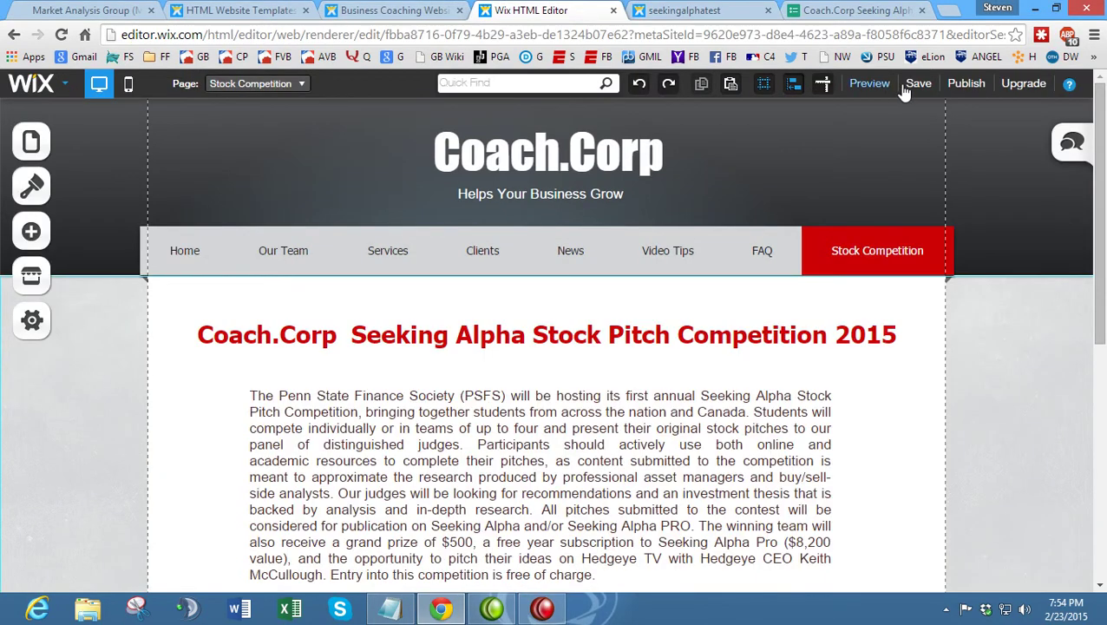
{"action": "left_click", "coordinate": [966, 86]}
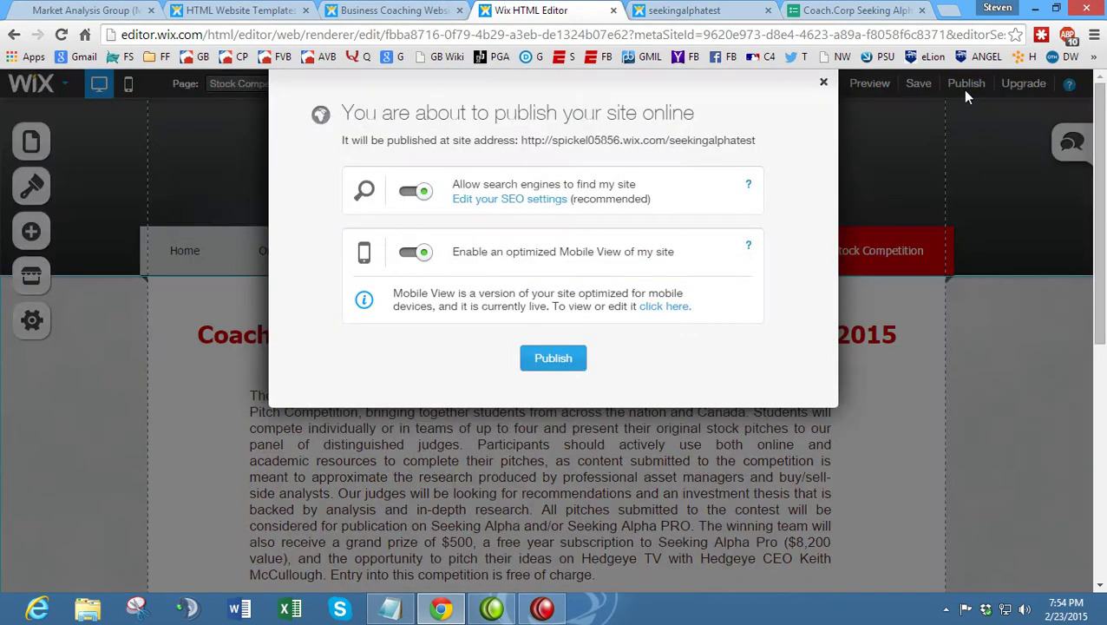
{"action": "left_click", "coordinate": [546, 361]}
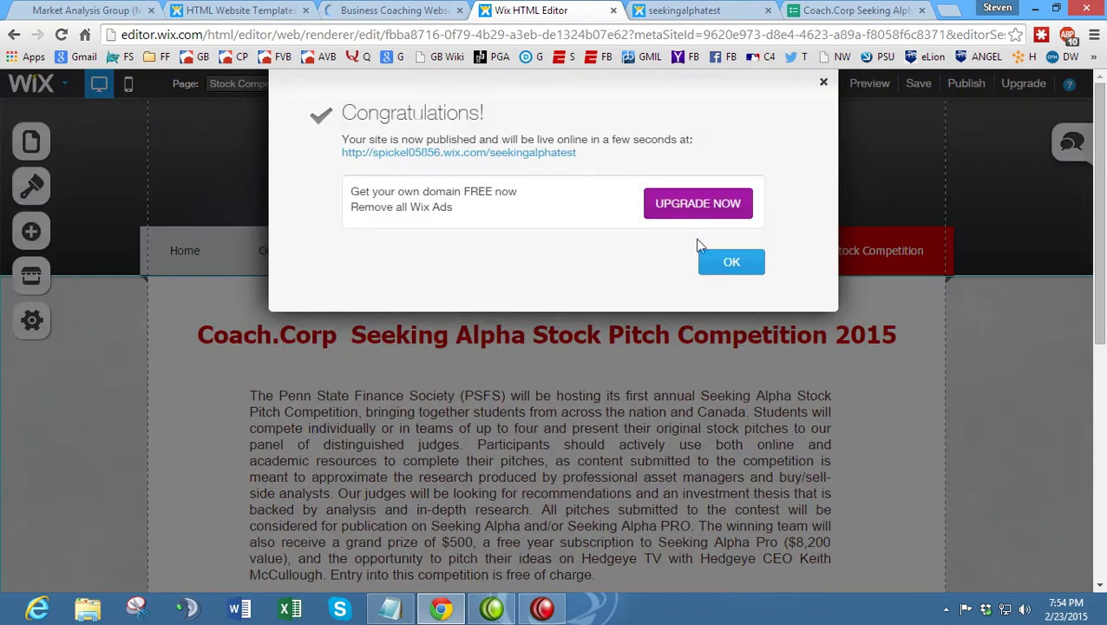
{"action": "left_click", "coordinate": [718, 263]}
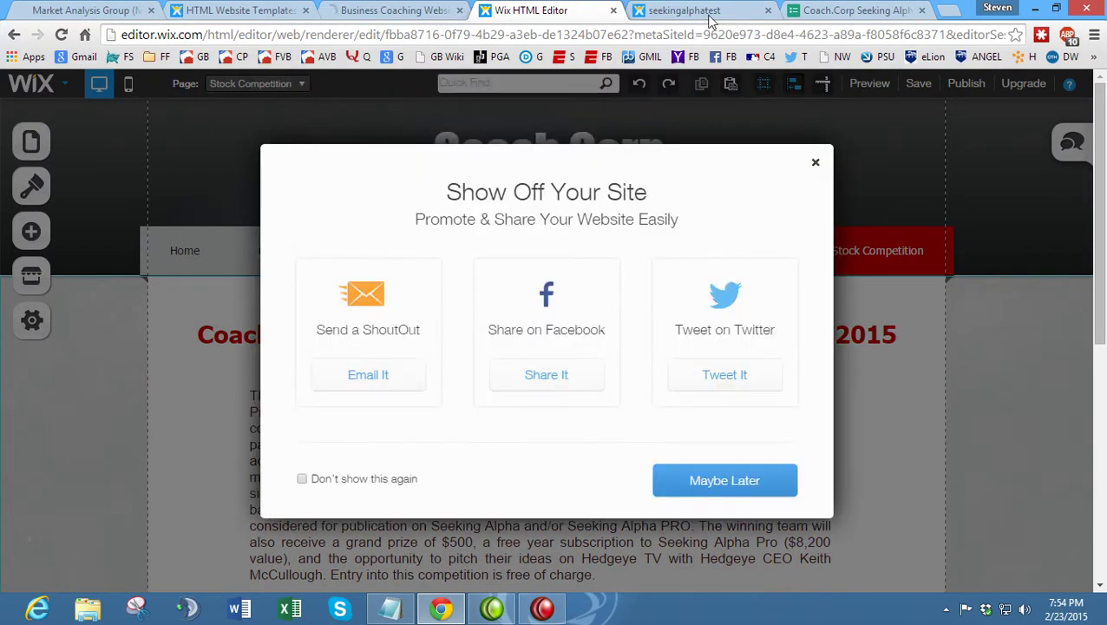
{"action": "left_click", "coordinate": [761, 489]}
- Verify the live Stock Competition page's Register button opens the Coach.Corp registration form
{"action": "left_click", "coordinate": [705, 11]}
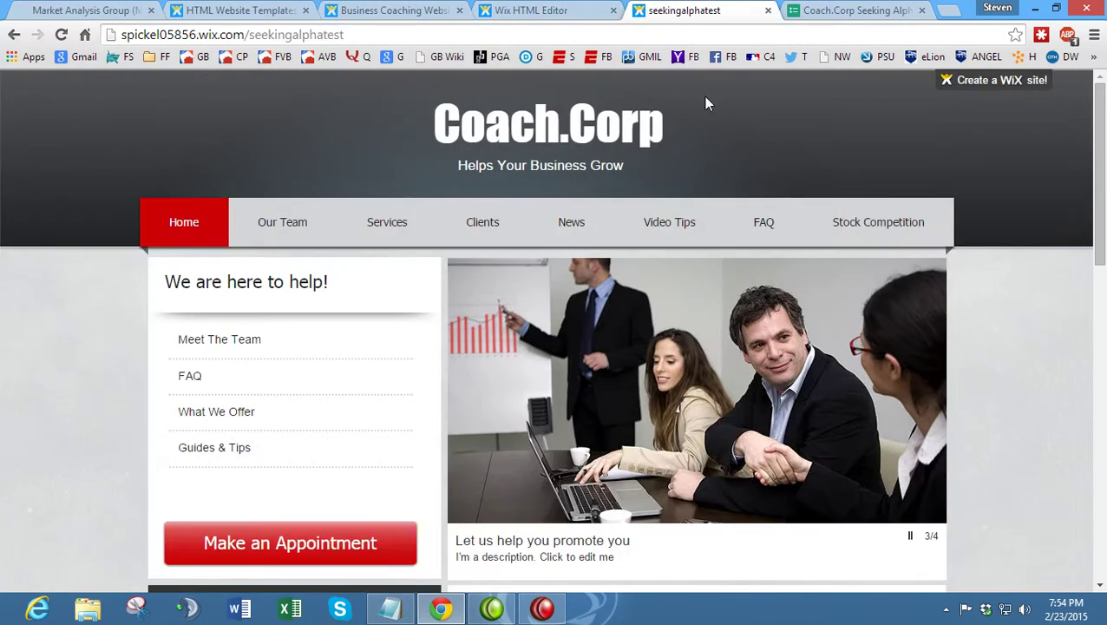
{"action": "left_click", "coordinate": [906, 237]}
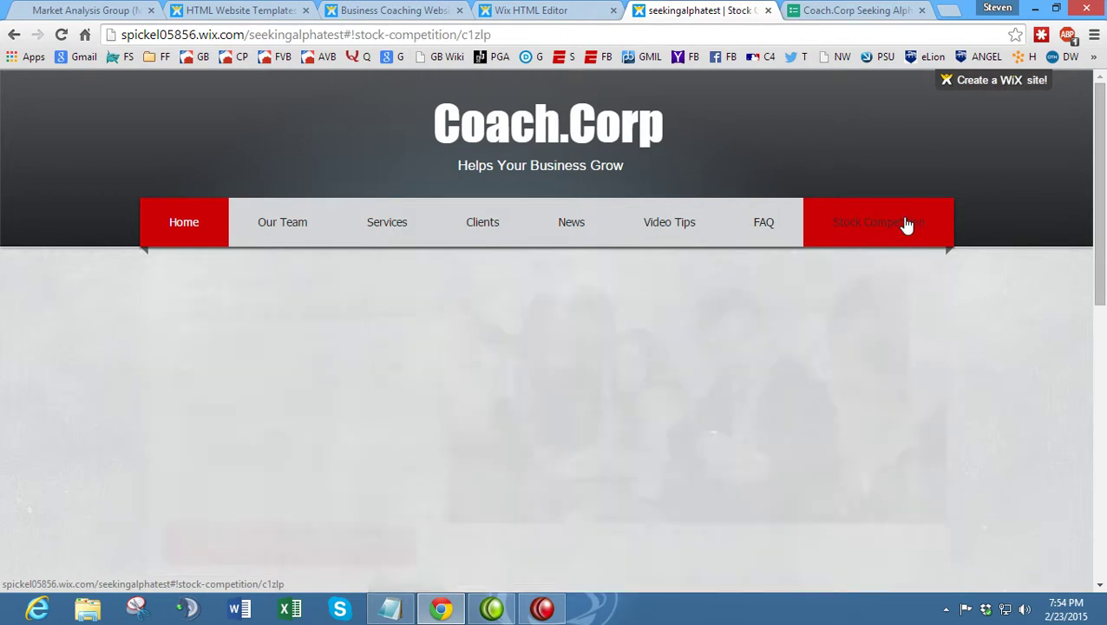
{"action": "scroll", "coordinate": [387, 242], "scroll_direction": "down", "scroll_amount": 2}
{"action": "scroll", "coordinate": [396, 268], "scroll_direction": "down", "scroll_amount": 1}
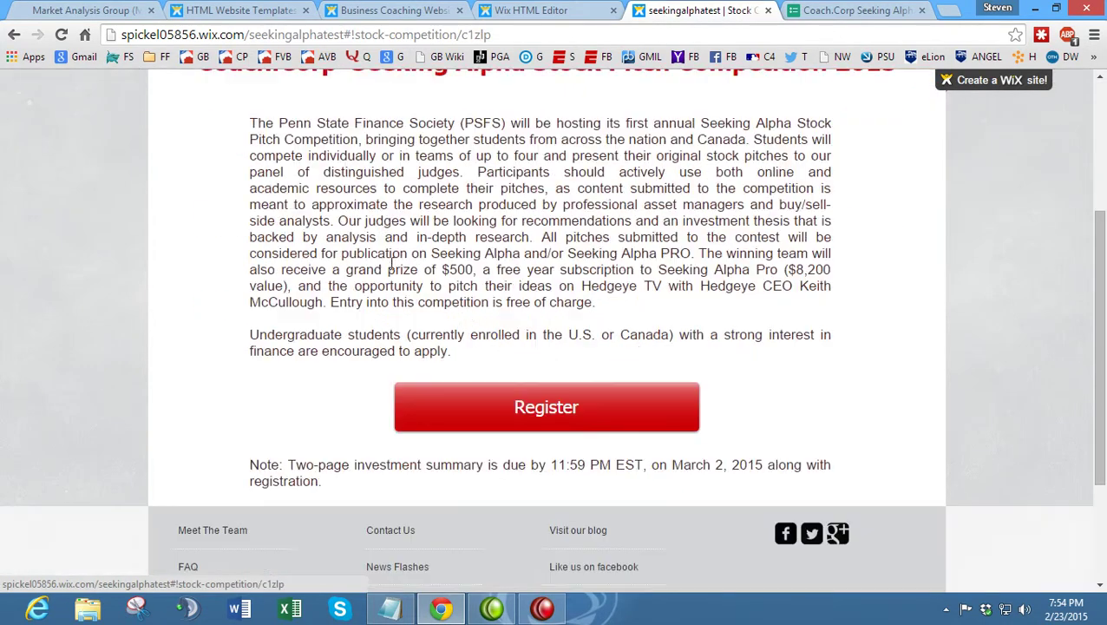
{"action": "left_click", "coordinate": [491, 401]}
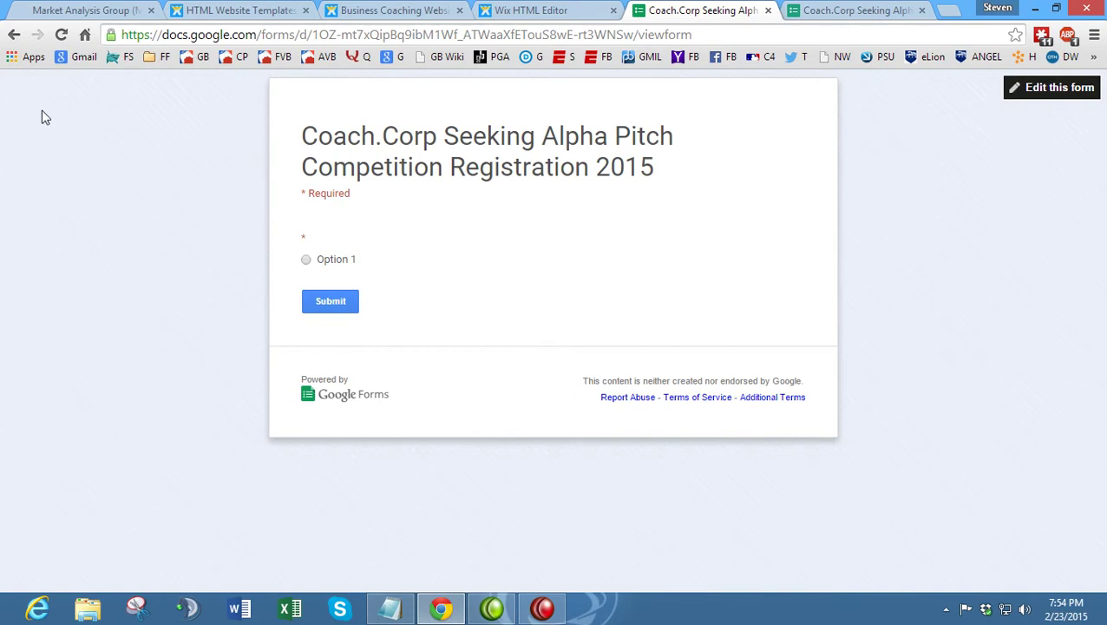
{"action": "left_click", "coordinate": [10, 36]}
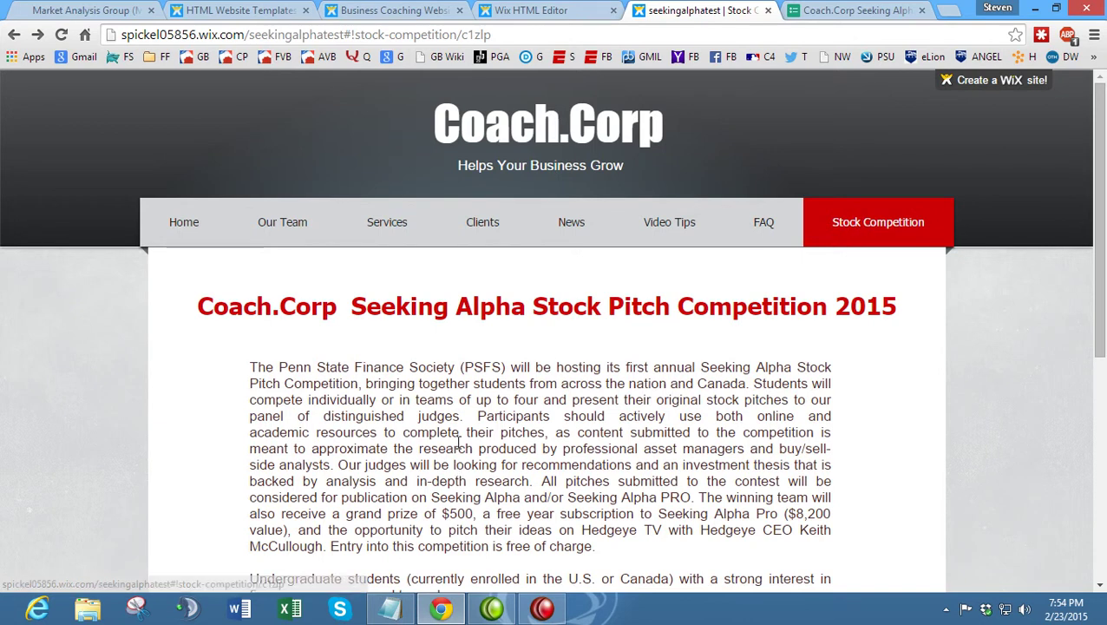
{"action": "scroll", "coordinate": [460, 402], "scroll_direction": "down", "scroll_amount": 3}
{"action": "scroll", "coordinate": [463, 412], "scroll_direction": "down", "scroll_amount": 1}
{"action": "scroll", "coordinate": [443, 382], "scroll_direction": "up", "scroll_amount": 1}
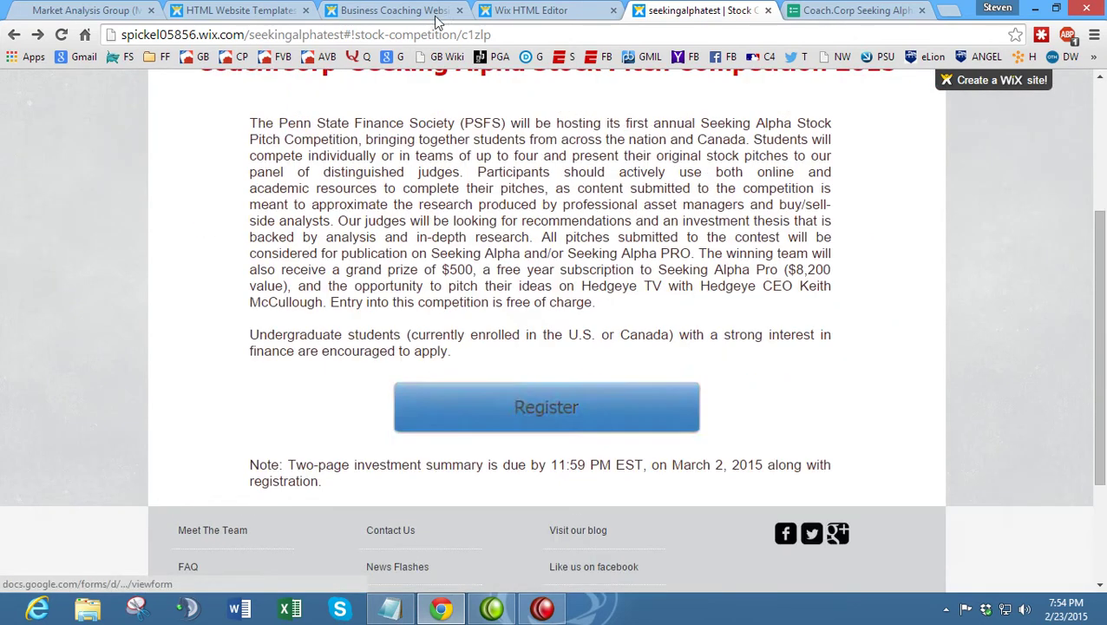
{"action": "left_click", "coordinate": [512, 11]}
{"action": "scroll", "coordinate": [402, 312], "scroll_direction": "down", "scroll_amount": 5}
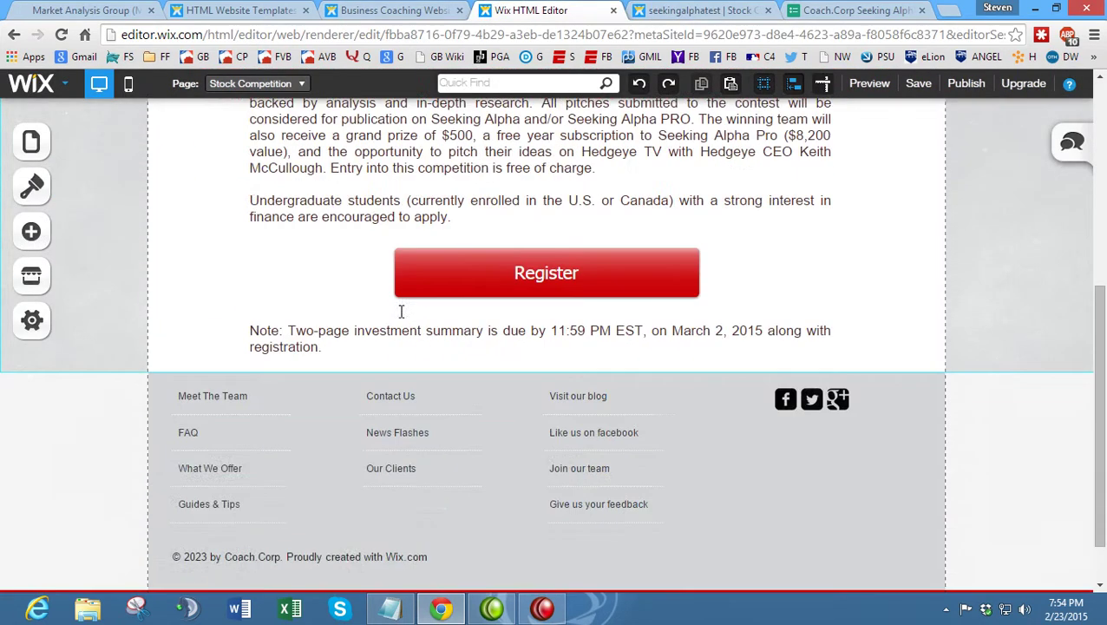
- Review the reference Market Analysis Group page and the published site before editing
{"action": "left_click", "coordinate": [128, 11]}
{"action": "scroll", "coordinate": [446, 281], "scroll_direction": "down", "scroll_amount": 1}
{"action": "scroll", "coordinate": [311, 256], "scroll_direction": "up", "scroll_amount": 2}
{"action": "left_click", "coordinate": [14, 36]}
{"action": "scroll", "coordinate": [260, 246], "scroll_direction": "down", "scroll_amount": 5}
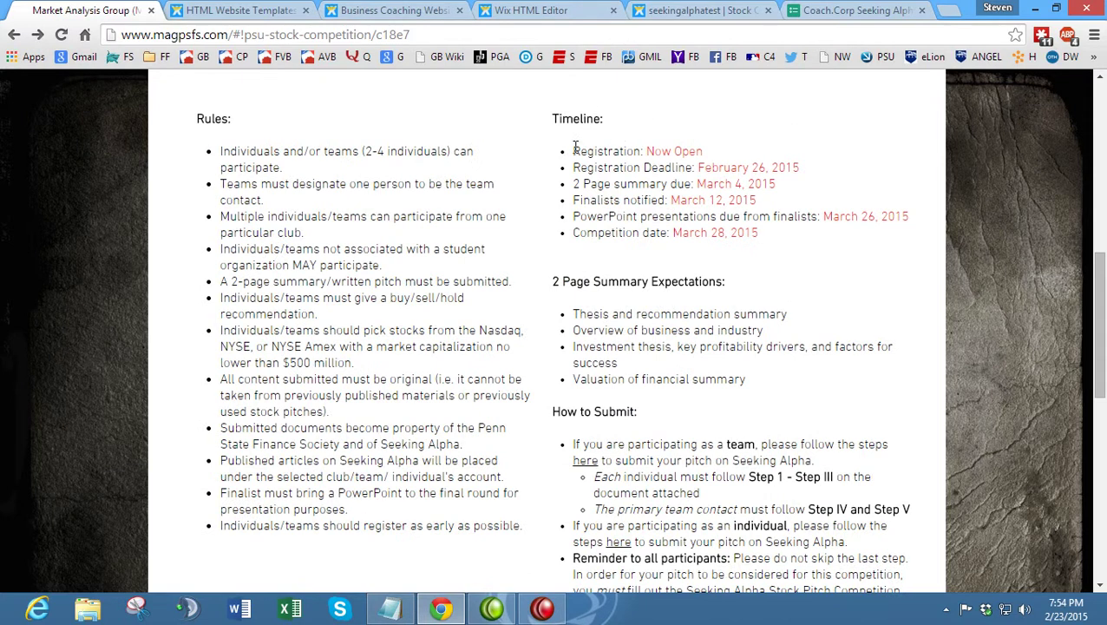
{"action": "scroll", "coordinate": [570, 244], "scroll_direction": "down", "scroll_amount": 3}
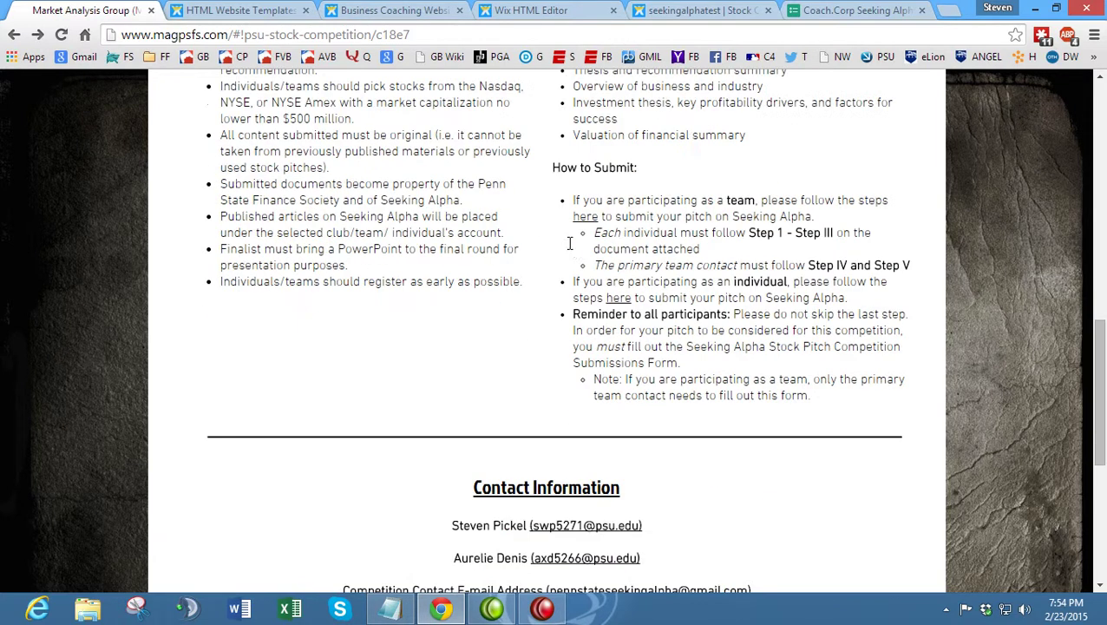
{"action": "scroll", "coordinate": [570, 250], "scroll_direction": "down", "scroll_amount": 4}
{"action": "scroll", "coordinate": [570, 250], "scroll_direction": "up", "scroll_amount": 9}
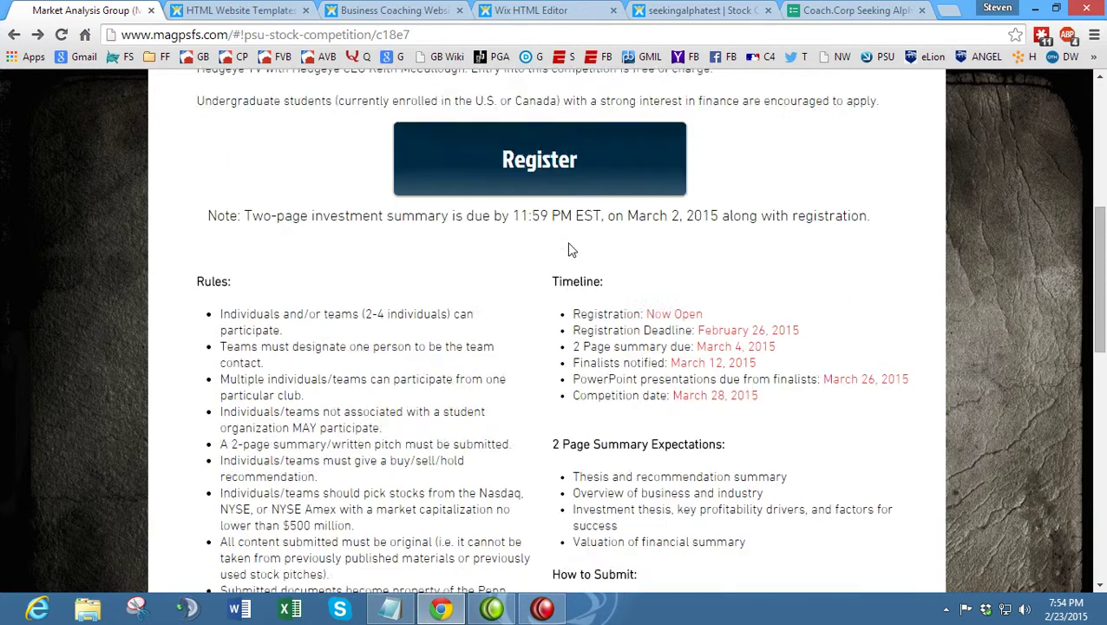
{"action": "scroll", "coordinate": [570, 249], "scroll_direction": "down", "scroll_amount": 2}
{"action": "left_click", "coordinate": [715, 9]}
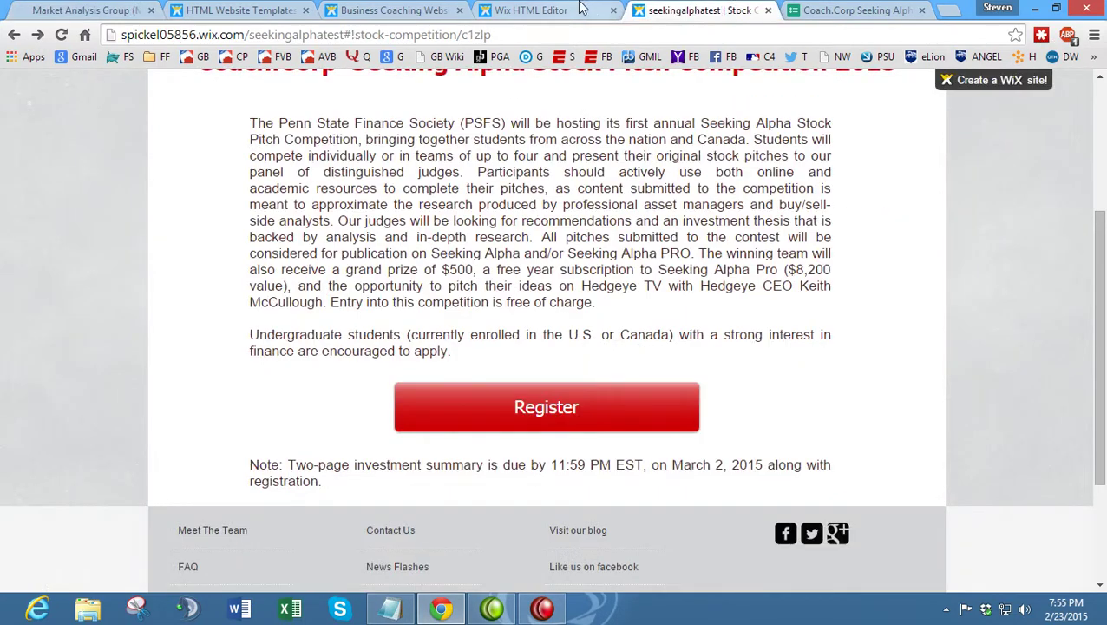
{"action": "left_click", "coordinate": [590, 8]}
- Add a new paragraph text box under the registration note, aligned with the text above
{"action": "left_click", "coordinate": [179, 335]}
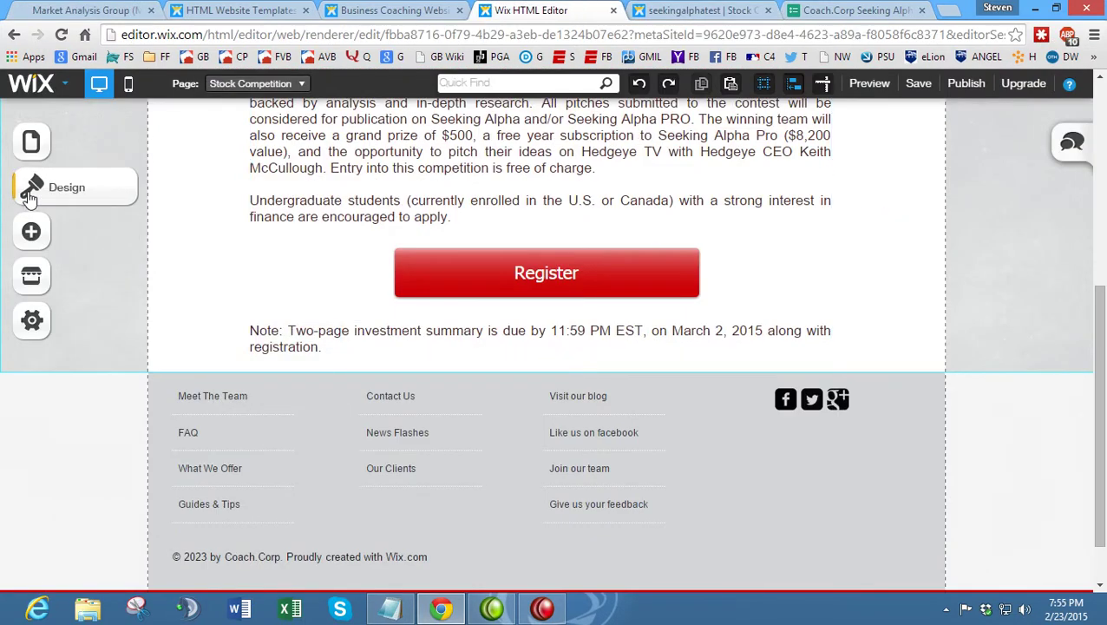
{"action": "left_click", "coordinate": [39, 230]}
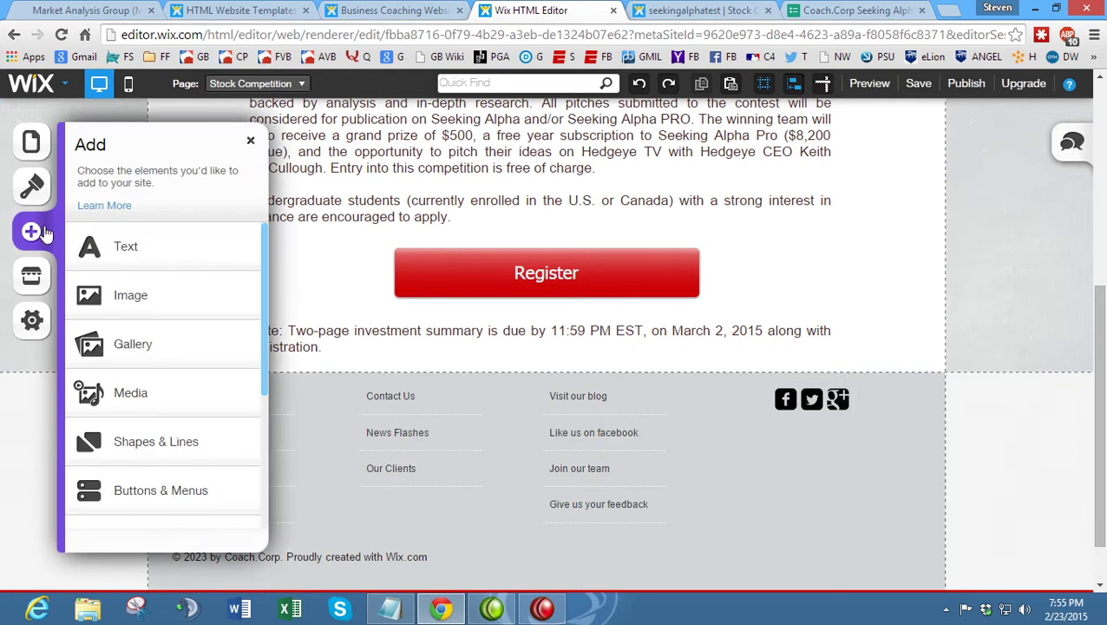
{"action": "left_click", "coordinate": [178, 247]}
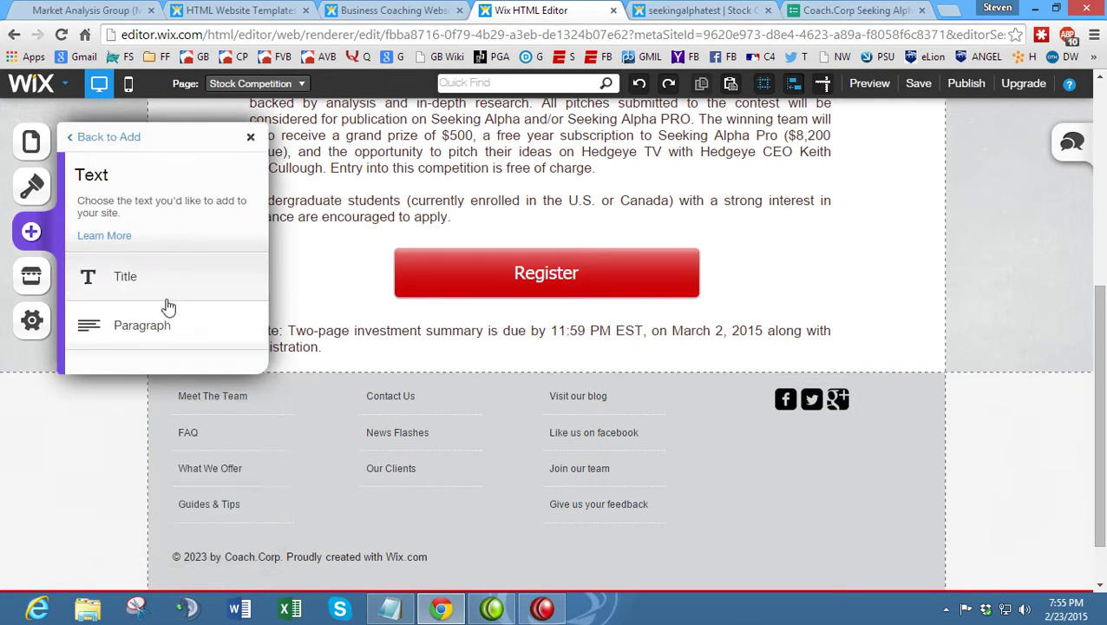
{"action": "left_click", "coordinate": [168, 326]}
{"action": "scroll", "coordinate": [521, 321], "scroll_direction": "down", "scroll_amount": 1}
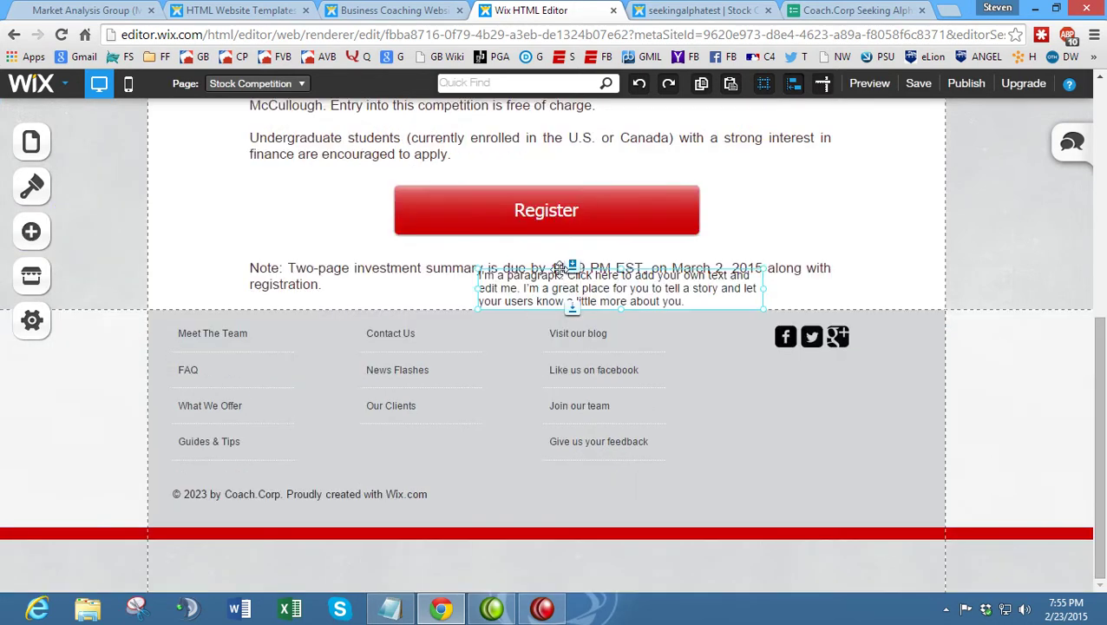
{"action": "left_click_drag", "start_coordinate": [543, 278], "coordinate": [342, 348]}
{"action": "left_click_drag", "start_coordinate": [446, 352], "coordinate": [442, 350]}
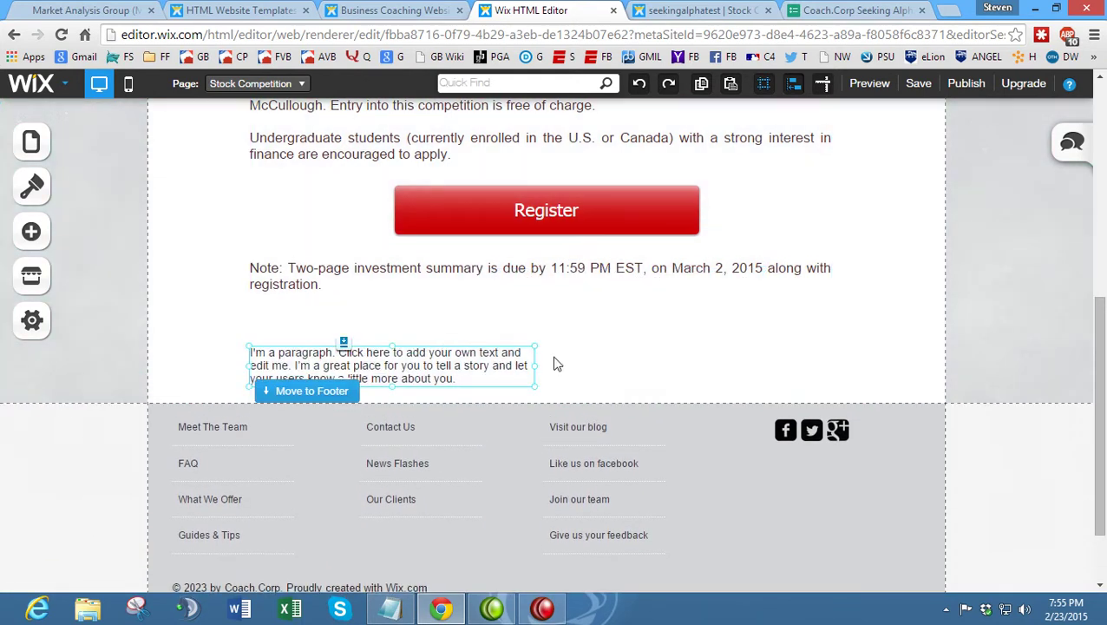
- Resize the paragraph box taller and widen it to about half the page
{"action": "left_click_drag", "start_coordinate": [535, 365], "coordinate": [445, 368]}
{"action": "scroll", "coordinate": [452, 361], "scroll_direction": "down", "scroll_amount": 2}
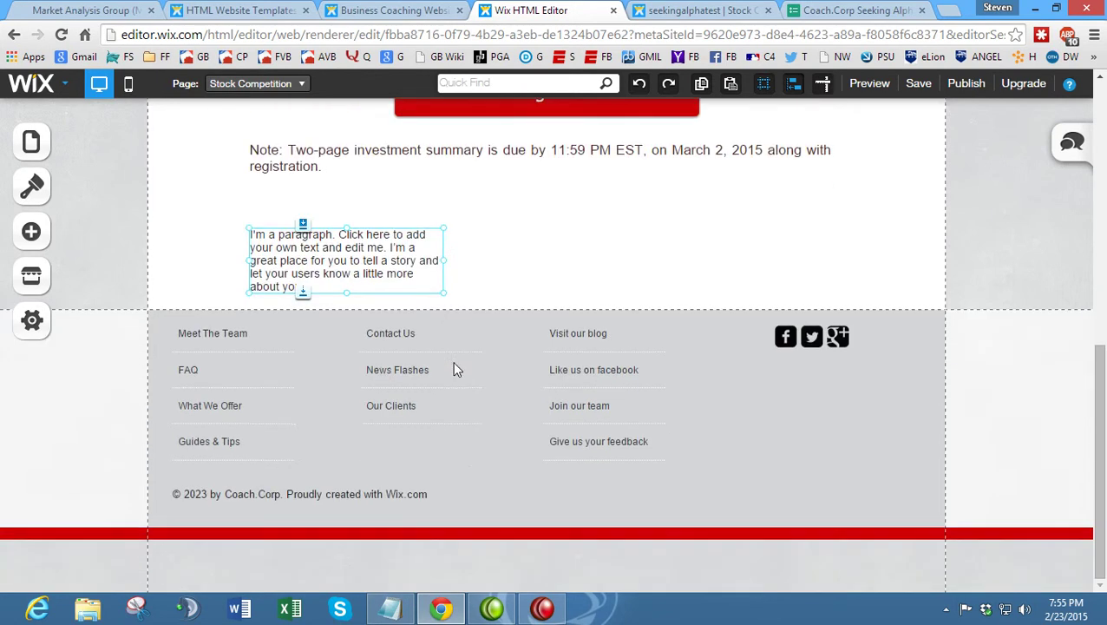
{"action": "left_click_drag", "start_coordinate": [347, 295], "coordinate": [359, 482]}
{"action": "scroll", "coordinate": [357, 583], "scroll_direction": "down", "scroll_amount": 3}
{"action": "scroll", "coordinate": [375, 269], "scroll_direction": "up", "scroll_amount": 3}
{"action": "scroll", "coordinate": [381, 599], "scroll_direction": "down", "scroll_amount": 4}
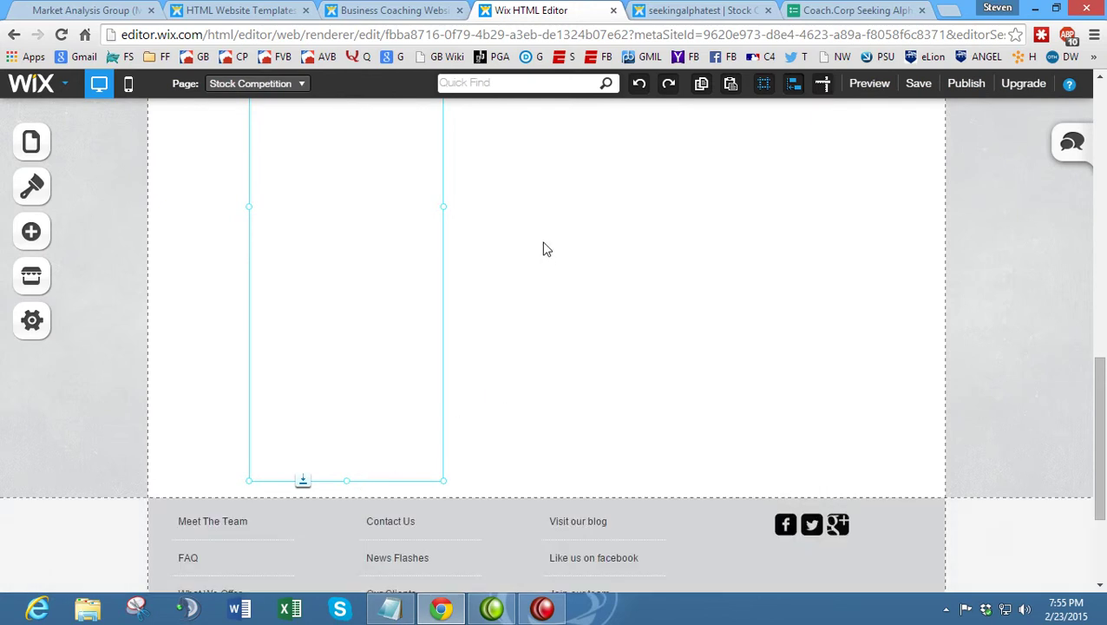
{"action": "scroll", "coordinate": [546, 248], "scroll_direction": "up", "scroll_amount": 4}
{"action": "left_click_drag", "start_coordinate": [450, 456], "coordinate": [563, 445]}
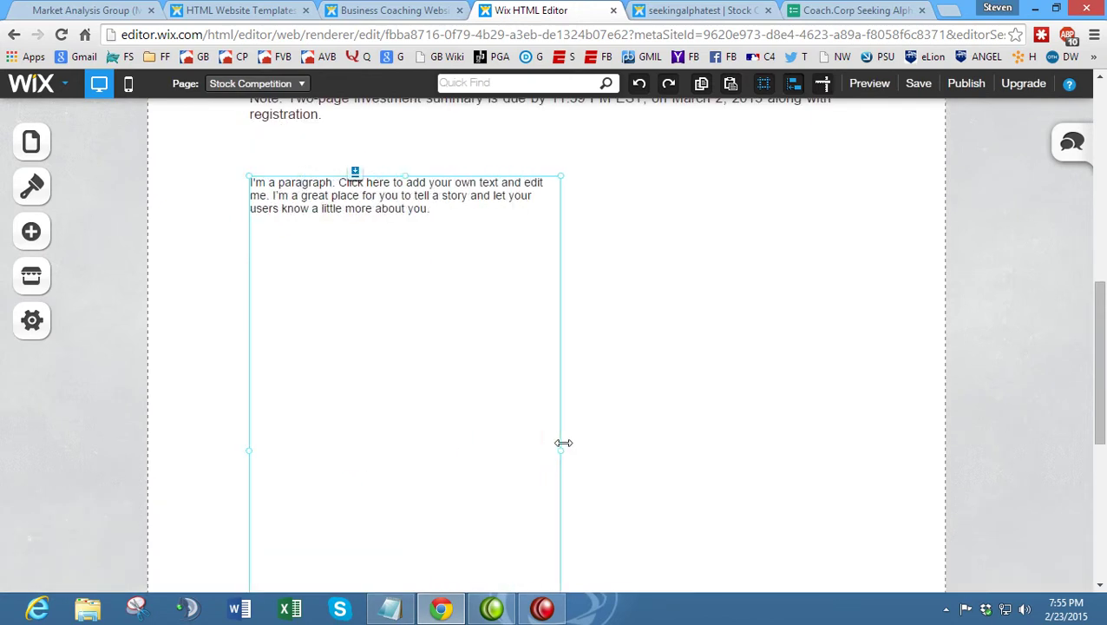
- Duplicate the paragraph box and place the copy level beside the original
{"action": "left_click", "coordinate": [118, 9]}
{"action": "scroll", "coordinate": [522, 183], "scroll_direction": "up", "scroll_amount": 1}
{"action": "scroll", "coordinate": [523, 183], "scroll_direction": "down", "scroll_amount": 1}
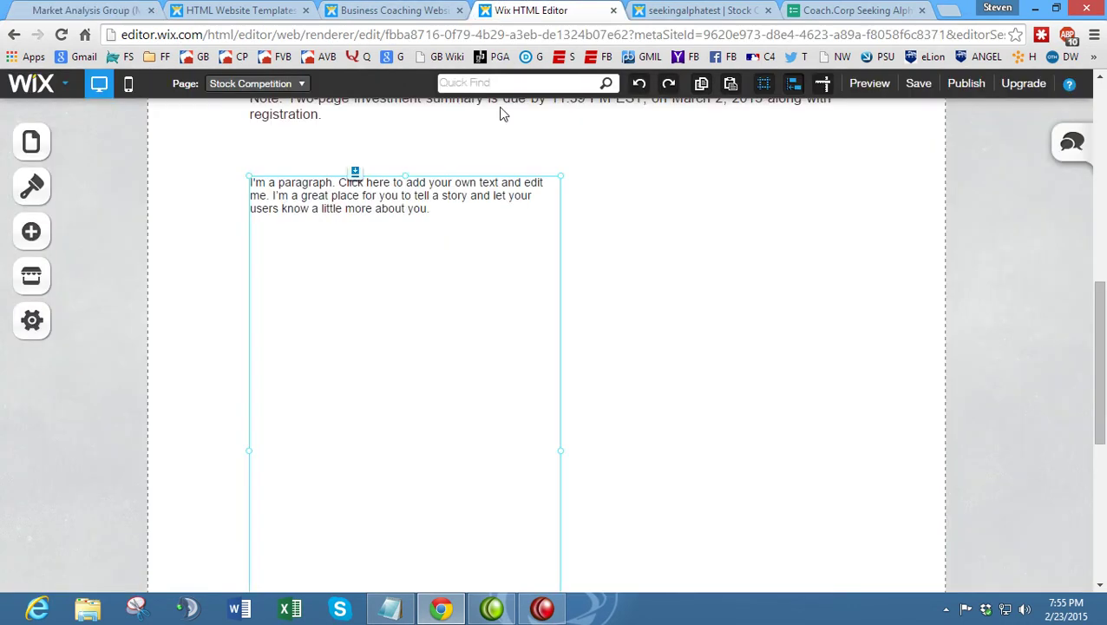
{"action": "left_click", "coordinate": [531, 10]}
{"action": "left_click", "coordinate": [509, 177]}
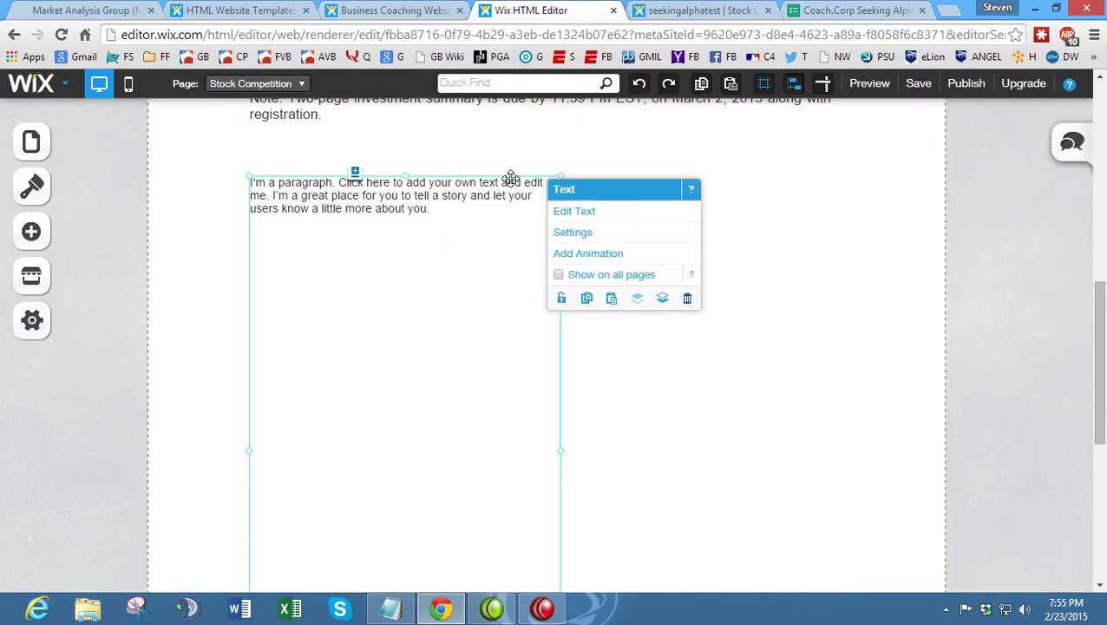
{"action": "left_click", "coordinate": [611, 300]}
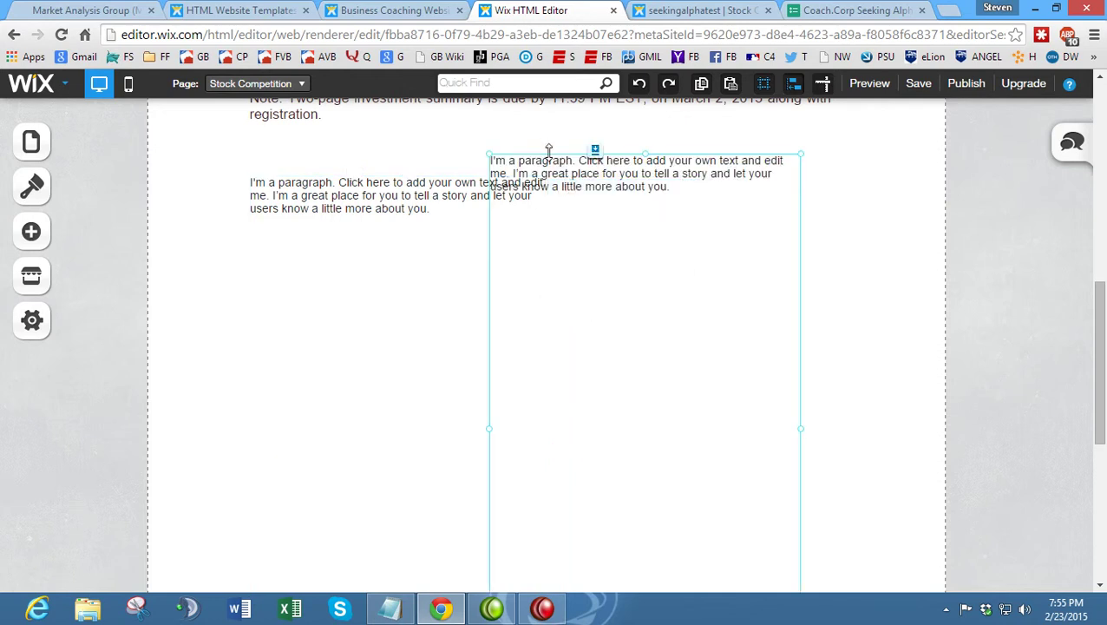
{"action": "left_click_drag", "start_coordinate": [550, 156], "coordinate": [655, 180]}
- Copy the Rules list from the original competition site and paste it over the left paragraph's placeholder
{"action": "left_click", "coordinate": [89, 9]}
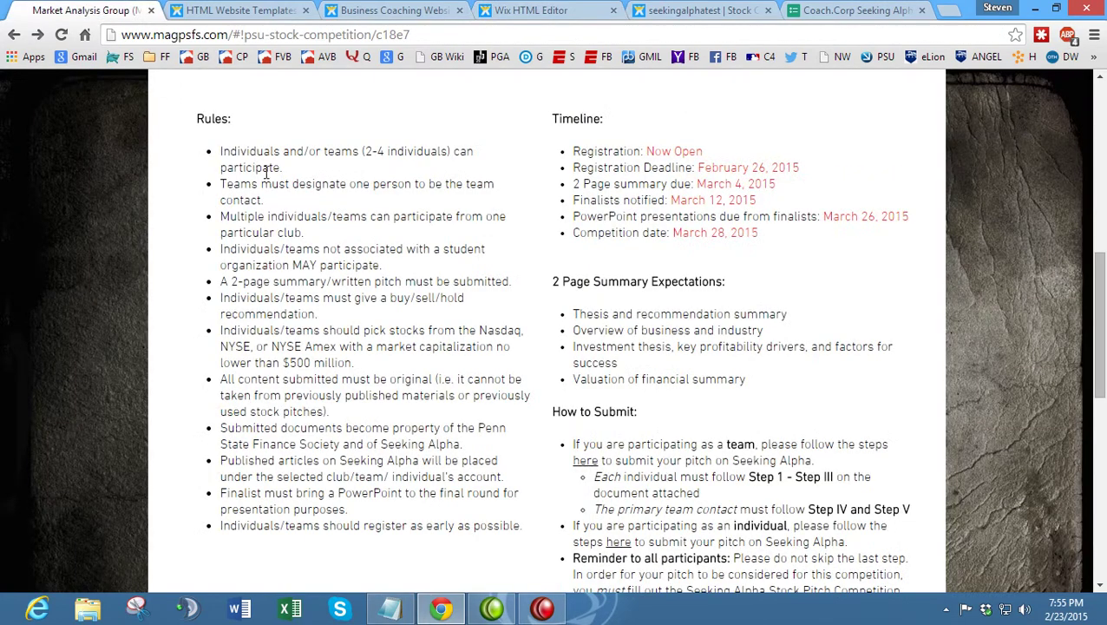
{"action": "left_click_drag", "start_coordinate": [522, 525], "coordinate": [231, 143]}
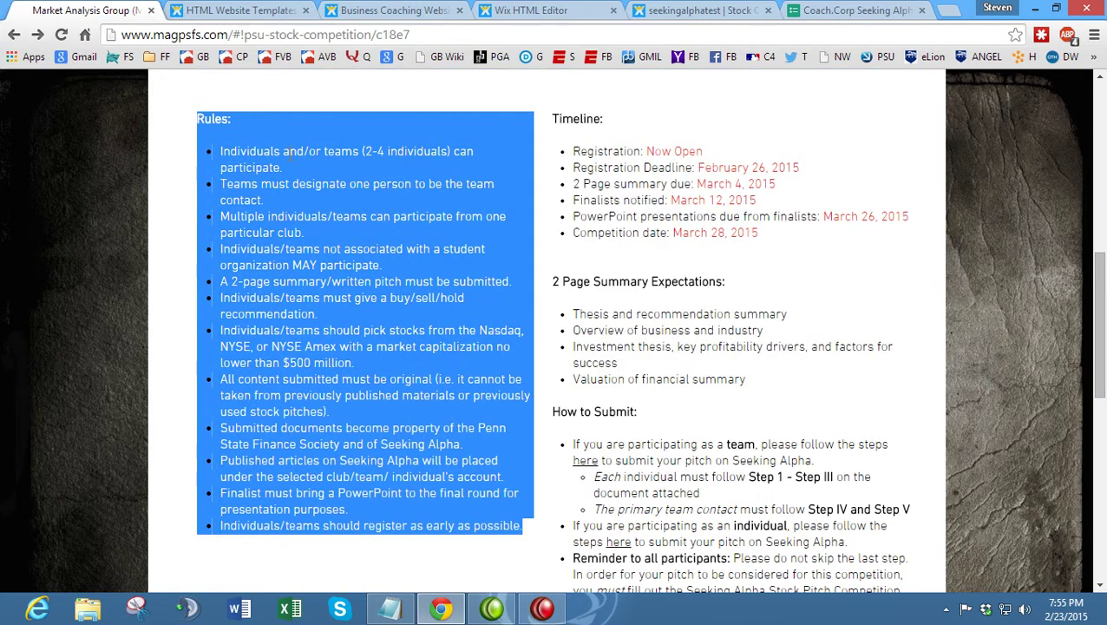
{"action": "left_click", "coordinate": [531, 9]}
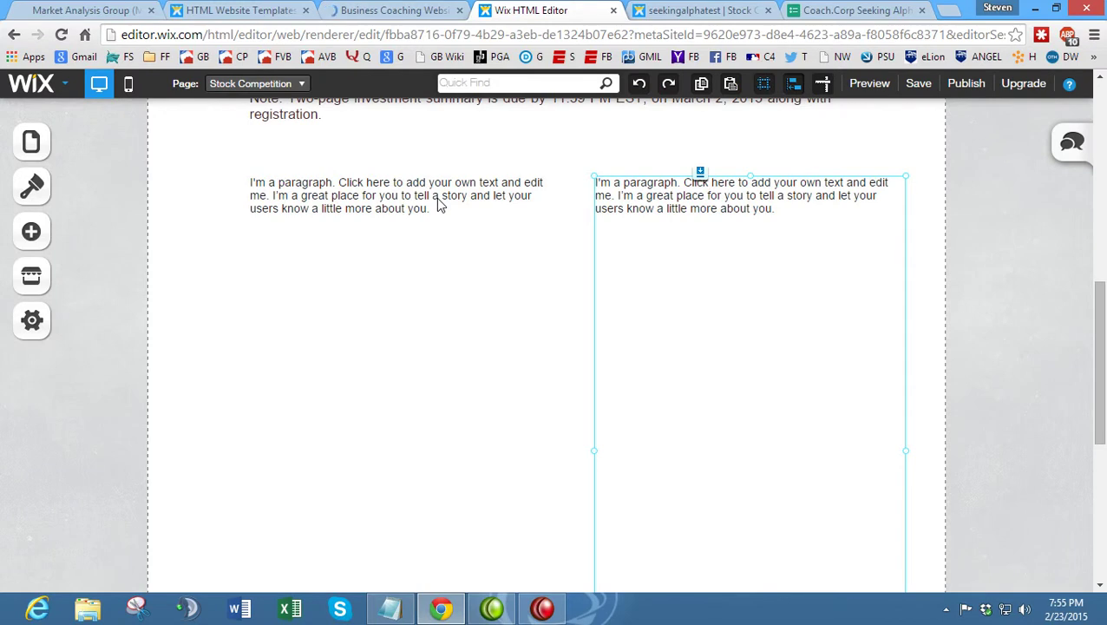
{"action": "left_click", "coordinate": [405, 205]}
{"action": "left_click", "coordinate": [452, 212]}
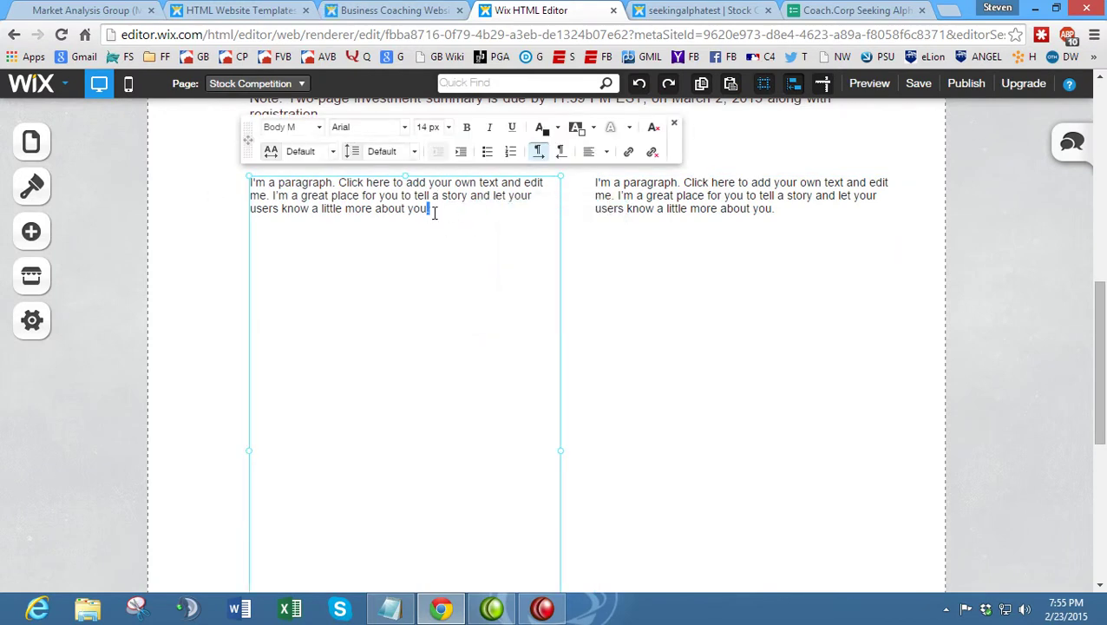
{"action": "left_click_drag", "start_coordinate": [438, 213], "coordinate": [223, 185]}
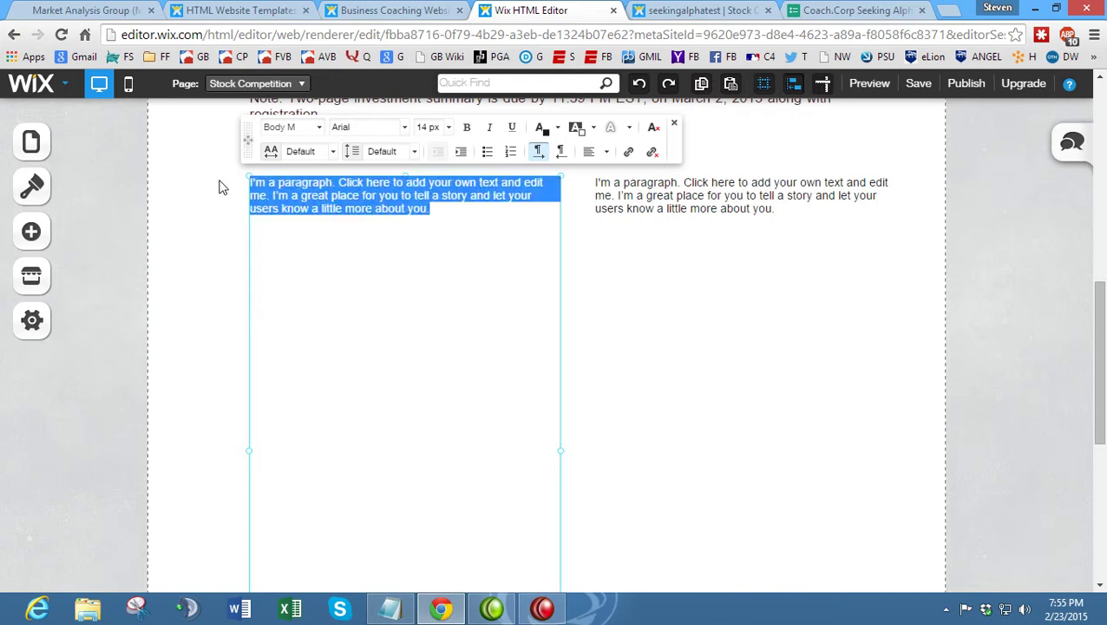
{"action": "key", "text": "ctrl+v"}
- Make the 'Rules:' heading bold in the left paragraph
{"action": "scroll", "coordinate": [198, 248], "scroll_direction": "down", "scroll_amount": 3}
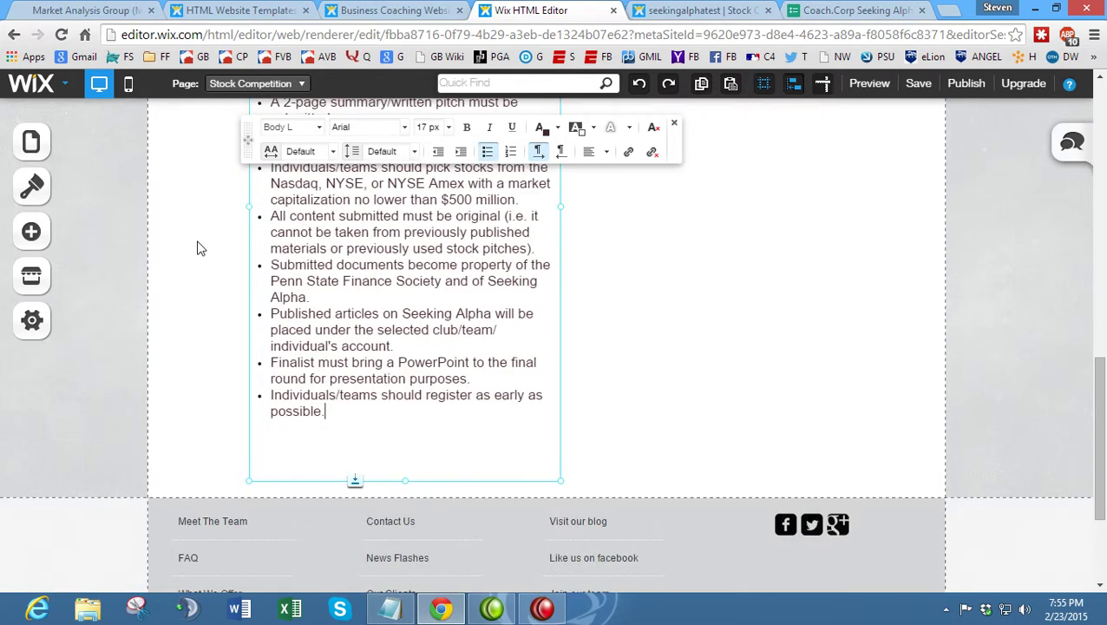
{"action": "scroll", "coordinate": [198, 248], "scroll_direction": "up", "scroll_amount": 3}
{"action": "left_click_drag", "start_coordinate": [301, 186], "coordinate": [218, 178]}
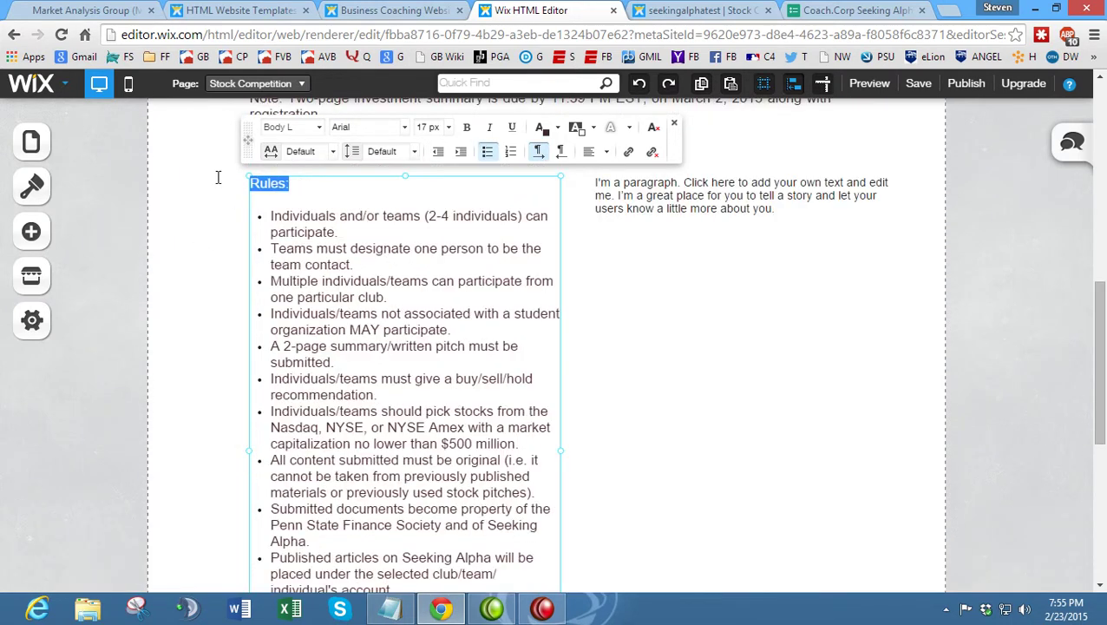
{"action": "key", "text": "ctrl+b"}
{"action": "right_click", "coordinate": [222, 198]}
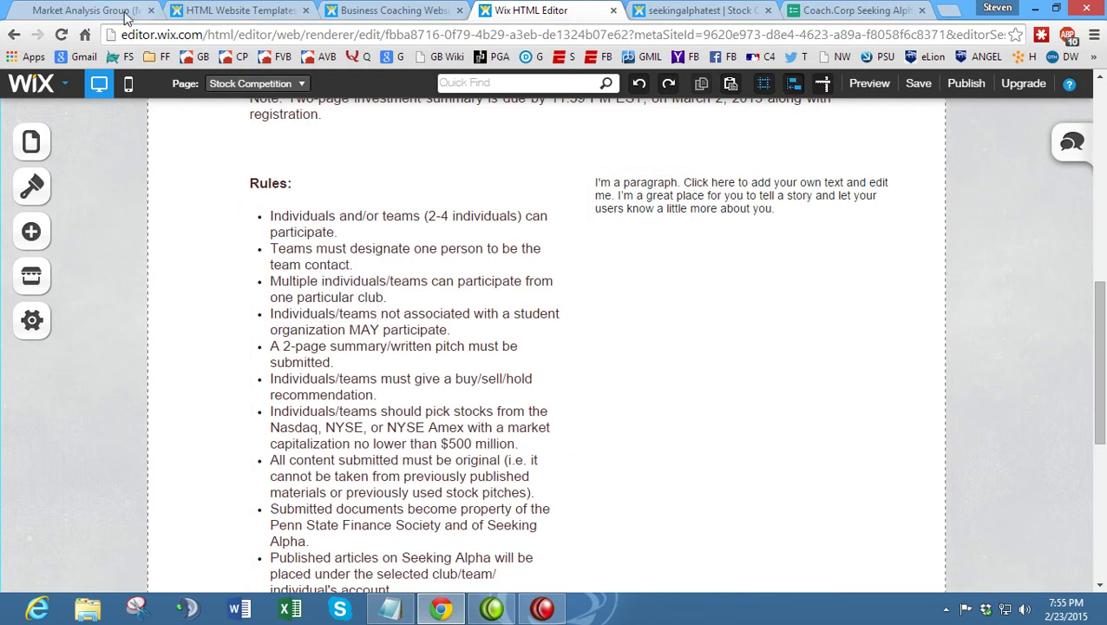
{"action": "left_click", "coordinate": [86, 10]}
- Copy the Timeline and submission text from the original site into the right paragraph box
{"action": "left_click", "coordinate": [330, 132]}
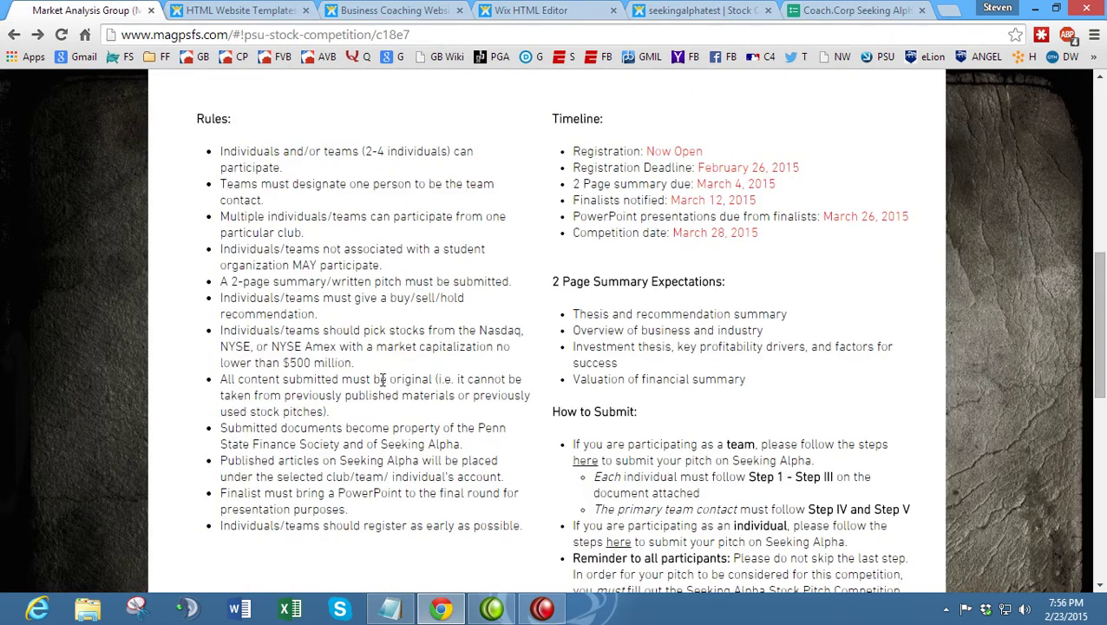
{"action": "left_click_drag", "start_coordinate": [554, 119], "coordinate": [816, 276]}
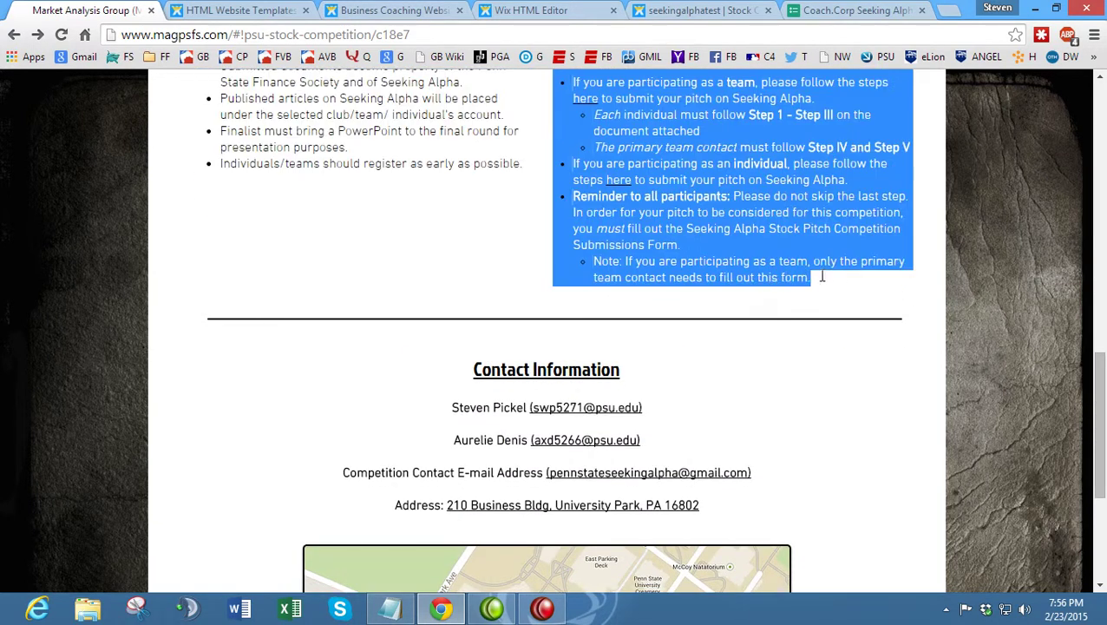
{"action": "scroll", "coordinate": [749, 230], "scroll_direction": "up", "scroll_amount": 7}
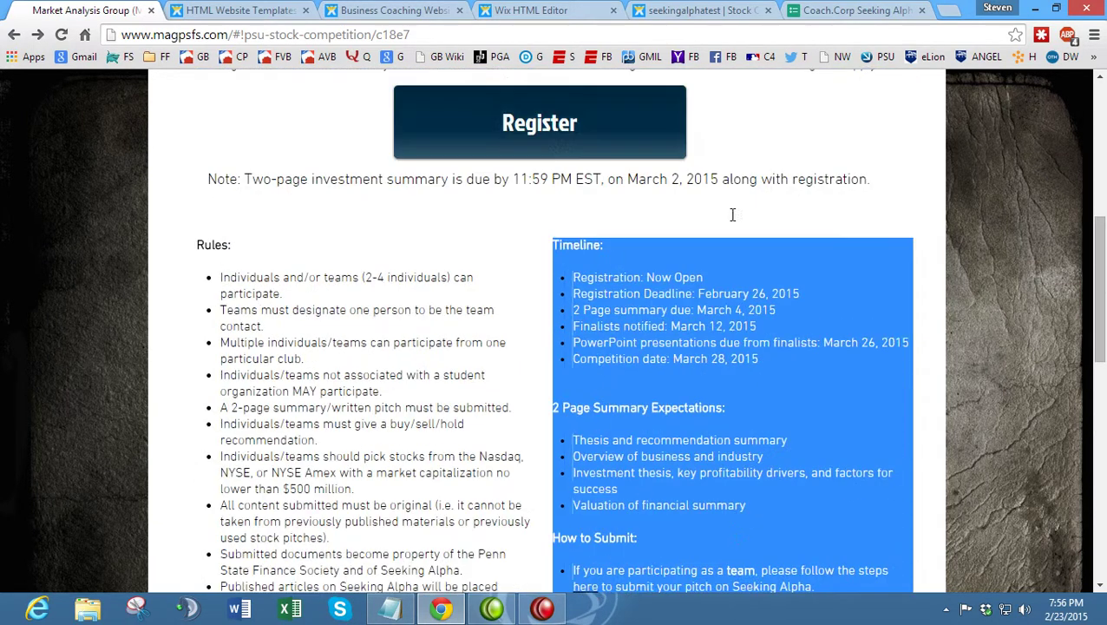
{"action": "left_click", "coordinate": [560, 9]}
{"action": "double_click", "coordinate": [640, 201]}
{"action": "left_click_drag", "start_coordinate": [787, 208], "coordinate": [521, 180]}
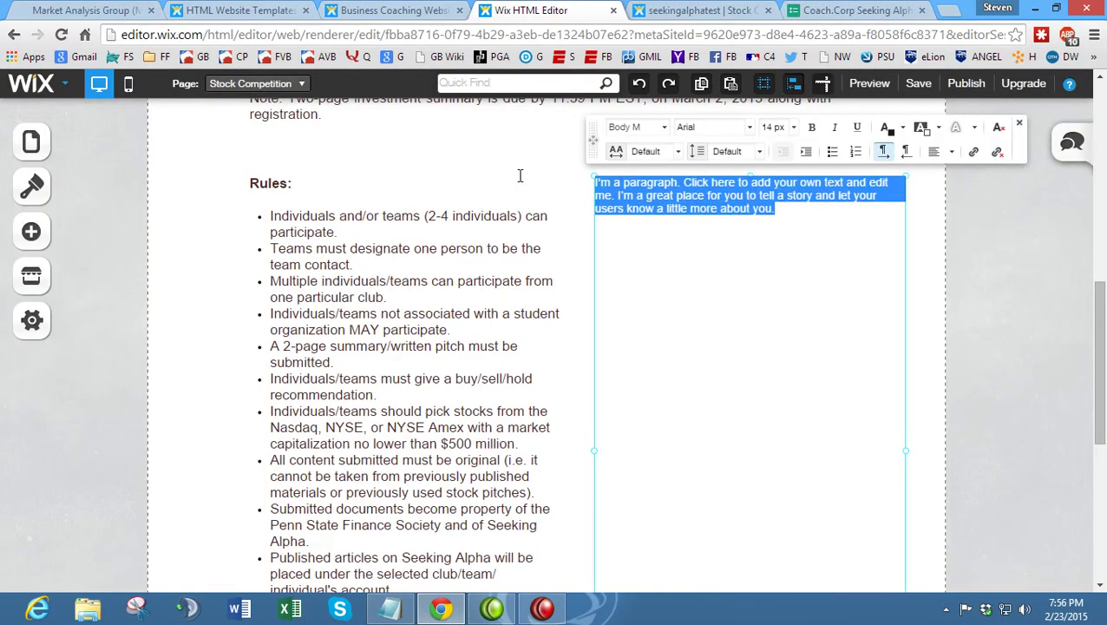
{"action": "key", "text": "ctrl+v"}
- Bold the 'Timeline:', '2 Page Summary Expectations:' and 'How to Submit:' headings
{"action": "scroll", "coordinate": [660, 260], "scroll_direction": "up", "scroll_amount": 2}
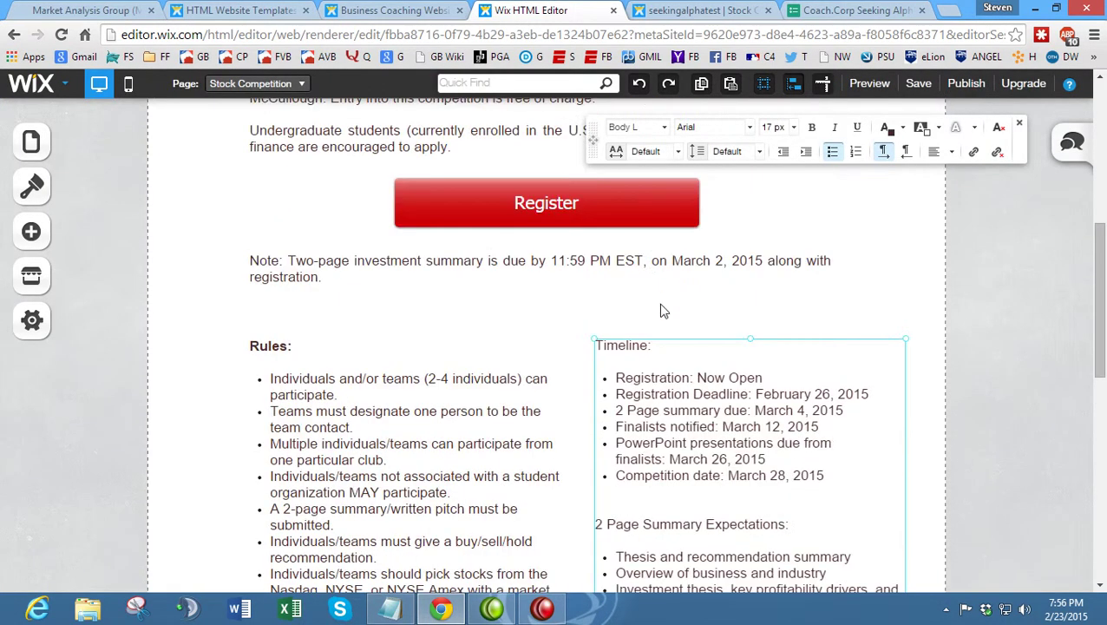
{"action": "scroll", "coordinate": [660, 272], "scroll_direction": "down", "scroll_amount": 1}
{"action": "left_click_drag", "start_coordinate": [594, 267], "coordinate": [574, 260]}
{"action": "key", "text": "ctrl+b"}
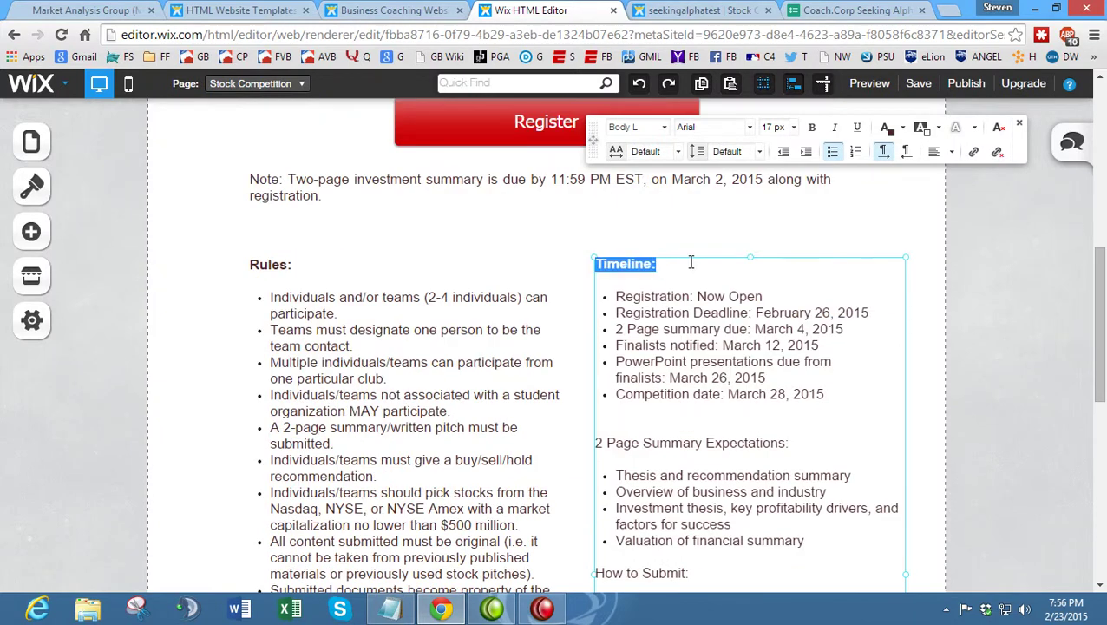
{"action": "scroll", "coordinate": [691, 259], "scroll_direction": "down", "scroll_amount": 2}
{"action": "left_click_drag", "start_coordinate": [803, 282], "coordinate": [576, 278]}
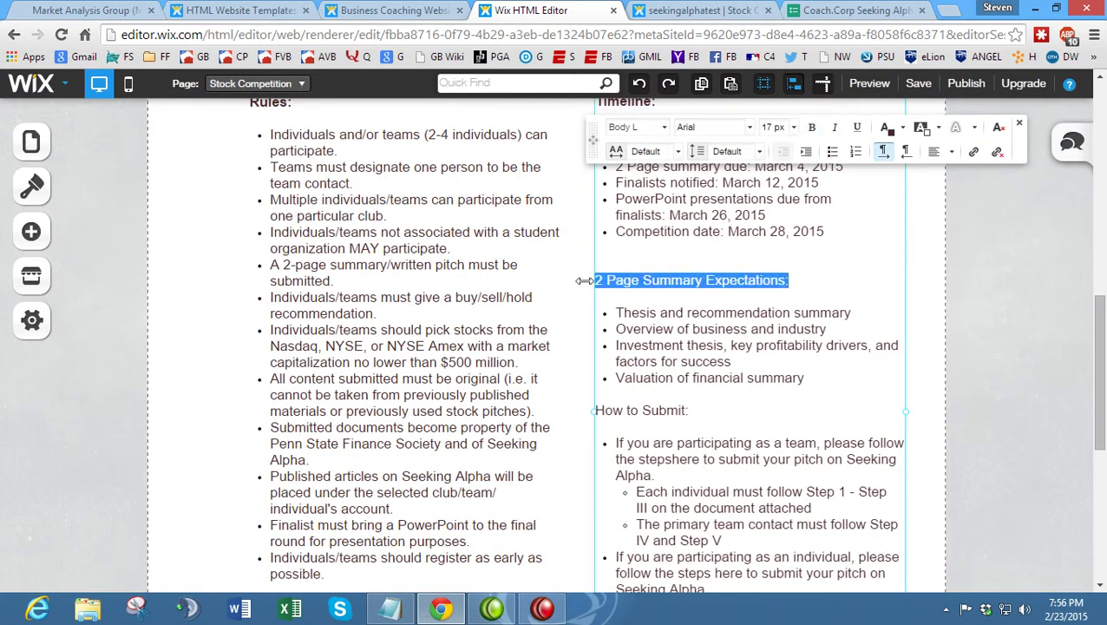
{"action": "key", "text": "ctrl+b"}
{"action": "left_click_drag", "start_coordinate": [715, 410], "coordinate": [532, 406]}
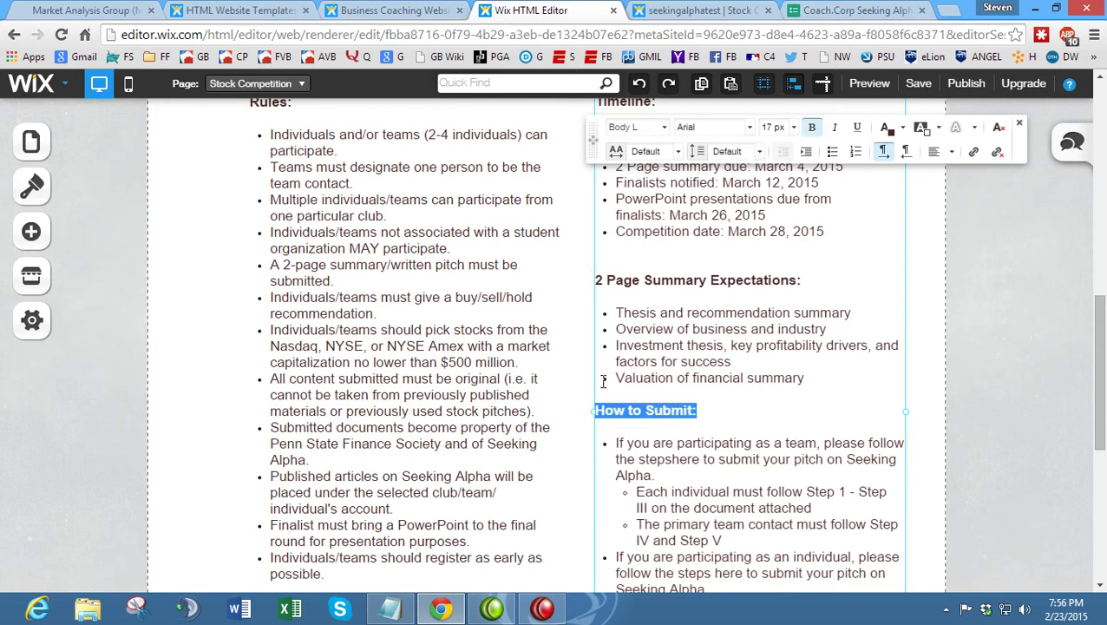
{"action": "key", "text": "ctrl+b"}
{"action": "scroll", "coordinate": [709, 357], "scroll_direction": "down", "scroll_amount": 4}
{"action": "scroll", "coordinate": [710, 358], "scroll_direction": "up", "scroll_amount": 2}
{"action": "scroll", "coordinate": [710, 358], "scroll_direction": "down", "scroll_amount": 1}
{"action": "left_click", "coordinate": [642, 248]}
- Open the team submission guide from the original site and select its web address
{"action": "left_click", "coordinate": [69, 9]}
{"action": "scroll", "coordinate": [831, 340], "scroll_direction": "down", "scroll_amount": 3}
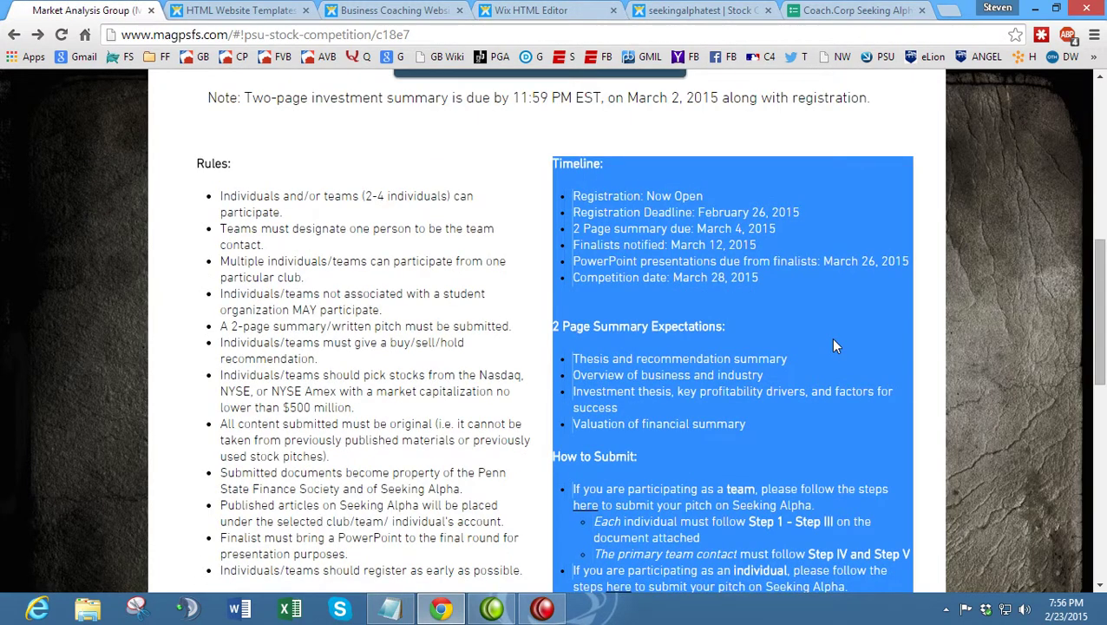
{"action": "scroll", "coordinate": [645, 320], "scroll_direction": "down", "scroll_amount": 1}
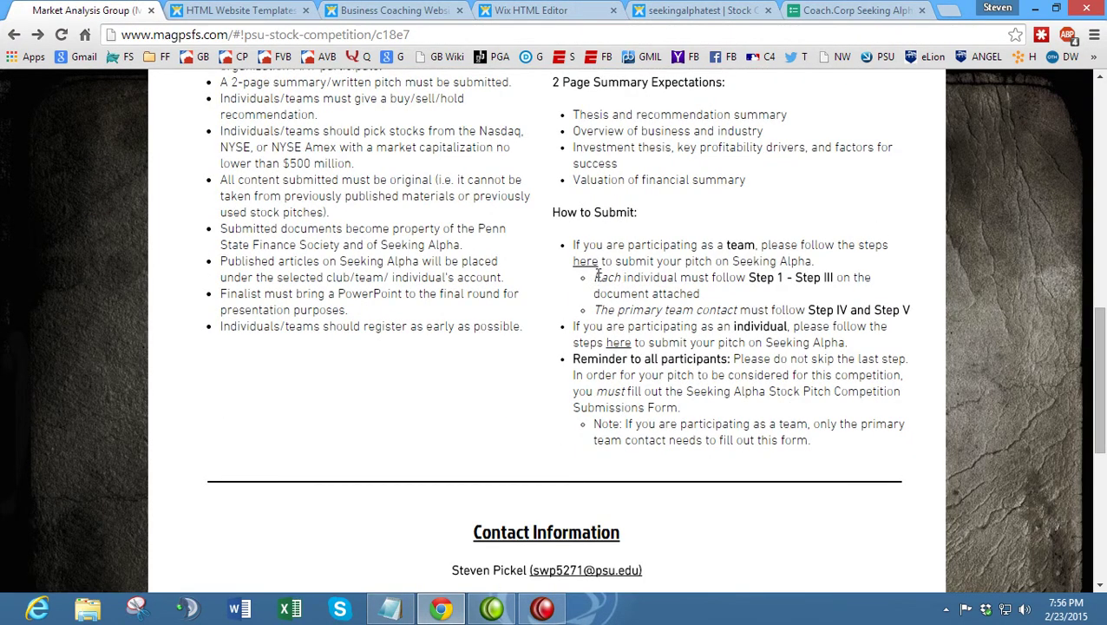
{"action": "middle_click", "coordinate": [585, 261]}
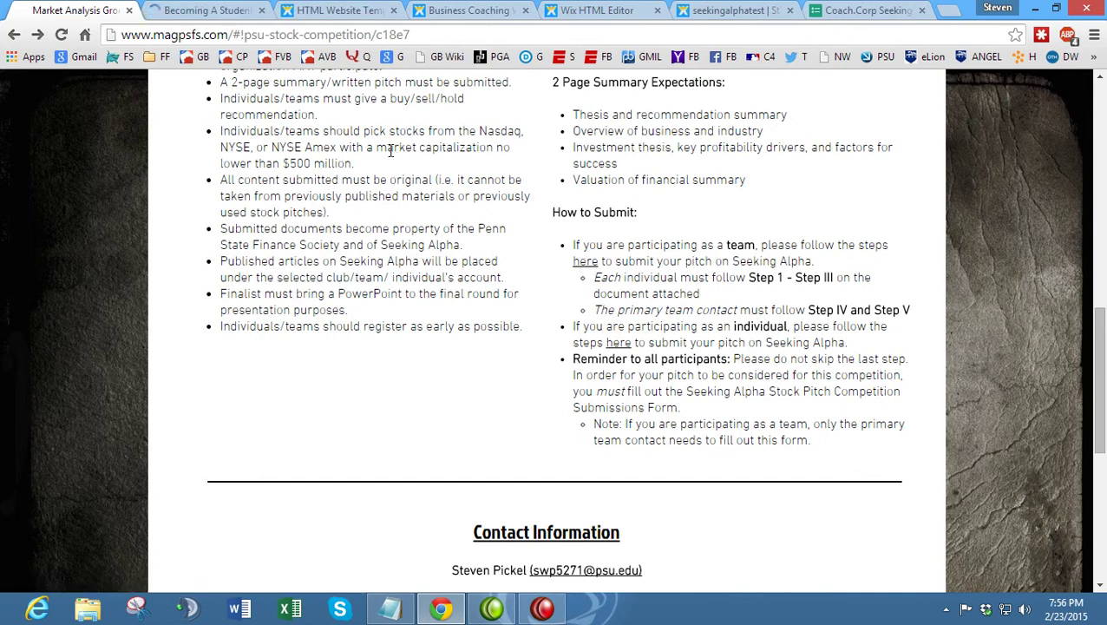
{"action": "left_click", "coordinate": [213, 11]}
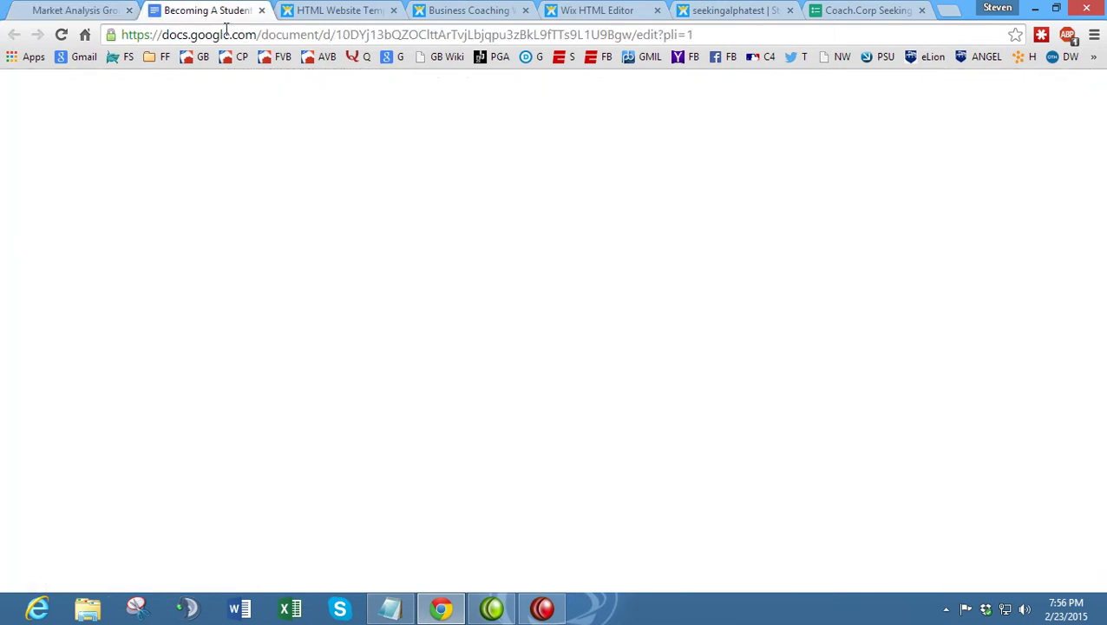
{"action": "left_click", "coordinate": [230, 39]}
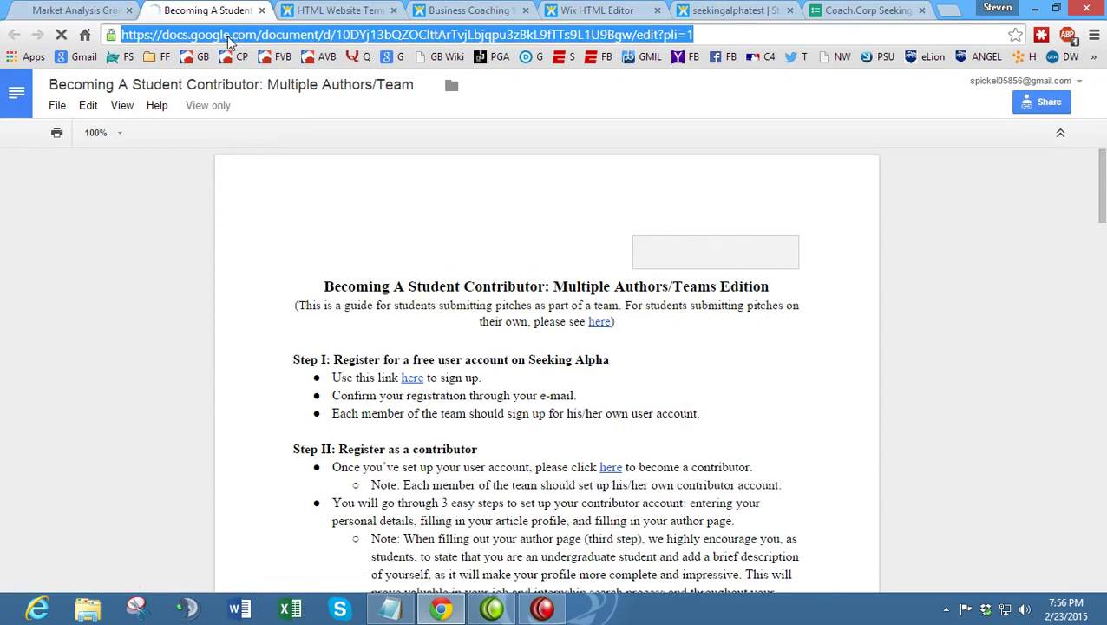
{"action": "left_click", "coordinate": [105, 9]}
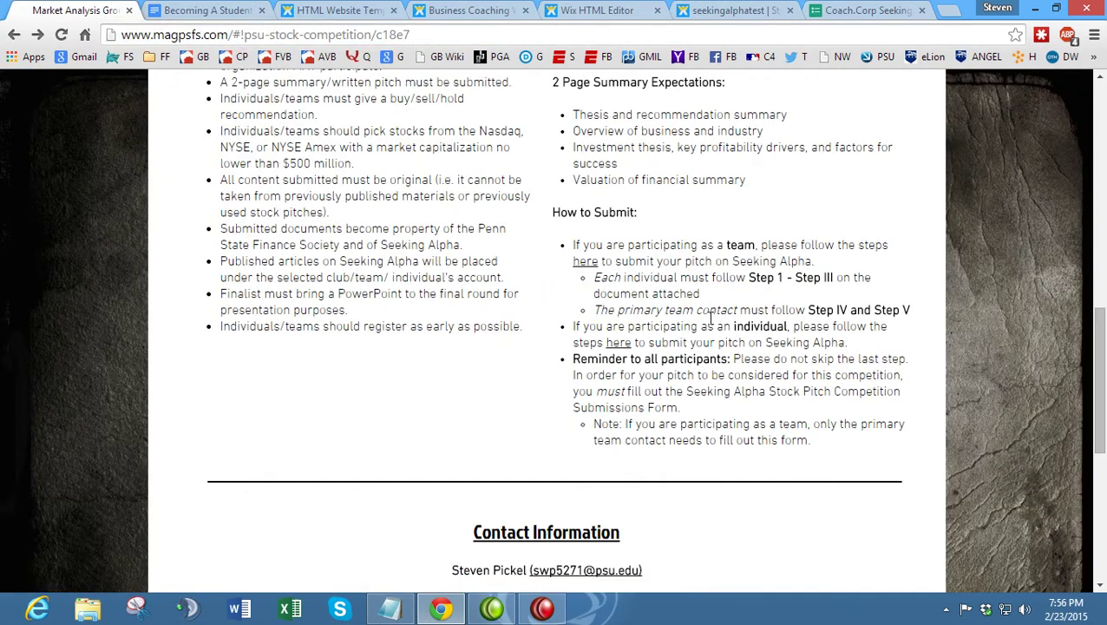
{"action": "left_click", "coordinate": [610, 11]}
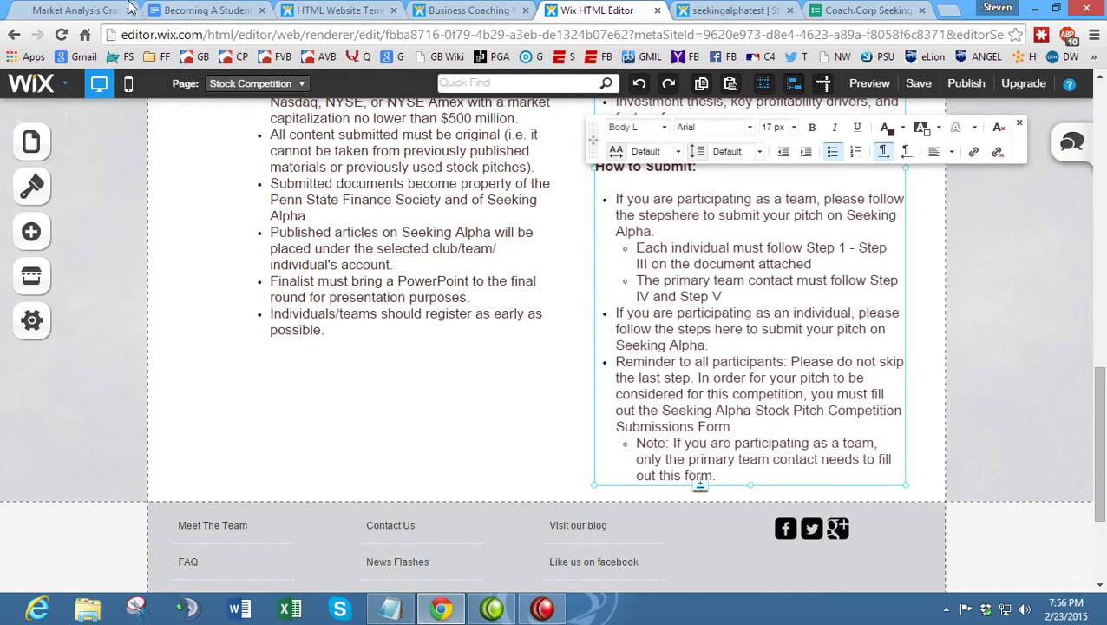
{"action": "left_click", "coordinate": [93, 9]}
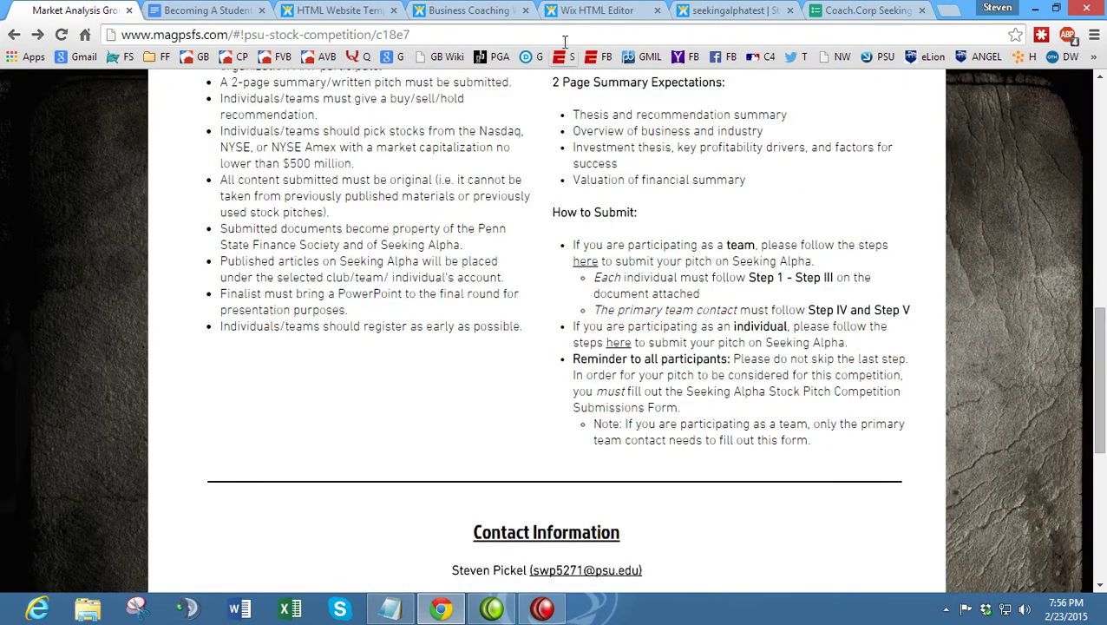
{"action": "left_click", "coordinate": [598, 10]}
- Bold 'team' in the first bullet, add a space between 'steps' and 'here', and select 'here'
{"action": "left_click_drag", "start_coordinate": [786, 199], "coordinate": [816, 198]}
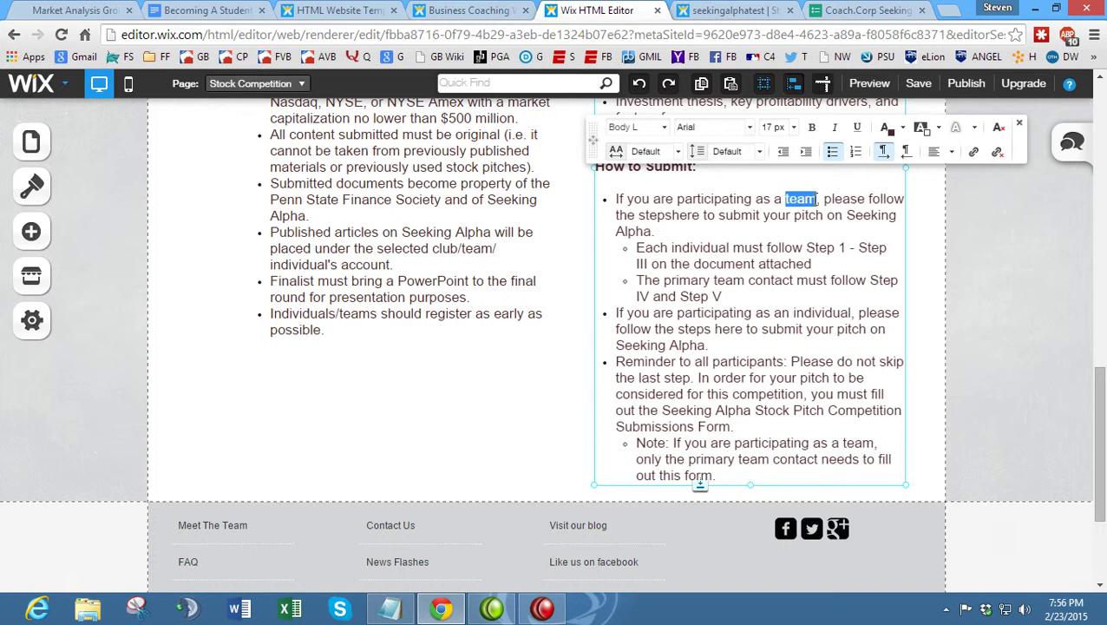
{"action": "key", "text": "ctrl+b"}
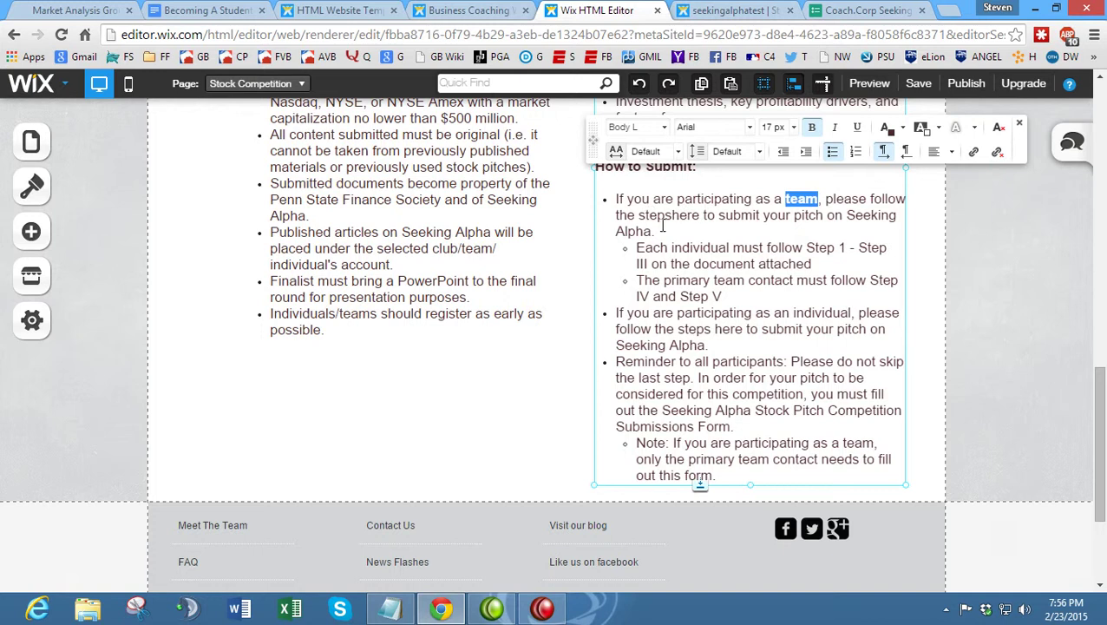
{"action": "left_click", "coordinate": [95, 9]}
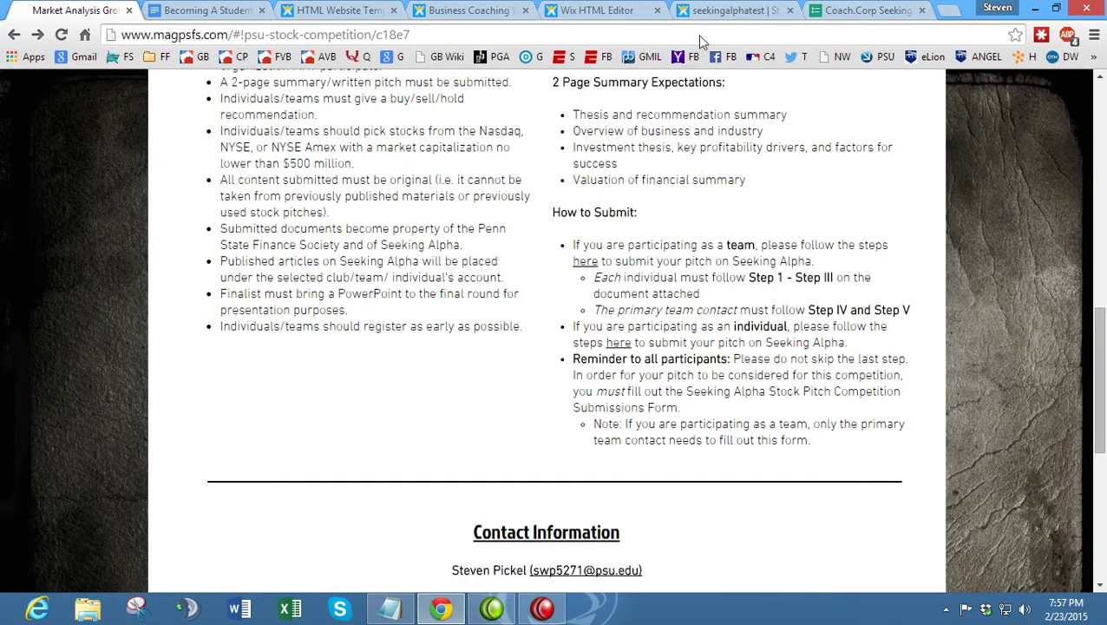
{"action": "left_click", "coordinate": [711, 11]}
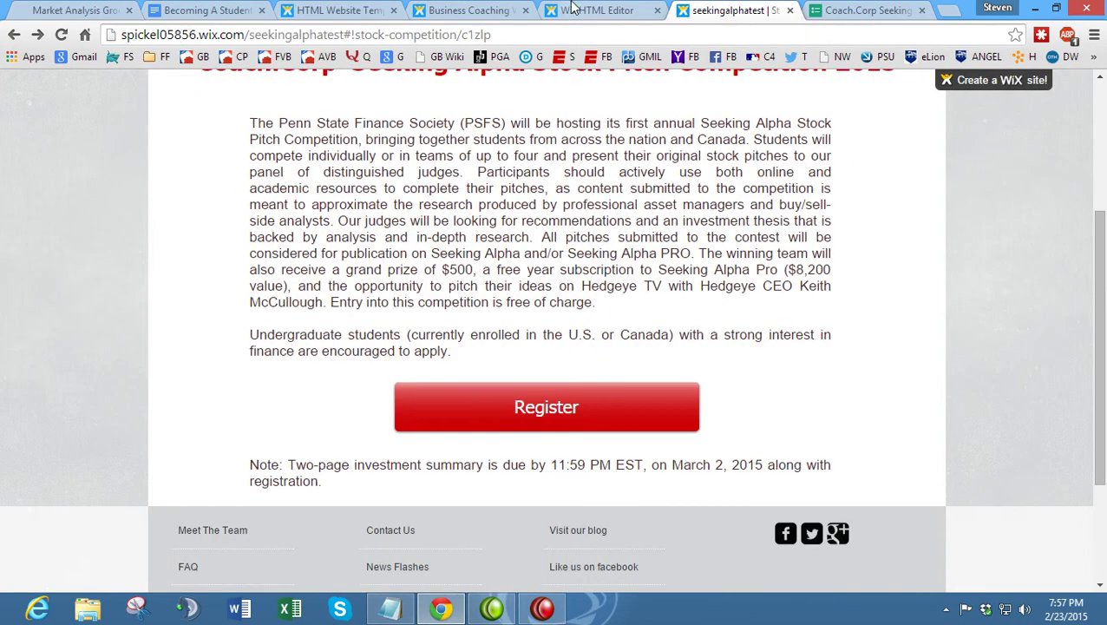
{"action": "left_click", "coordinate": [580, 9]}
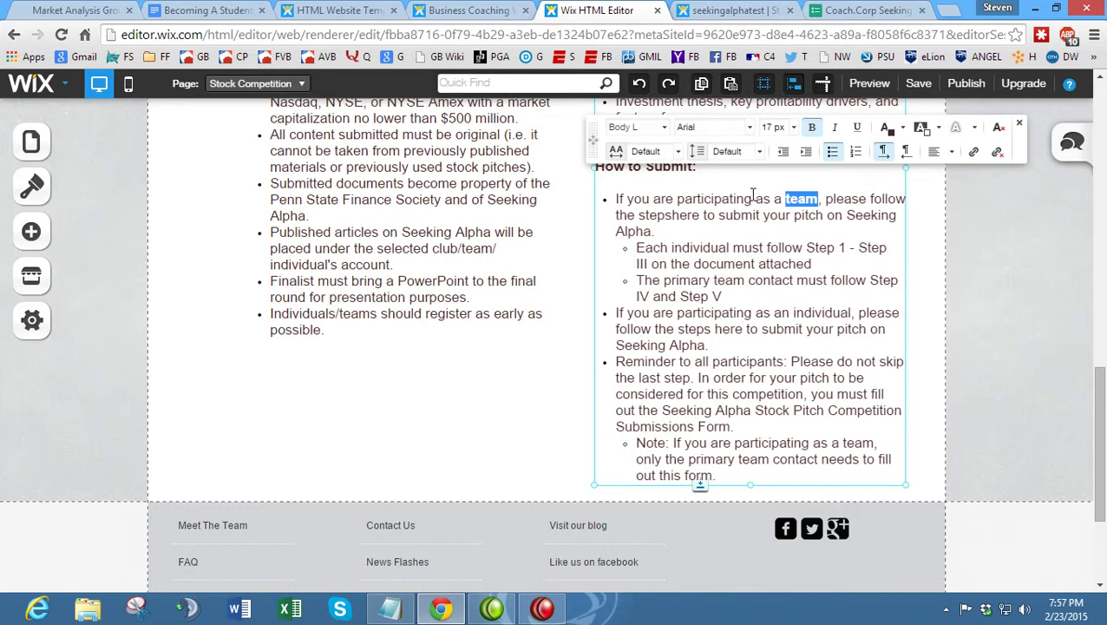
{"action": "left_click", "coordinate": [669, 217]}
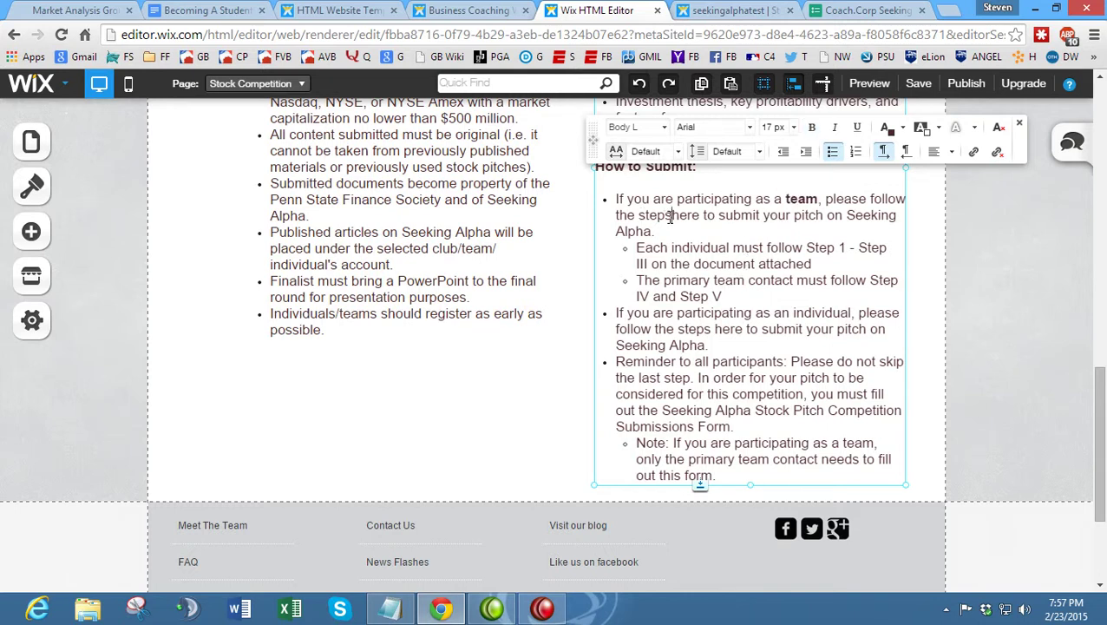
{"action": "left_click_drag", "start_coordinate": [693, 220], "coordinate": [705, 220]}
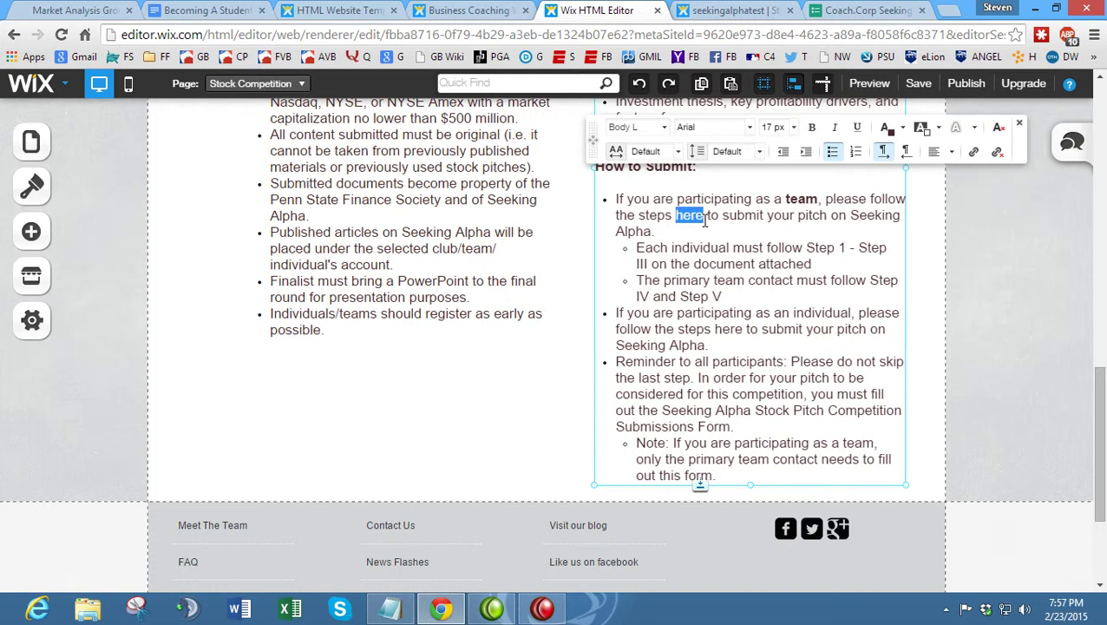
- Link the word 'here' to the Google Docs submission guide's web address
{"action": "left_click", "coordinate": [974, 152]}
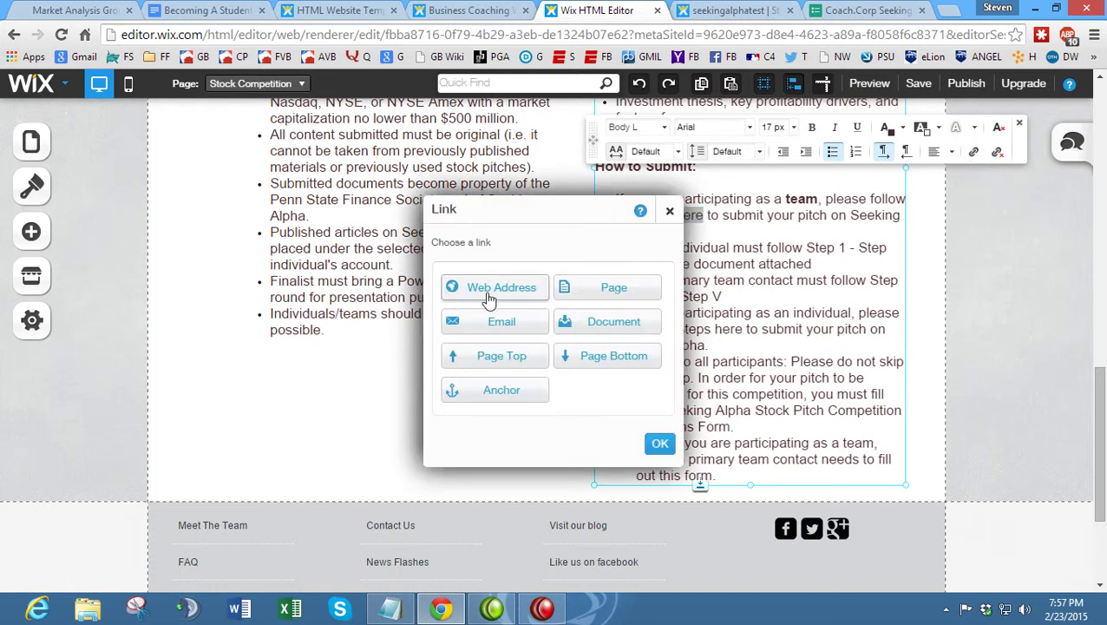
{"action": "left_click", "coordinate": [486, 288]}
{"action": "left_click", "coordinate": [518, 323]}
{"action": "key", "text": "ctrl+v"}
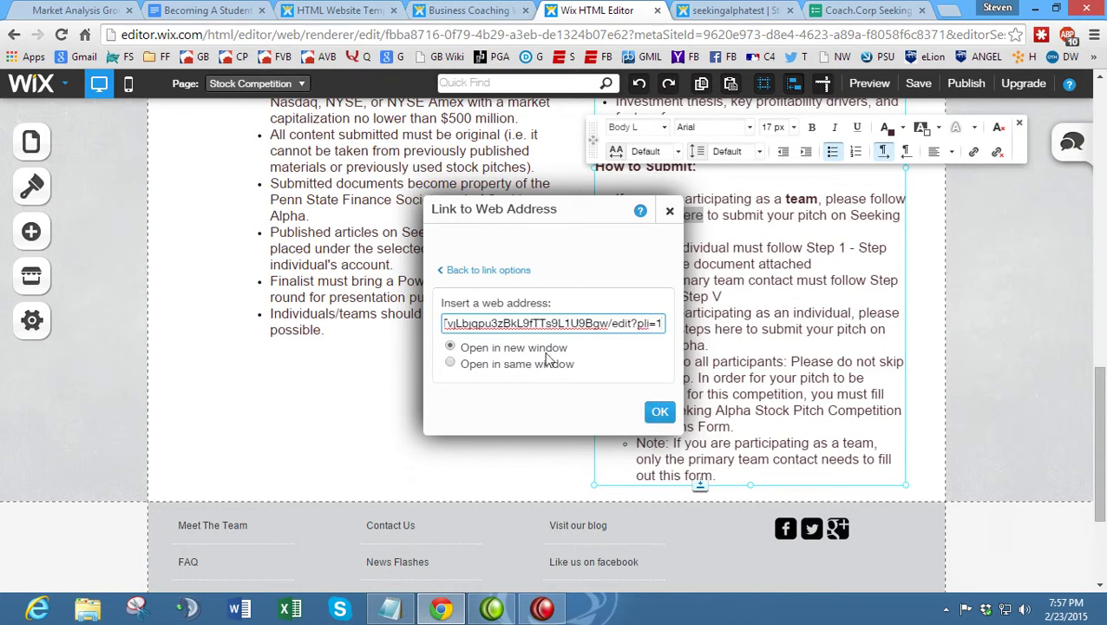
{"action": "left_click", "coordinate": [660, 411]}
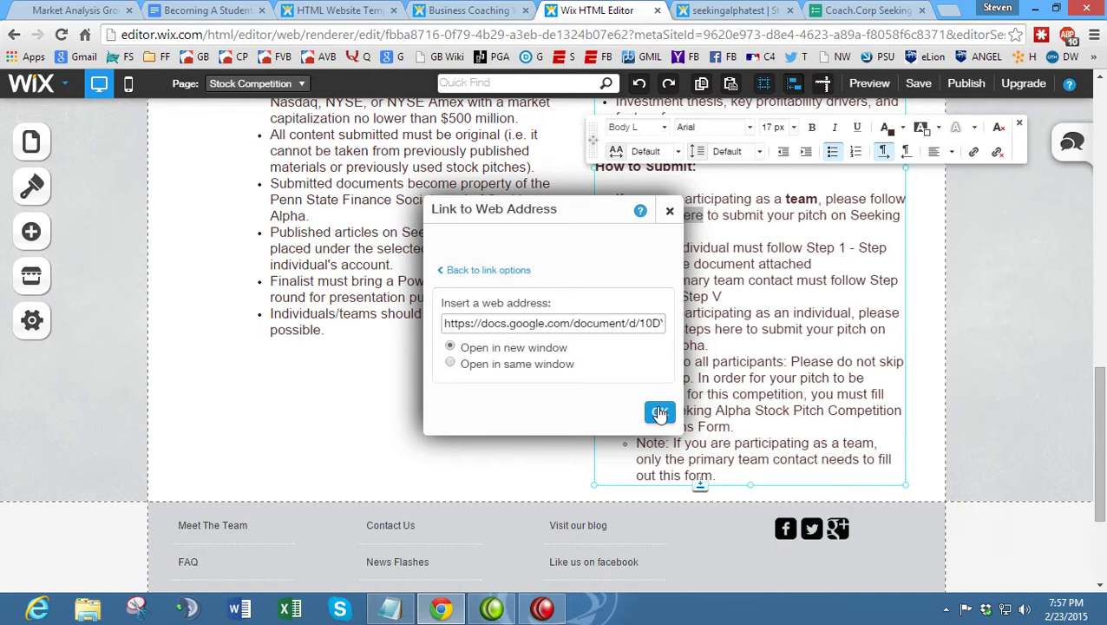
{"action": "left_click", "coordinate": [712, 234]}
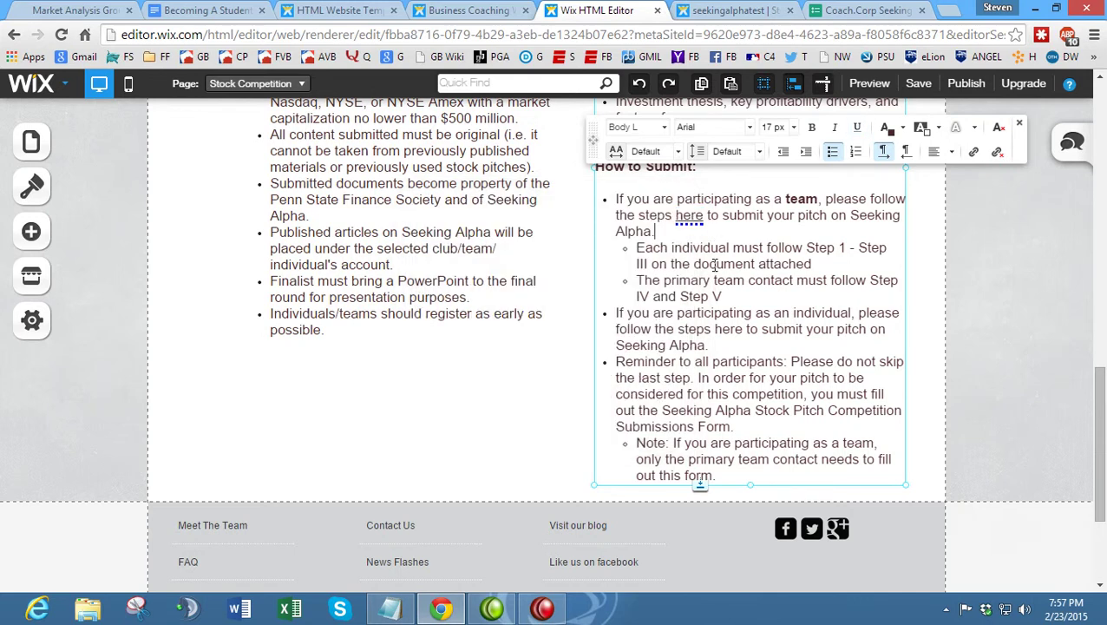
- Italicize 'primary team contact' to match the reference page
{"action": "left_click", "coordinate": [65, 7]}
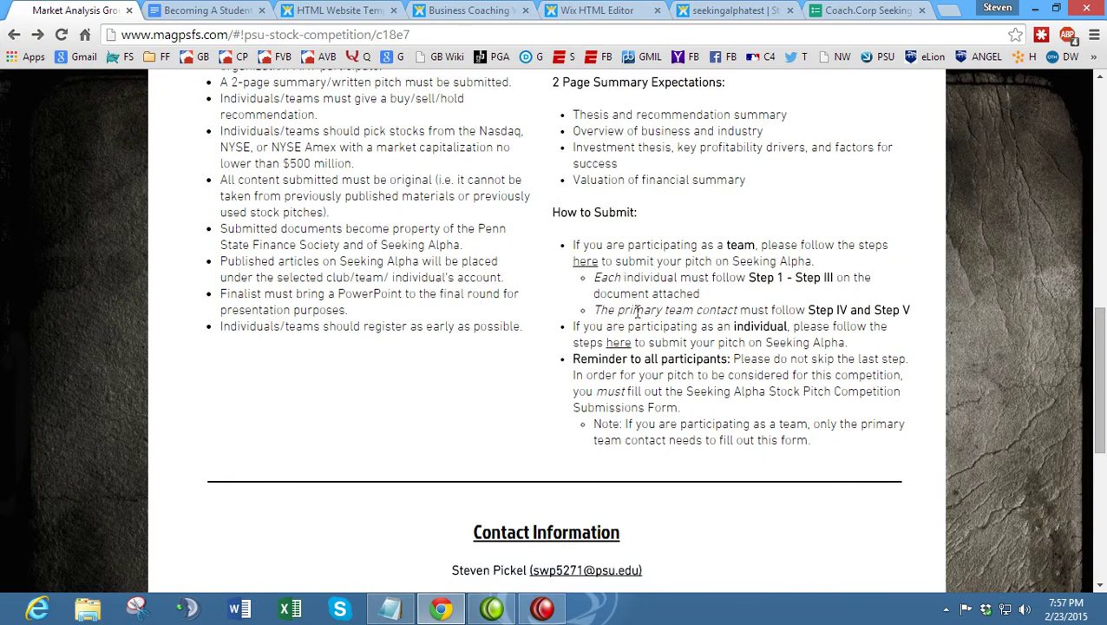
{"action": "left_click", "coordinate": [707, 6]}
{"action": "left_click", "coordinate": [597, 9]}
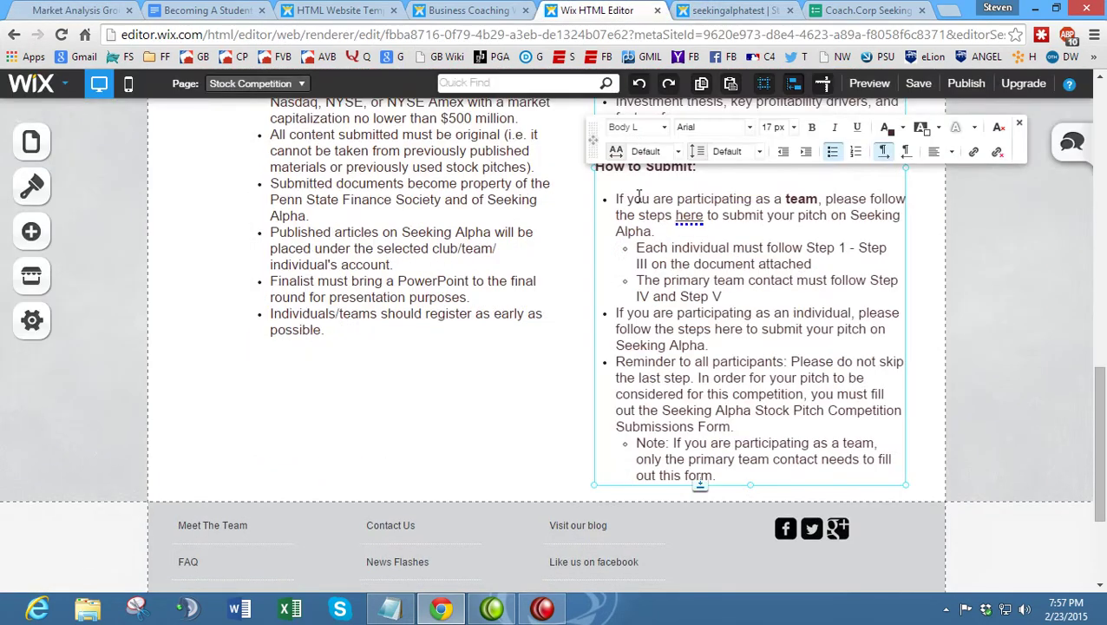
{"action": "left_click_drag", "start_coordinate": [662, 286], "coordinate": [791, 287]}
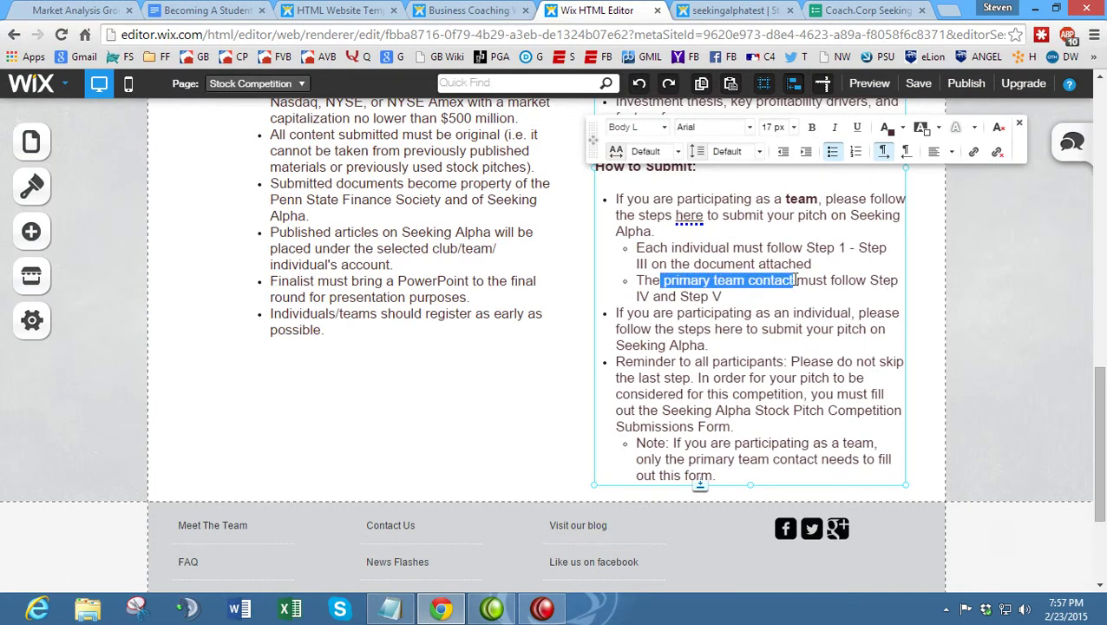
{"action": "key", "text": "ctrl+i"}
- Publish the site, dismiss the confirmation and sharing prompts, and view the live Stock Competition page
{"action": "left_click", "coordinate": [797, 263]}
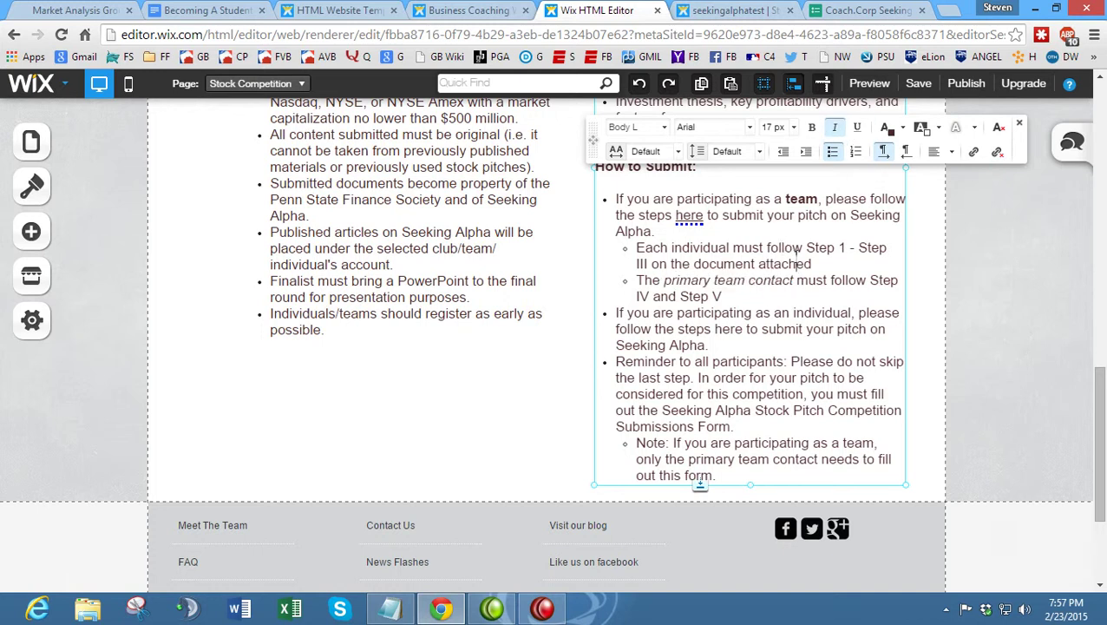
{"action": "left_click", "coordinate": [967, 83]}
{"action": "left_click", "coordinate": [546, 357]}
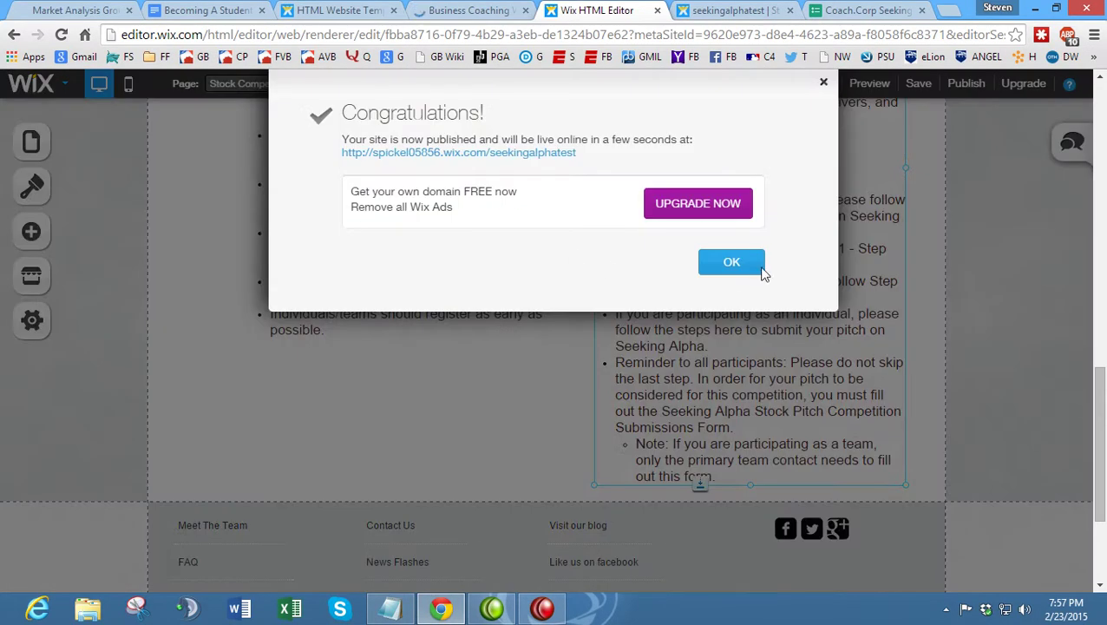
{"action": "left_click", "coordinate": [753, 265]}
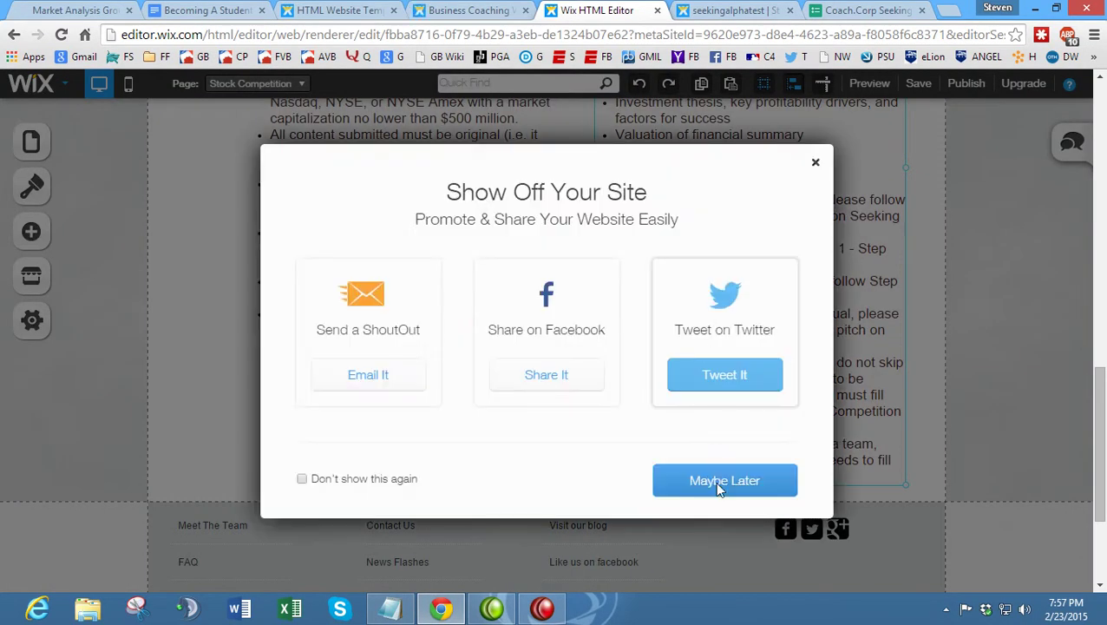
{"action": "left_click", "coordinate": [717, 473]}
{"action": "left_click", "coordinate": [704, 8]}
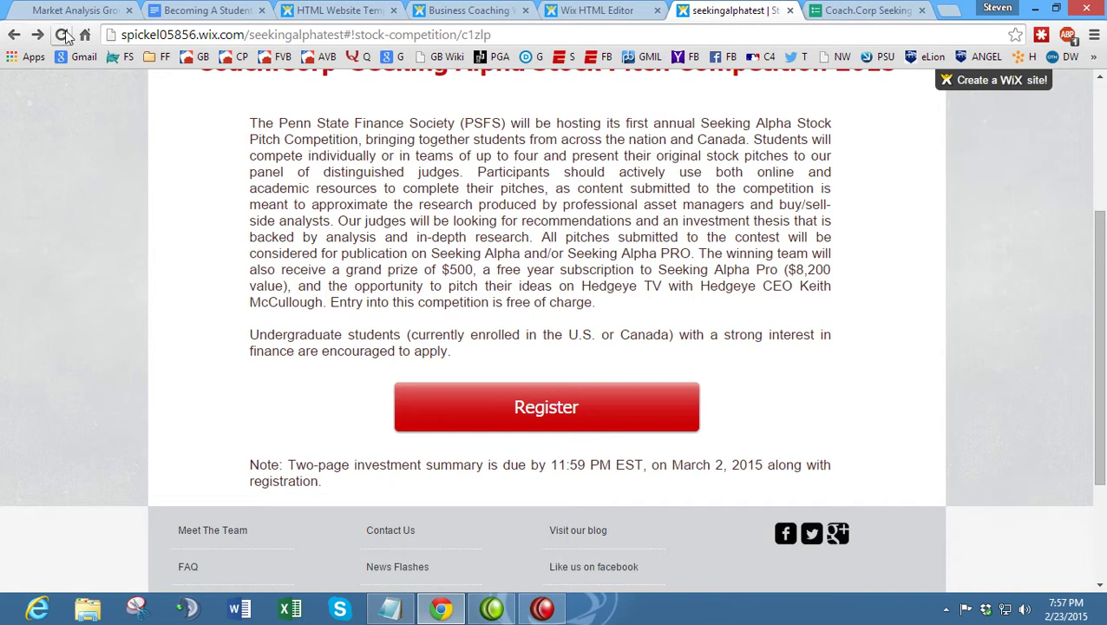
- Test the live 'here' link to the guide, then close the opened guide and form tabs
{"action": "left_click", "coordinate": [87, 10]}
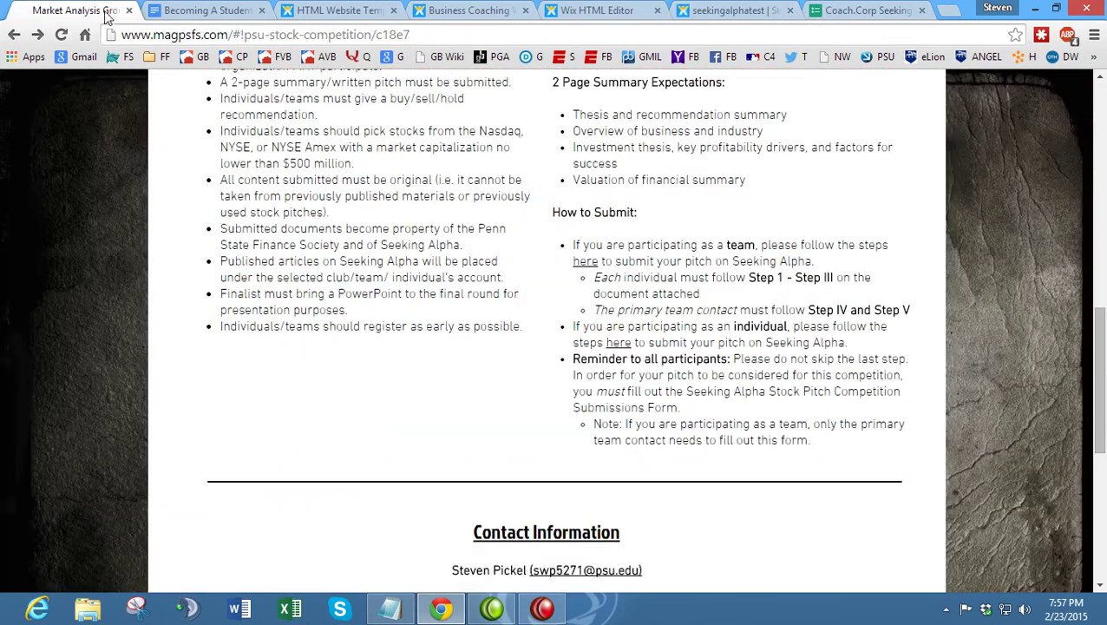
{"action": "left_click", "coordinate": [704, 10]}
{"action": "scroll", "coordinate": [219, 279], "scroll_direction": "down", "scroll_amount": 8}
{"action": "scroll", "coordinate": [477, 250], "scroll_direction": "down", "scroll_amount": 3}
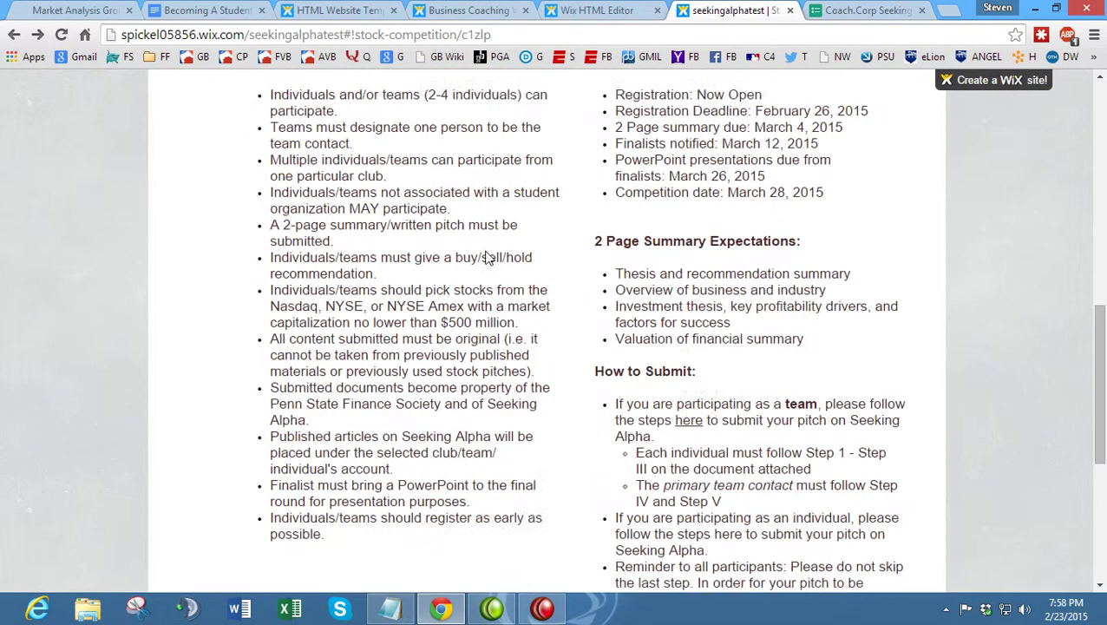
{"action": "left_click", "coordinate": [689, 259]}
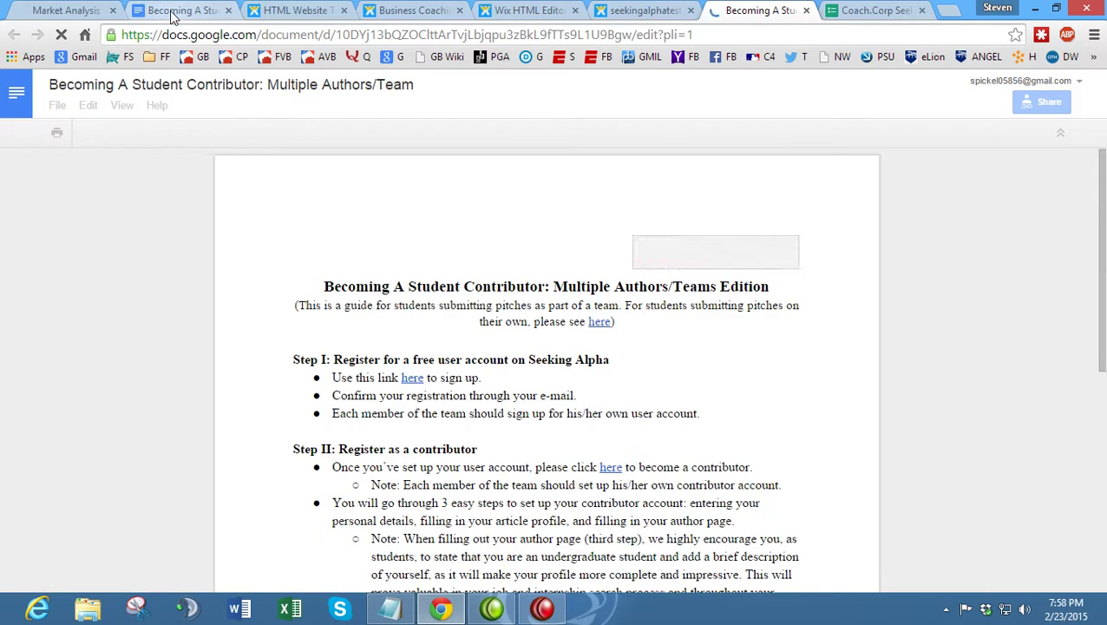
{"action": "left_click", "coordinate": [198, 12]}
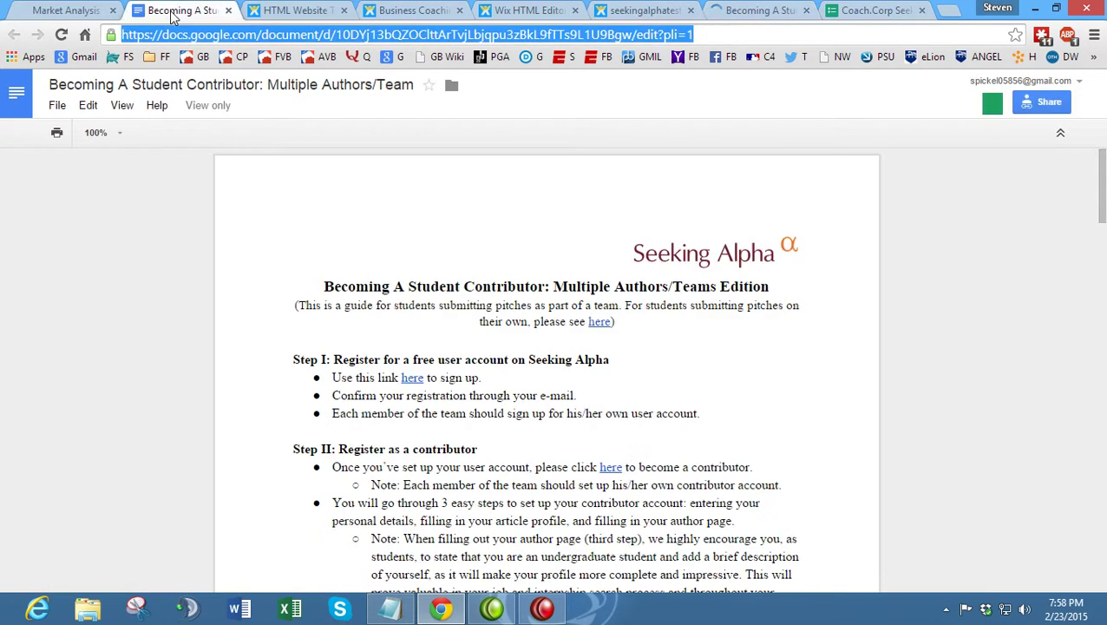
{"action": "left_click", "coordinate": [228, 10]}
{"action": "left_click", "coordinate": [650, 11]}
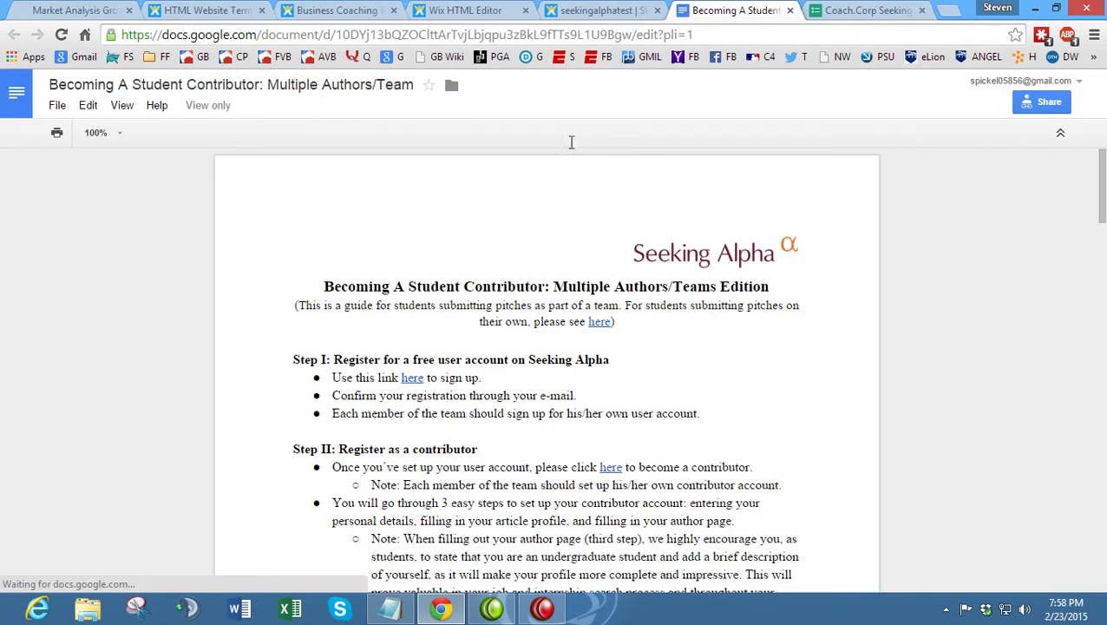
{"action": "left_click", "coordinate": [790, 10]}
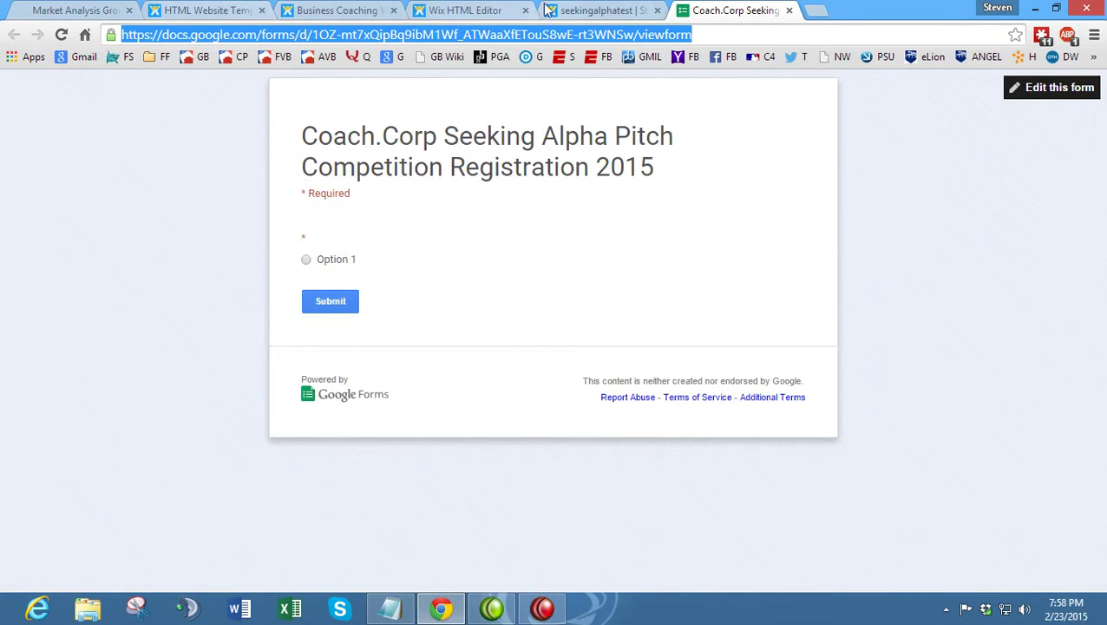
{"action": "left_click", "coordinate": [789, 11]}
- Test the Register button's link on the live Stock Competition page
{"action": "scroll", "coordinate": [555, 260], "scroll_direction": "up", "scroll_amount": 5}
{"action": "left_click", "coordinate": [539, 162]}
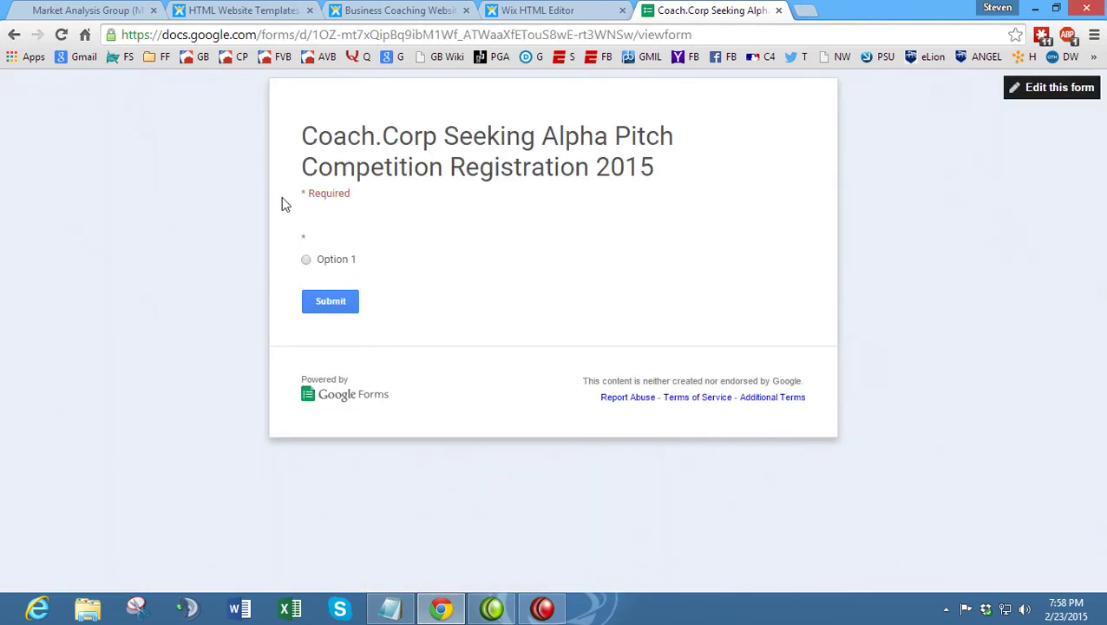
{"action": "left_click", "coordinate": [13, 34]}
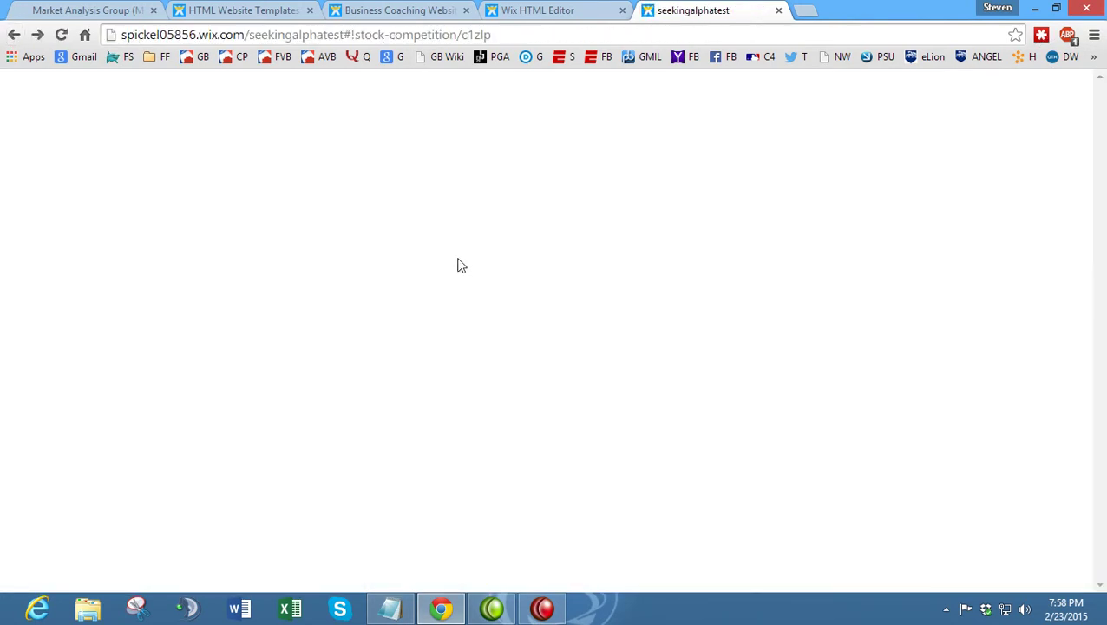
{"action": "scroll", "coordinate": [477, 313], "scroll_direction": "down", "scroll_amount": 4}
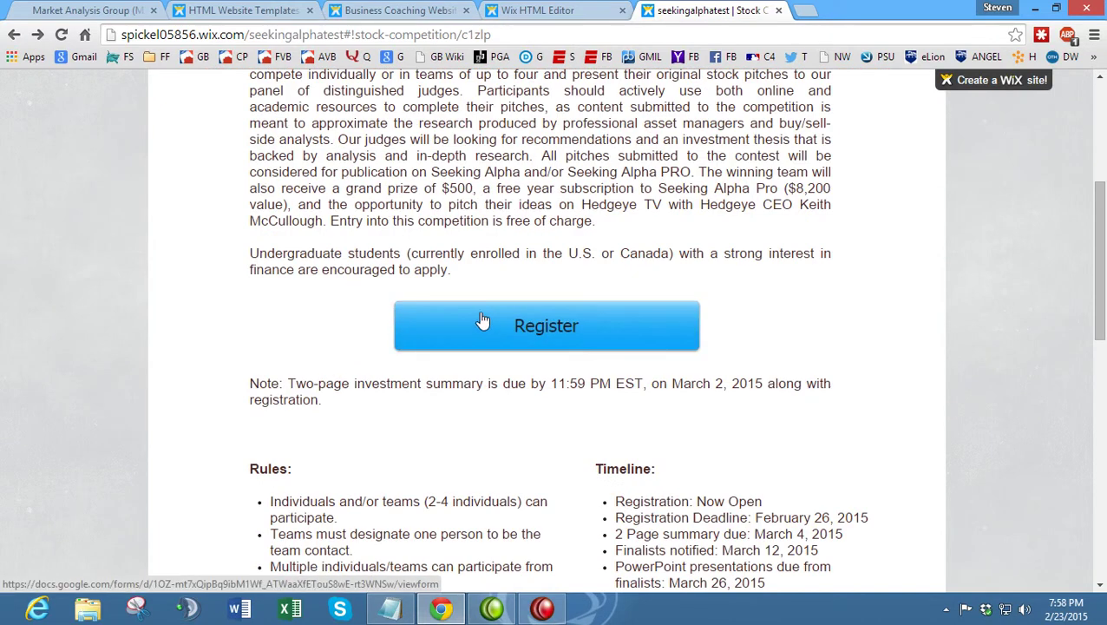
{"action": "scroll", "coordinate": [489, 323], "scroll_direction": "down", "scroll_amount": 10}
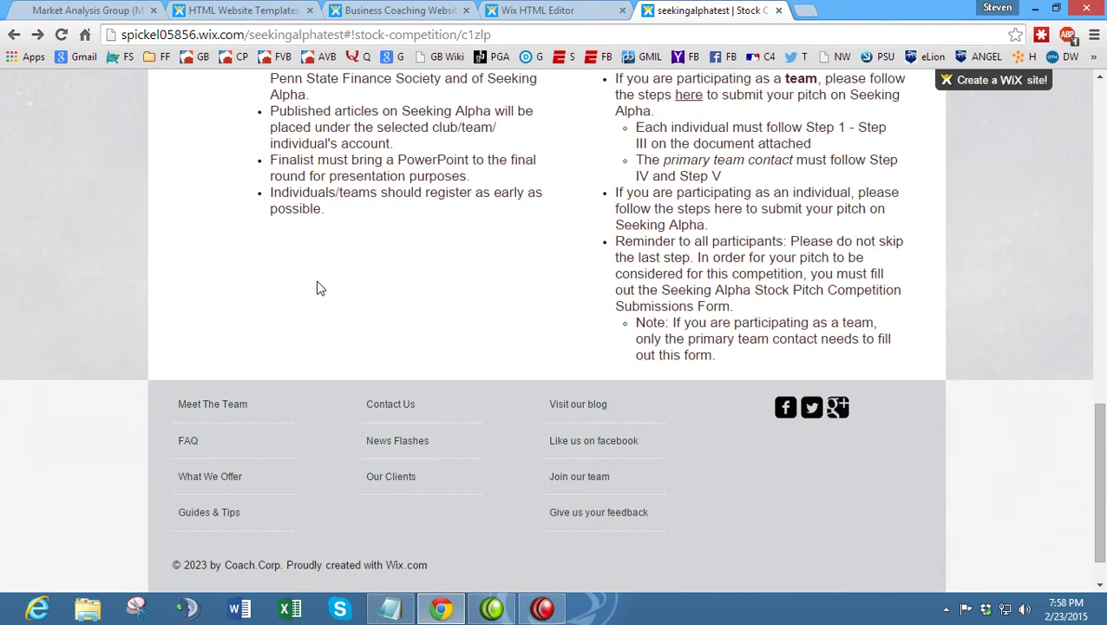
- Review the reference page's Contact Information section and map, then return to the Wix editor
{"action": "left_click", "coordinate": [87, 10]}
{"action": "scroll", "coordinate": [525, 340], "scroll_direction": "down", "scroll_amount": 3}
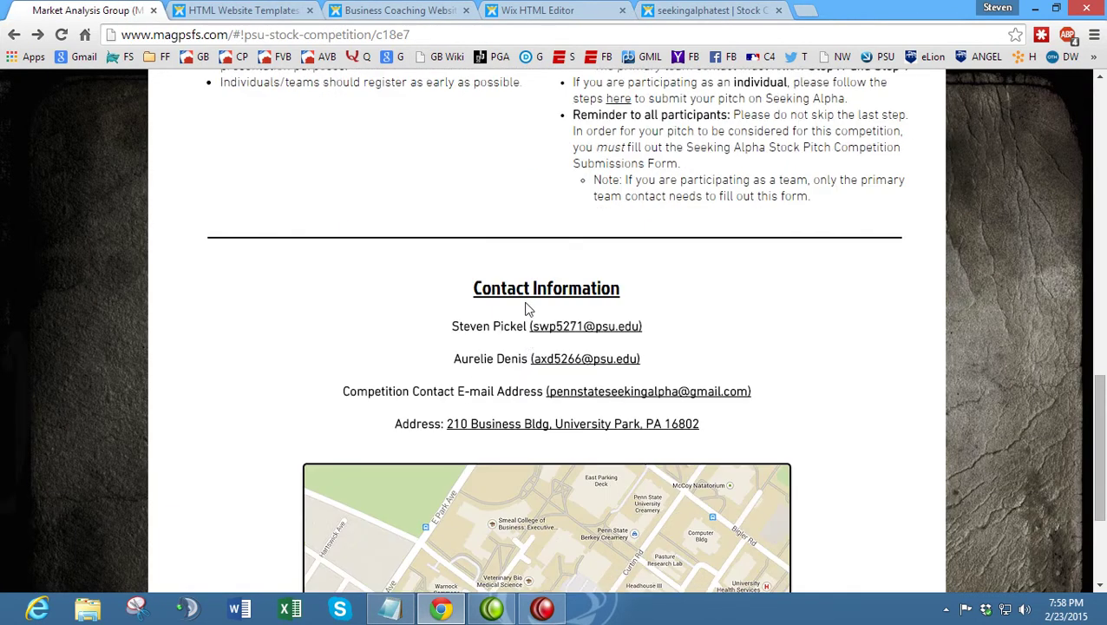
{"action": "scroll", "coordinate": [482, 249], "scroll_direction": "down", "scroll_amount": 2}
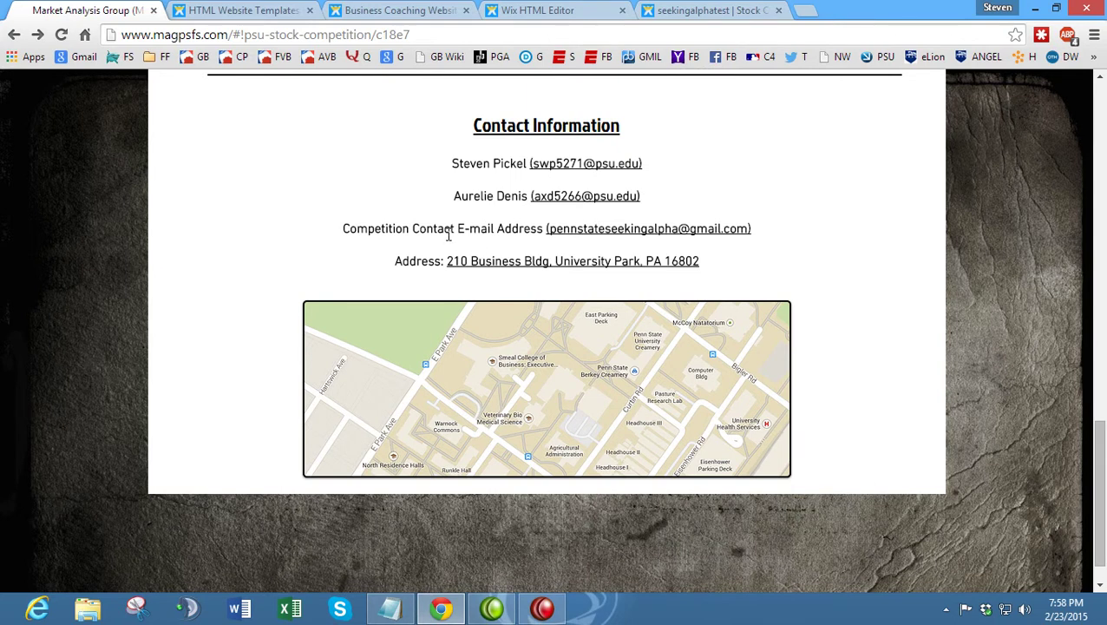
{"action": "left_click", "coordinate": [710, 9]}
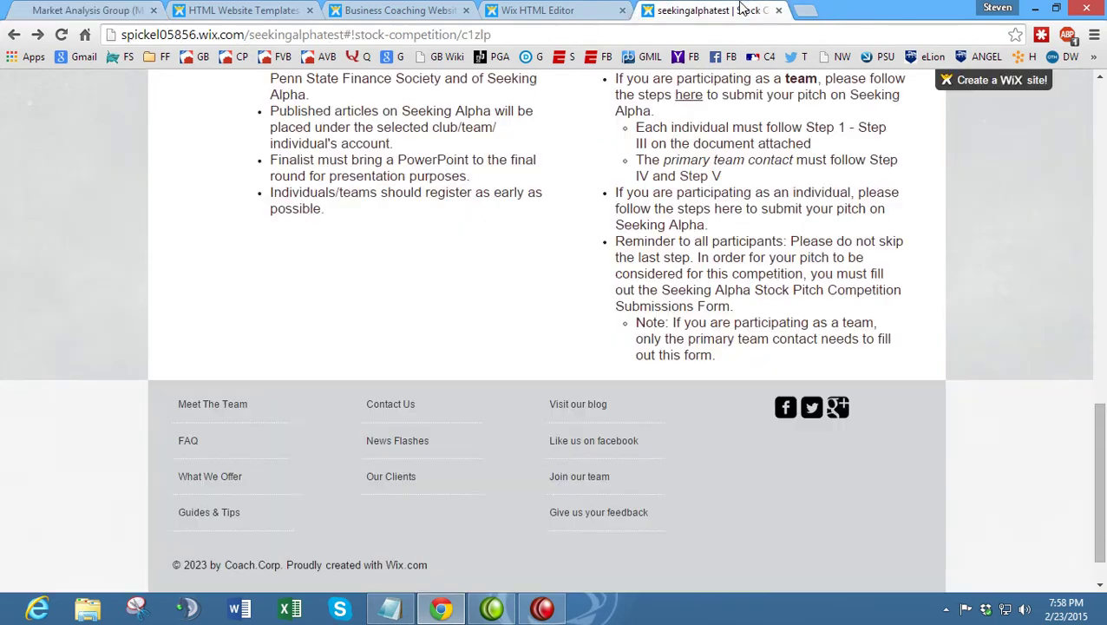
{"action": "left_click", "coordinate": [545, 9]}
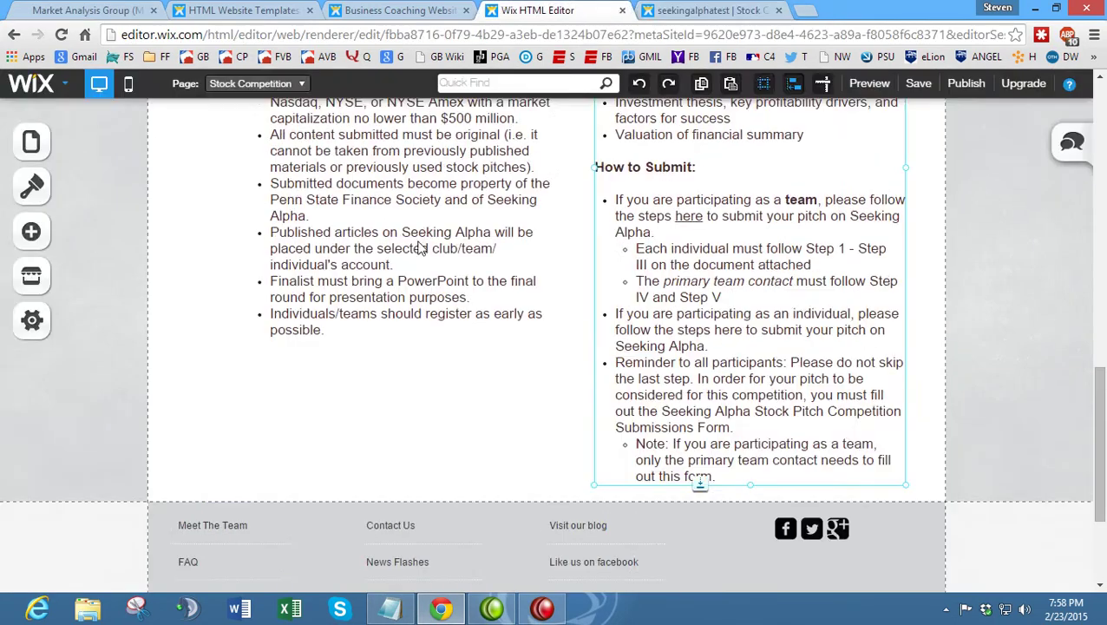
- Add a horizontal line from Shapes & Lines and drag it just above the footer
{"action": "left_click", "coordinate": [30, 228]}
{"action": "scroll", "coordinate": [187, 347], "scroll_direction": "down", "scroll_amount": 1}
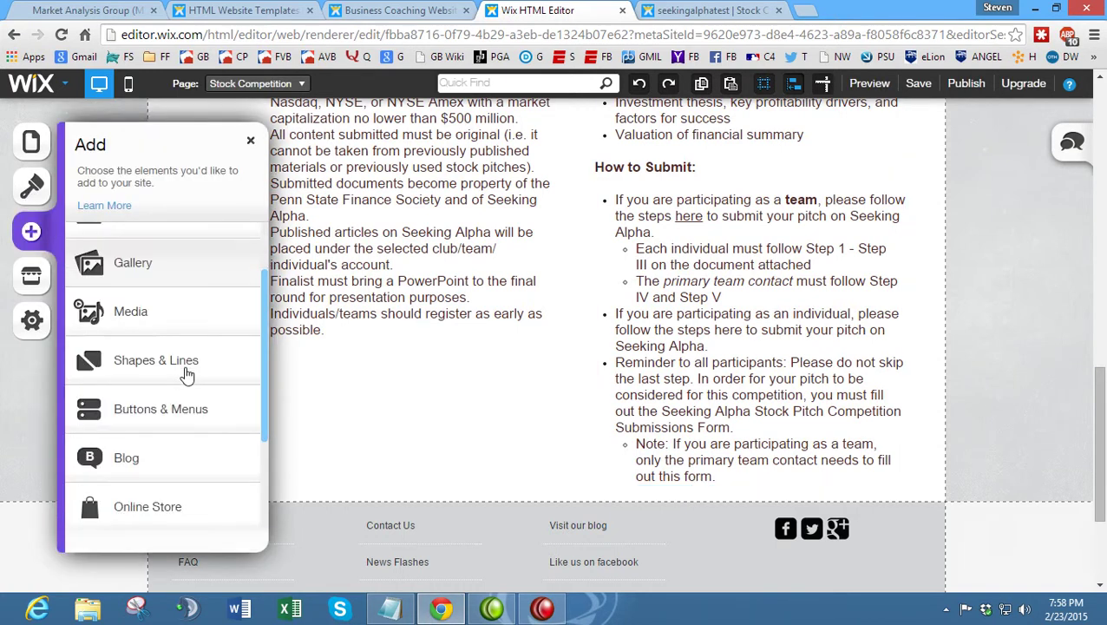
{"action": "left_click", "coordinate": [183, 361]}
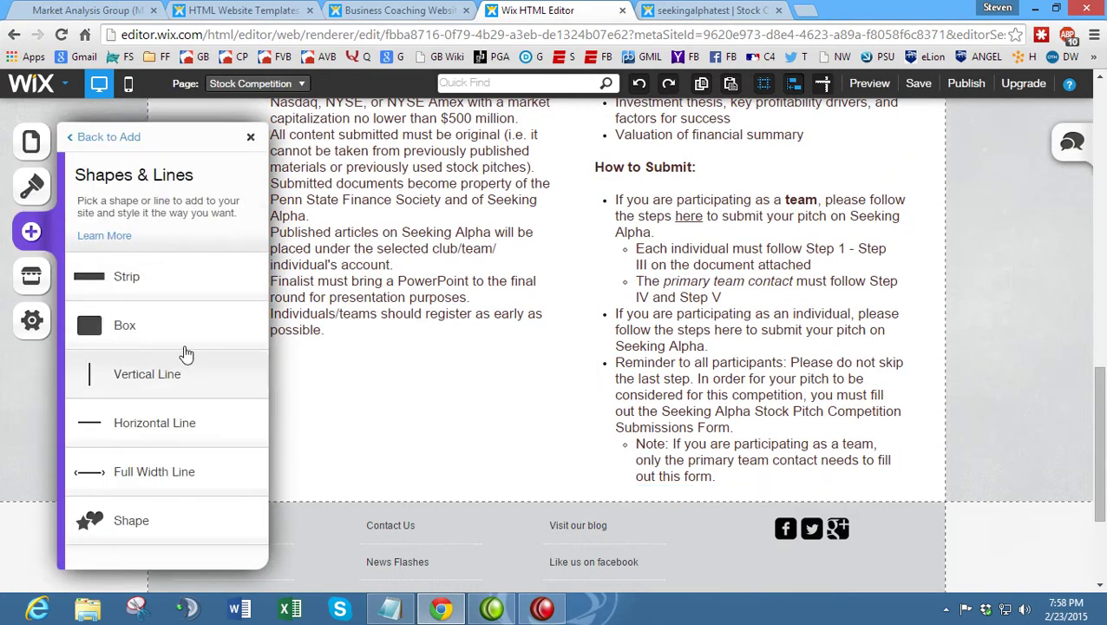
{"action": "left_click", "coordinate": [178, 424]}
{"action": "left_click_drag", "start_coordinate": [582, 453], "coordinate": [460, 501]}
- Stretch the divider line's right and left ends across the page width
{"action": "scroll", "coordinate": [463, 466], "scroll_direction": "down", "scroll_amount": 2}
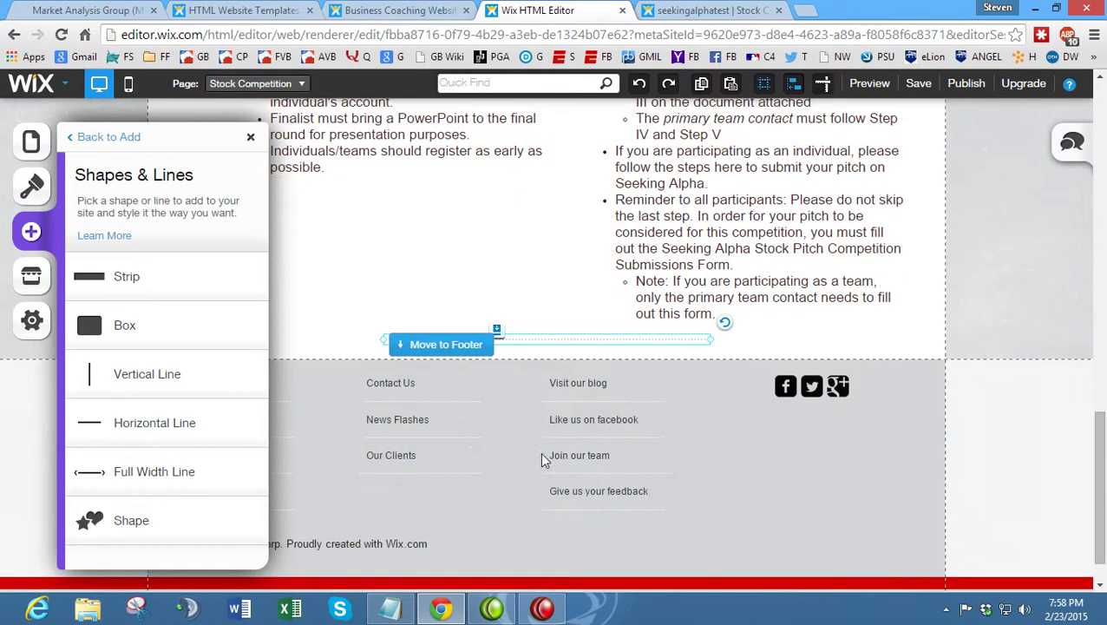
{"action": "left_click_drag", "start_coordinate": [712, 339], "coordinate": [908, 339]}
{"action": "left_click", "coordinate": [249, 141]}
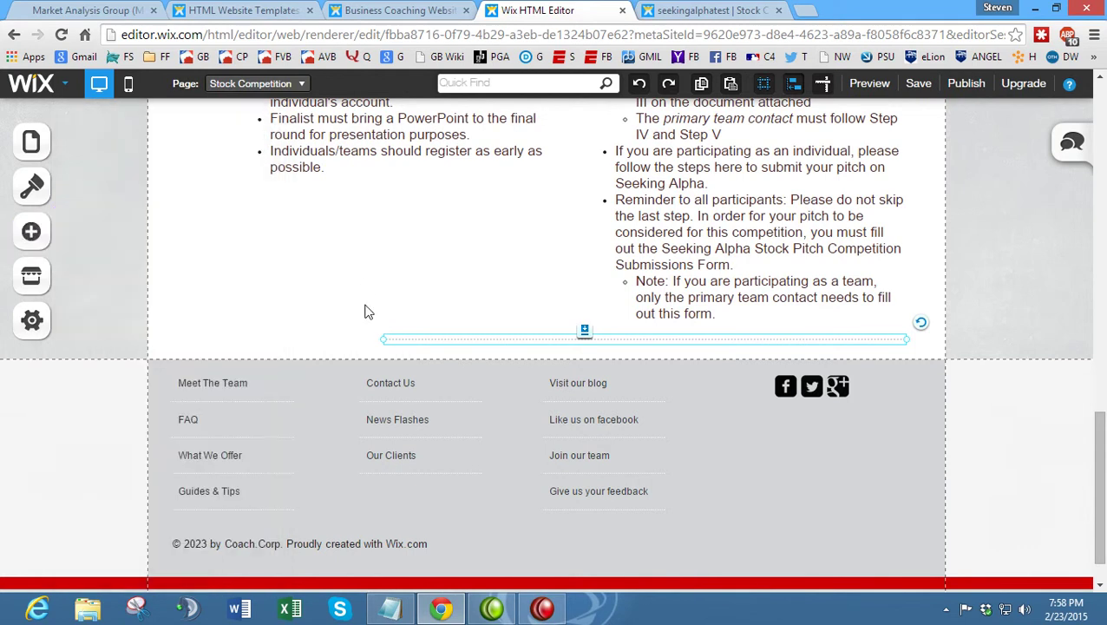
{"action": "left_click_drag", "start_coordinate": [377, 339], "coordinate": [212, 334]}
{"action": "scroll", "coordinate": [230, 297], "scroll_direction": "up", "scroll_amount": 6}
{"action": "scroll", "coordinate": [228, 299], "scroll_direction": "up", "scroll_amount": 1}
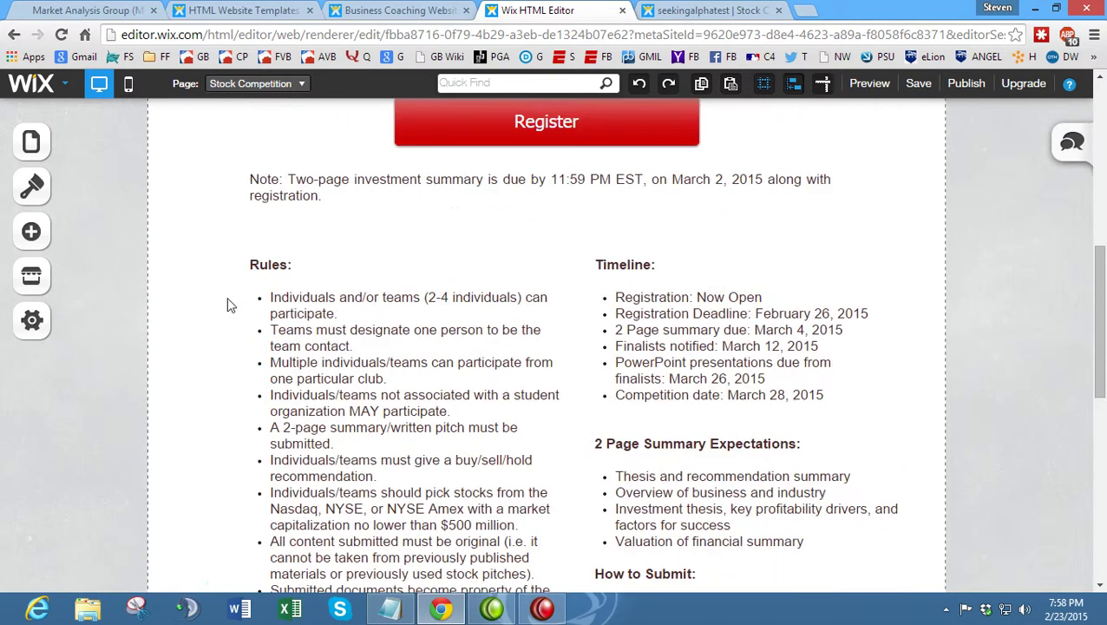
- Nudge the Rules text box and the right-column How to Submit text slightly left
{"action": "left_click", "coordinate": [391, 330]}
{"action": "left_click_drag", "start_coordinate": [459, 260], "coordinate": [438, 262]}
{"action": "left_click", "coordinate": [518, 244]}
{"action": "scroll", "coordinate": [491, 342], "scroll_direction": "down", "scroll_amount": 4}
{"action": "scroll", "coordinate": [491, 342], "scroll_direction": "down", "scroll_amount": 2}
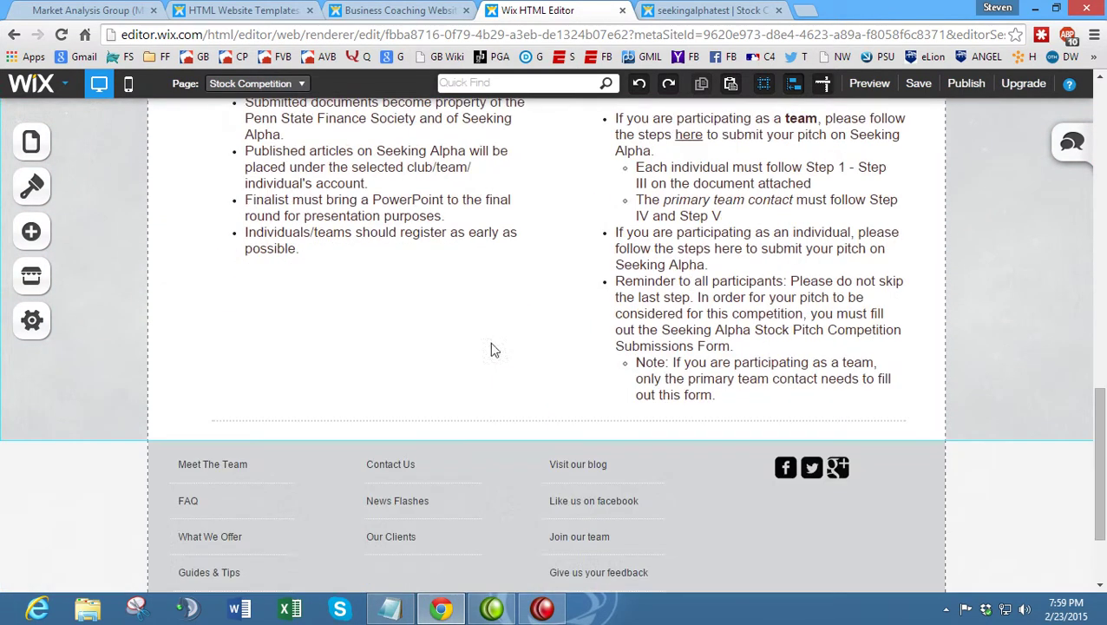
{"action": "left_click", "coordinate": [455, 418]}
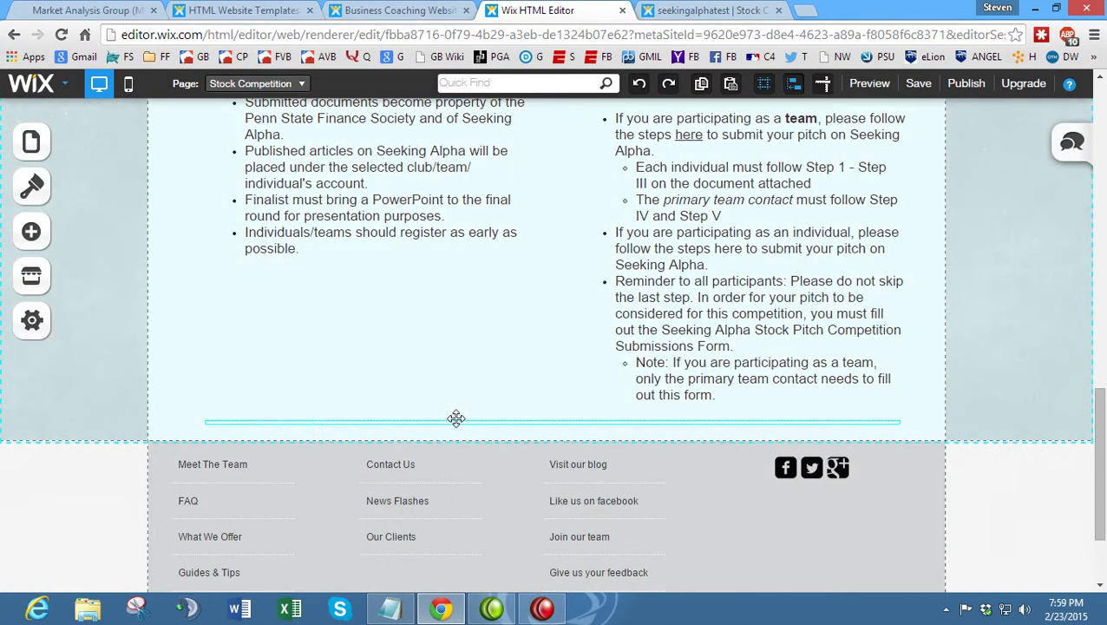
{"action": "left_click", "coordinate": [649, 298]}
{"action": "left_click_drag", "start_coordinate": [597, 313], "coordinate": [573, 312]}
{"action": "left_click", "coordinate": [461, 378]}
{"action": "left_click", "coordinate": [396, 420]}
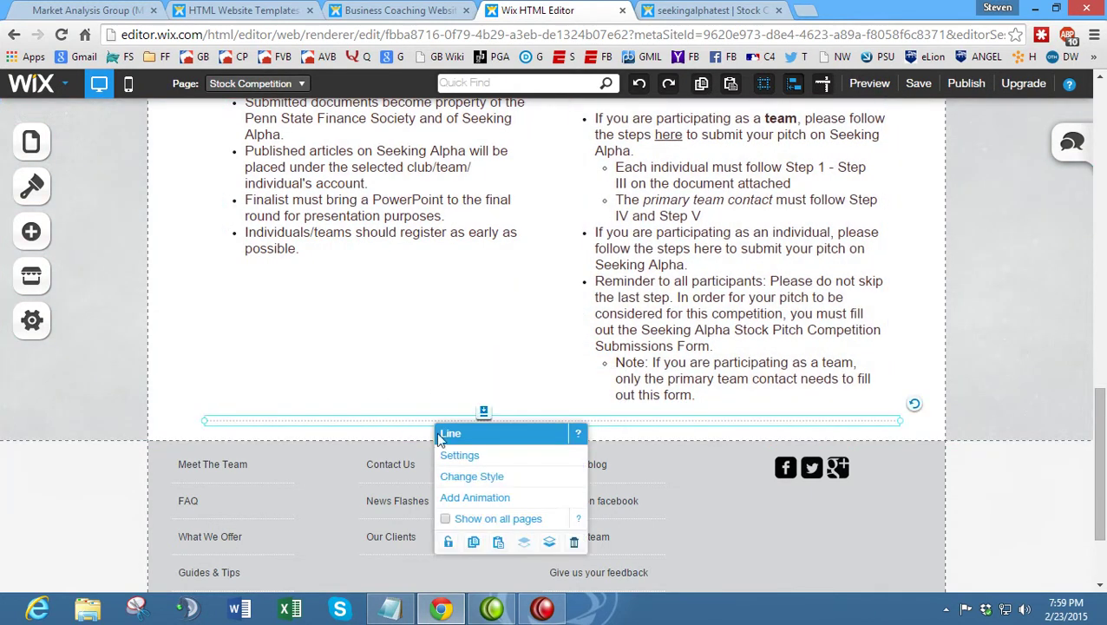
- Restyle the divider line with a black border colour and line width 3
{"action": "left_click", "coordinate": [489, 457]}
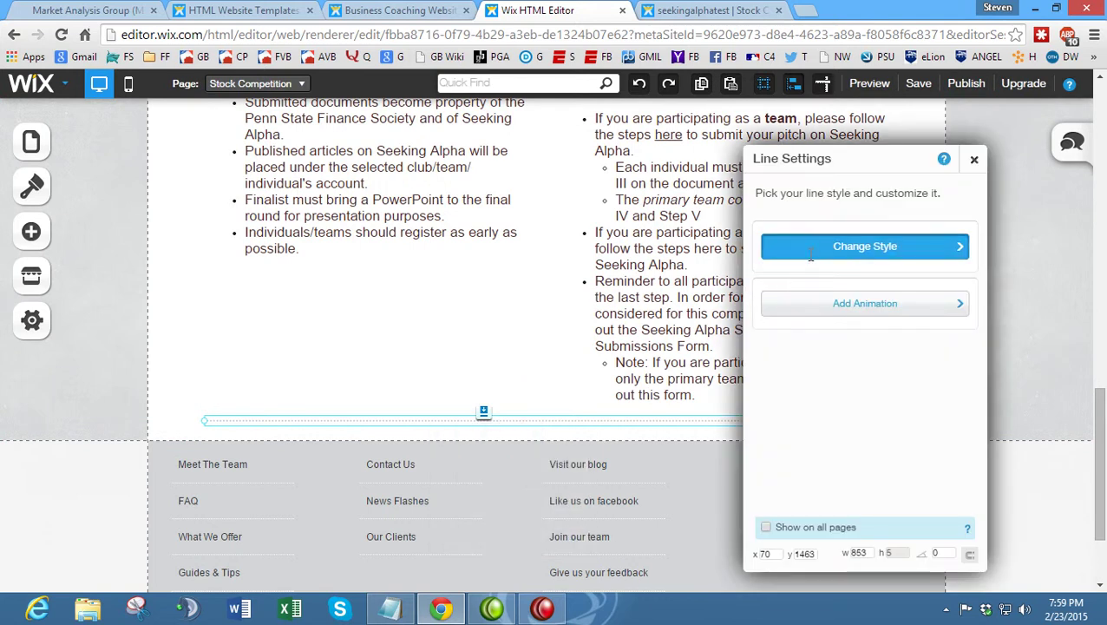
{"action": "left_click", "coordinate": [813, 254]}
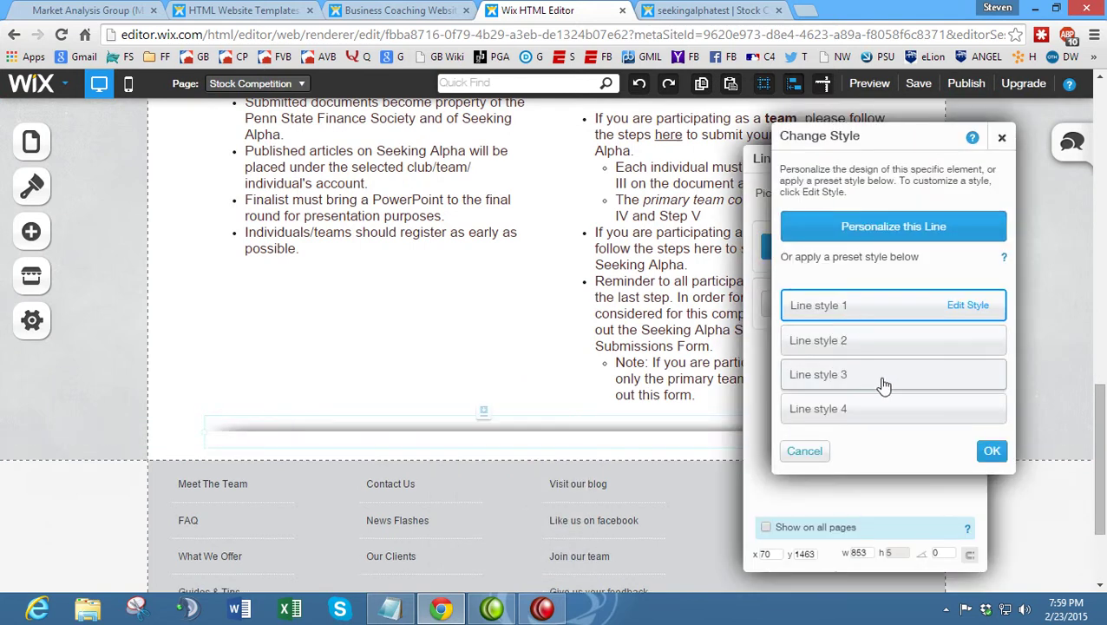
{"action": "left_click", "coordinate": [968, 307]}
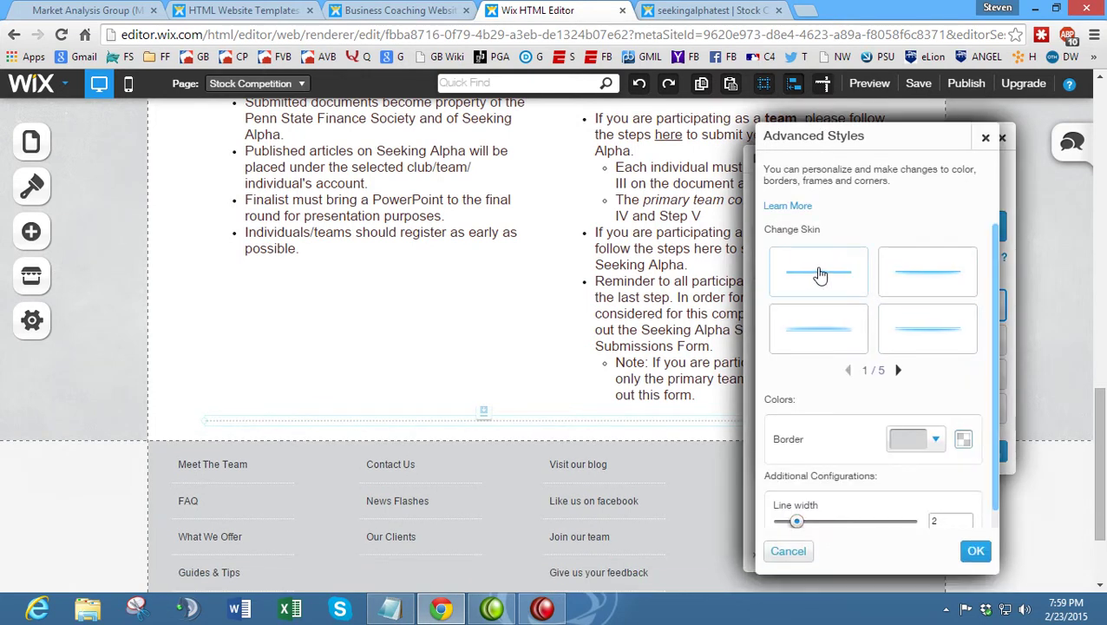
{"action": "left_click", "coordinate": [918, 439]}
{"action": "left_click", "coordinate": [937, 538]}
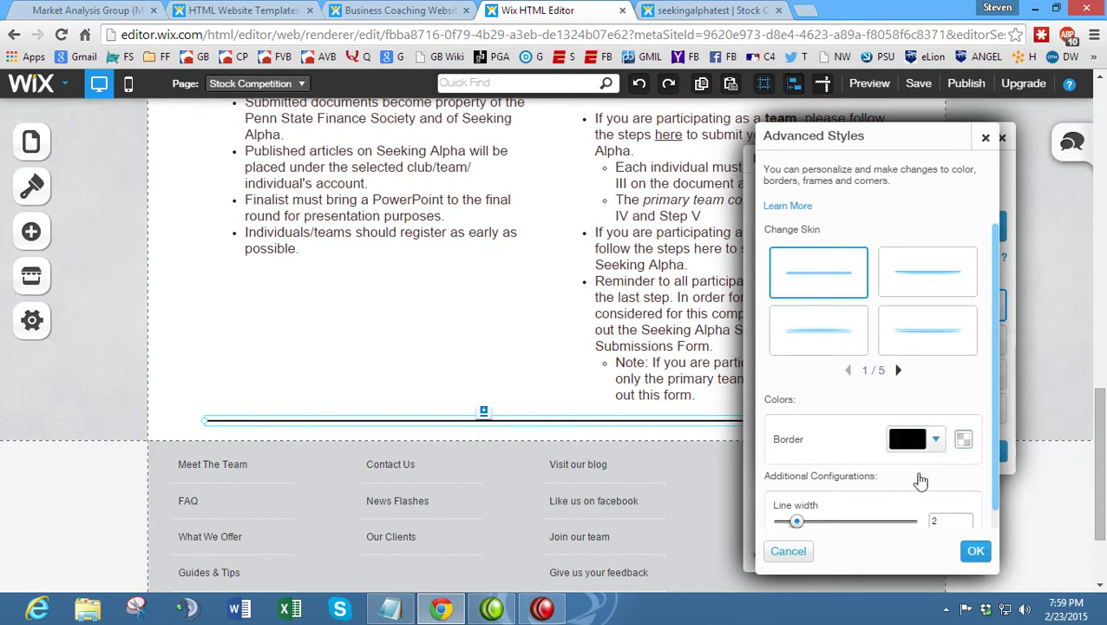
{"action": "scroll", "coordinate": [878, 409], "scroll_direction": "down", "scroll_amount": 3}
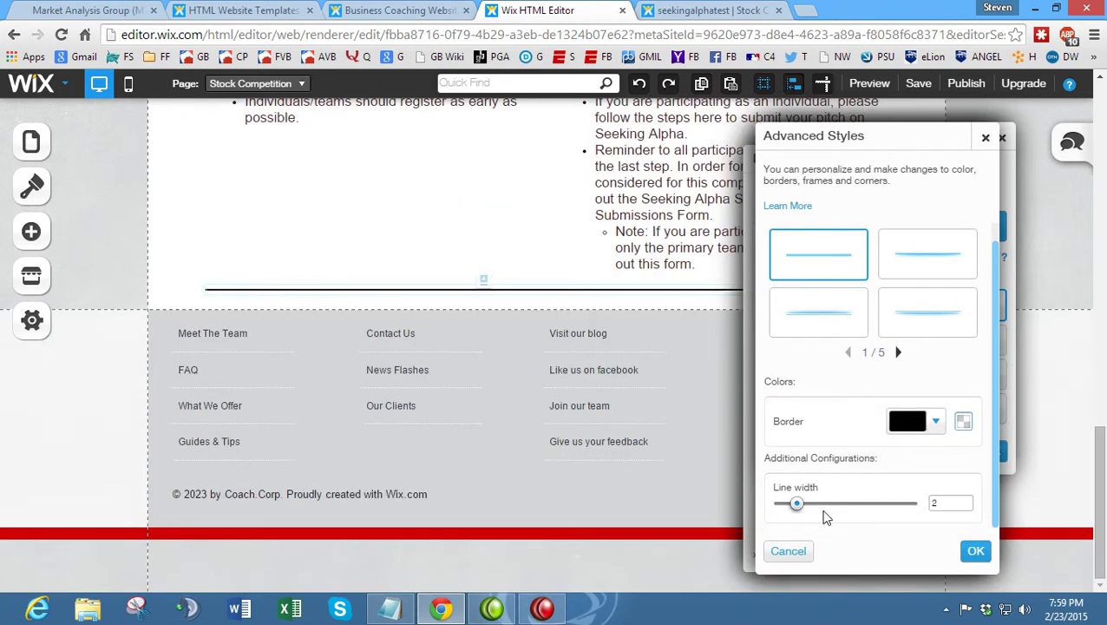
{"action": "mouse_move", "coordinate": [796, 505]}
{"action": "left_mouse_down"}
{"action": "mouse_move", "coordinate": [827, 510]}
{"action": "mouse_move", "coordinate": [803, 511]}
{"action": "left_mouse_up"}
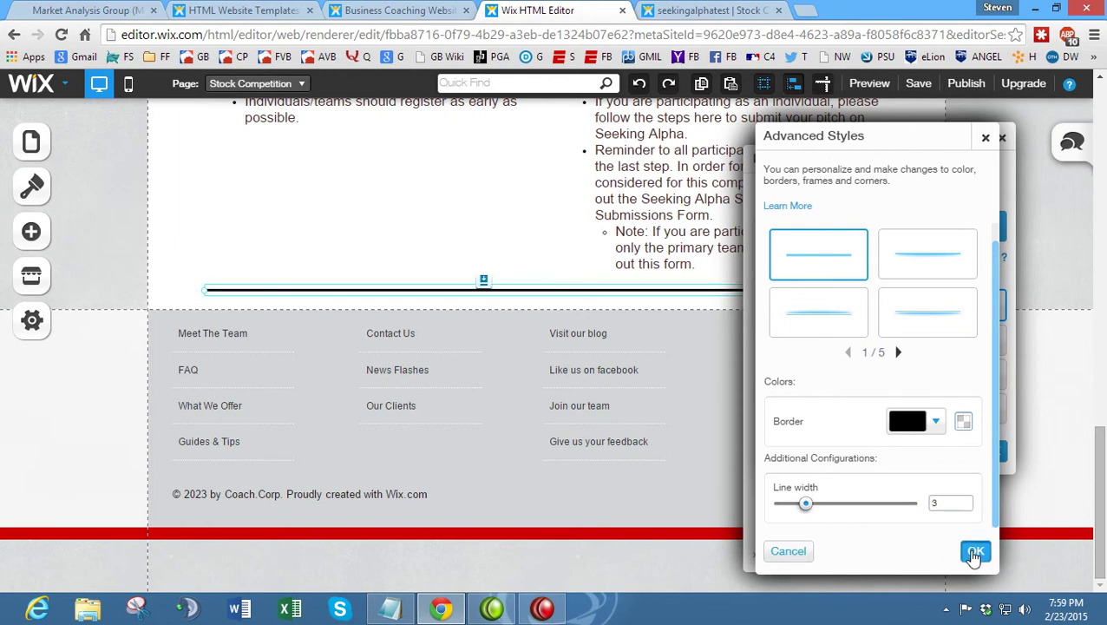
{"action": "left_click", "coordinate": [975, 551]}
{"action": "left_click", "coordinate": [991, 452]}
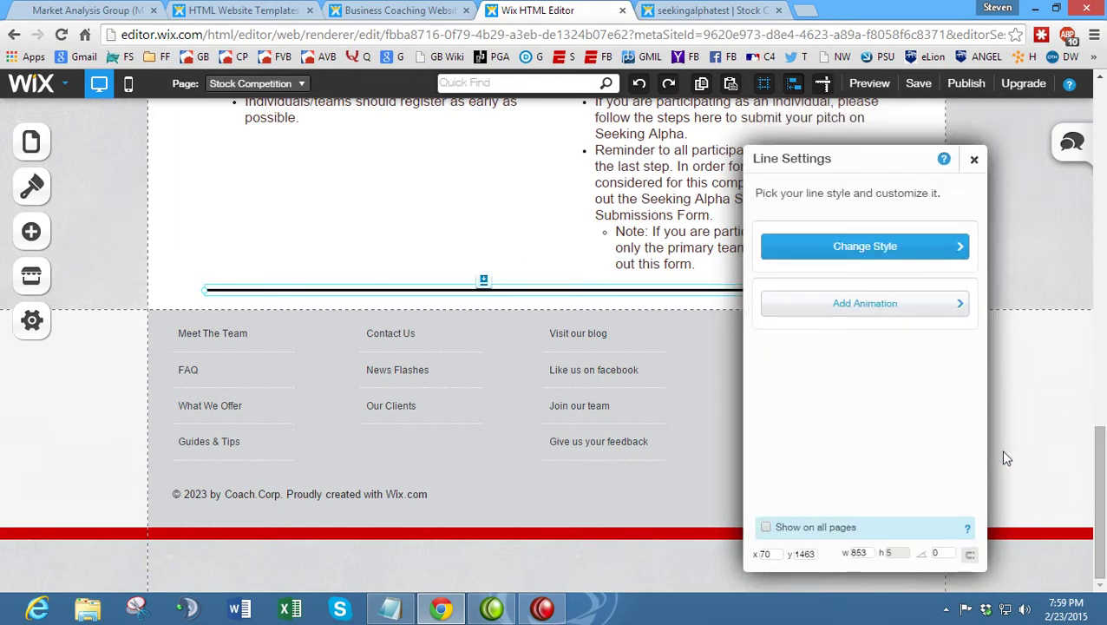
{"action": "left_click", "coordinate": [974, 161]}
- Scroll through the Wix page, then switch to the Market Analysis Group reference tab
{"action": "left_click", "coordinate": [172, 227]}
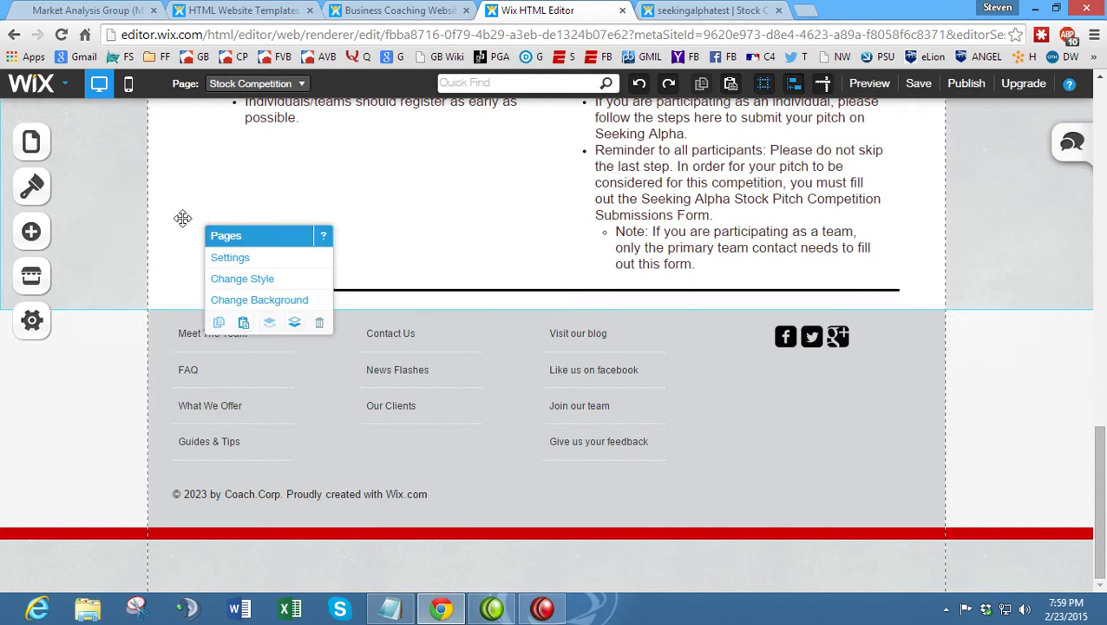
{"action": "scroll", "coordinate": [337, 229], "scroll_direction": "up", "scroll_amount": 9}
{"action": "scroll", "coordinate": [434, 258], "scroll_direction": "up", "scroll_amount": 2}
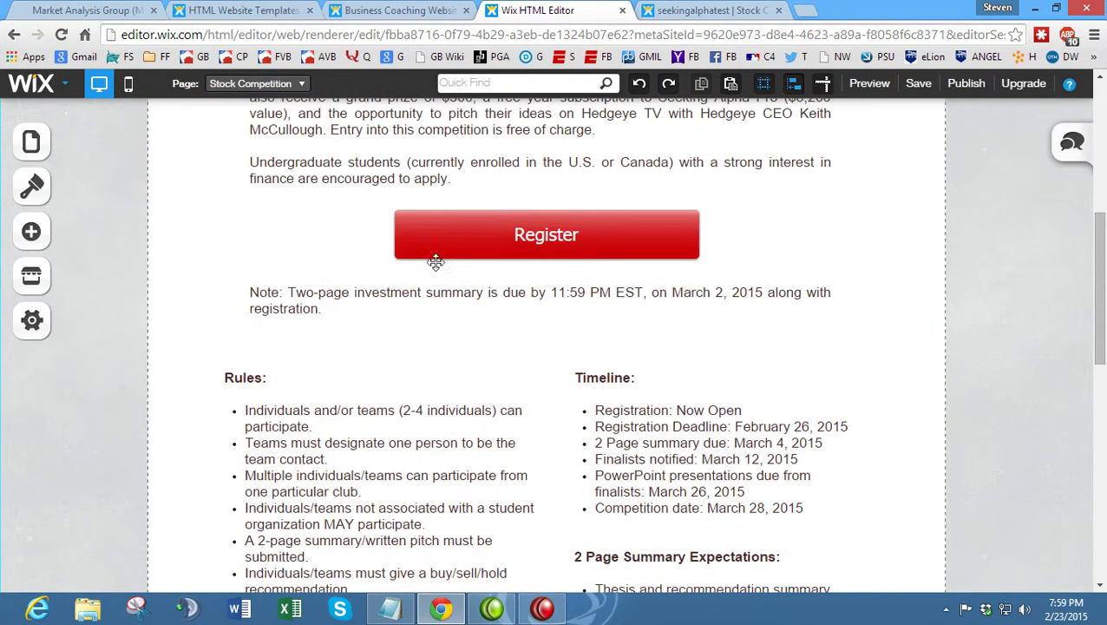
{"action": "scroll", "coordinate": [413, 324], "scroll_direction": "up", "scroll_amount": 3}
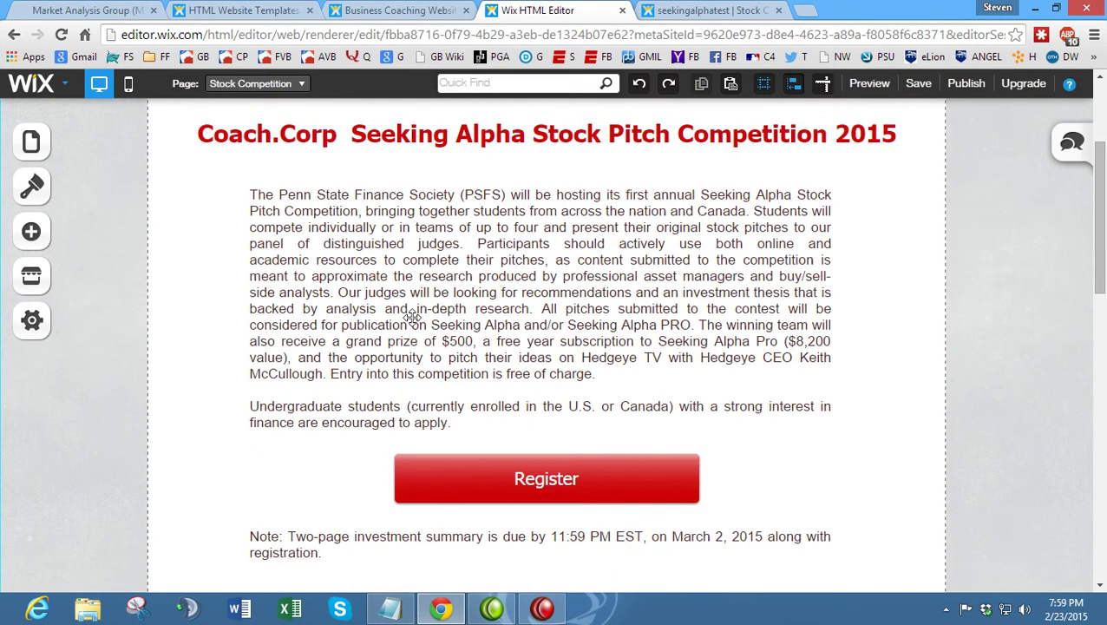
{"action": "scroll", "coordinate": [413, 318], "scroll_direction": "up", "scroll_amount": 1}
{"action": "scroll", "coordinate": [407, 321], "scroll_direction": "down", "scroll_amount": 14}
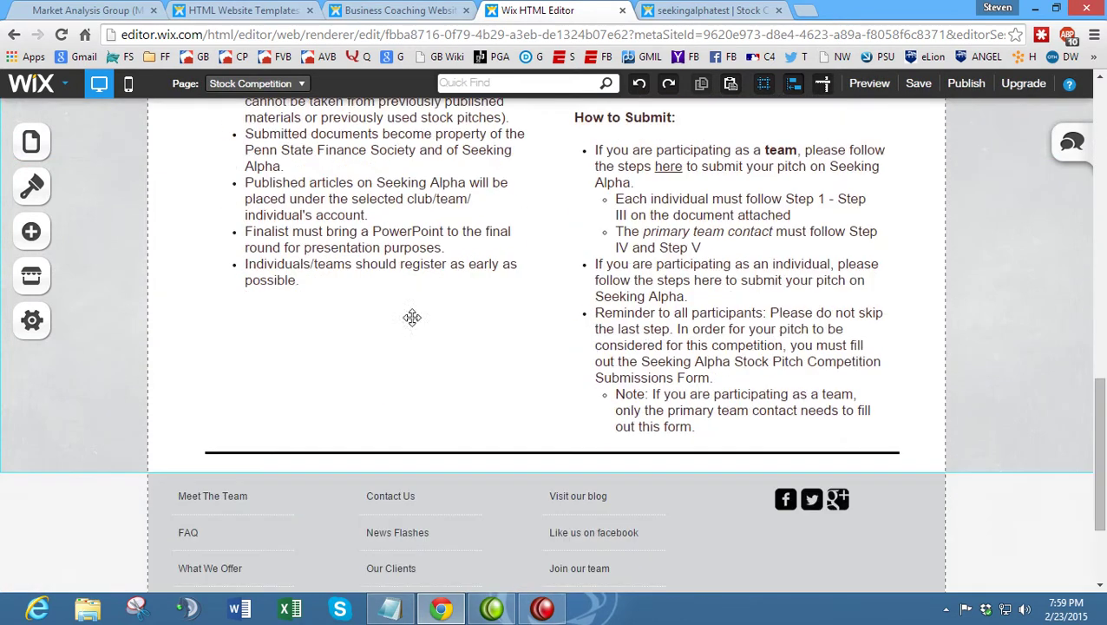
{"action": "left_click", "coordinate": [111, 10]}
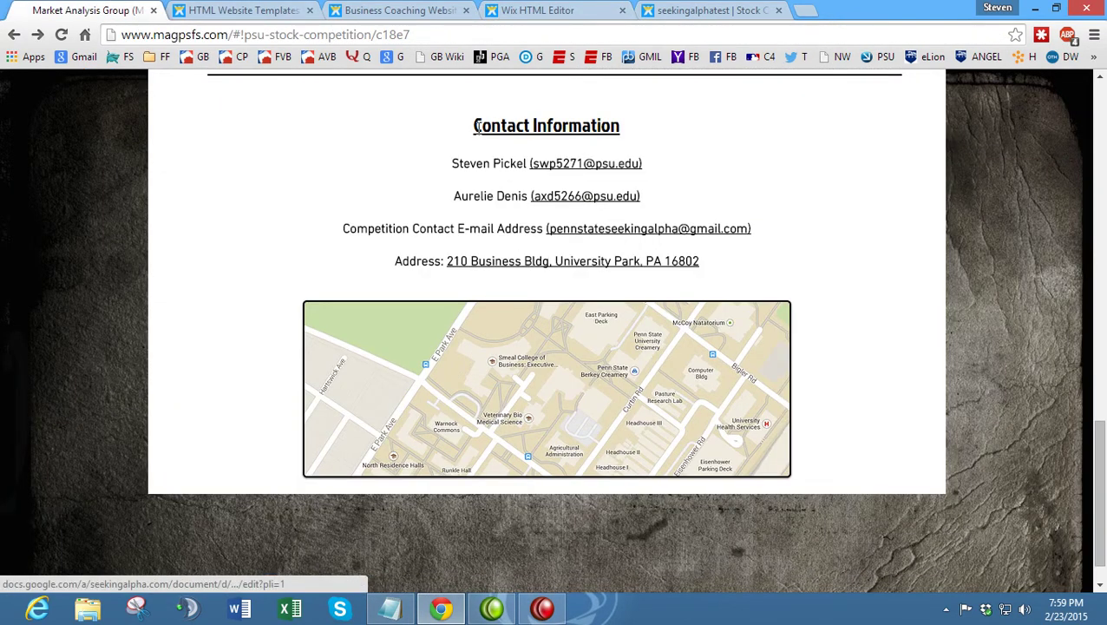
- Copy the reference page's Contact Information heading and details through the address line
{"action": "left_click_drag", "start_coordinate": [474, 128], "coordinate": [705, 264]}
{"action": "left_click", "coordinate": [704, 265]}
{"action": "scroll", "coordinate": [613, 163], "scroll_direction": "up", "scroll_amount": 8}
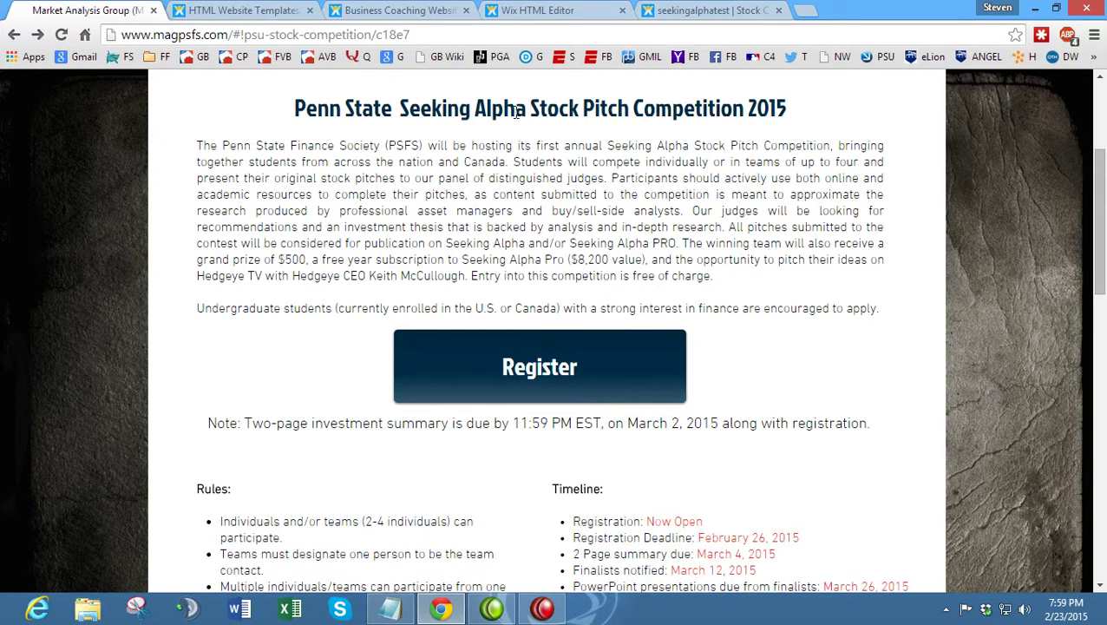
{"action": "scroll", "coordinate": [516, 113], "scroll_direction": "up", "scroll_amount": 2}
{"action": "left_click_drag", "start_coordinate": [414, 271], "coordinate": [545, 273]}
{"action": "scroll", "coordinate": [545, 273], "scroll_direction": "down", "scroll_amount": 10}
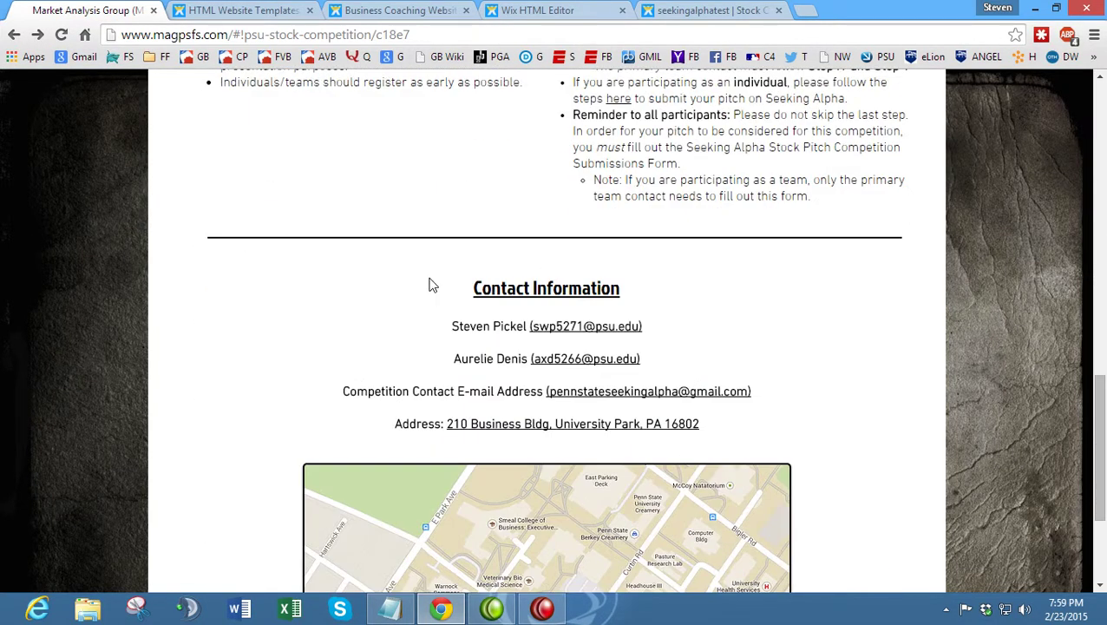
{"action": "left_click_drag", "start_coordinate": [455, 289], "coordinate": [704, 428]}
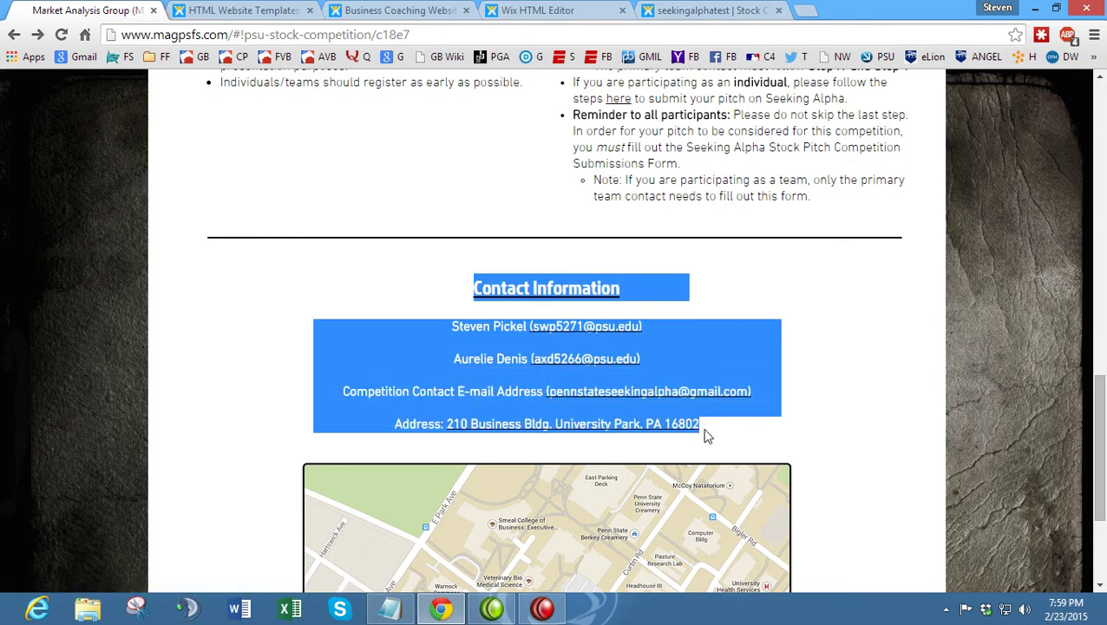
{"action": "right_click", "coordinate": [646, 345]}
{"action": "left_click", "coordinate": [686, 353]}
- Return to the Wix editor and bring up the Add elements panel
{"action": "left_click", "coordinate": [692, 10]}
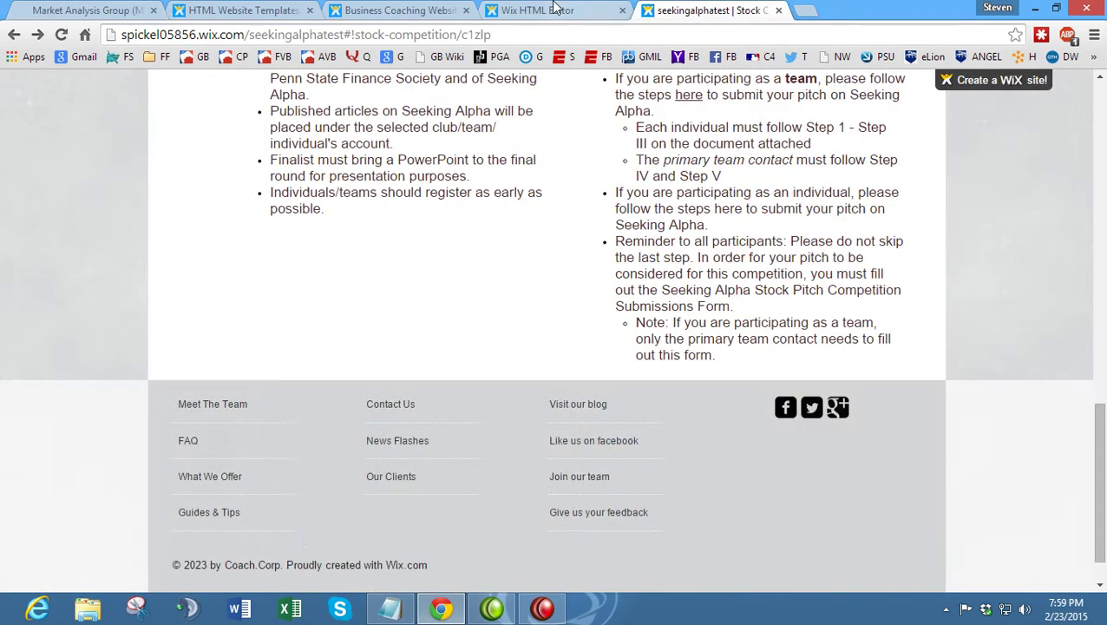
{"action": "left_click", "coordinate": [600, 9]}
{"action": "left_click", "coordinate": [31, 230]}
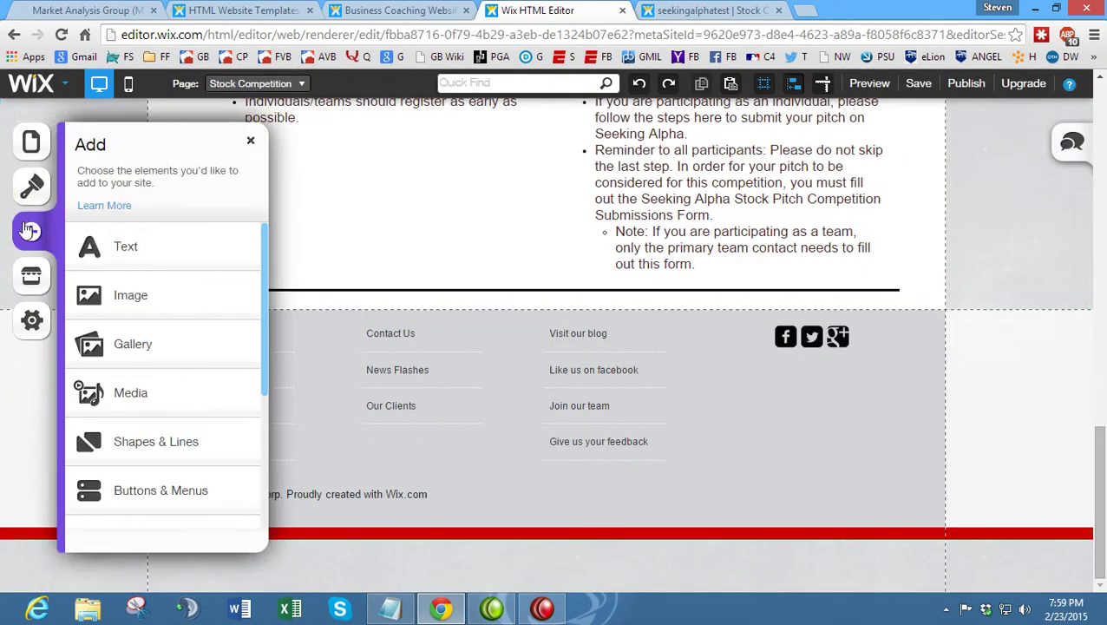
- Add a paragraph text box below the divider line and widen it
{"action": "left_click", "coordinate": [193, 254]}
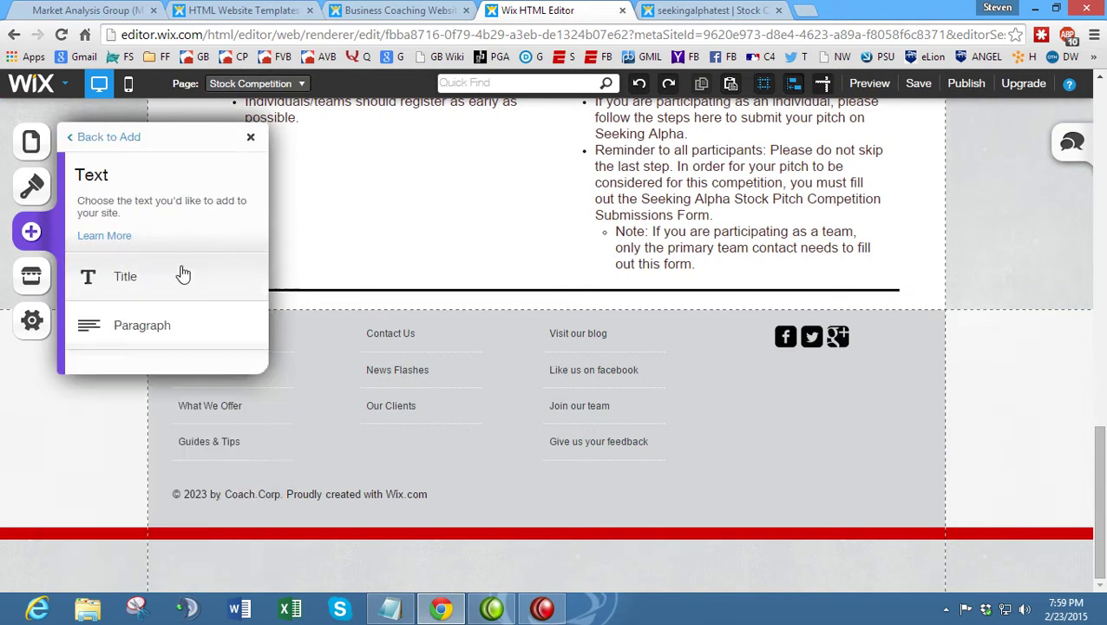
{"action": "left_click", "coordinate": [180, 324]}
{"action": "left_click_drag", "start_coordinate": [576, 271], "coordinate": [368, 336]}
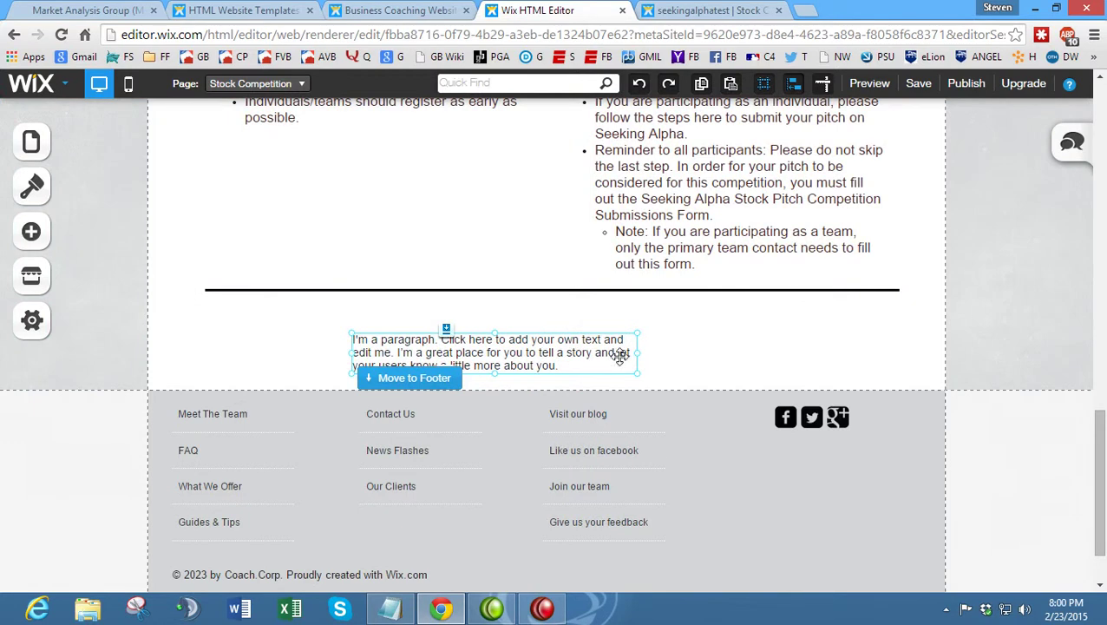
{"action": "left_click_drag", "start_coordinate": [640, 356], "coordinate": [775, 354]}
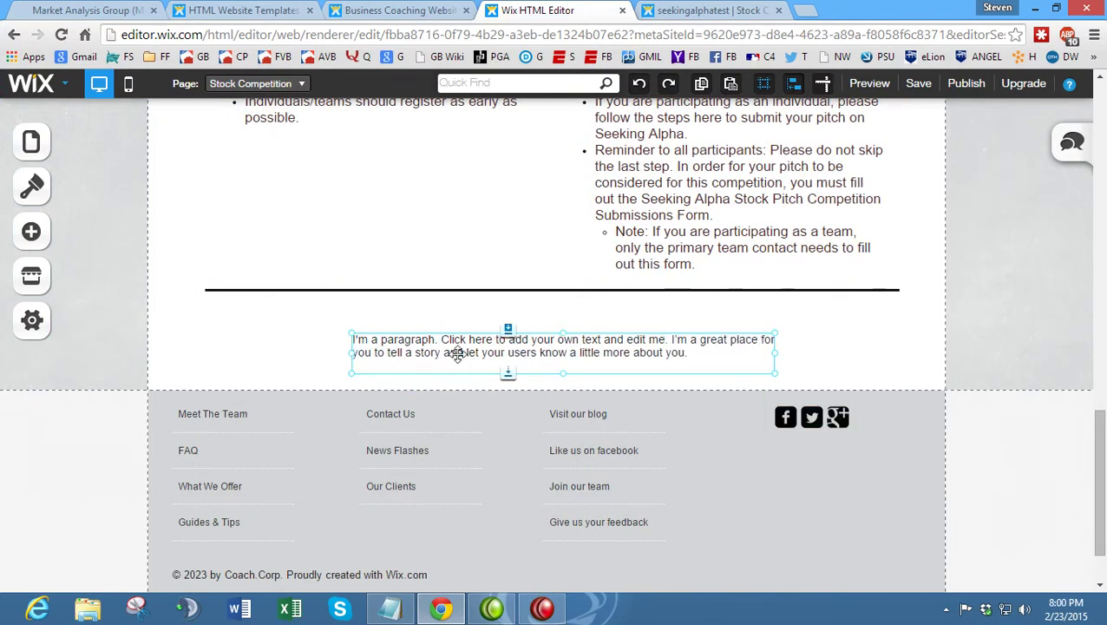
{"action": "left_click_drag", "start_coordinate": [463, 336], "coordinate": [452, 337]}
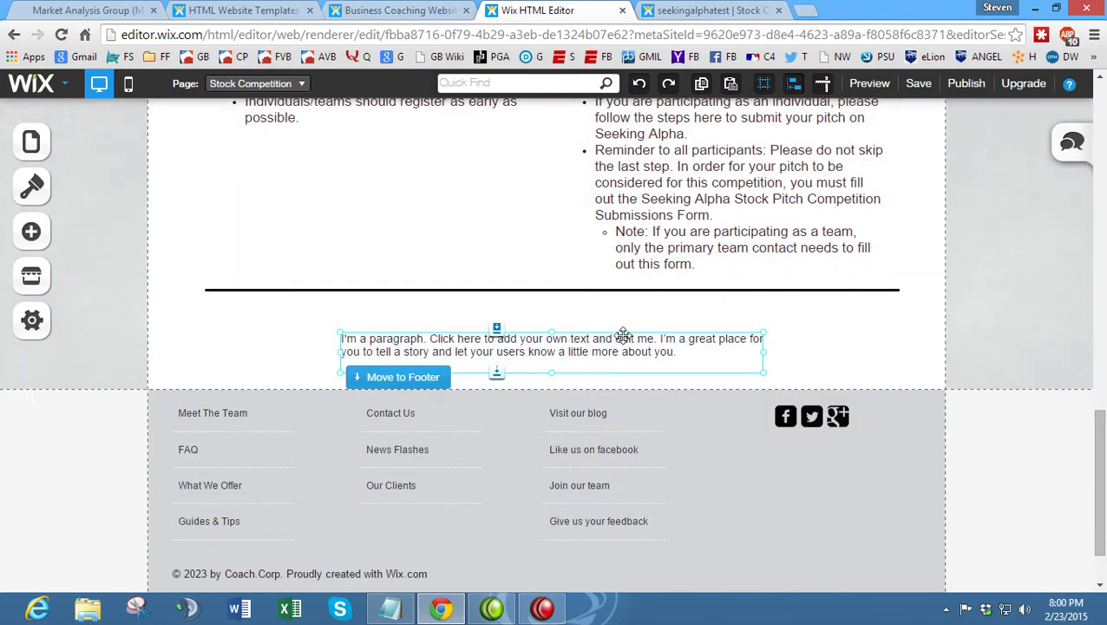
{"action": "left_click", "coordinate": [677, 353]}
- Replace the placeholder paragraph text with the pasted contact details
{"action": "double_click", "coordinate": [695, 354]}
{"action": "left_click_drag", "start_coordinate": [692, 352], "coordinate": [361, 352]}
{"action": "key", "text": "ctrl+a"}
{"action": "key", "text": "ctrl+v"}
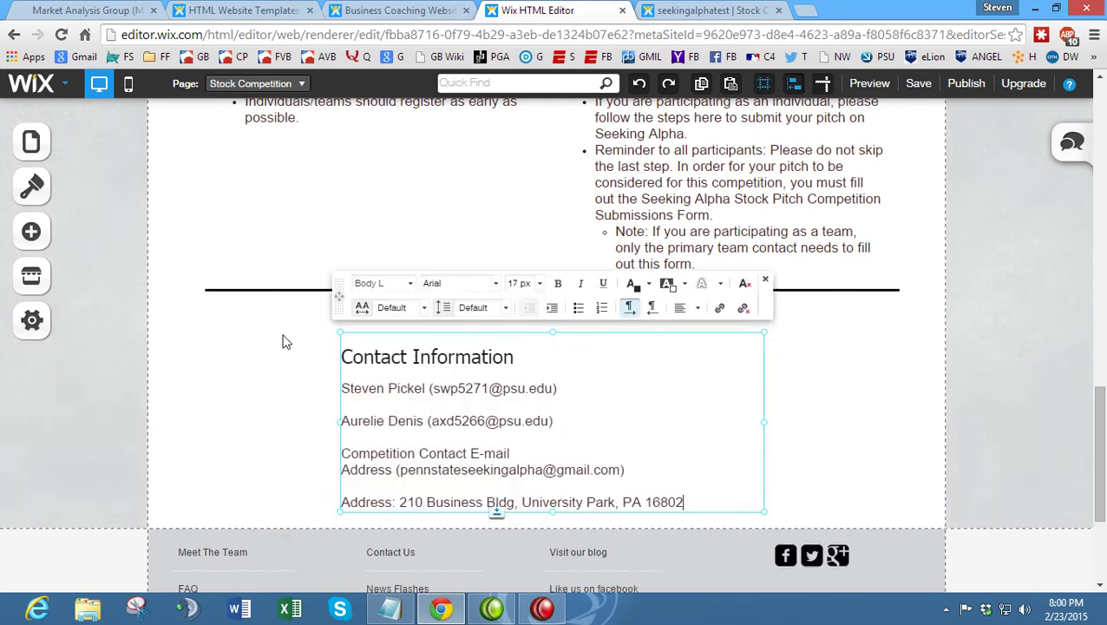
- Make the Contact Information heading bold and underlined
{"action": "scroll", "coordinate": [430, 327], "scroll_direction": "up", "scroll_amount": 1}
{"action": "left_click_drag", "start_coordinate": [541, 363], "coordinate": [292, 349]}
{"action": "key", "text": "ctrl+u"}
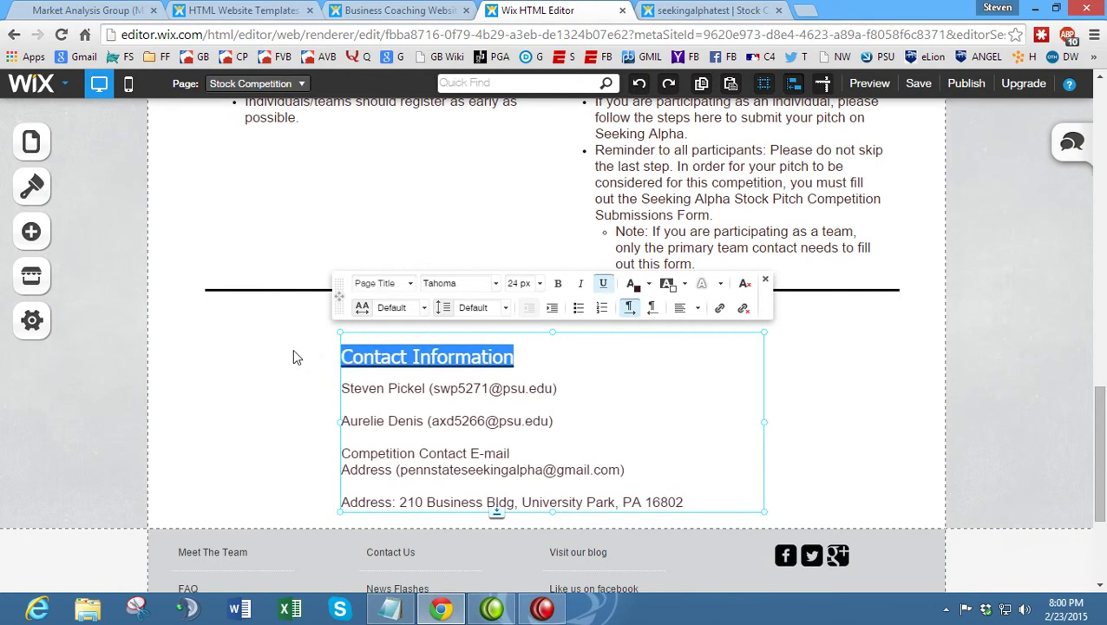
{"action": "key", "text": "ctrl+b"}
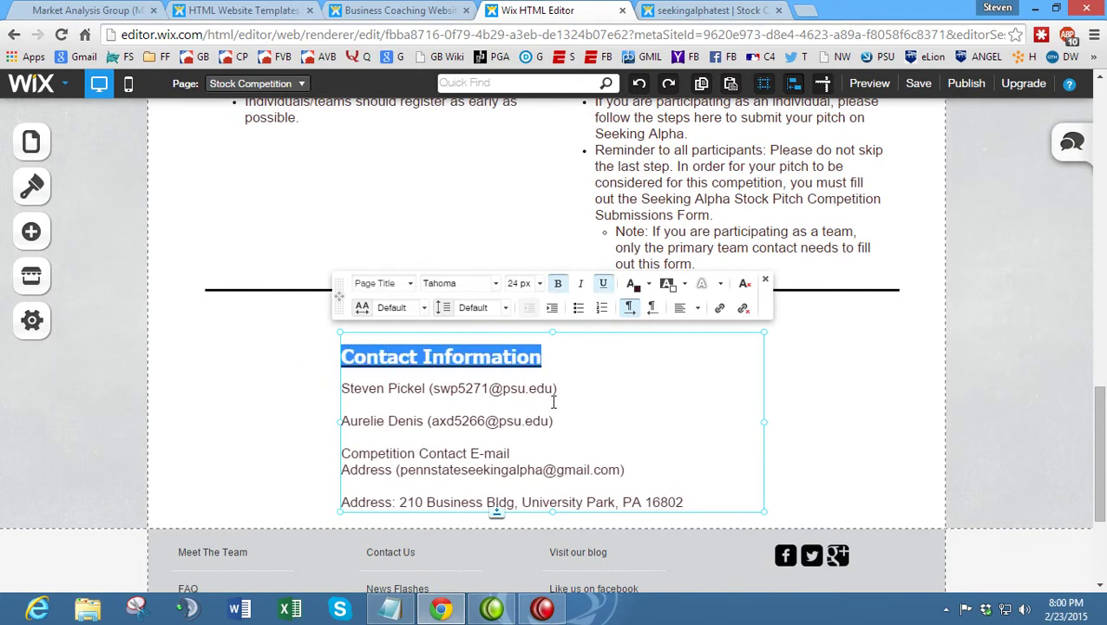
{"action": "left_click", "coordinate": [578, 389]}
- Center-align all lines of the contact block, then view the published site
{"action": "left_click_drag", "start_coordinate": [691, 509], "coordinate": [474, 317]}
{"action": "left_click", "coordinate": [685, 310]}
{"action": "left_click", "coordinate": [700, 330]}
{"action": "left_click", "coordinate": [265, 394]}
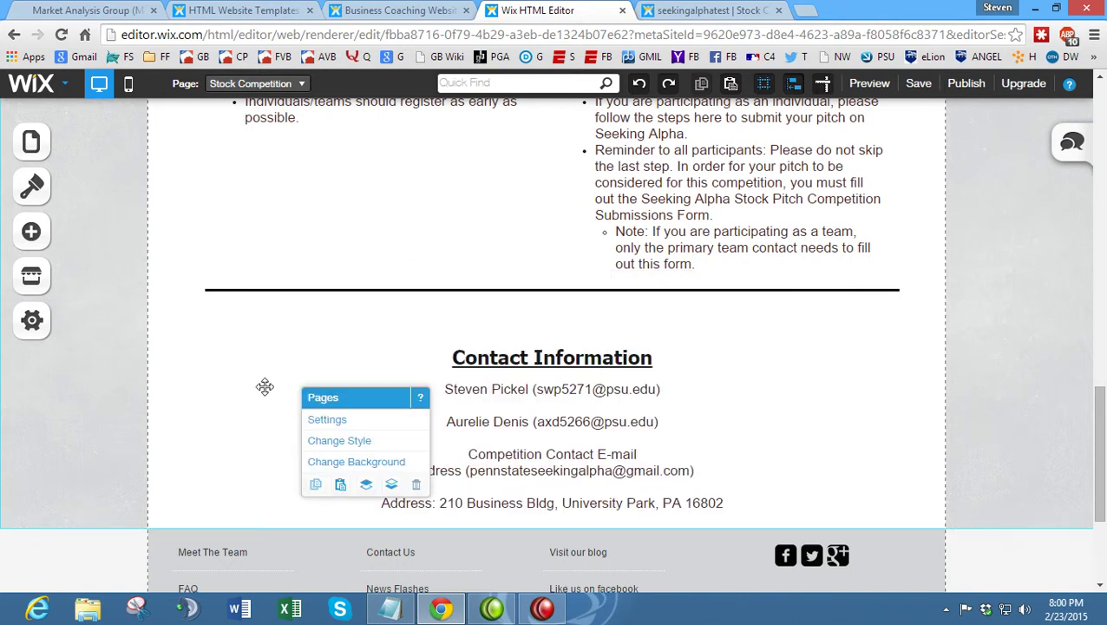
{"action": "scroll", "coordinate": [382, 305], "scroll_direction": "down", "scroll_amount": 1}
{"action": "left_click", "coordinate": [76, 9]}
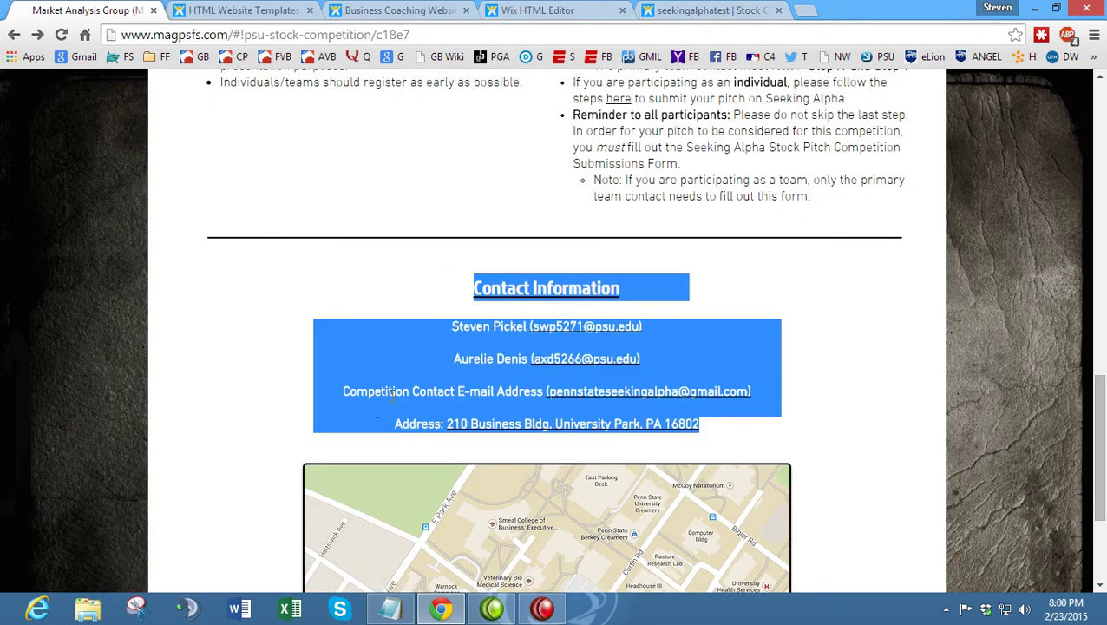
- Check the live site's e-mail line, then reopen the Wix contact text box for editing
{"action": "left_click_drag", "start_coordinate": [345, 391], "coordinate": [532, 392]}
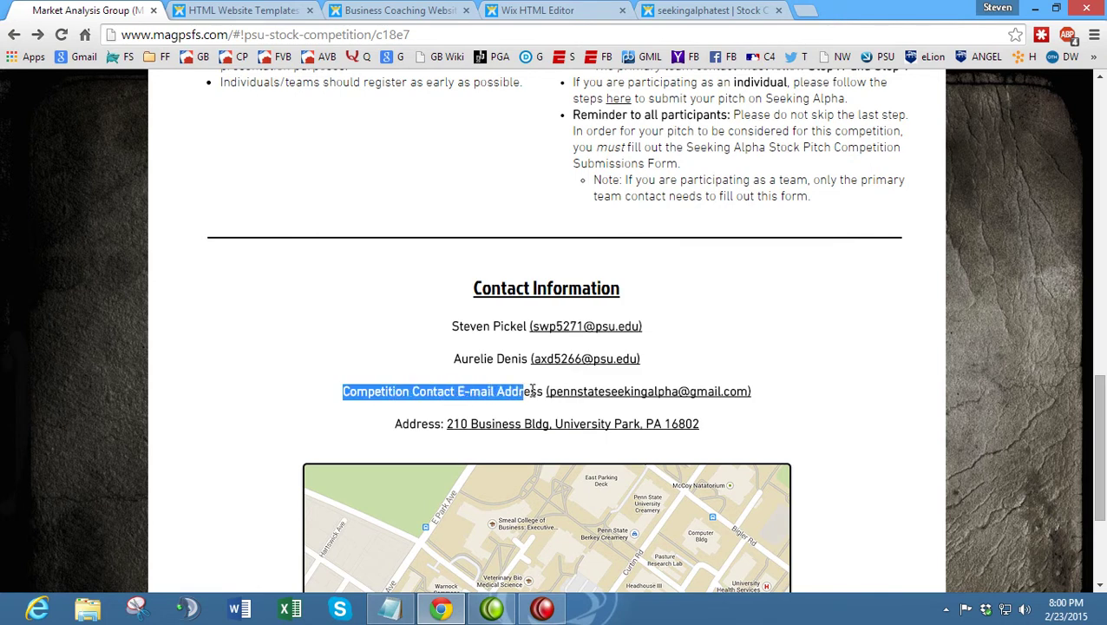
{"action": "left_click", "coordinate": [423, 373]}
{"action": "left_click", "coordinate": [526, 11]}
{"action": "left_click", "coordinate": [550, 373]}
{"action": "left_click", "coordinate": [589, 372]}
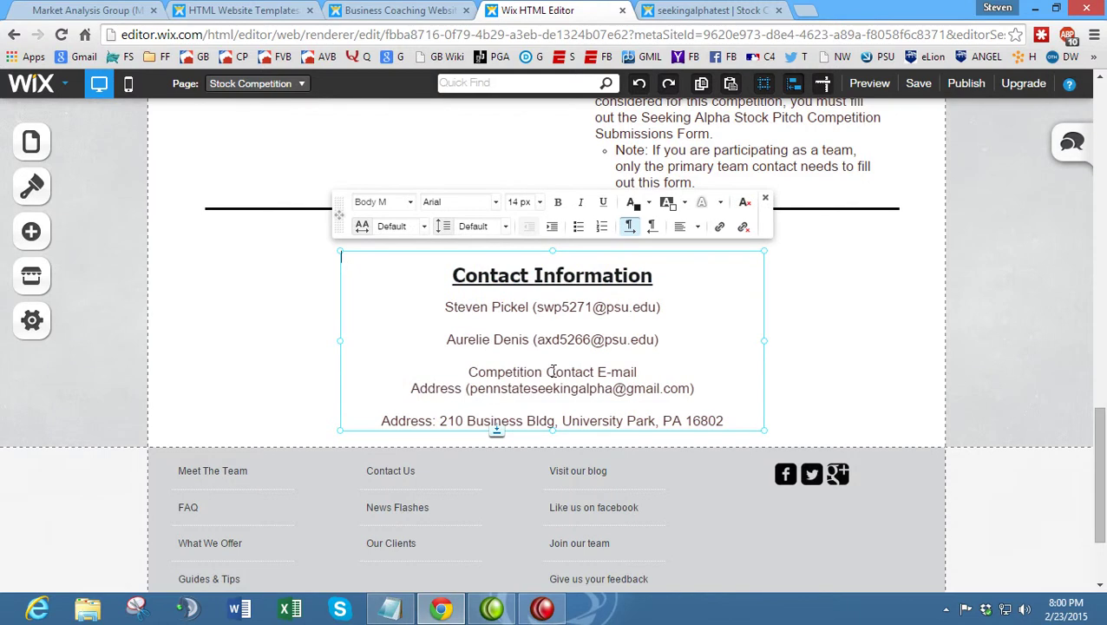
- Delete 'Competition' from the e-mail line and make the first e-mail address a mail link
{"action": "left_click_drag", "start_coordinate": [547, 372], "coordinate": [478, 372]}
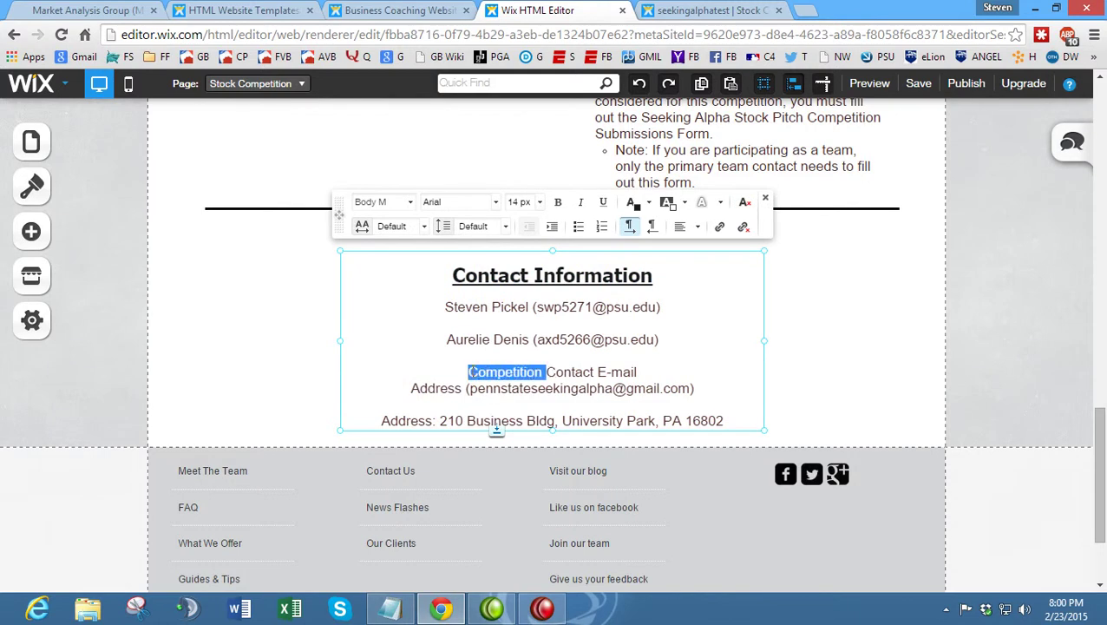
{"action": "key", "text": "BackSpace"}
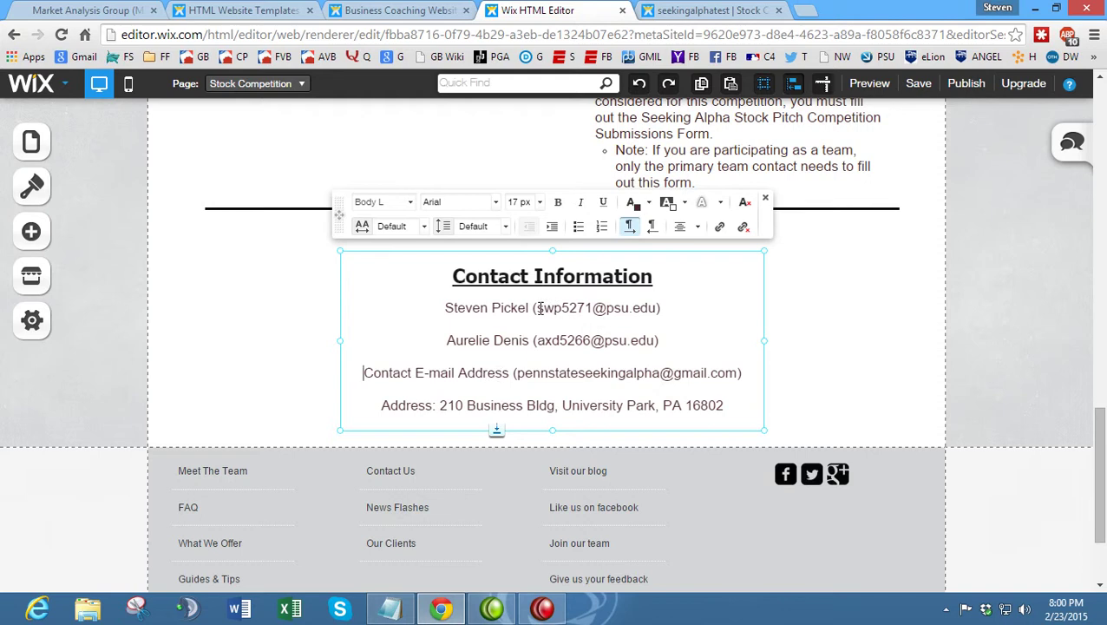
{"action": "mouse_move", "coordinate": [541, 310]}
{"action": "left_mouse_down"}
{"action": "mouse_move", "coordinate": [644, 311]}
{"action": "mouse_move", "coordinate": [533, 309]}
{"action": "left_mouse_up"}
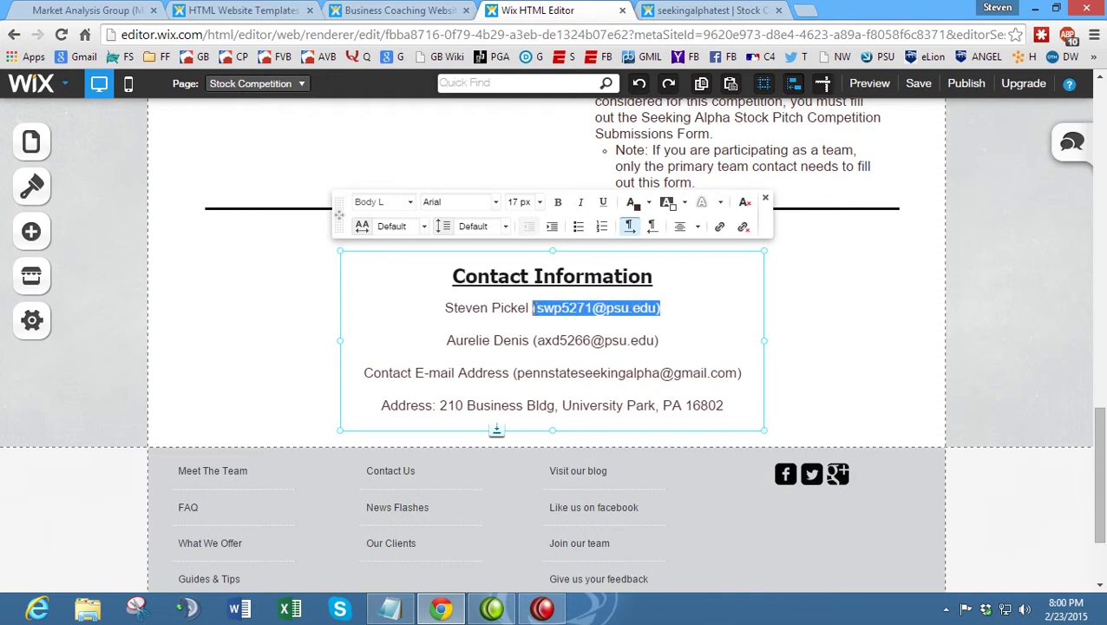
{"action": "left_click", "coordinate": [719, 226]}
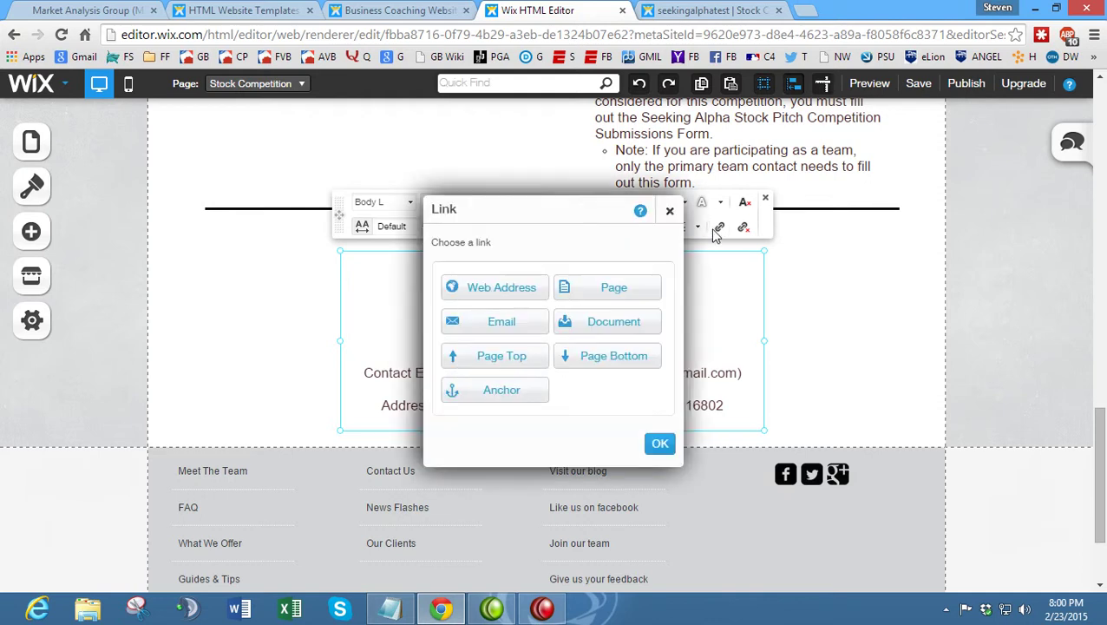
{"action": "left_click", "coordinate": [501, 322]}
{"action": "key", "text": "Return"}
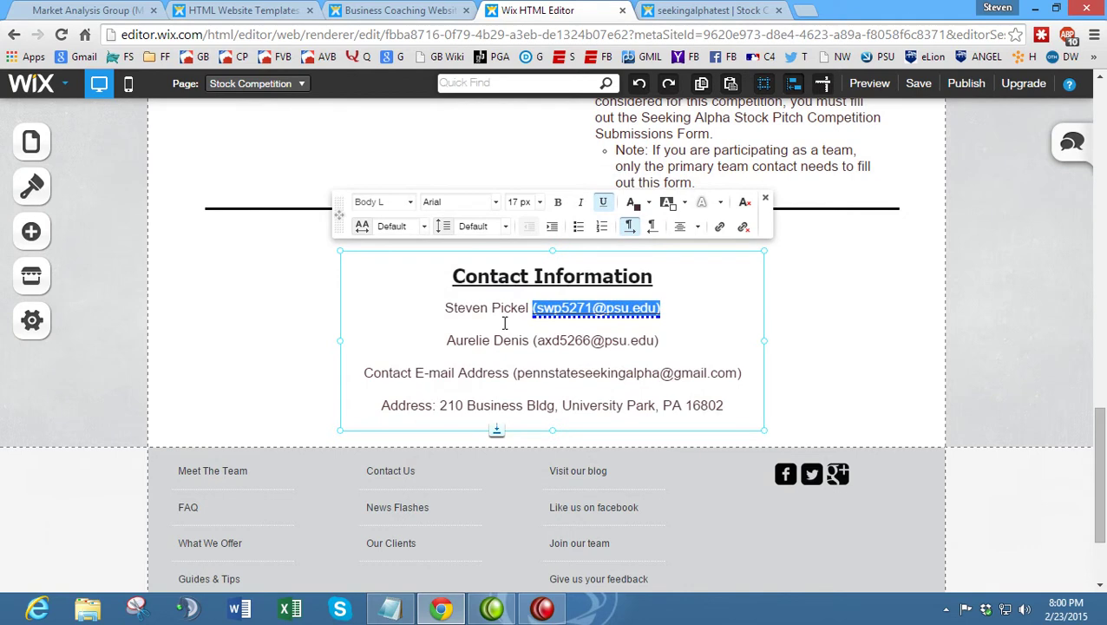
{"action": "left_click", "coordinate": [715, 307]}
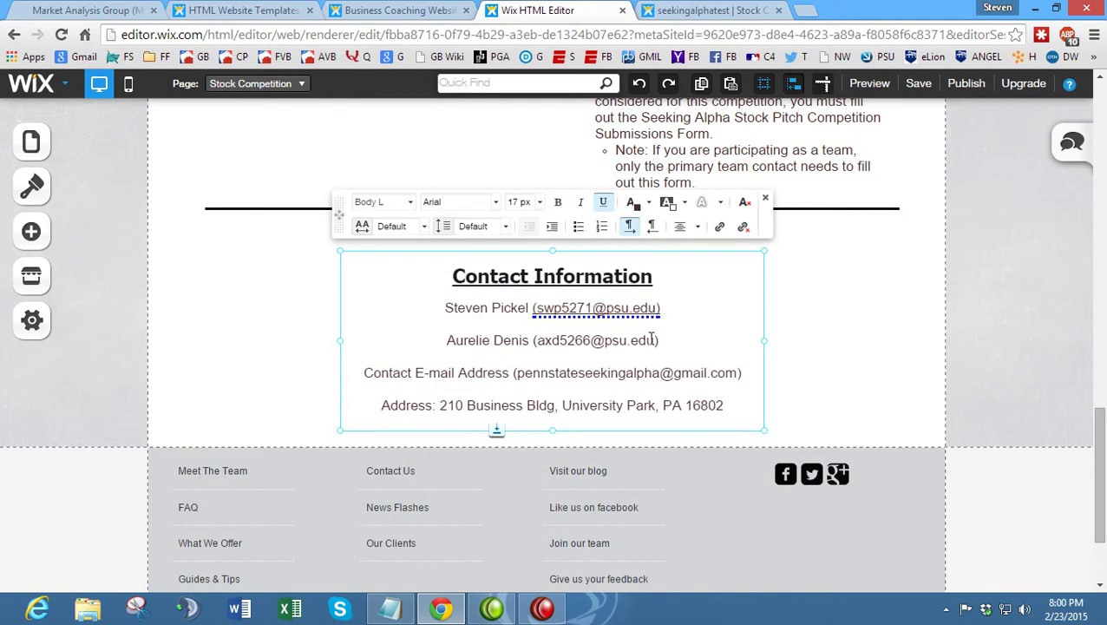
- Make the second person's e-mail address a mail link, entering their address
{"action": "left_click_drag", "start_coordinate": [657, 340], "coordinate": [539, 341]}
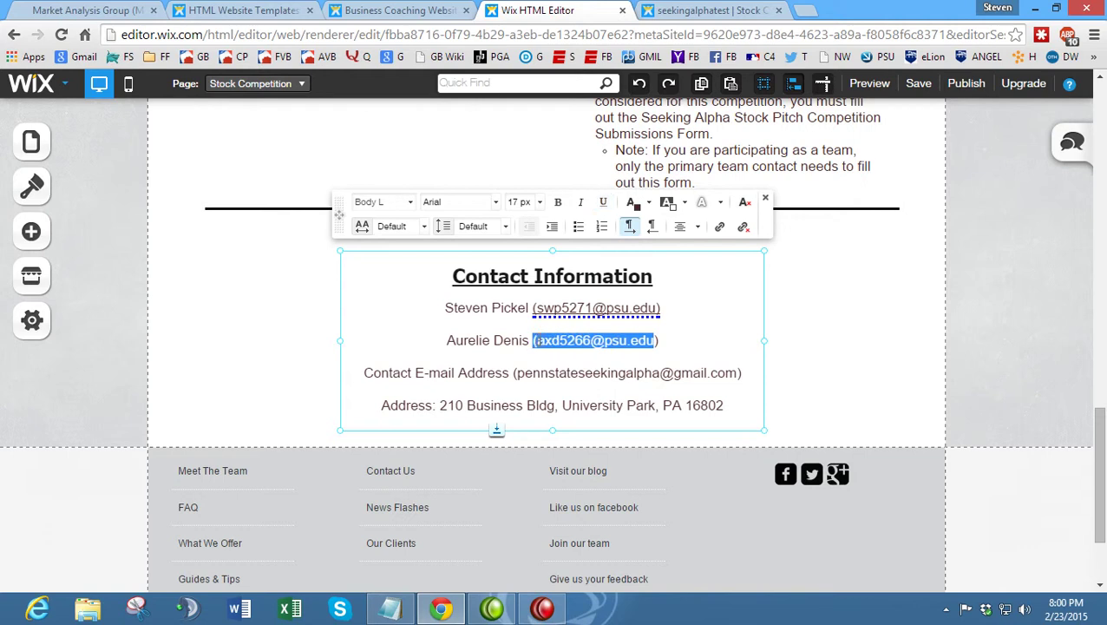
{"action": "left_click", "coordinate": [539, 340]}
{"action": "left_click_drag", "start_coordinate": [611, 334], "coordinate": [538, 345]}
{"action": "left_click", "coordinate": [719, 227]}
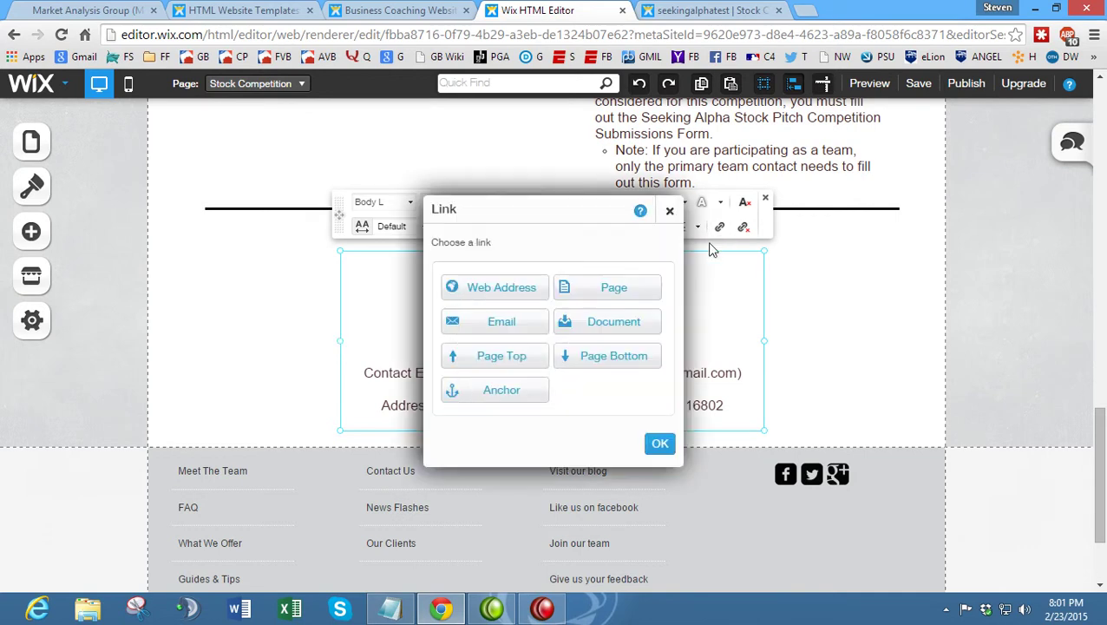
{"action": "left_click", "coordinate": [535, 322]}
{"action": "key", "text": "Return"}
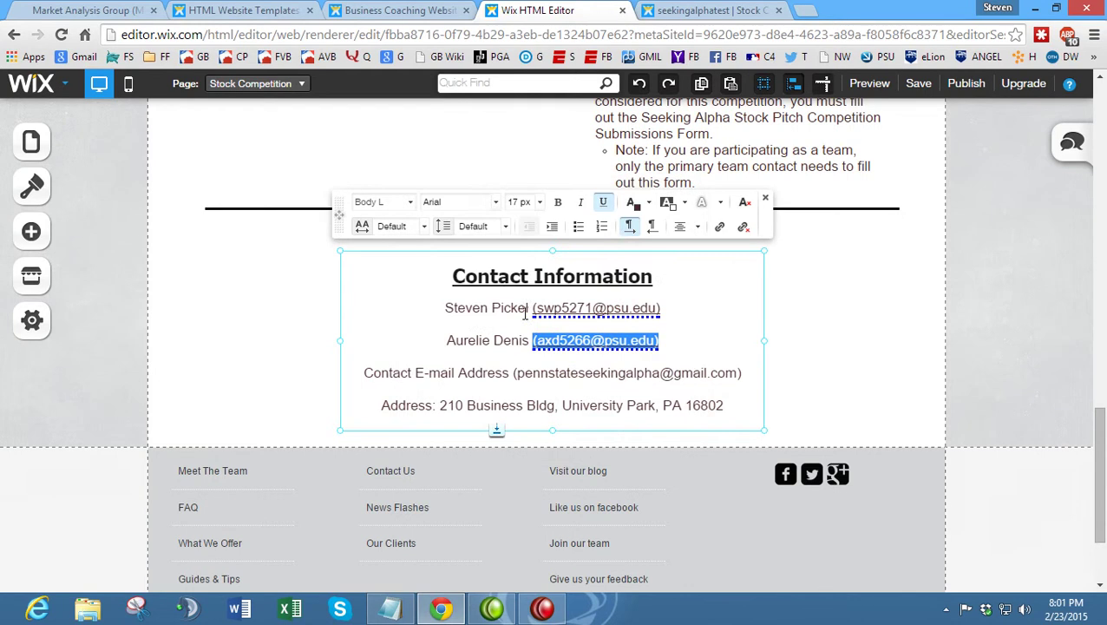
{"action": "left_click", "coordinate": [573, 375]}
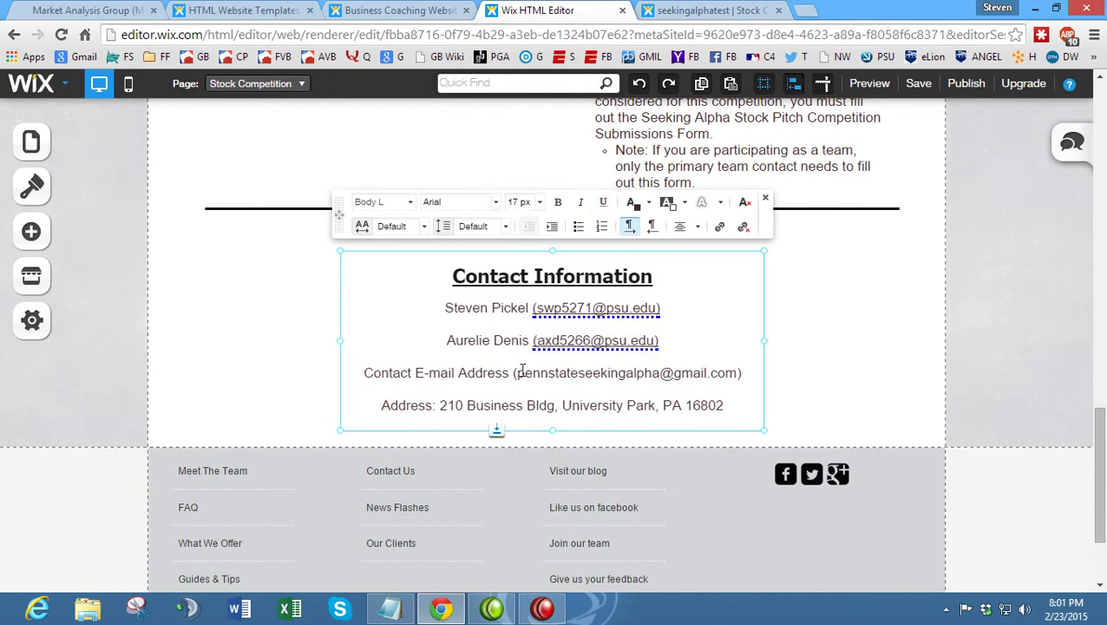
- Make the competition contact e-mail address a mail link
{"action": "mouse_move", "coordinate": [521, 371]}
{"action": "left_mouse_down"}
{"action": "mouse_move", "coordinate": [756, 371]}
{"action": "mouse_move", "coordinate": [482, 373]}
{"action": "mouse_move", "coordinate": [512, 379]}
{"action": "left_mouse_up"}
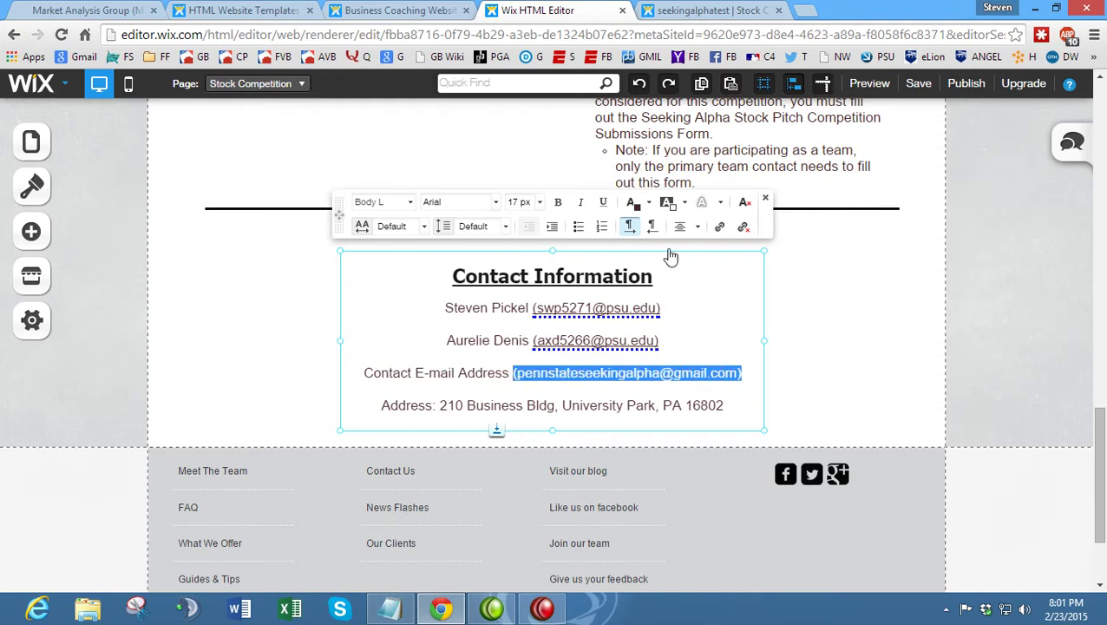
{"action": "left_click", "coordinate": [719, 226]}
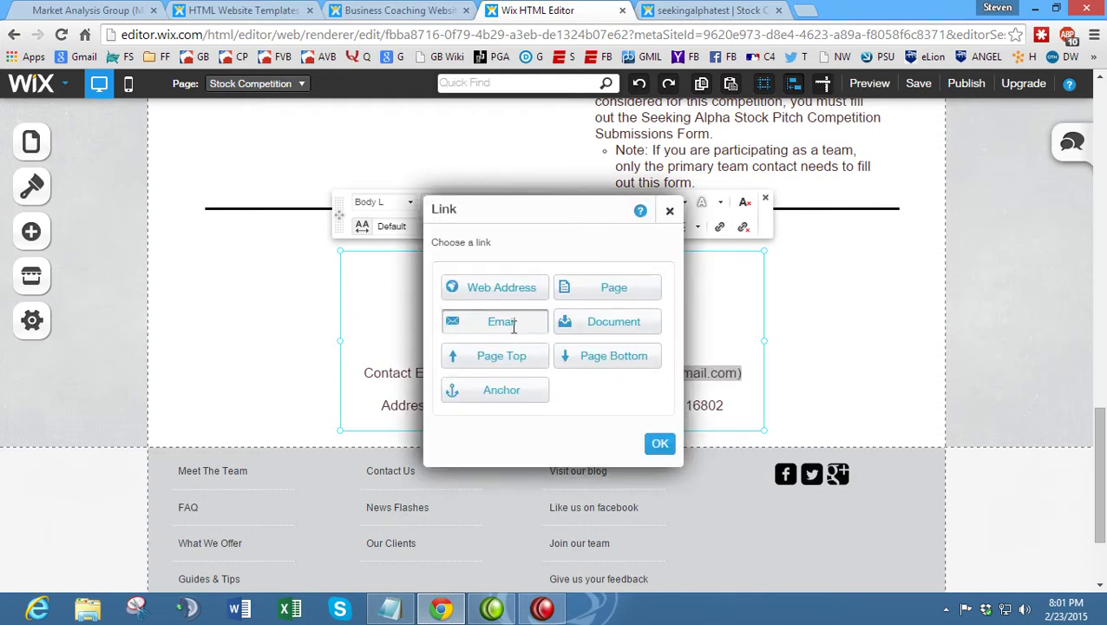
{"action": "left_click", "coordinate": [502, 322]}
{"action": "key", "text": "Return"}
{"action": "left_click", "coordinate": [450, 373]}
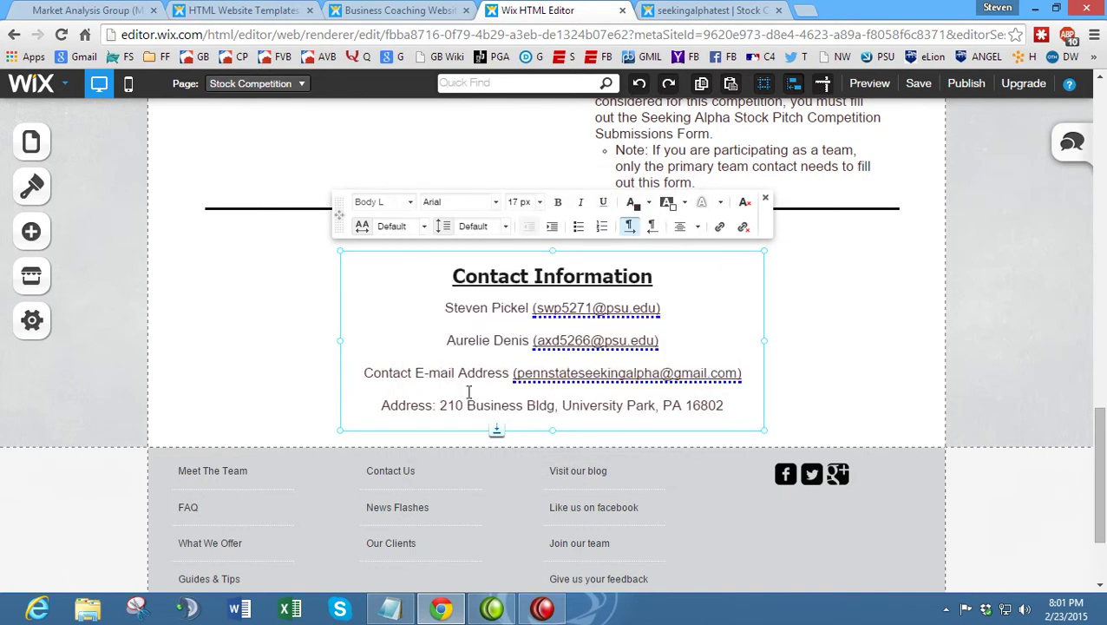
- Open the live site's embedded map in Google Maps and copy its Business Bldg URL
{"action": "left_click", "coordinate": [15, 7]}
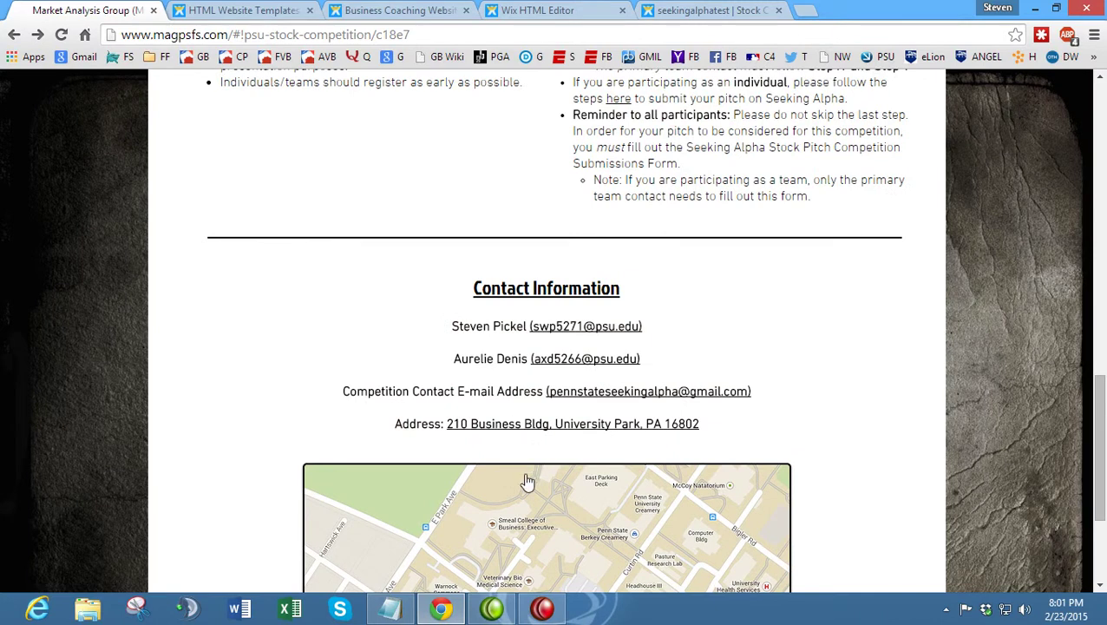
{"action": "left_click", "coordinate": [518, 488]}
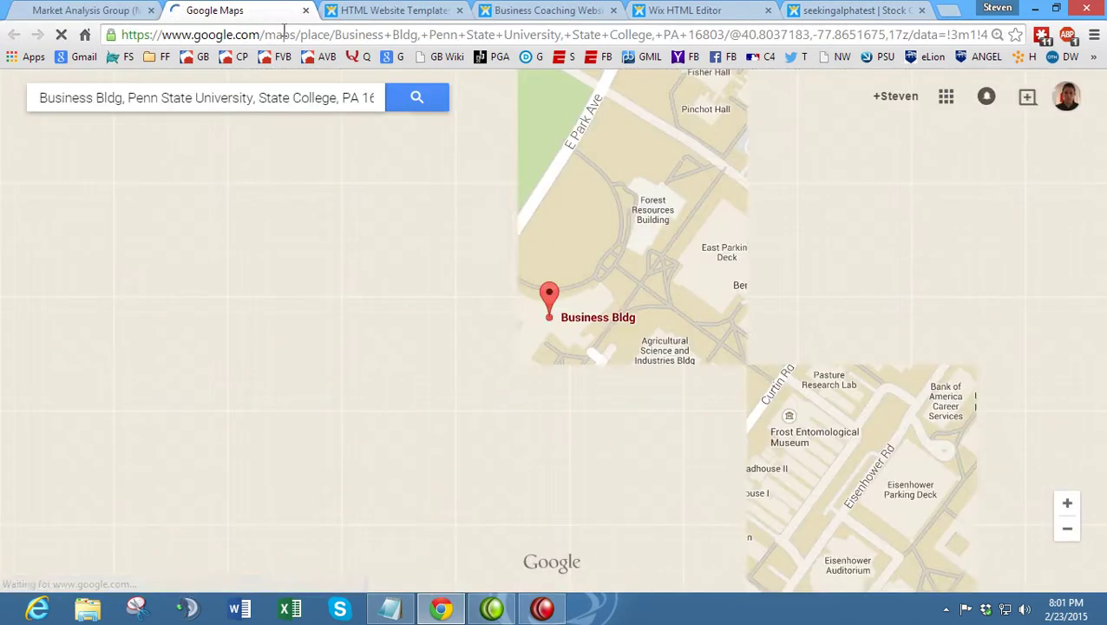
{"action": "left_click", "coordinate": [283, 35]}
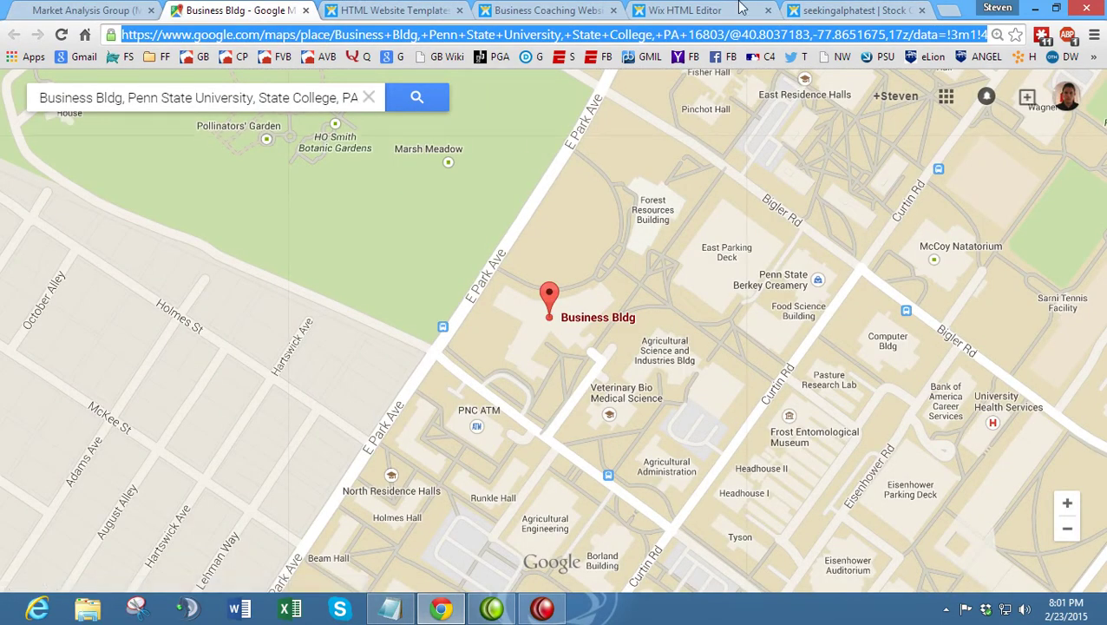
{"action": "left_click", "coordinate": [829, 10]}
{"action": "left_click", "coordinate": [686, 9]}
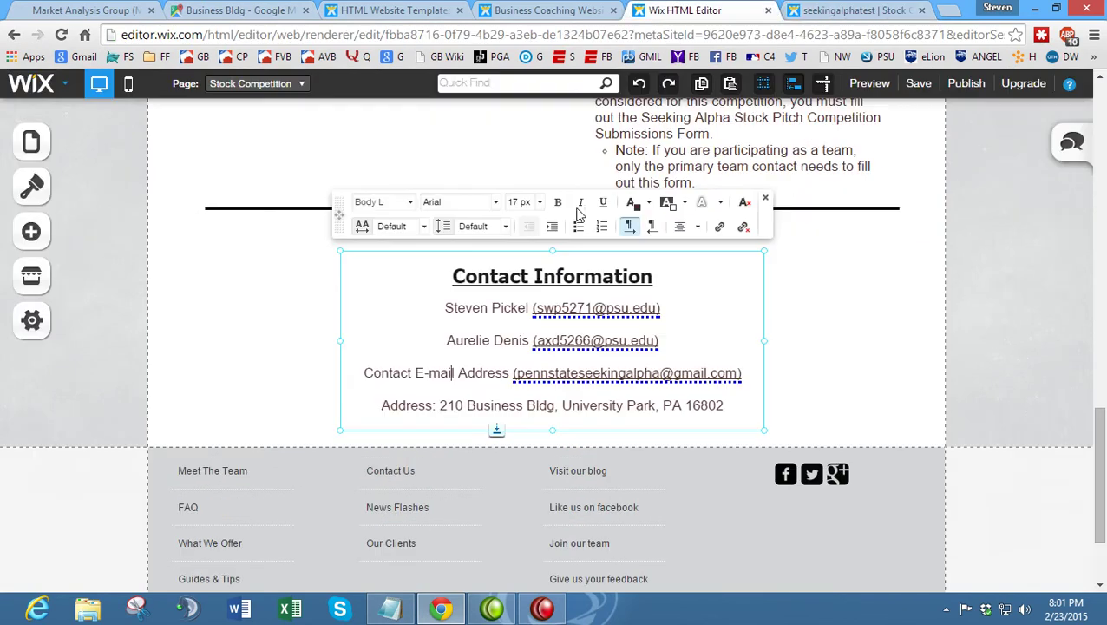
- Link the contact block's address line to the pasted Google Maps web address
{"action": "left_click_drag", "start_coordinate": [734, 397], "coordinate": [443, 405]}
{"action": "left_click", "coordinate": [719, 228]}
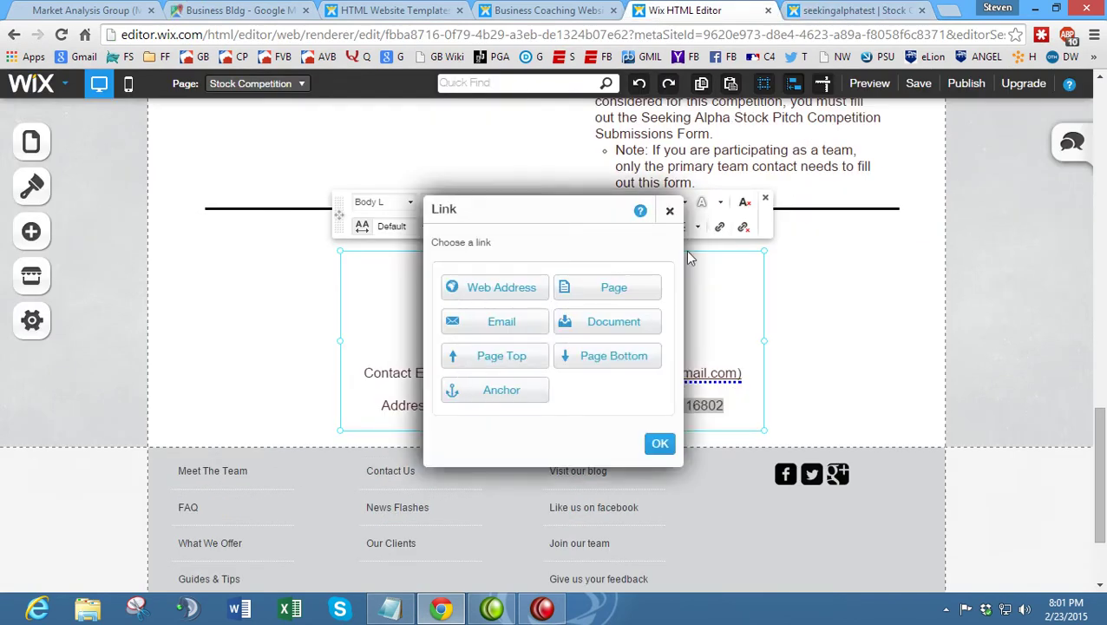
{"action": "left_click", "coordinate": [502, 286]}
{"action": "key", "text": "ctrl+v"}
{"action": "key", "text": "Return"}
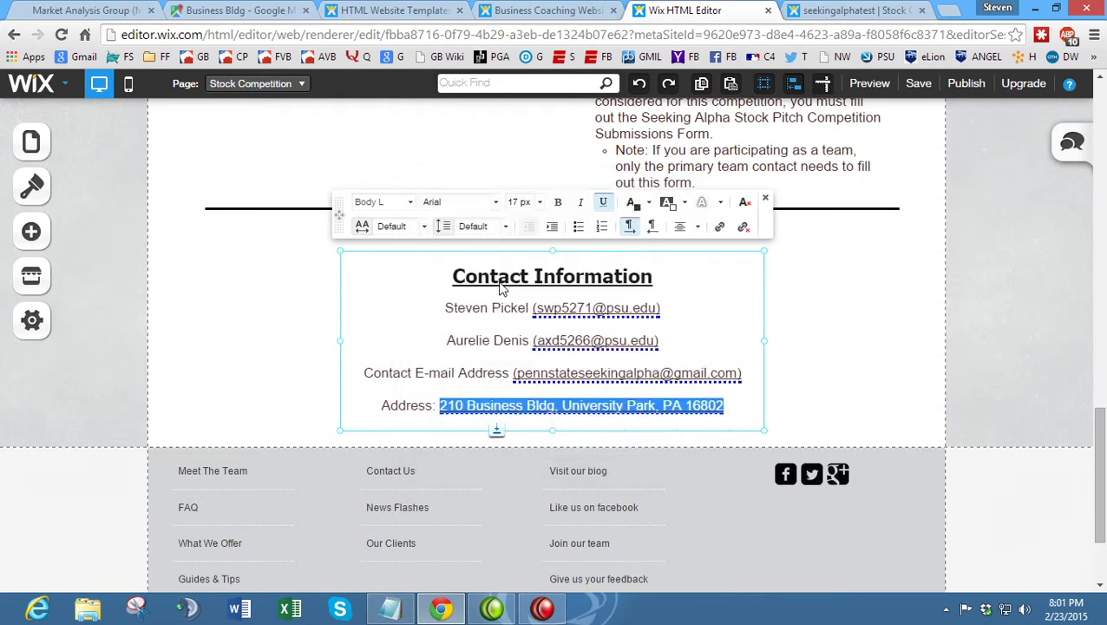
{"action": "left_click", "coordinate": [287, 371]}
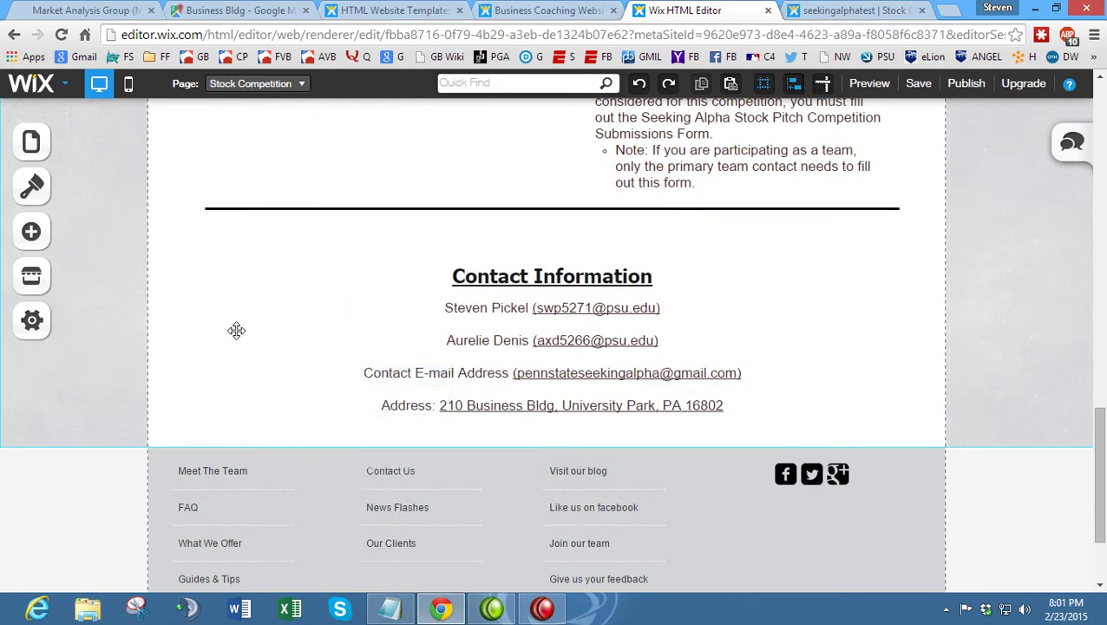
{"action": "scroll", "coordinate": [227, 295], "scroll_direction": "down", "scroll_amount": 2}
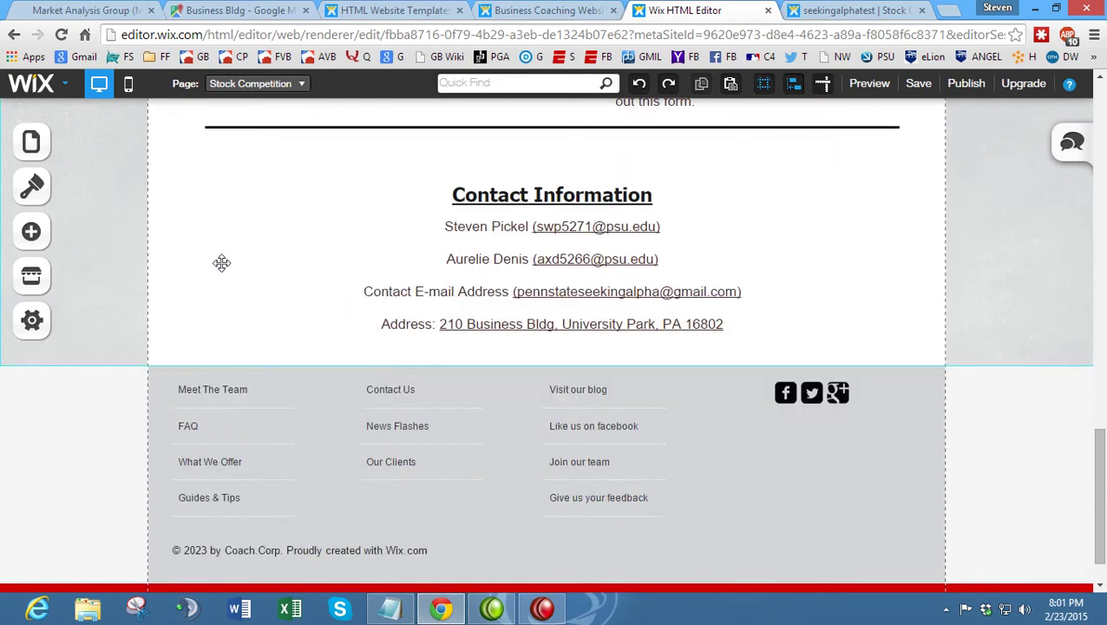
- Add a Google Maps element from the Apps section of the Add panel
{"action": "left_click", "coordinate": [29, 240]}
{"action": "scroll", "coordinate": [149, 358], "scroll_direction": "down", "scroll_amount": 5}
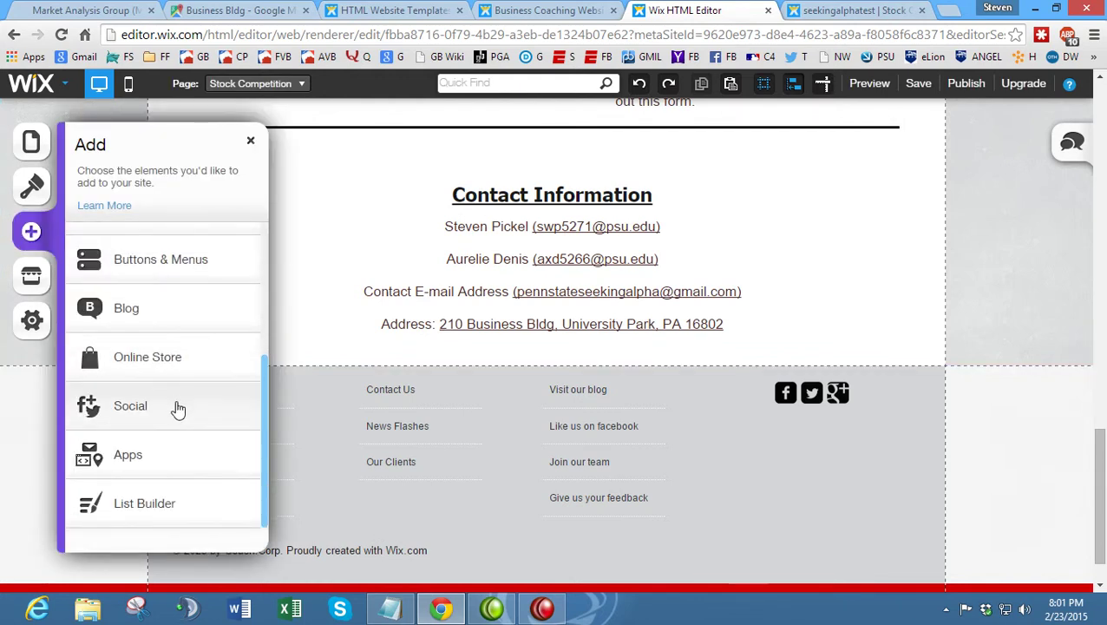
{"action": "left_click", "coordinate": [160, 458]}
{"action": "scroll", "coordinate": [187, 394], "scroll_direction": "down", "scroll_amount": 3}
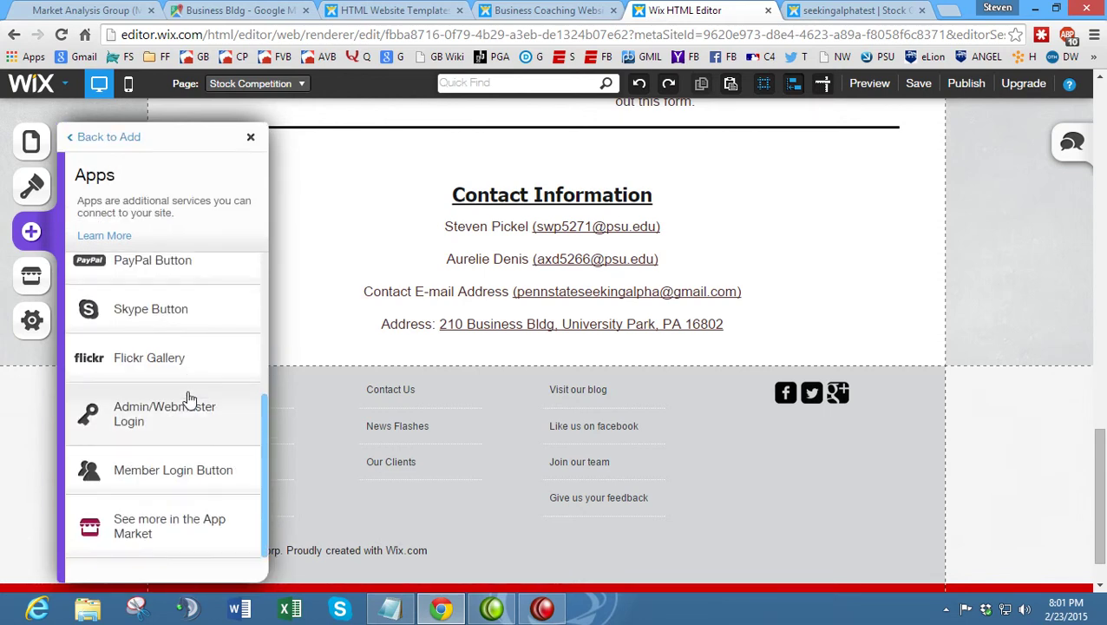
{"action": "scroll", "coordinate": [189, 398], "scroll_direction": "up", "scroll_amount": 1}
{"action": "scroll", "coordinate": [189, 398], "scroll_direction": "up", "scroll_amount": 2}
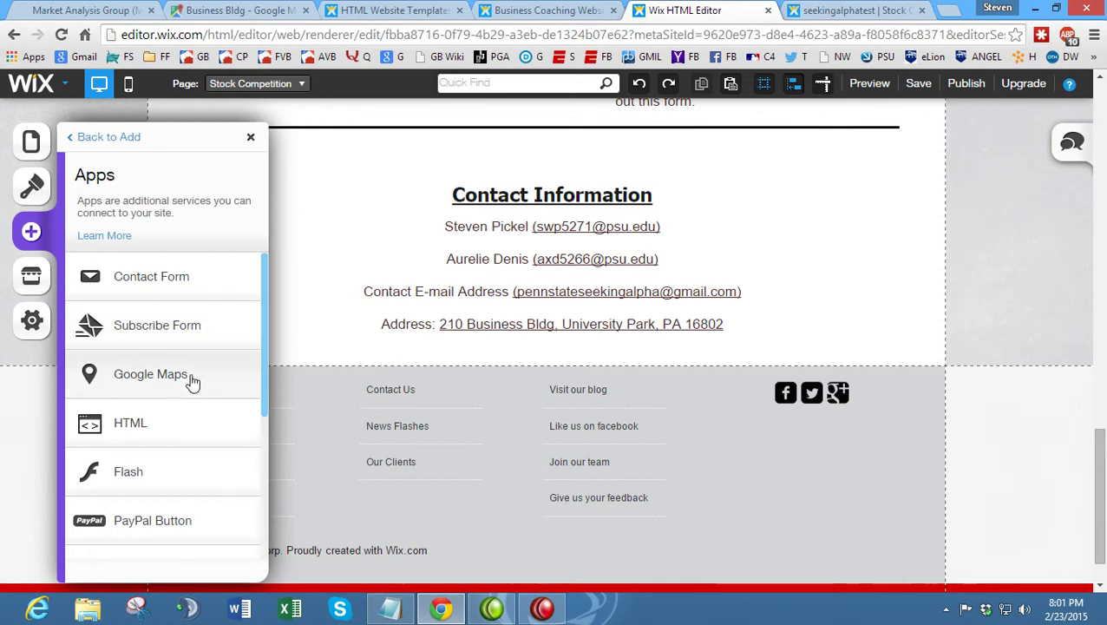
{"action": "left_click", "coordinate": [193, 376]}
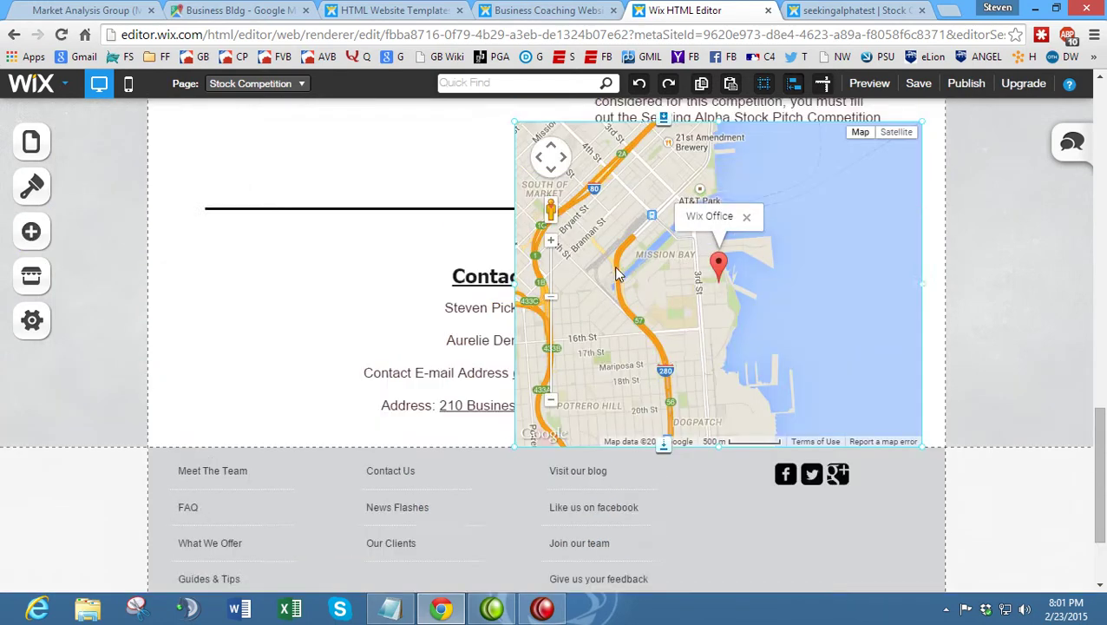
- Resize the map, place it below the contact address line, and make it taller
{"action": "left_click_drag", "start_coordinate": [922, 203], "coordinate": [627, 455]}
{"action": "scroll", "coordinate": [587, 399], "scroll_direction": "down", "scroll_amount": 3}
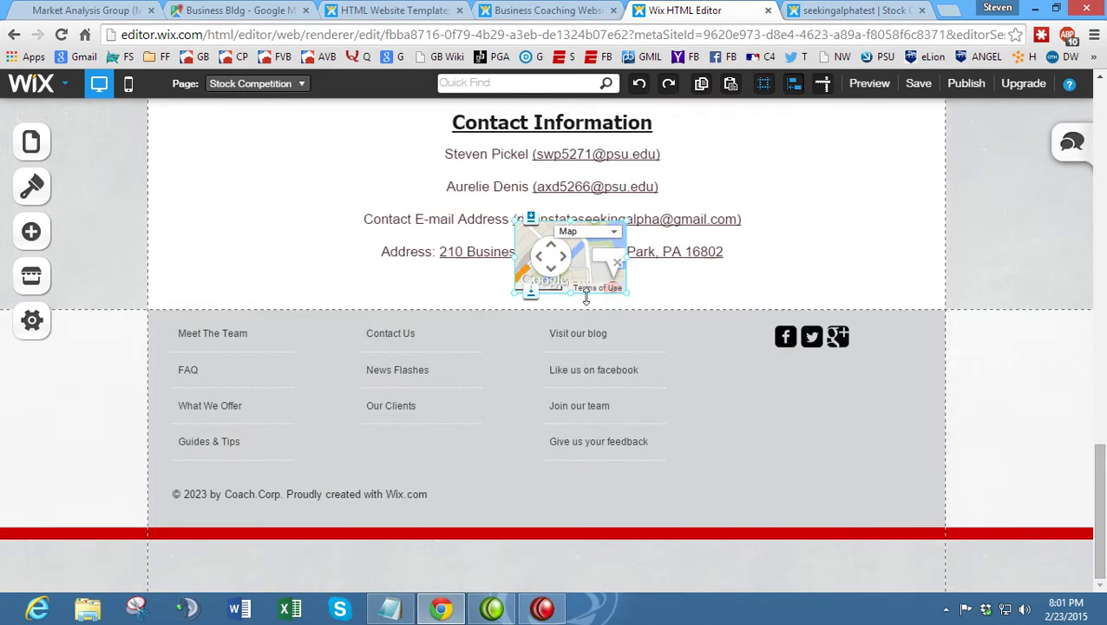
{"action": "left_click_drag", "start_coordinate": [590, 269], "coordinate": [763, 320]}
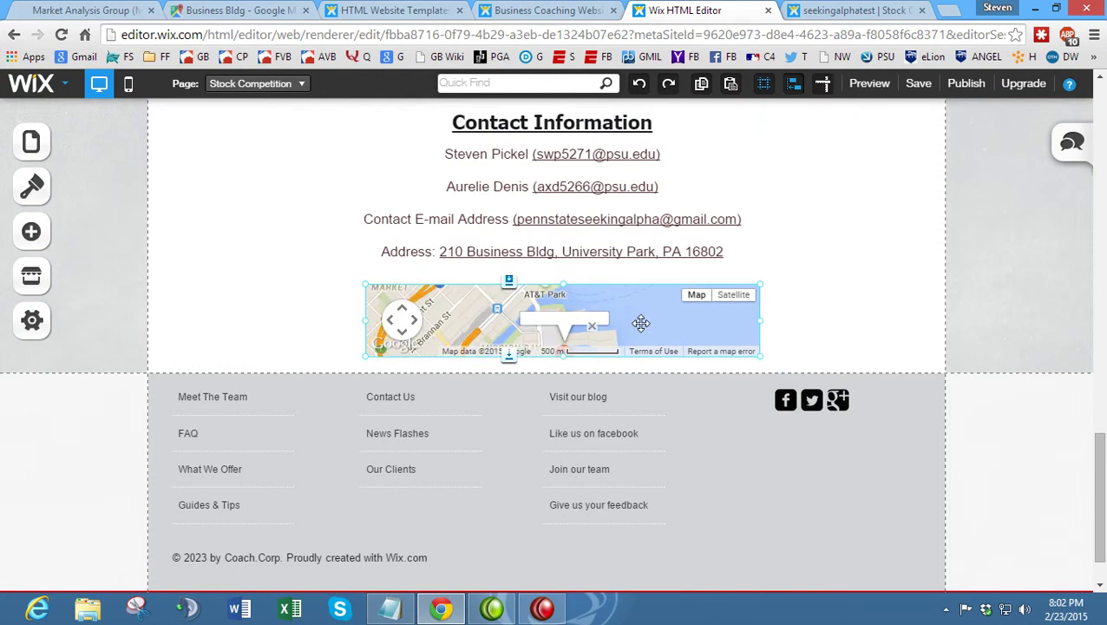
{"action": "scroll", "coordinate": [579, 320], "scroll_direction": "down", "scroll_amount": 1}
{"action": "left_click_drag", "start_coordinate": [565, 295], "coordinate": [549, 407]}
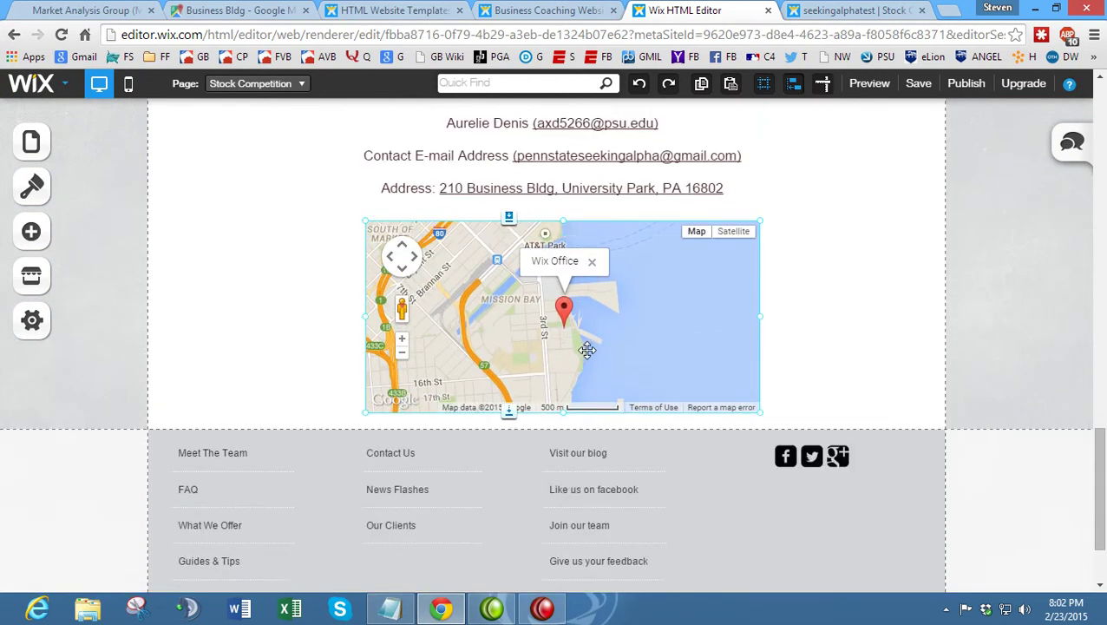
{"action": "left_click", "coordinate": [661, 328]}
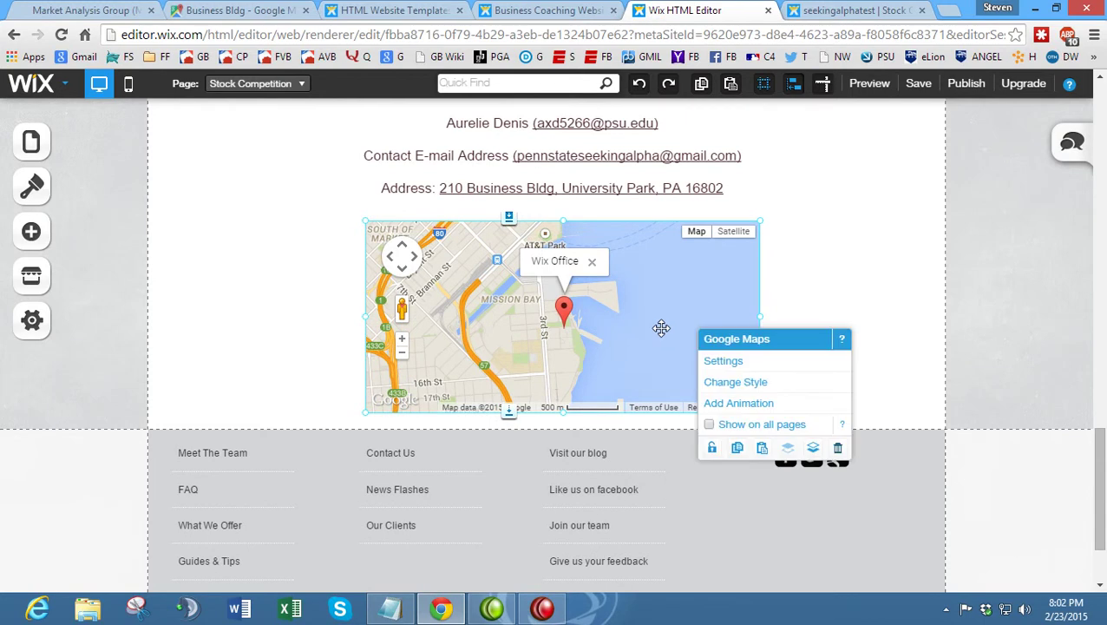
- Set the map's address to Business Bldg, Penn State University copied from Google Maps, and realign it
{"action": "left_click", "coordinate": [734, 367]}
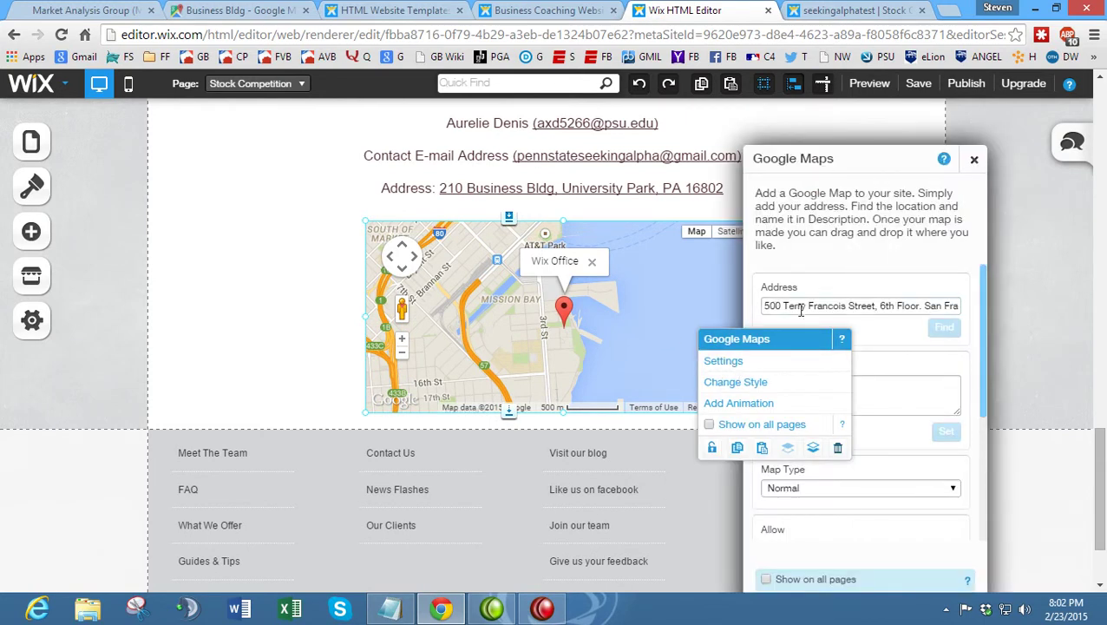
{"action": "left_click", "coordinate": [234, 10]}
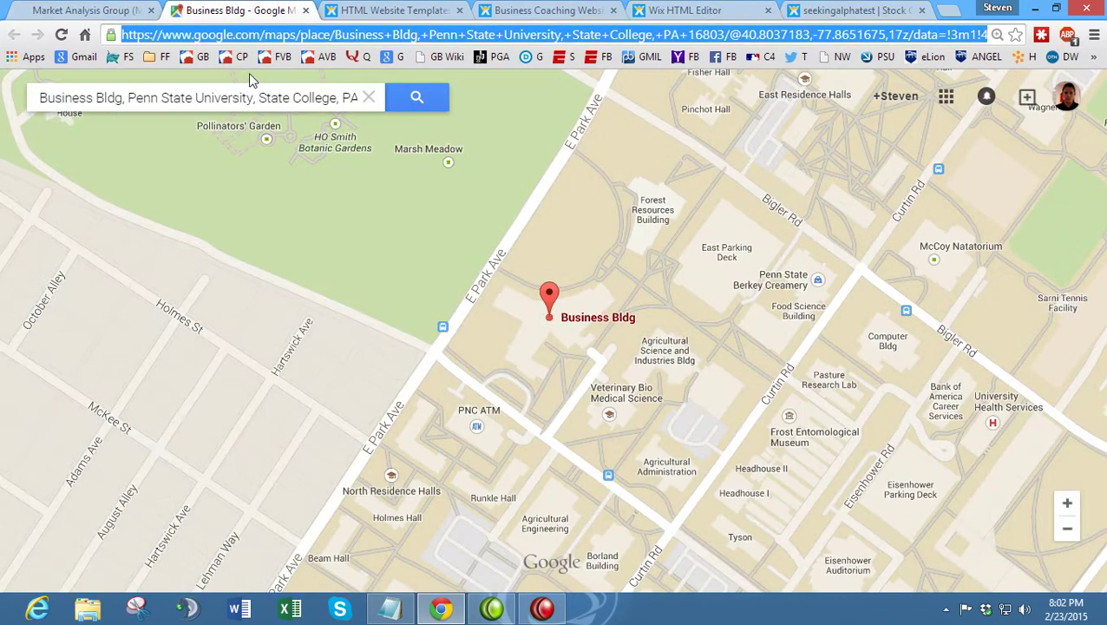
{"action": "left_click", "coordinate": [42, 97]}
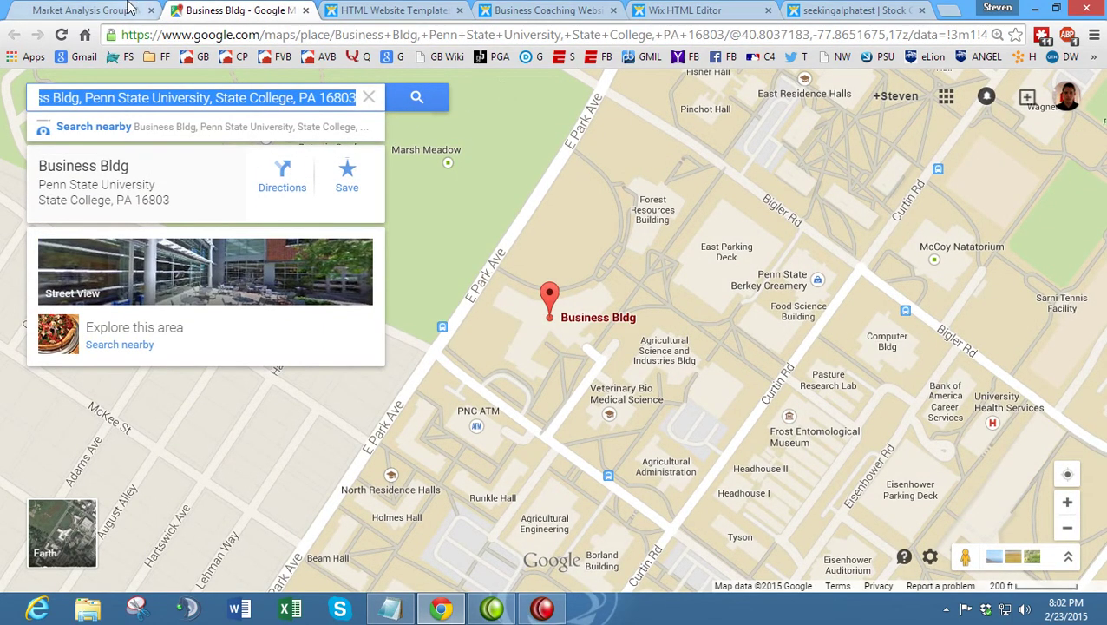
{"action": "left_click", "coordinate": [698, 10]}
{"action": "left_click_drag", "start_coordinate": [763, 305], "coordinate": [1032, 301]}
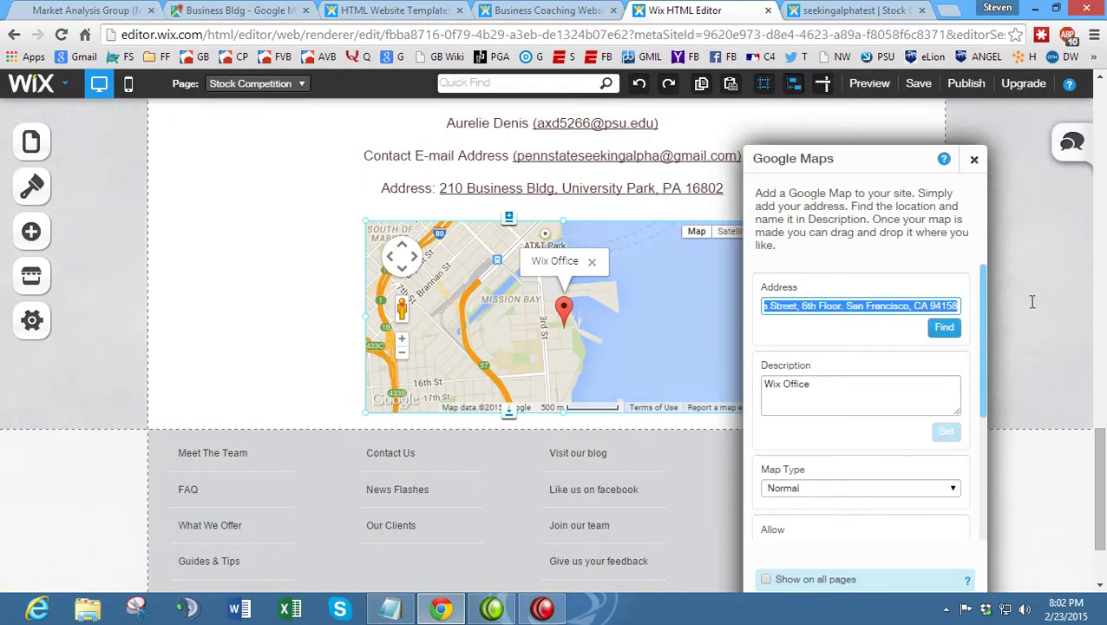
{"action": "type", "text": "Business Bldg, Penn State University, State College, PA 16802"}
{"action": "left_click", "coordinate": [944, 327]}
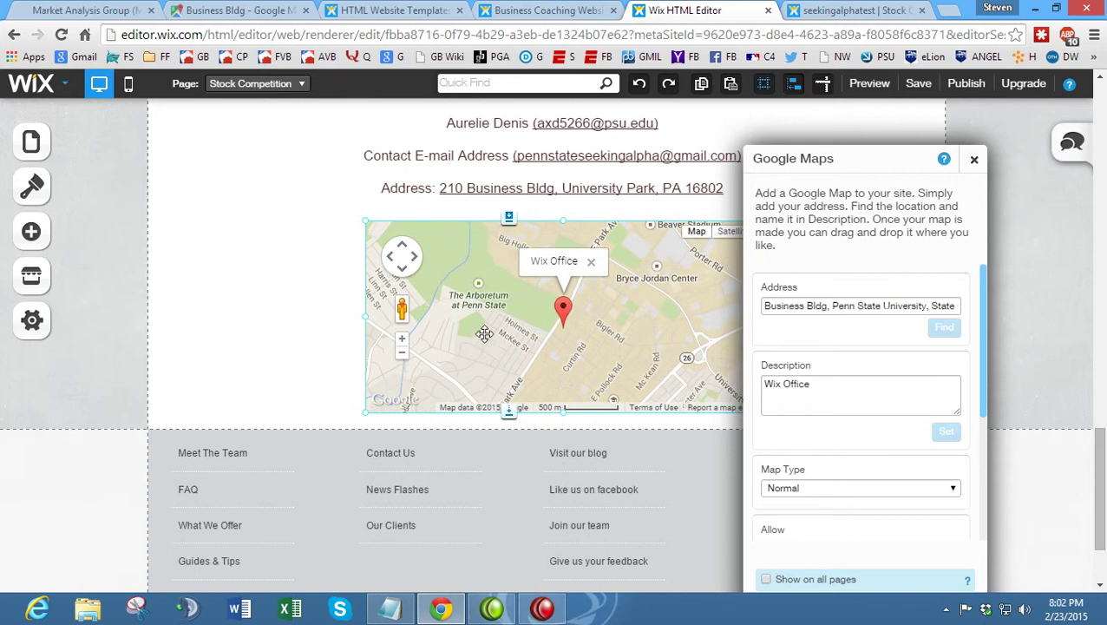
{"action": "left_click_drag", "start_coordinate": [587, 351], "coordinate": [553, 333]}
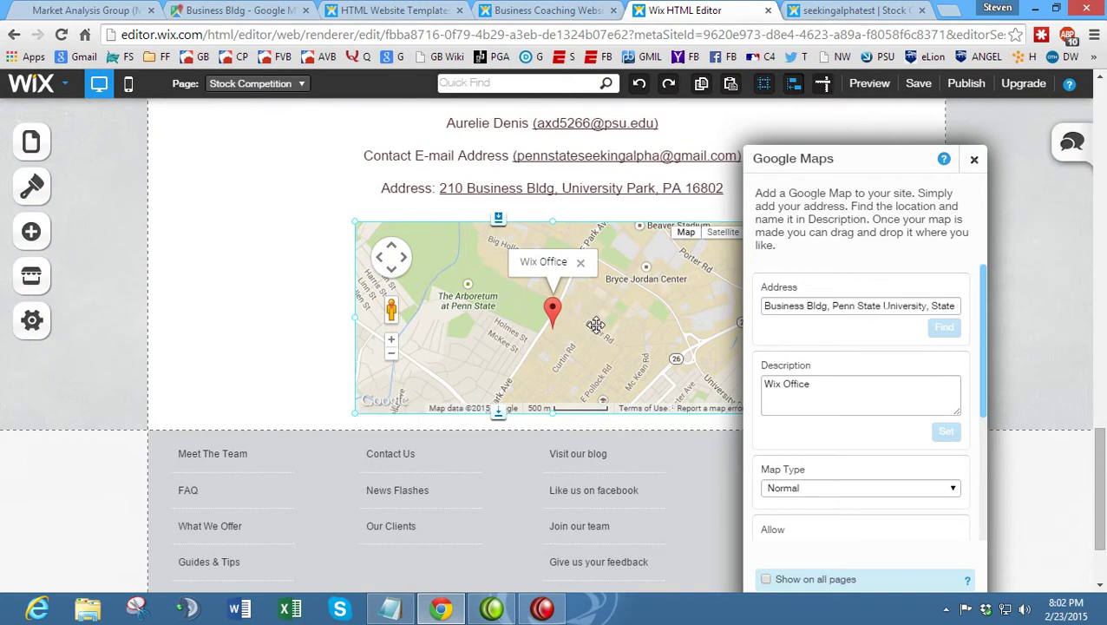
- Open the map's settings and check the Business Bldg Google Map and the live Market Analysis Group site
{"action": "left_click", "coordinate": [595, 325]}
{"action": "left_click", "coordinate": [826, 396]}
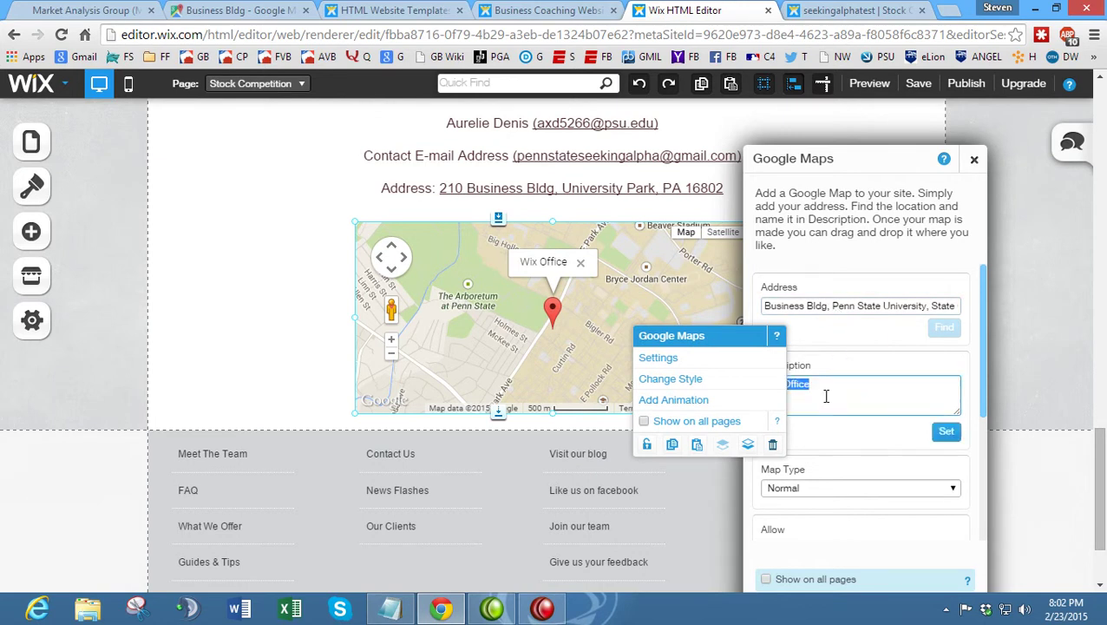
{"action": "left_click_drag", "start_coordinate": [726, 341], "coordinate": [265, 255]}
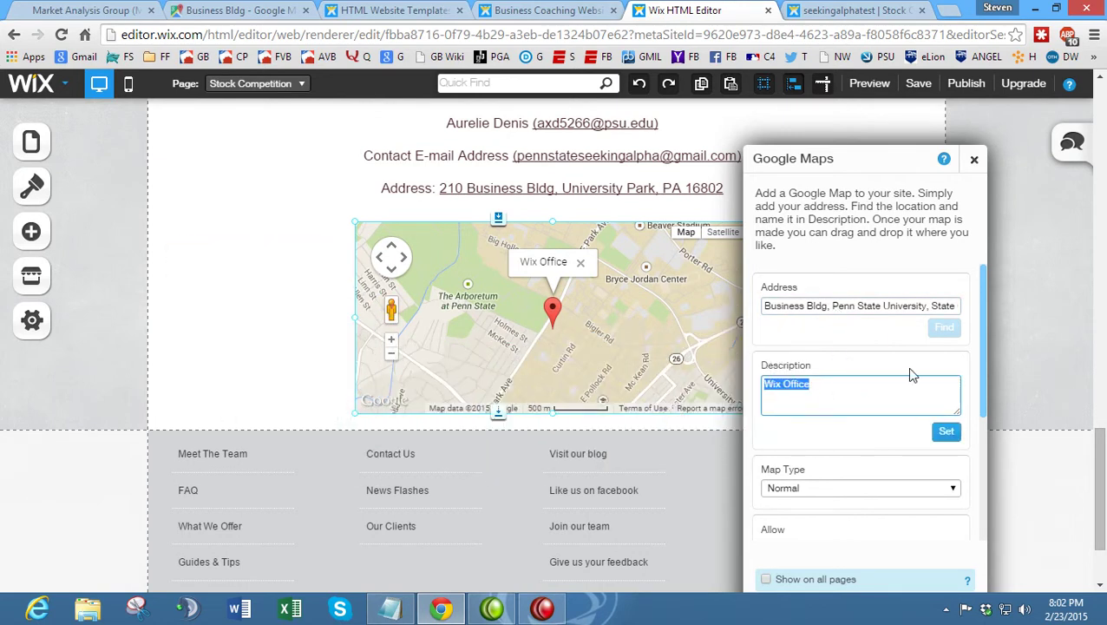
{"action": "left_click", "coordinate": [232, 11]}
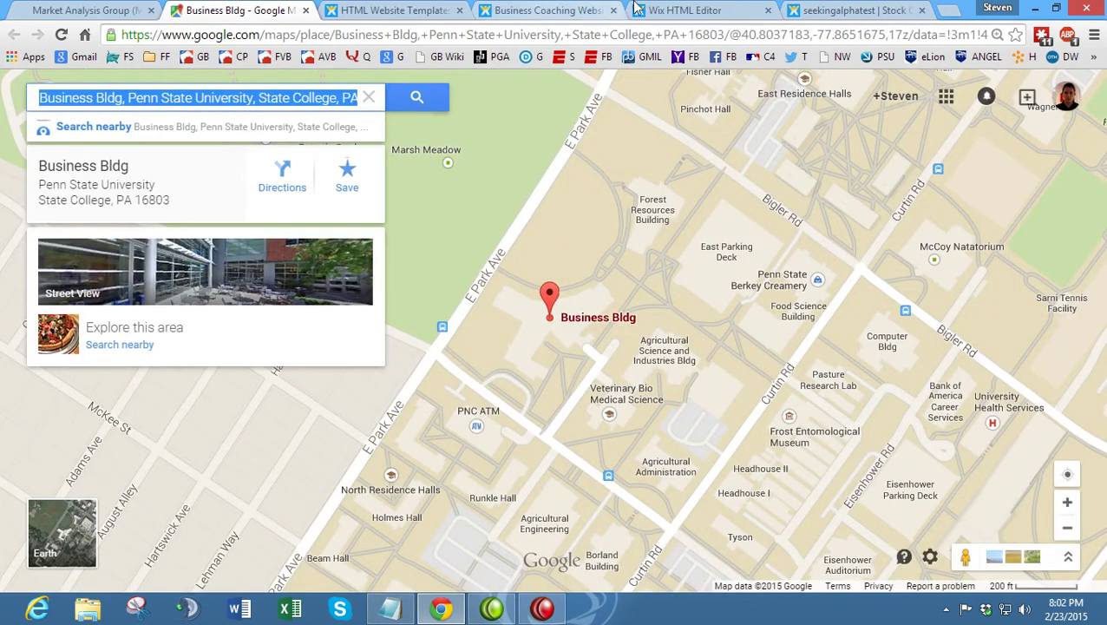
{"action": "left_click", "coordinate": [695, 10]}
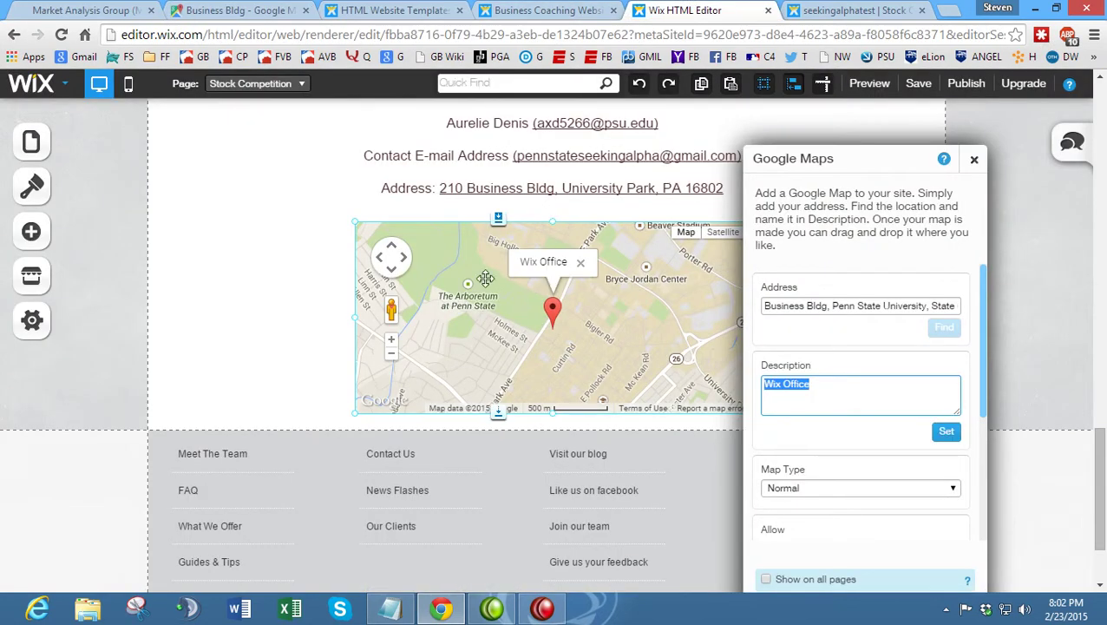
{"action": "left_click", "coordinate": [82, 10]}
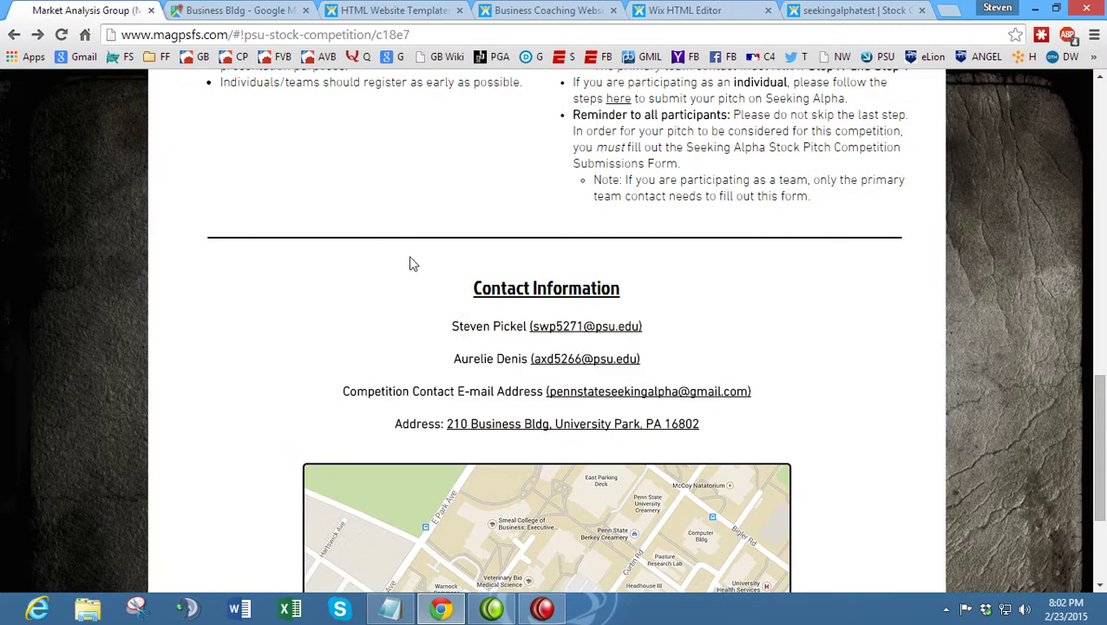
{"action": "scroll", "coordinate": [395, 265], "scroll_direction": "down", "scroll_amount": 2}
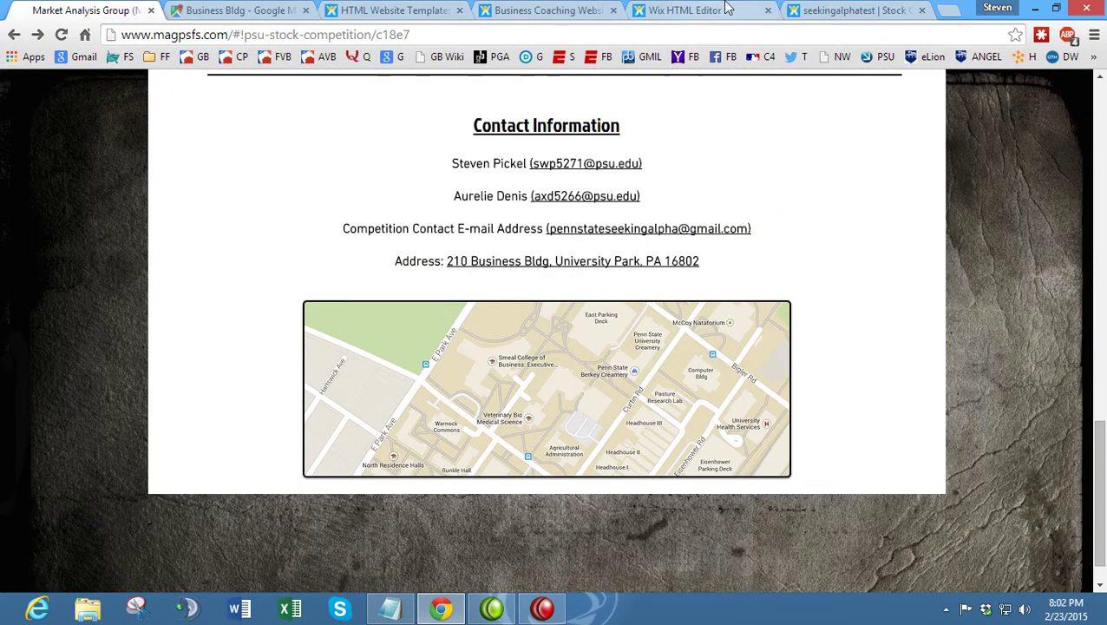
{"action": "left_click", "coordinate": [721, 11]}
- Replace the marker description 'Wix Office' with 'Smeal College of Business', apply it, and close the map settings
{"action": "left_click_drag", "start_coordinate": [822, 389], "coordinate": [693, 392]}
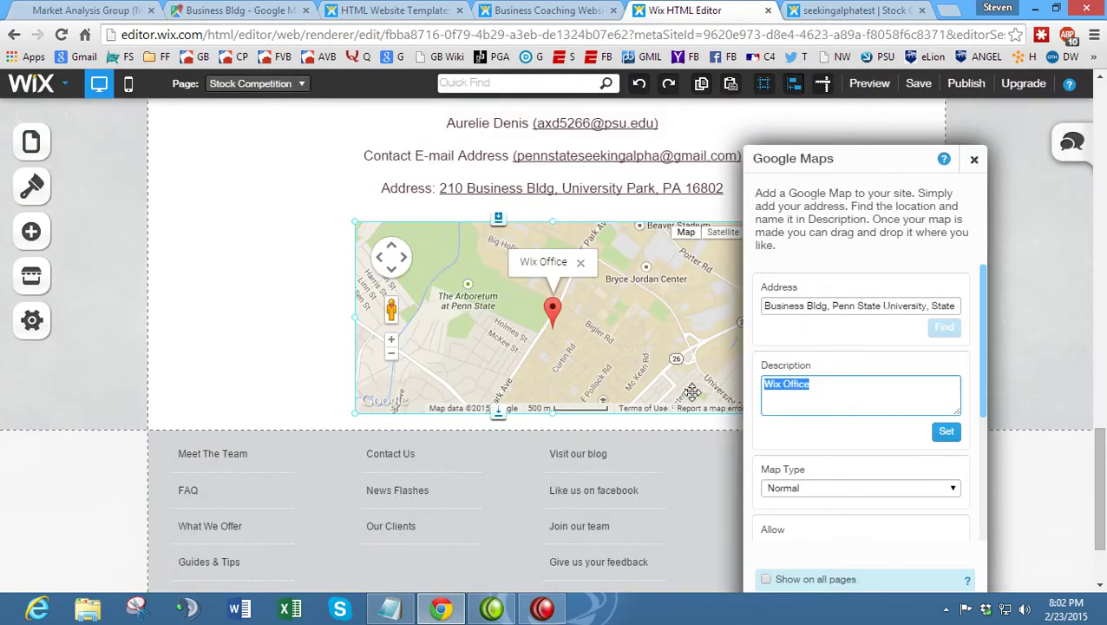
{"action": "type", "text": "St"}
{"action": "key", "text": "BackSpace"}
{"action": "key", "text": "BackSpace"}
{"action": "type", "text": "Smeal College of Business"}
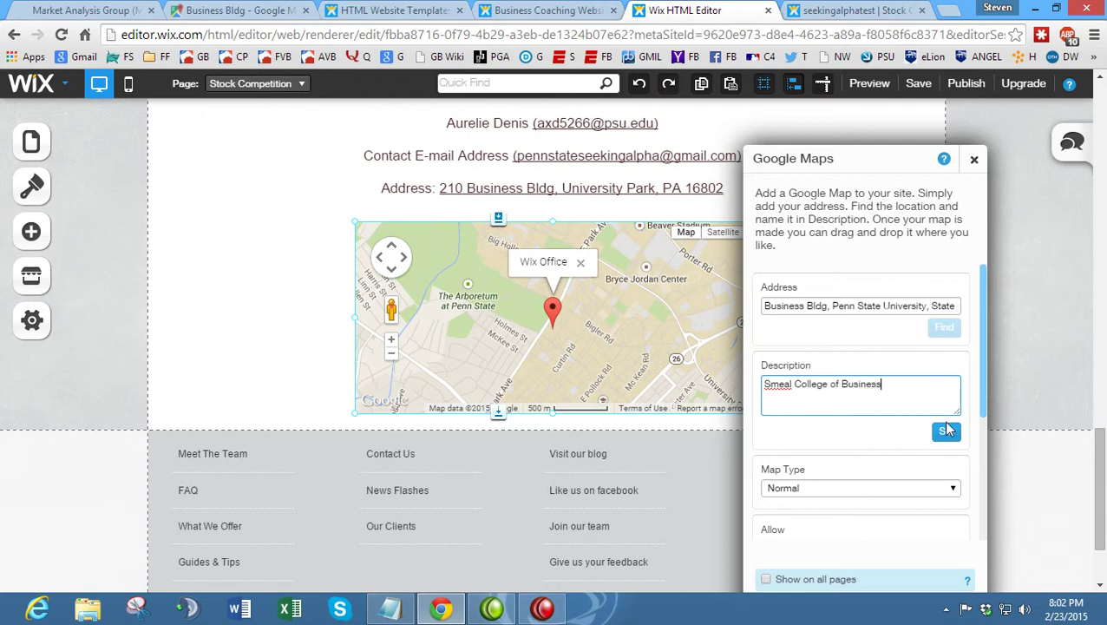
{"action": "left_click", "coordinate": [946, 430]}
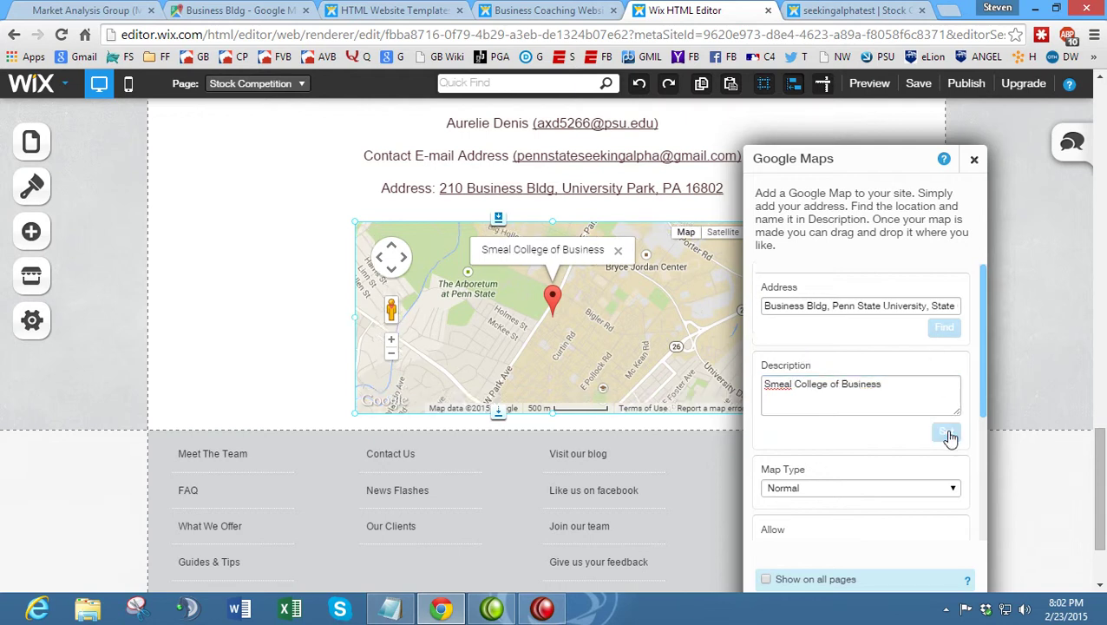
{"action": "left_click", "coordinate": [971, 160]}
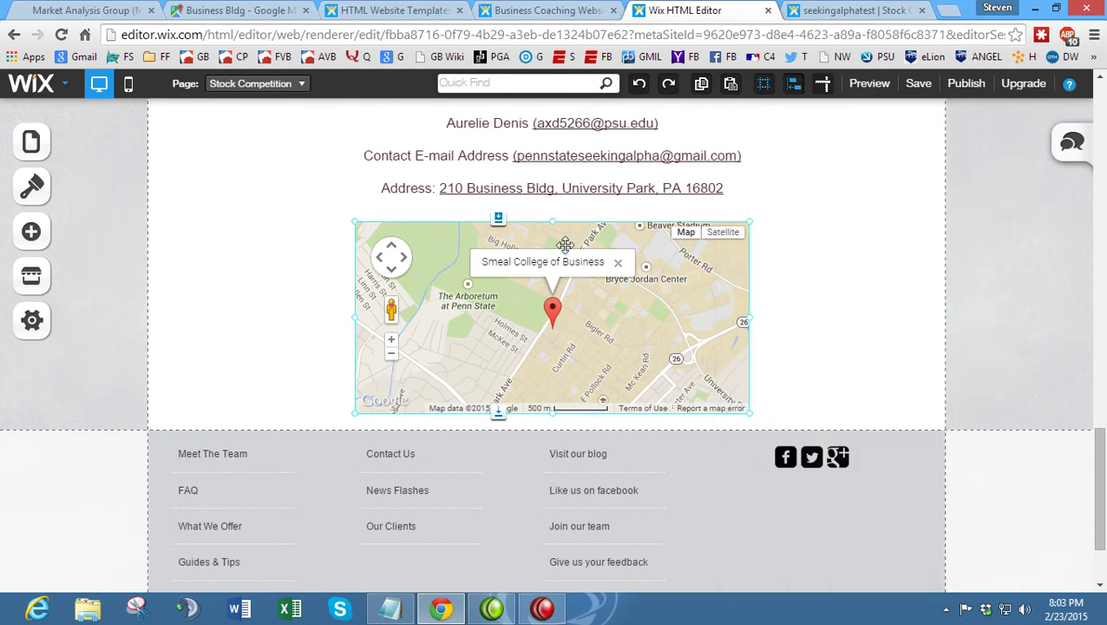
- Reselect the map on the canvas, then view the live Market Analysis Group site's contact section
{"action": "left_click", "coordinate": [319, 279]}
{"action": "left_click", "coordinate": [292, 243]}
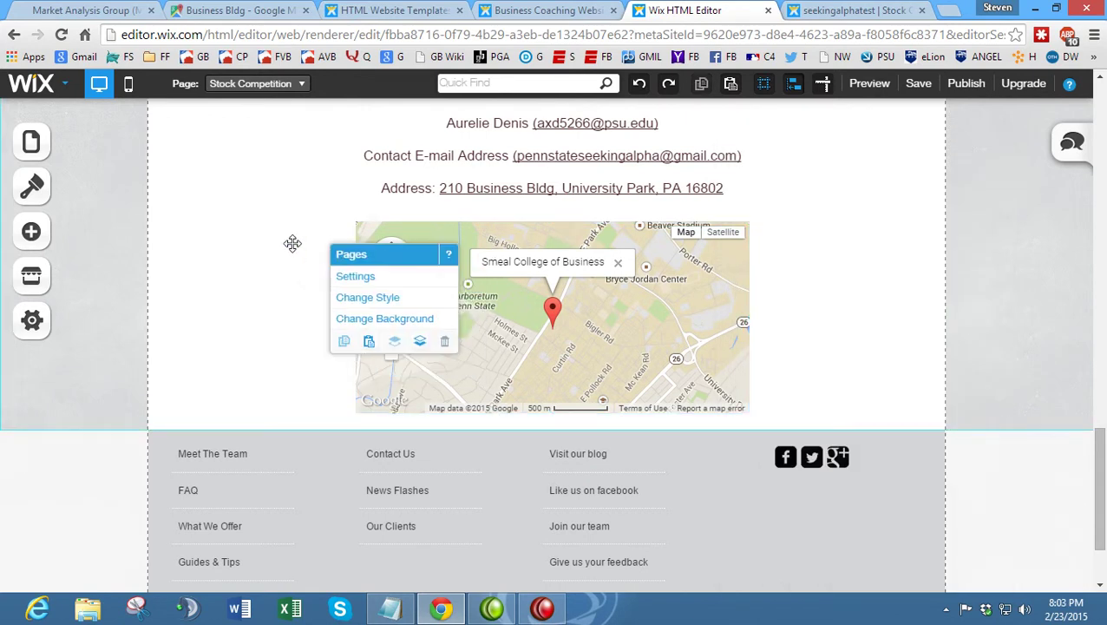
{"action": "left_click", "coordinate": [305, 182]}
{"action": "left_click", "coordinate": [639, 280]}
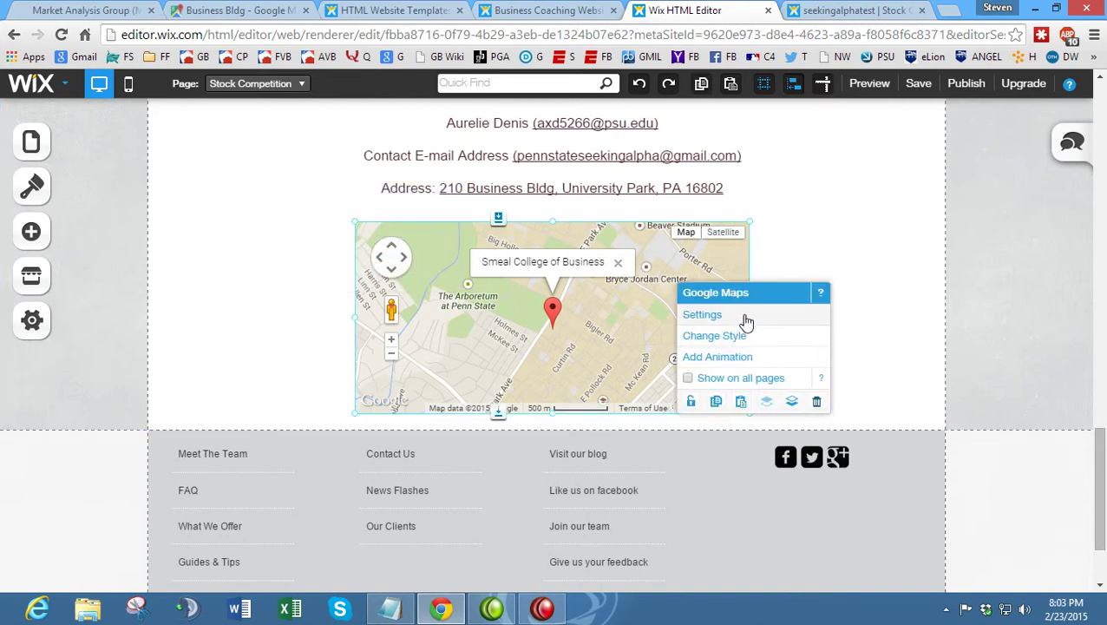
{"action": "left_click", "coordinate": [98, 10]}
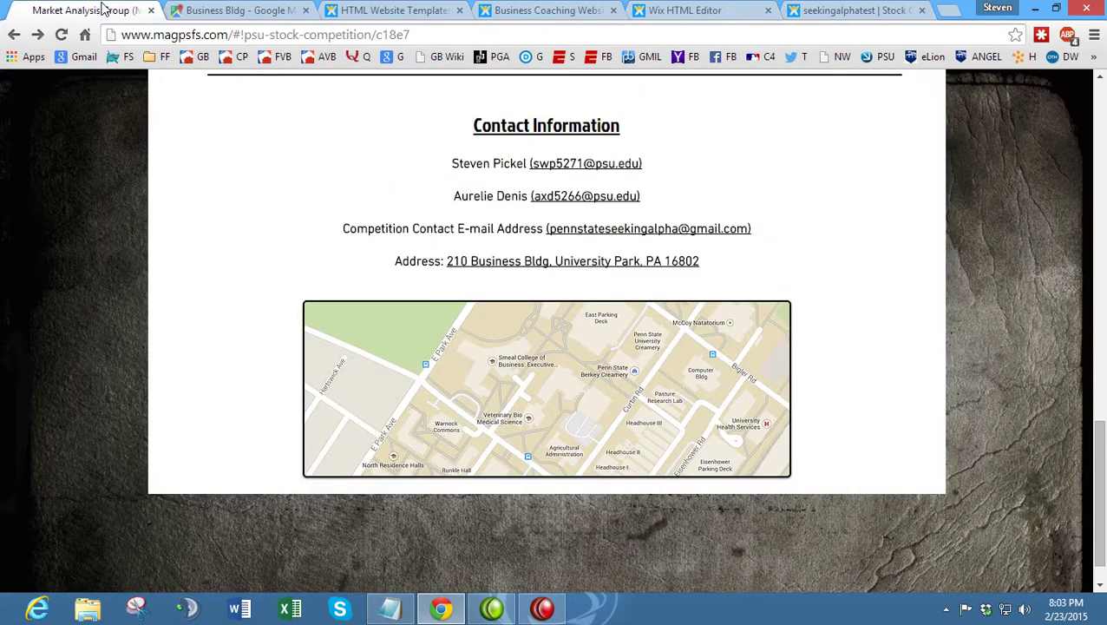
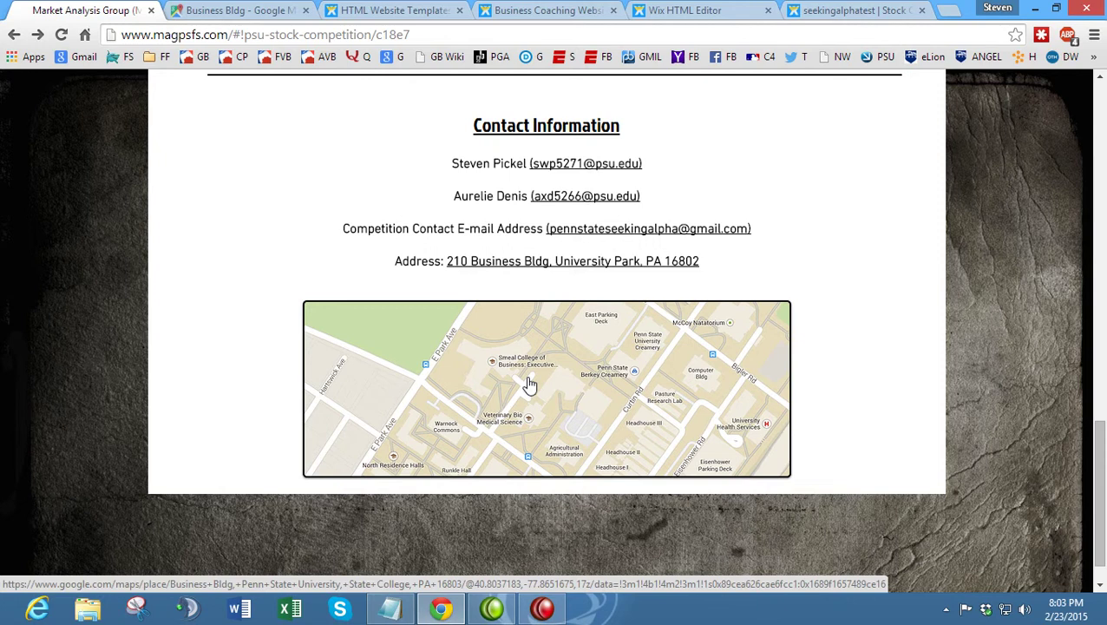
- Compare the Business Bldg map with the Market Analysis Group contact page, then deselect the map in the editor
{"action": "left_click", "coordinate": [286, 9]}
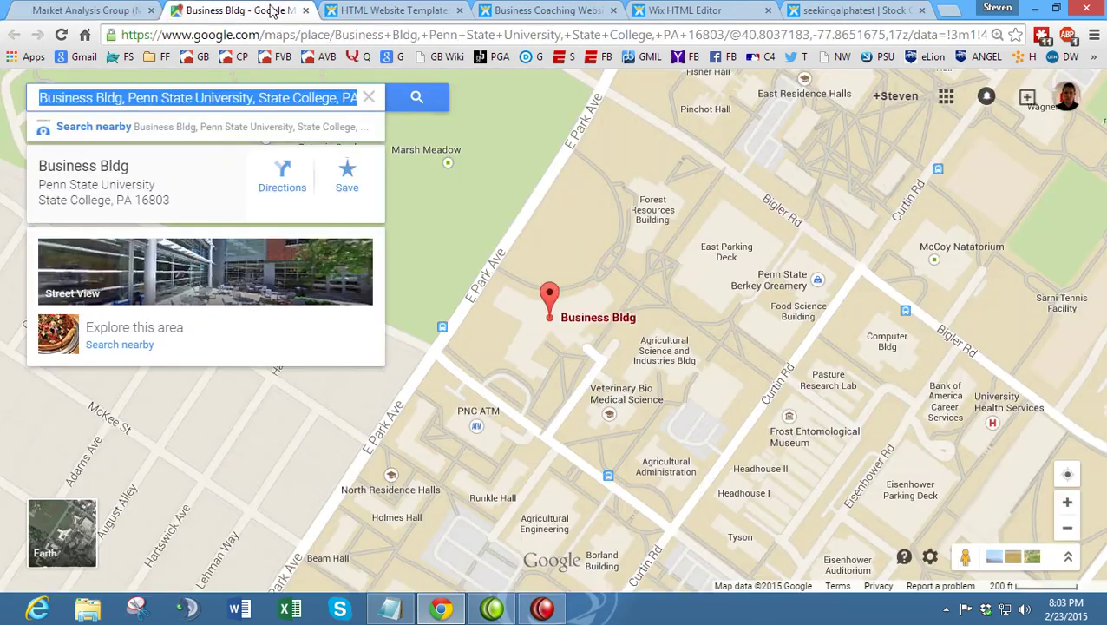
{"action": "left_click", "coordinate": [129, 8]}
{"action": "left_click", "coordinate": [652, 9]}
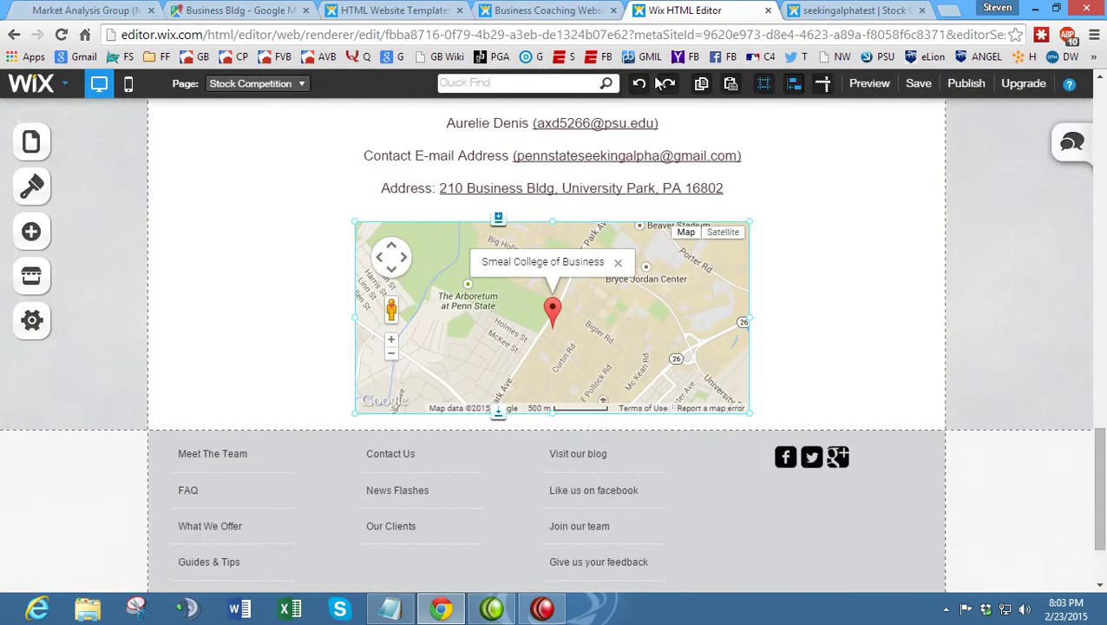
{"action": "left_click", "coordinate": [777, 259]}
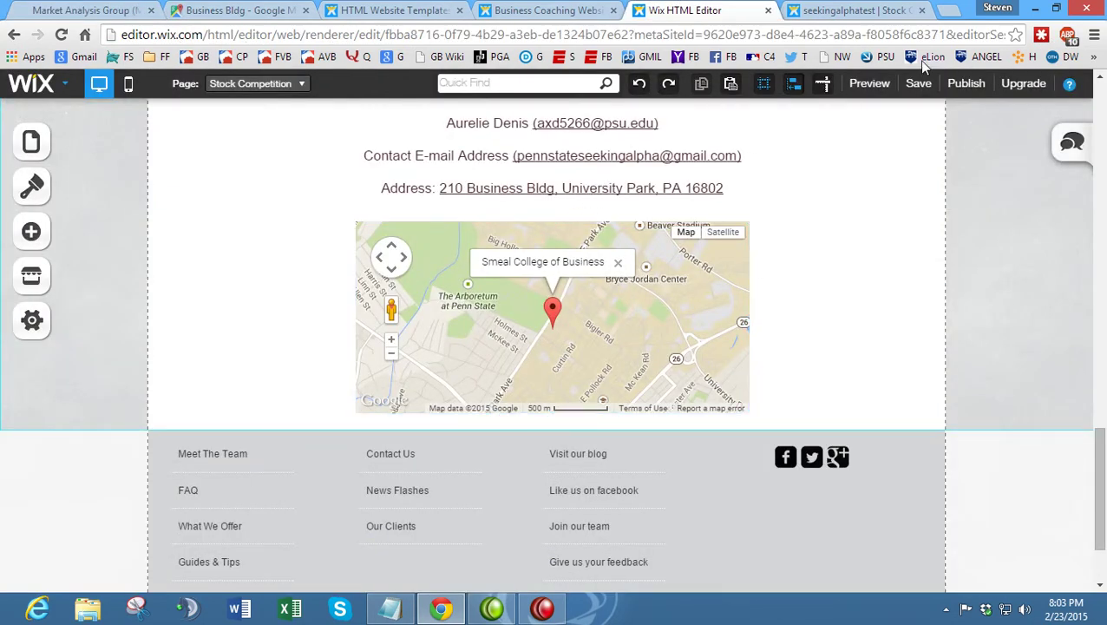
- Publish the site, dismiss the success and sharing prompts, and view the live site
{"action": "left_click", "coordinate": [965, 83]}
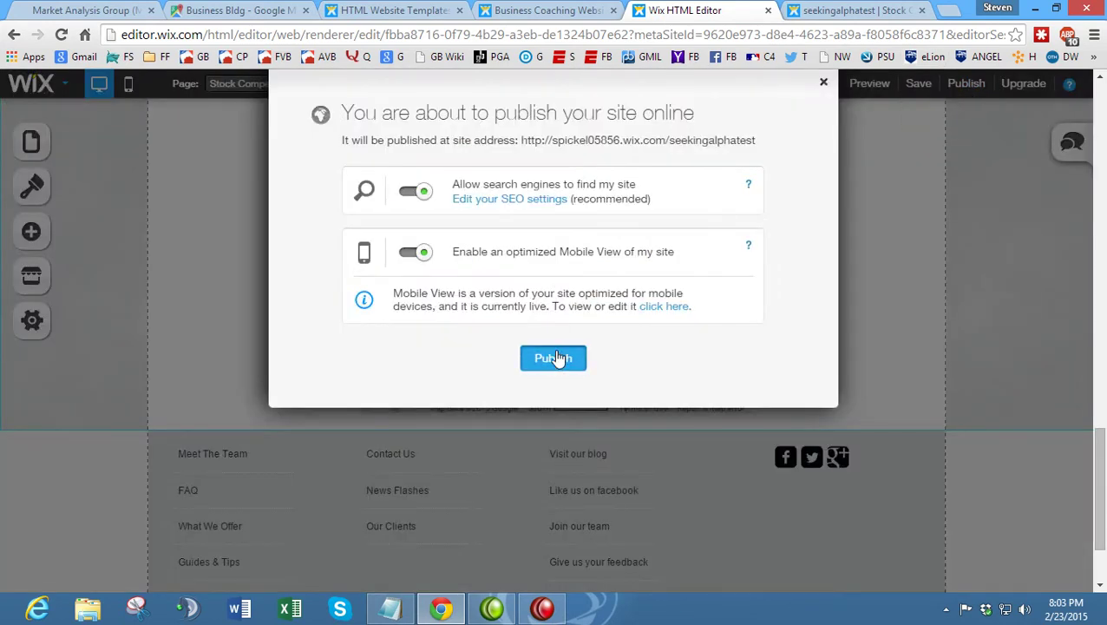
{"action": "left_click", "coordinate": [555, 358]}
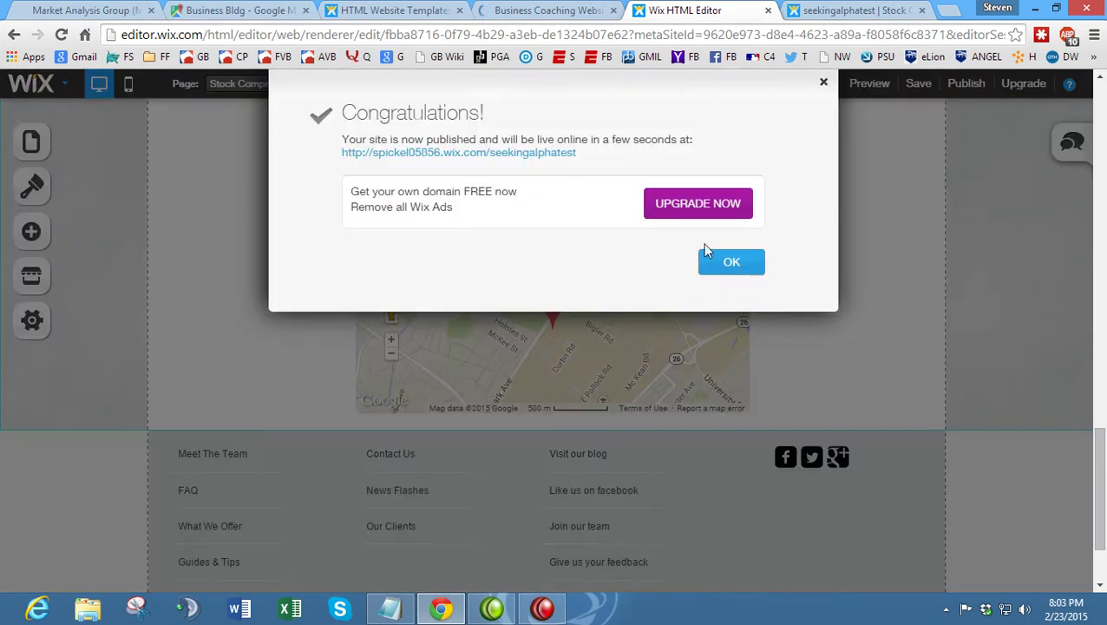
{"action": "left_click", "coordinate": [729, 265]}
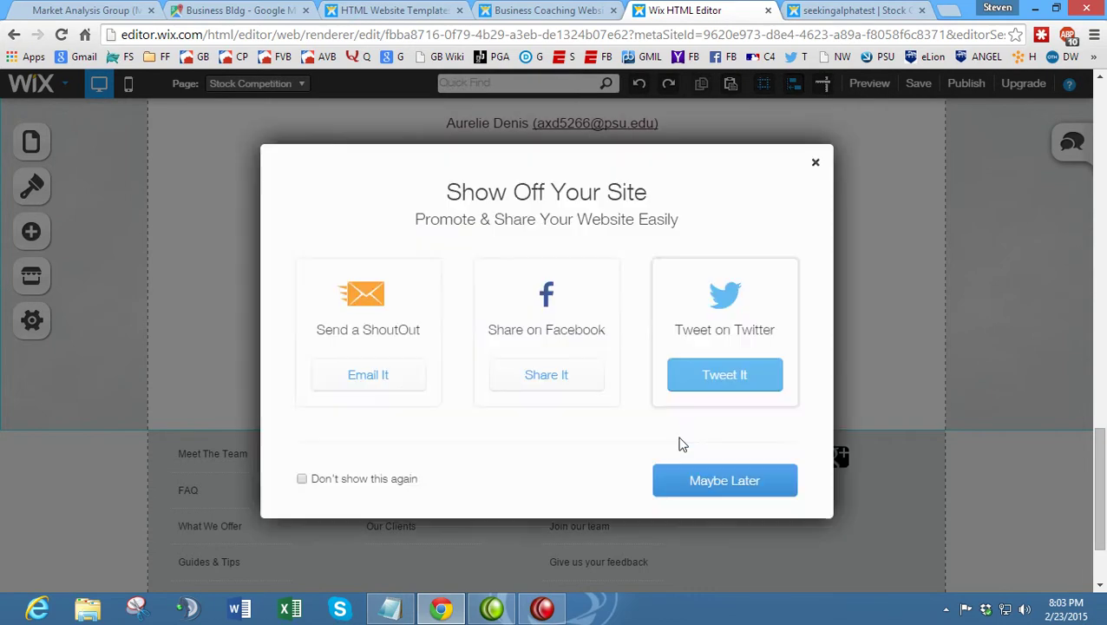
{"action": "left_click", "coordinate": [694, 478]}
{"action": "left_click", "coordinate": [857, 11]}
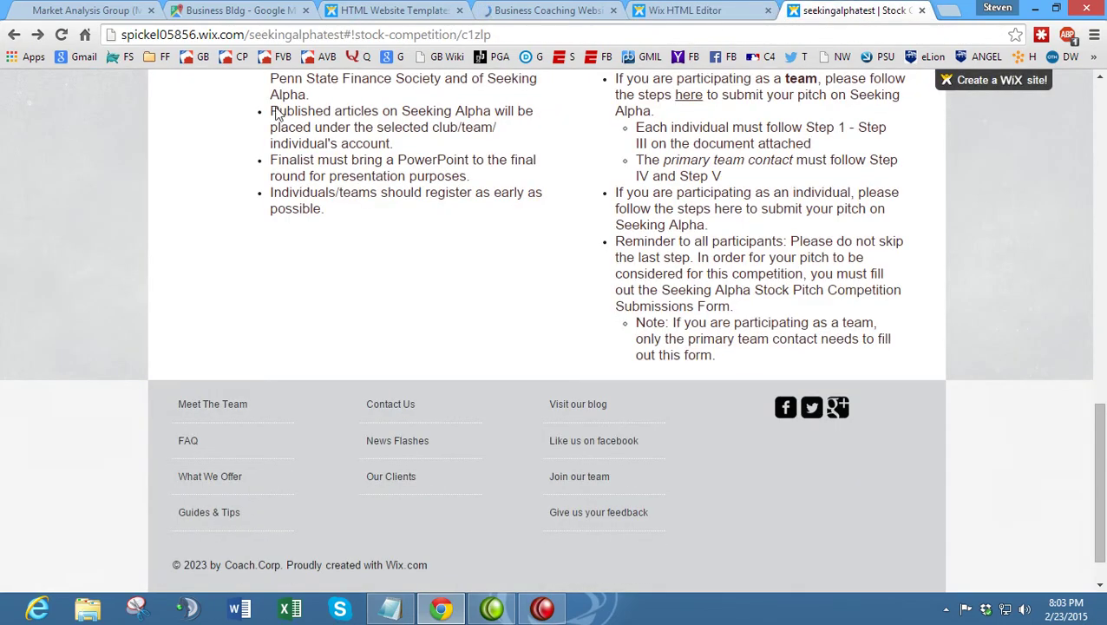
{"action": "left_click", "coordinate": [61, 34]}
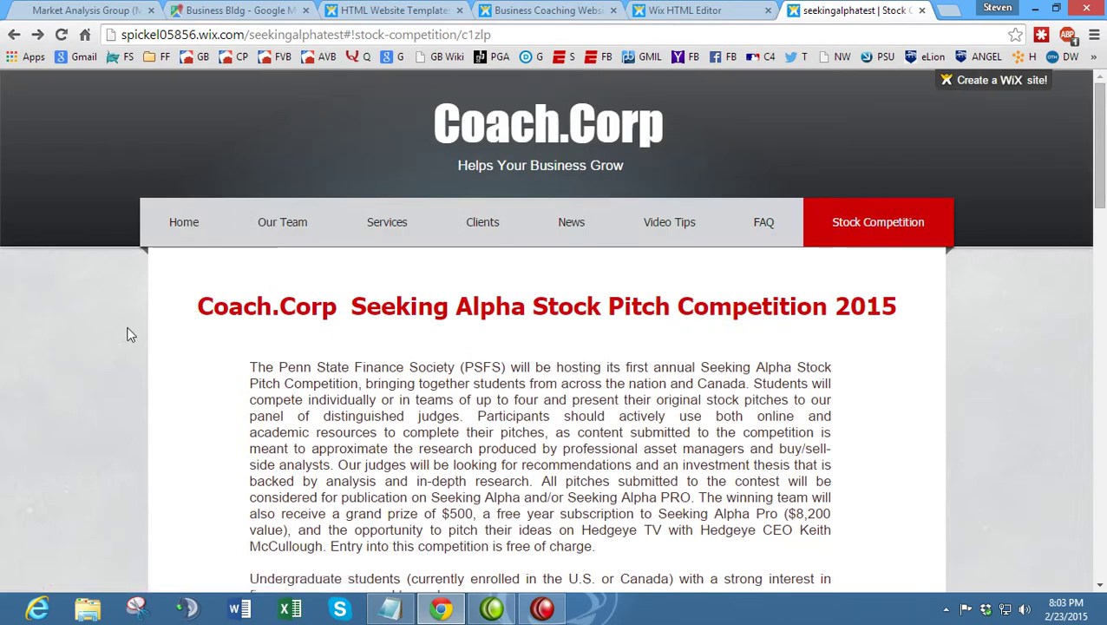
{"action": "scroll", "coordinate": [208, 328], "scroll_direction": "down", "scroll_amount": 7}
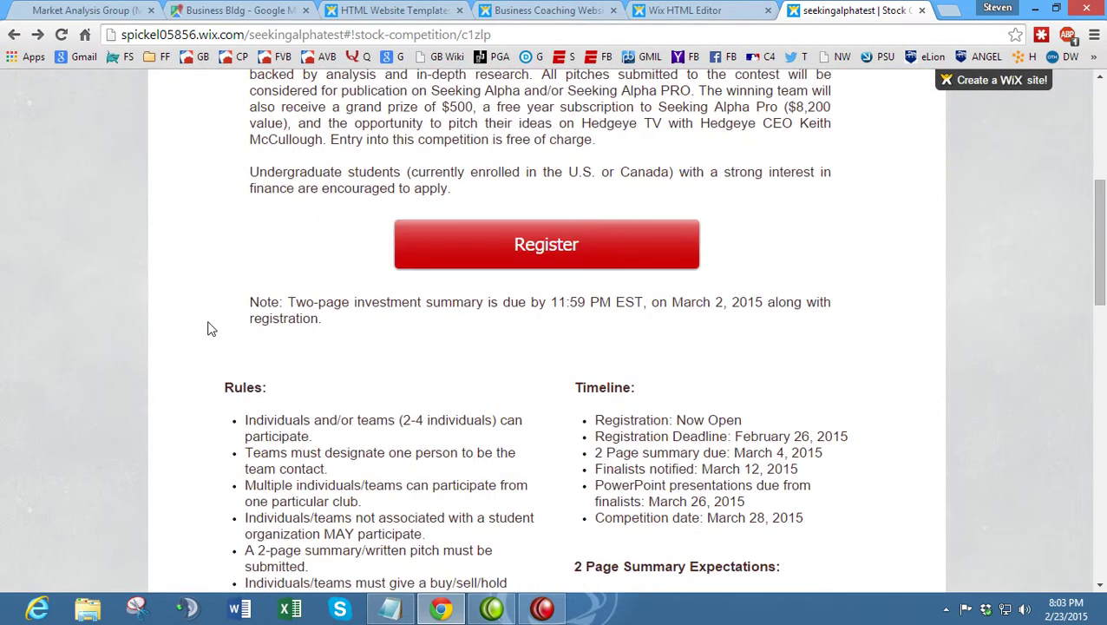
{"action": "scroll", "coordinate": [208, 328], "scroll_direction": "down", "scroll_amount": 11}
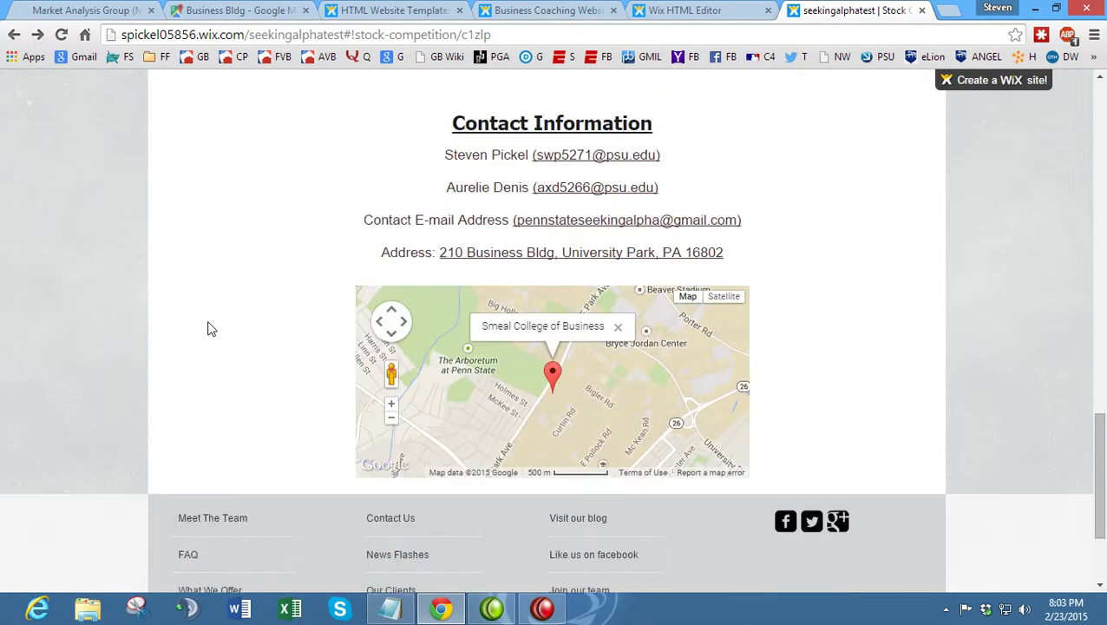
{"action": "scroll", "coordinate": [396, 325], "scroll_direction": "up", "scroll_amount": 16}
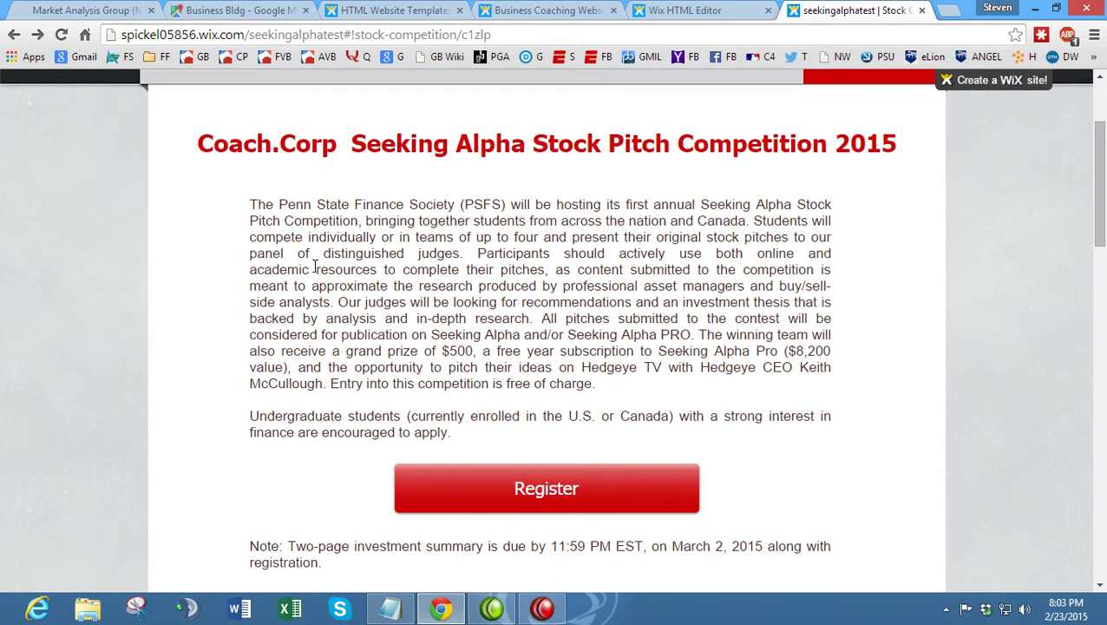
{"action": "scroll", "coordinate": [488, 374], "scroll_direction": "down", "scroll_amount": 9}
{"action": "scroll", "coordinate": [487, 374], "scroll_direction": "down", "scroll_amount": 2}
{"action": "scroll", "coordinate": [563, 321], "scroll_direction": "up", "scroll_amount": 5}
{"action": "scroll", "coordinate": [495, 260], "scroll_direction": "down", "scroll_amount": 4}
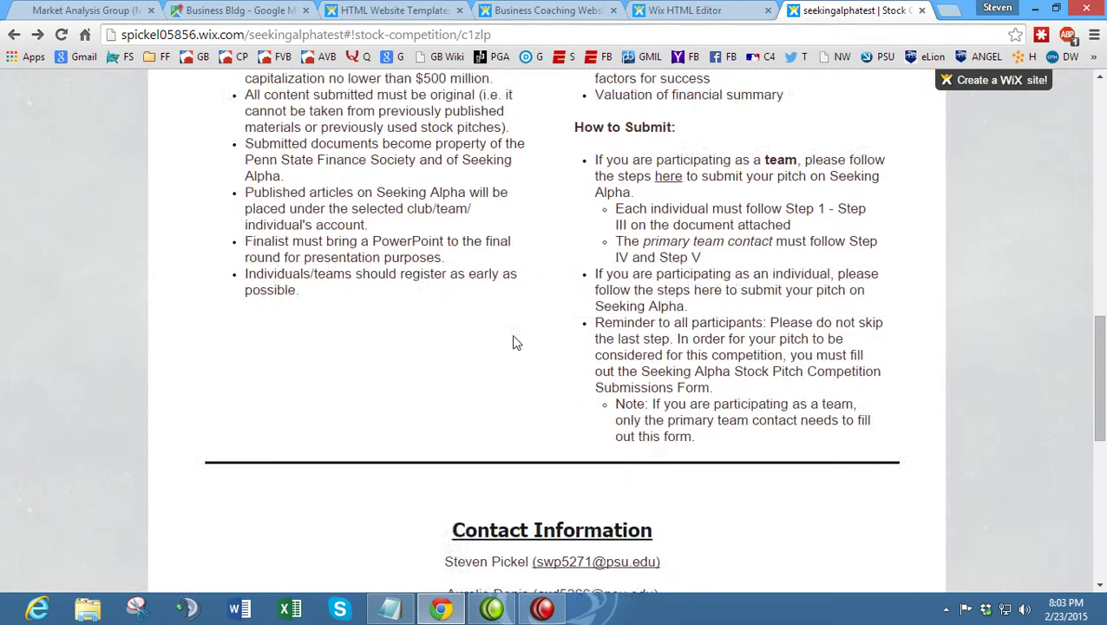
{"action": "scroll", "coordinate": [513, 342], "scroll_direction": "down", "scroll_amount": 3}
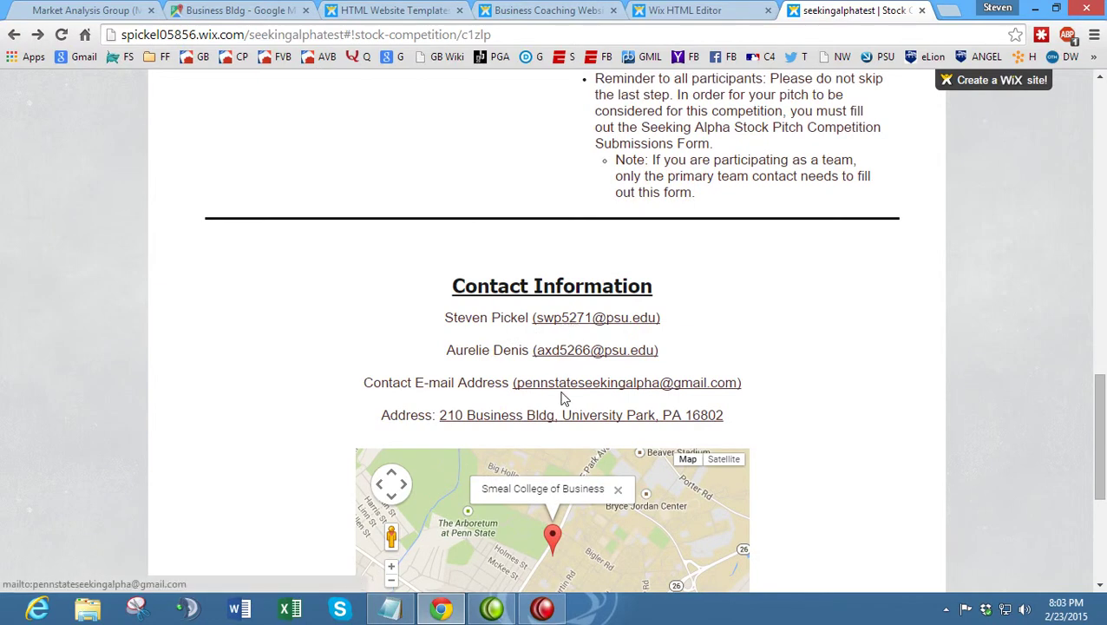
{"action": "scroll", "coordinate": [552, 378], "scroll_direction": "down", "scroll_amount": 1}
{"action": "left_click", "coordinate": [556, 340]}
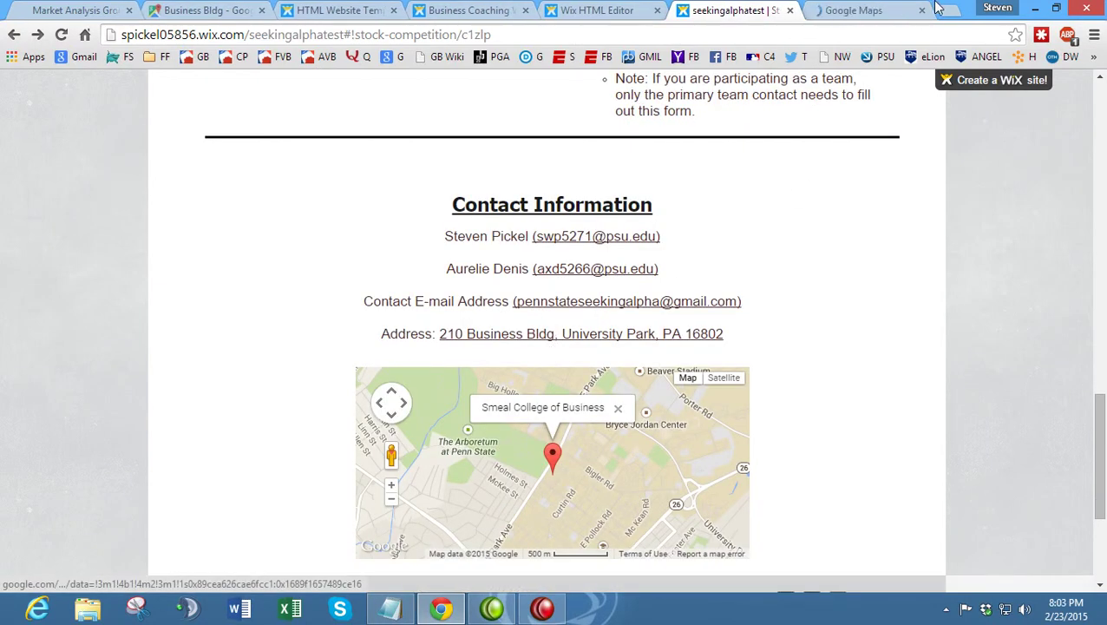
{"action": "left_click", "coordinate": [900, 8]}
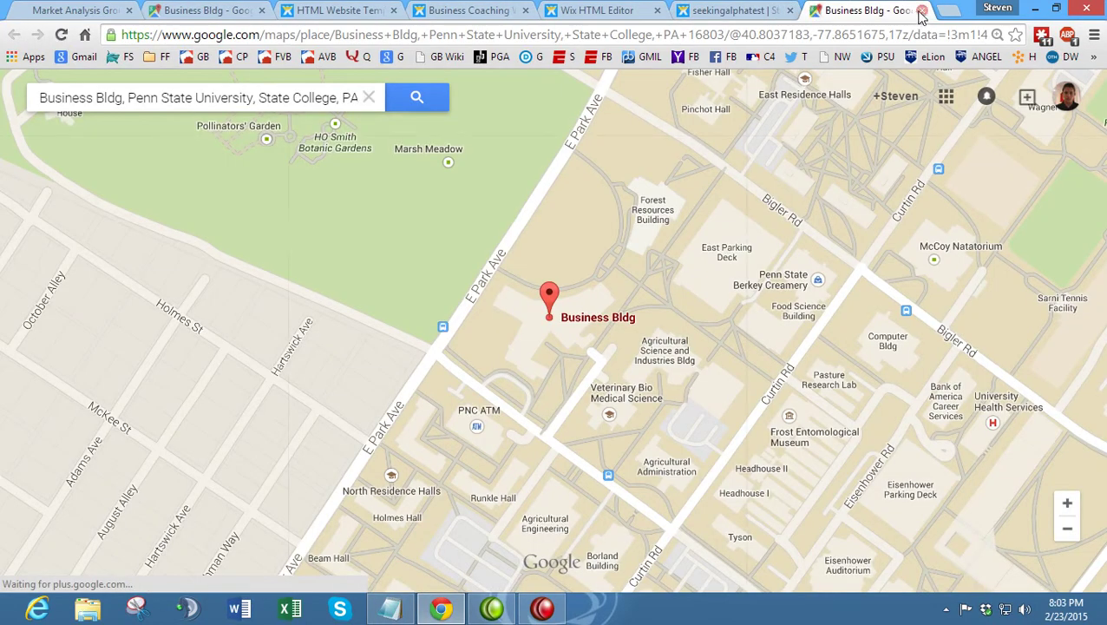
{"action": "left_click", "coordinate": [921, 13]}
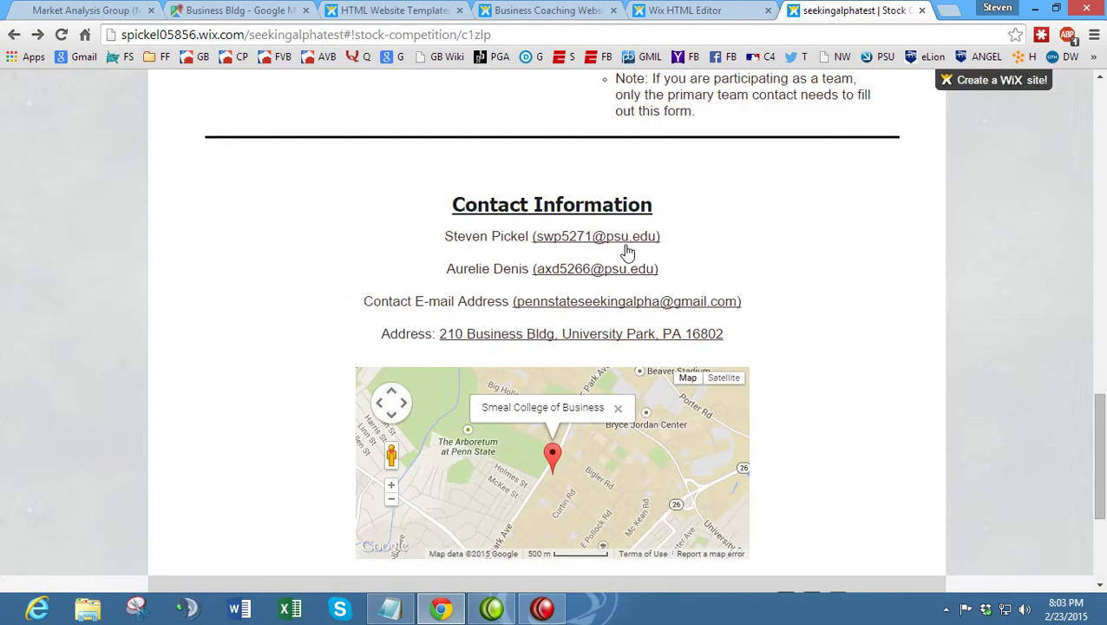
{"action": "scroll", "coordinate": [601, 286], "scroll_direction": "down", "scroll_amount": 2}
{"action": "mouse_move", "coordinate": [616, 321]}
{"action": "left_mouse_down"}
{"action": "mouse_move", "coordinate": [592, 289]}
{"action": "mouse_move", "coordinate": [640, 329]}
{"action": "mouse_move", "coordinate": [578, 332]}
{"action": "mouse_move", "coordinate": [626, 340]}
{"action": "mouse_move", "coordinate": [752, 256]}
{"action": "mouse_move", "coordinate": [692, 258]}
{"action": "mouse_move", "coordinate": [658, 321]}
{"action": "left_mouse_up"}
{"action": "left_click", "coordinate": [711, 219]}
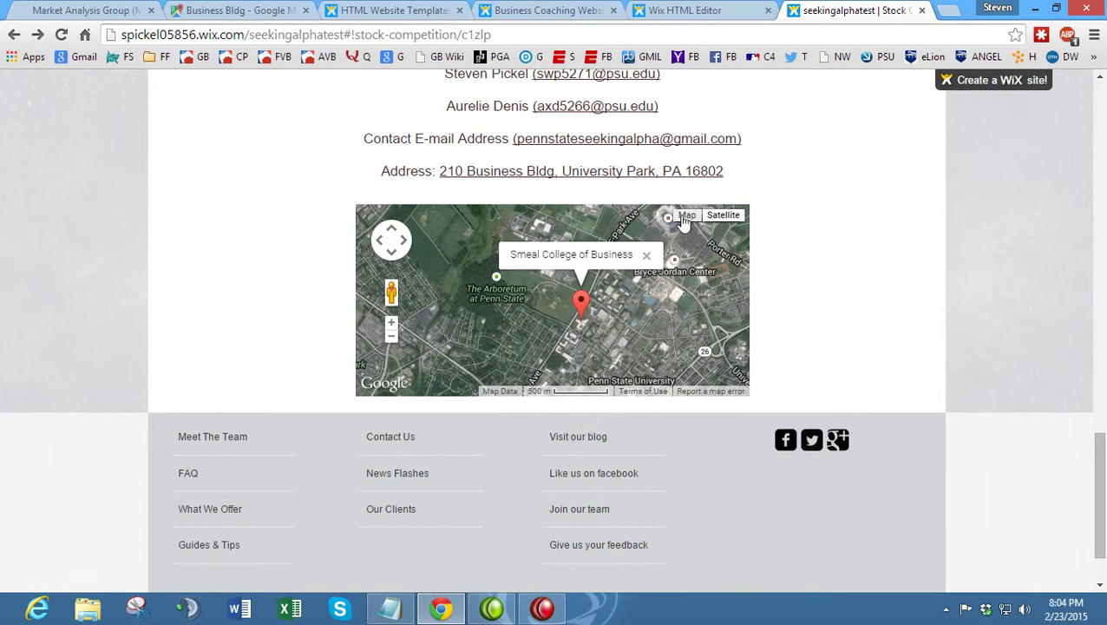
{"action": "left_click", "coordinate": [685, 216]}
{"action": "left_click", "coordinate": [391, 325]}
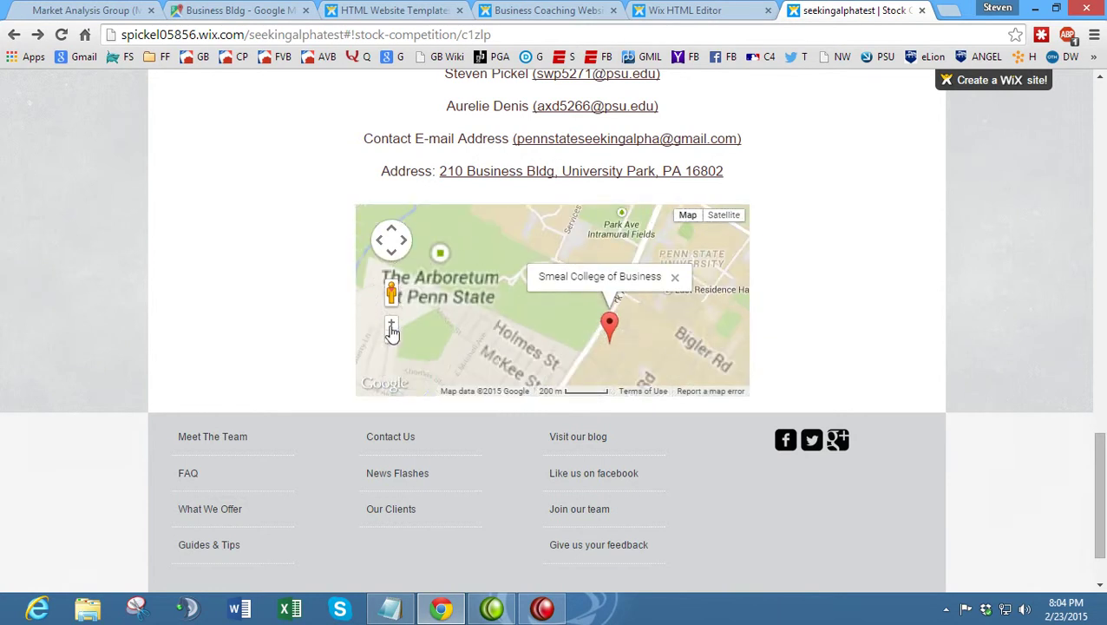
{"action": "mouse_move", "coordinate": [519, 315]}
{"action": "left_mouse_down"}
{"action": "mouse_move", "coordinate": [474, 237]}
{"action": "mouse_move", "coordinate": [471, 246]}
{"action": "left_mouse_up"}
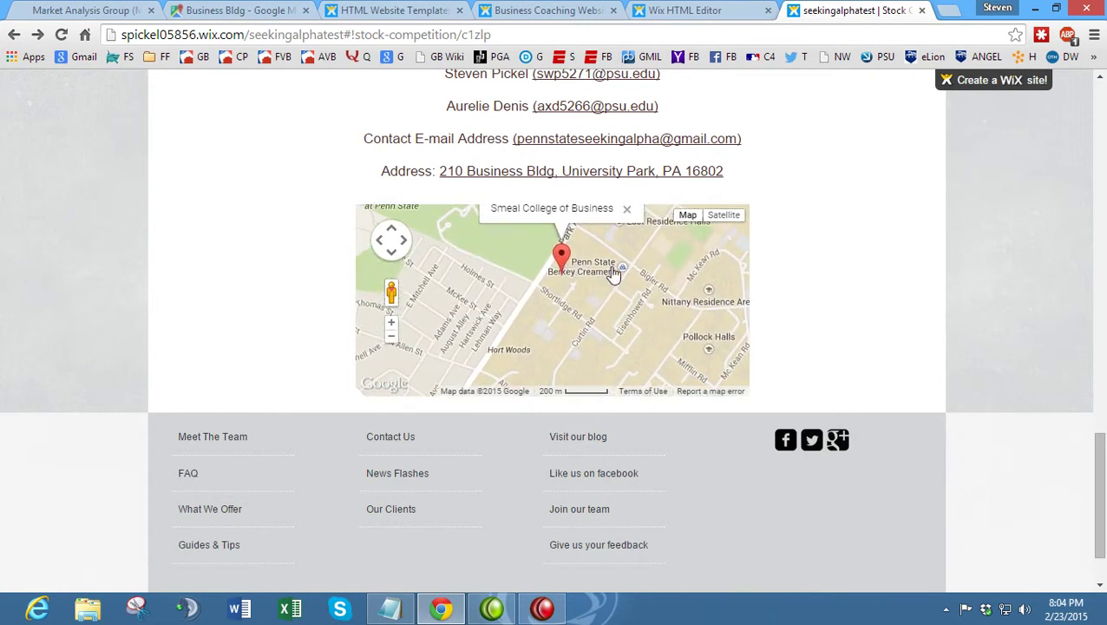
{"action": "left_click_drag", "start_coordinate": [588, 286], "coordinate": [592, 331]}
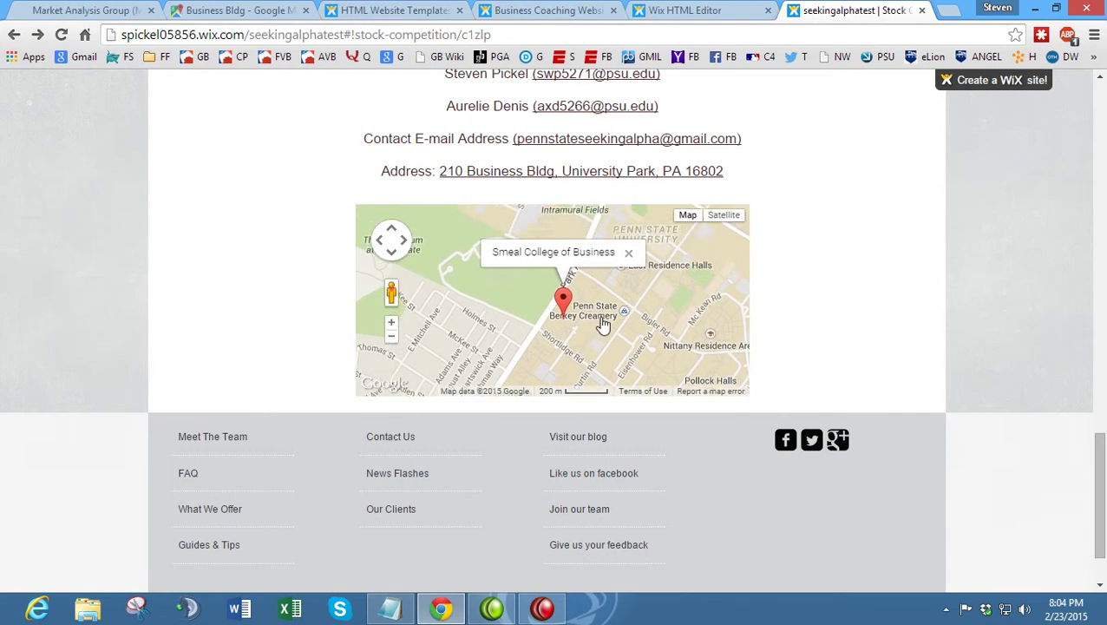
{"action": "left_click", "coordinate": [390, 337]}
{"action": "scroll", "coordinate": [279, 274], "scroll_direction": "up", "scroll_amount": 10}
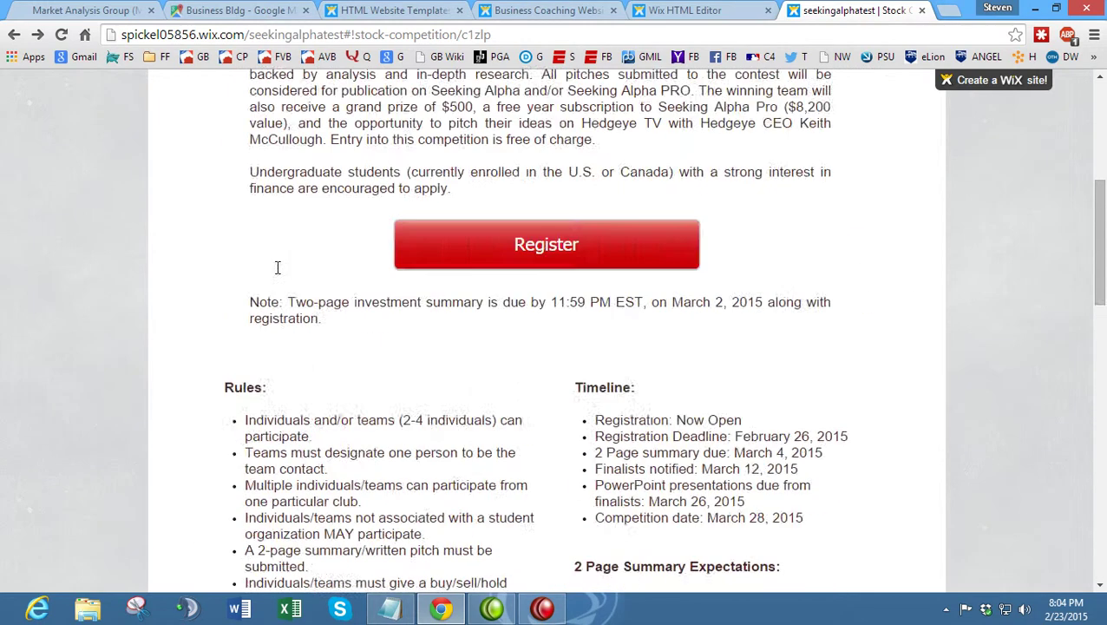
- Mark the Google registration form checklist item as (DONE) in Notepad
{"action": "left_click", "coordinate": [389, 609]}
{"action": "left_click", "coordinate": [331, 79]}
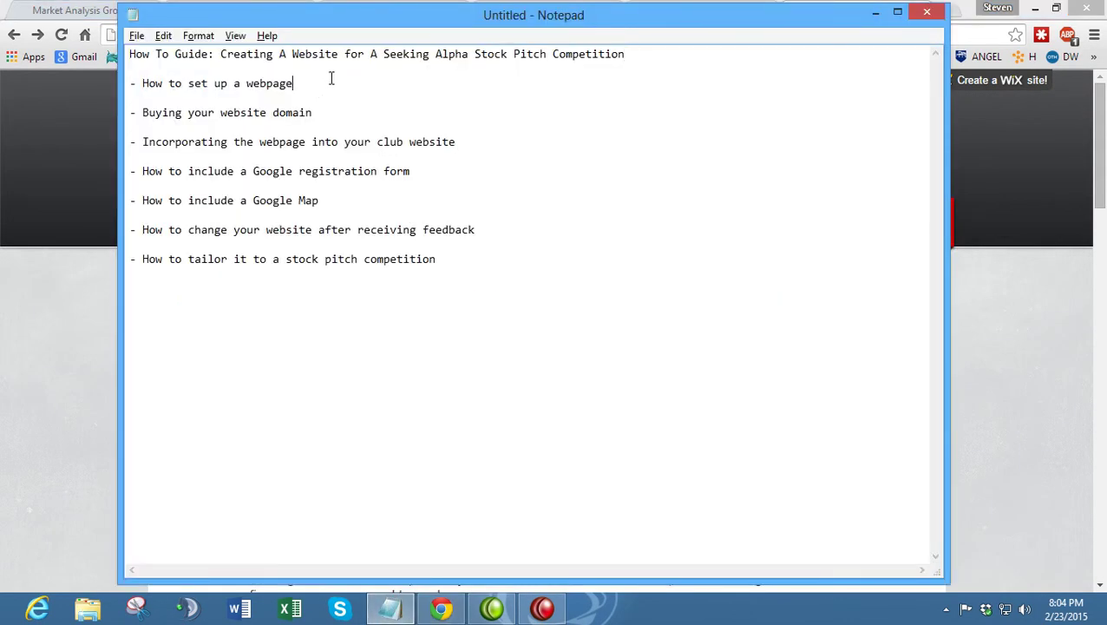
{"action": "type", "text": "(DONE)DONE"}
- Glance over the Market Analysis Group page, then go back to the site editor
{"action": "left_click", "coordinate": [7, 325]}
{"action": "left_click", "coordinate": [83, 10]}
{"action": "scroll", "coordinate": [317, 231], "scroll_direction": "up", "scroll_amount": 10}
{"action": "scroll", "coordinate": [316, 230], "scroll_direction": "up", "scroll_amount": 10}
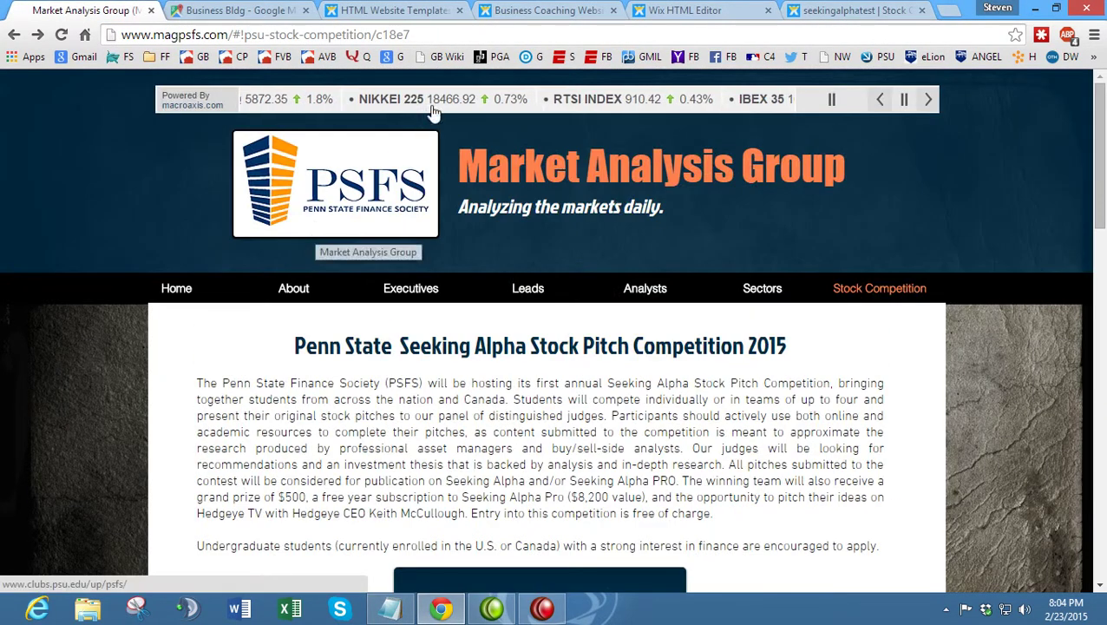
{"action": "left_click", "coordinate": [680, 9]}
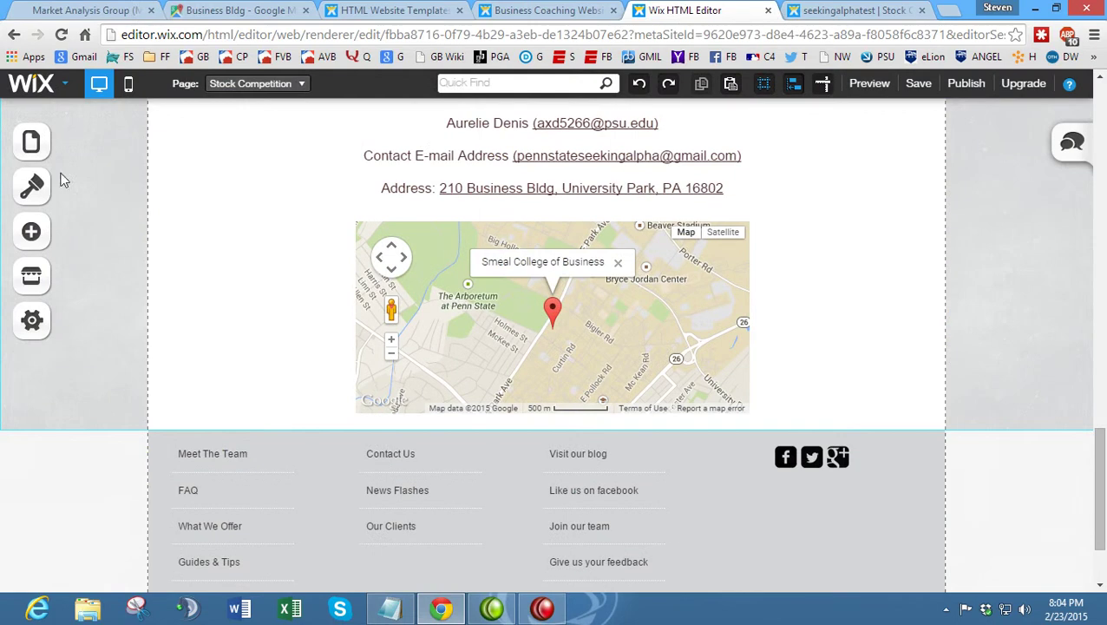
- Mark the Google Map checklist item as (DONE) and return to the Wix editor
{"action": "left_click", "coordinate": [389, 608]}
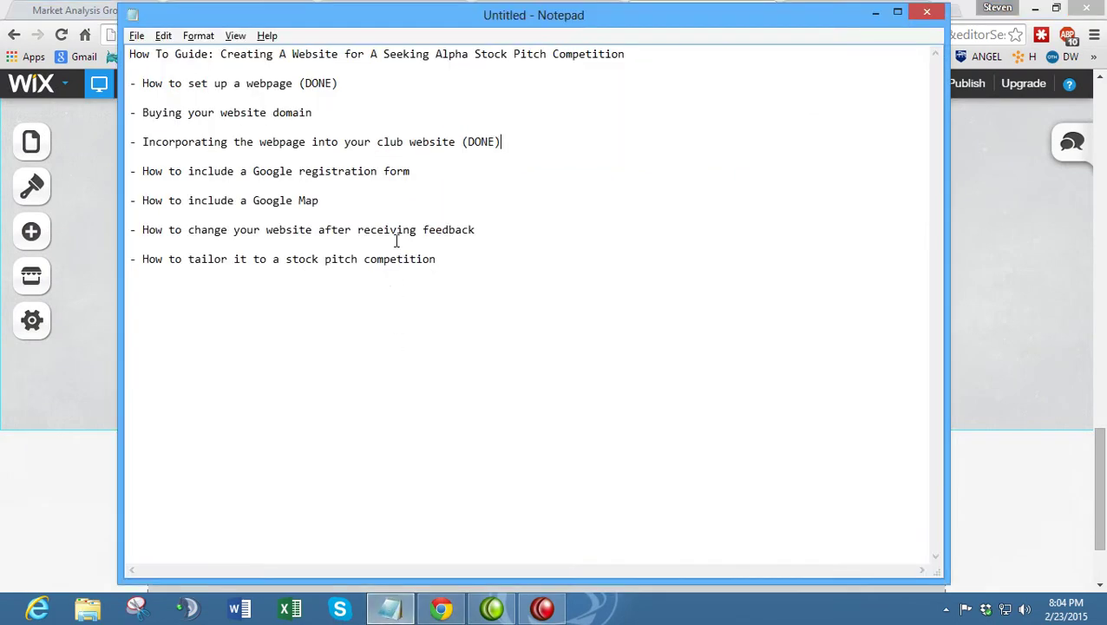
{"action": "type", "text": "NE)"}
{"action": "type", "text": "(D"}
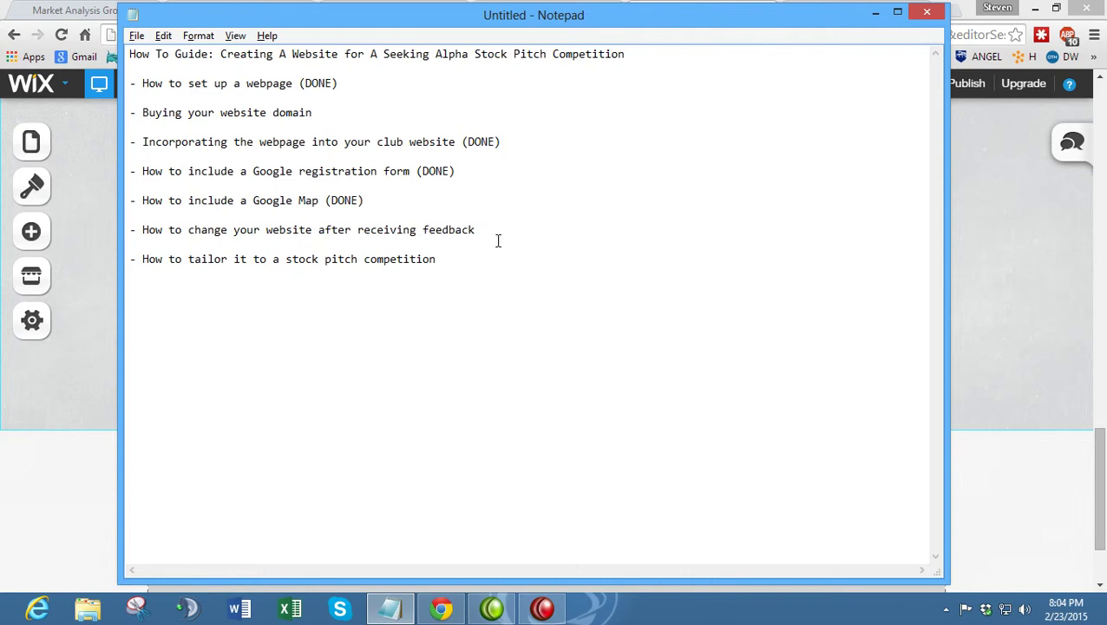
{"action": "left_click", "coordinate": [999, 435]}
{"action": "scroll", "coordinate": [789, 360], "scroll_direction": "up", "scroll_amount": 15}
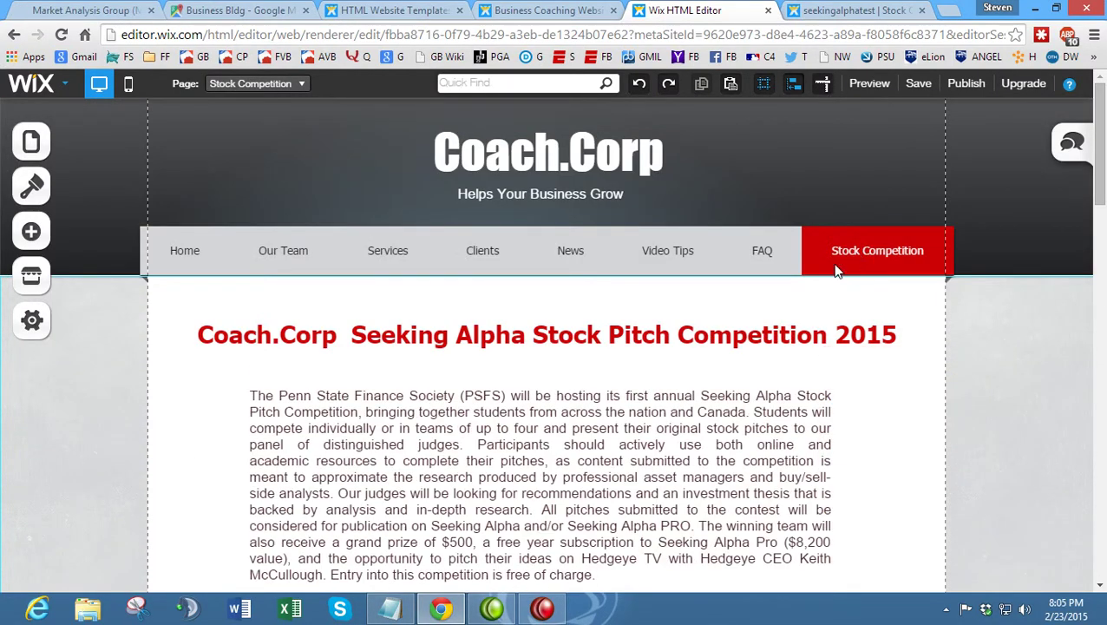
- Switch the editor to the Home page and open the published Coach.Corp Home page
{"action": "left_click", "coordinate": [276, 87]}
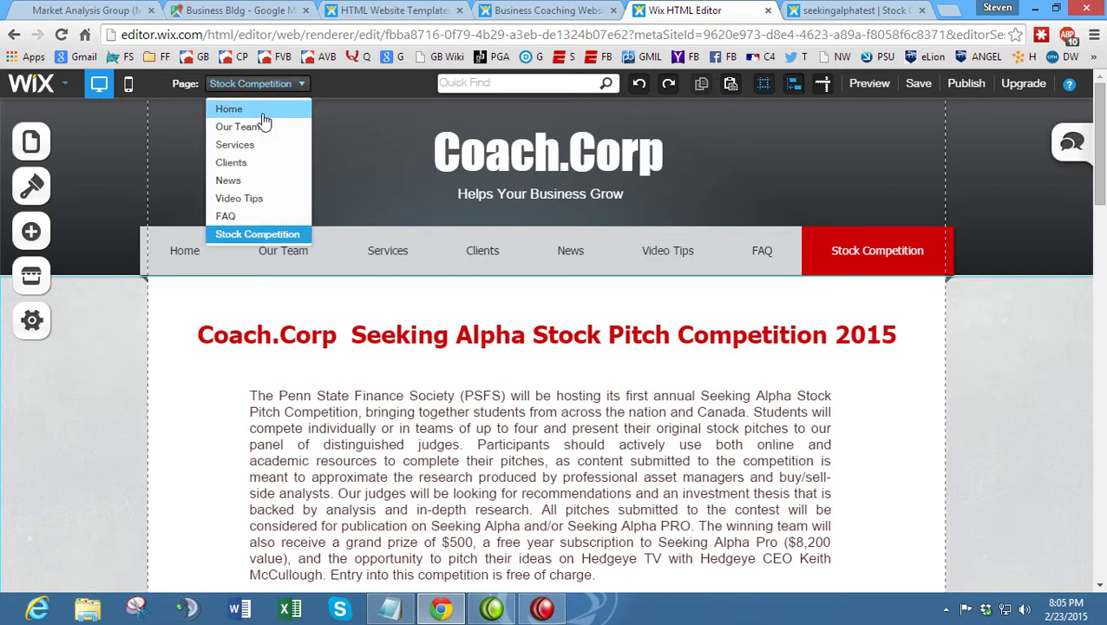
{"action": "left_click", "coordinate": [261, 111]}
{"action": "left_click", "coordinate": [838, 9]}
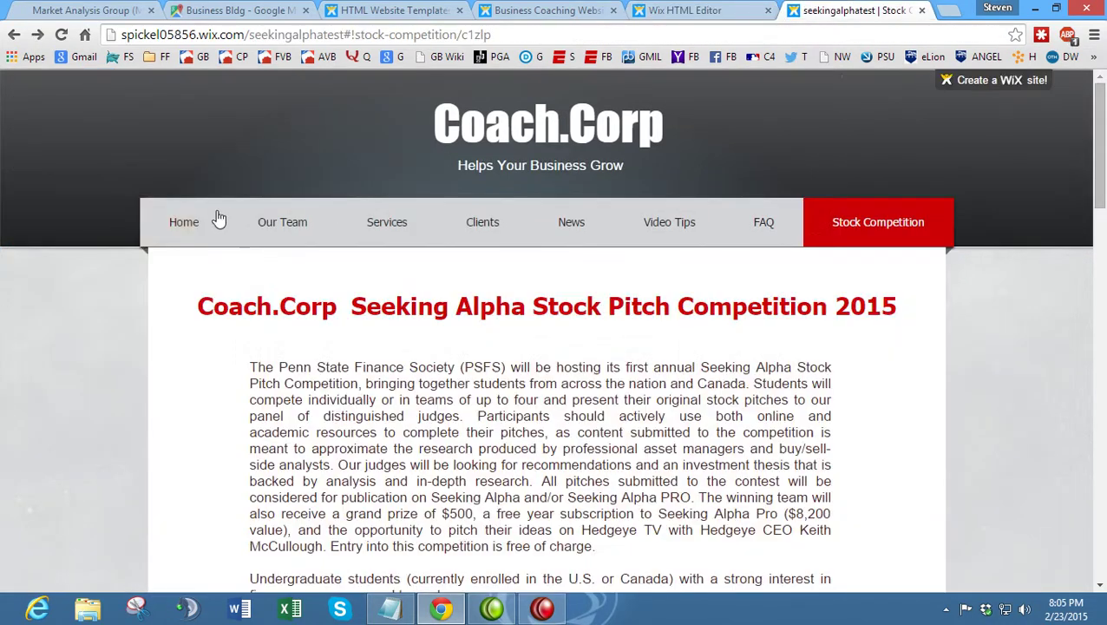
{"action": "left_click", "coordinate": [181, 228]}
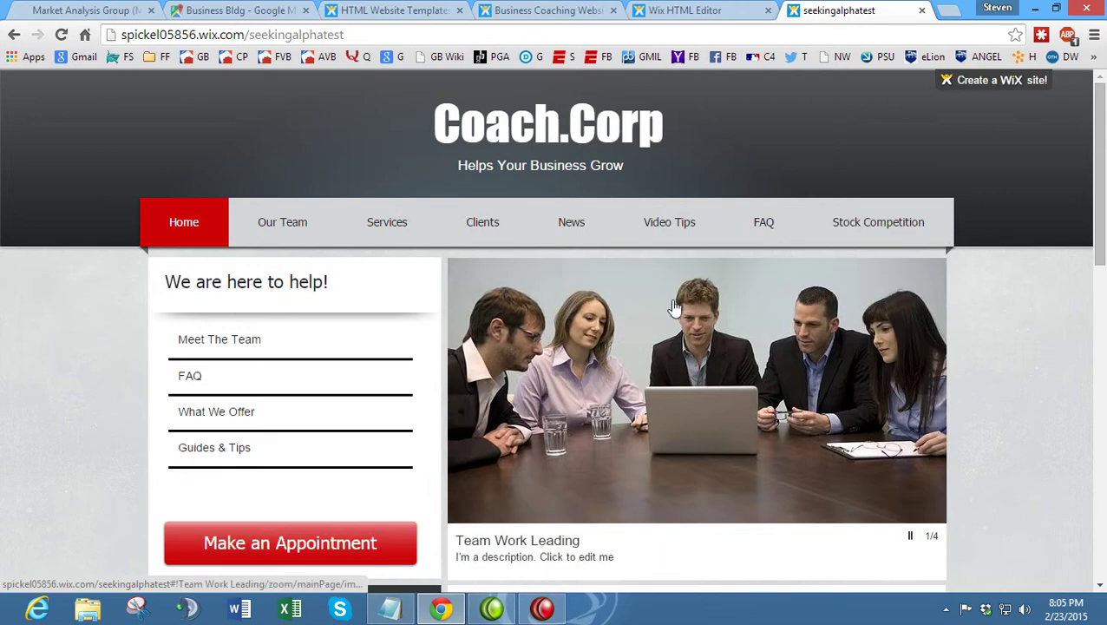
- Scroll the live Coach.Corp home page, then switch to the Market Analysis Group site
{"action": "scroll", "coordinate": [173, 341], "scroll_direction": "down", "scroll_amount": 1}
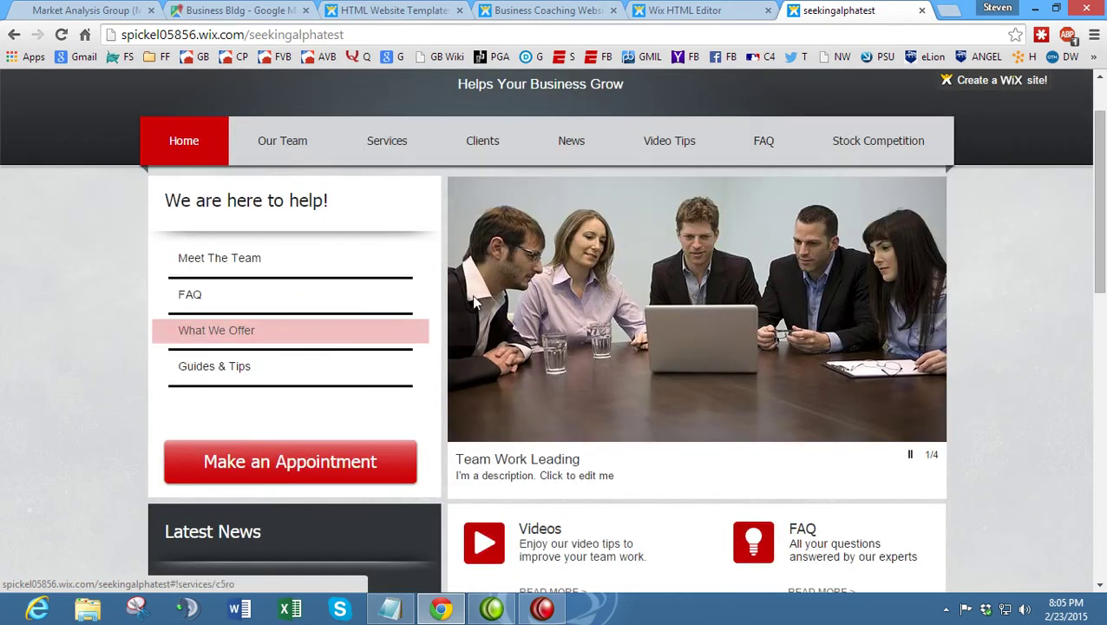
{"action": "scroll", "coordinate": [363, 314], "scroll_direction": "down", "scroll_amount": 2}
{"action": "scroll", "coordinate": [638, 317], "scroll_direction": "up", "scroll_amount": 3}
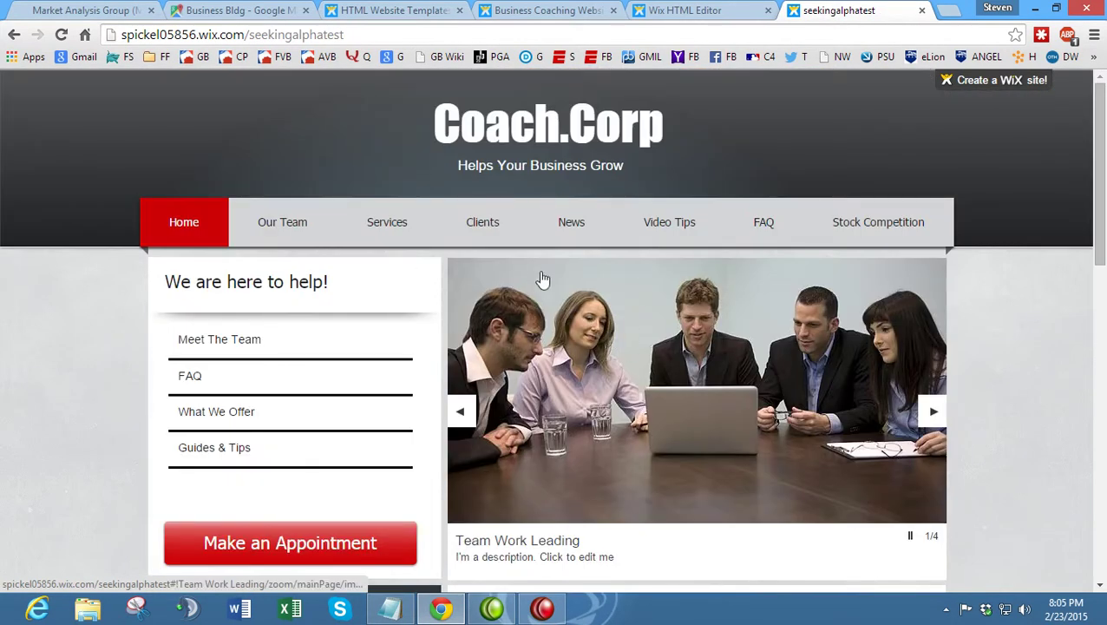
{"action": "left_click", "coordinate": [39, 9]}
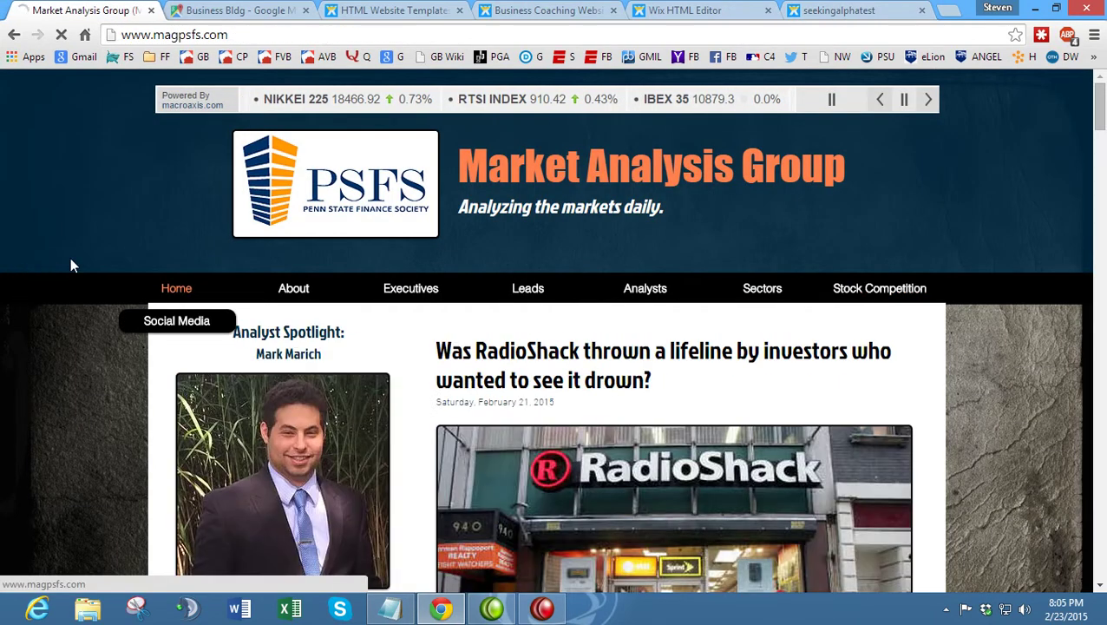
- Scroll through the Market Analysis Group home page's news articles, then return to the live Coach.Corp site
{"action": "scroll", "coordinate": [840, 235], "scroll_direction": "down", "scroll_amount": 1}
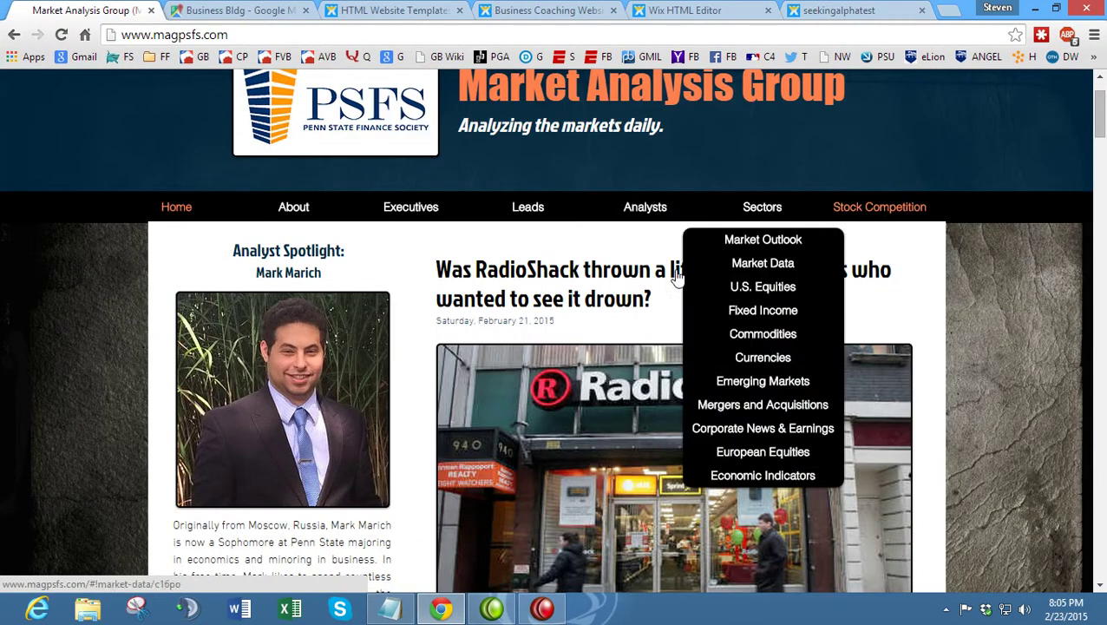
{"action": "scroll", "coordinate": [657, 325], "scroll_direction": "down", "scroll_amount": 6}
{"action": "scroll", "coordinate": [658, 324], "scroll_direction": "down", "scroll_amount": 6}
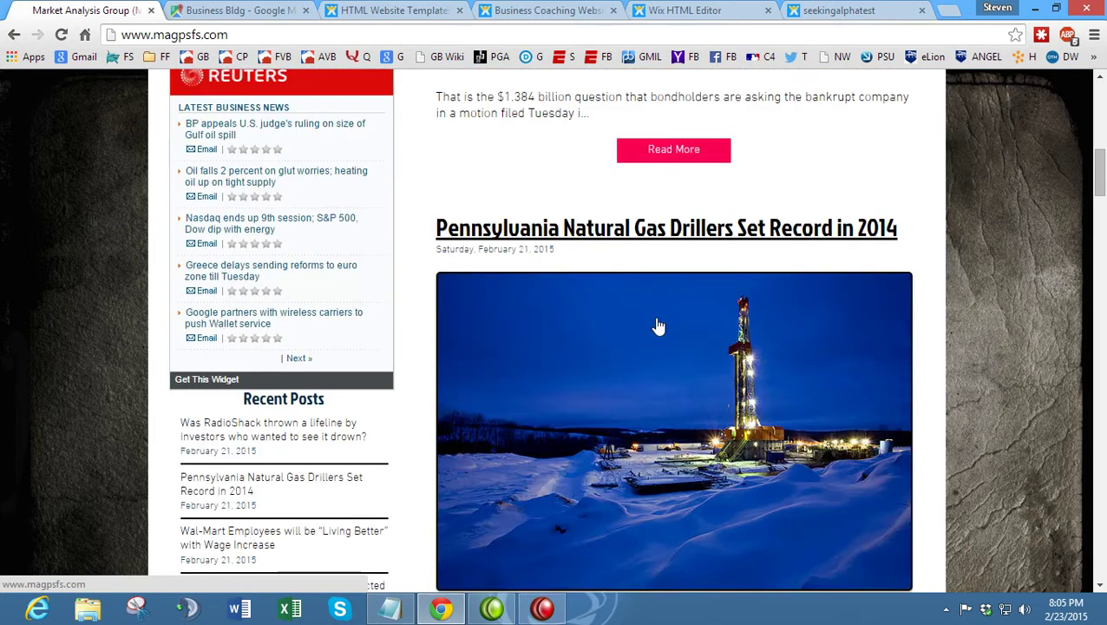
{"action": "scroll", "coordinate": [657, 324], "scroll_direction": "up", "scroll_amount": 7}
{"action": "scroll", "coordinate": [658, 324], "scroll_direction": "up", "scroll_amount": 6}
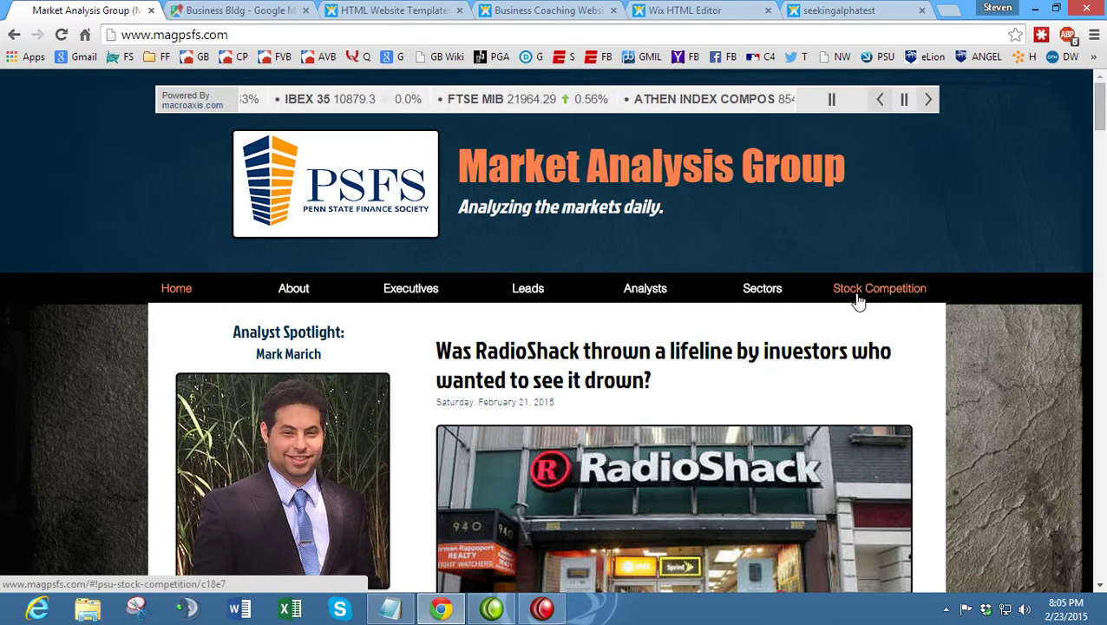
{"action": "scroll", "coordinate": [624, 470], "scroll_direction": "down", "scroll_amount": 11}
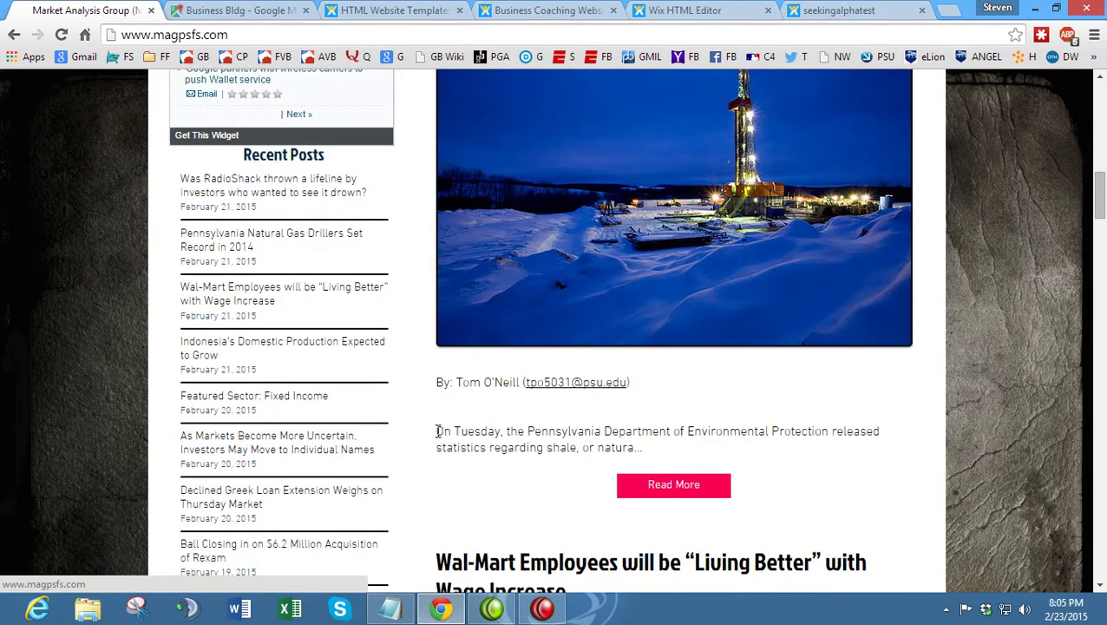
{"action": "scroll", "coordinate": [439, 430], "scroll_direction": "up", "scroll_amount": 12}
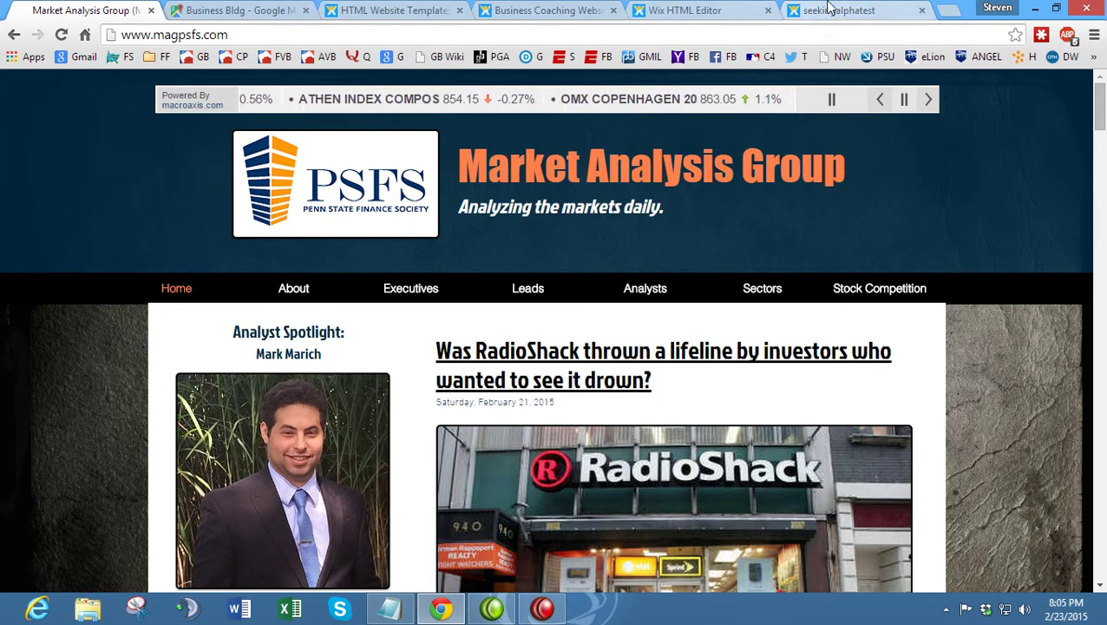
{"action": "left_click", "coordinate": [829, 8]}
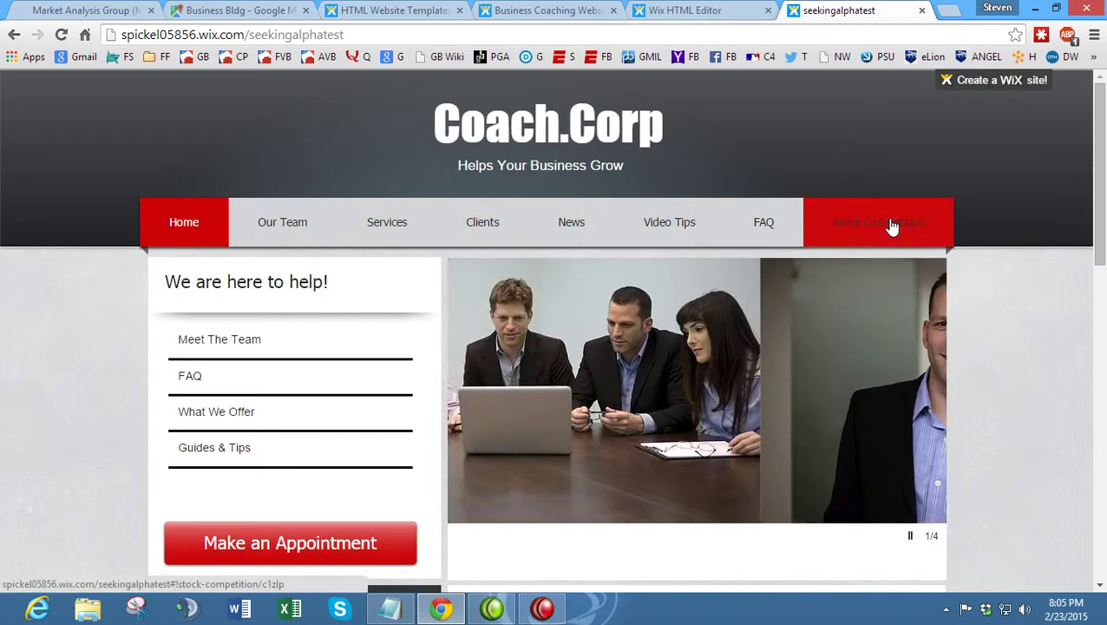
- Open the live Stock Competition page, scroll through its rules and contact map, then bring up Notepad
{"action": "left_click", "coordinate": [892, 225]}
{"action": "scroll", "coordinate": [167, 258], "scroll_direction": "down", "scroll_amount": 1}
{"action": "scroll", "coordinate": [165, 257], "scroll_direction": "down", "scroll_amount": 4}
{"action": "scroll", "coordinate": [165, 257], "scroll_direction": "up", "scroll_amount": 4}
{"action": "scroll", "coordinate": [213, 265], "scroll_direction": "down", "scroll_amount": 3}
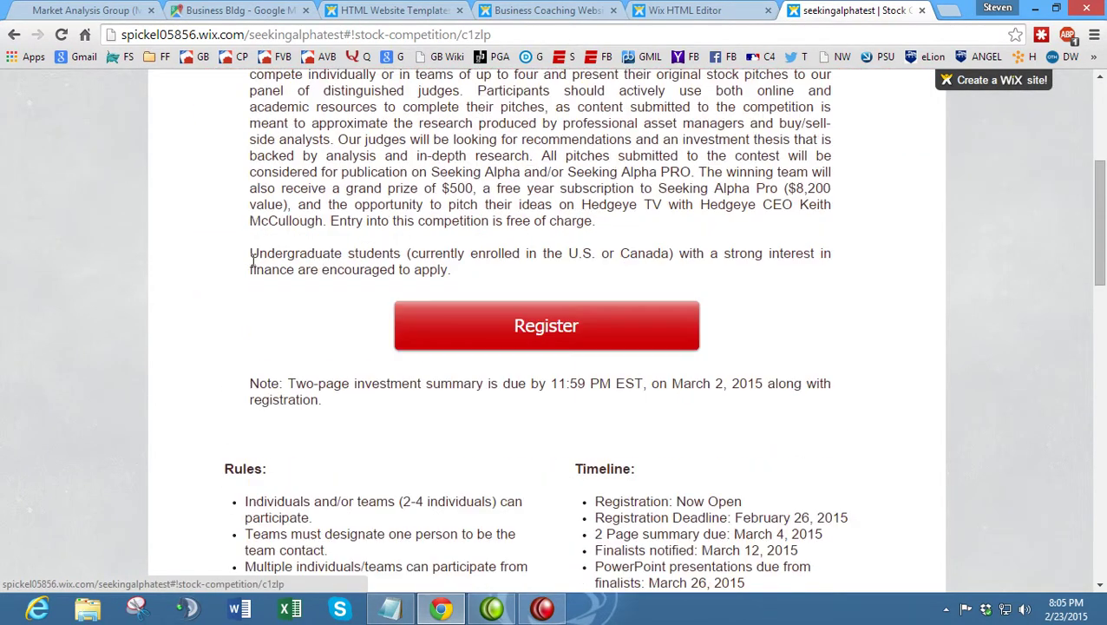
{"action": "scroll", "coordinate": [244, 312], "scroll_direction": "up", "scroll_amount": 2}
{"action": "scroll", "coordinate": [217, 312], "scroll_direction": "down", "scroll_amount": 6}
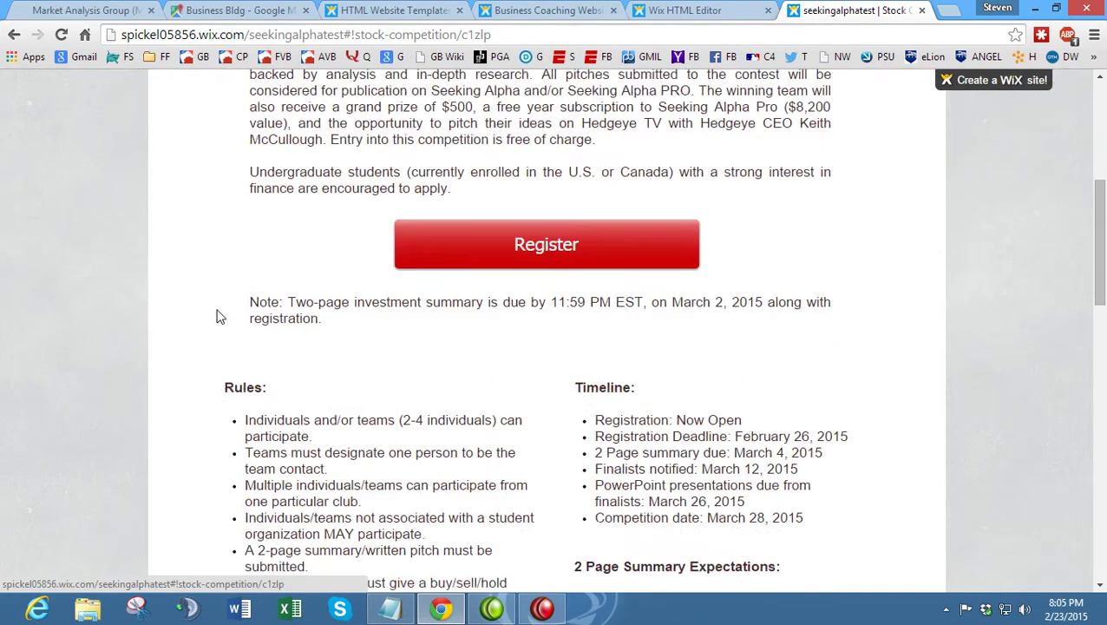
{"action": "scroll", "coordinate": [227, 320], "scroll_direction": "down", "scroll_amount": 1}
{"action": "scroll", "coordinate": [734, 201], "scroll_direction": "up", "scroll_amount": 1}
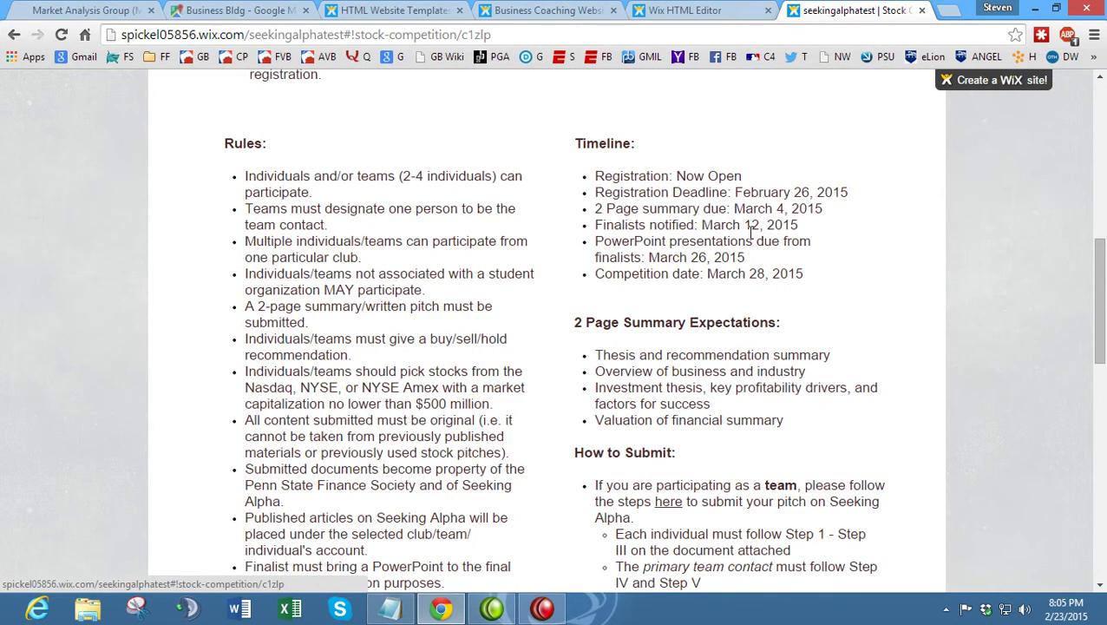
{"action": "scroll", "coordinate": [752, 232], "scroll_direction": "down", "scroll_amount": 9}
{"action": "scroll", "coordinate": [753, 243], "scroll_direction": "down", "scroll_amount": 1}
{"action": "scroll", "coordinate": [759, 253], "scroll_direction": "up", "scroll_amount": 2}
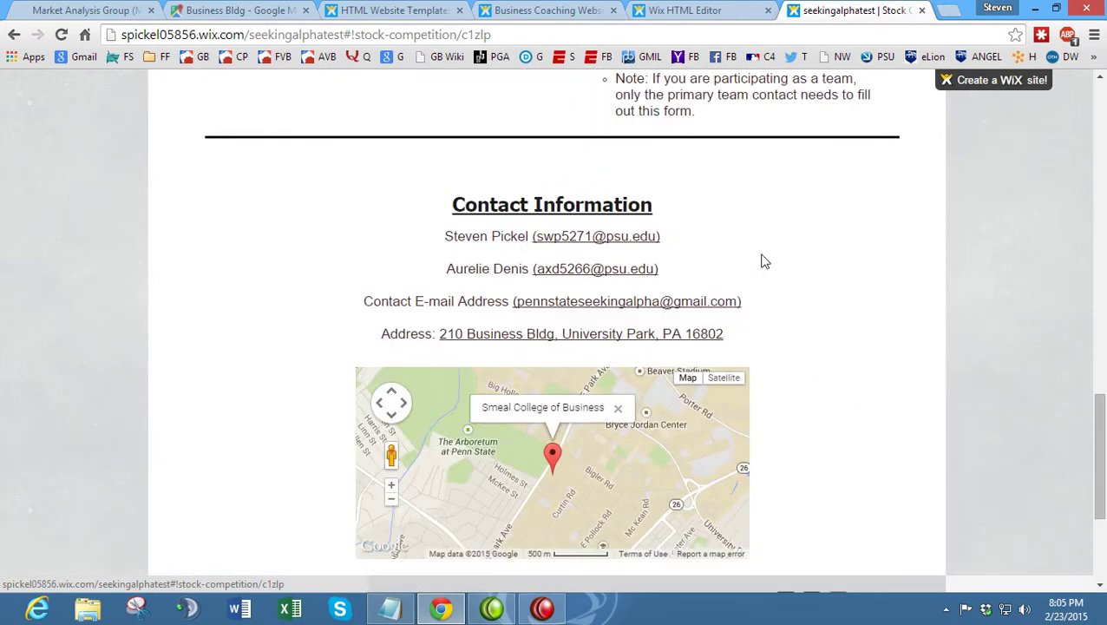
{"action": "scroll", "coordinate": [764, 261], "scroll_direction": "up", "scroll_amount": 11}
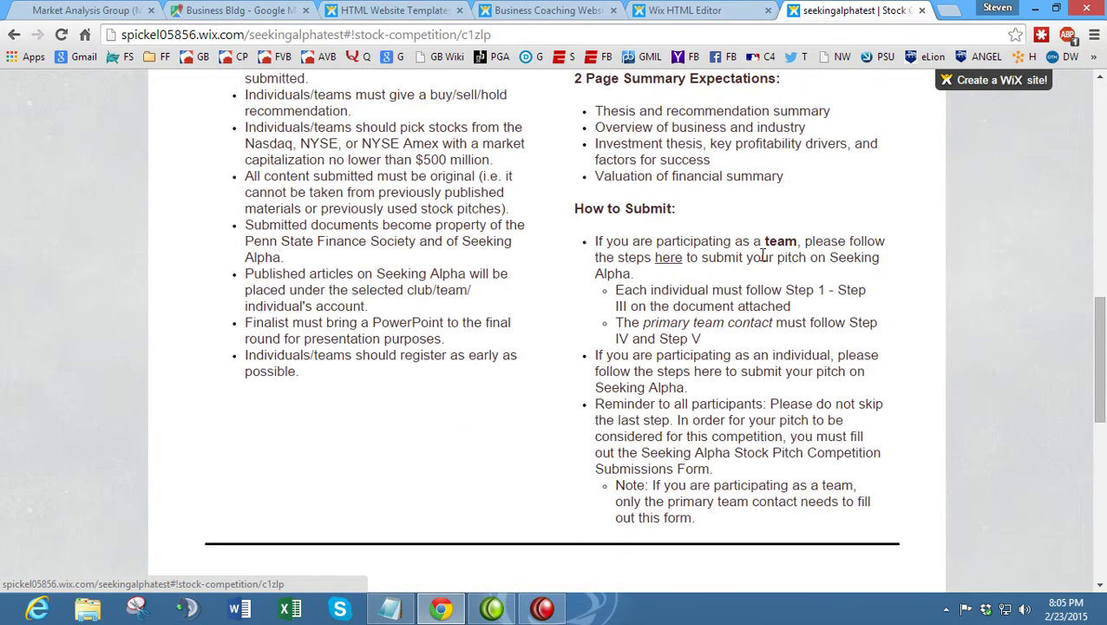
{"action": "scroll", "coordinate": [763, 253], "scroll_direction": "up", "scroll_amount": 3}
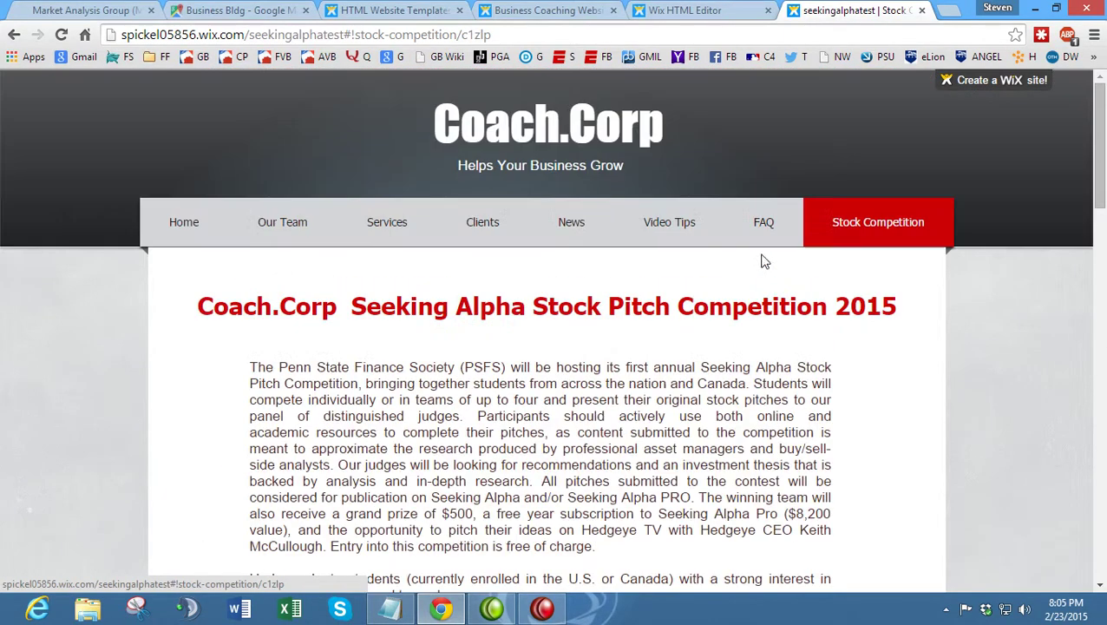
{"action": "left_click", "coordinate": [390, 608]}
- Append (DONE) to the website-feedback checklist line and return to the live Stock Competition page
{"action": "type", "text": "(DONE"}
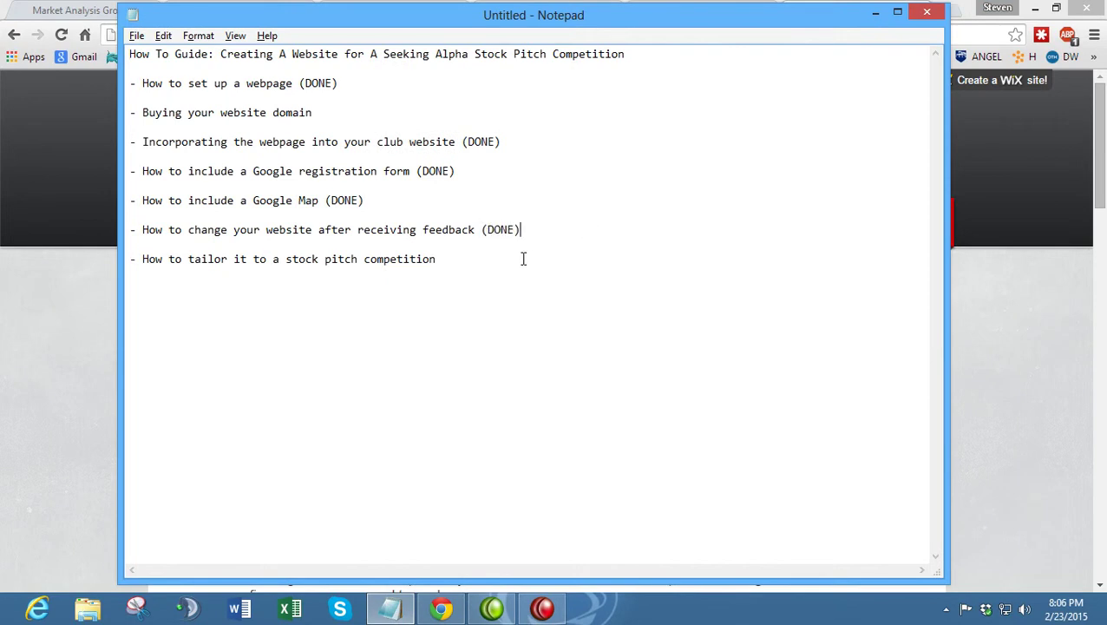
{"action": "type", "text": "(DONE)"}
{"action": "left_click", "coordinate": [55, 365]}
{"action": "scroll", "coordinate": [230, 339], "scroll_direction": "down", "scroll_amount": 15}
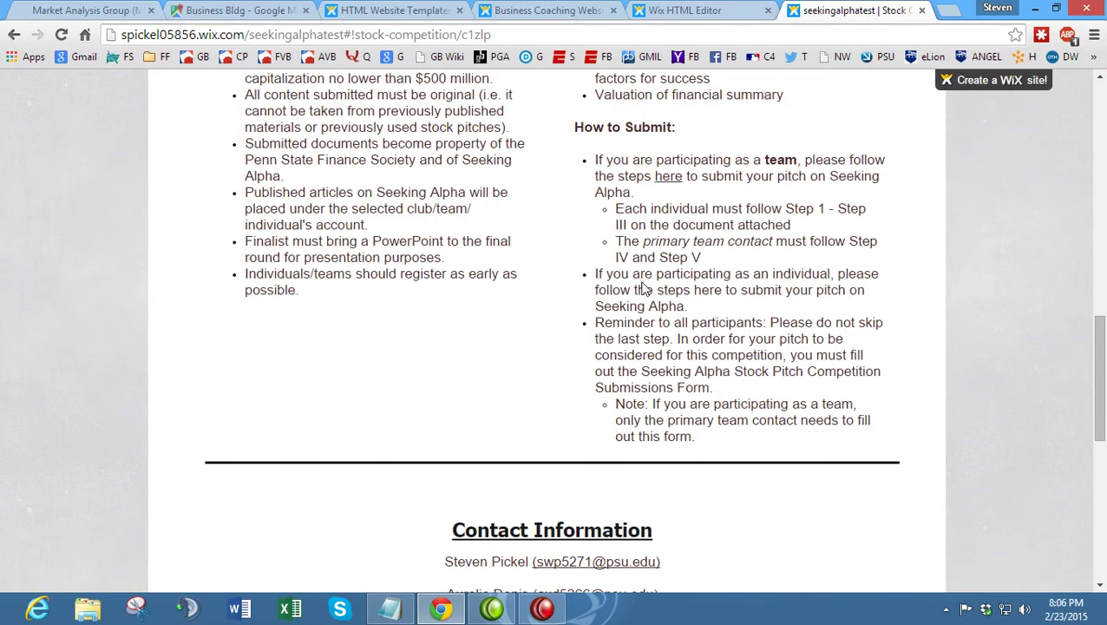
- Scroll the live Stock Competition page, briefly checking the Notepad checklist
{"action": "scroll", "coordinate": [643, 297], "scroll_direction": "down", "scroll_amount": 5}
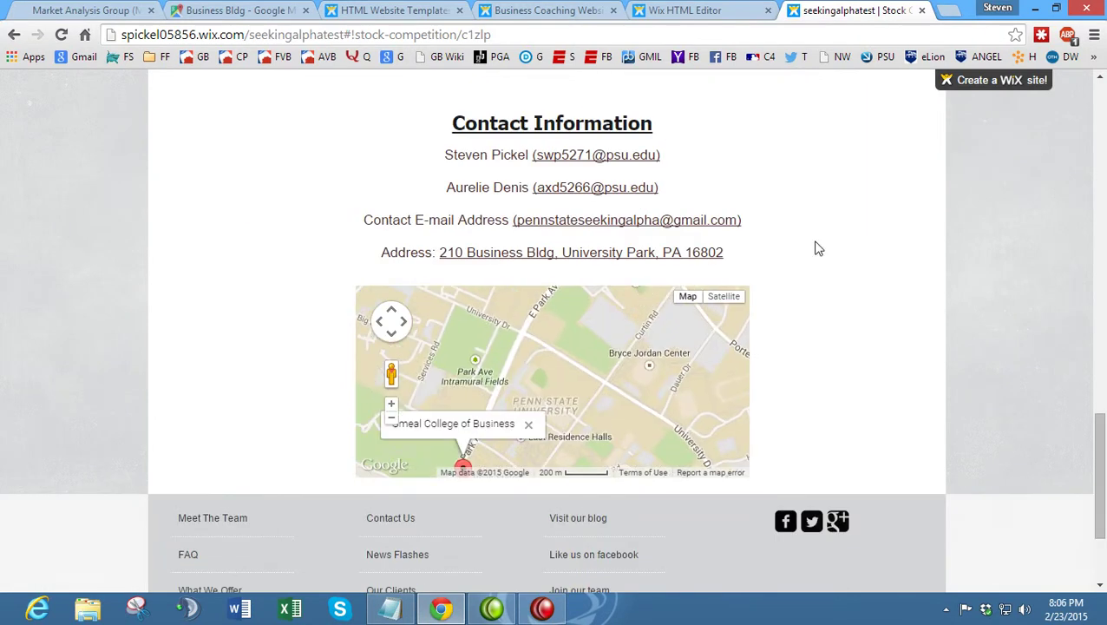
{"action": "scroll", "coordinate": [796, 253], "scroll_direction": "up", "scroll_amount": 8}
{"action": "scroll", "coordinate": [796, 254], "scroll_direction": "up", "scroll_amount": 3}
{"action": "left_click", "coordinate": [390, 608]}
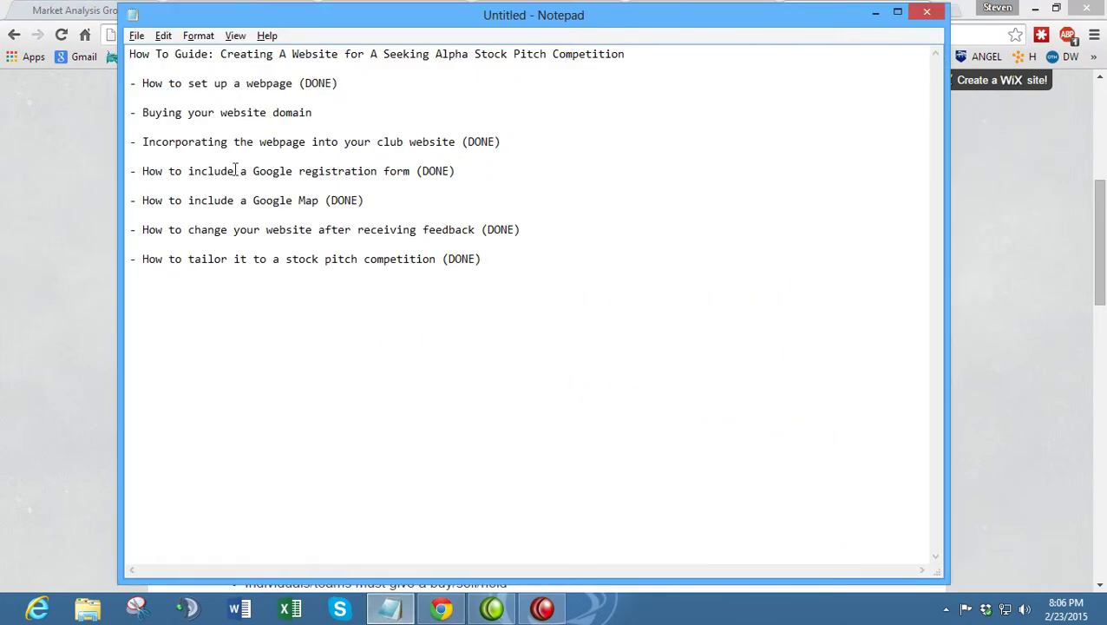
{"action": "left_click", "coordinate": [60, 229]}
{"action": "scroll", "coordinate": [70, 231], "scroll_direction": "up", "scroll_amount": 5}
- Compare the live competition page with the Market Analysis Group site, ending in the Wix editor
{"action": "left_click", "coordinate": [681, 9]}
{"action": "left_click", "coordinate": [807, 9]}
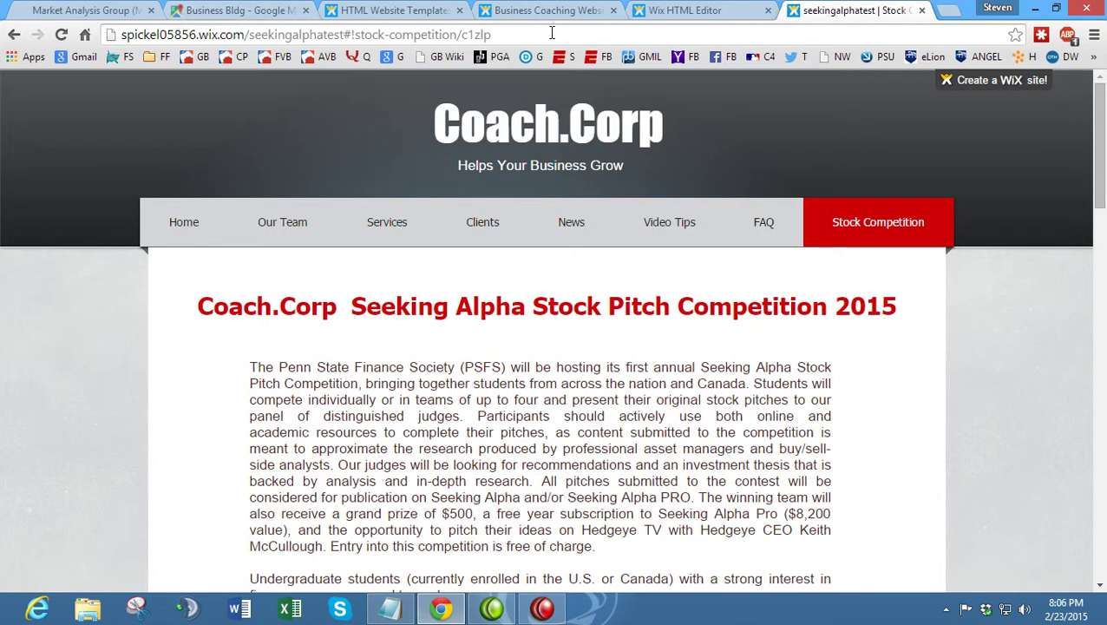
{"action": "left_click", "coordinate": [118, 9]}
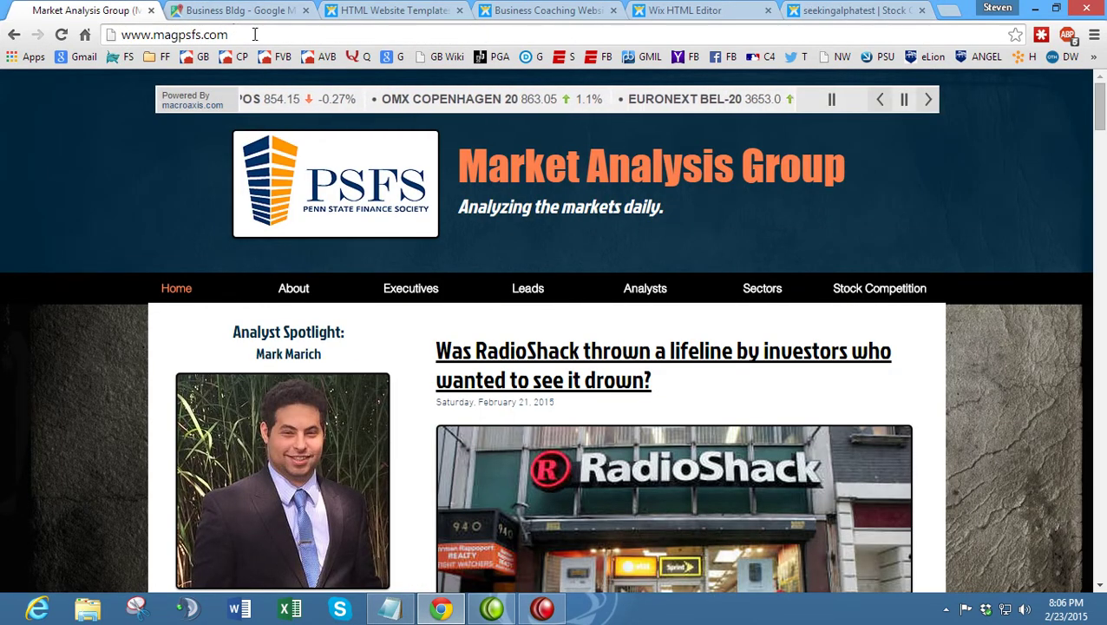
{"action": "left_click", "coordinate": [844, 10]}
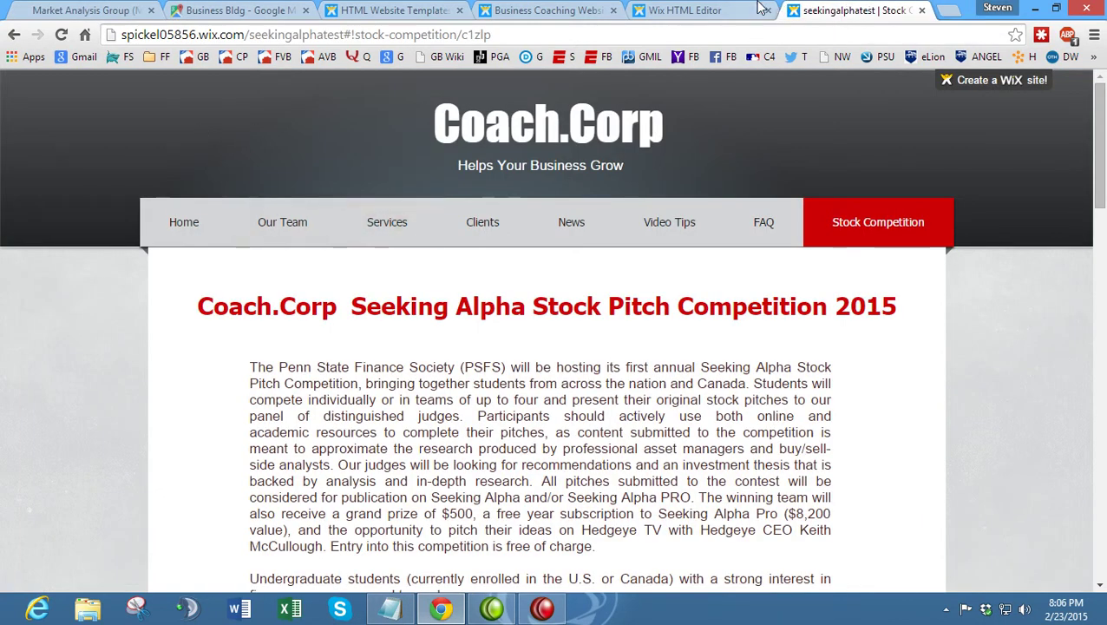
{"action": "left_click", "coordinate": [746, 9]}
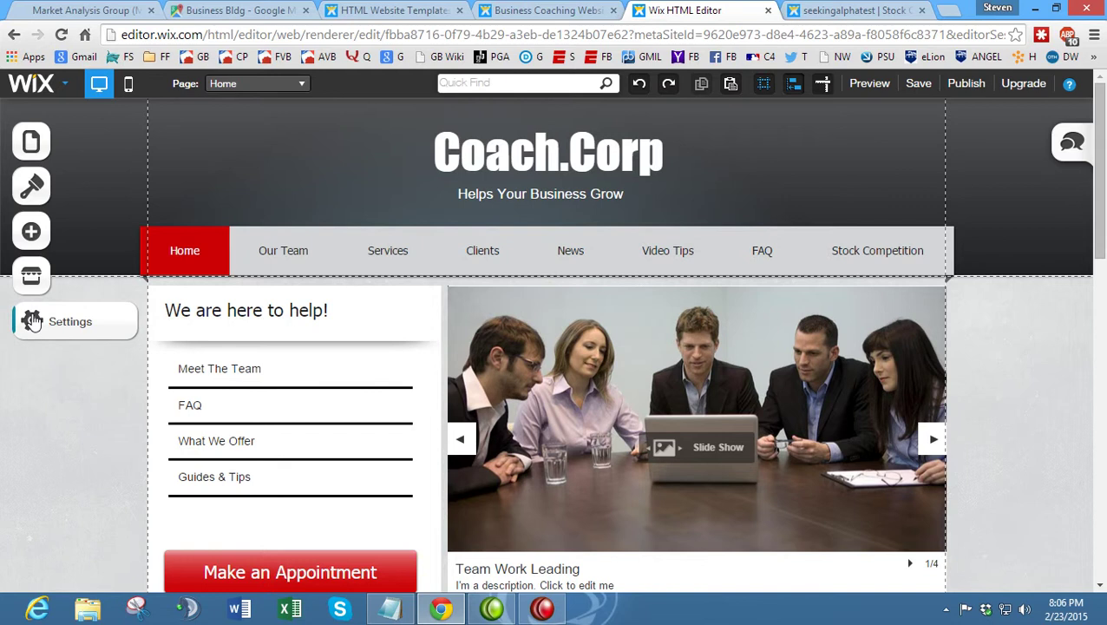
- From Settings > Site Address, read the custom-domain help and follow the free-domain upgrade link
{"action": "left_click", "coordinate": [32, 321]}
{"action": "left_click", "coordinate": [213, 252]}
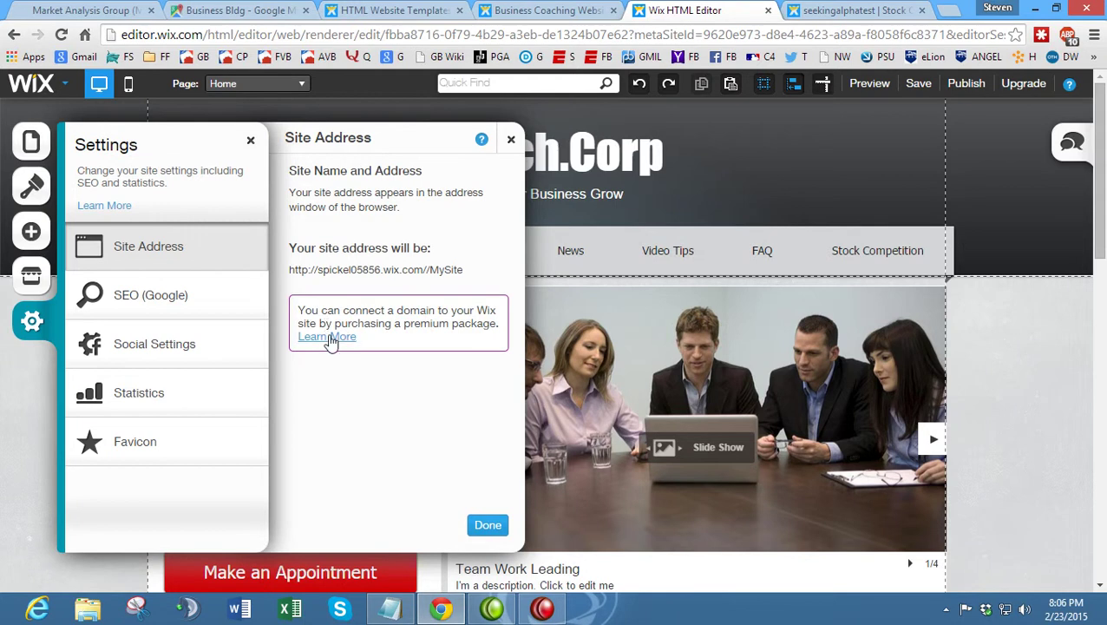
{"action": "left_click", "coordinate": [329, 339]}
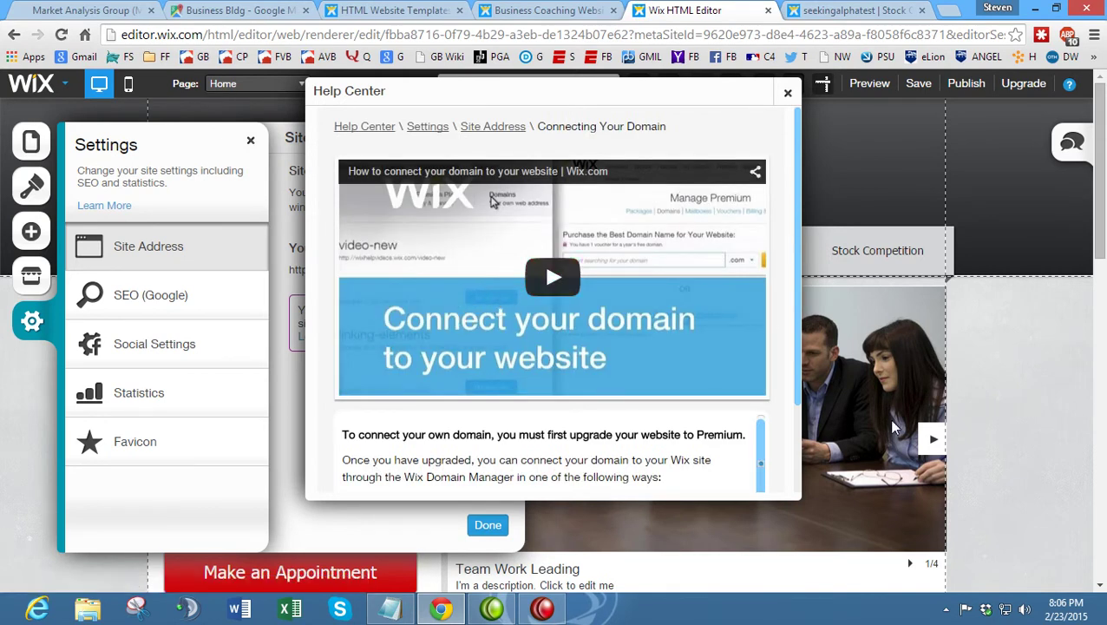
{"action": "scroll", "coordinate": [790, 364], "scroll_direction": "down", "scroll_amount": 2}
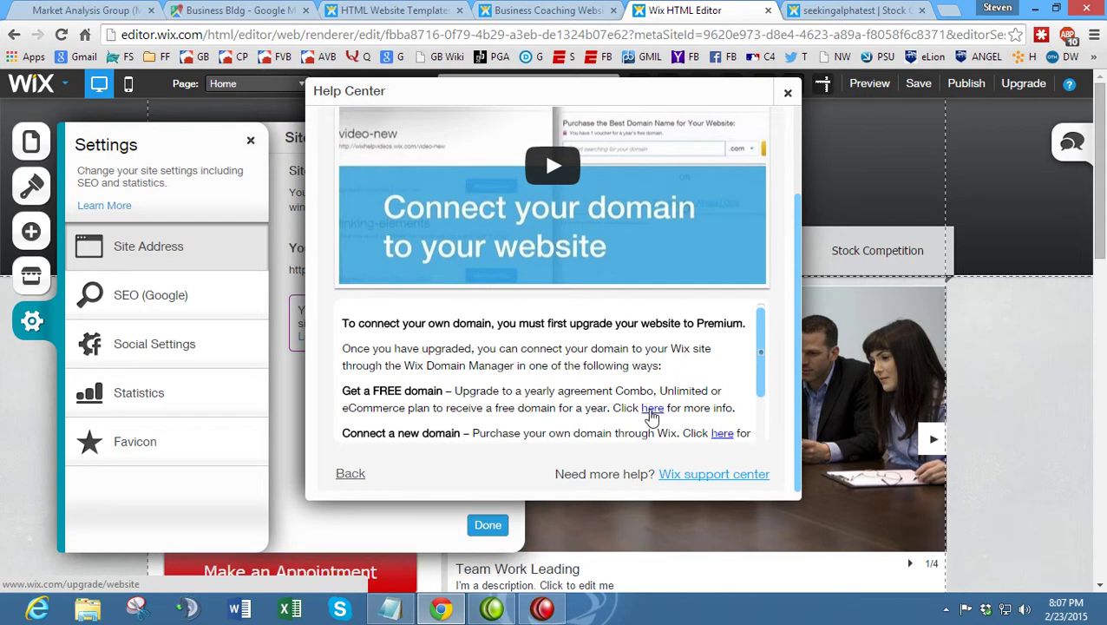
{"action": "left_click", "coordinate": [651, 414]}
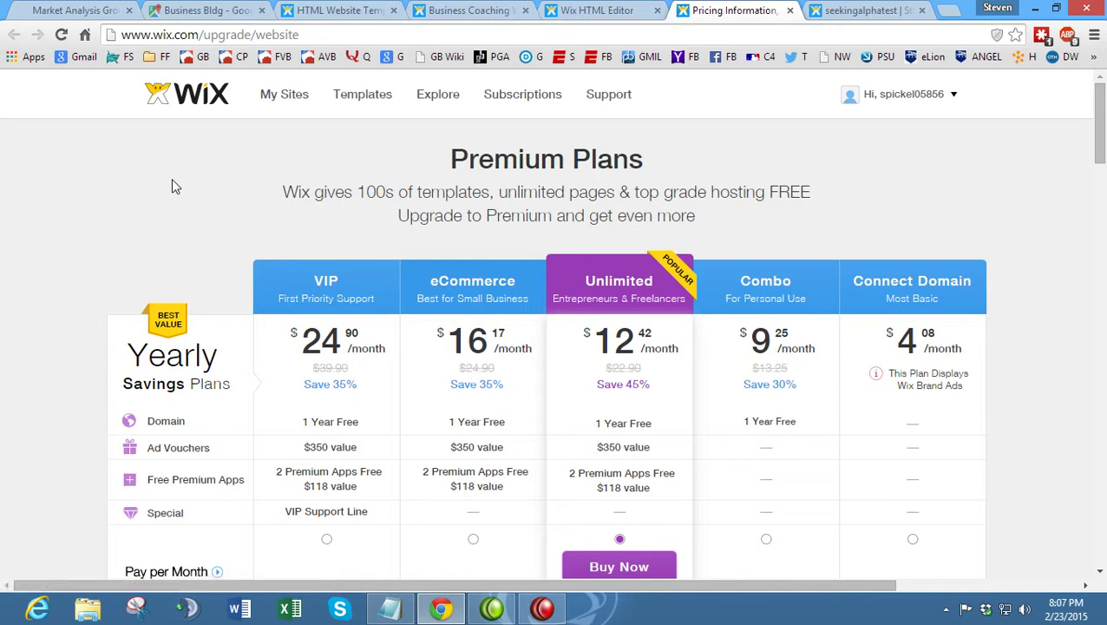
- Scan the premium plans and calculate the Combo plan's yearly cost (111) in Calculator
{"action": "scroll", "coordinate": [171, 180], "scroll_direction": "down", "scroll_amount": 1}
{"action": "scroll", "coordinate": [171, 179], "scroll_direction": "up", "scroll_amount": 1}
{"action": "scroll", "coordinate": [172, 181], "scroll_direction": "down", "scroll_amount": 2}
{"action": "scroll", "coordinate": [172, 180], "scroll_direction": "up", "scroll_amount": 2}
{"action": "scroll", "coordinate": [172, 180], "scroll_direction": "down", "scroll_amount": 2}
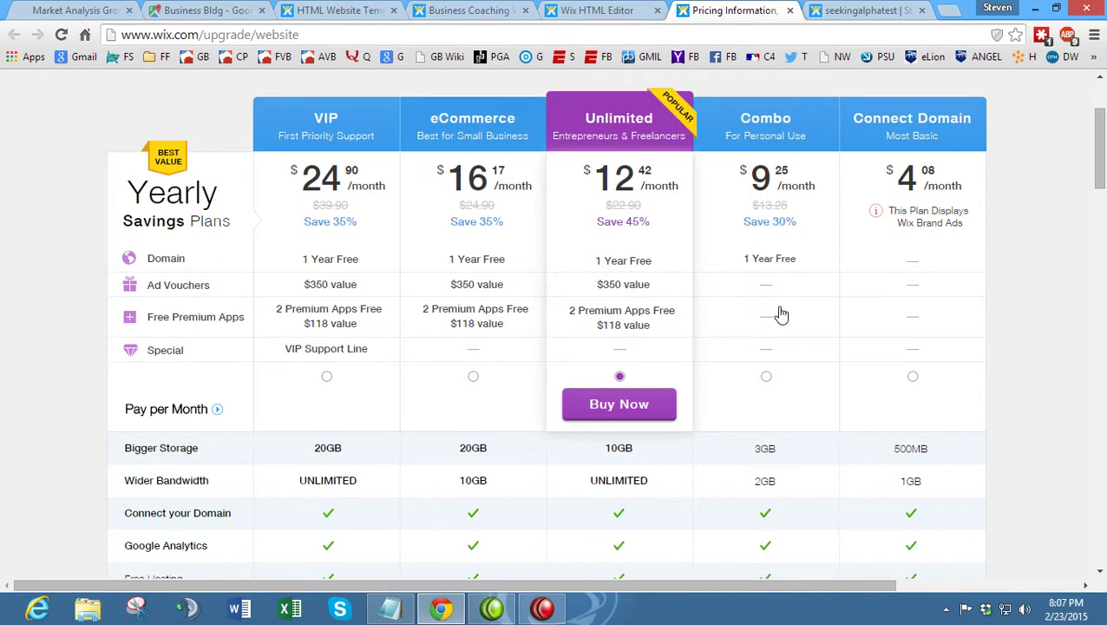
{"action": "key", "text": "XF86Calculator"}
{"action": "type", "text": "922"}
{"action": "key", "text": "BackSpace"}
{"action": "key", "text": "BackSpace"}
{"action": "type", "text": ".25*12"}
{"action": "key", "text": "Return"}
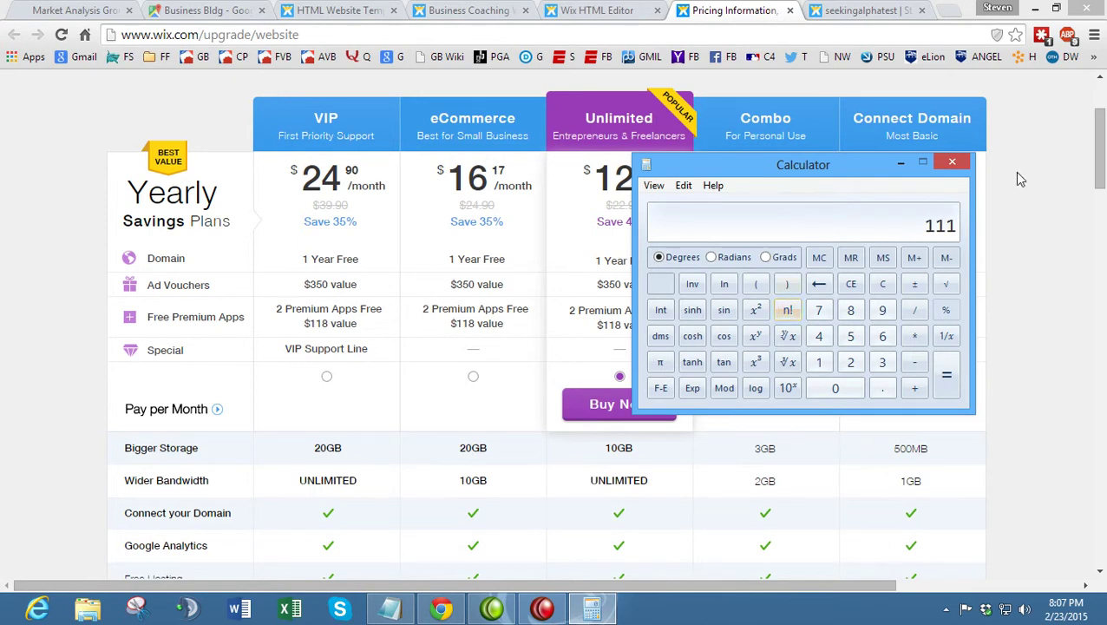
{"action": "left_click", "coordinate": [1020, 179]}
- Scroll the plans table and highlight the Combo plan's ad-removal and favicon features
{"action": "mouse_move", "coordinate": [790, 268]}
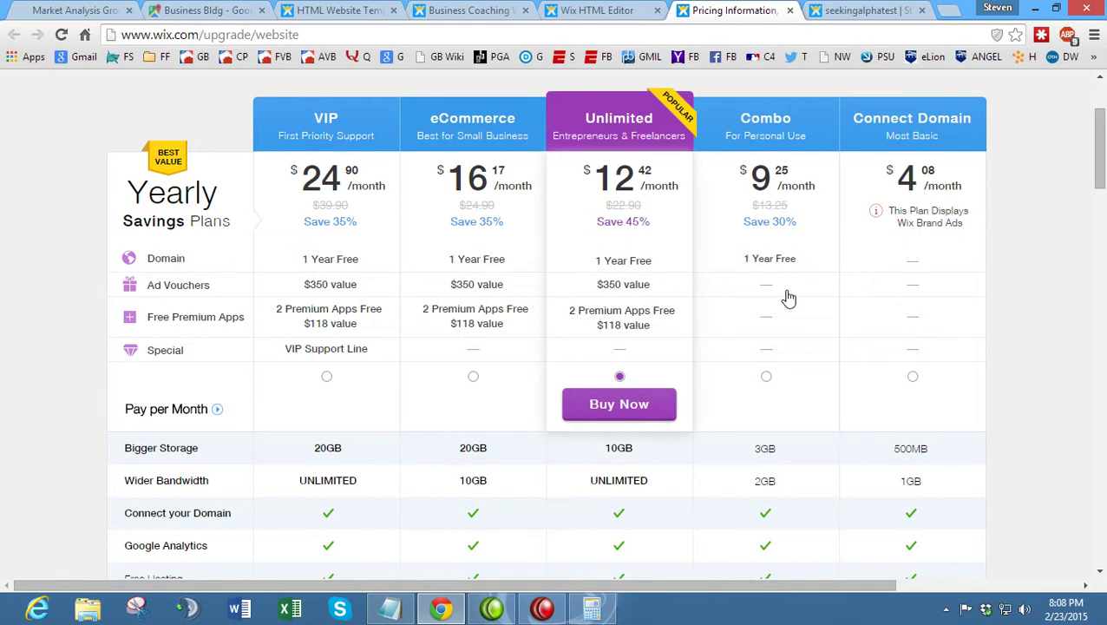
{"action": "scroll", "coordinate": [786, 300], "scroll_direction": "down", "scroll_amount": 4}
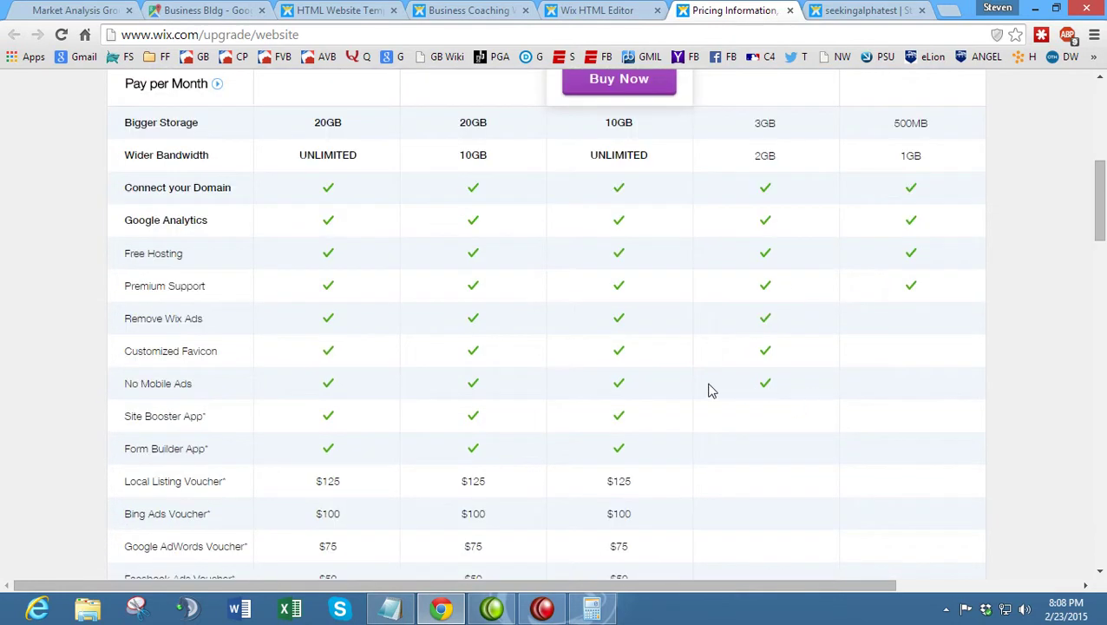
{"action": "scroll", "coordinate": [786, 371], "scroll_direction": "down", "scroll_amount": 1}
{"action": "scroll", "coordinate": [778, 391], "scroll_direction": "down", "scroll_amount": 2}
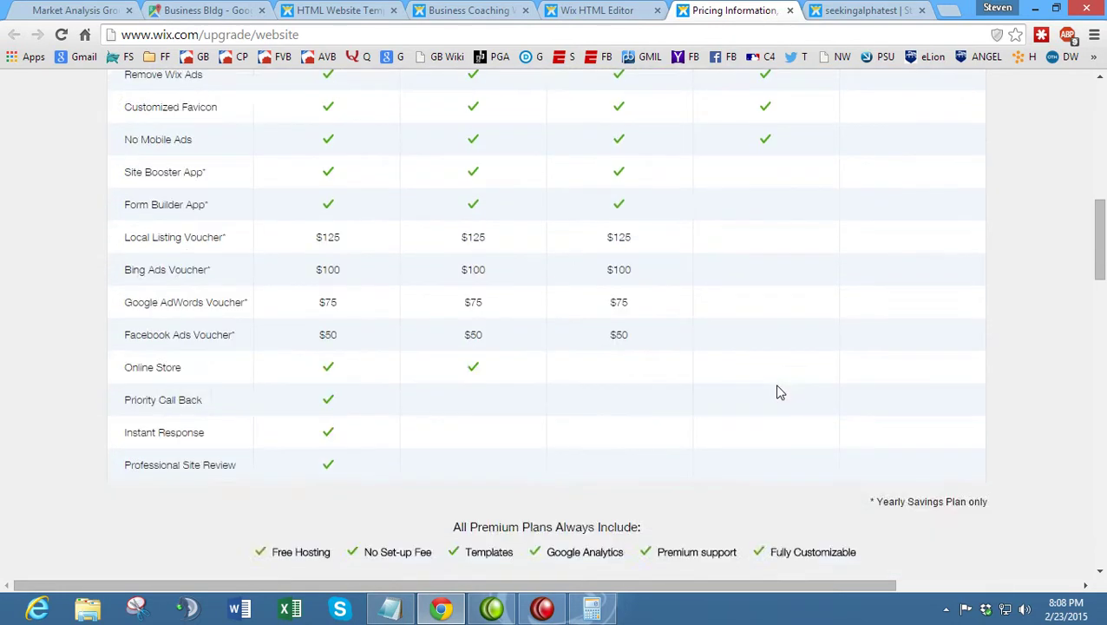
{"action": "scroll", "coordinate": [704, 382], "scroll_direction": "up", "scroll_amount": 4}
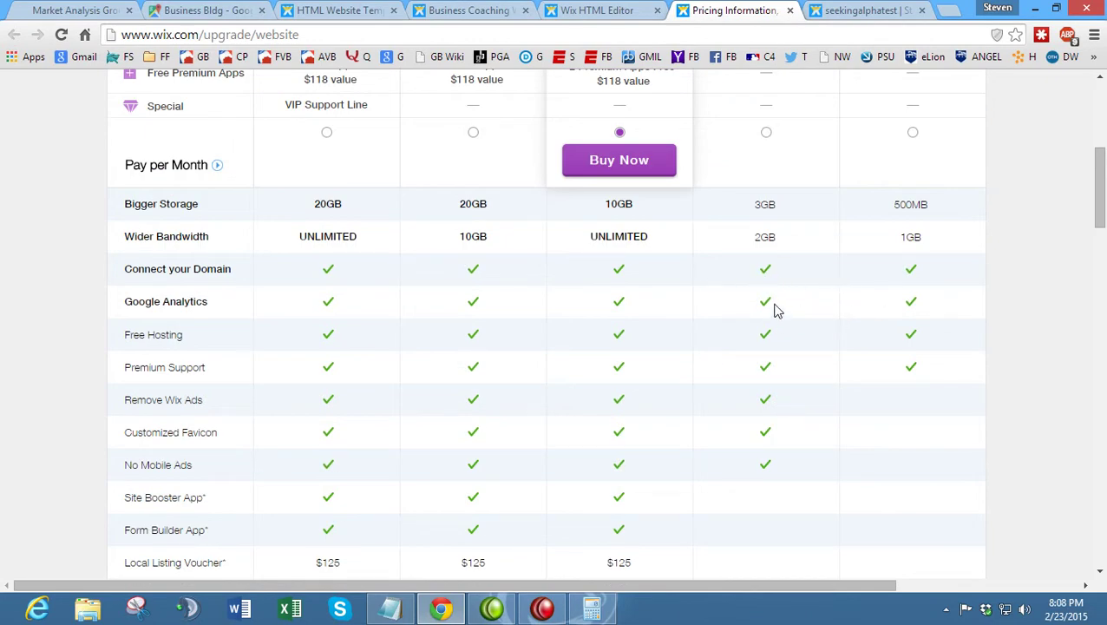
{"action": "scroll", "coordinate": [776, 310], "scroll_direction": "down", "scroll_amount": 1}
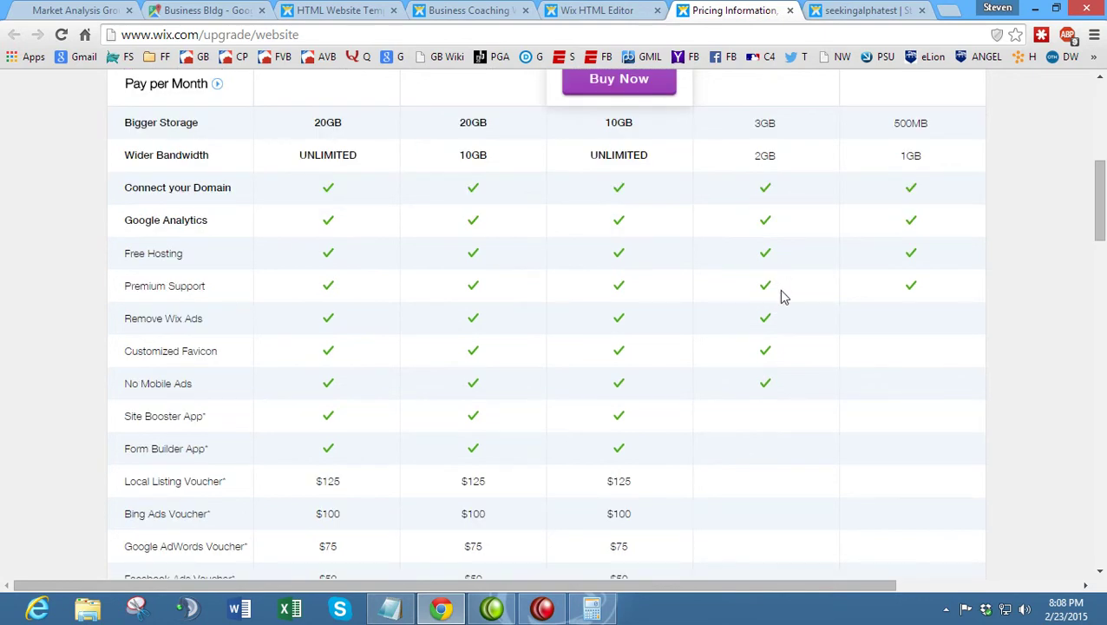
{"action": "left_click_drag", "start_coordinate": [760, 317], "coordinate": [792, 384]}
{"action": "left_click", "coordinate": [792, 388]}
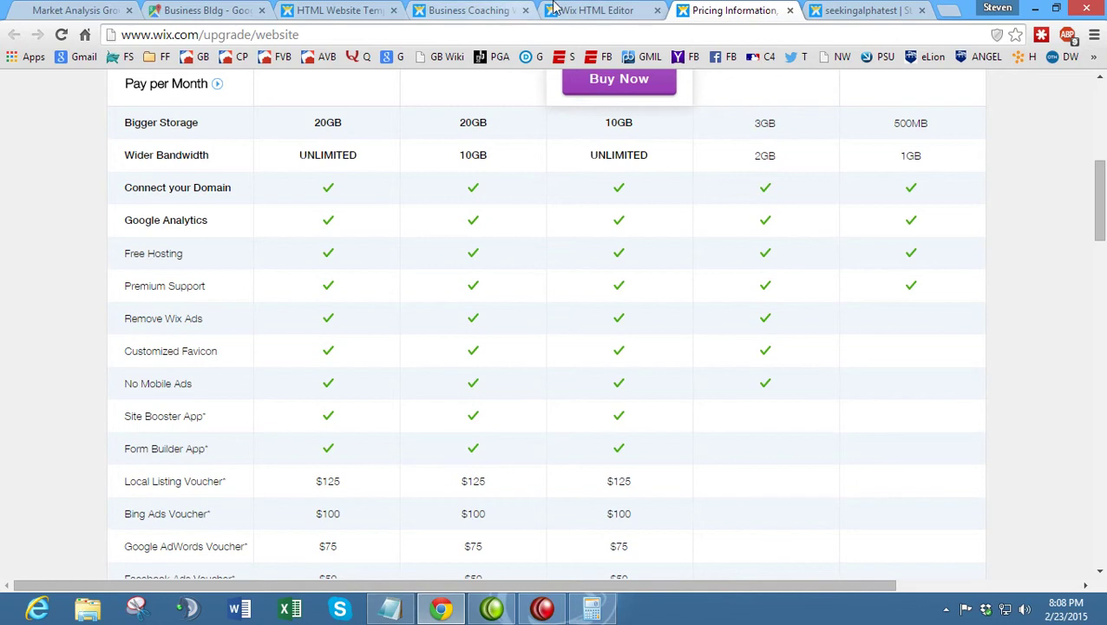
- Compare the live Coach.Corp page and Market Analysis Group site, then return to the plans
{"action": "left_click", "coordinate": [872, 10]}
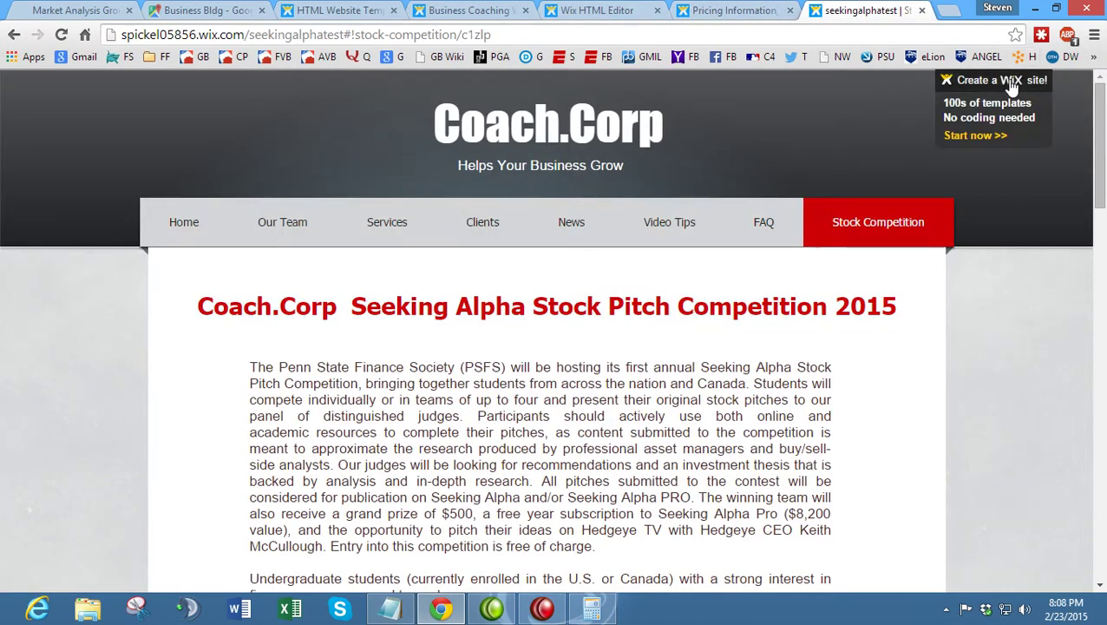
{"action": "scroll", "coordinate": [623, 245], "scroll_direction": "down", "scroll_amount": 4}
{"action": "scroll", "coordinate": [646, 295], "scroll_direction": "down", "scroll_amount": 4}
{"action": "scroll", "coordinate": [655, 309], "scroll_direction": "up", "scroll_amount": 4}
{"action": "left_click", "coordinate": [46, 9]}
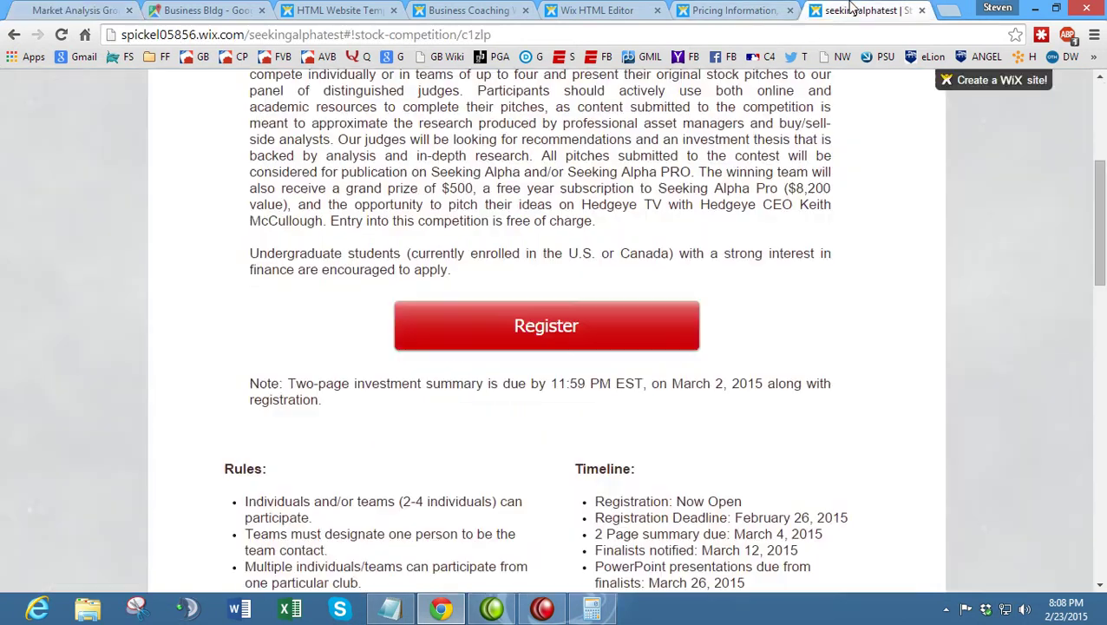
{"action": "left_click", "coordinate": [868, 10]}
{"action": "left_click", "coordinate": [755, 9]}
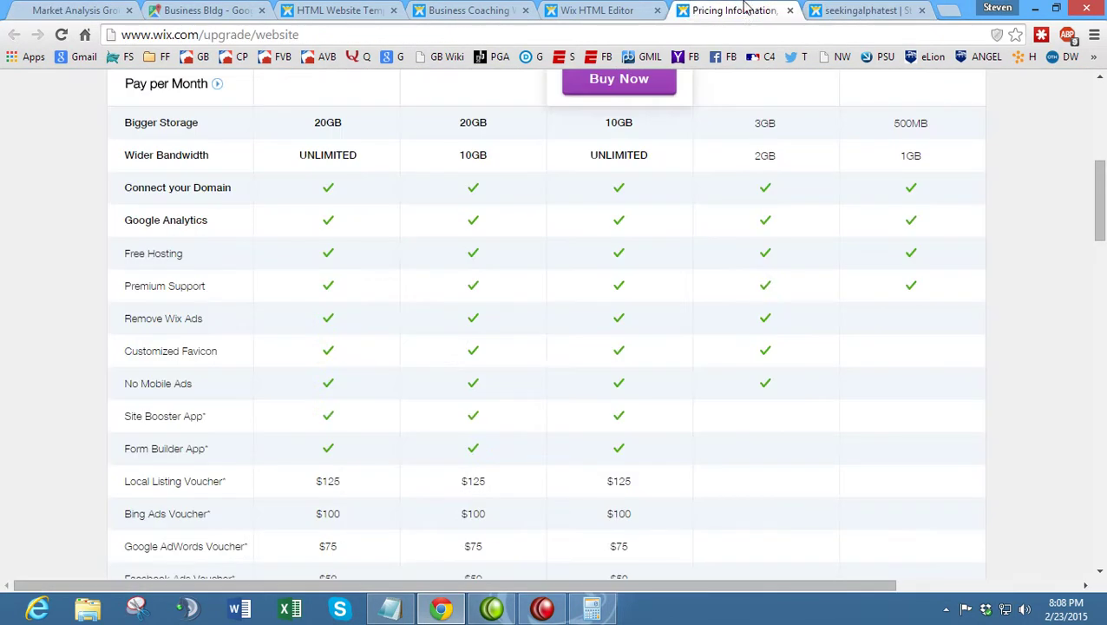
{"action": "scroll", "coordinate": [717, 267], "scroll_direction": "up", "scroll_amount": 4}
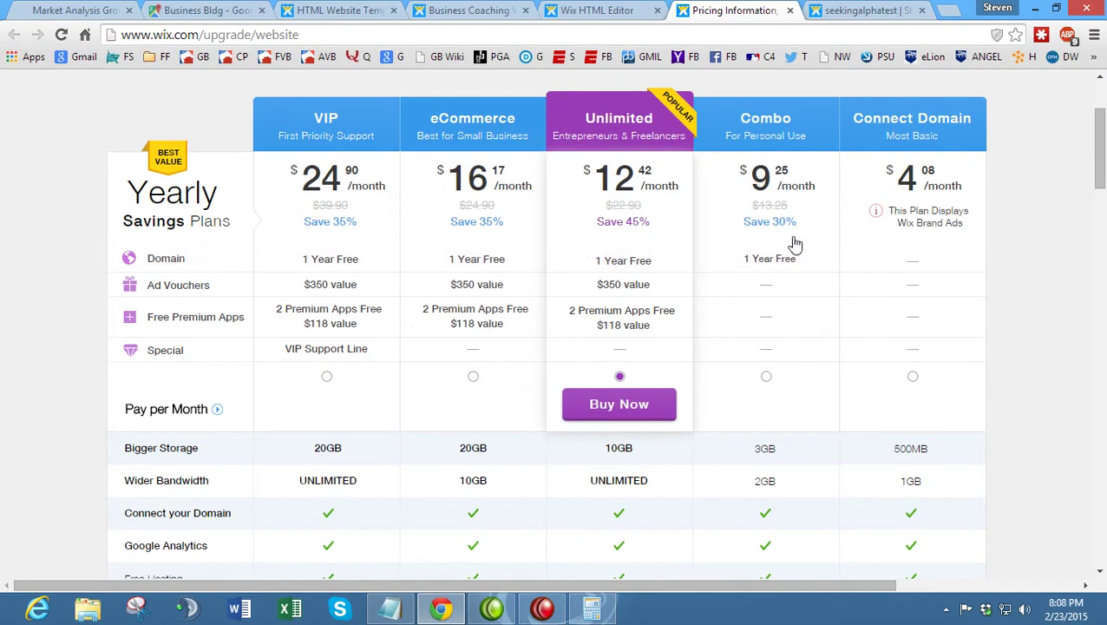
- Choose the Combo plan and check its 2GB bandwidth figure
{"action": "left_click", "coordinate": [766, 376]}
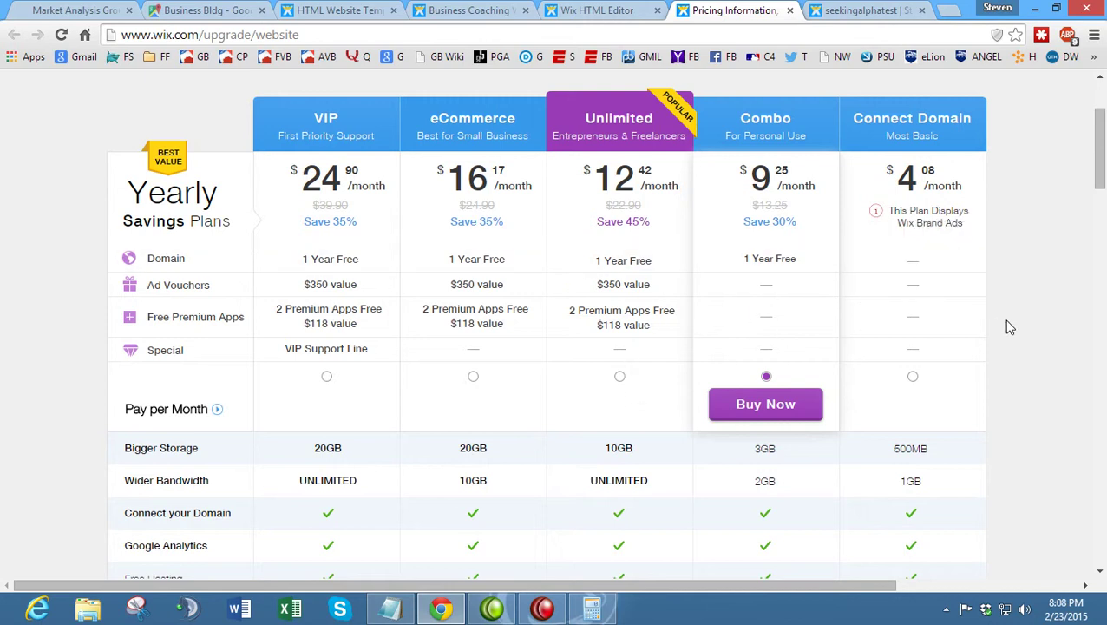
{"action": "scroll", "coordinate": [1009, 326], "scroll_direction": "down", "scroll_amount": 3}
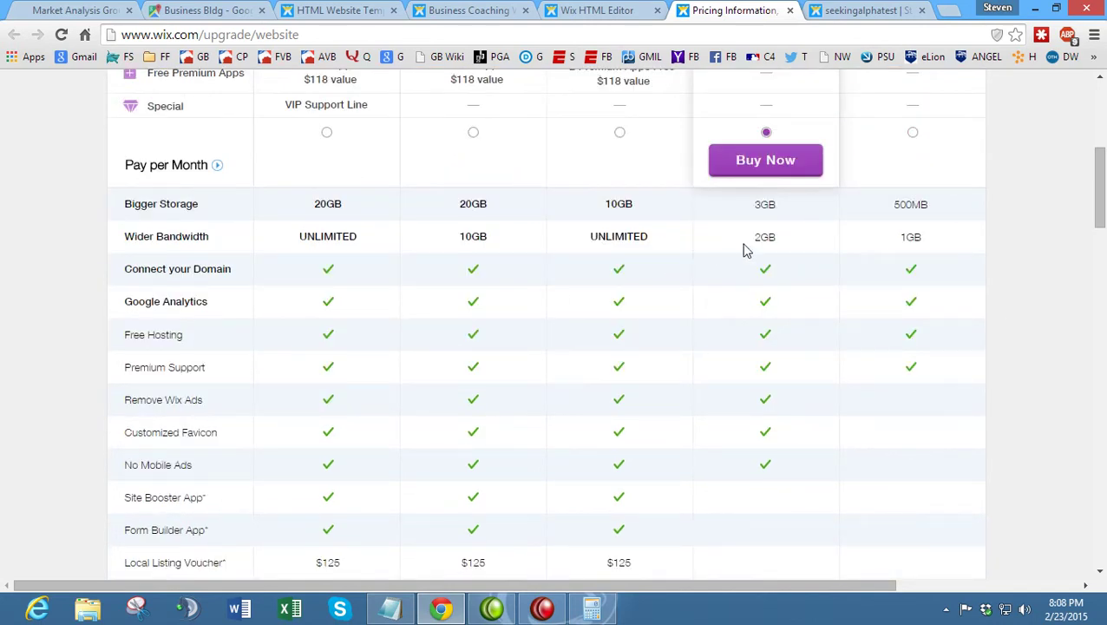
{"action": "double_click", "coordinate": [760, 238]}
{"action": "left_click", "coordinate": [685, 254]}
{"action": "scroll", "coordinate": [747, 306], "scroll_direction": "down", "scroll_amount": 2}
{"action": "scroll", "coordinate": [533, 289], "scroll_direction": "down", "scroll_amount": 2}
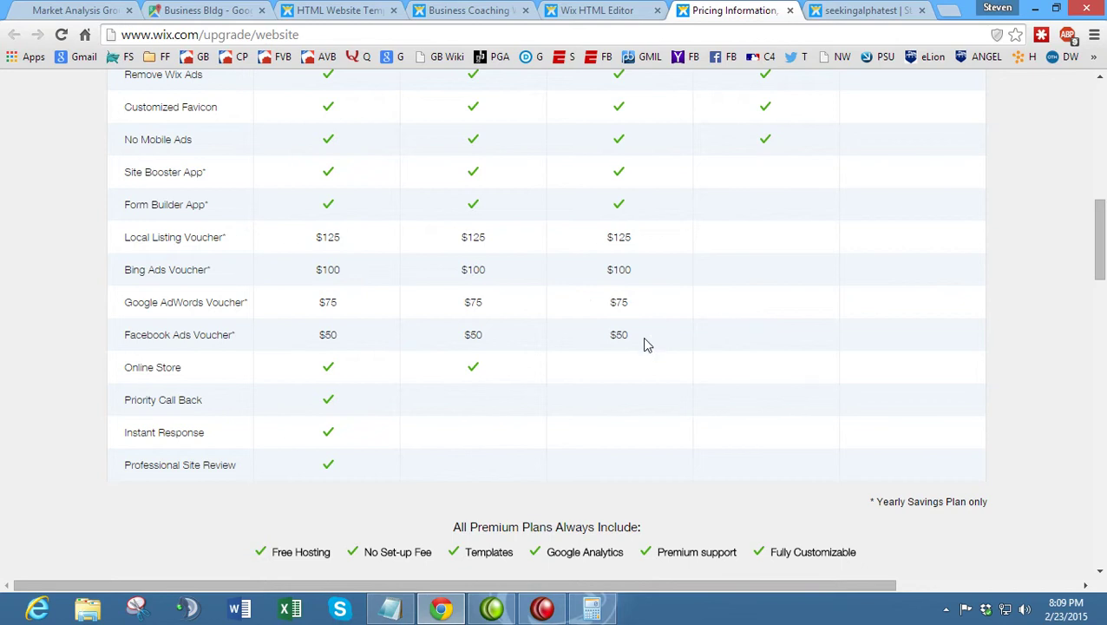
{"action": "scroll", "coordinate": [642, 337], "scroll_direction": "up", "scroll_amount": 8}
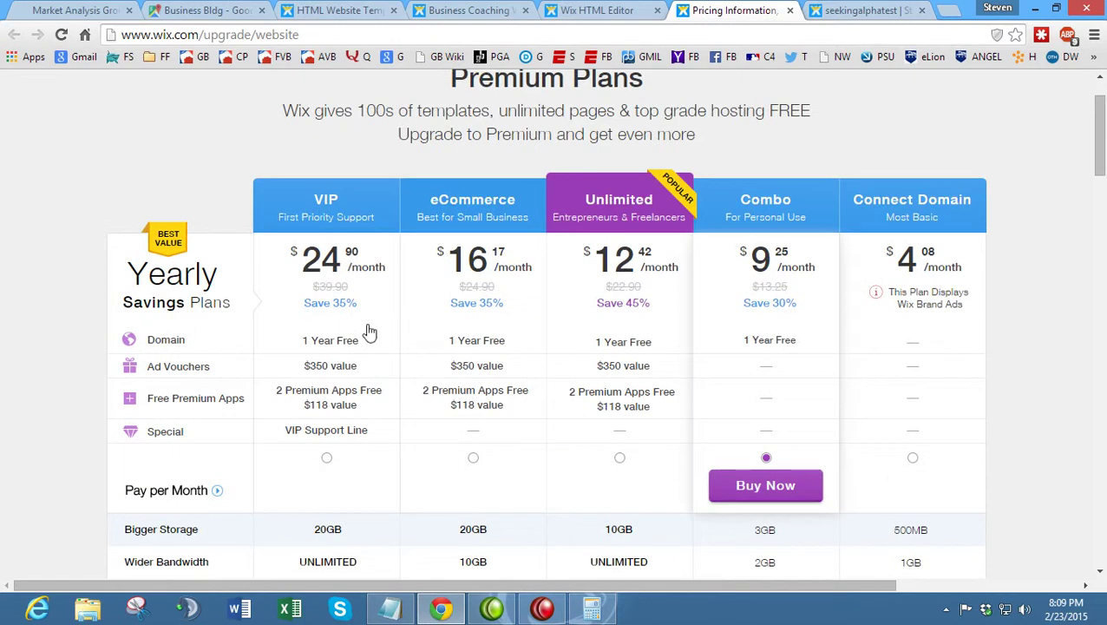
{"action": "scroll", "coordinate": [551, 321], "scroll_direction": "down", "scroll_amount": 3}
{"action": "scroll", "coordinate": [551, 321], "scroll_direction": "up", "scroll_amount": 2}
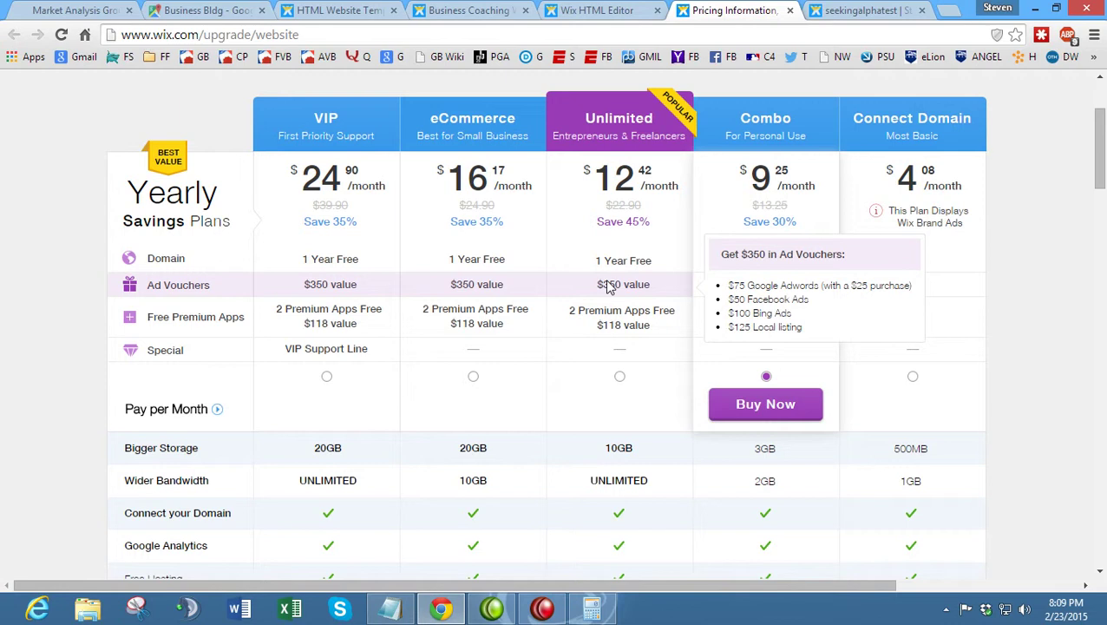
- Reselect the Combo plan and scroll through its feature details
{"action": "mouse_move", "coordinate": [603, 325]}
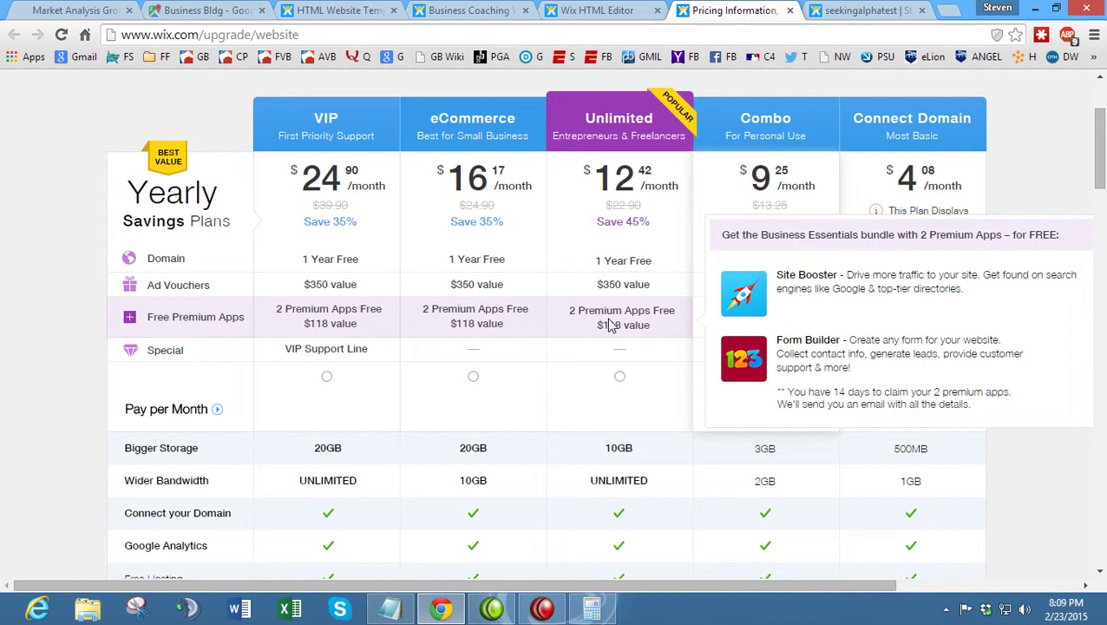
{"action": "left_click", "coordinate": [734, 215]}
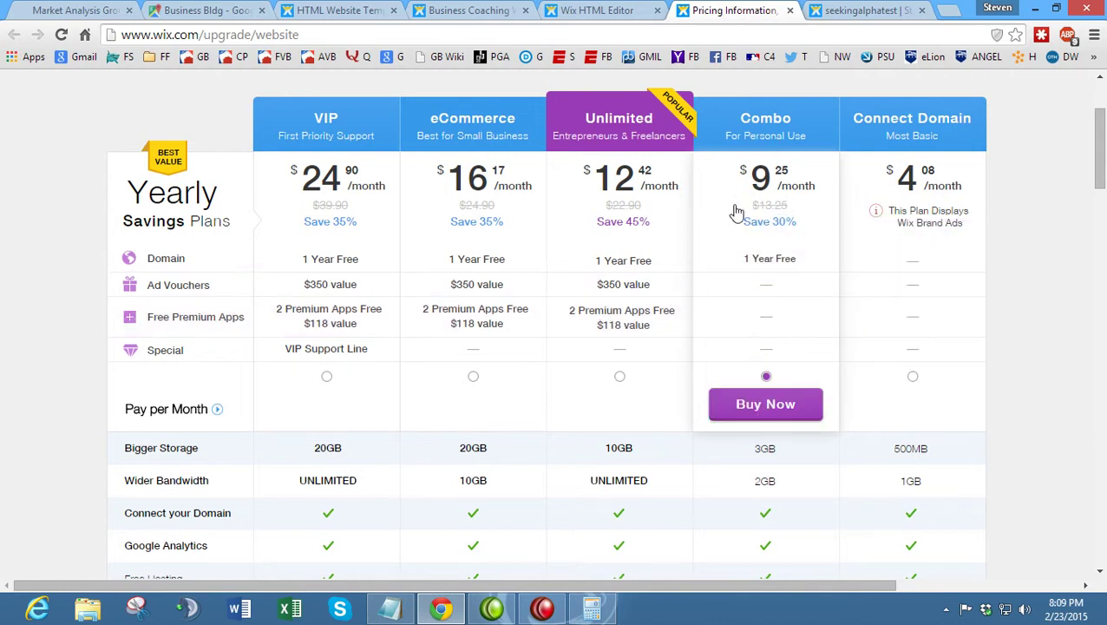
{"action": "mouse_move", "coordinate": [657, 269]}
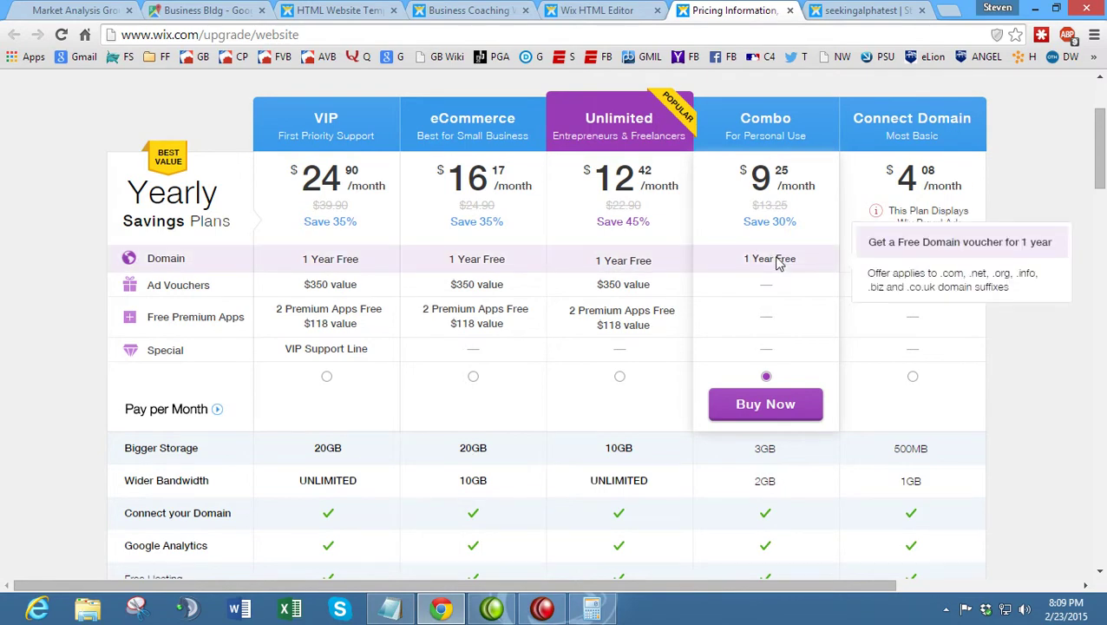
{"action": "scroll", "coordinate": [822, 249], "scroll_direction": "up", "scroll_amount": 2}
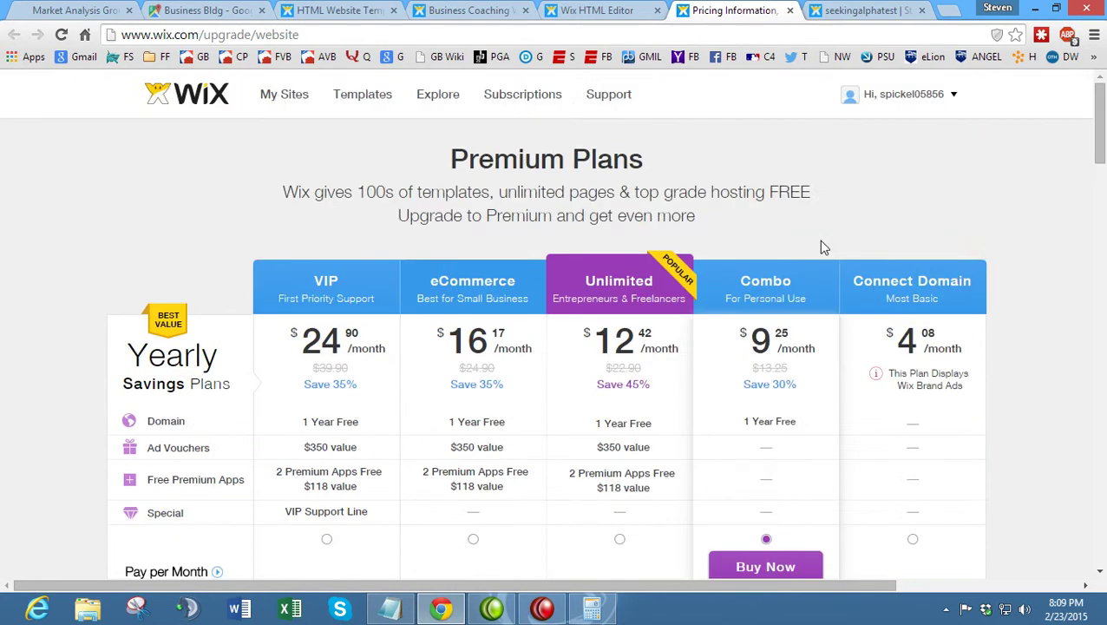
{"action": "scroll", "coordinate": [822, 249], "scroll_direction": "down", "scroll_amount": 2}
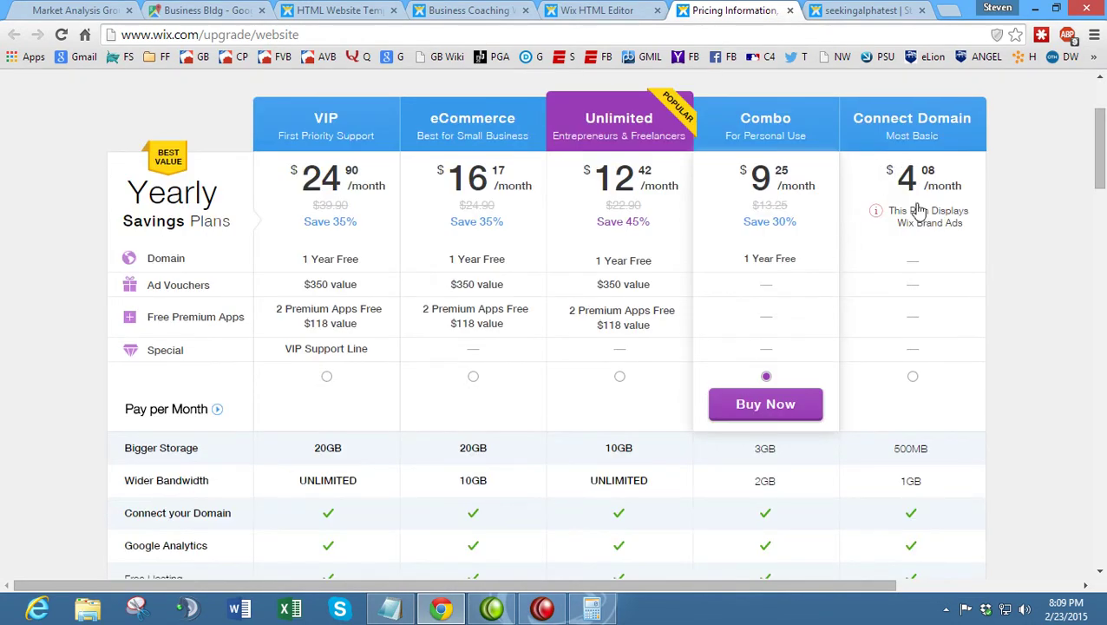
{"action": "scroll", "coordinate": [935, 256], "scroll_direction": "down", "scroll_amount": 3}
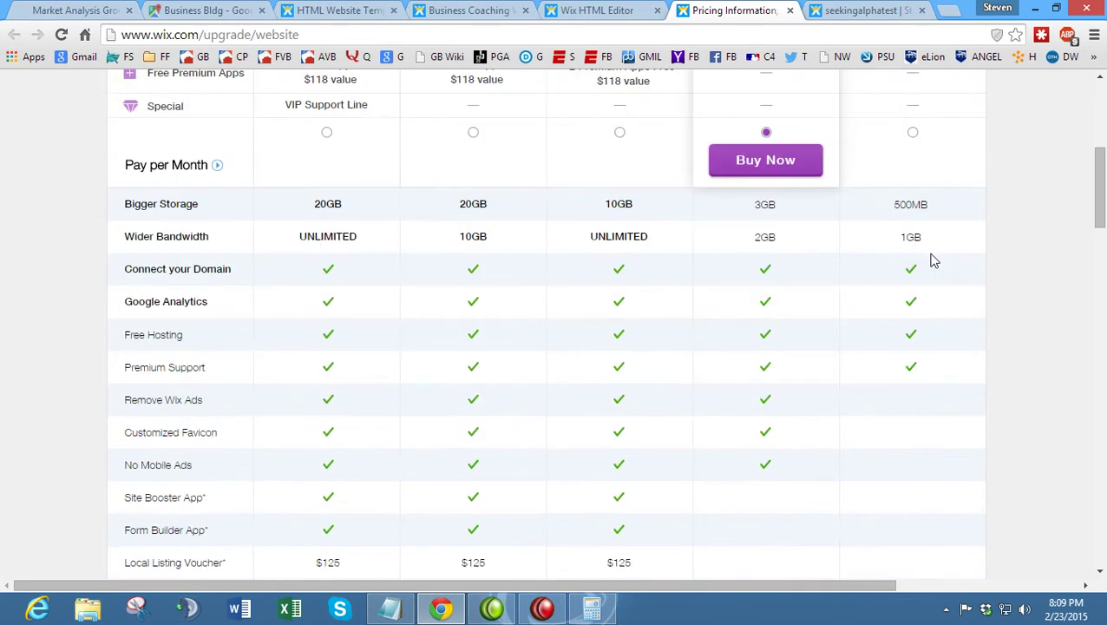
{"action": "scroll", "coordinate": [755, 312], "scroll_direction": "up", "scroll_amount": 3}
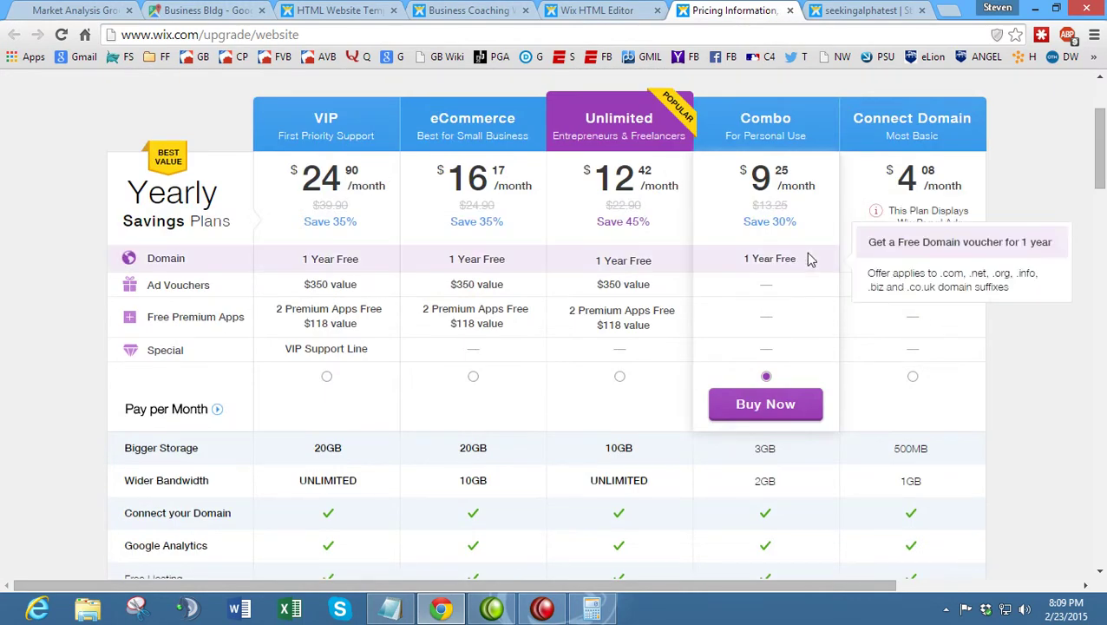
{"action": "scroll", "coordinate": [805, 262], "scroll_direction": "up", "scroll_amount": 2}
{"action": "scroll", "coordinate": [806, 264], "scroll_direction": "down", "scroll_amount": 2}
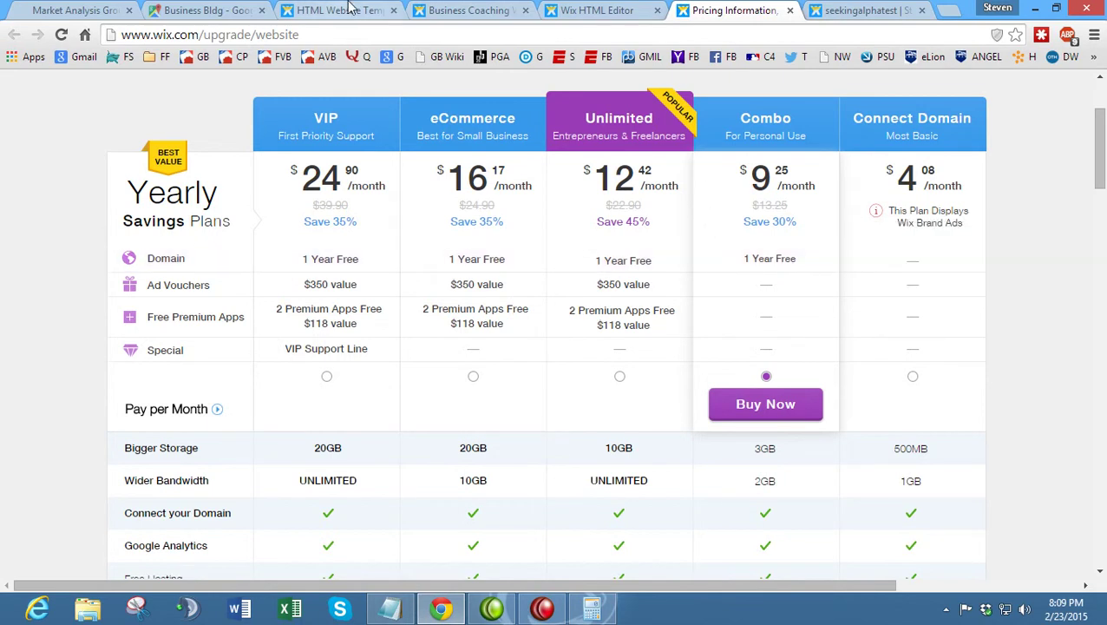
{"action": "left_click", "coordinate": [257, 9]}
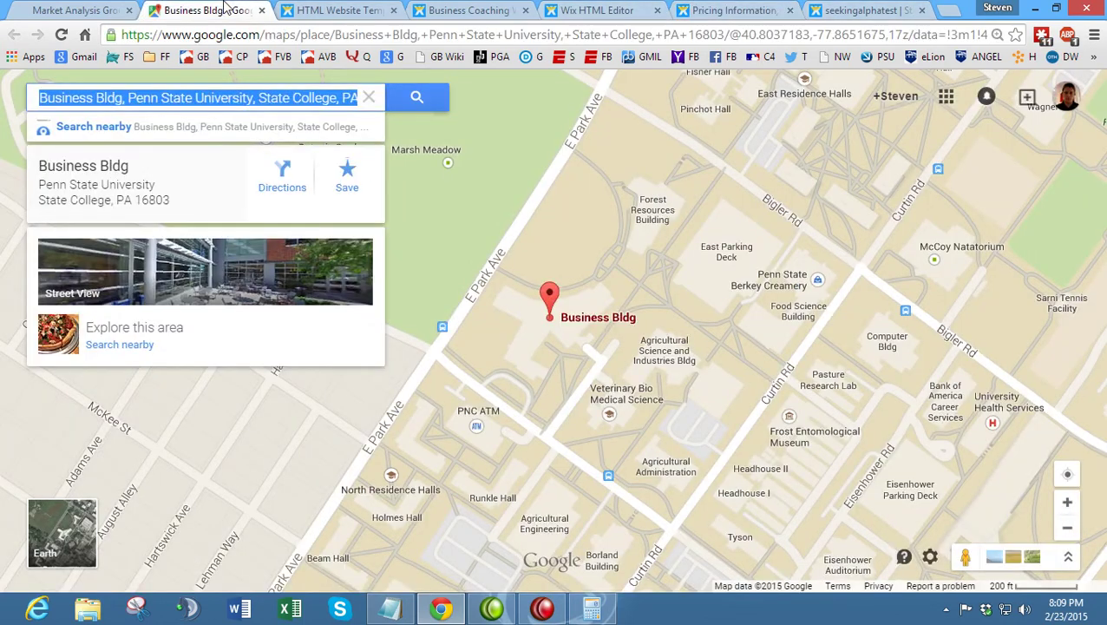
- Scroll the Market Analysis Group site, check the live Stock Competition page, then return to Notepad
{"action": "left_click", "coordinate": [74, 10]}
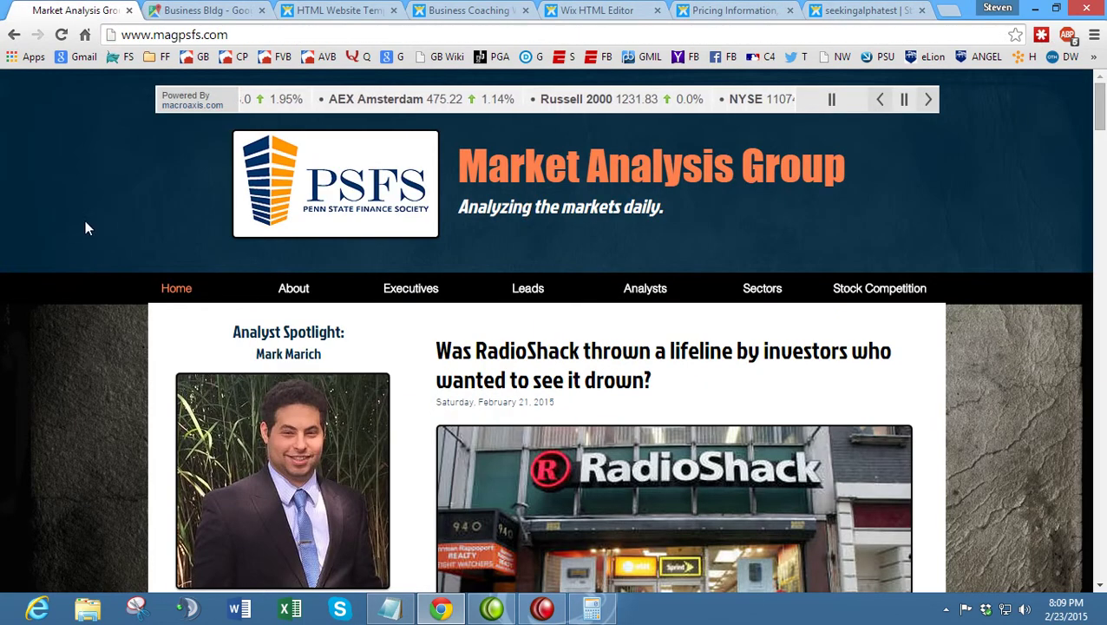
{"action": "scroll", "coordinate": [90, 243], "scroll_direction": "down", "scroll_amount": 8}
{"action": "scroll", "coordinate": [106, 288], "scroll_direction": "up", "scroll_amount": 4}
{"action": "scroll", "coordinate": [187, 332], "scroll_direction": "up", "scroll_amount": 4}
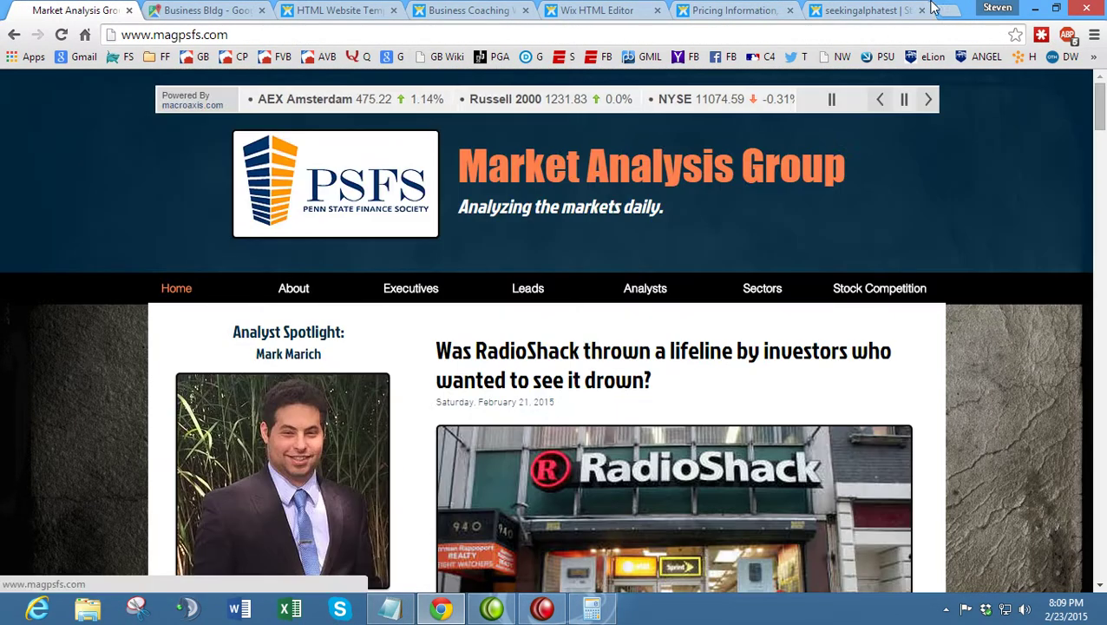
{"action": "left_click", "coordinate": [853, 9]}
{"action": "scroll", "coordinate": [708, 230], "scroll_direction": "up", "scroll_amount": 4}
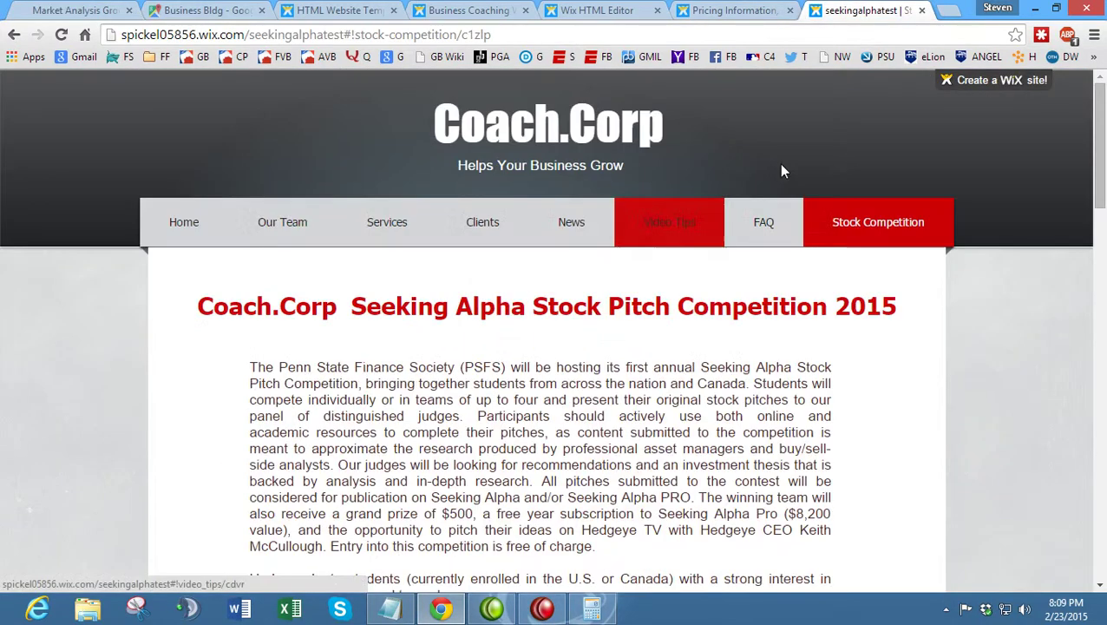
{"action": "mouse_move", "coordinate": [949, 92]}
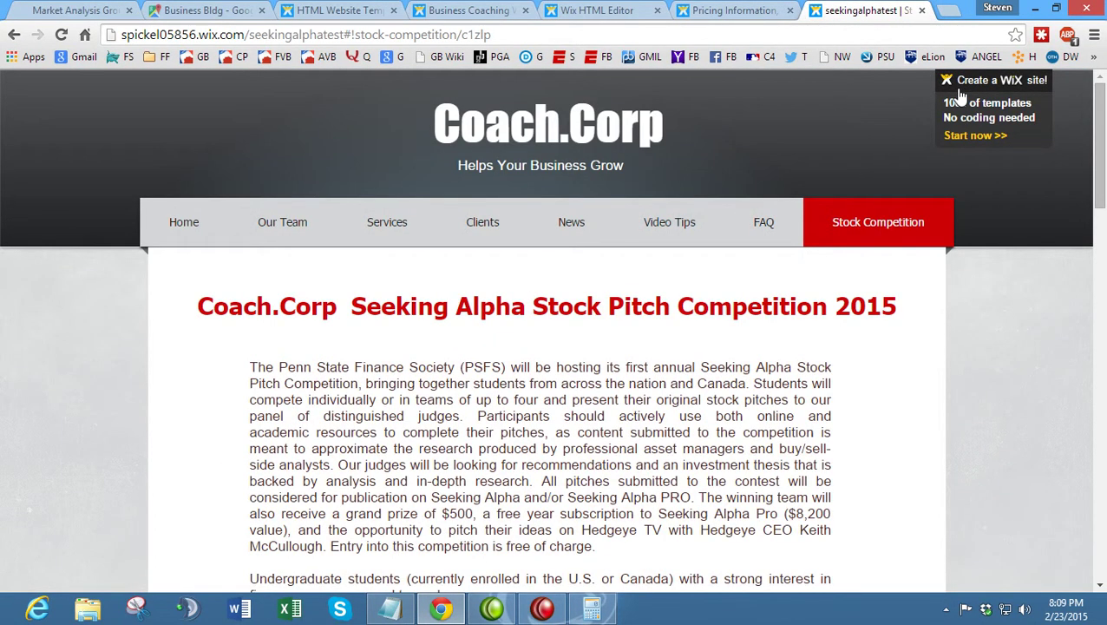
{"action": "left_click", "coordinate": [729, 10]}
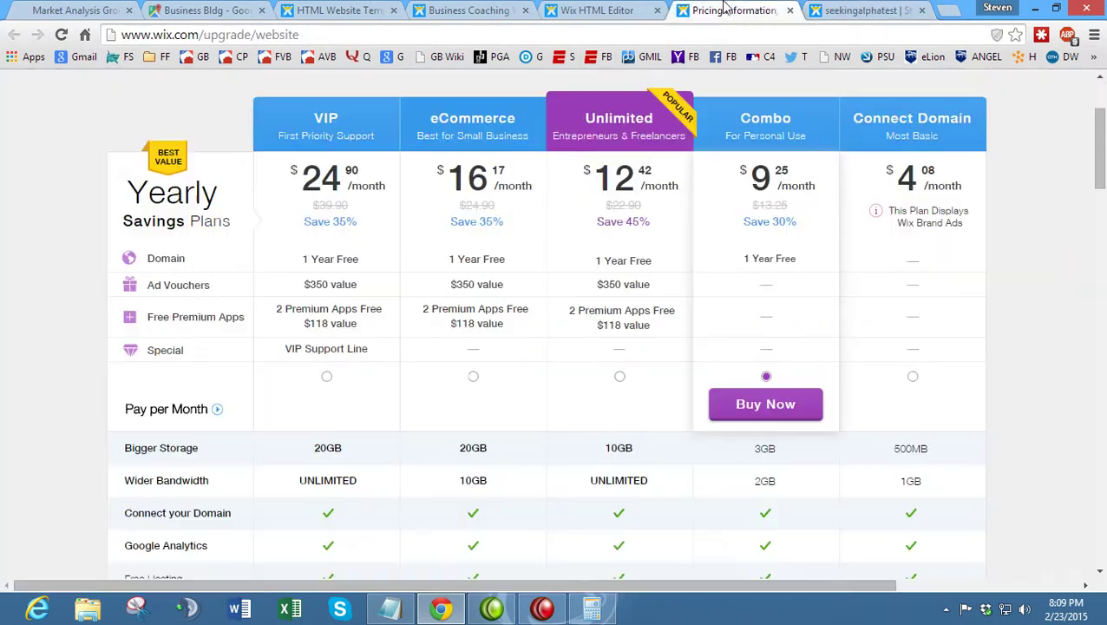
{"action": "left_click", "coordinate": [389, 608]}
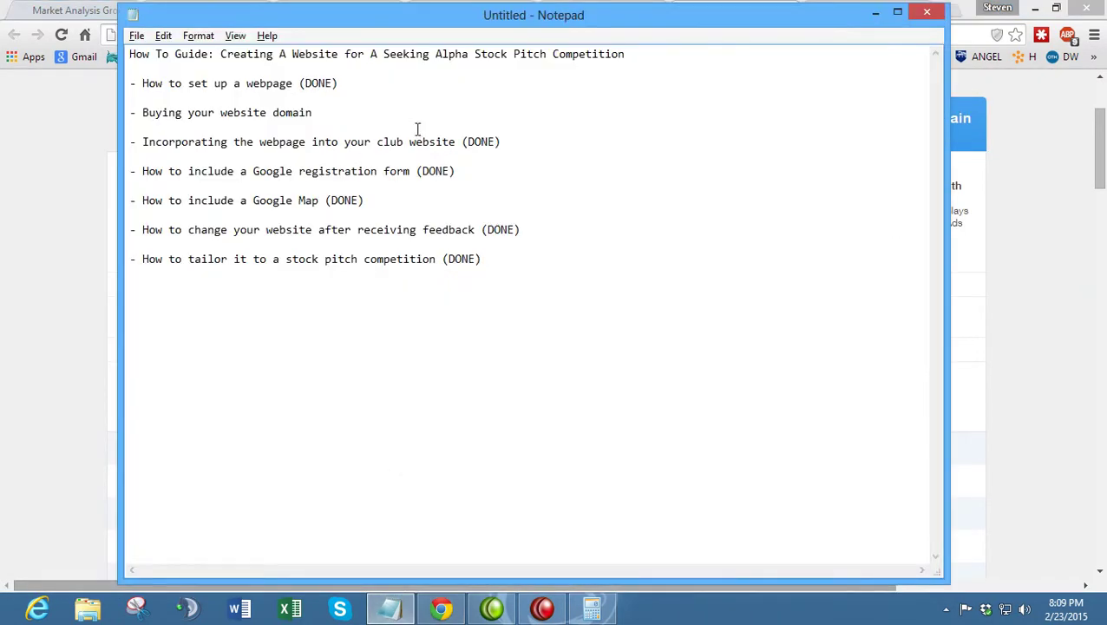
- Mark 'Buying your website domain' as (DONE) in the Notepad checklist
{"action": "type", "text": "(DONE)"}
{"action": "left_click", "coordinate": [1020, 323]}
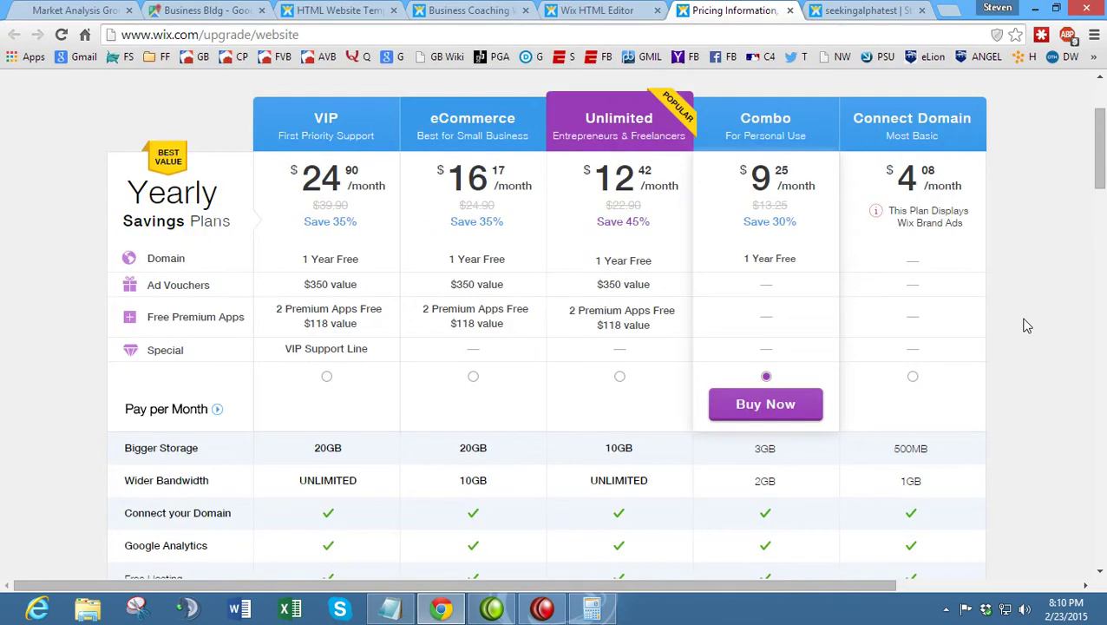
{"action": "left_click", "coordinate": [48, 7]}
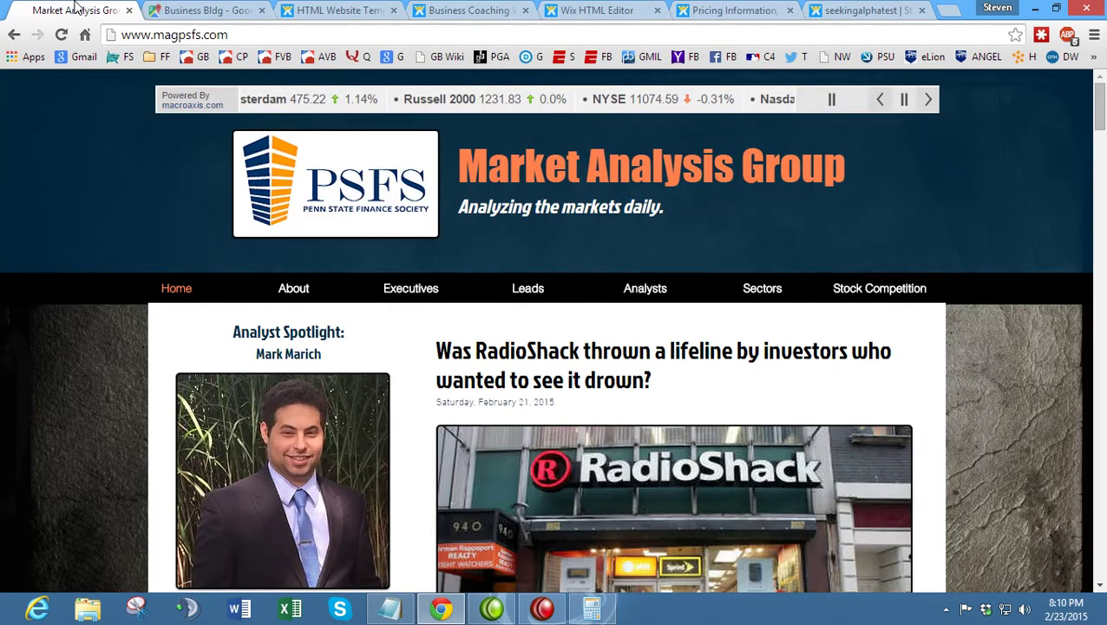
- Add the author's full name and e-mail address on separate lines below the checklist
{"action": "left_click", "coordinate": [390, 609]}
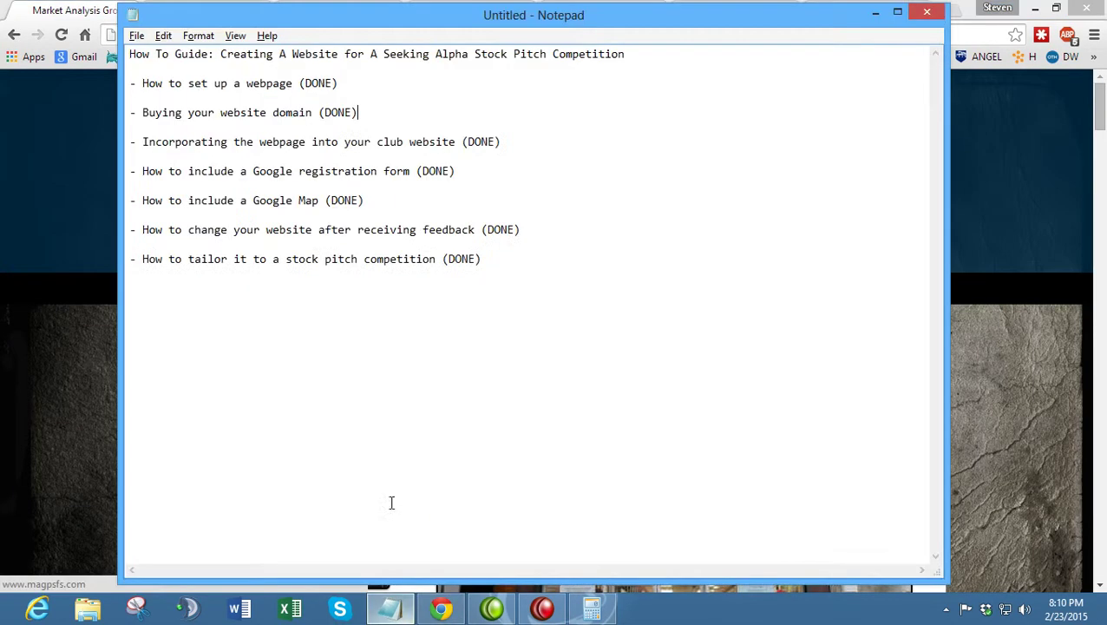
{"action": "type", "text": "Steve Picke"}
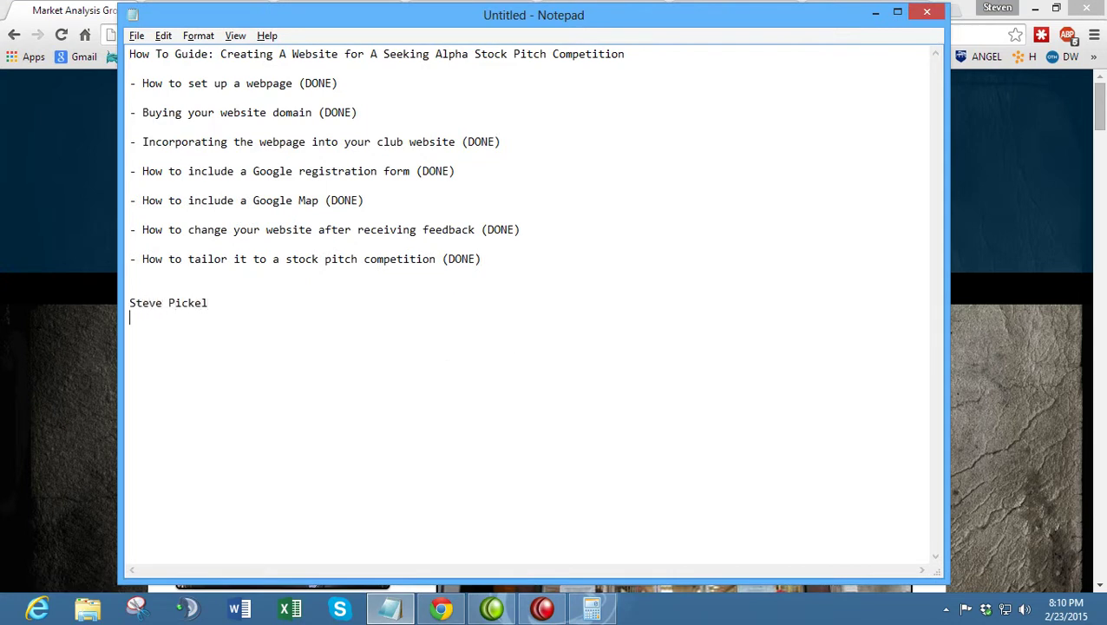
{"action": "type", "text": "l"}
{"action": "key", "text": "Return"}
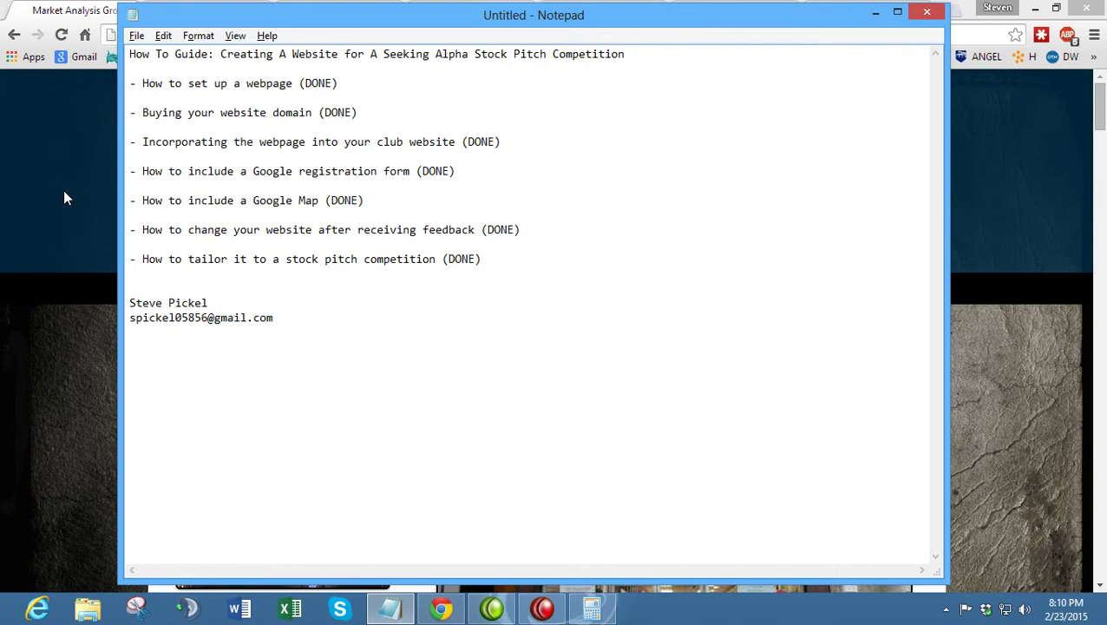
{"action": "left_click", "coordinate": [64, 198]}
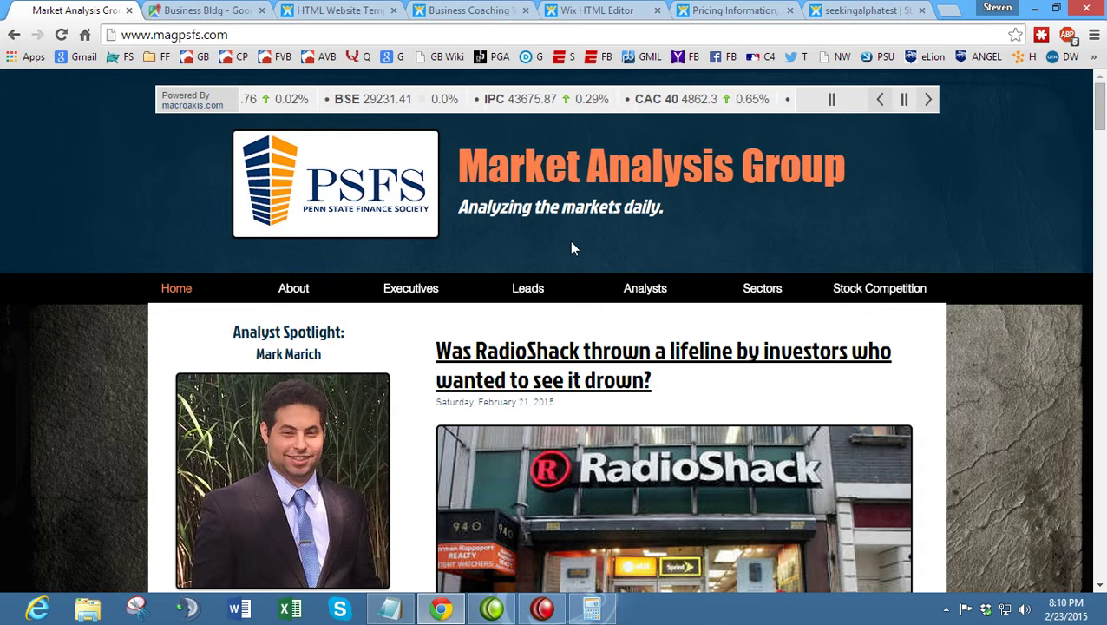
{"action": "left_click", "coordinate": [545, 609]}
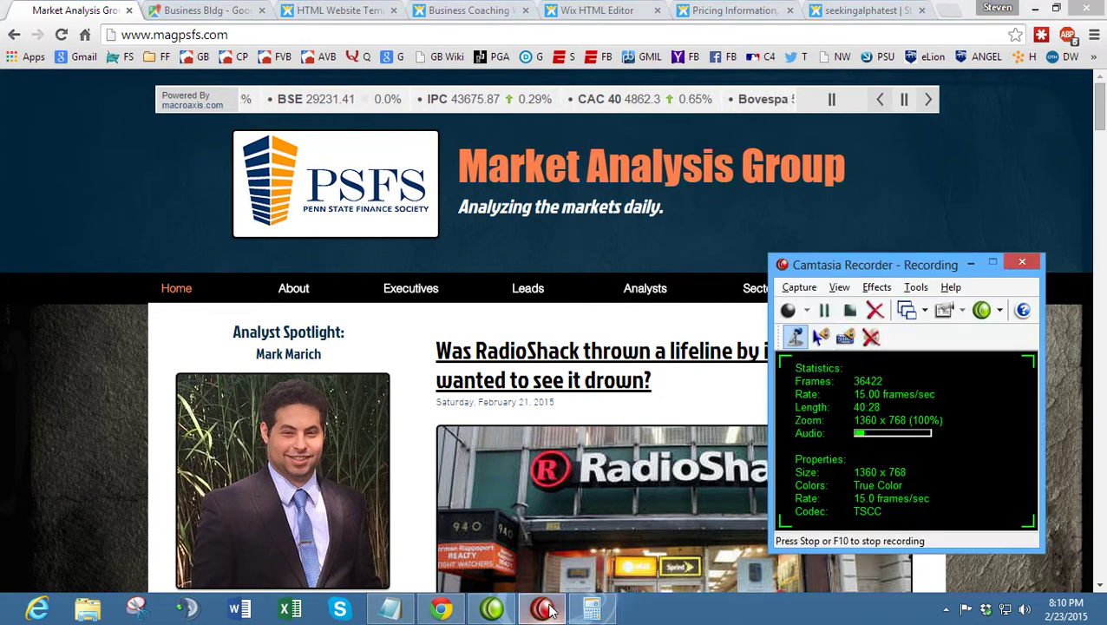